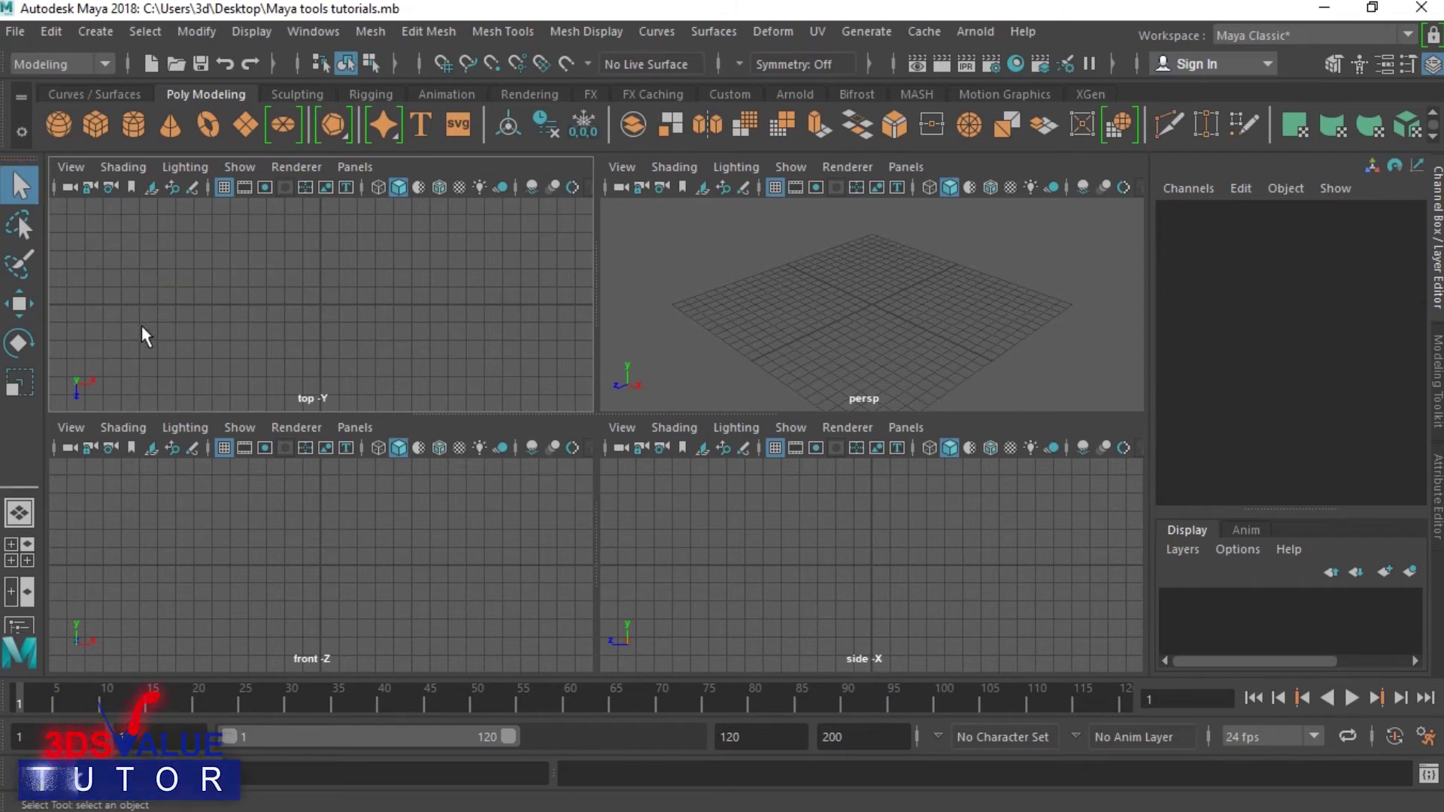
Go through the selection tools and the Move, Rotate and Scale tools one by one.
click(33, 257)
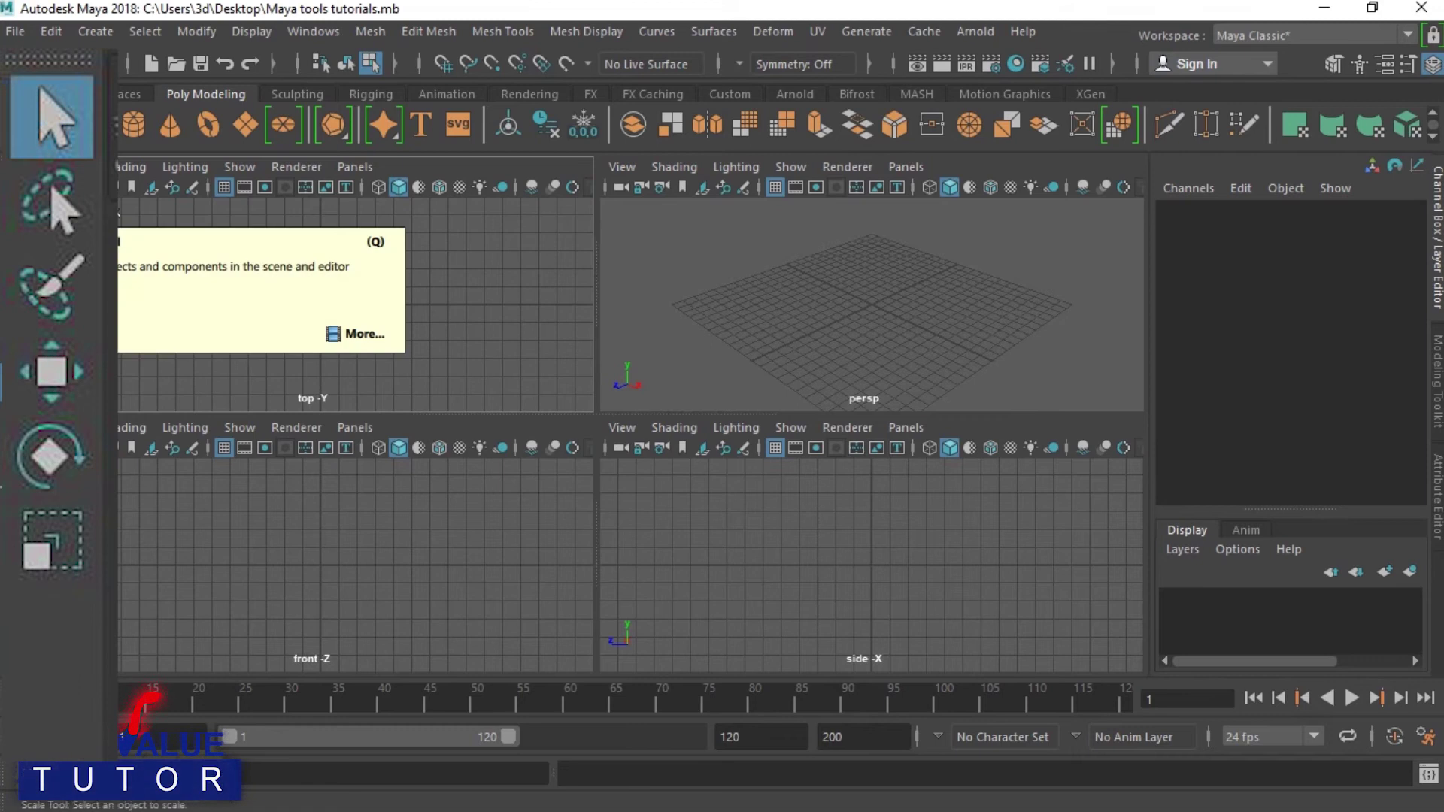
click(20, 193)
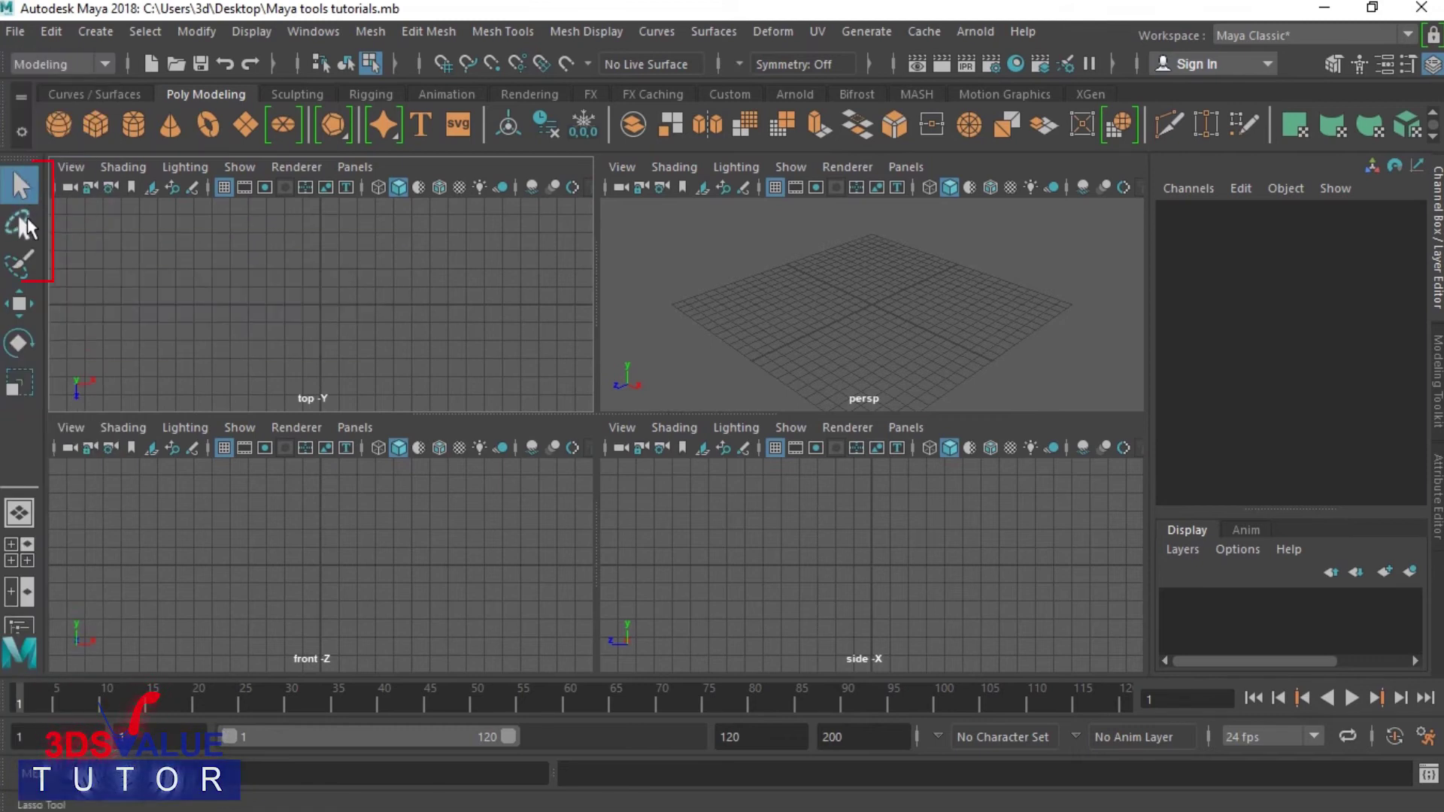
click(19, 302)
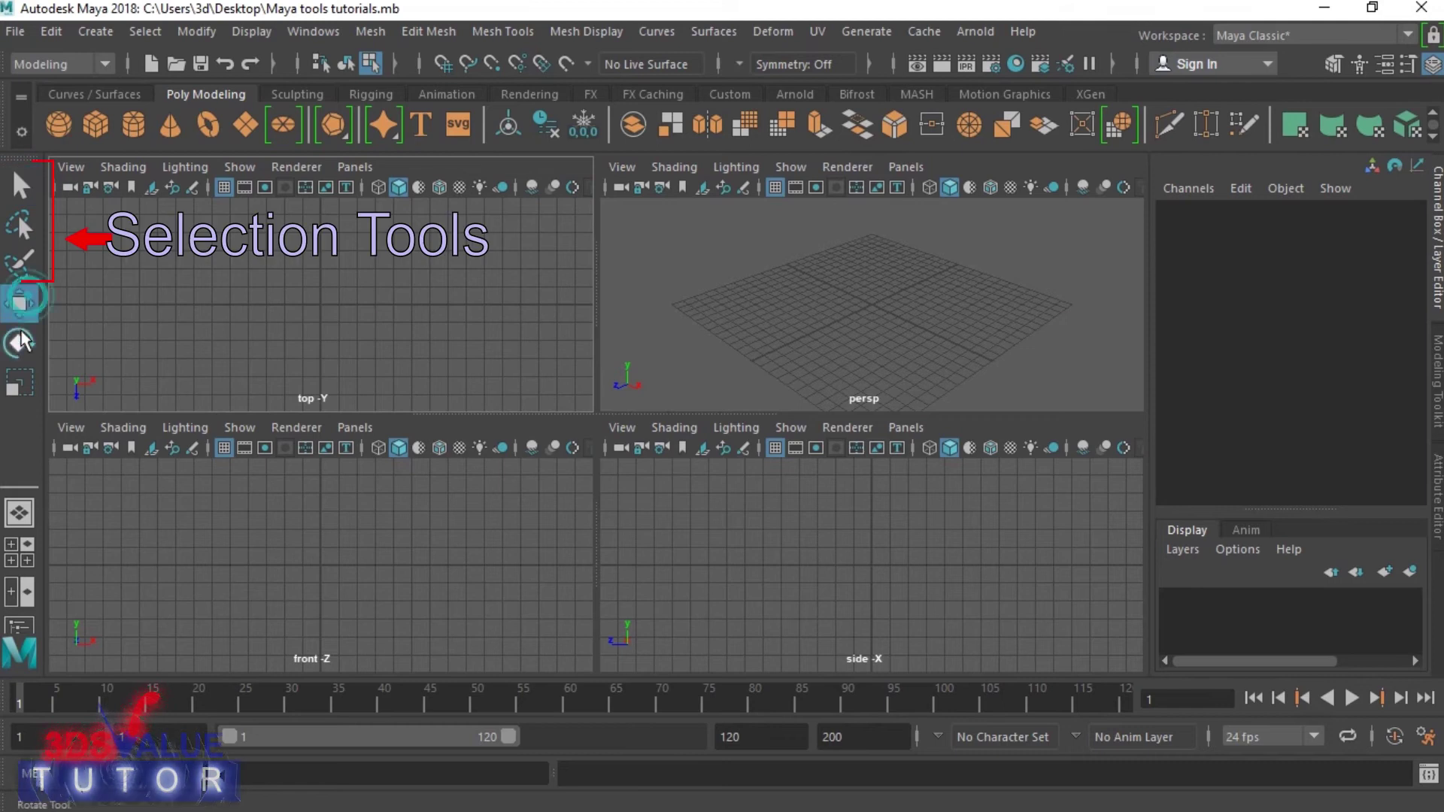
click(21, 342)
click(15, 384)
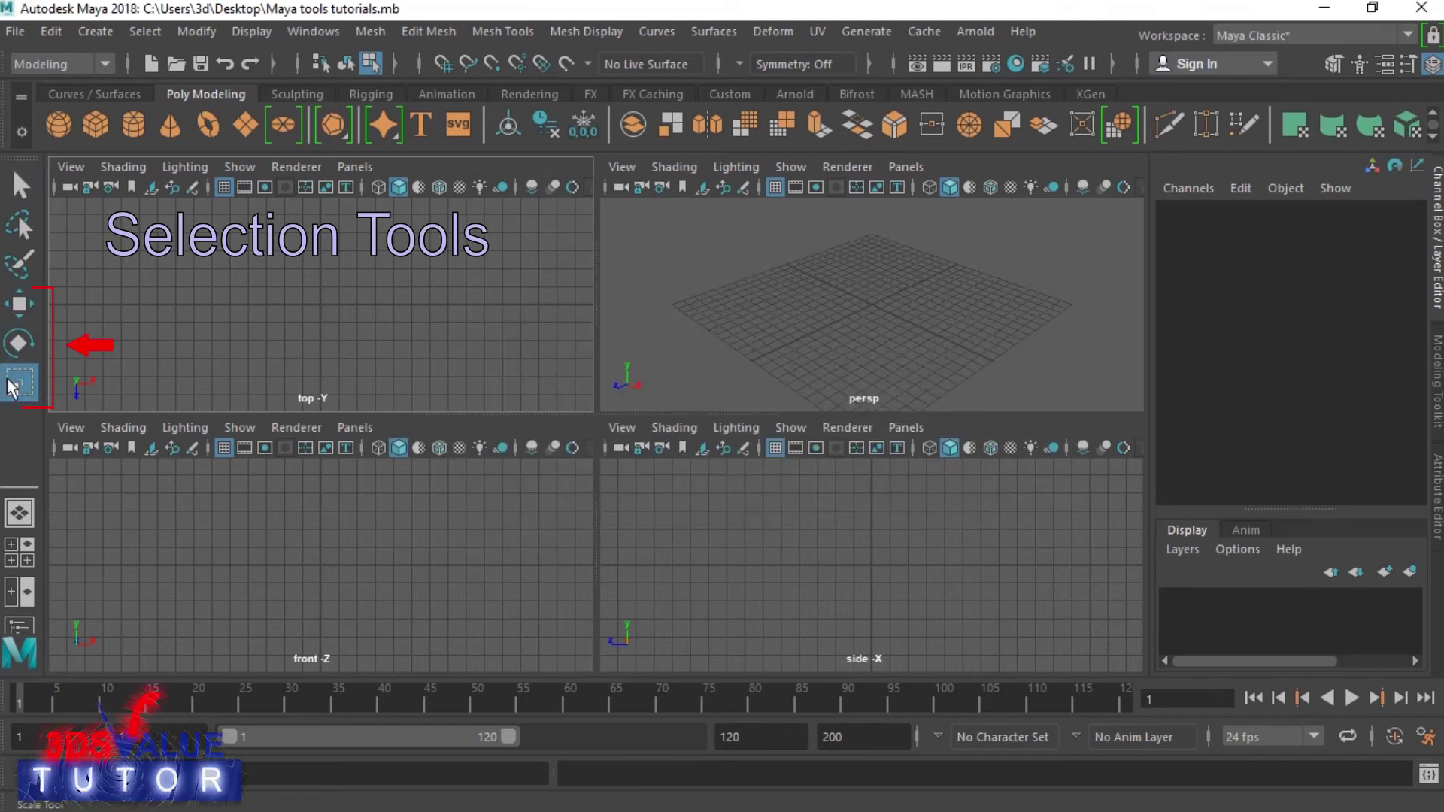
Activate the Select, Lasso and Paint Selection tools in turn, ending with the Select tool.
click(20, 186)
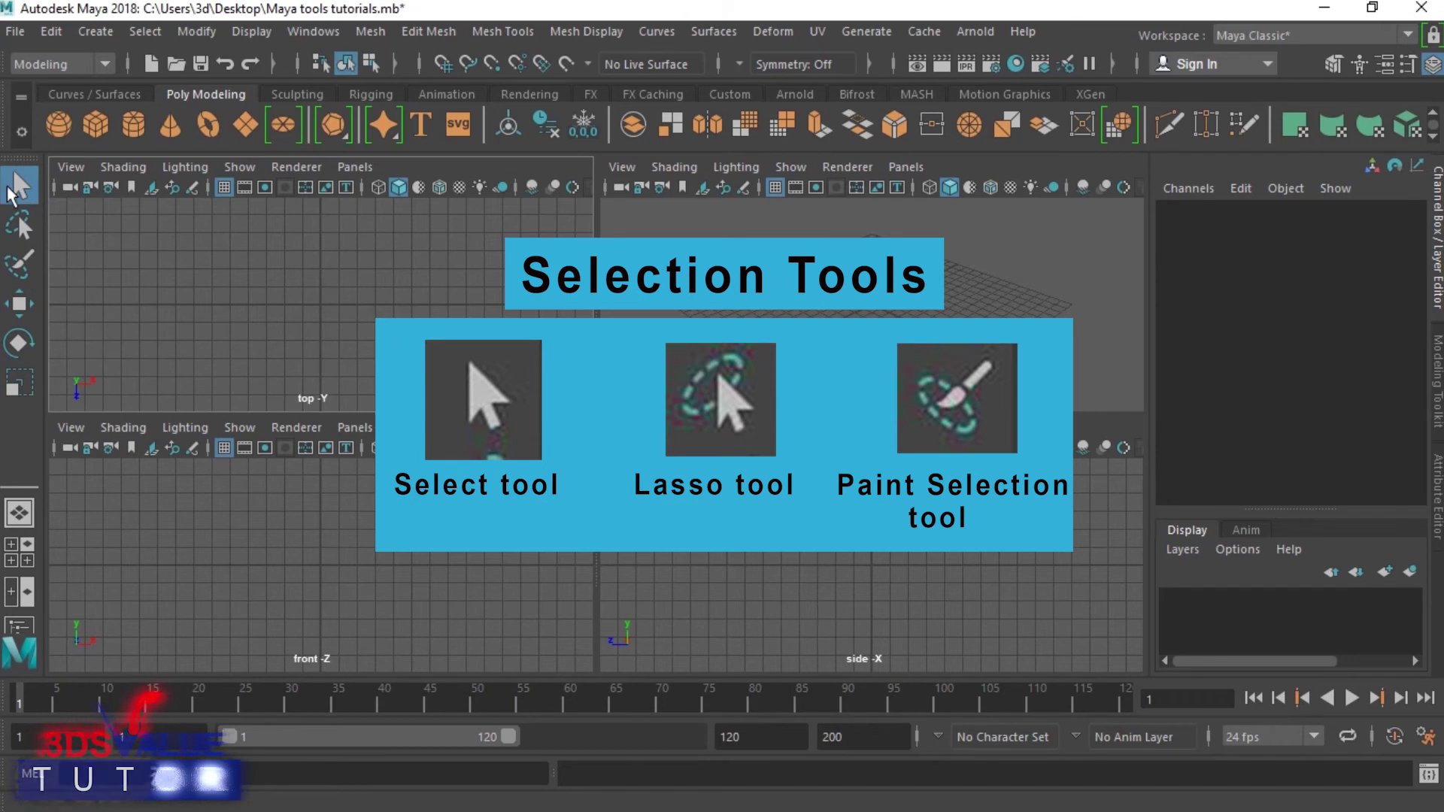
click(19, 262)
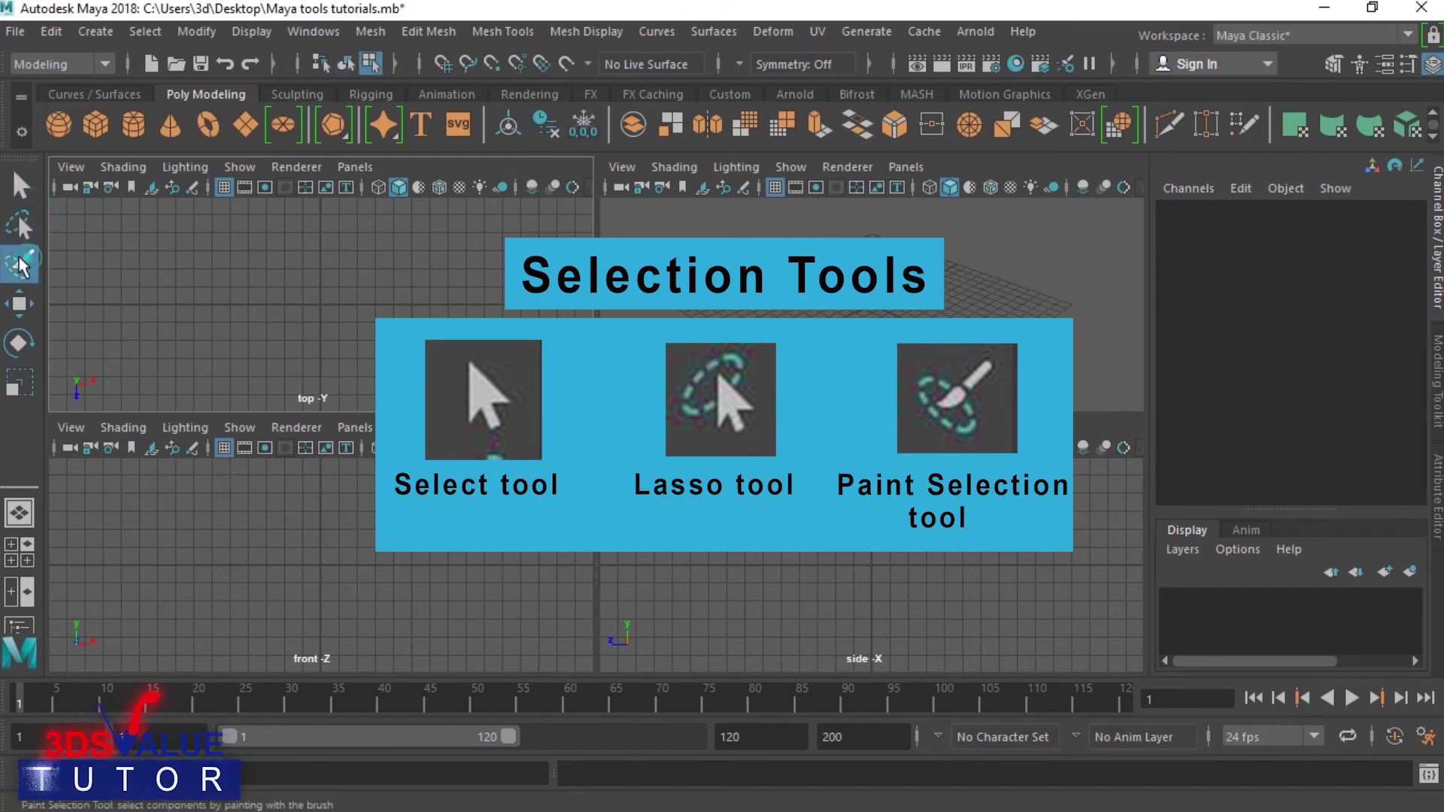
click(21, 184)
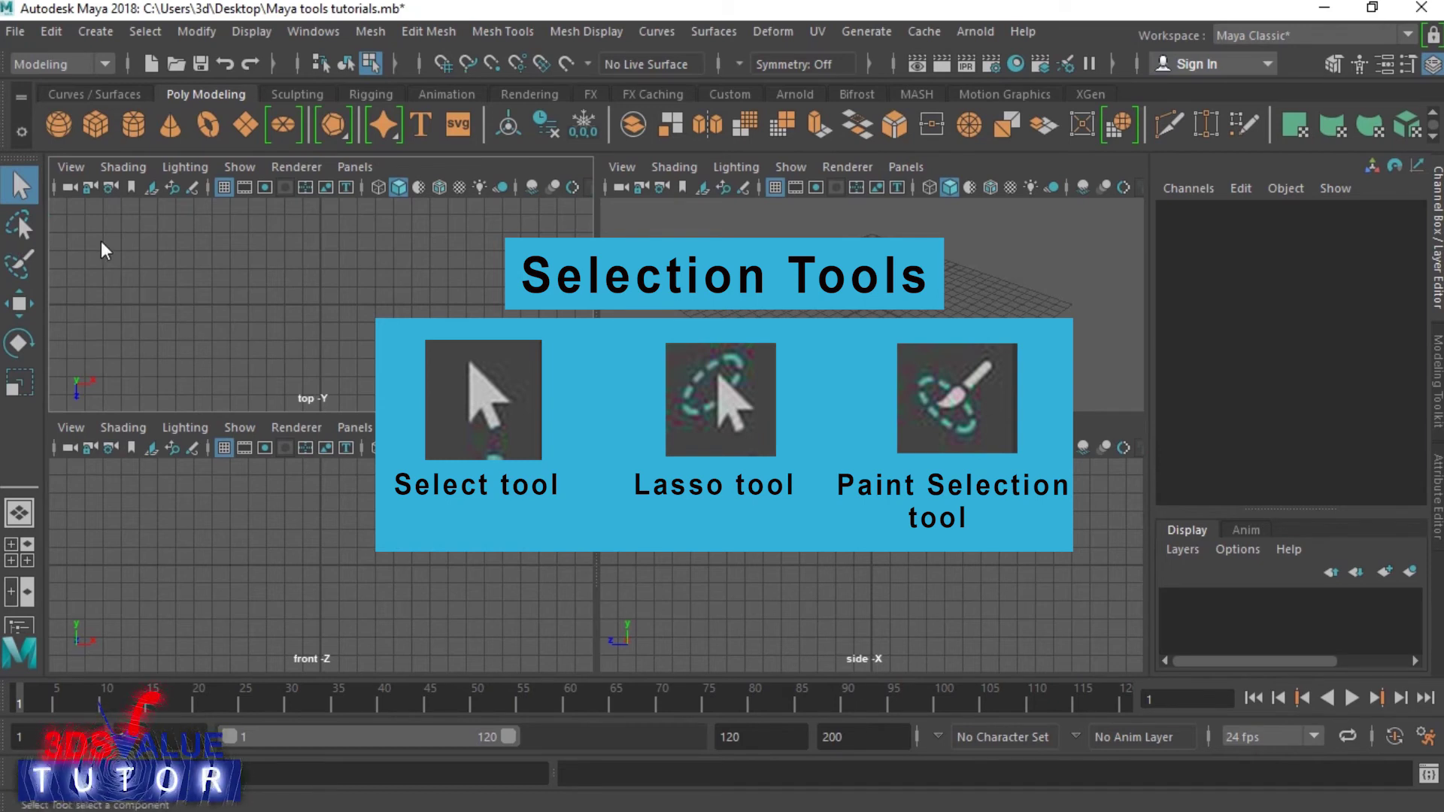
click(23, 226)
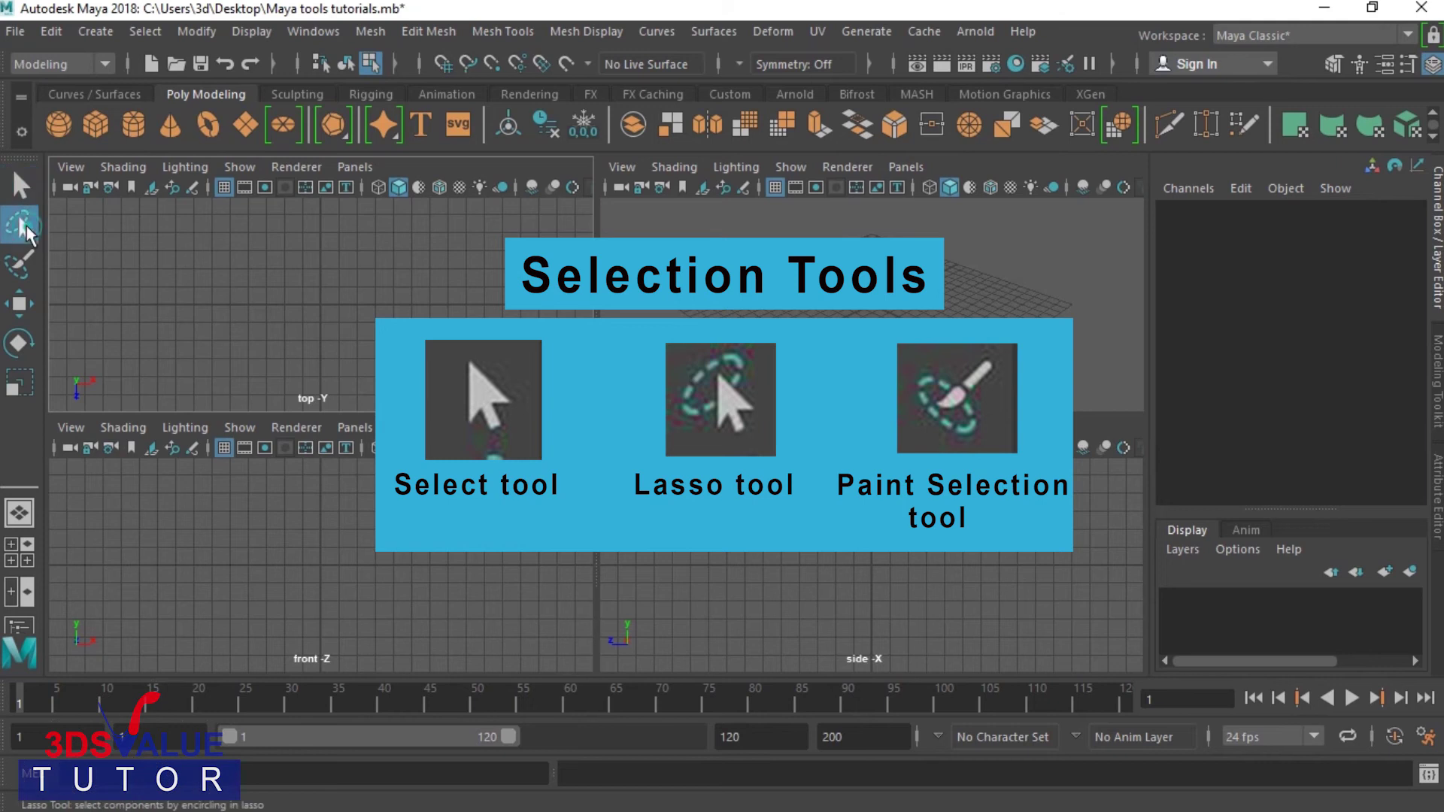
click(24, 269)
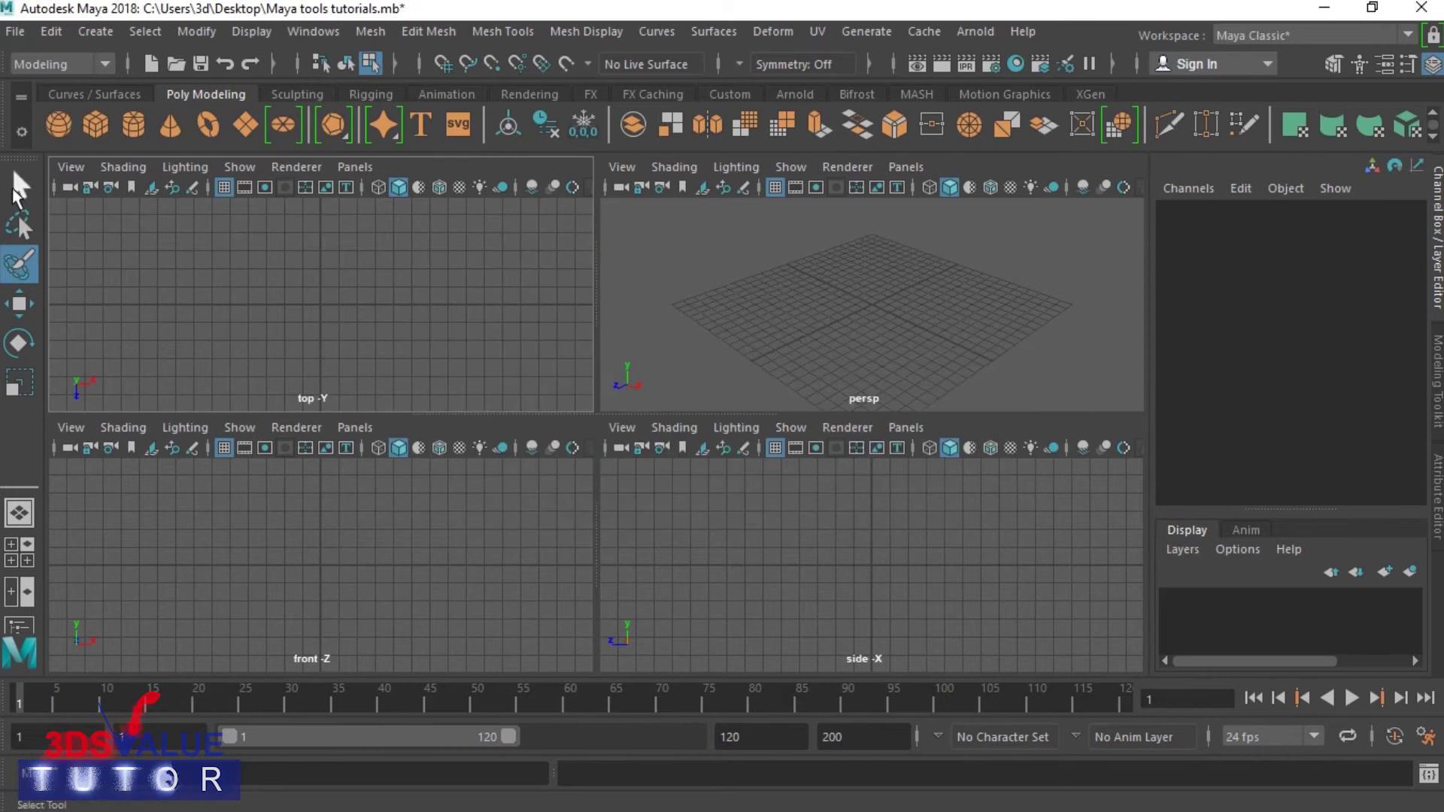
key(q)
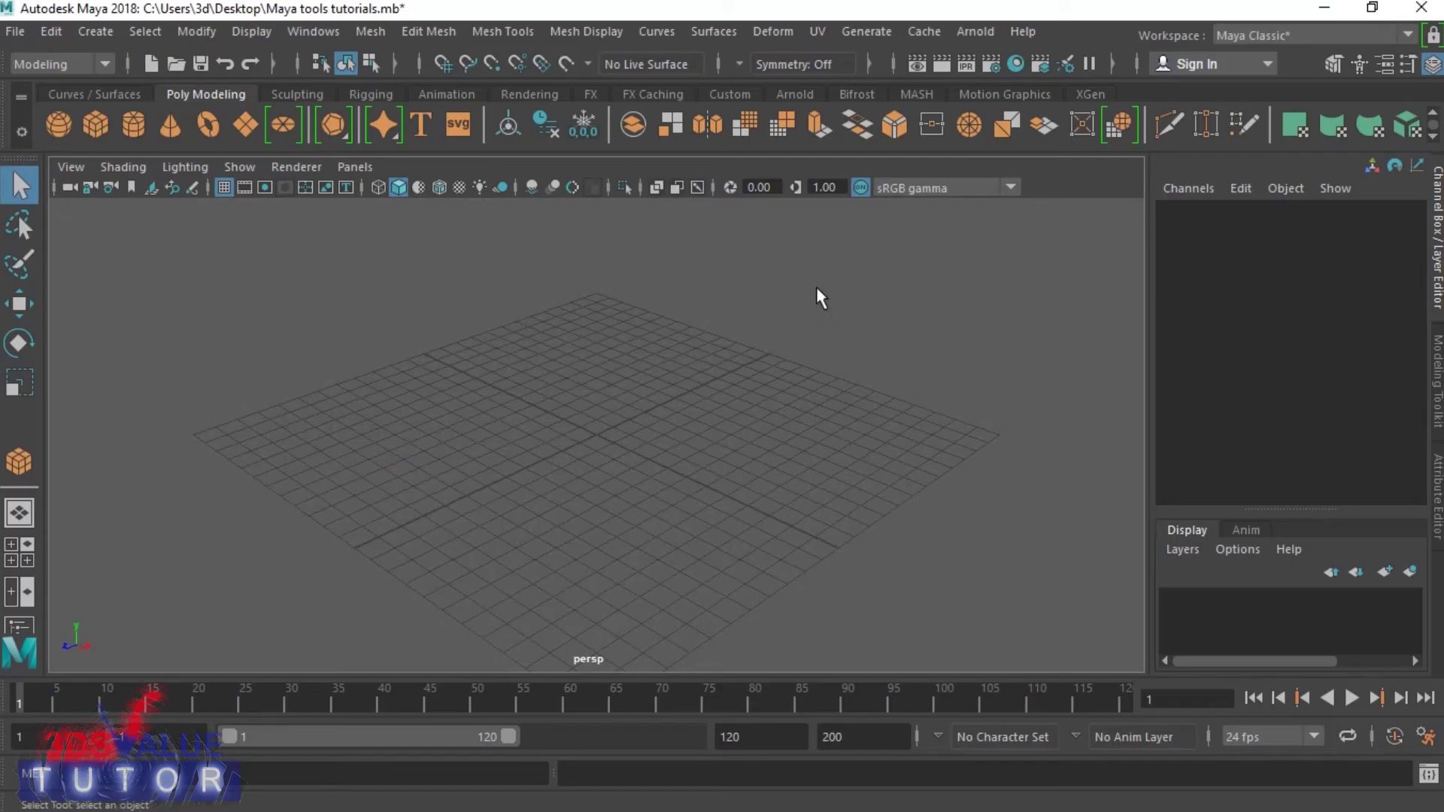
Draw a polygon cube and a polygon cylinder beside it on the perspective grid.
click(97, 127)
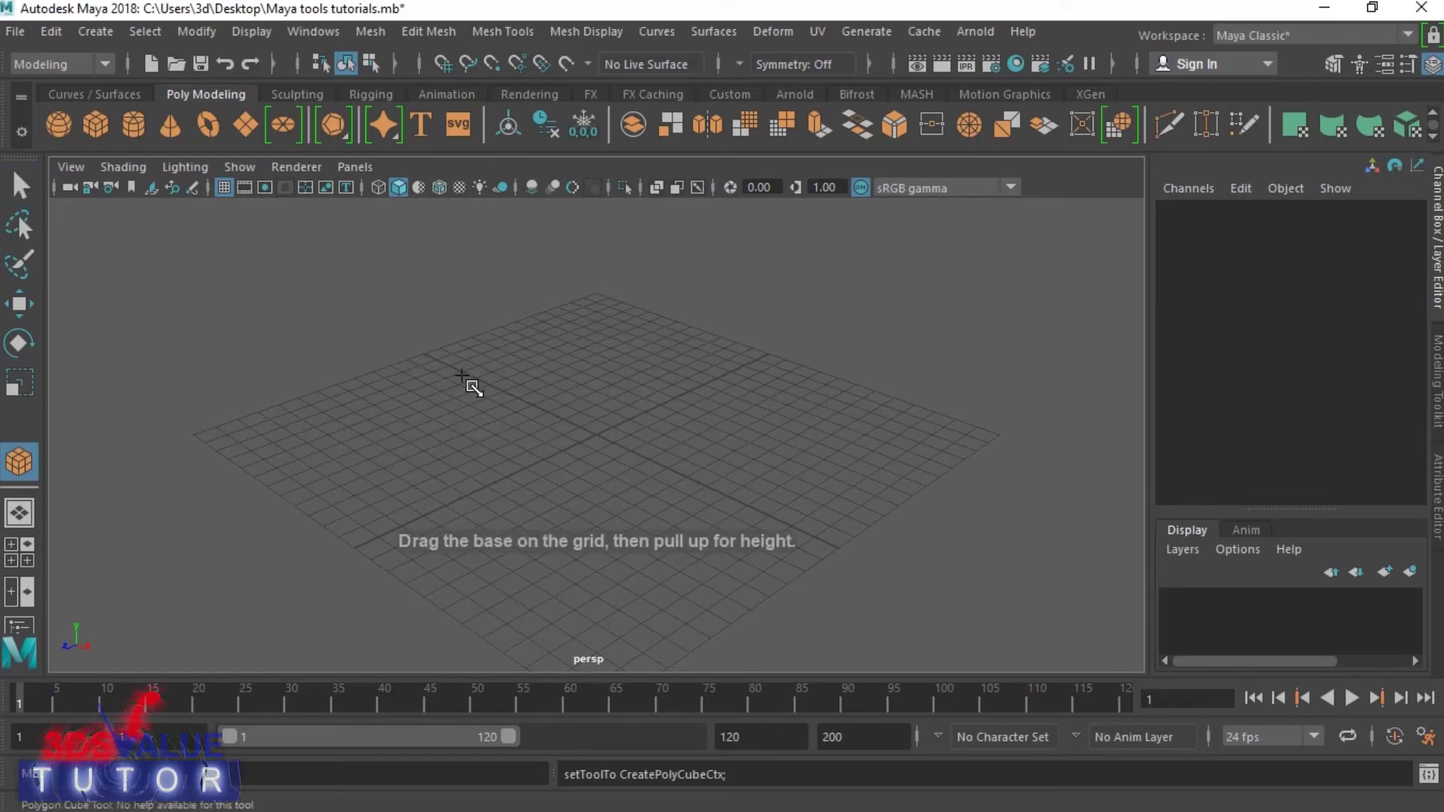
drag(461, 374, 459, 431)
drag(459, 431, 452, 342)
click(134, 125)
drag(638, 421, 646, 438)
drag(645, 438, 655, 345)
Create a polygon sphere of about 1.7 radius and move it to about X 3.6, Y 1.64 in the front view.
click(58, 124)
drag(532, 481, 563, 471)
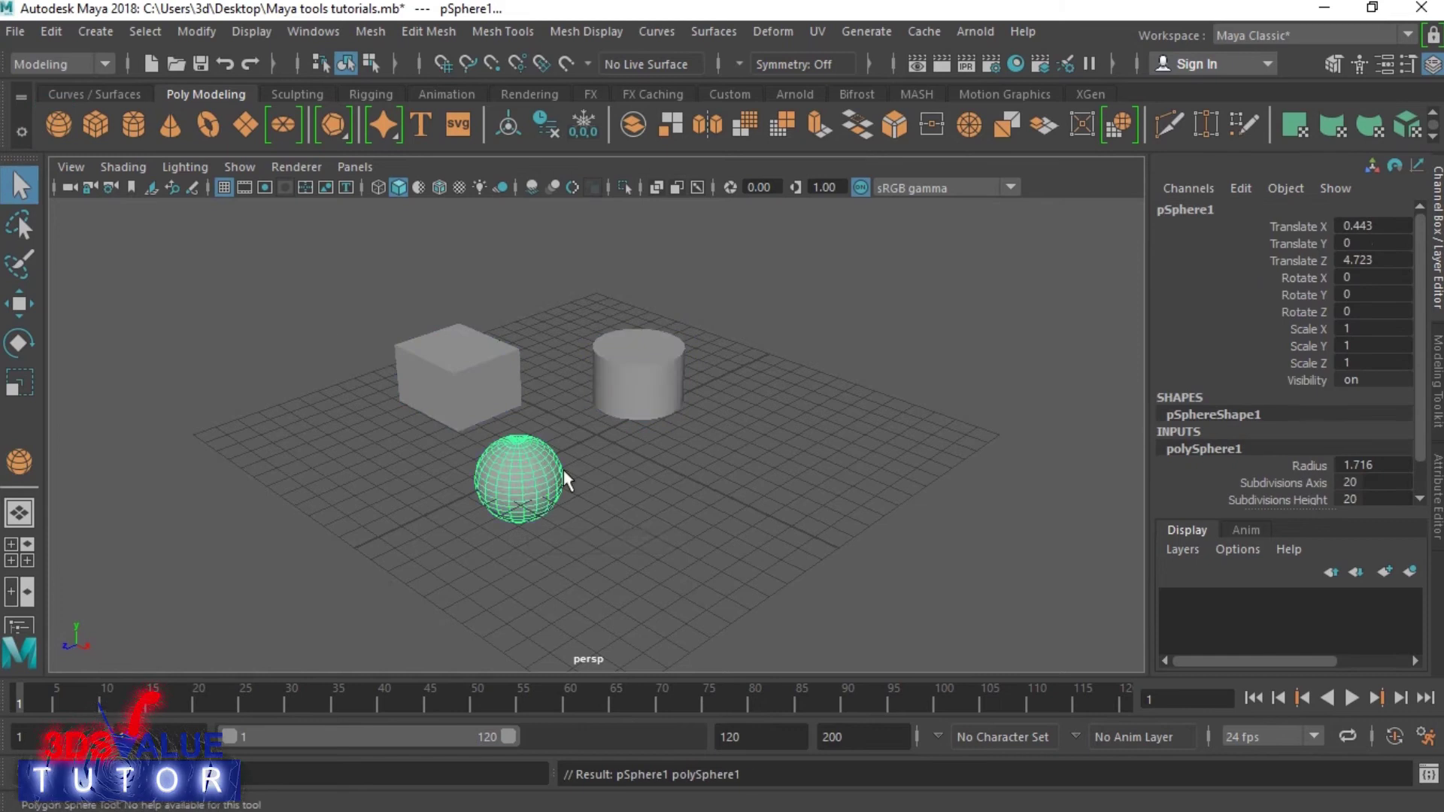
key(w)
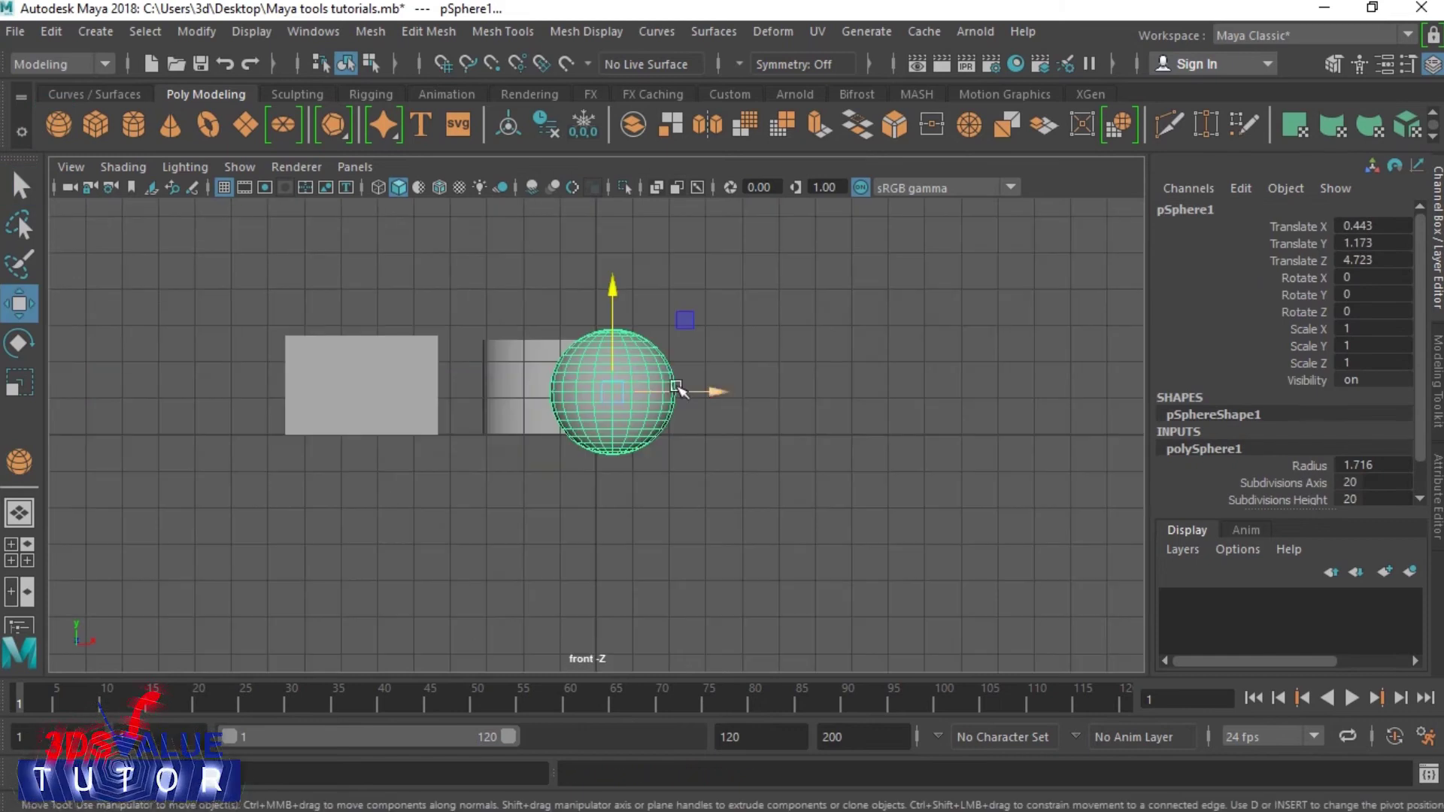
drag(676, 389, 808, 353)
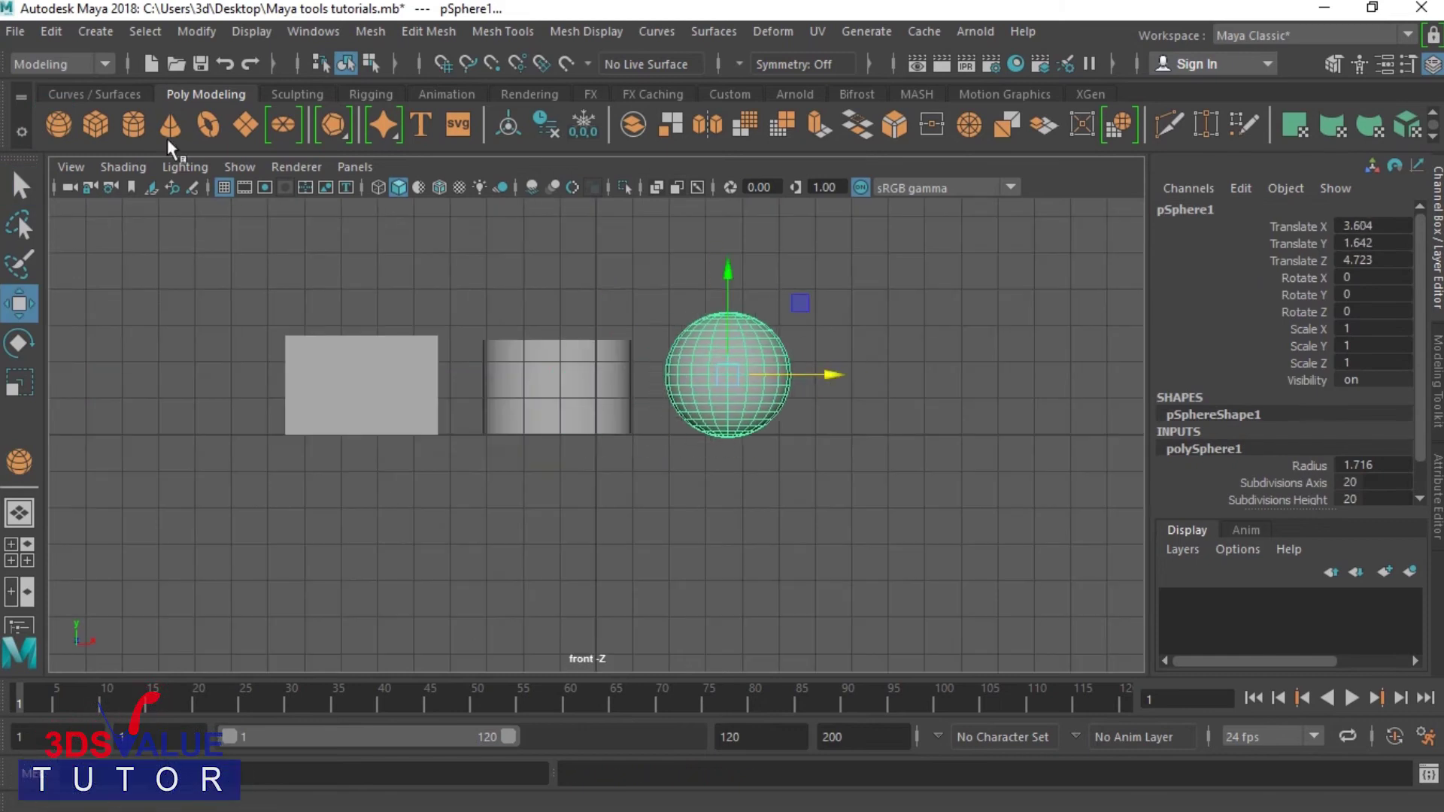
Create a polygon cone beside the sphere and cylinder, and save the scene.
click(170, 126)
drag(827, 368, 876, 442)
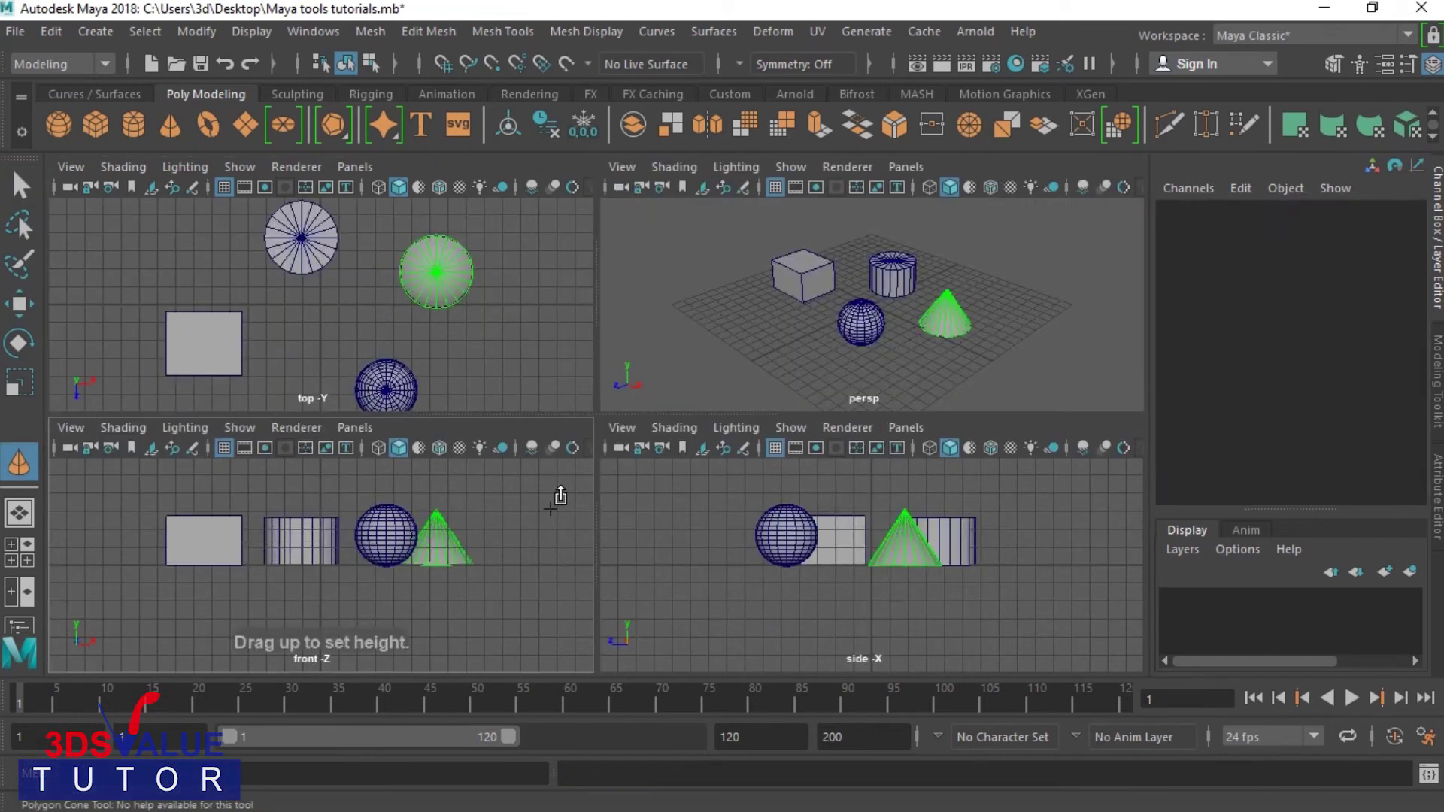
drag(554, 490, 554, 531)
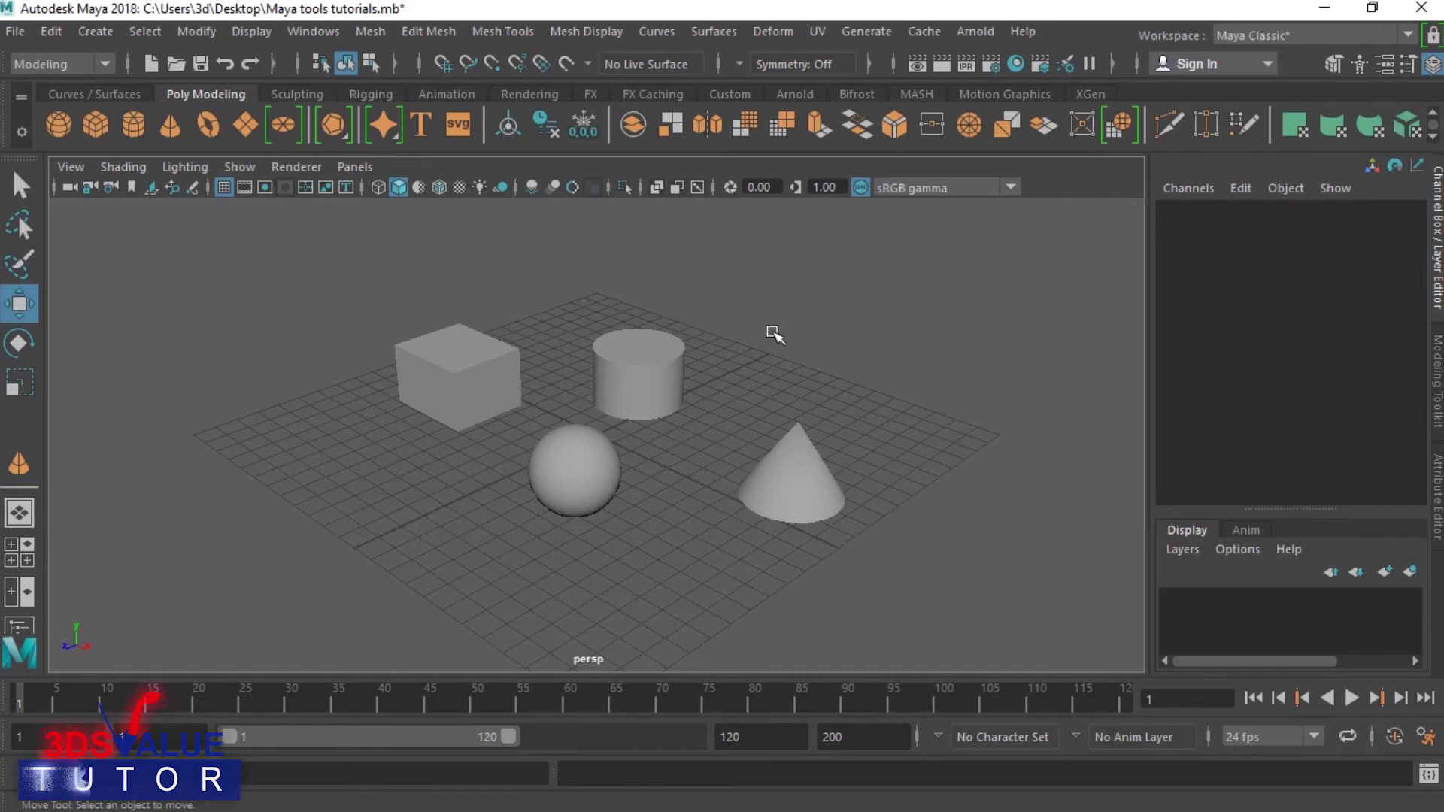
key(q)
key(ctrl+s)
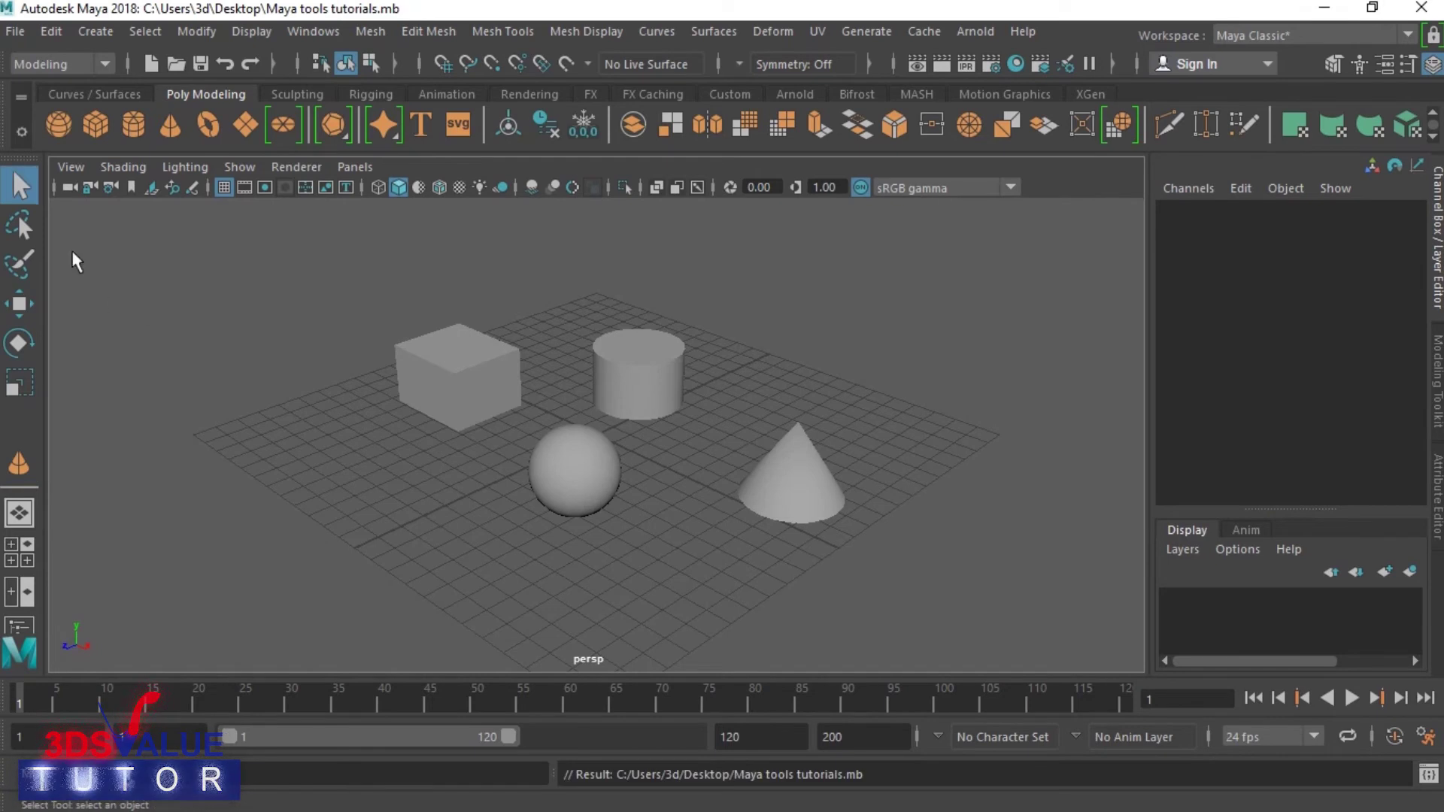
Go through the Lasso, Paint Selection and Select tools, followed by the Move, Rotate and Scale tools.
click(21, 228)
click(23, 273)
click(24, 303)
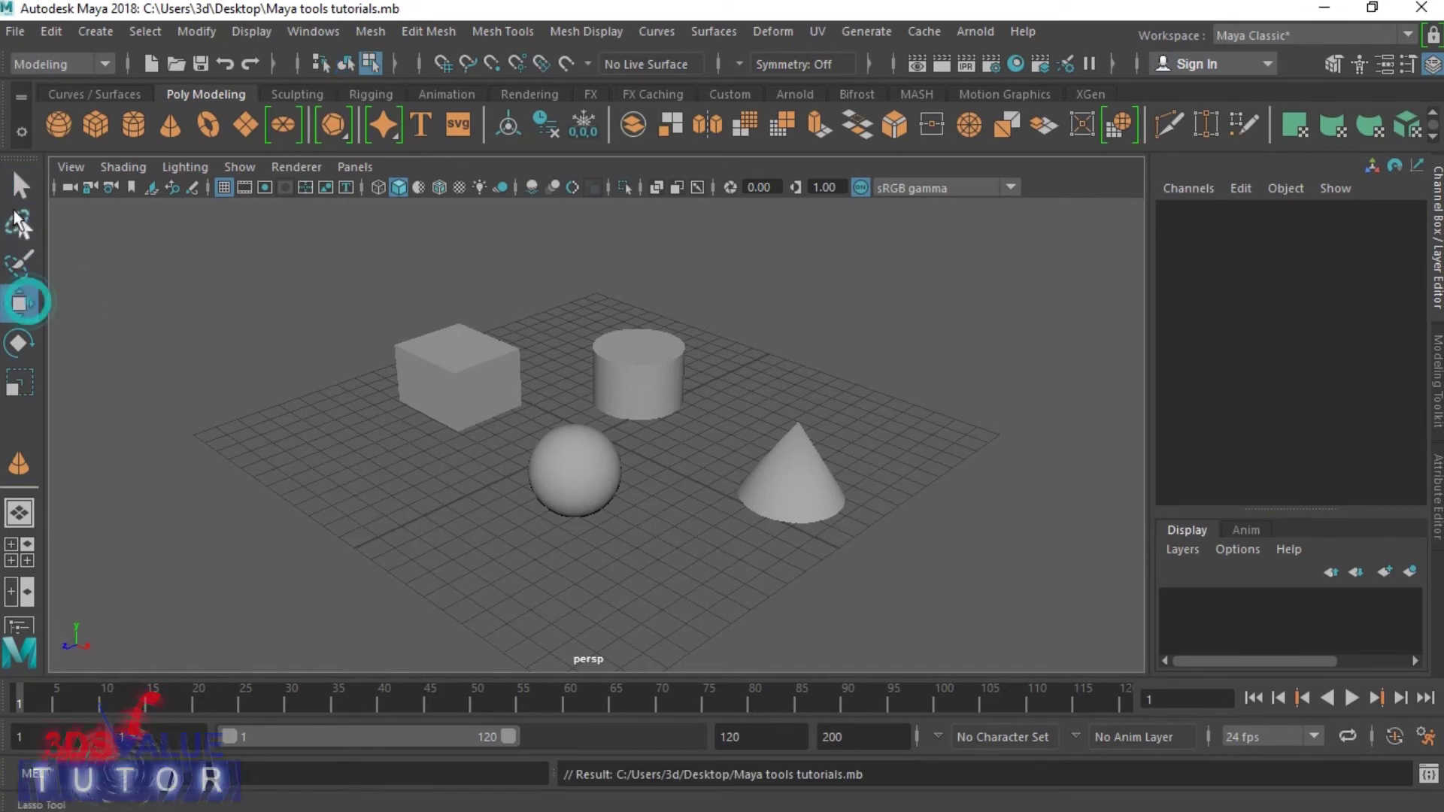
click(21, 192)
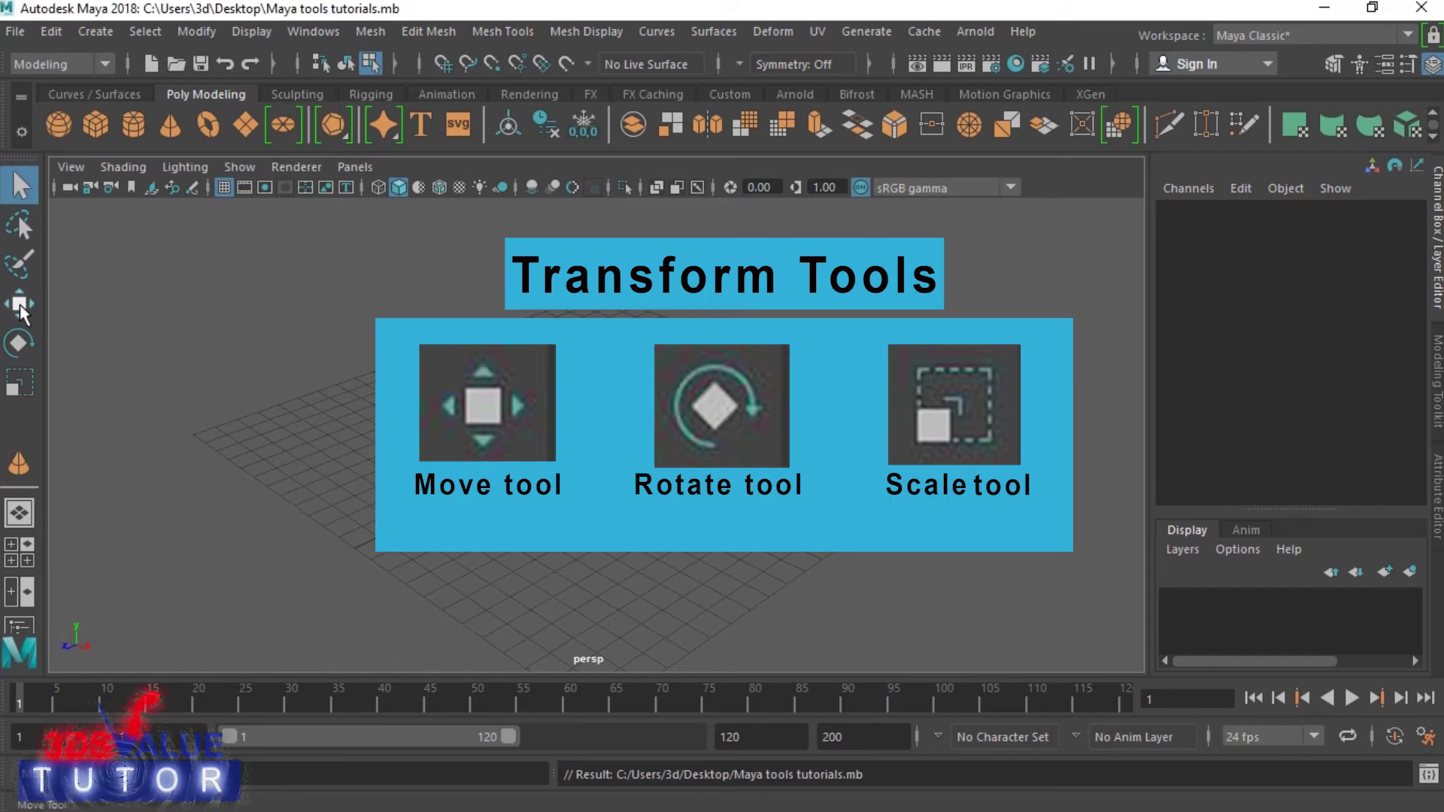
click(19, 304)
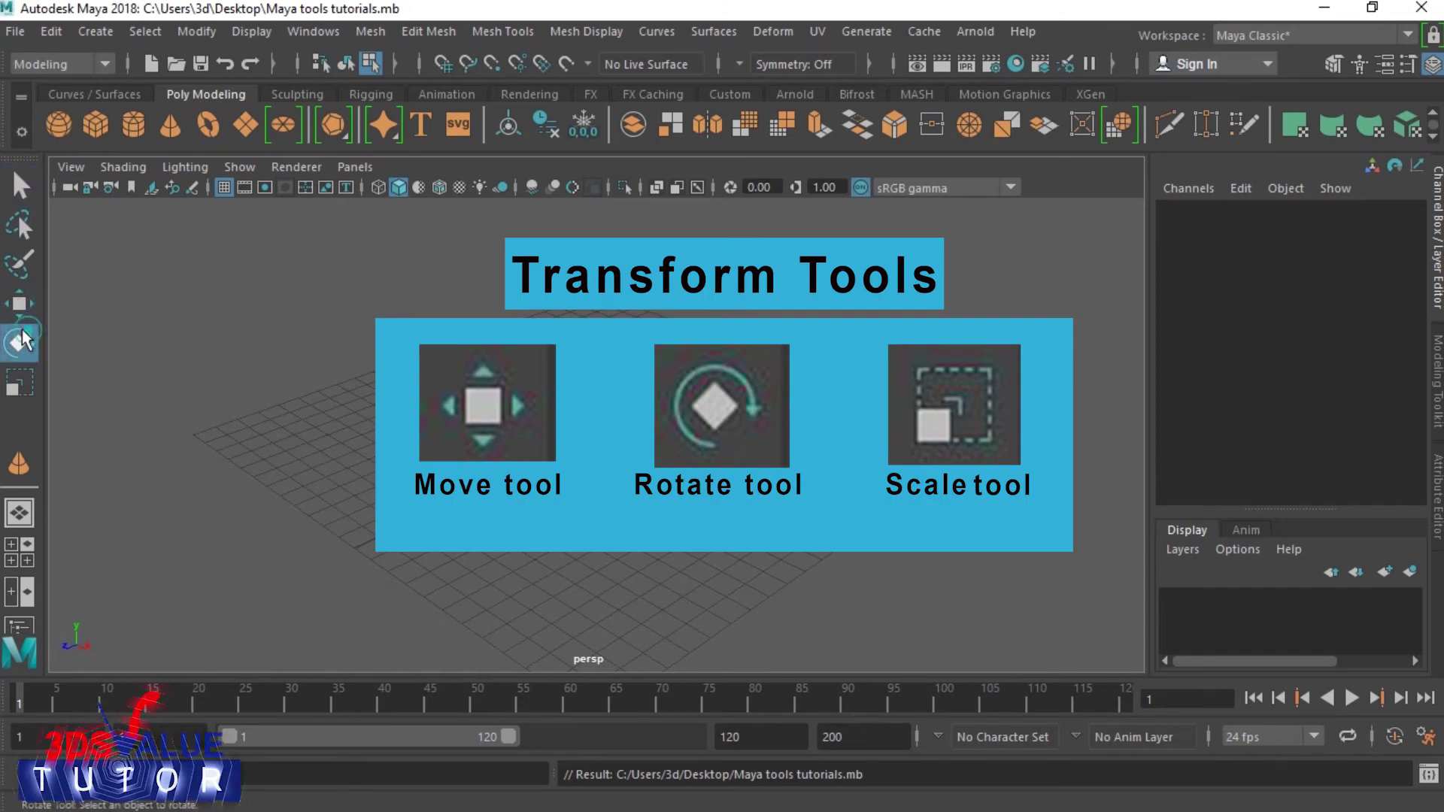
click(18, 343)
click(21, 383)
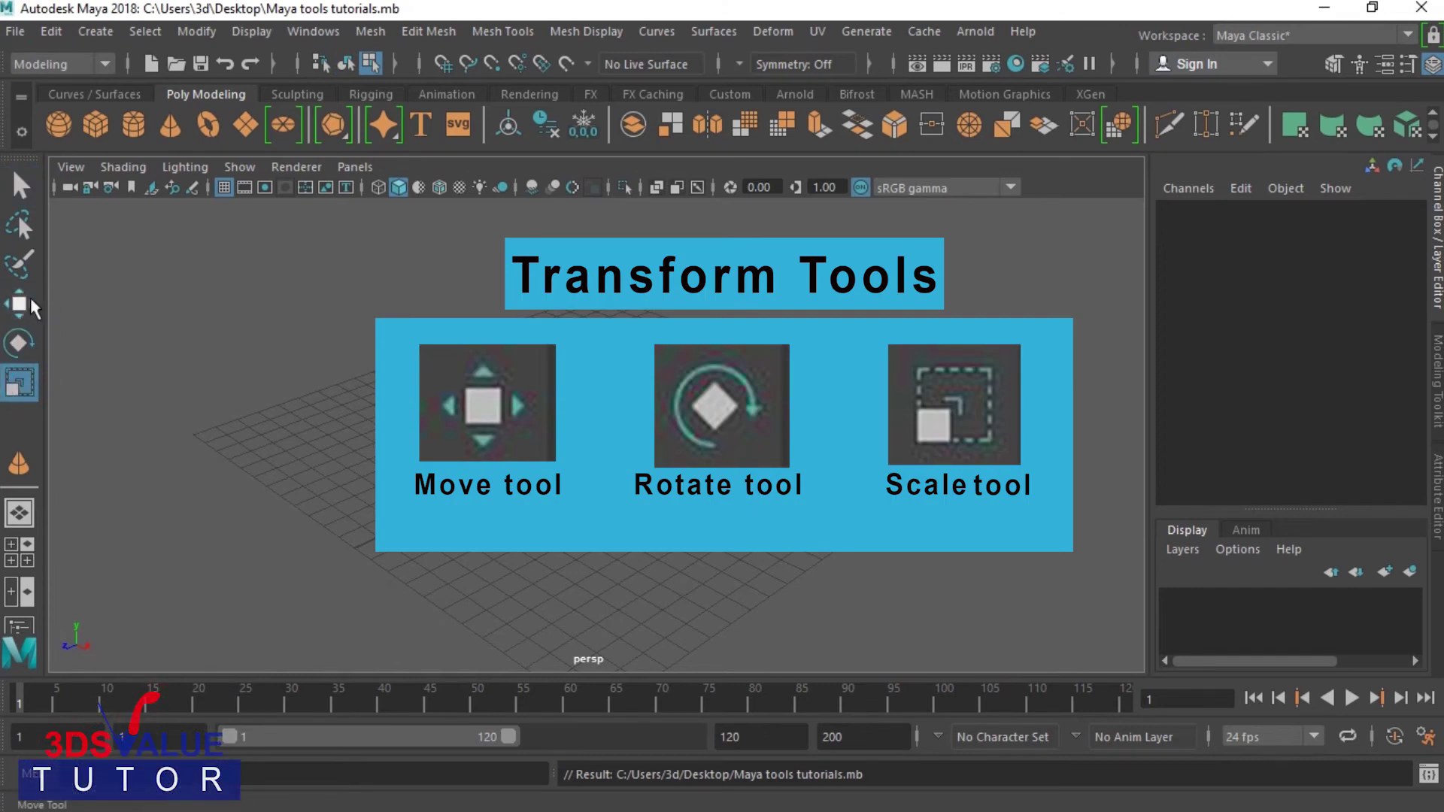
Move the cube slightly along its X and Z axes to about X -6.957 and Z 2.382.
click(29, 299)
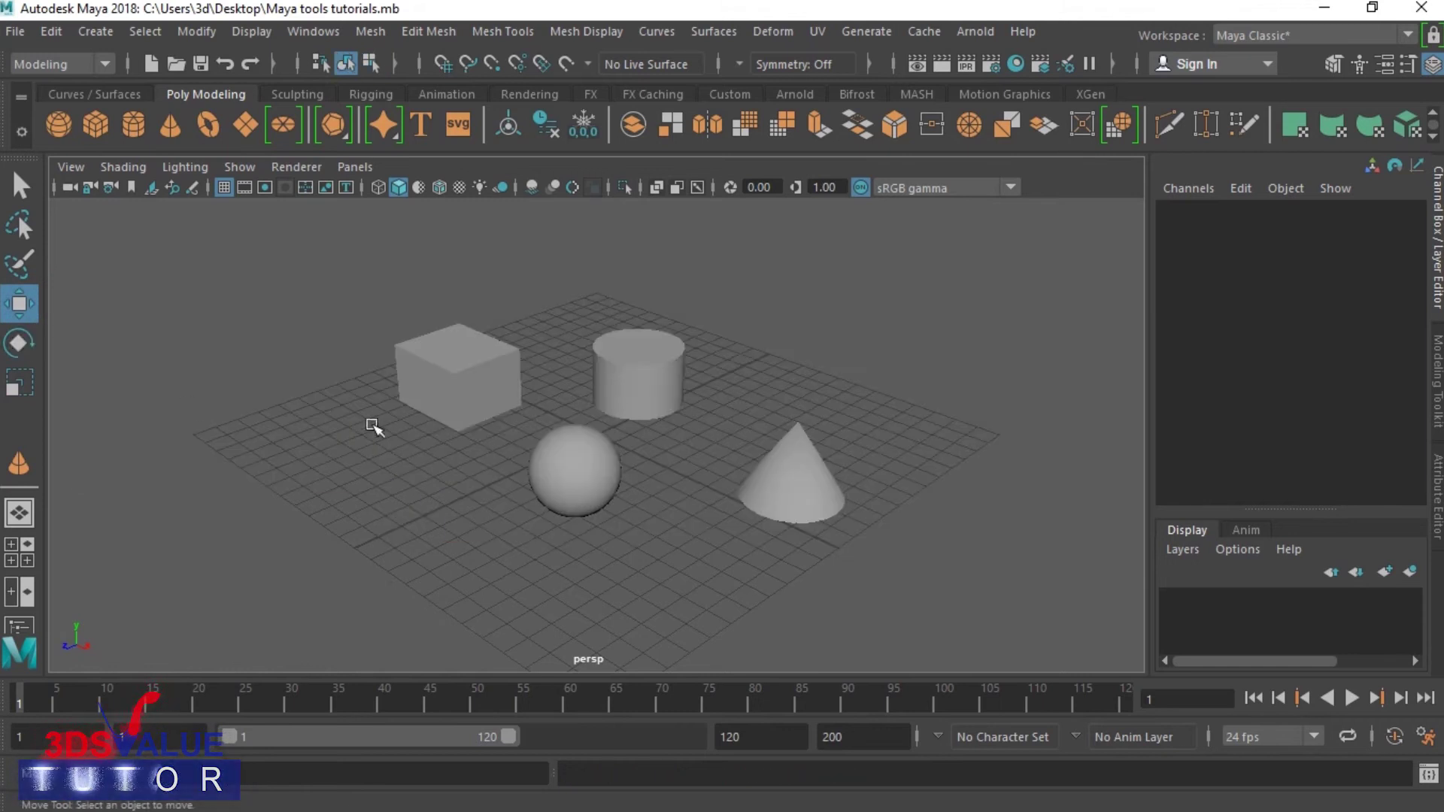
click(447, 384)
mouse_move(520, 396)
mouse_down()
mouse_move(543, 406)
mouse_move(511, 393)
mouse_up()
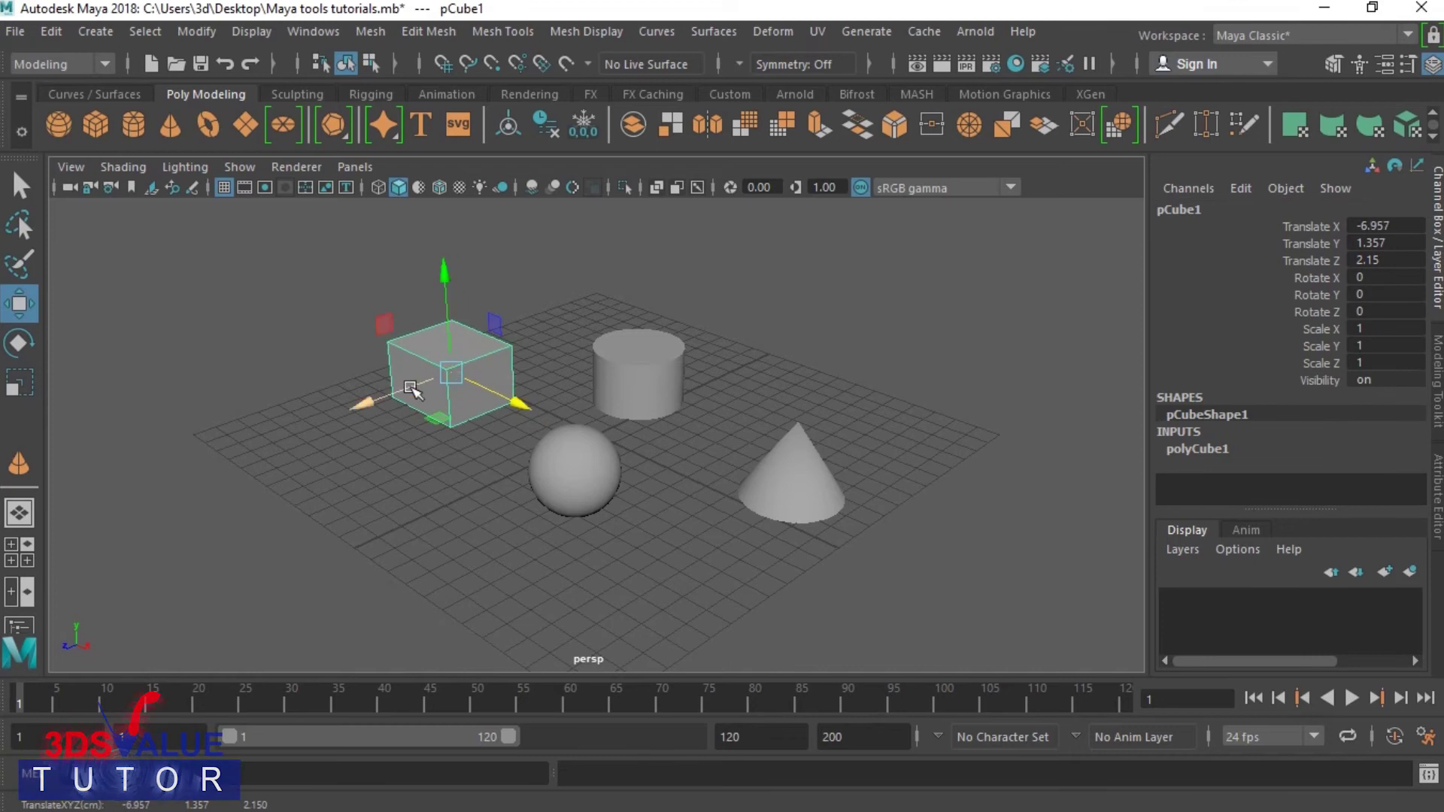
drag(350, 403, 347, 404)
Rotate the cube to about 5.4 degrees around X and scale it uniformly to about 1.118.
click(19, 344)
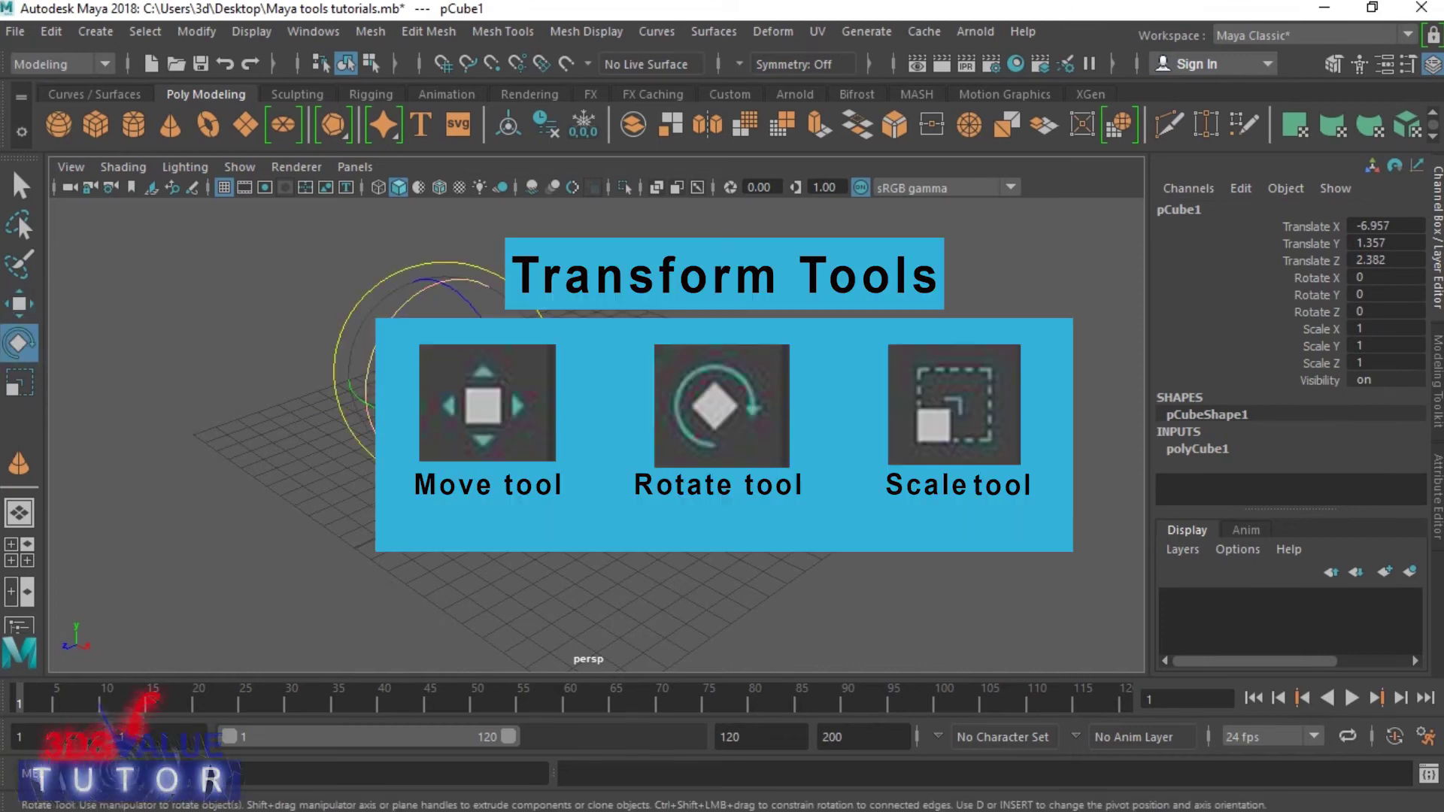
mouse_move(394, 314)
mouse_down()
mouse_move(371, 369)
mouse_move(390, 320)
mouse_up()
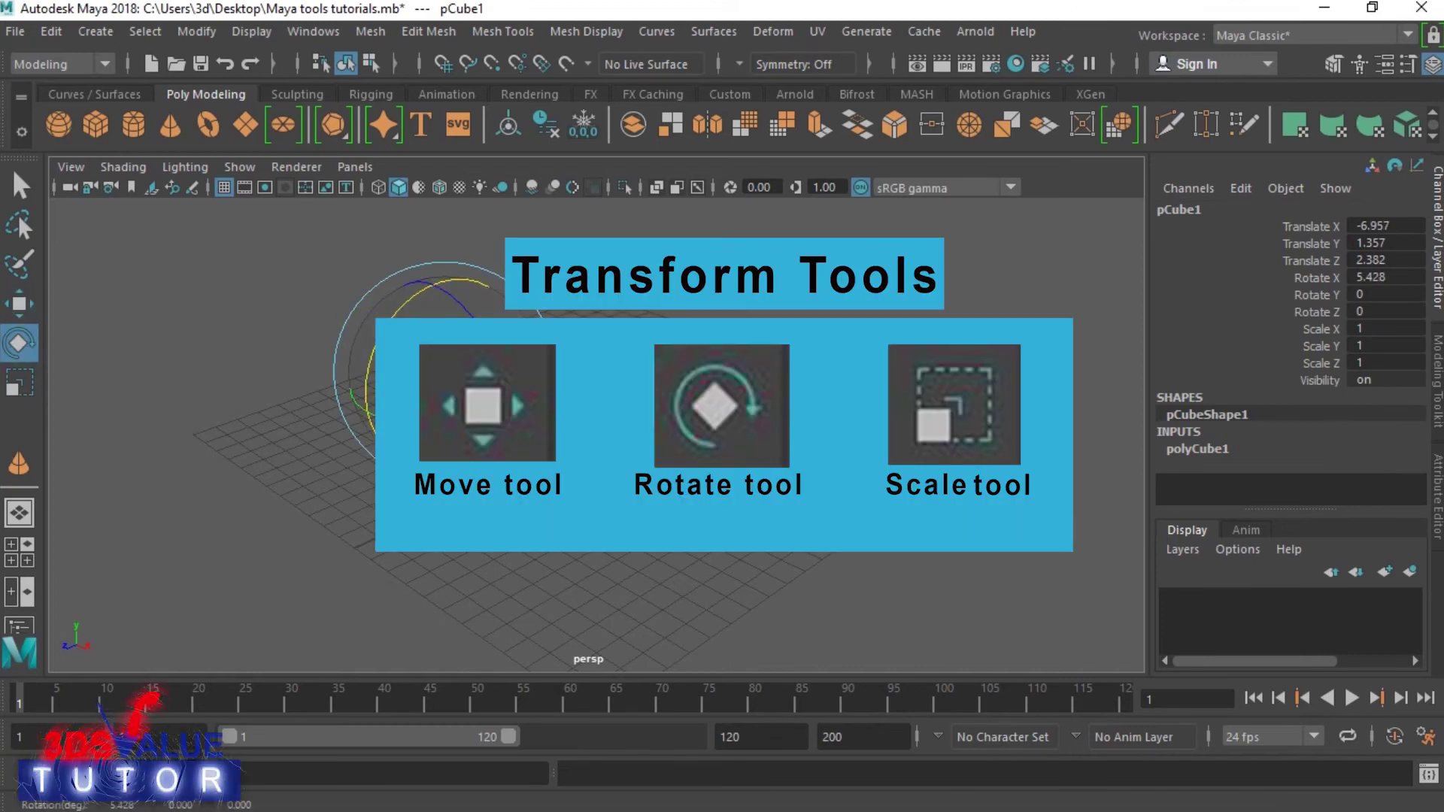
click(19, 384)
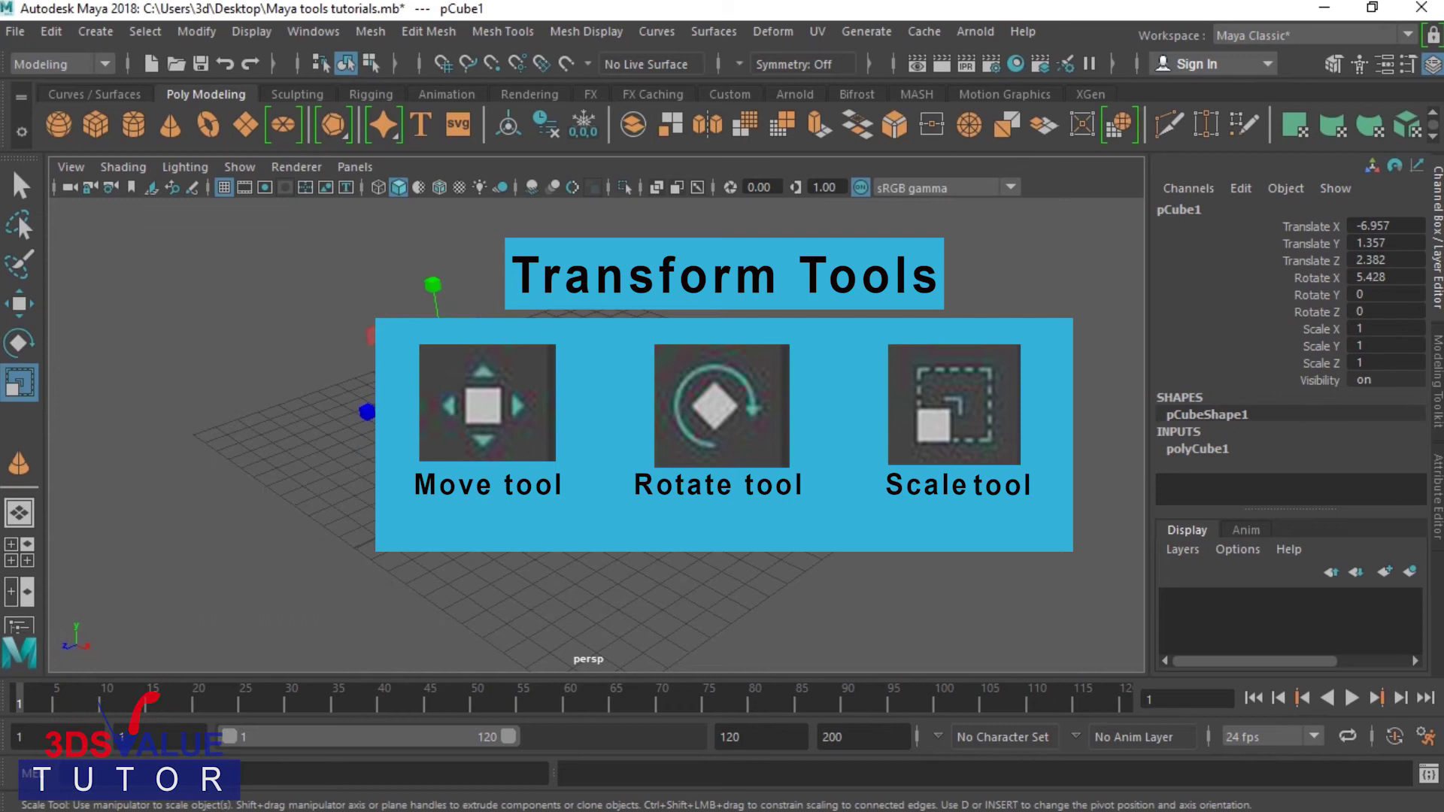
mouse_move(447, 373)
mouse_down()
mouse_move(270, 450)
mouse_move(473, 364)
mouse_up()
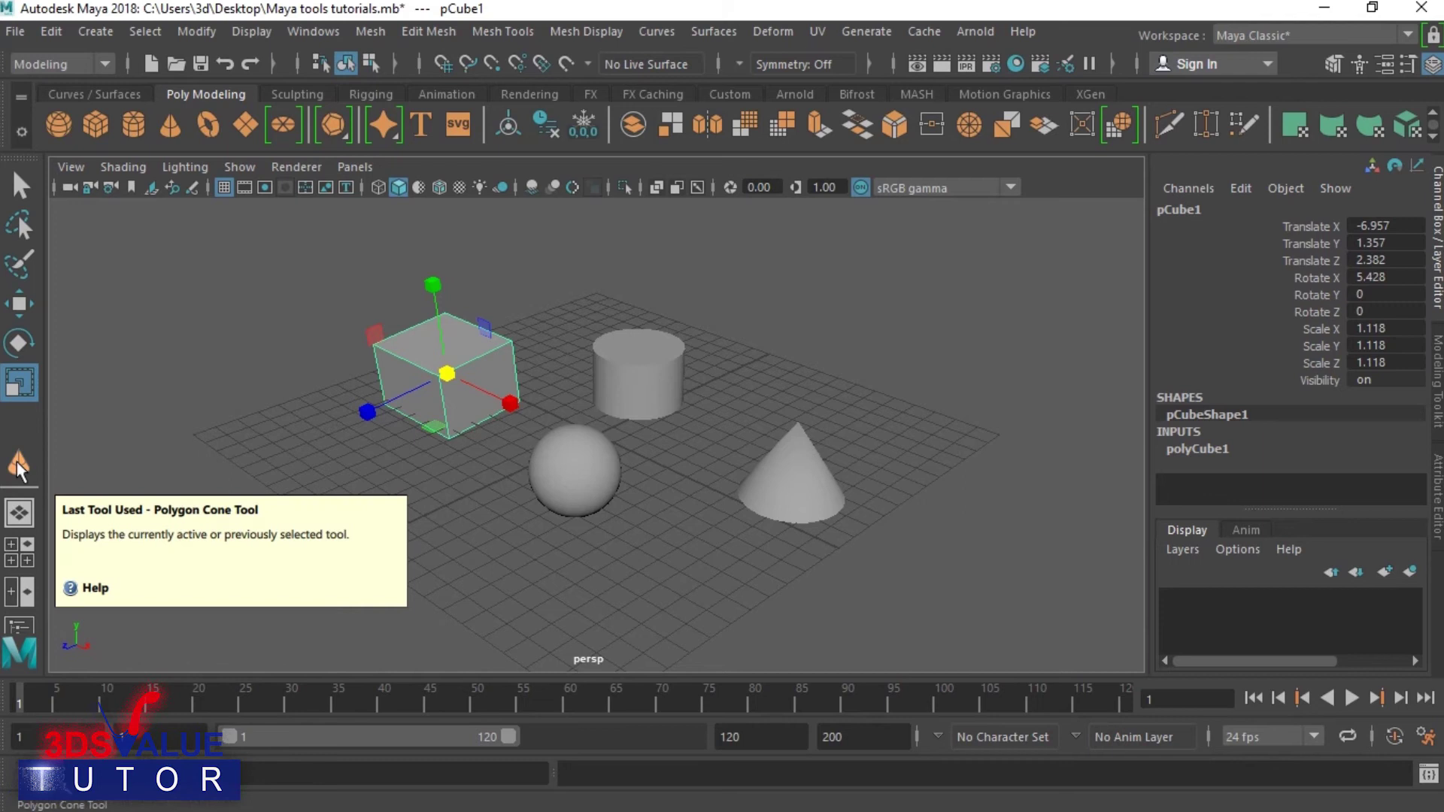
Save the scene and select the cube, cylinder, sphere and cone one after another with the Select tool.
key(w)
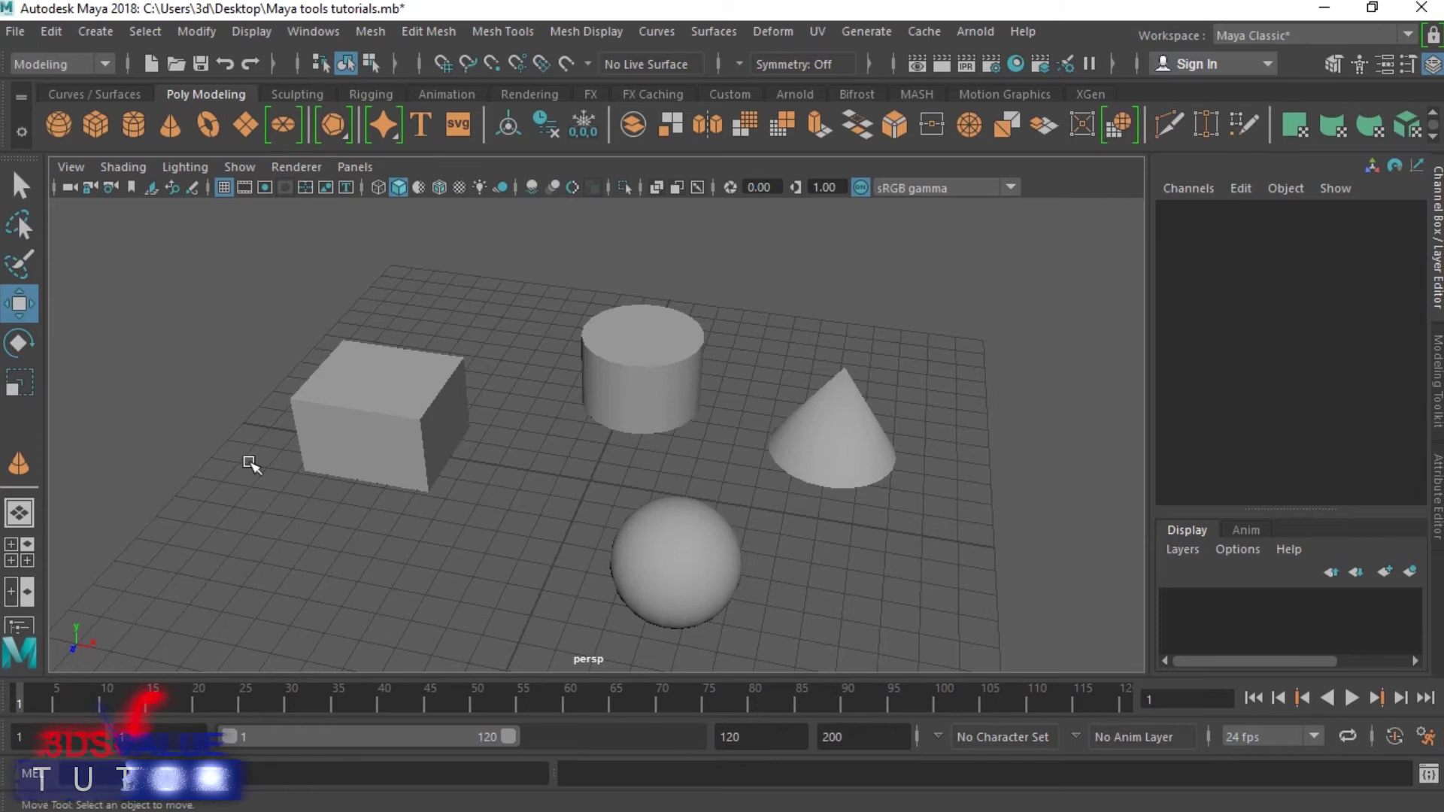
key(ctrl+s)
key(q)
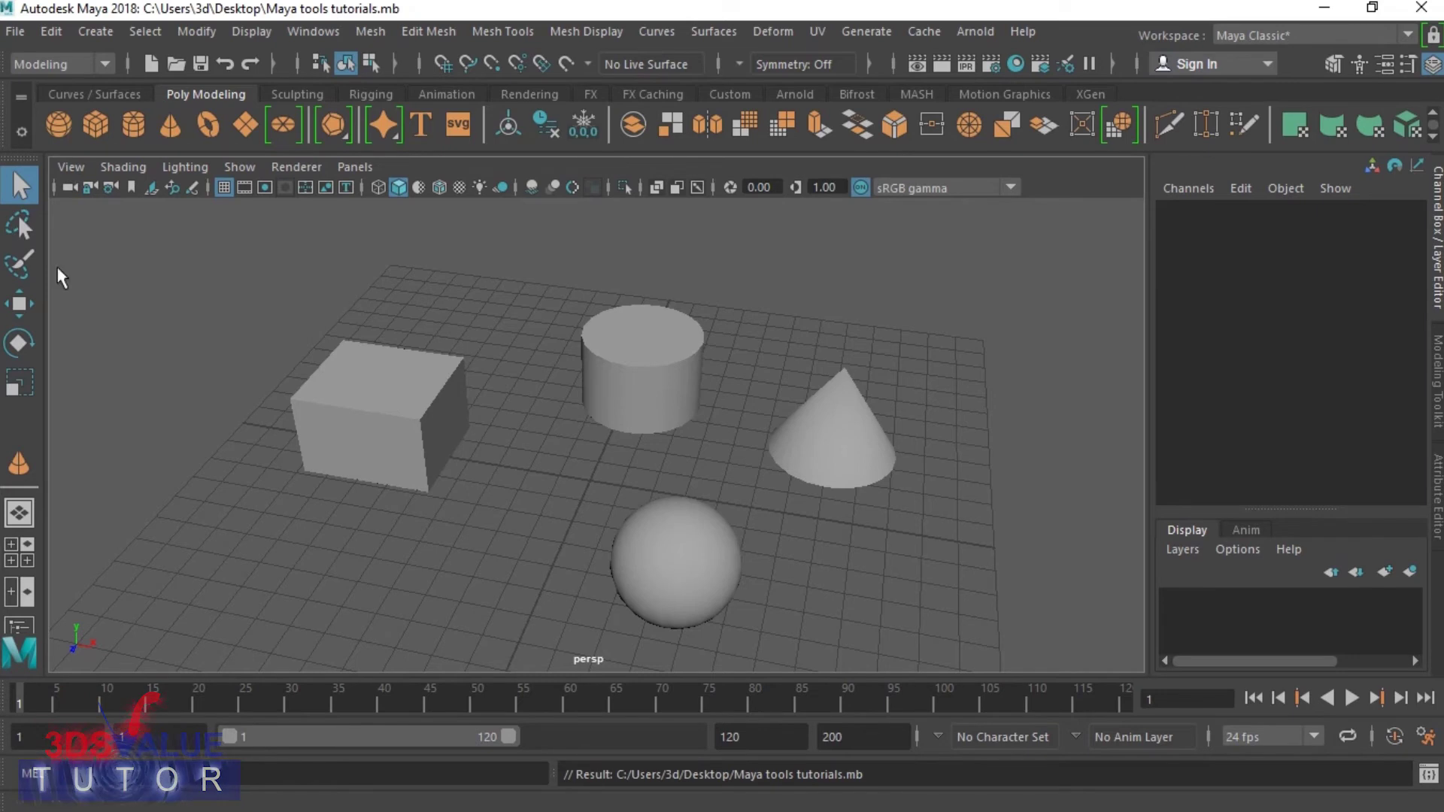
click(421, 481)
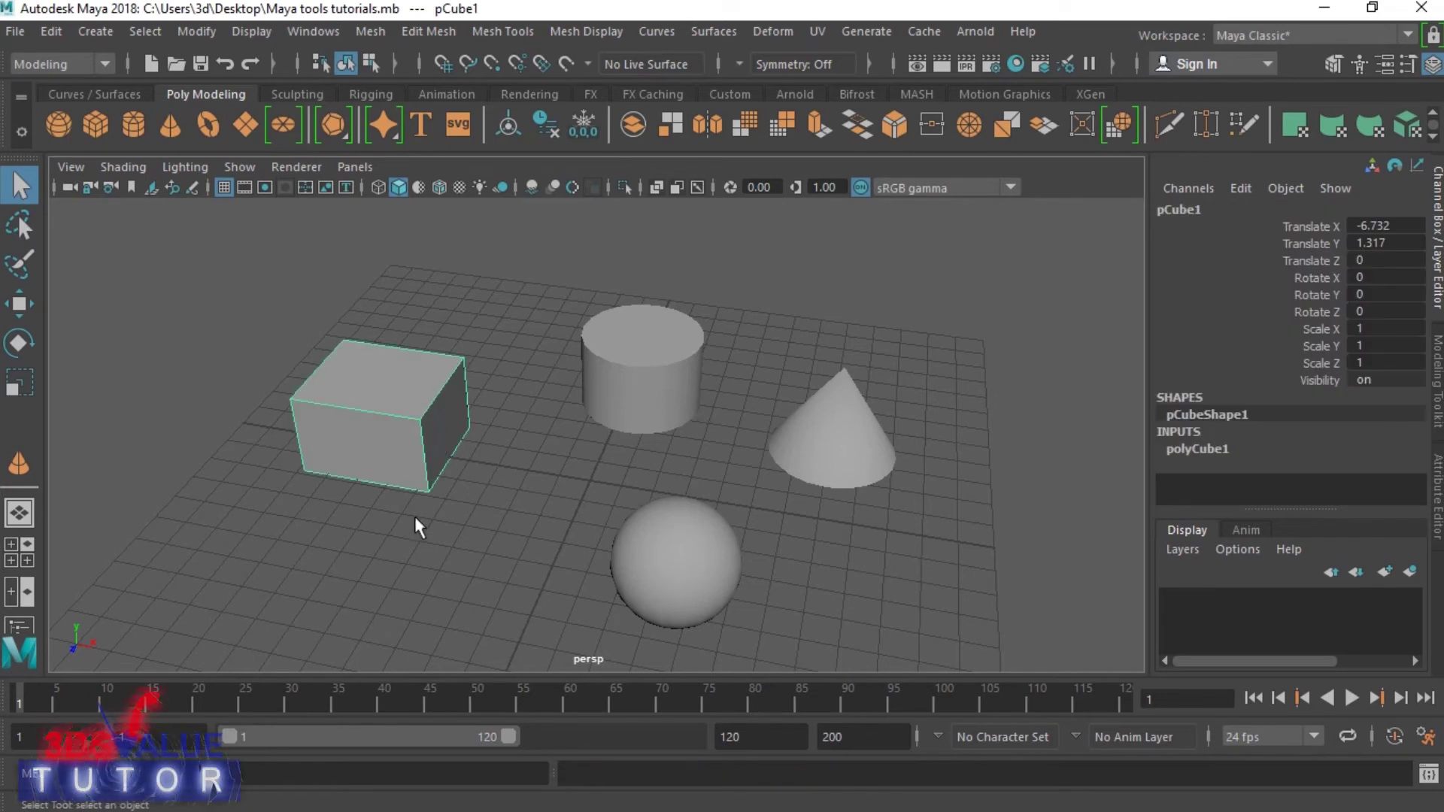
click(664, 349)
click(677, 560)
click(864, 414)
Select the sphere and cone together with the Lasso tool and shift them slightly along X.
click(20, 224)
mouse_move(212, 519)
mouse_down()
mouse_move(352, 271)
mouse_move(278, 526)
mouse_up()
mouse_move(490, 516)
mouse_down()
mouse_move(733, 628)
mouse_move(489, 526)
mouse_up()
click(21, 335)
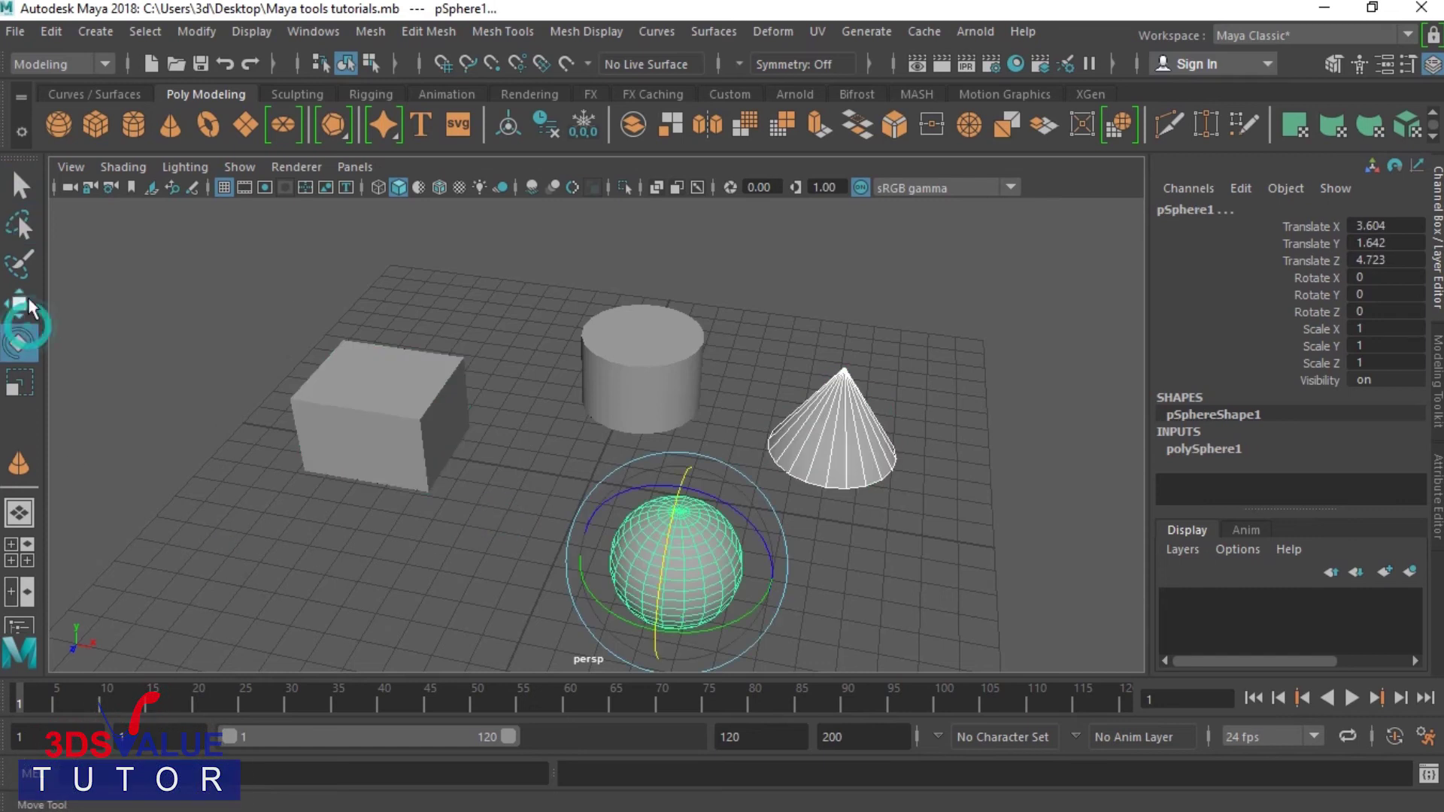
click(28, 301)
mouse_move(748, 580)
mouse_down()
mouse_move(639, 563)
mouse_move(742, 579)
mouse_up()
click(886, 523)
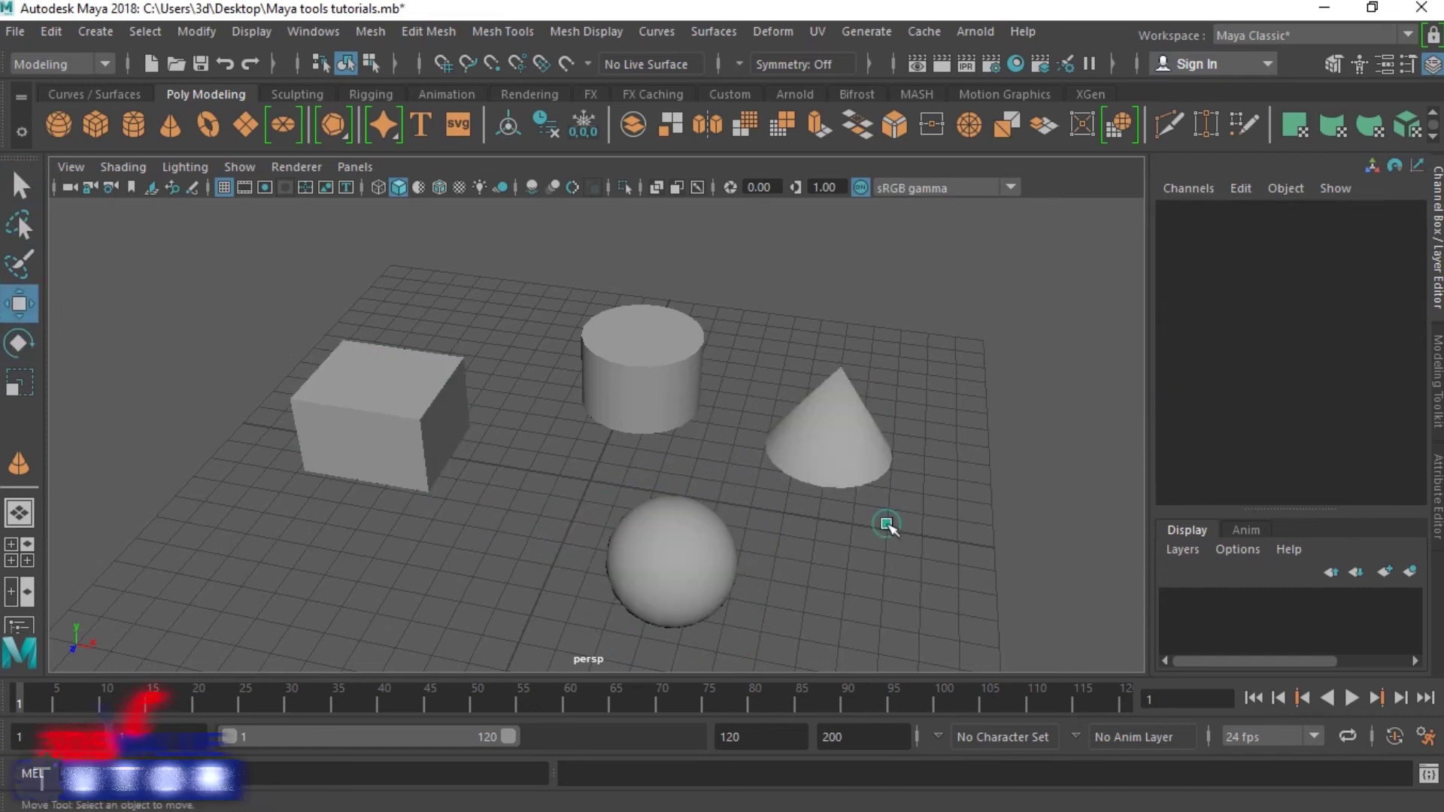
Scale the cylinder uniformly to about 1.114.
click(584, 392)
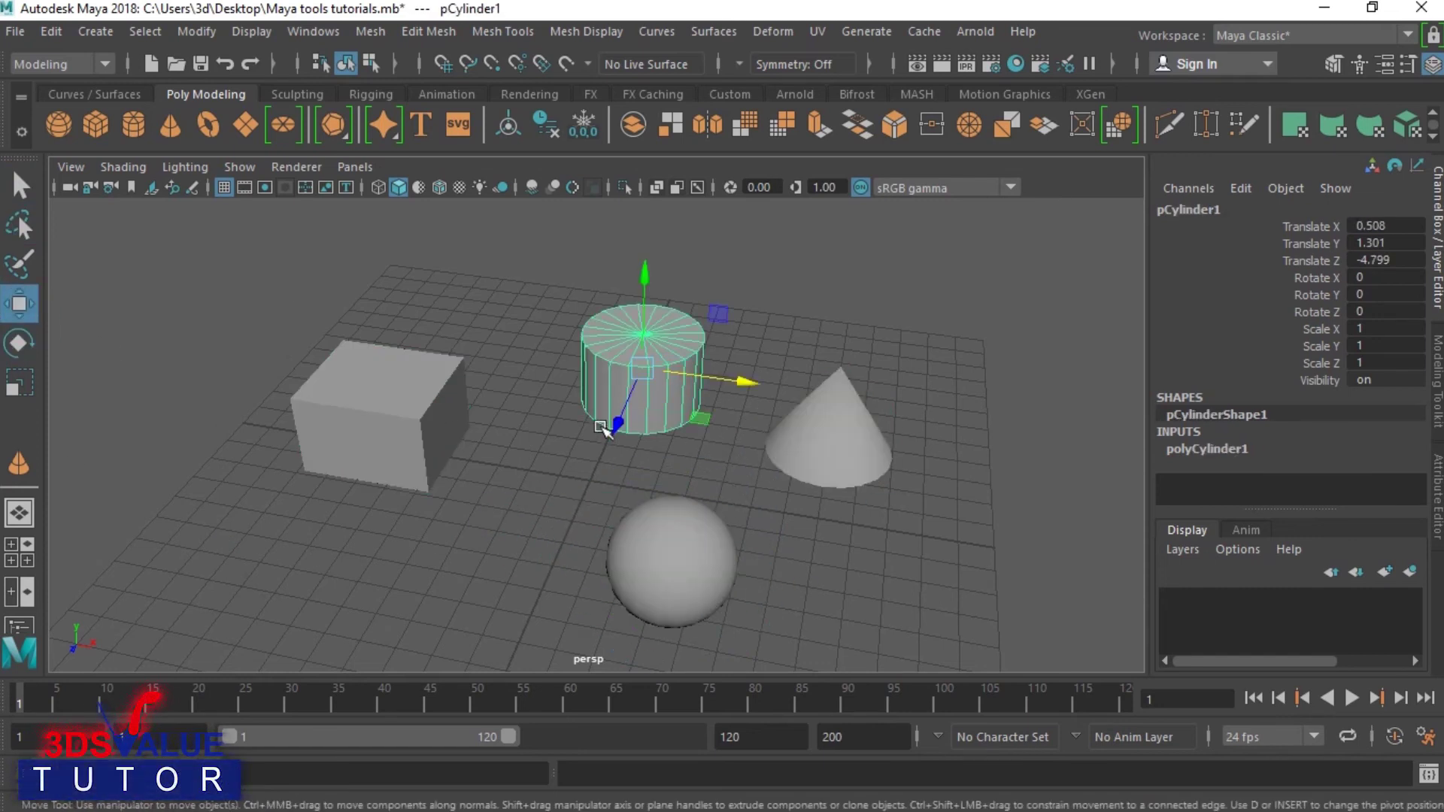
key(r)
mouse_move(642, 368)
mouse_down()
mouse_move(680, 369)
mouse_move(654, 372)
mouse_up()
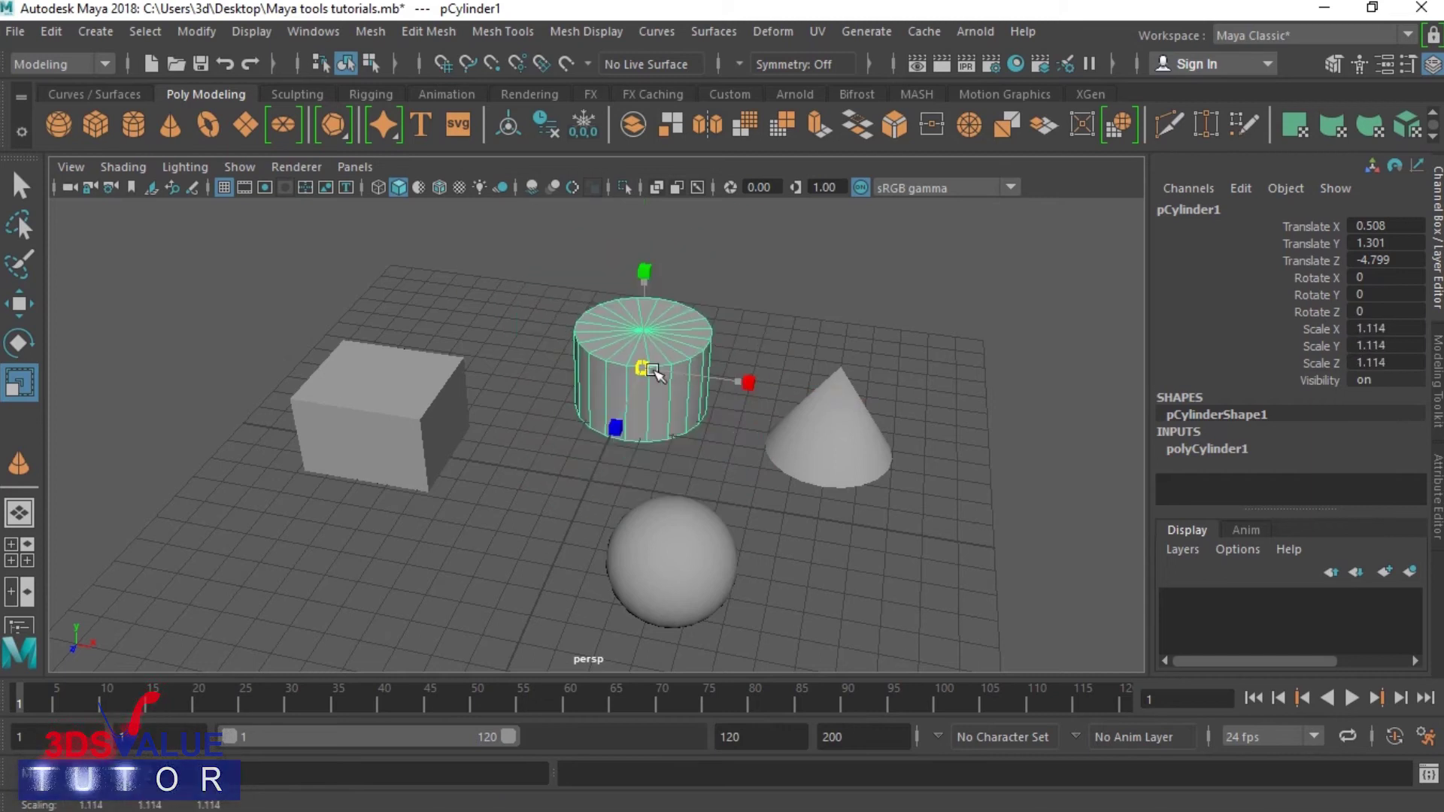
Select the cube and try scaling it along X with the Scale tool.
click(399, 416)
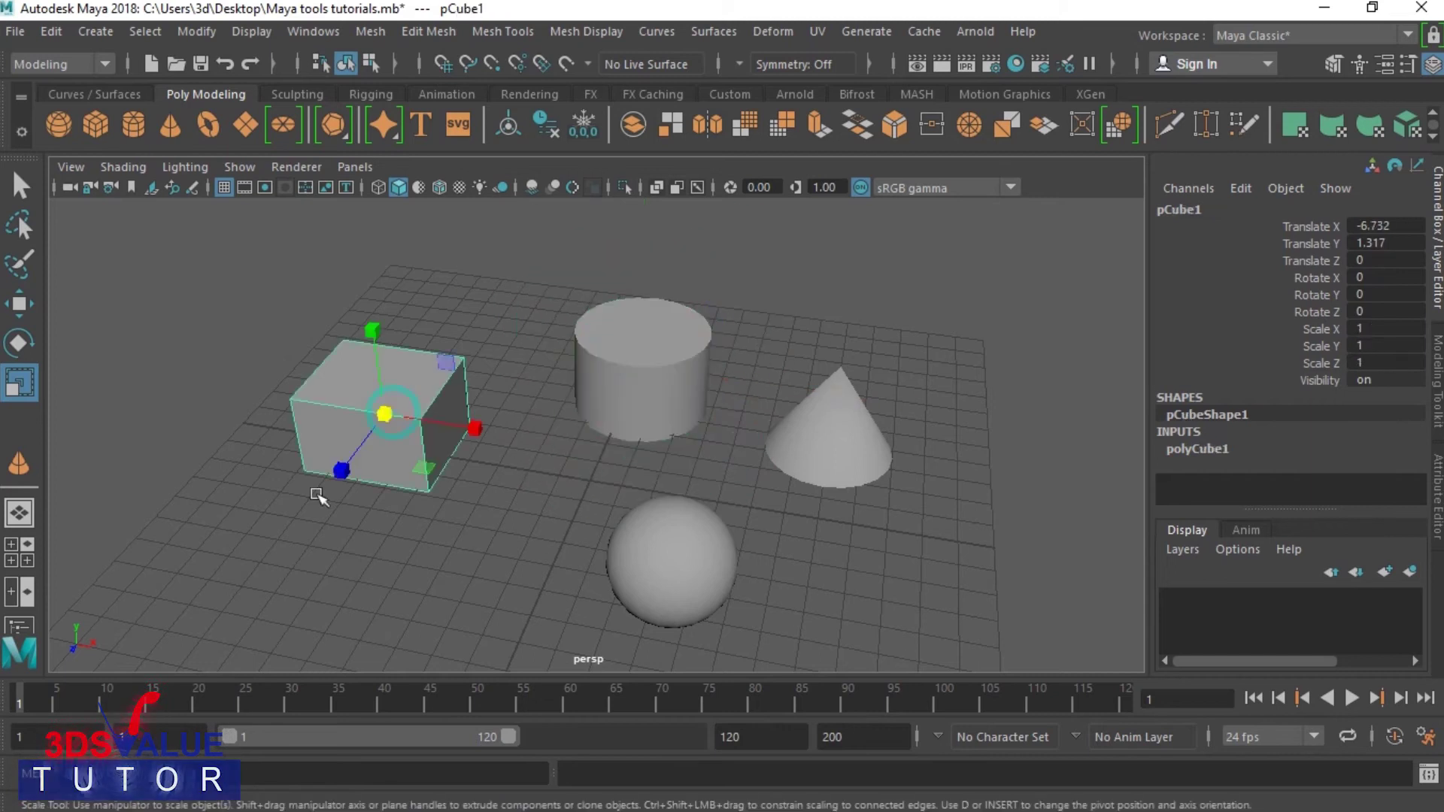
mouse_move(474, 427)
mouse_down()
mouse_move(535, 436)
mouse_move(472, 427)
mouse_up()
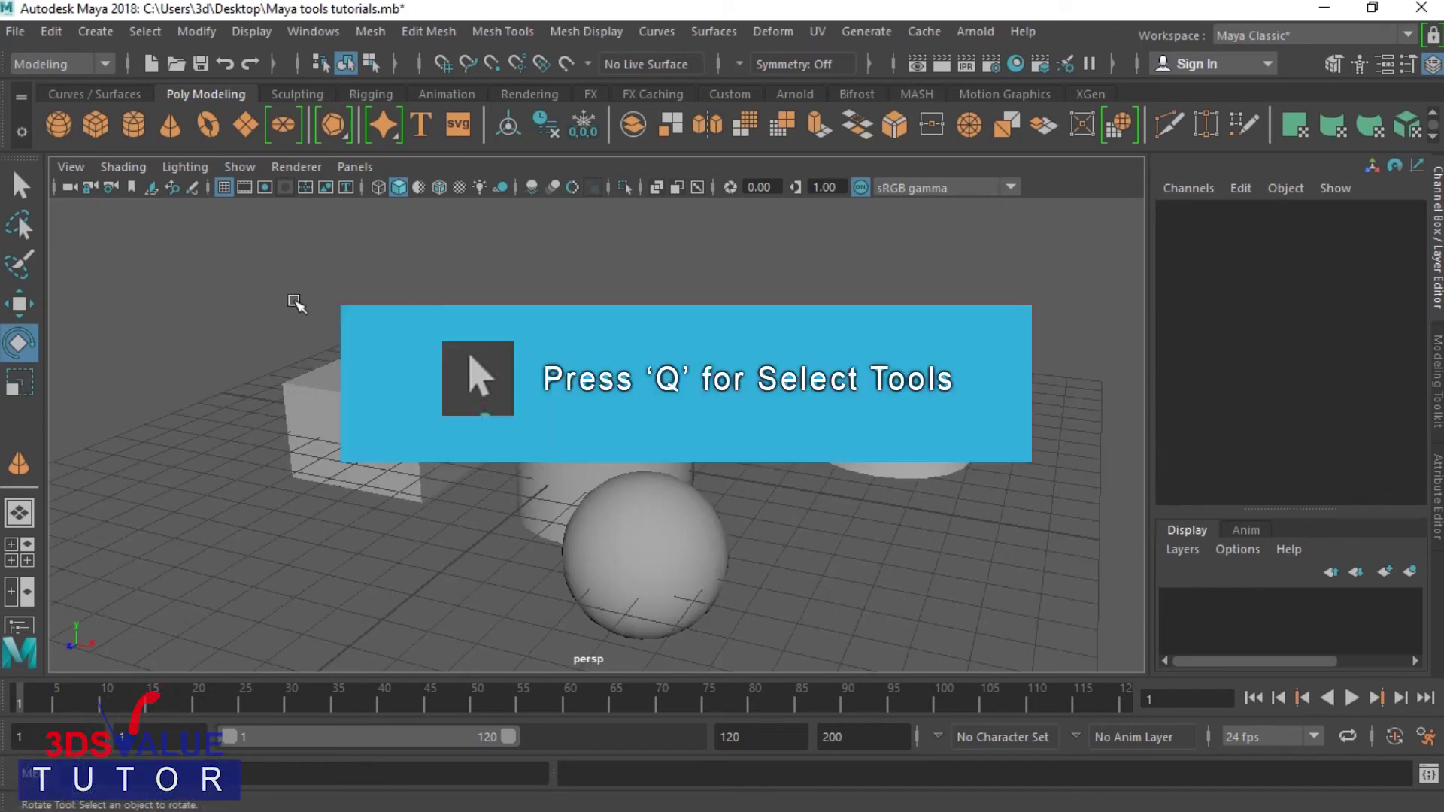
Activate the Select tool, switch to the Move tool, and select the cube, sphere and rear cone one after another.
key(q)
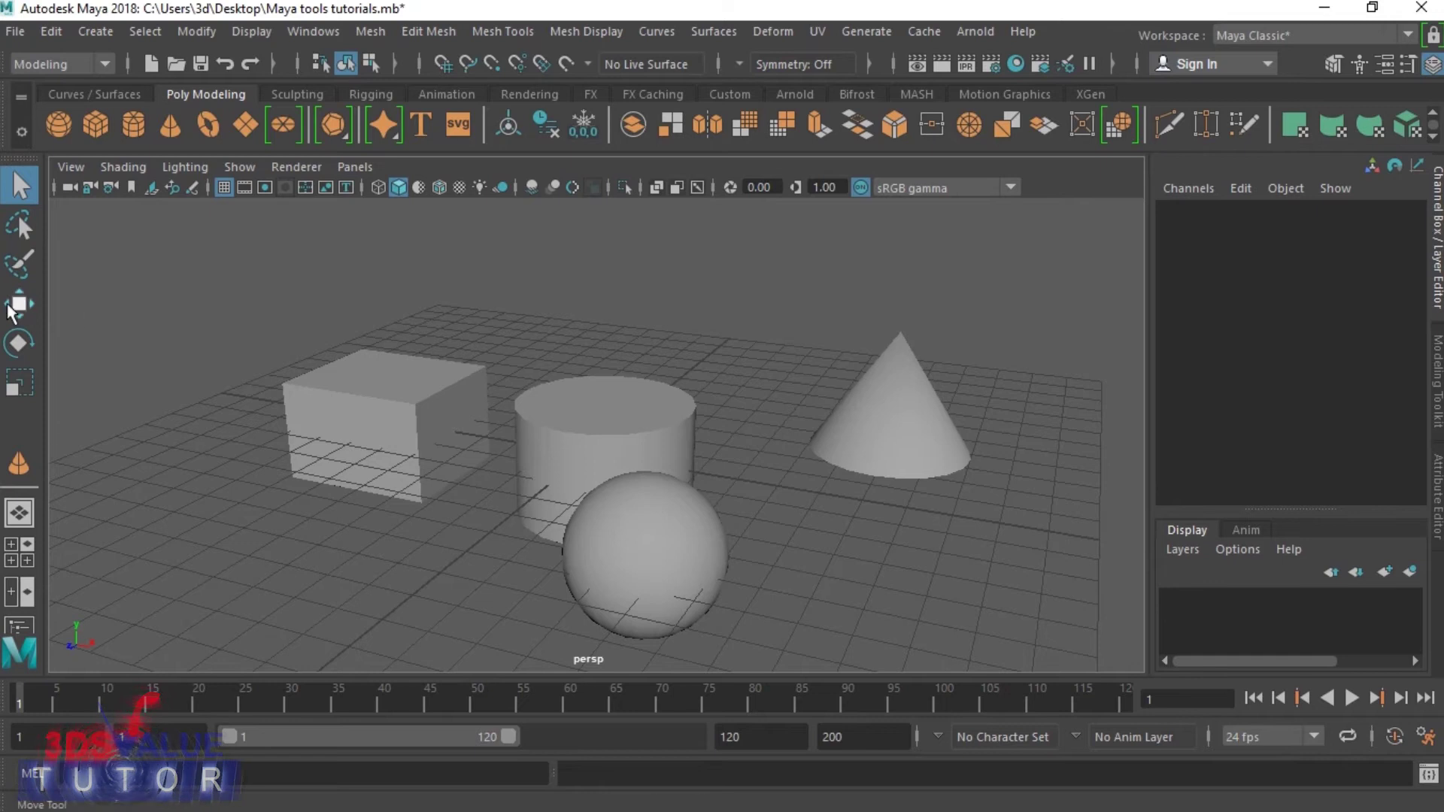
key(w)
click(338, 417)
click(594, 511)
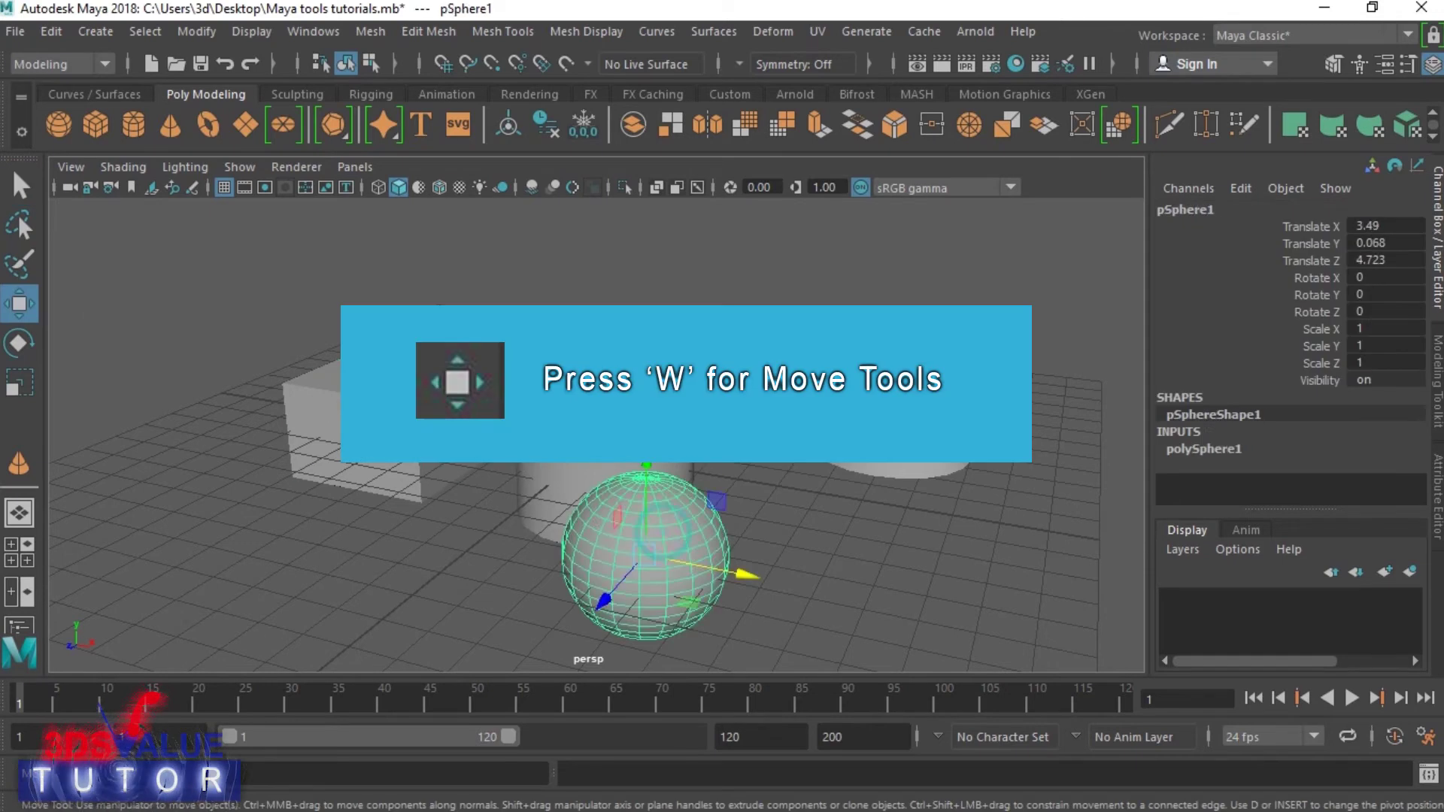
click(880, 436)
Activate the Rotate tool, select the cylinder, sphere and cube in turn, and clear the selection.
click(19, 343)
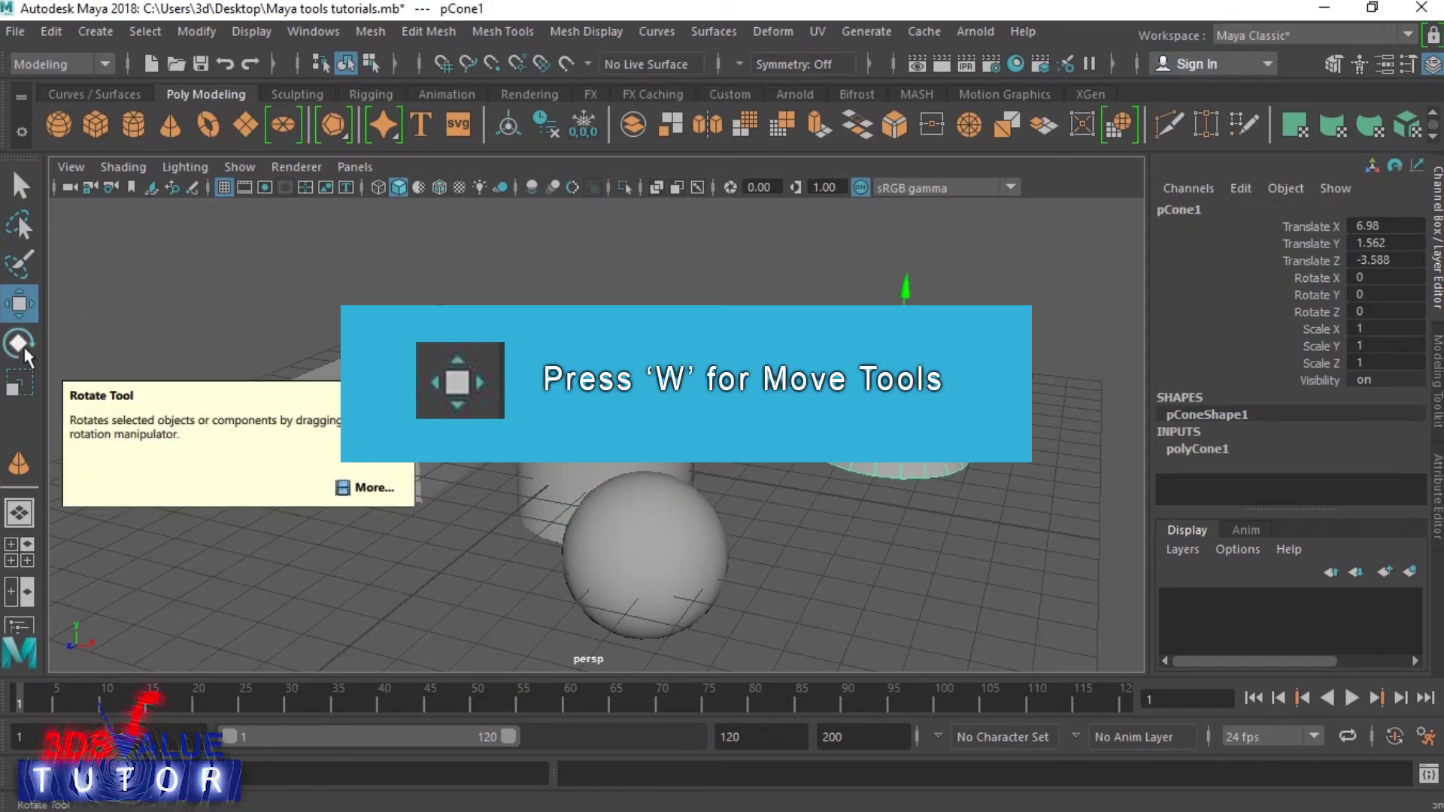
click(609, 436)
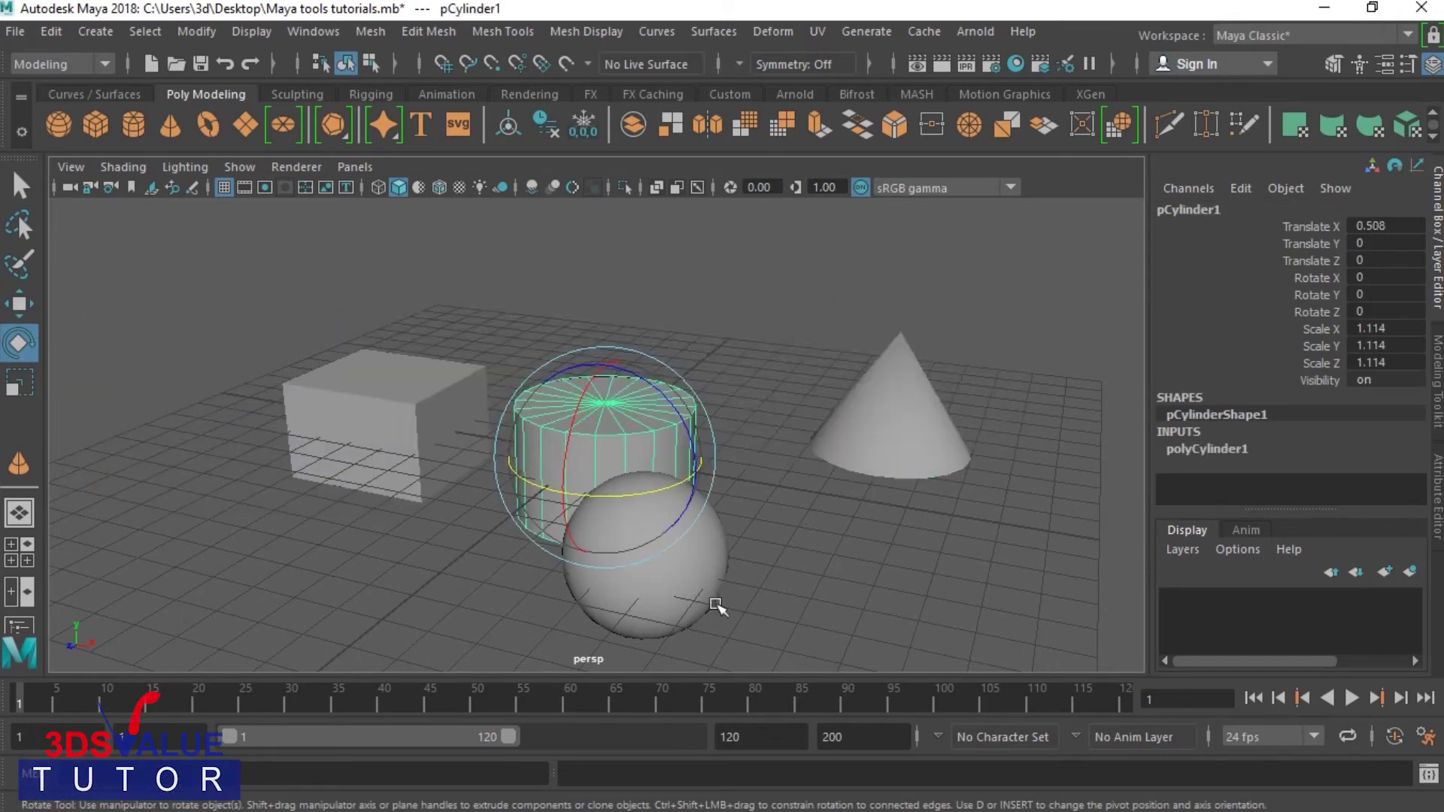
click(673, 567)
click(504, 339)
click(391, 433)
click(19, 383)
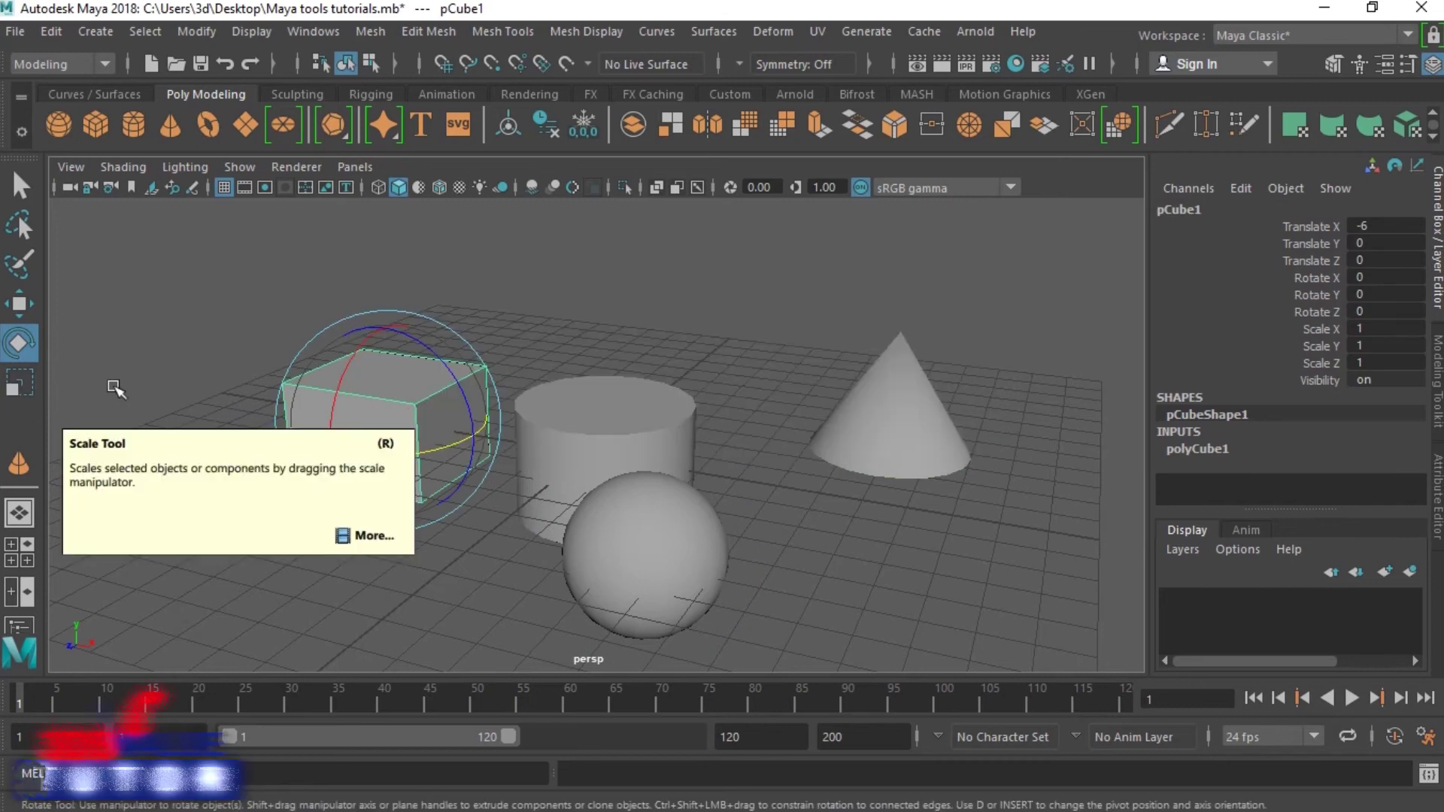
click(239, 530)
Activate the Show Manipulator tool and bring up the creation parameters of the cube, sphere and cone in turn.
key(t)
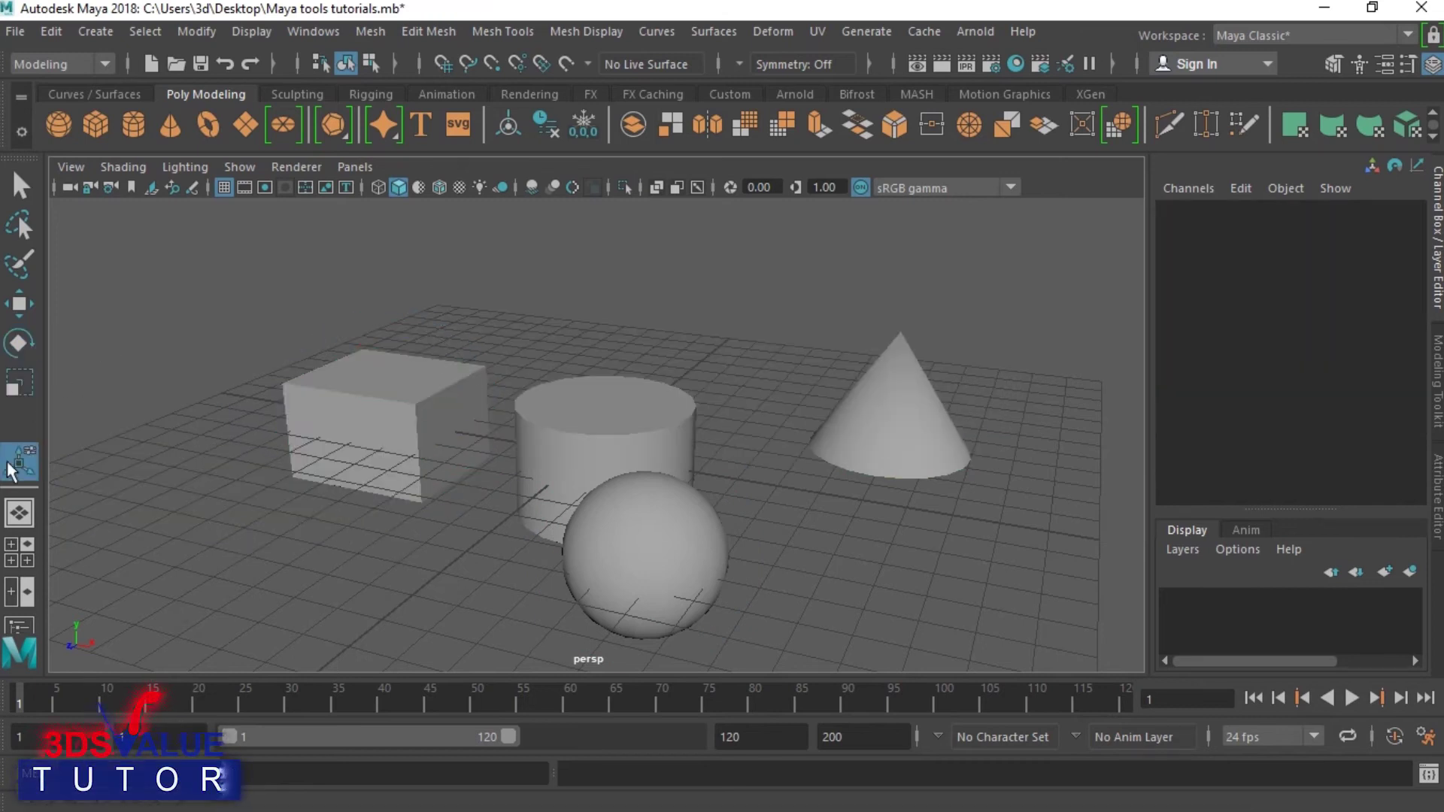
click(376, 445)
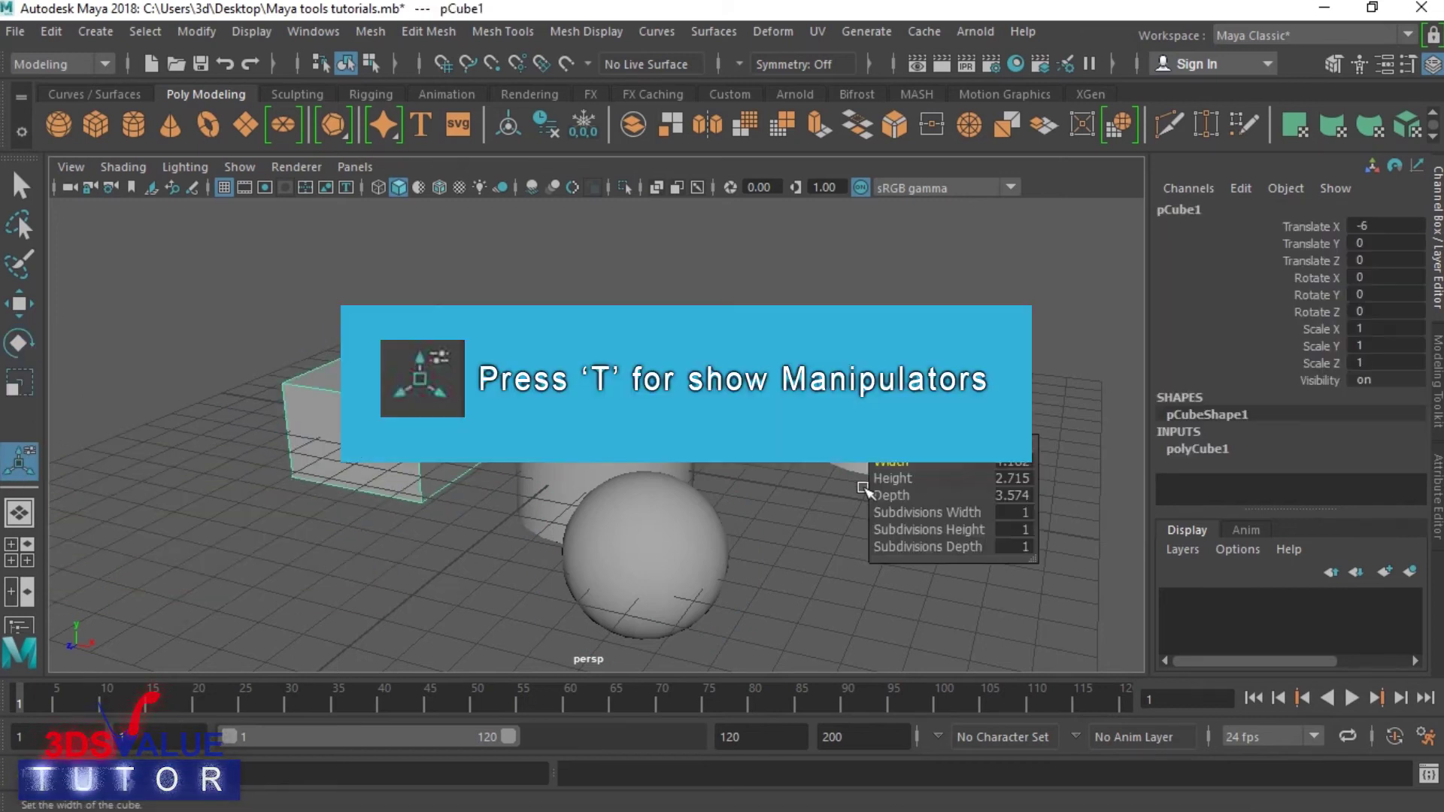
click(675, 540)
click(886, 395)
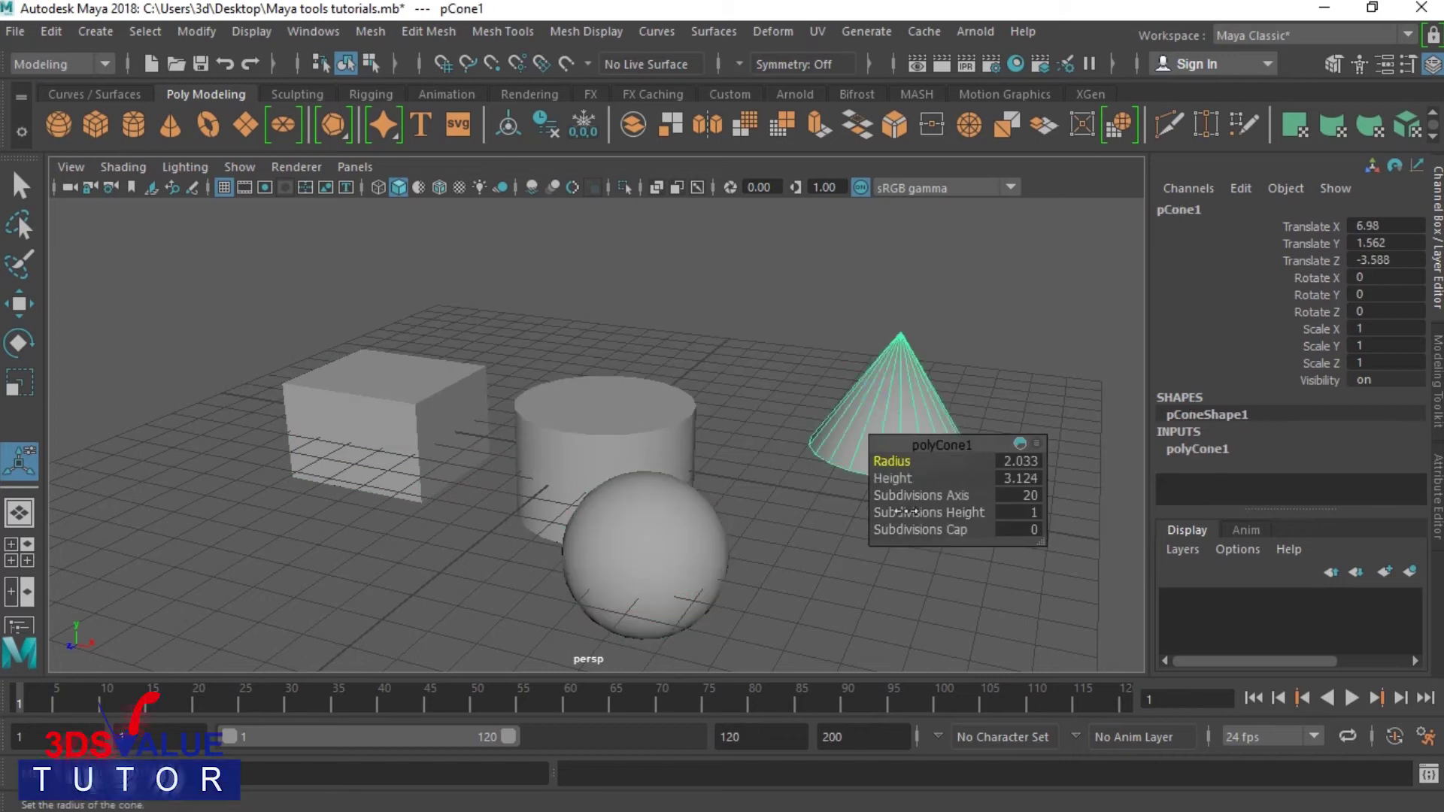
Create a second polygon cone beside the cube, about 1.78 in radius and 3 high, with the Scale tool active.
drag(180, 517, 170, 376)
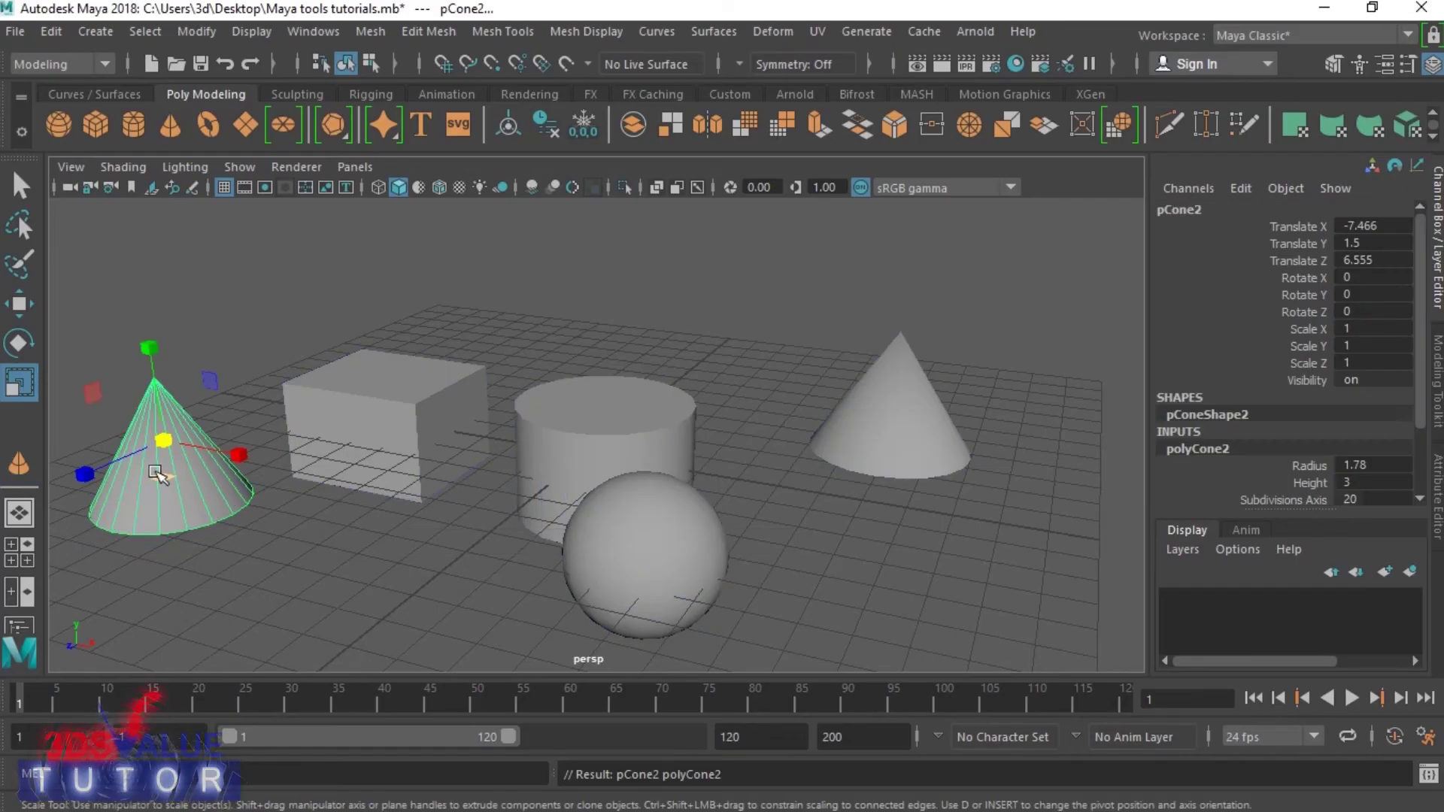
key(r)
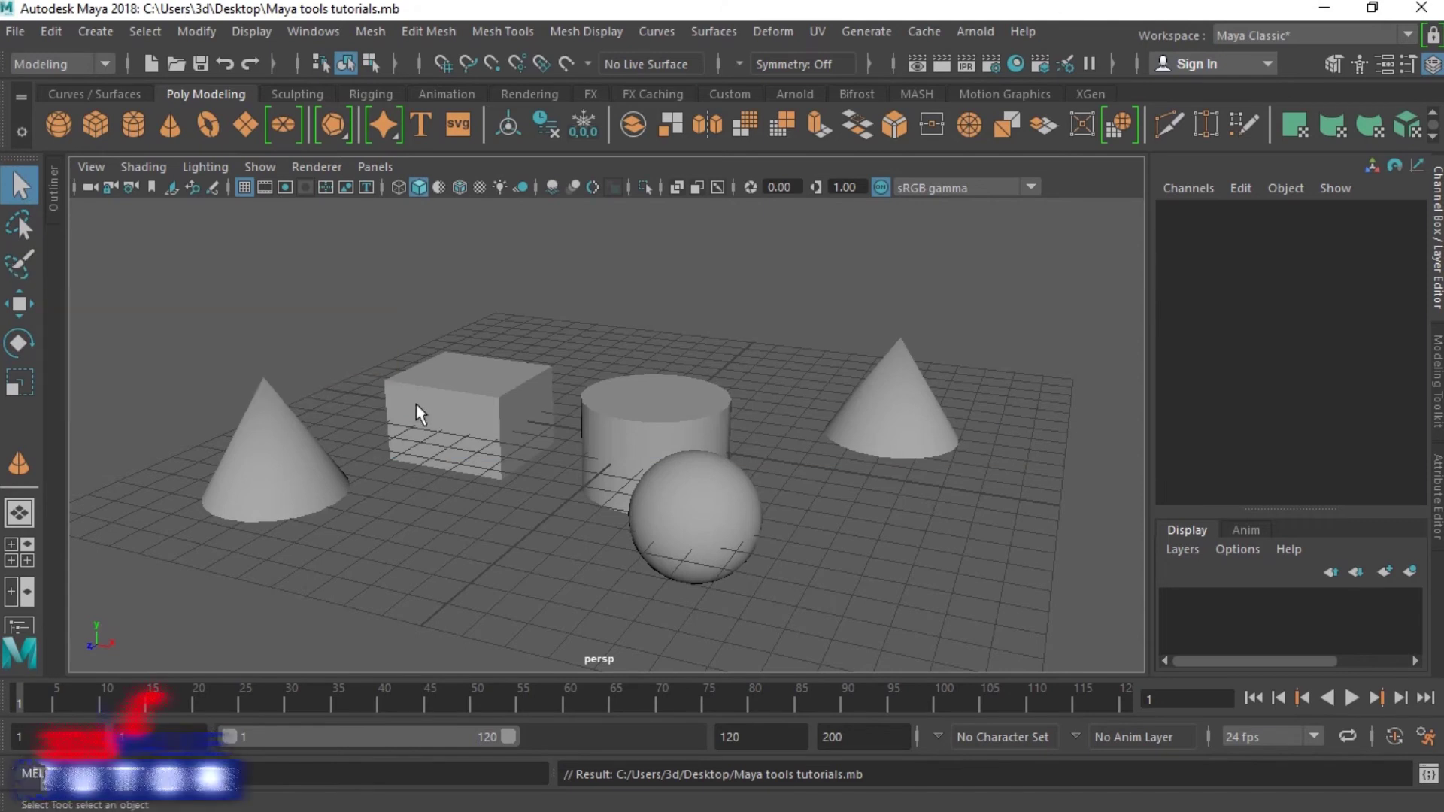
Examine the curve, polygon modeling, sculpting and rigging tool sets, and browse the window and file commands.
click(83, 96)
click(192, 94)
click(297, 94)
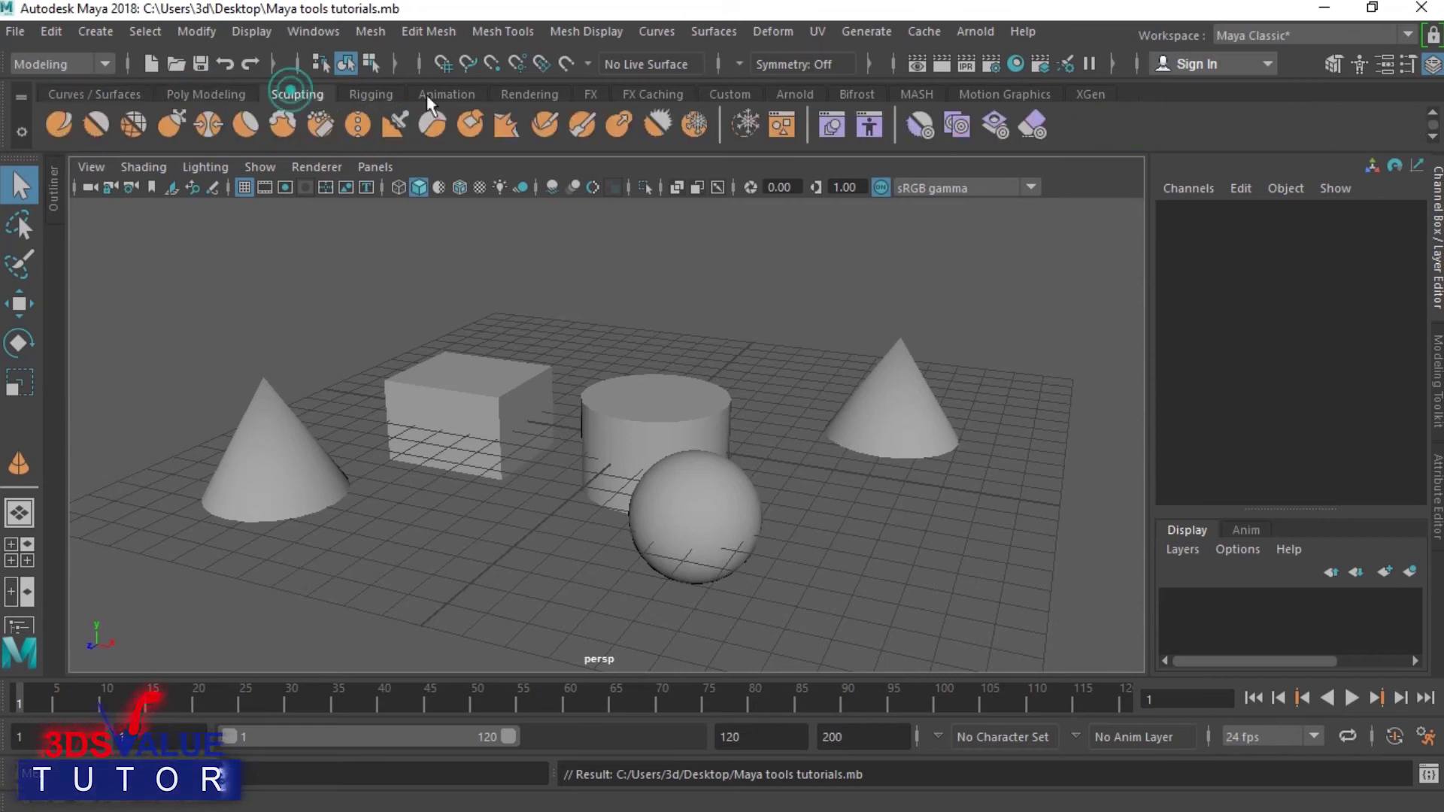
click(370, 94)
click(305, 31)
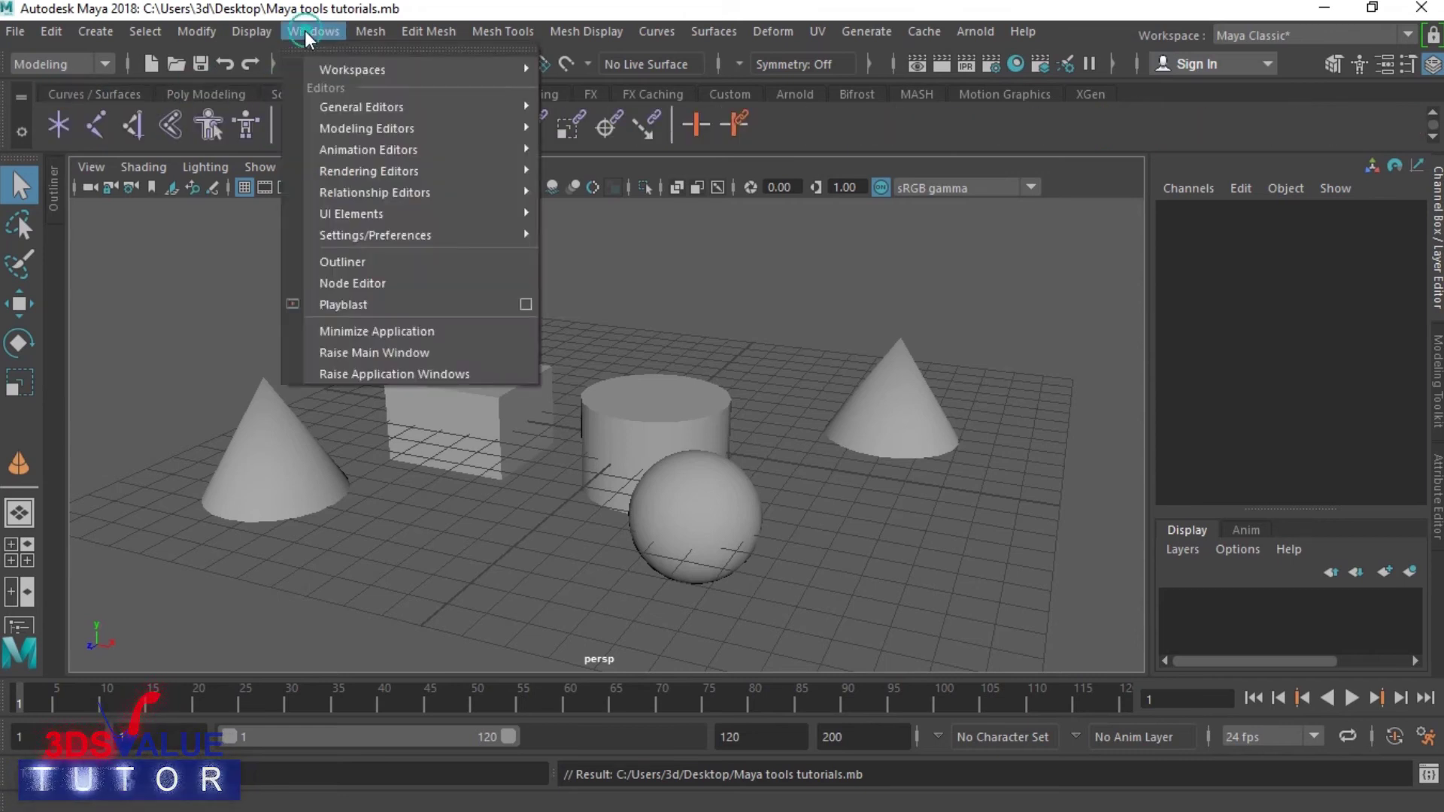
click(304, 30)
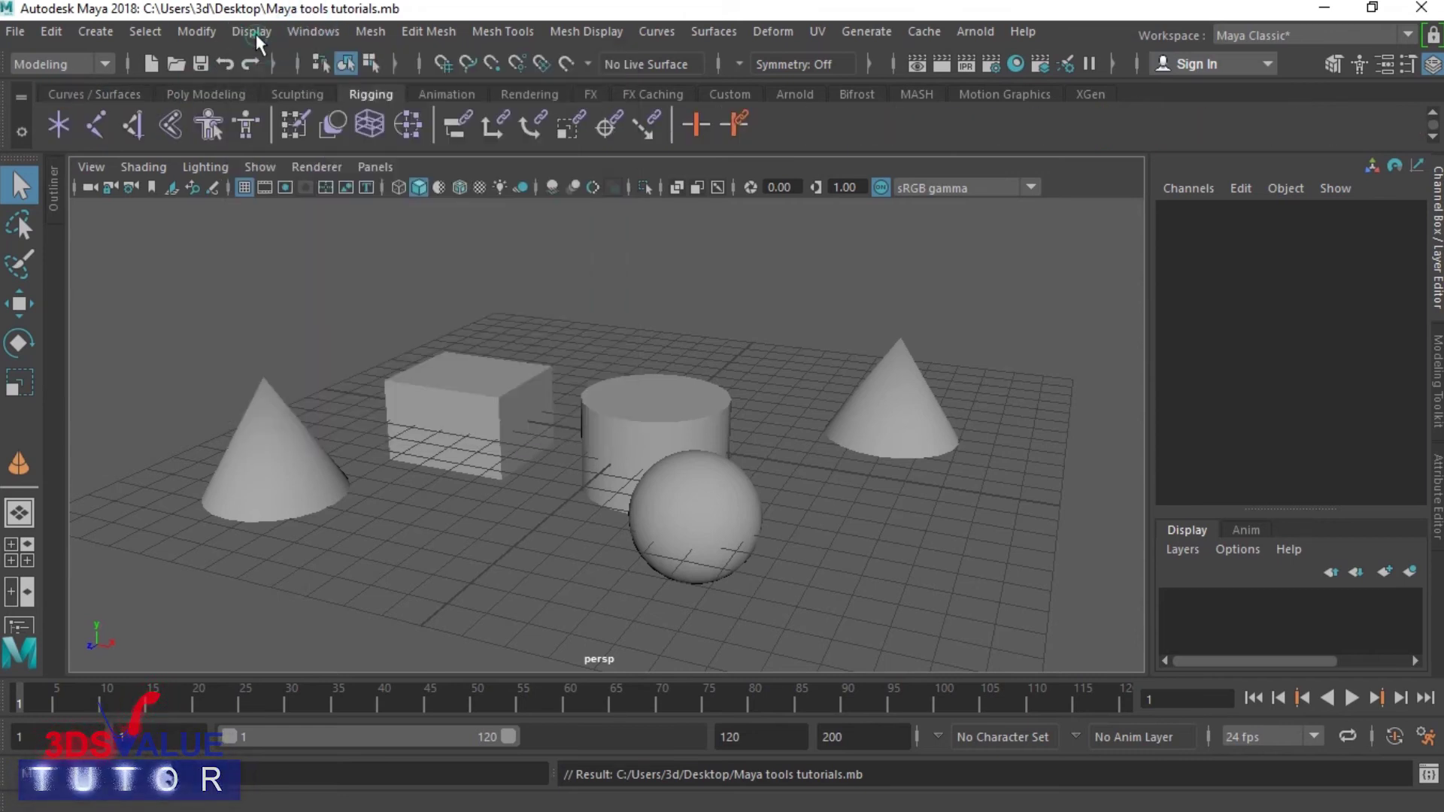
click(15, 31)
click(451, 327)
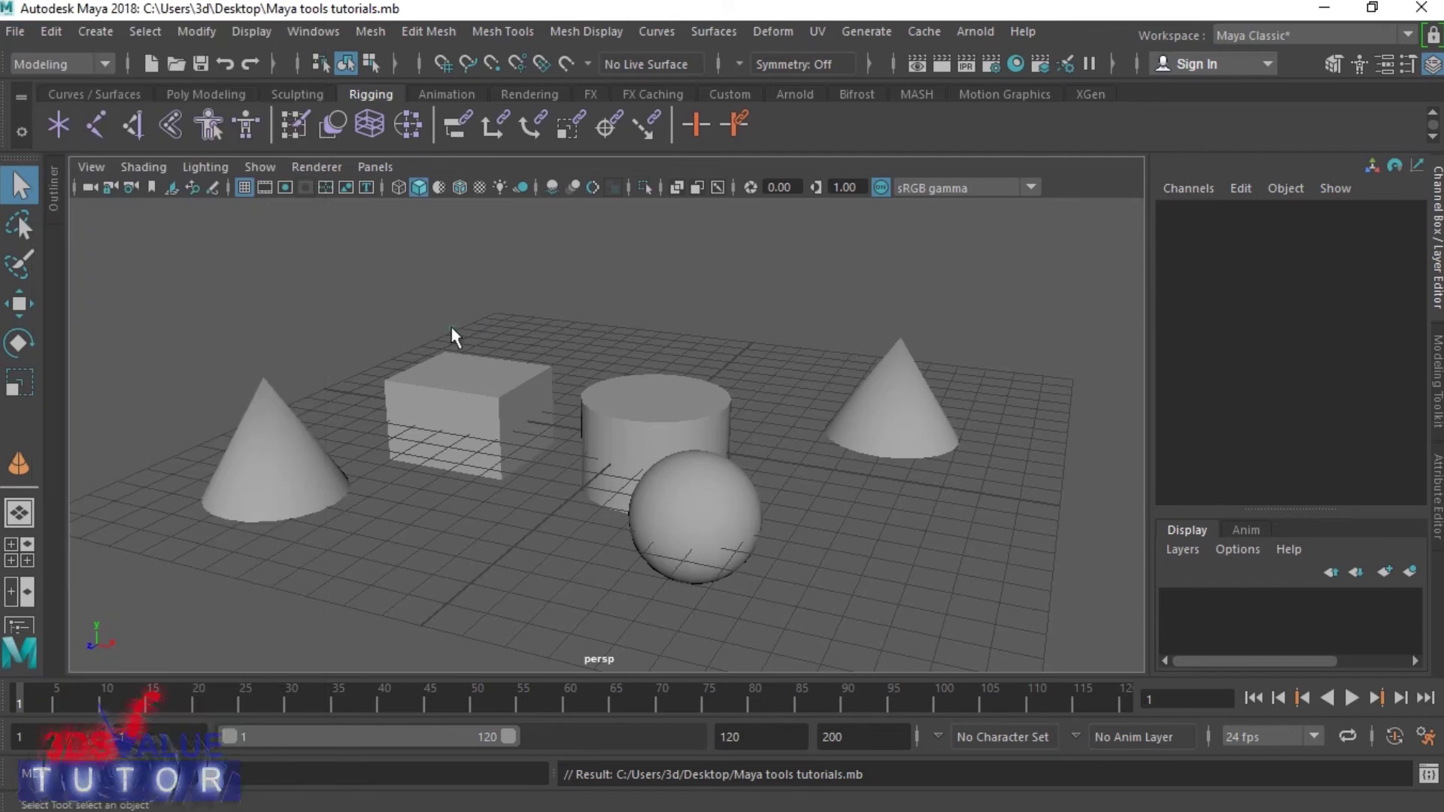
Look at the Modeling Toolkit's component selection options and return to the Channel Box.
click(1436, 379)
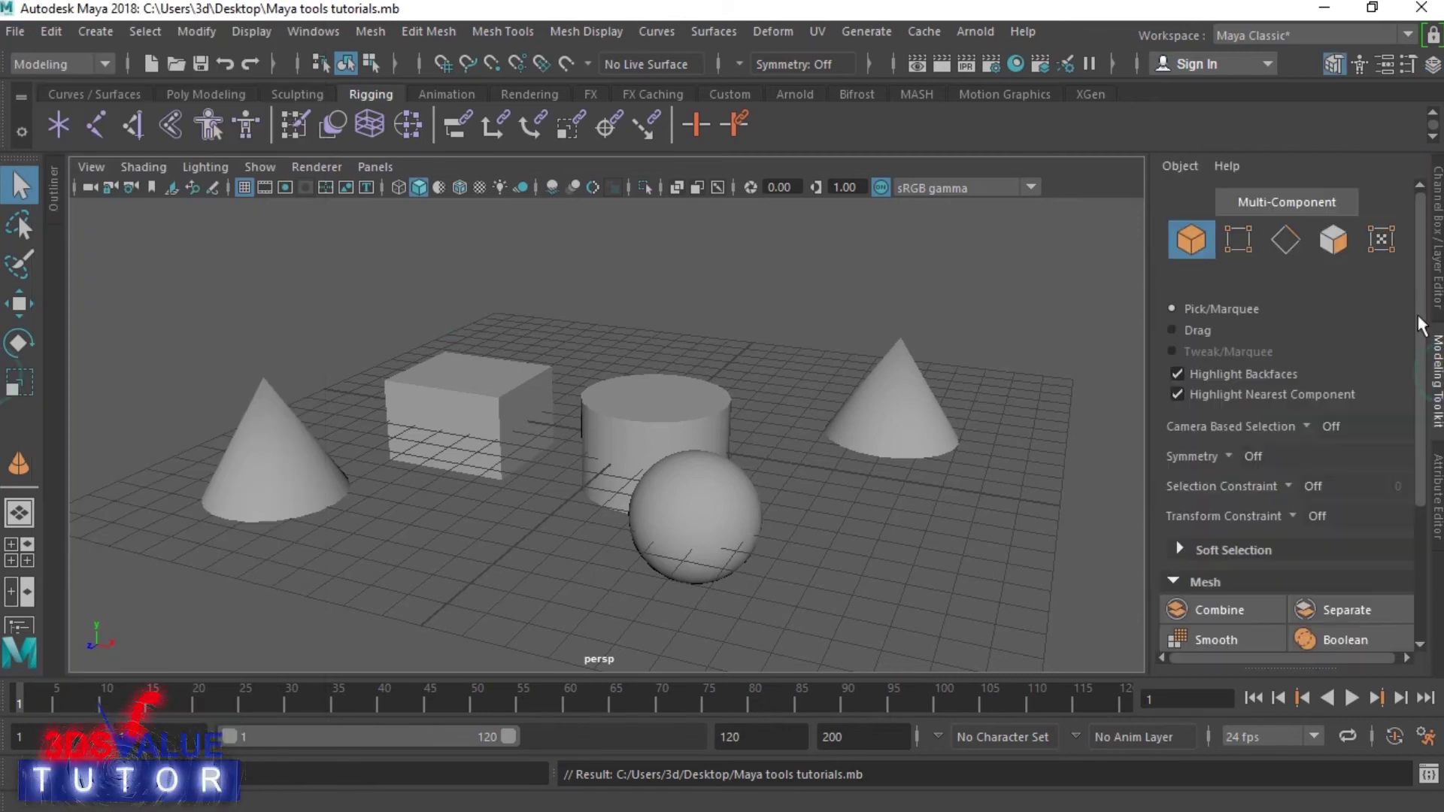
click(1434, 218)
click(1436, 380)
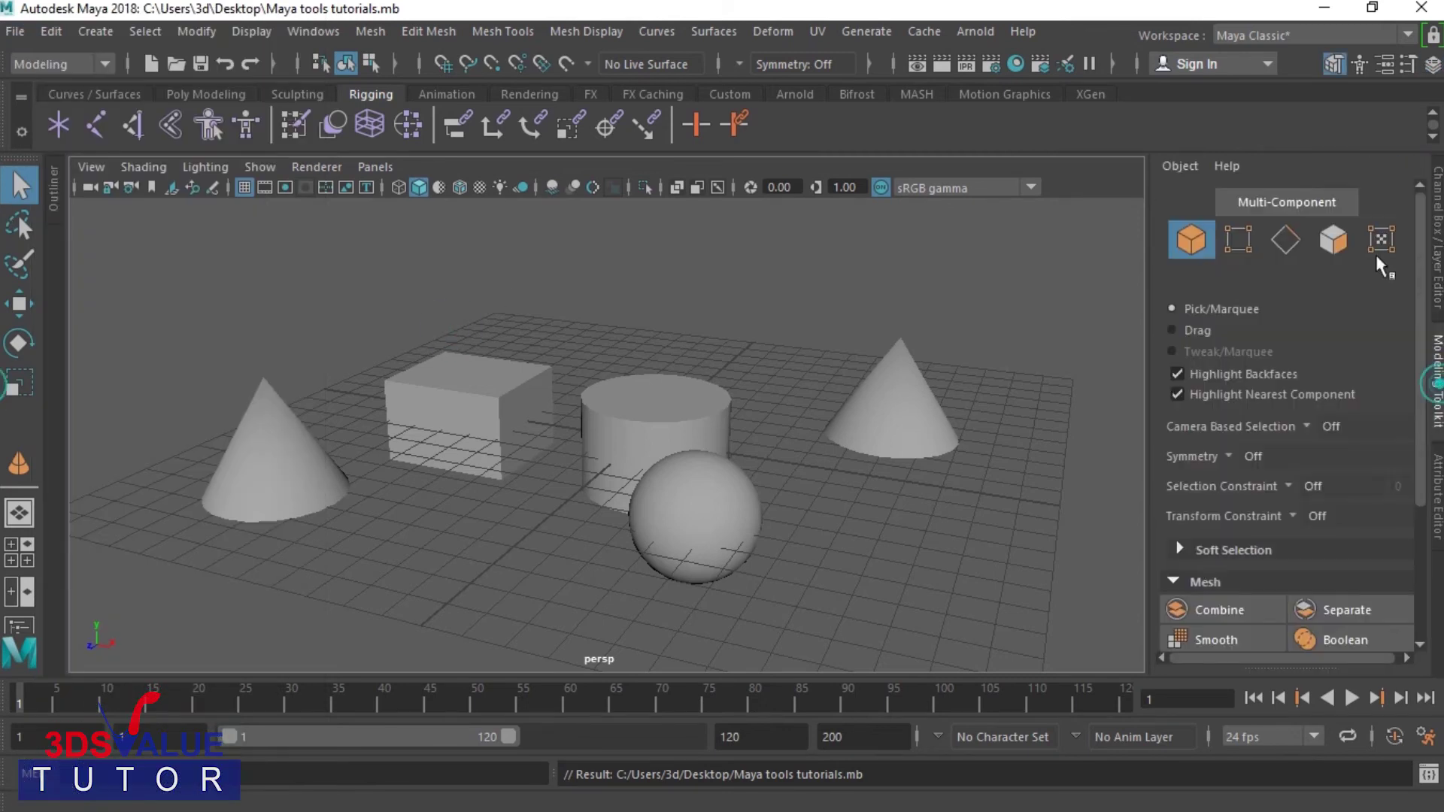
click(1436, 286)
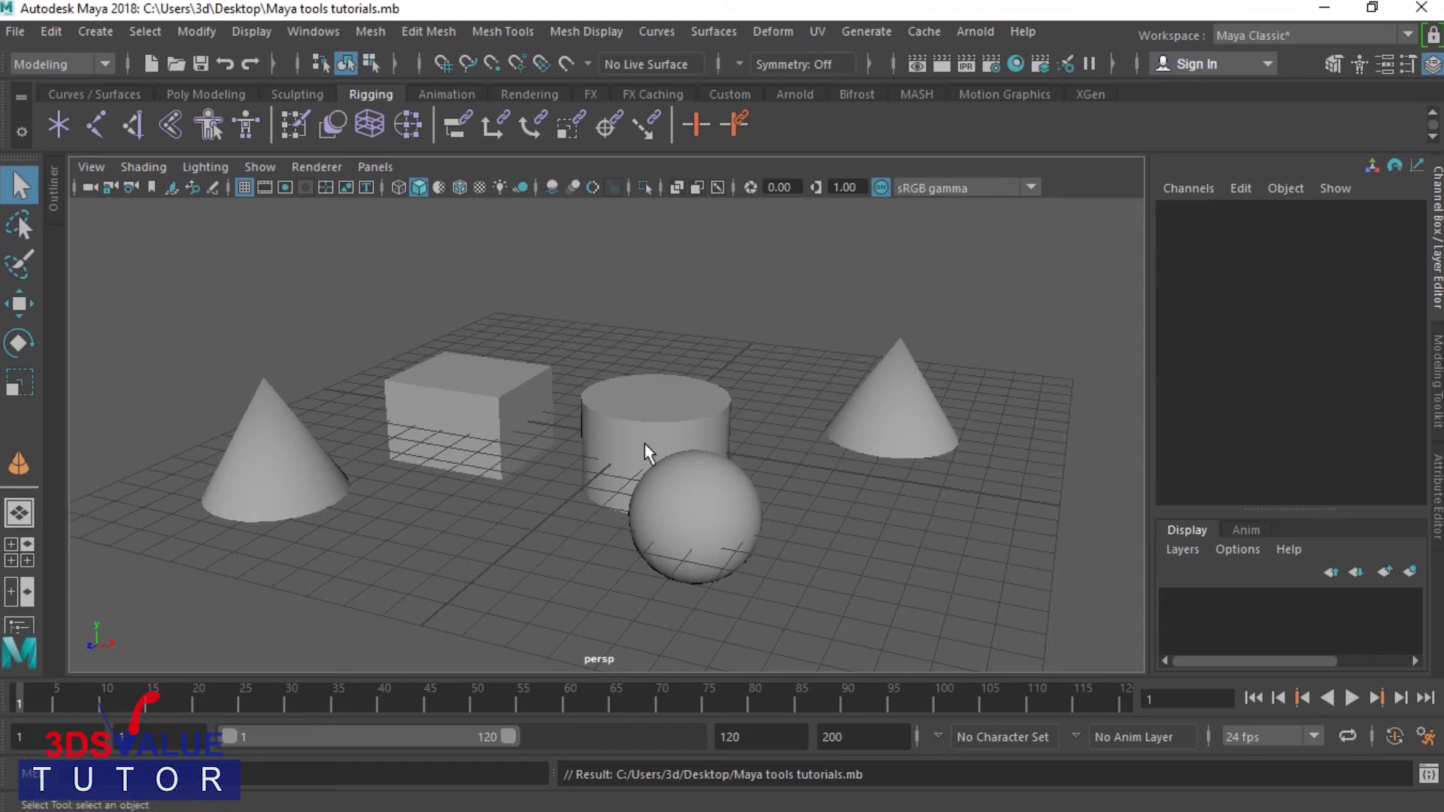
Move the cube to about X -7.578 and Z -3.716, and bring the original cone forward along Z to about -0.822.
click(485, 406)
key(w)
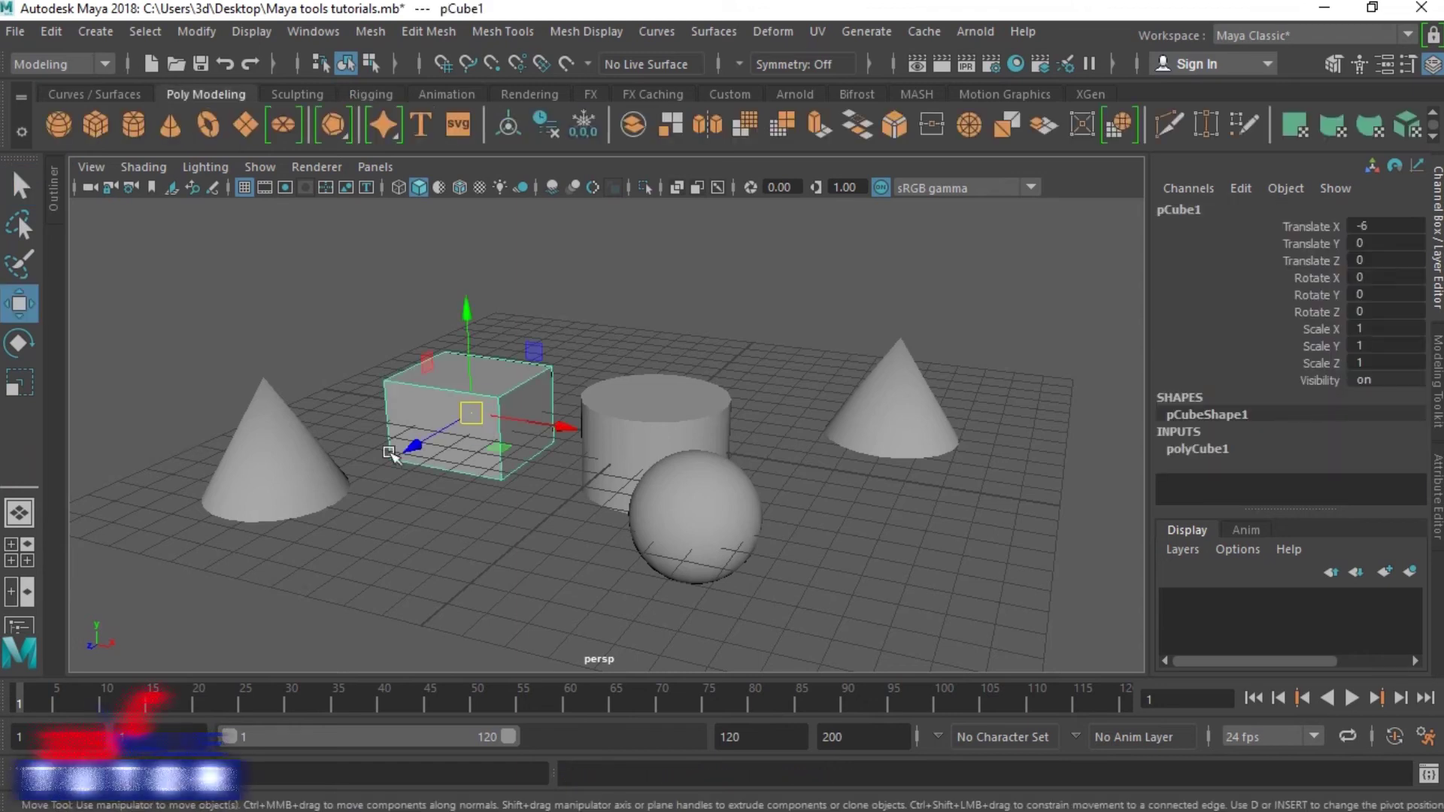
drag(406, 450, 479, 420)
drag(619, 395, 578, 391)
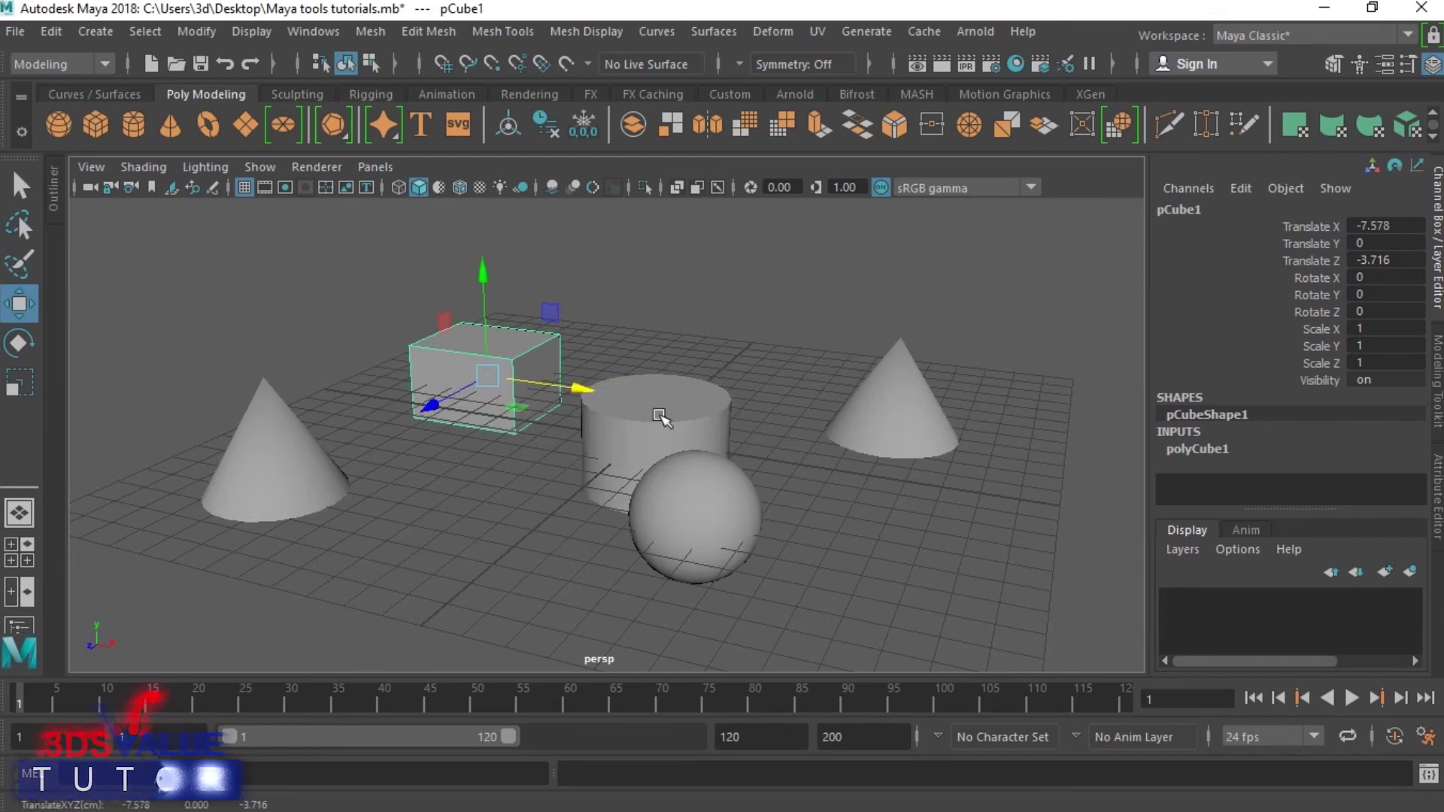
click(902, 398)
drag(877, 415, 857, 443)
Turn on vertex selection for the original cone and move its apex vertex along Y to about 3.295.
key(F9)
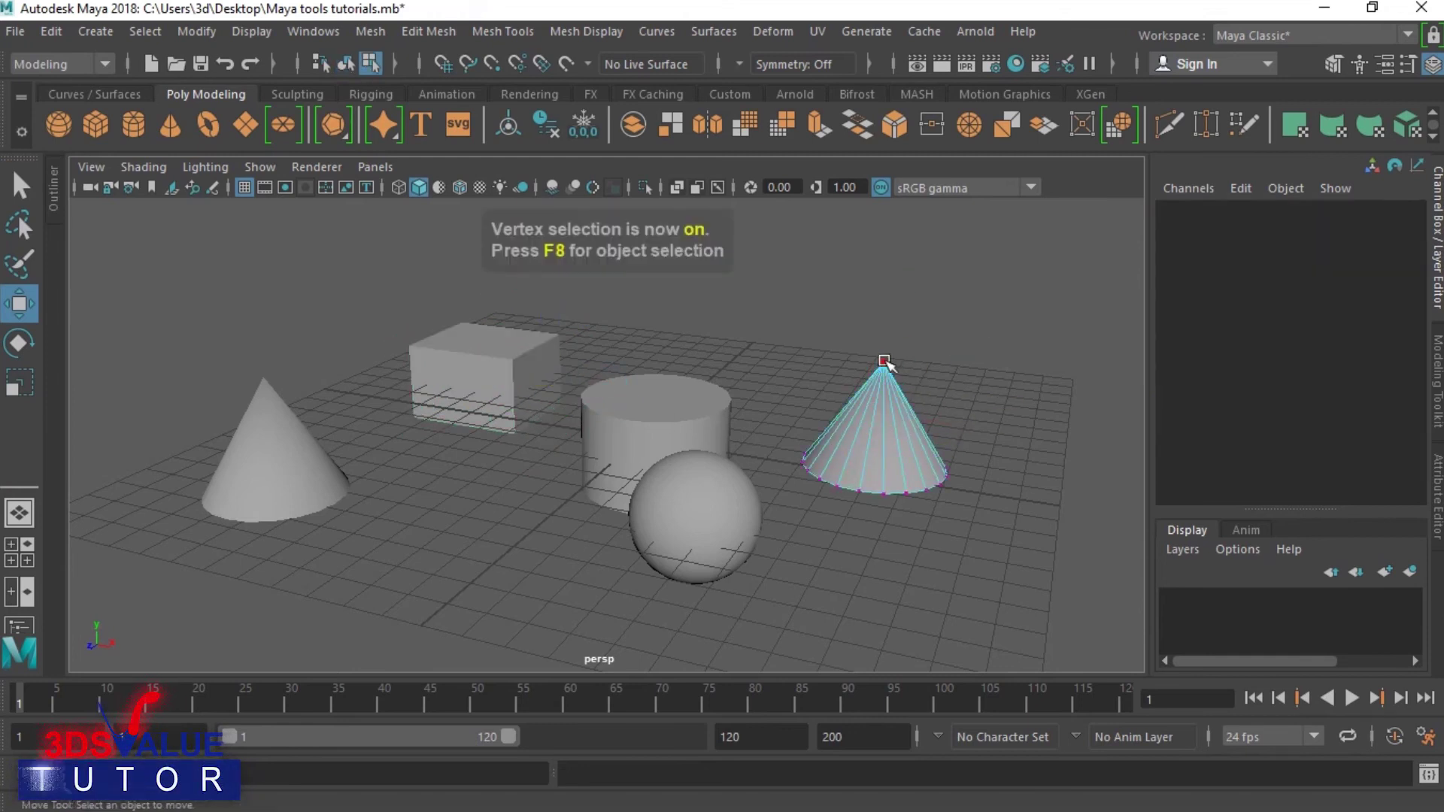
click(884, 363)
mouse_move(896, 282)
mouse_down()
mouse_move(887, 298)
mouse_move(898, 267)
mouse_move(894, 279)
mouse_up()
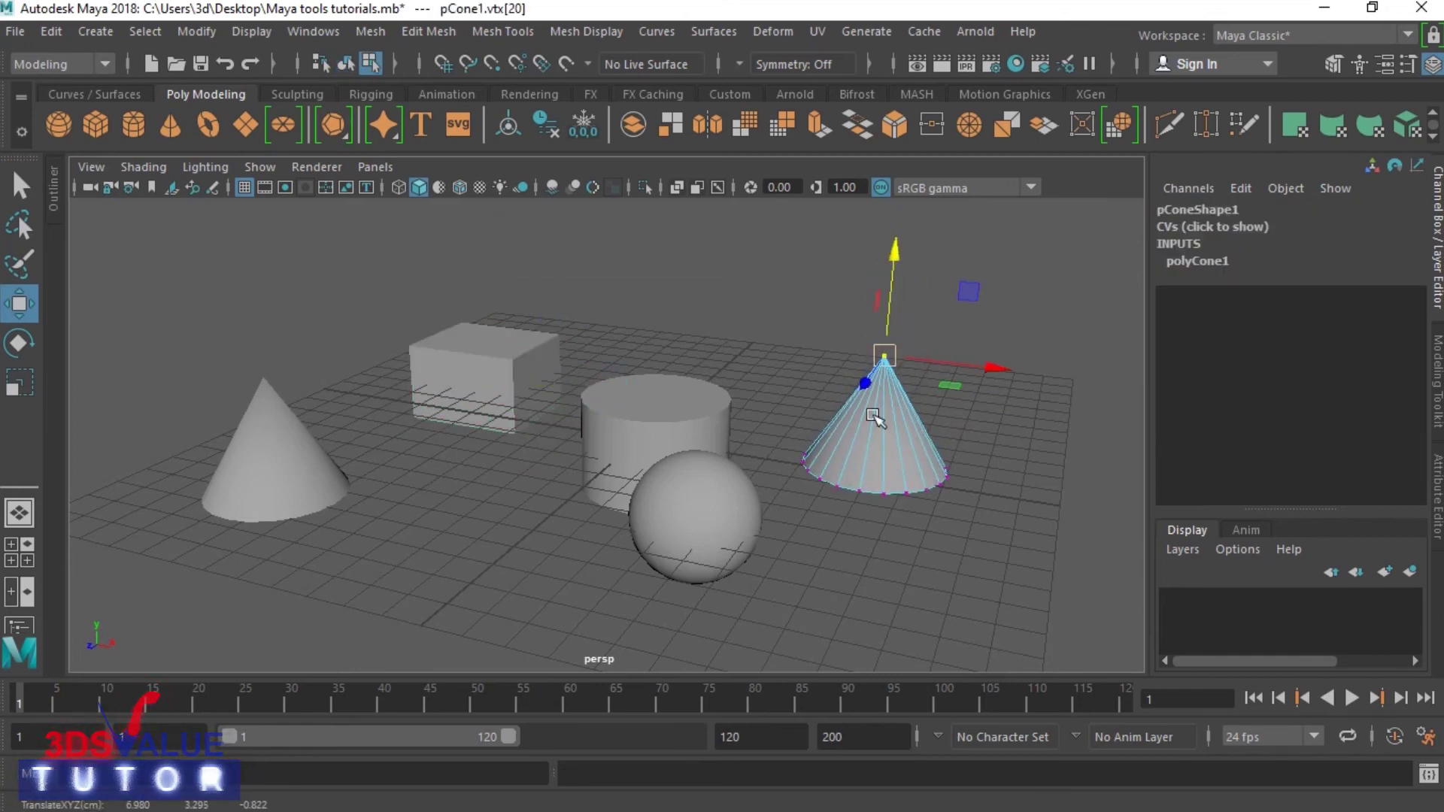
Select the cube's four upper vertices and raise them along Y to make the cube taller.
click(669, 423)
click(474, 340)
drag(598, 276, 364, 364)
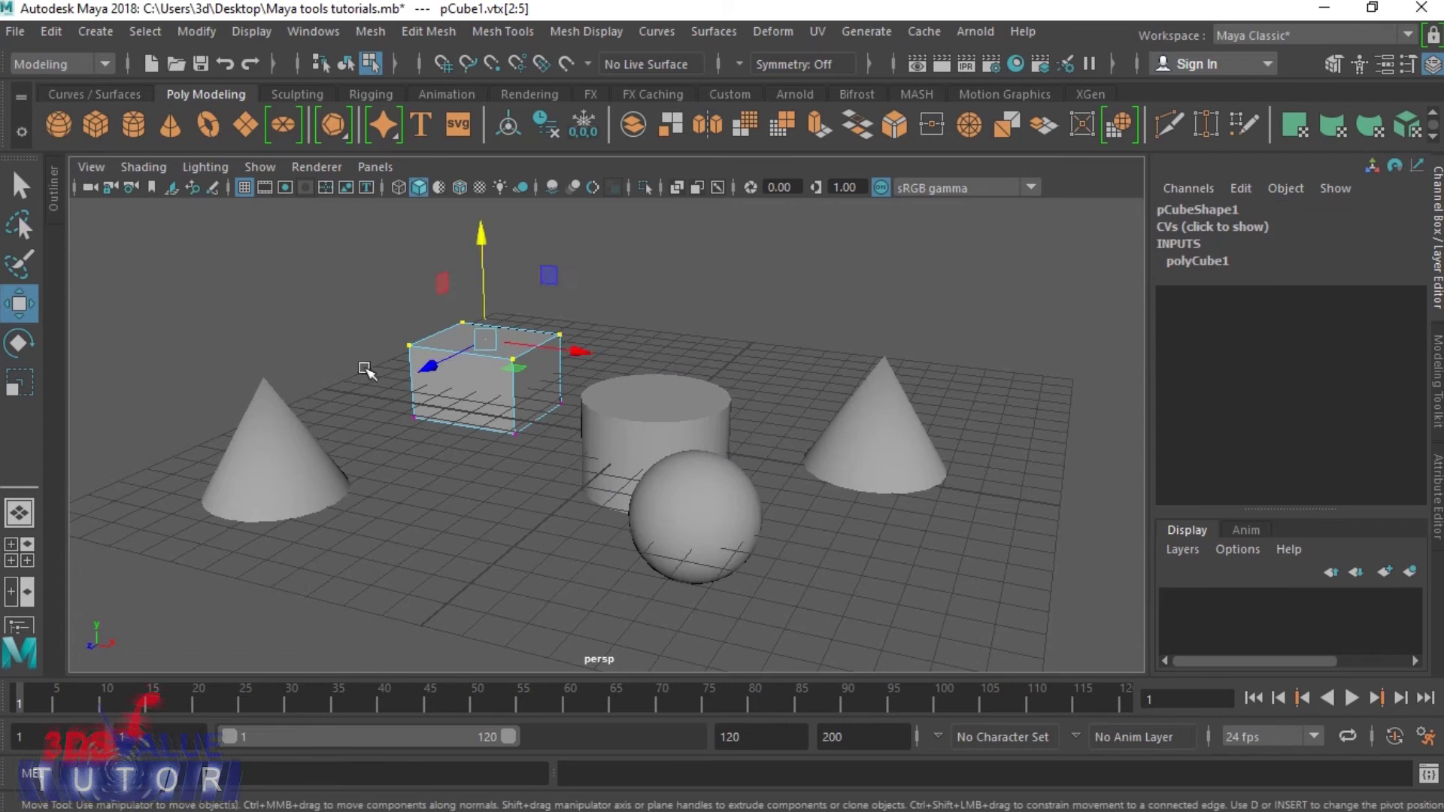
drag(501, 289, 490, 239)
Clear the vertex selection, return to object selection, and move the cube along Z to about -2.294.
click(457, 451)
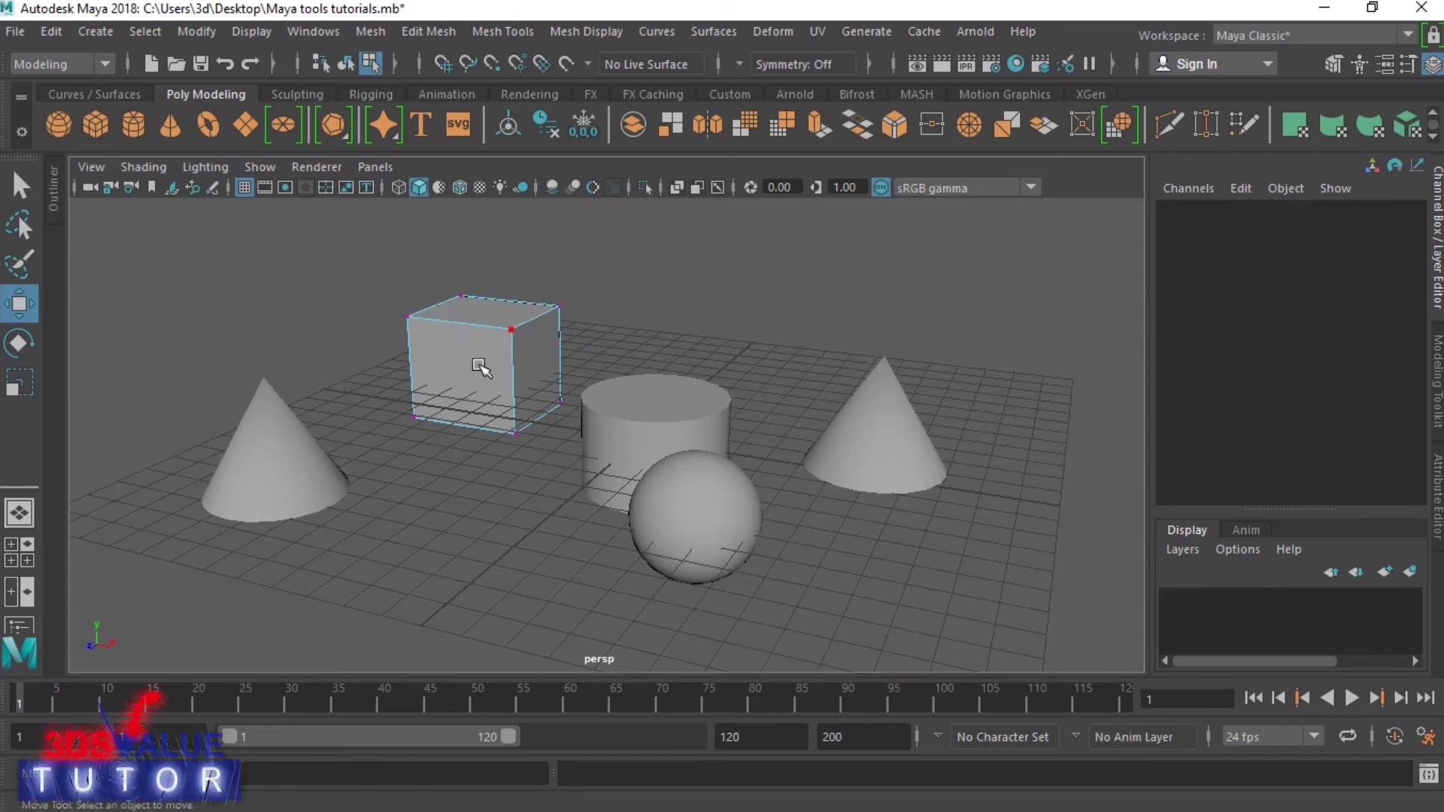
key(F8)
mouse_move(472, 393)
mouse_down()
mouse_move(449, 406)
mouse_move(379, 387)
mouse_move(476, 393)
mouse_move(428, 380)
mouse_move(460, 385)
mouse_up()
Turn on edge selection and pick individual edges of the cube.
key(F10)
click(389, 399)
click(450, 490)
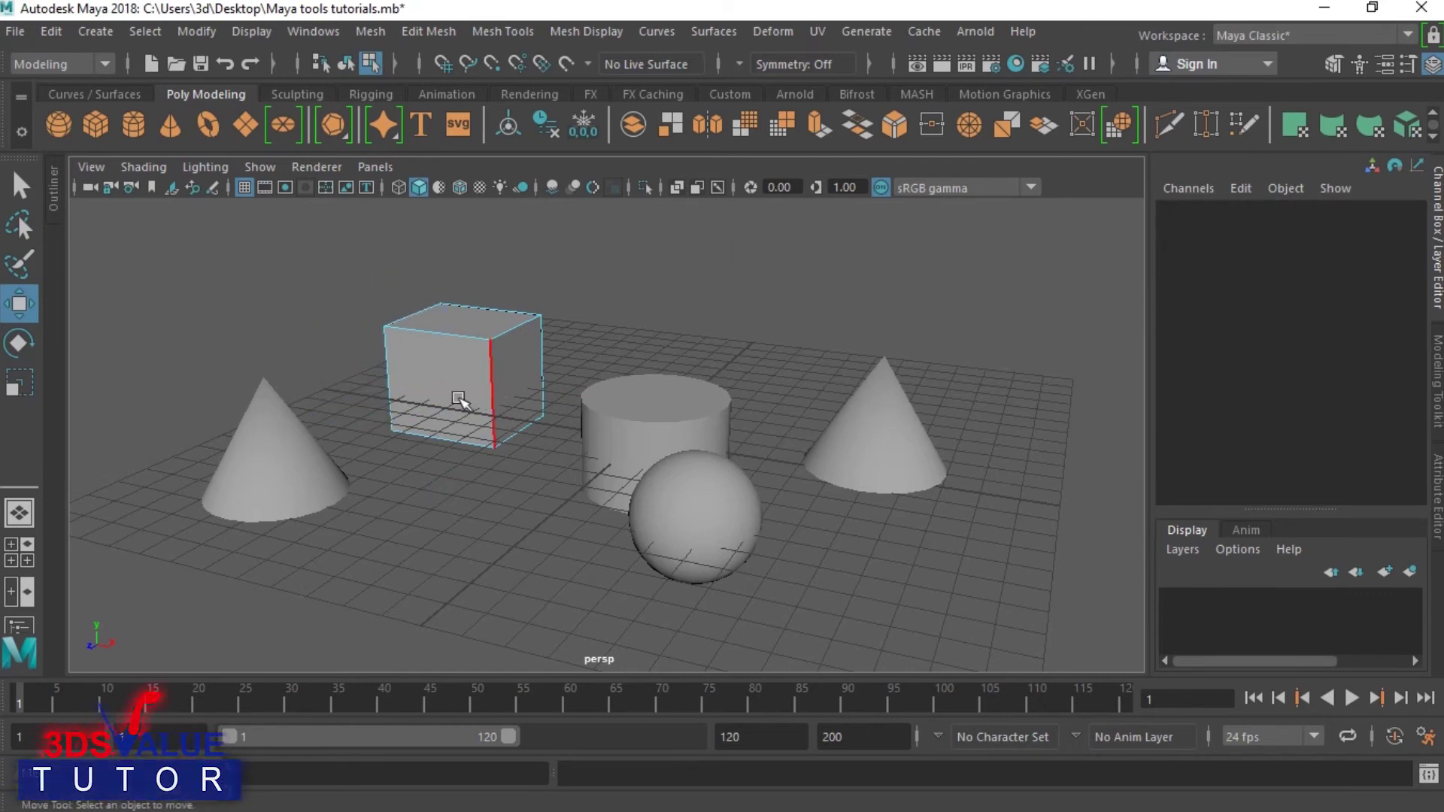
click(466, 399)
click(408, 517)
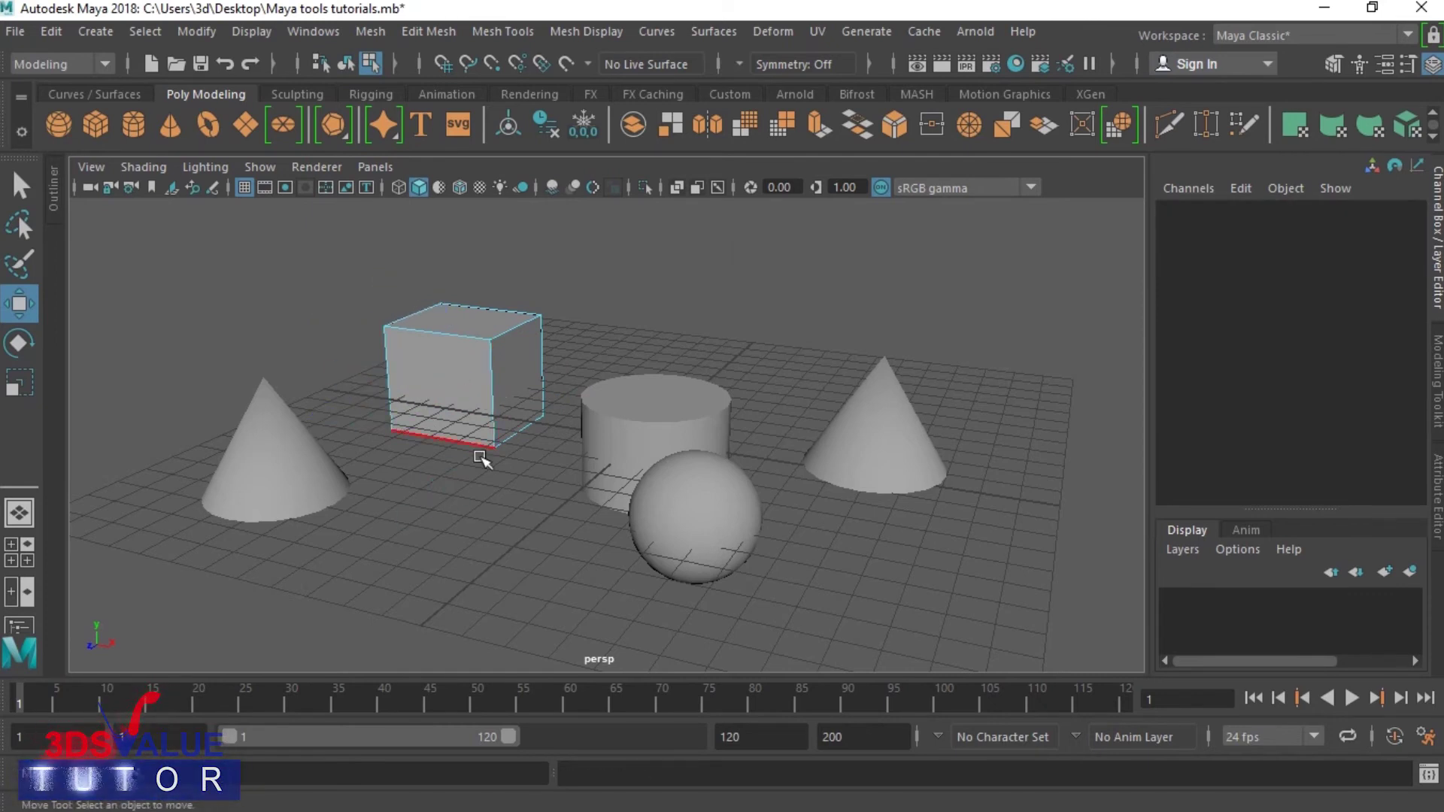
key(F10)
Turn on face selection and move the cube's face nearest the cylinder inward along X to about -5.916.
key(F11)
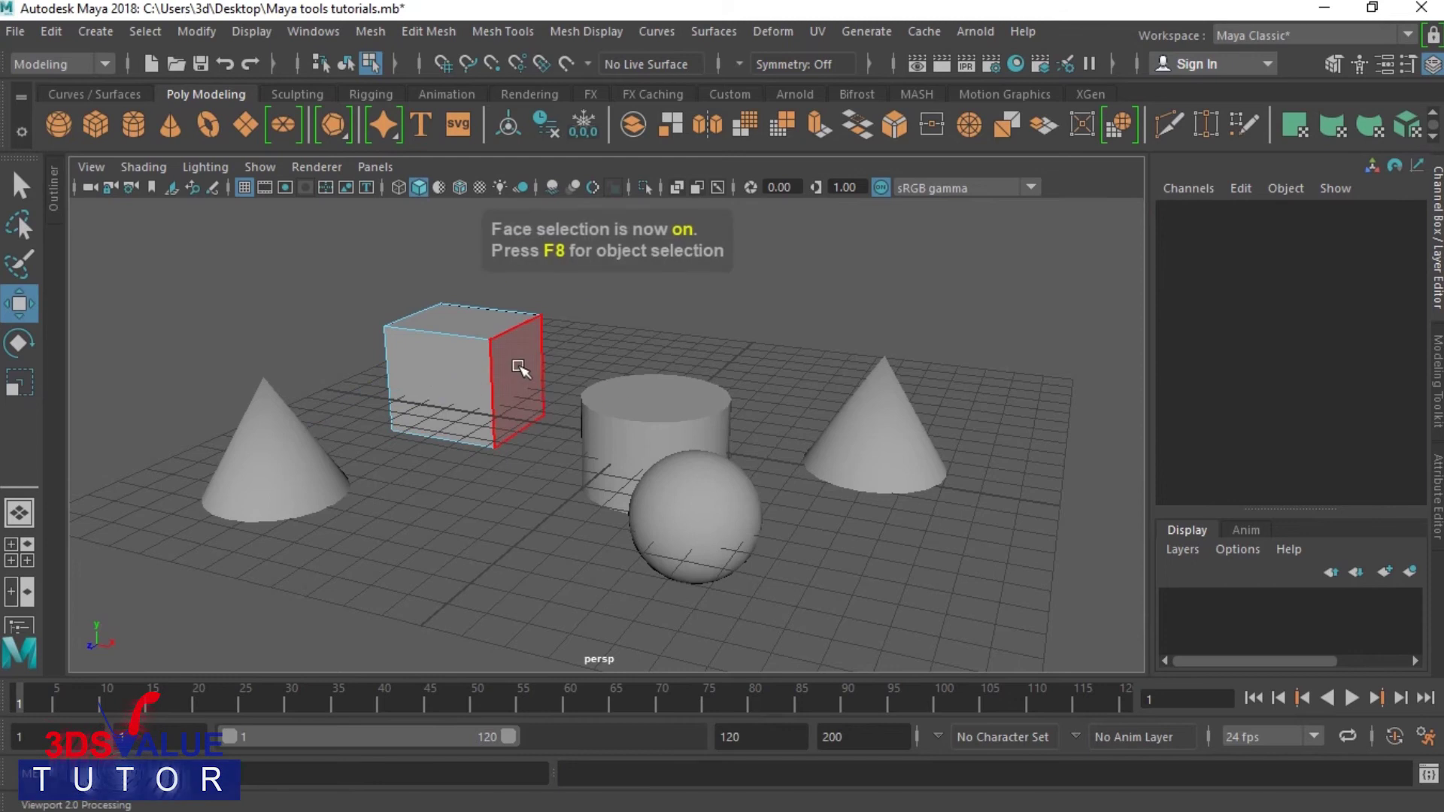
click(532, 376)
click(647, 380)
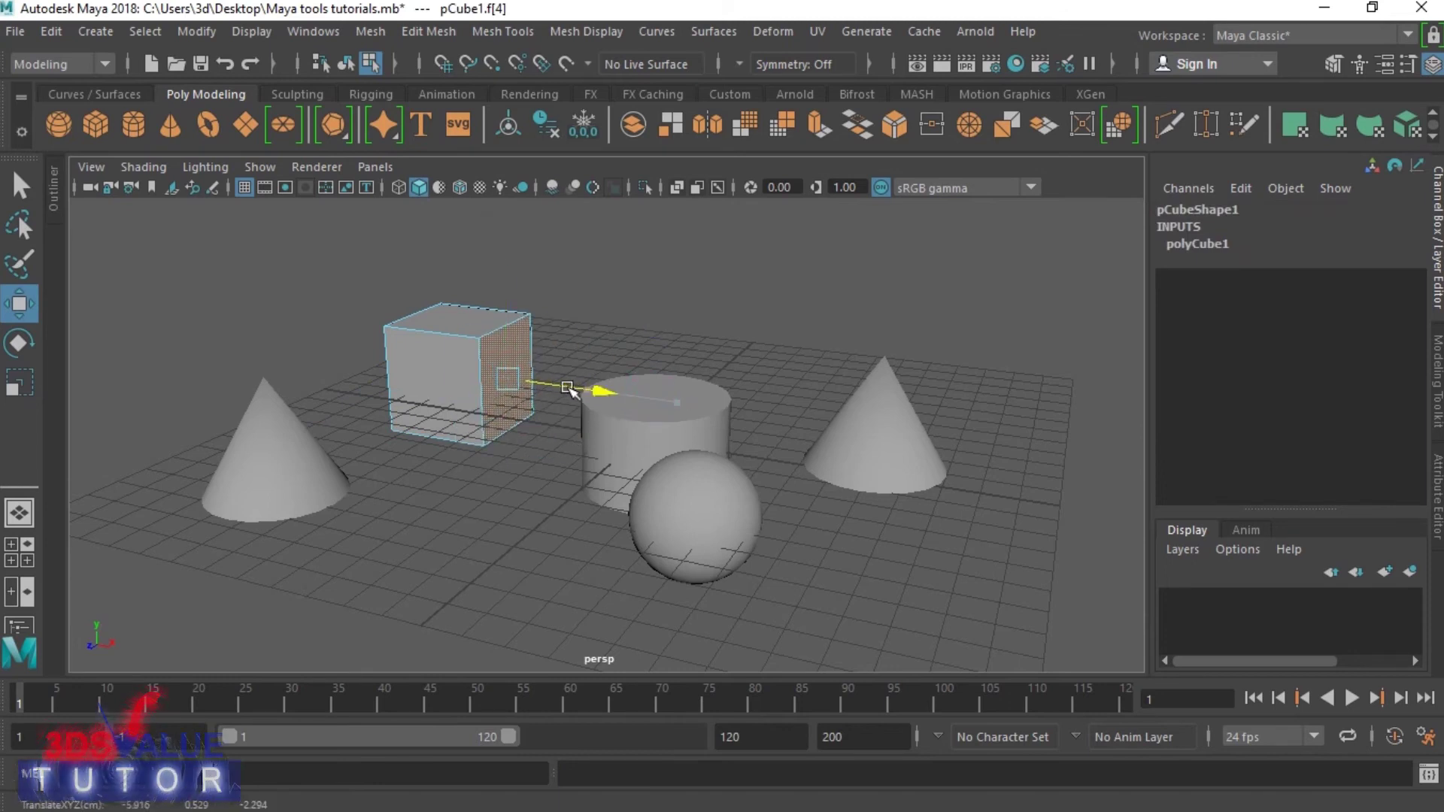
click(507, 545)
Return the cube to object selection and deselect it.
key(F8)
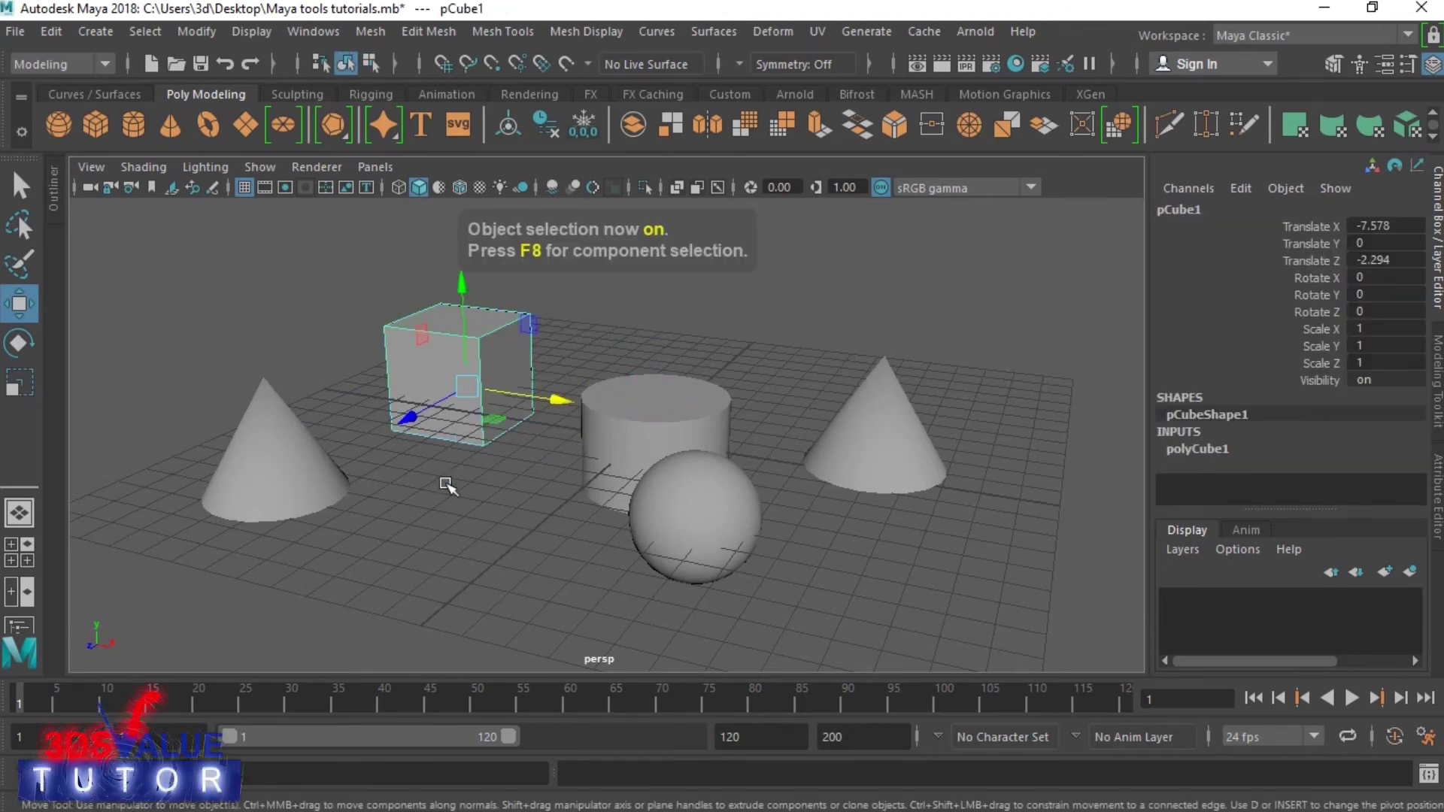
click(448, 485)
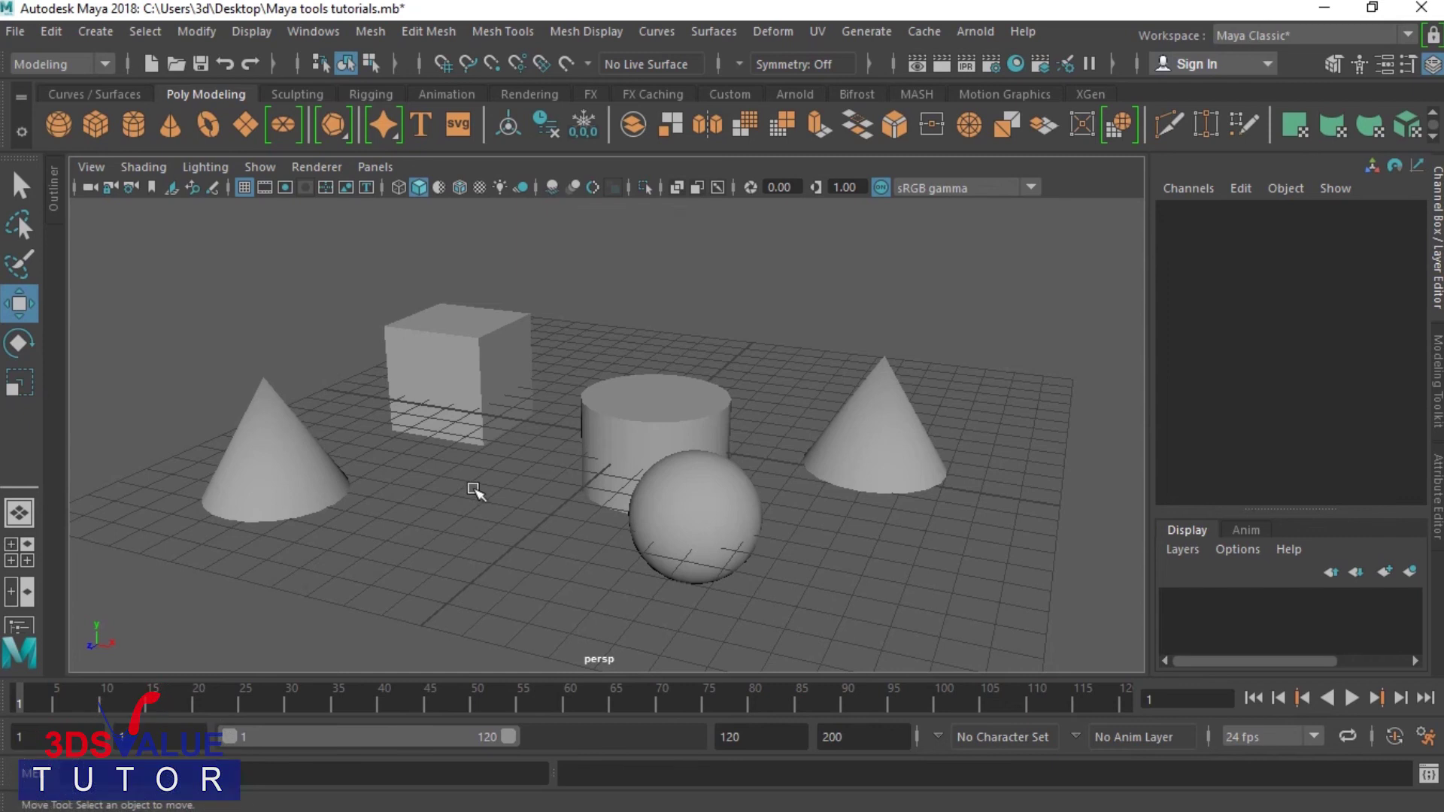
key(F8)
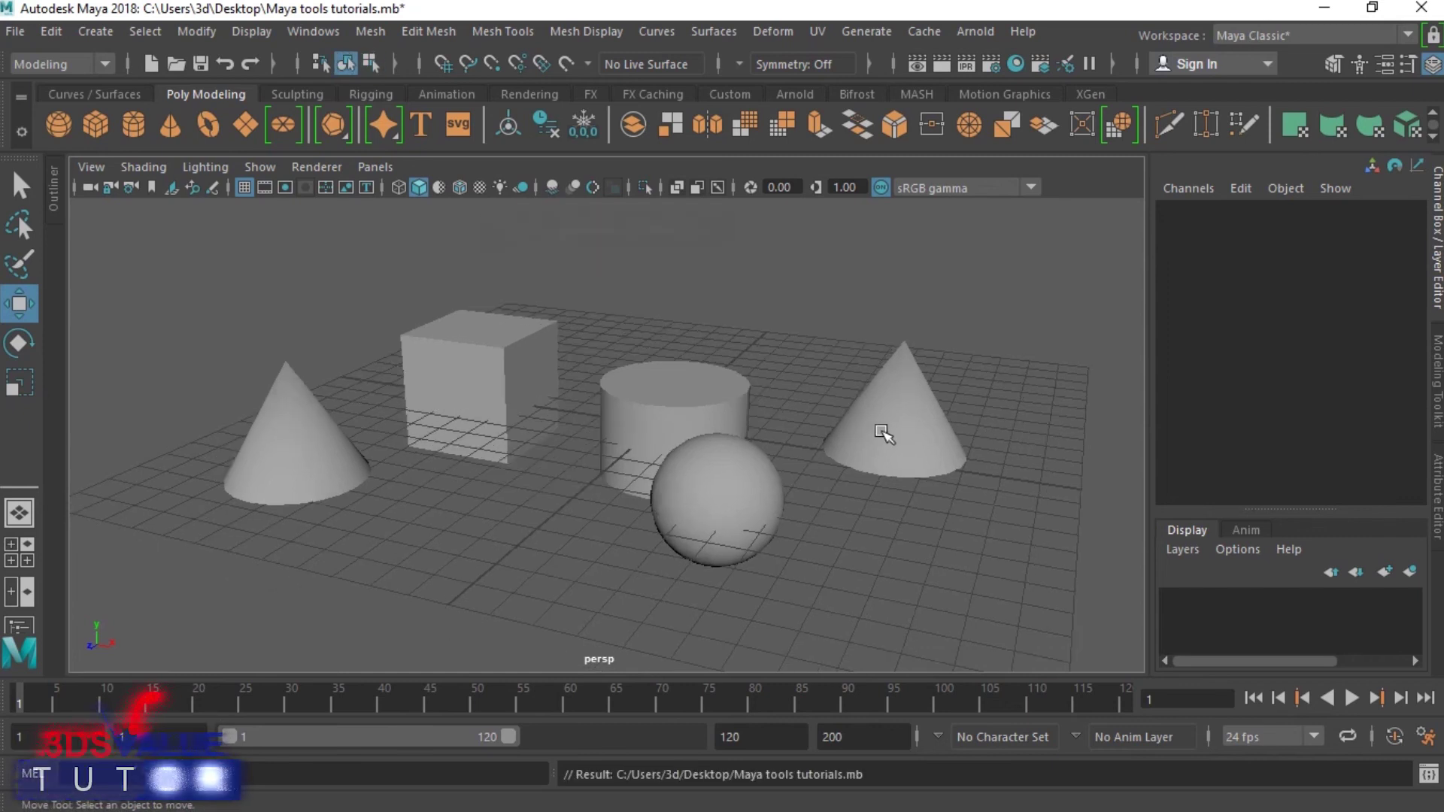
Select all the primitives, turn on component selection, and box-select the vertices of the sphere and the cube.
key(F8)
drag(261, 293, 960, 574)
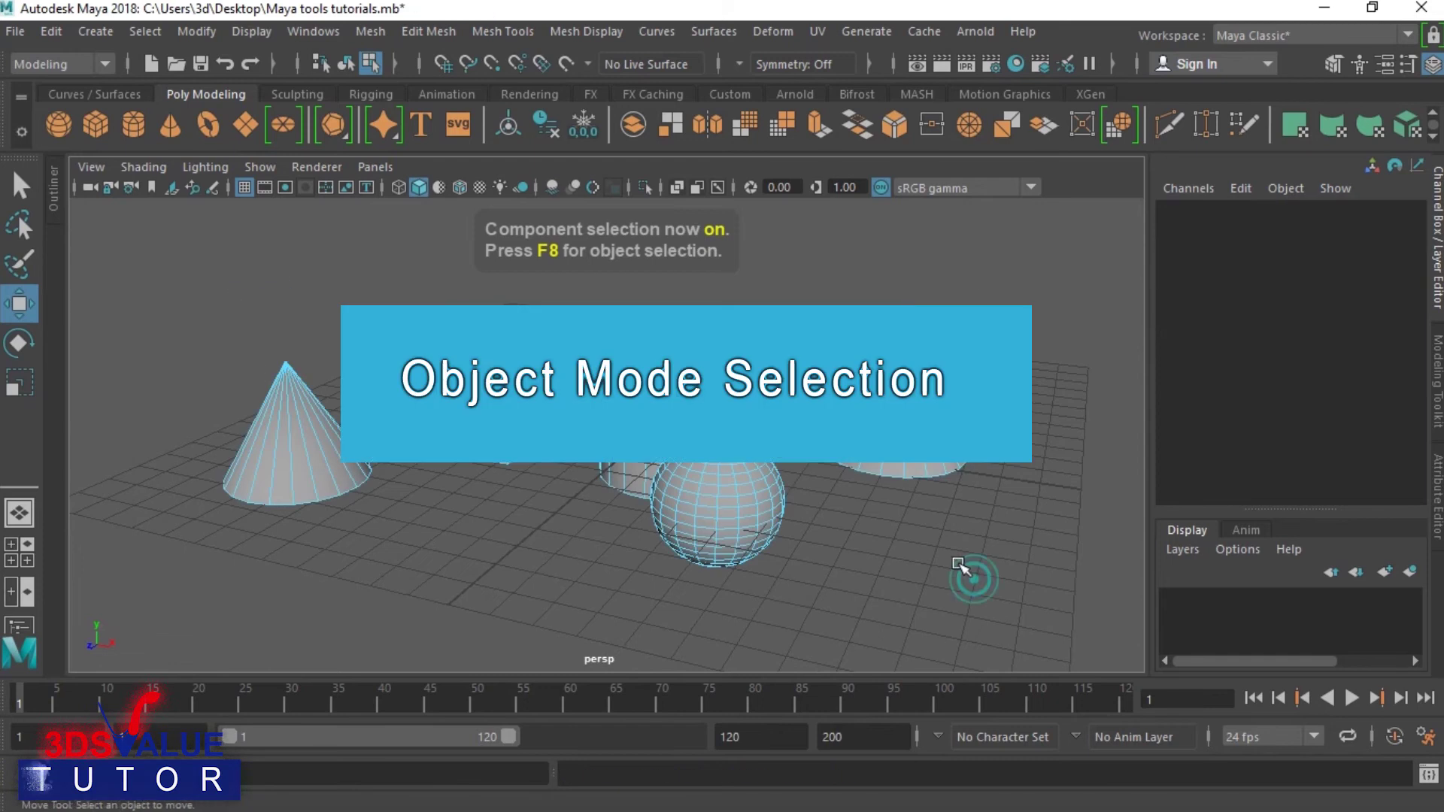
drag(905, 466, 797, 543)
drag(636, 617, 806, 457)
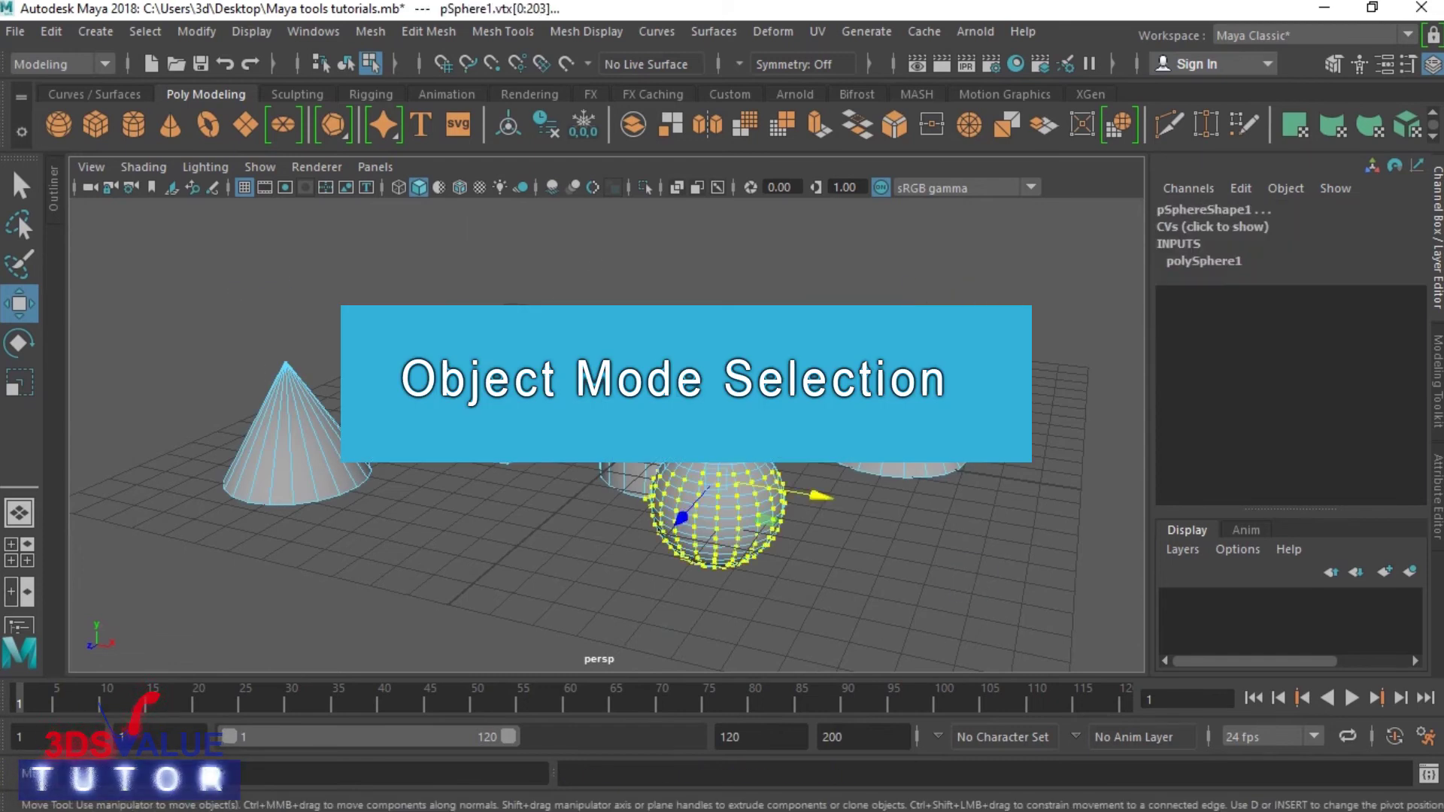
drag(615, 295, 391, 522)
Turn on edge selection and box-select the edges of the cube, newer cone, sphere and original cone in turn.
key(F10)
click(451, 341)
drag(379, 298, 527, 451)
drag(329, 339, 218, 557)
drag(608, 545, 805, 466)
drag(967, 353, 827, 443)
key(F10)
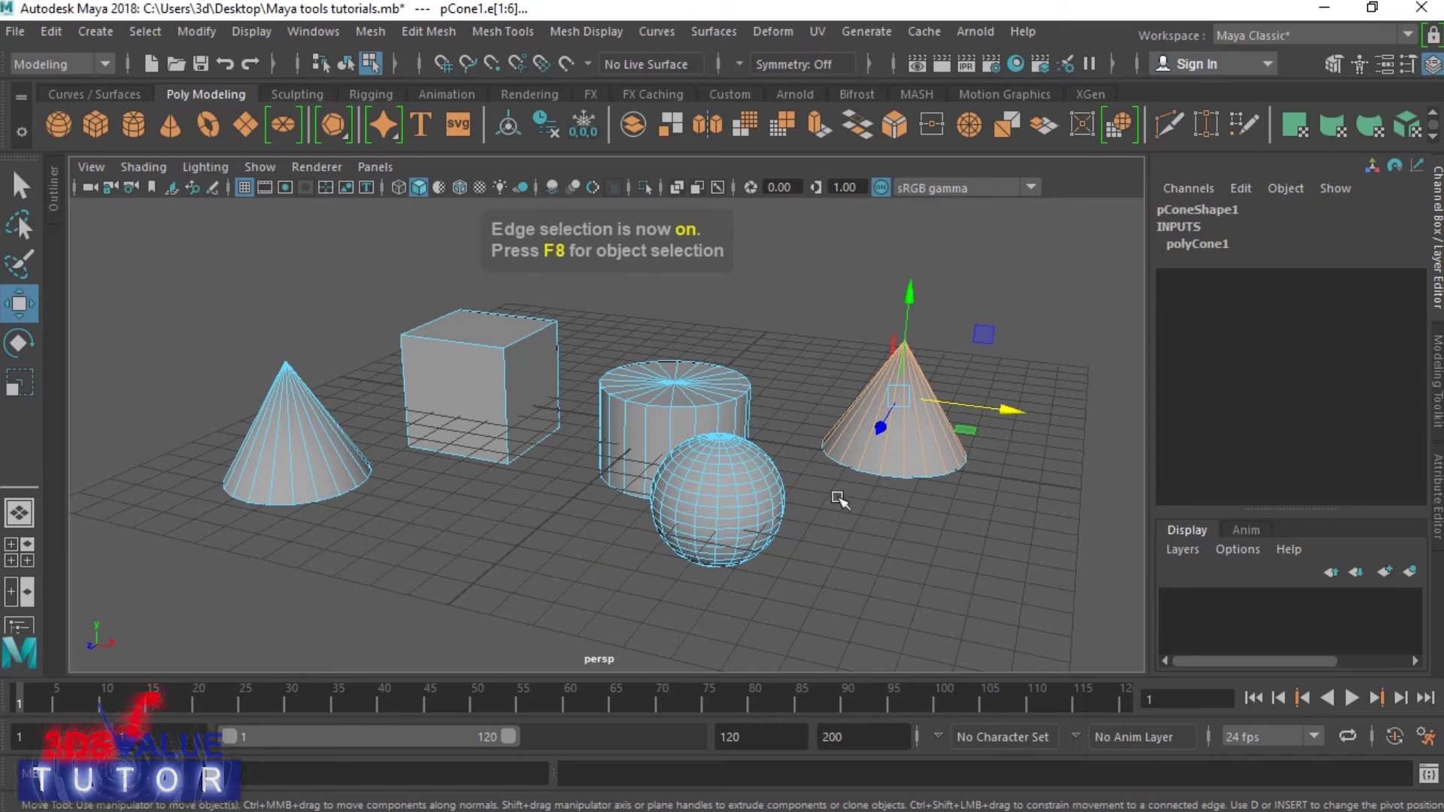
Turn on face selection and pick faces on the primitives in turn, including the cube's front face, then clear the selection.
key(F11)
drag(845, 503, 648, 440)
drag(1029, 331, 835, 448)
click(519, 401)
click(466, 391)
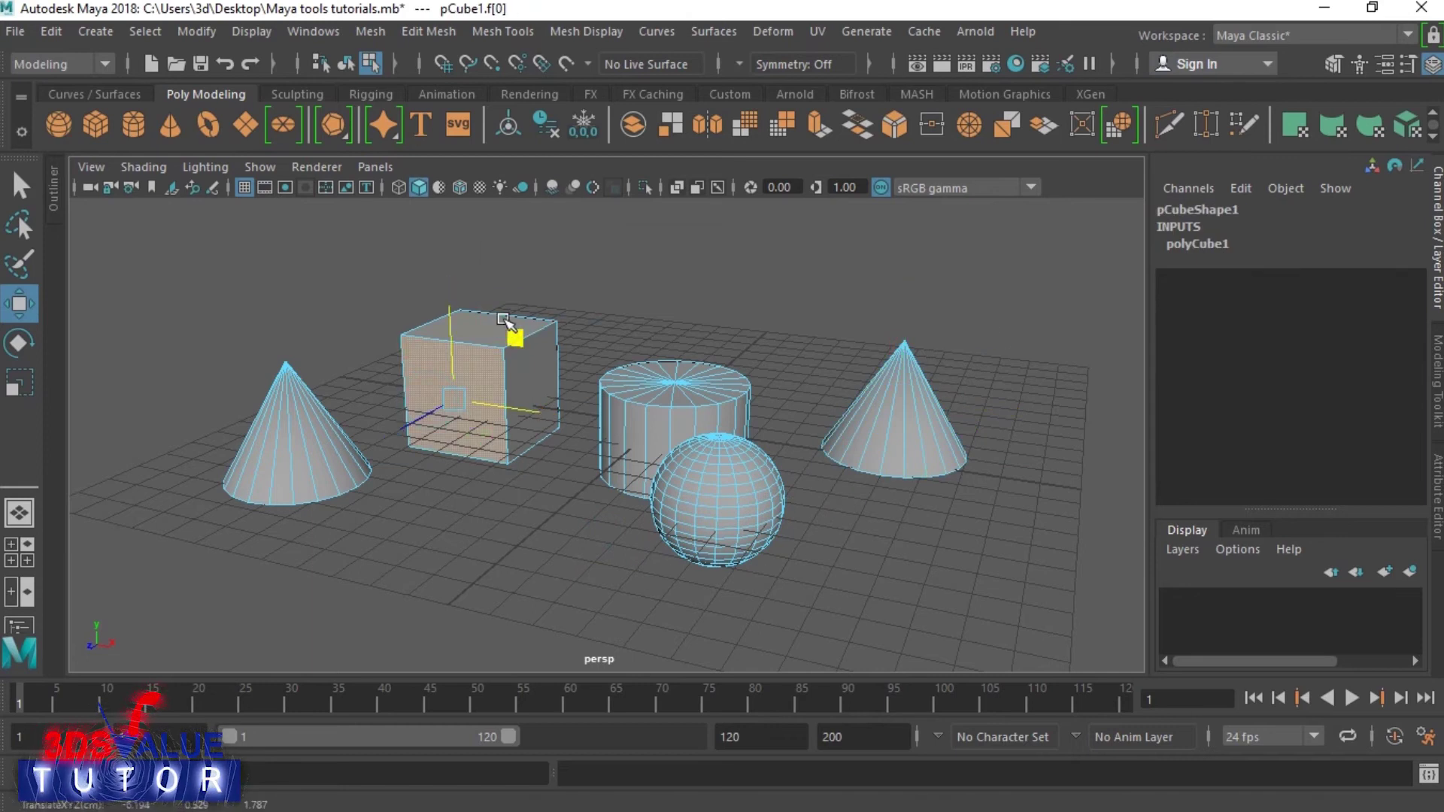
click(289, 451)
click(703, 504)
click(643, 443)
click(636, 622)
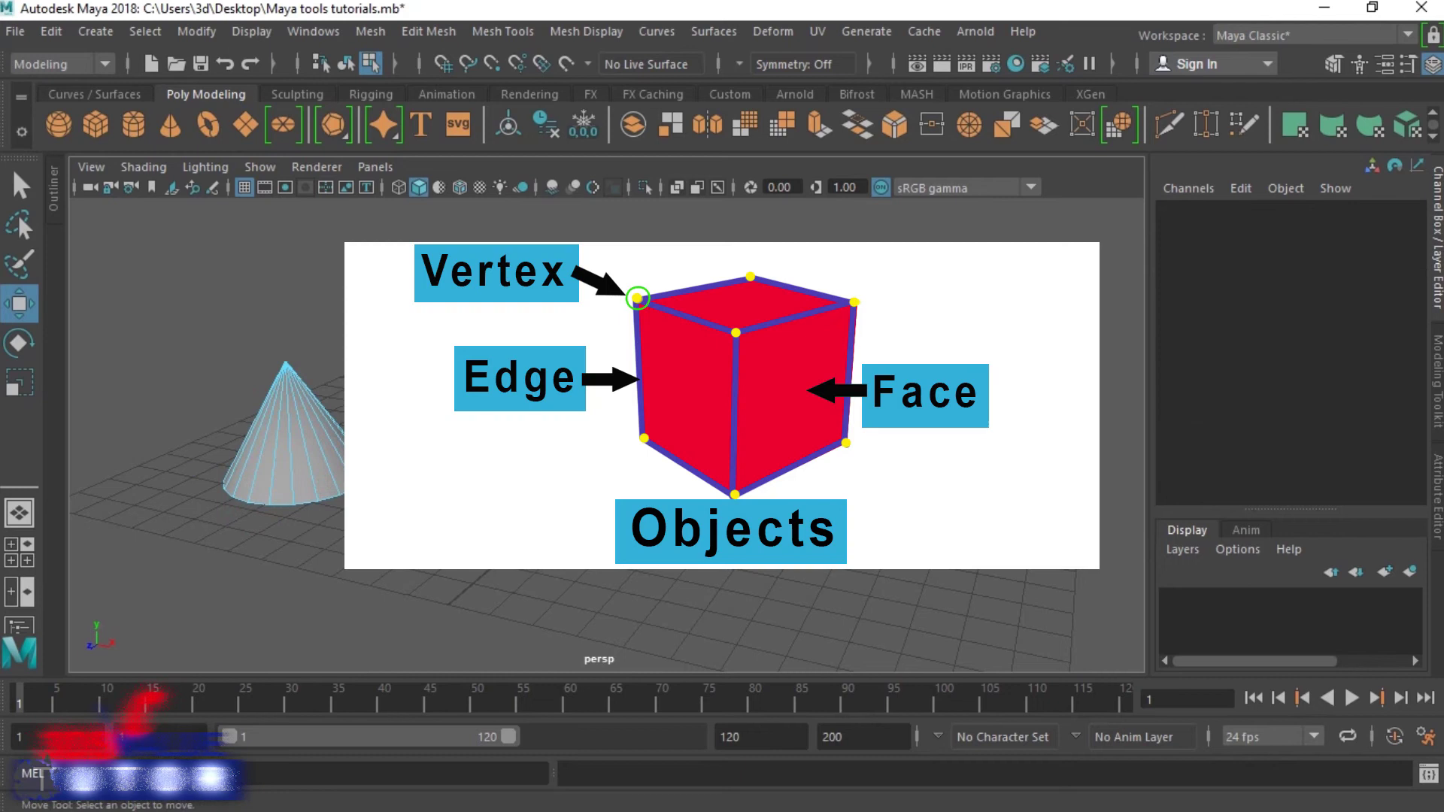
Return to object selection, select the leftmost cone, sphere, other cone and cylinder in turn, and deselect everything.
key(F8)
click(181, 549)
click(286, 451)
click(710, 492)
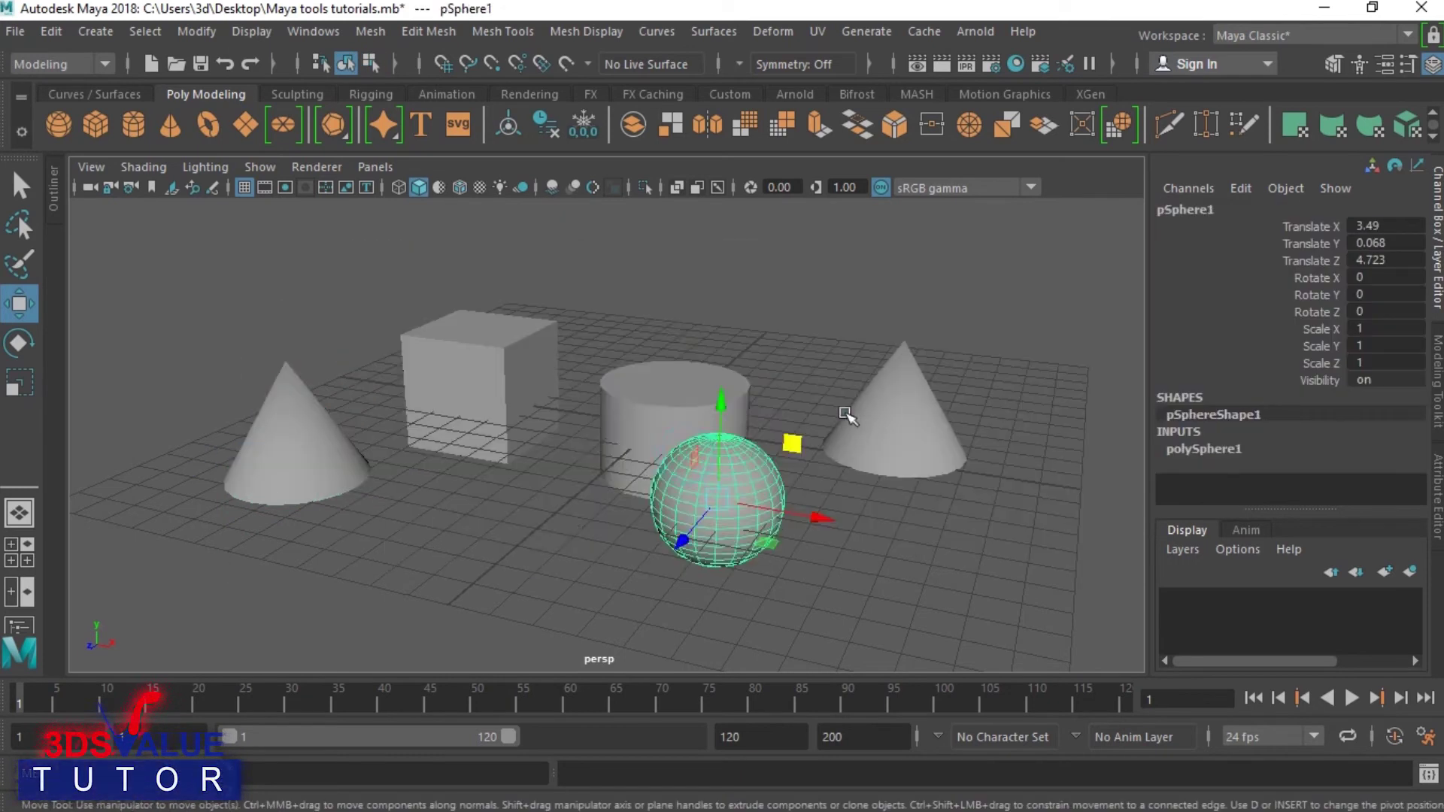
click(846, 414)
click(631, 477)
click(576, 563)
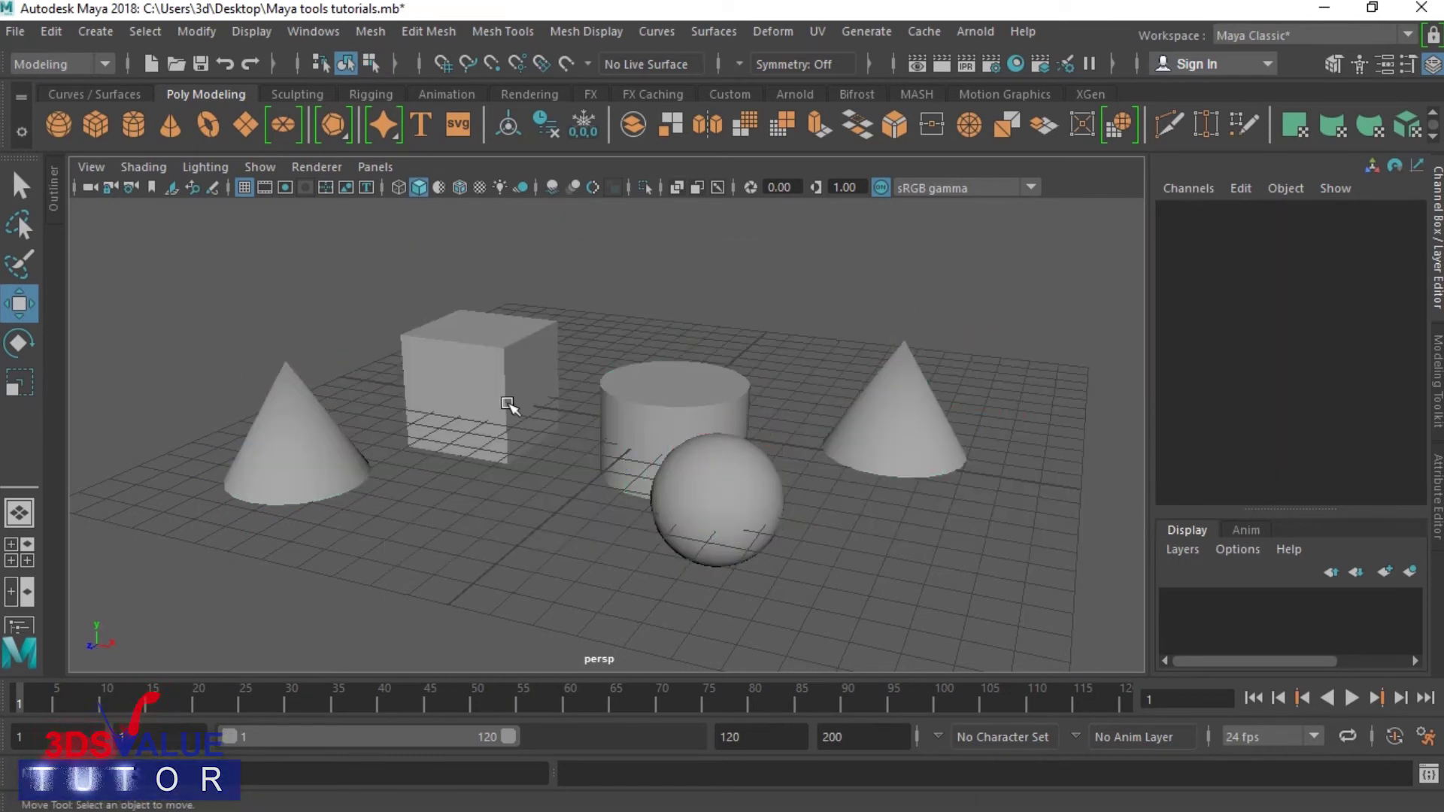
Frame the cube, box-select its four top vertices, and switch the cube through edge and face selection.
click(500, 391)
key(f)
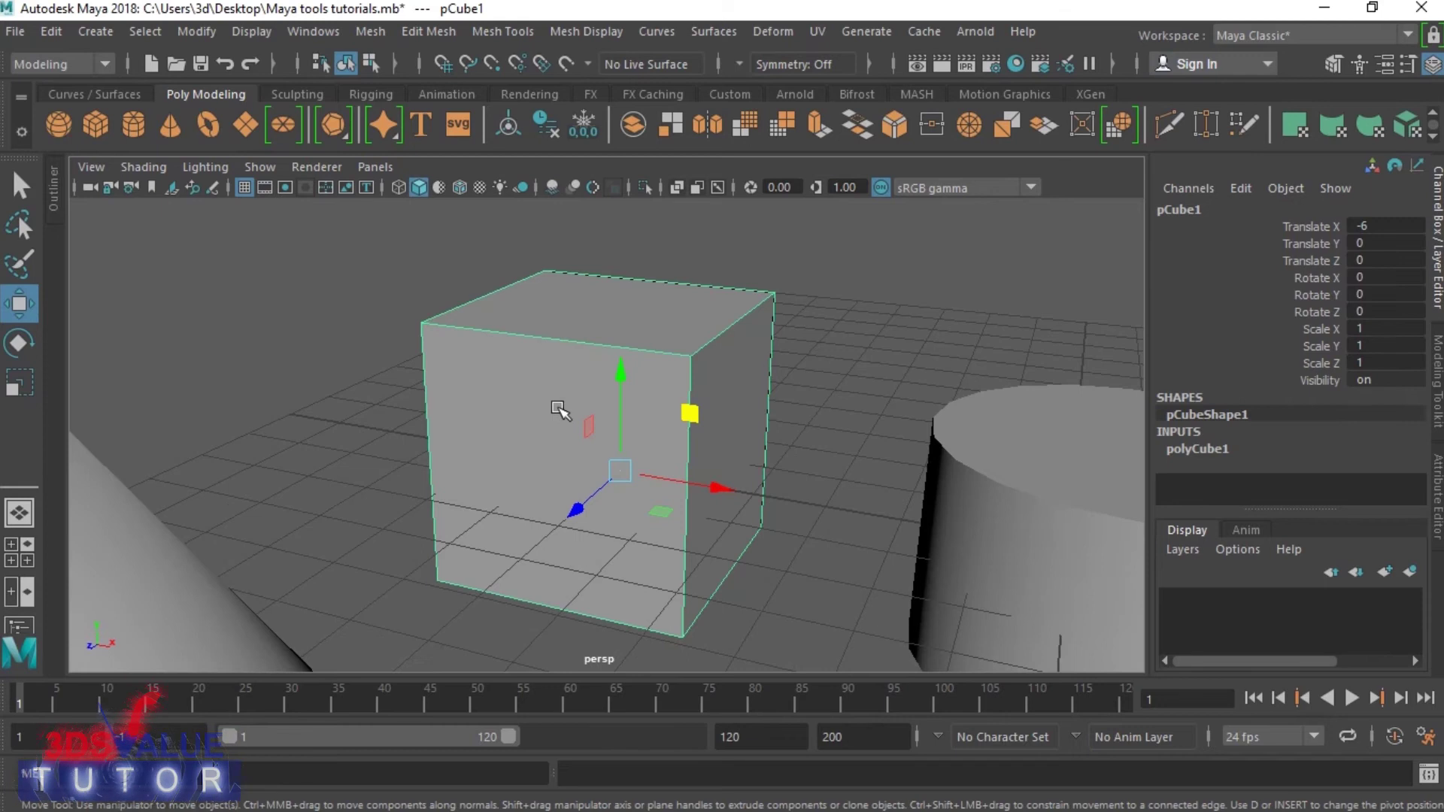
key(F9)
drag(377, 286, 451, 347)
drag(761, 342, 662, 377)
drag(834, 257, 316, 416)
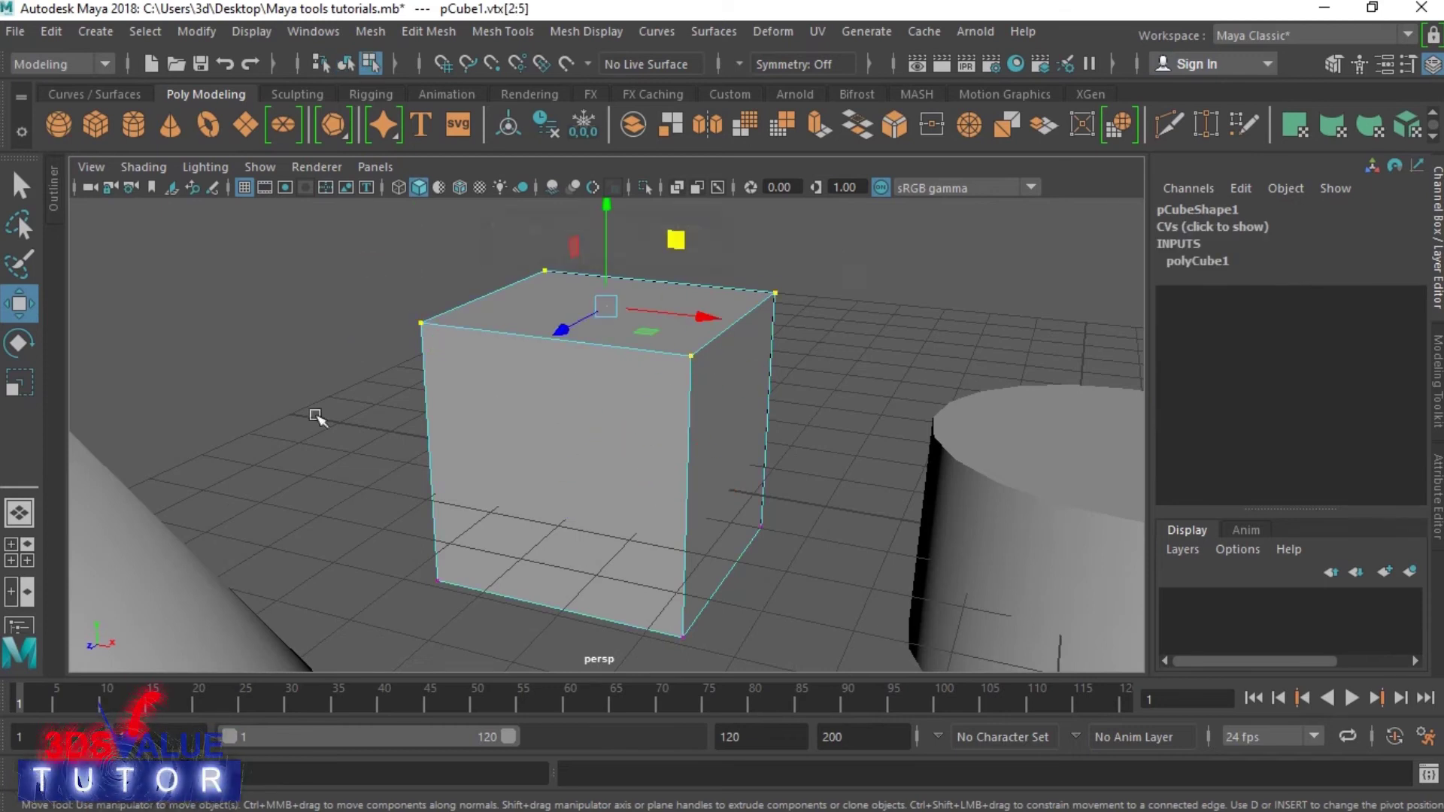
key(F10)
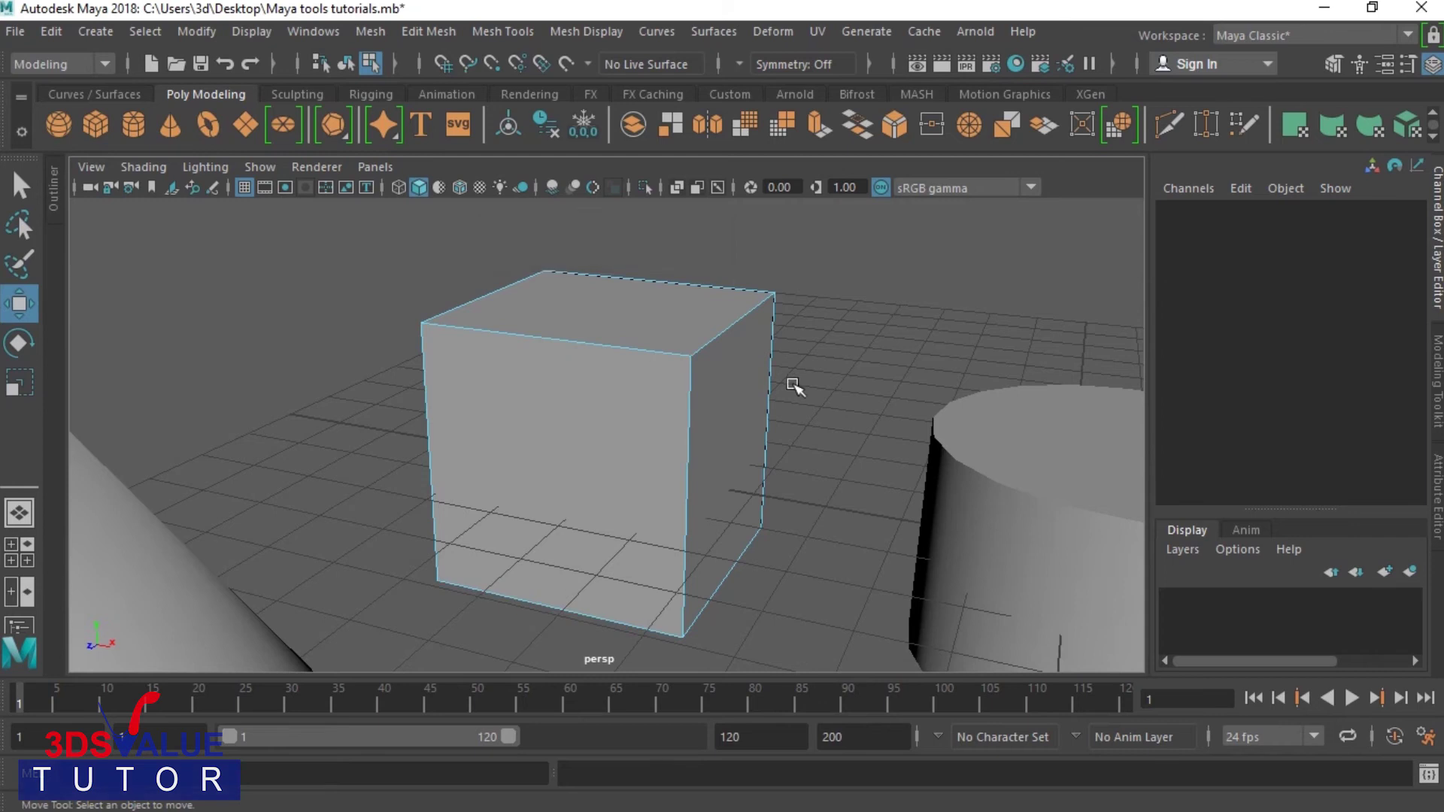
key(F11)
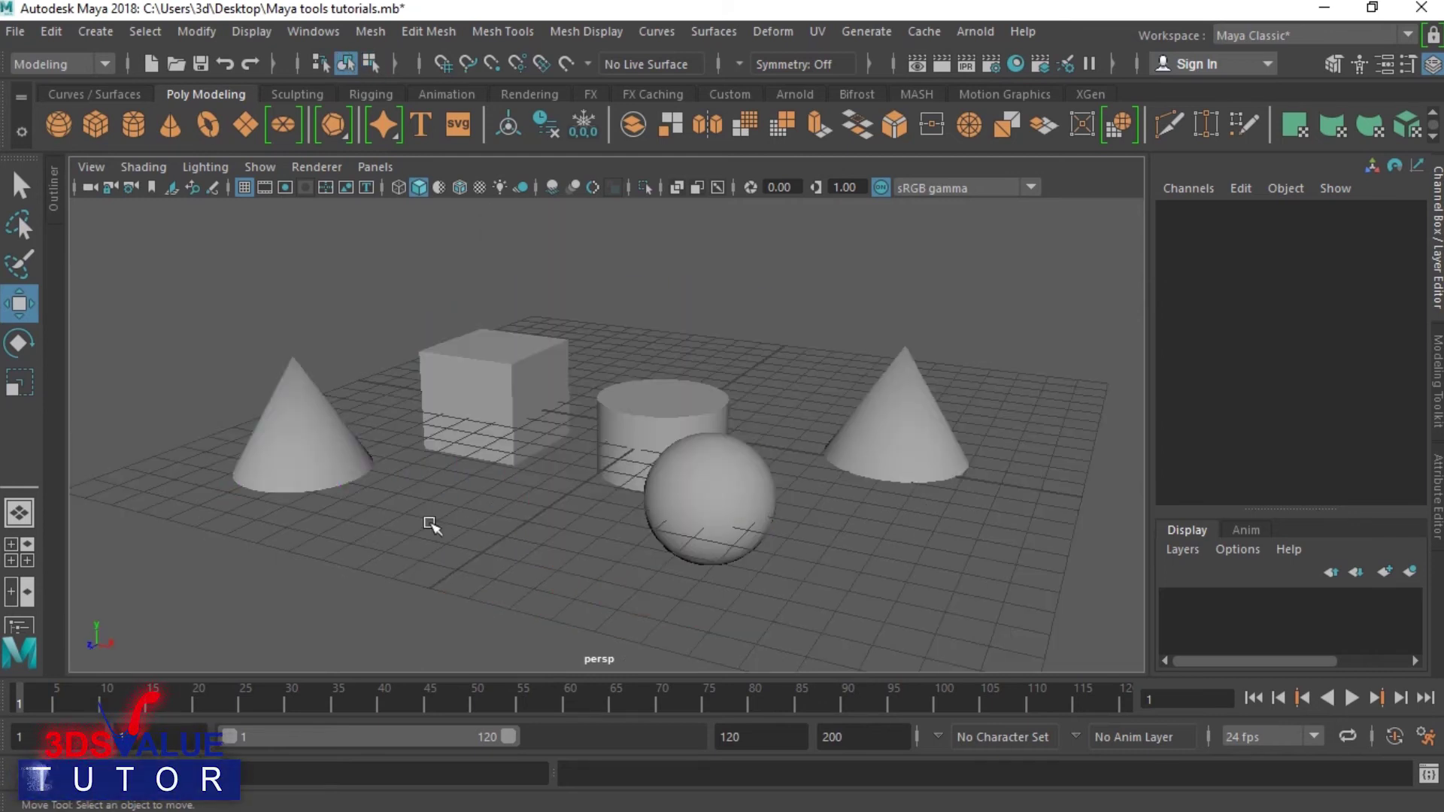
In vertex selection, lower the leftmost cone's apex vertex to about 2.026 in Y.
key(F9)
click(290, 273)
drag(290, 272, 293, 337)
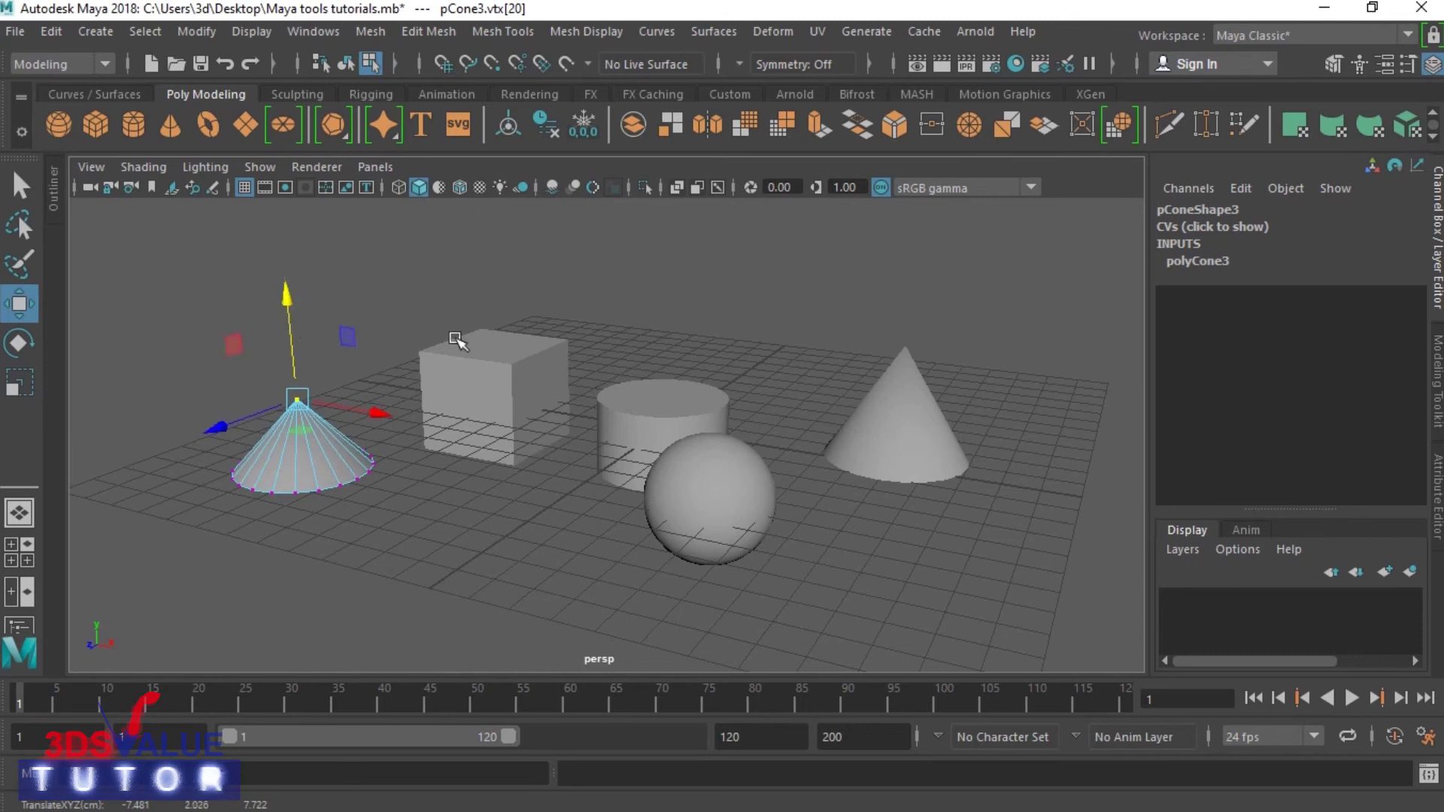
Lower the cube's top vertices slightly and move its front face outward along Z.
click(457, 340)
drag(599, 278, 410, 370)
mouse_move(488, 237)
mouse_down()
mouse_move(492, 310)
mouse_move(490, 258)
mouse_up()
key(F11)
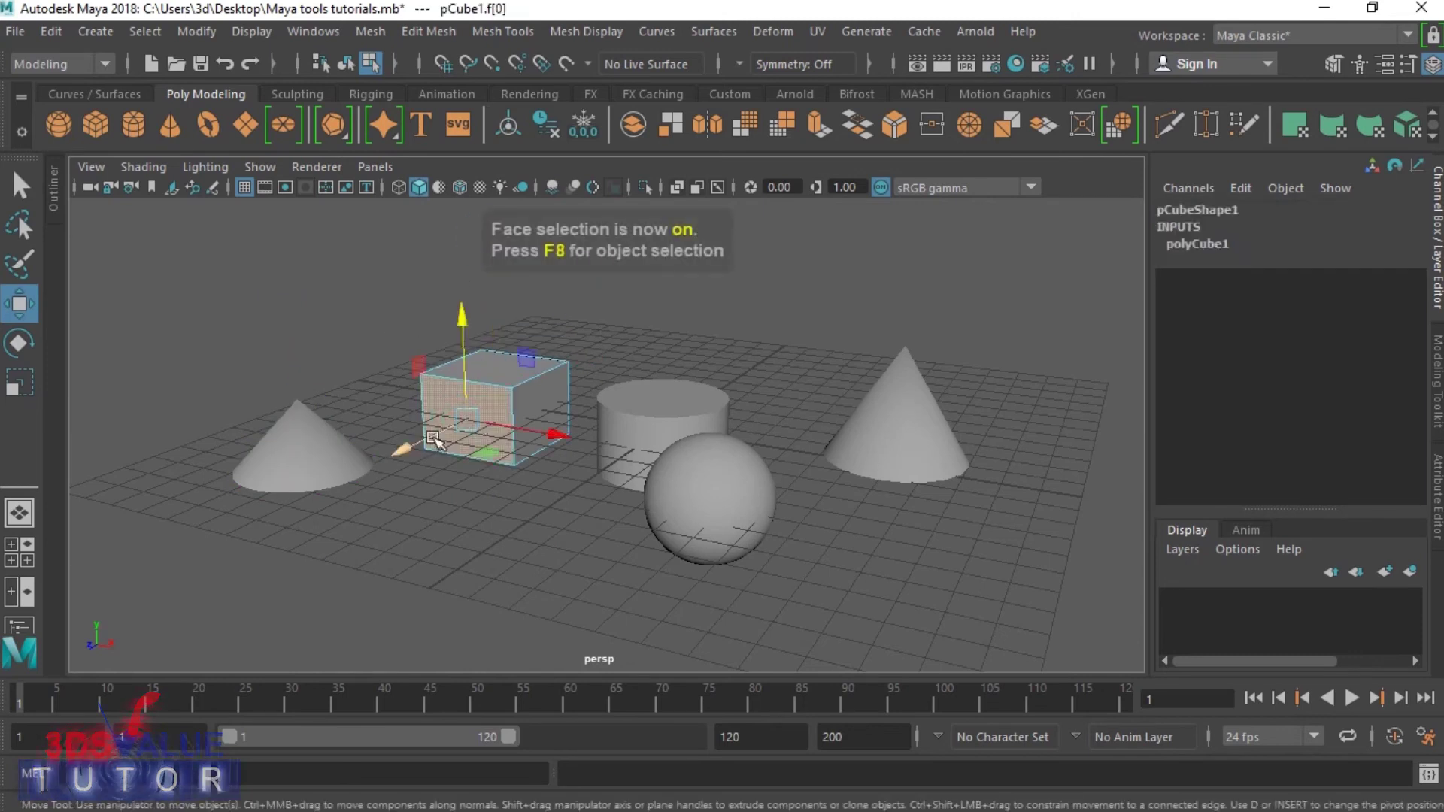
click(364, 461)
Try raising one of the cylinder's top faces along Y, undo the move, and clear the face selection.
click(673, 378)
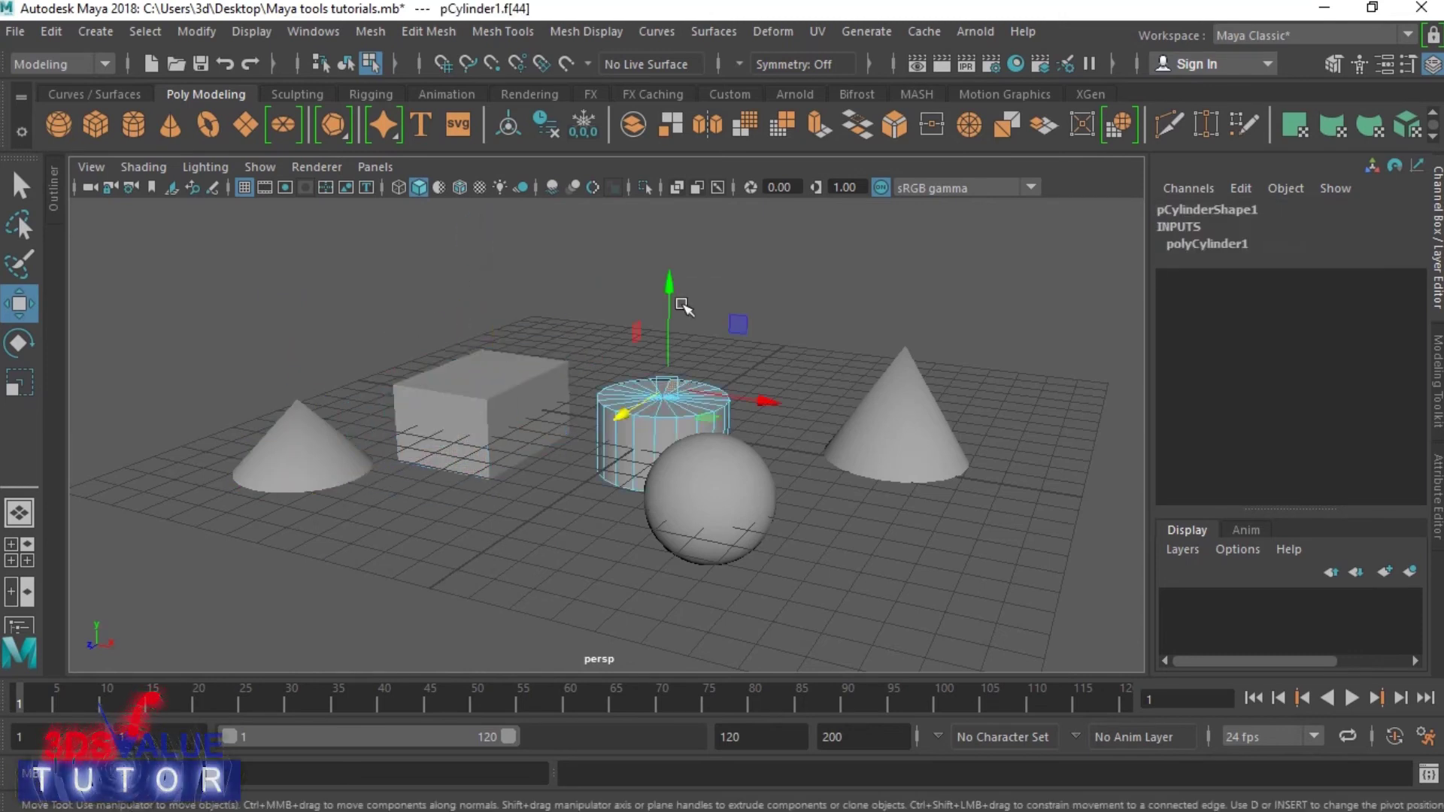
drag(672, 289, 672, 235)
key(ctrl+z)
click(752, 252)
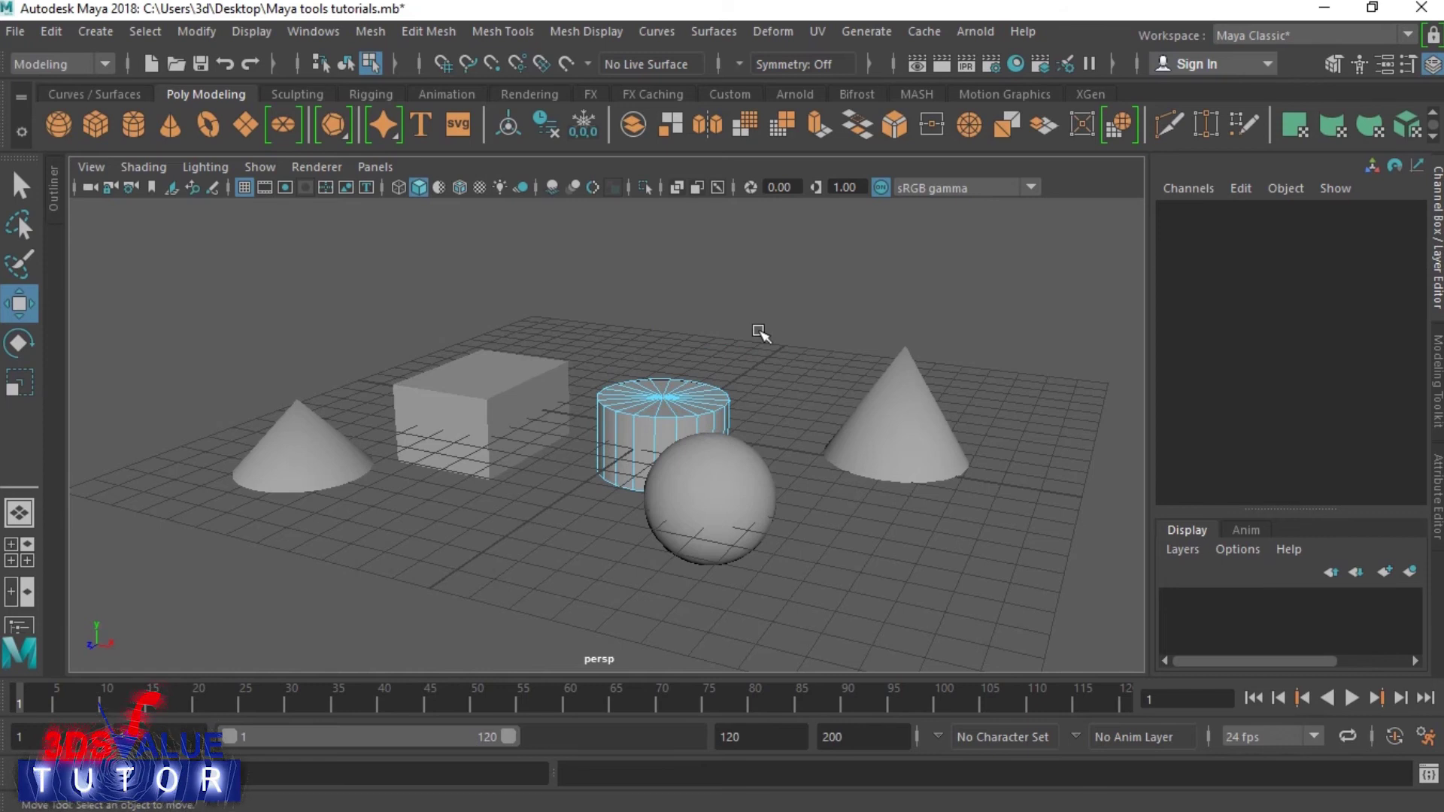
Return to object selection and move the box-shaped cube to about -8.504 in X and -3.451 in Z.
key(F8)
click(542, 533)
right_click(510, 442)
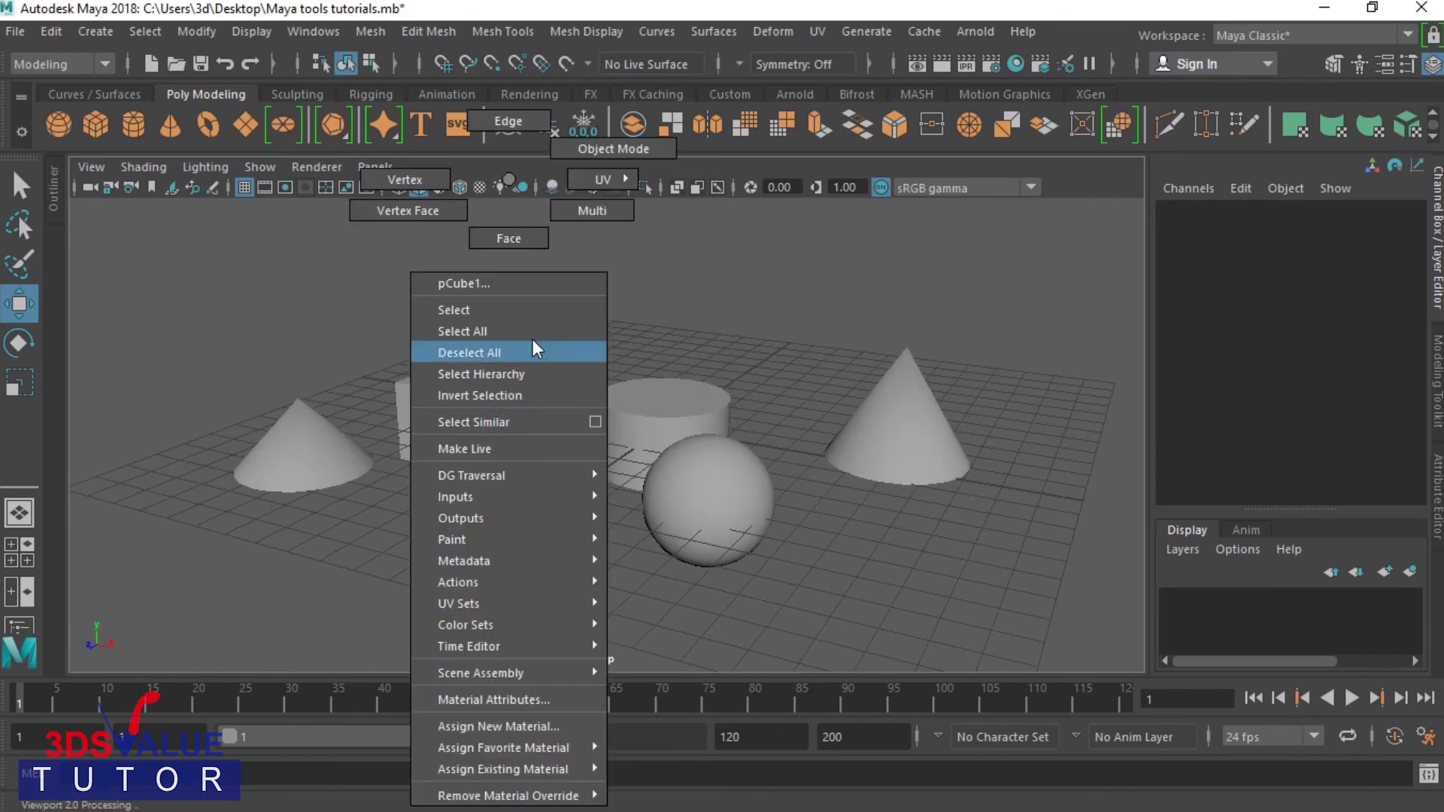
click(601, 149)
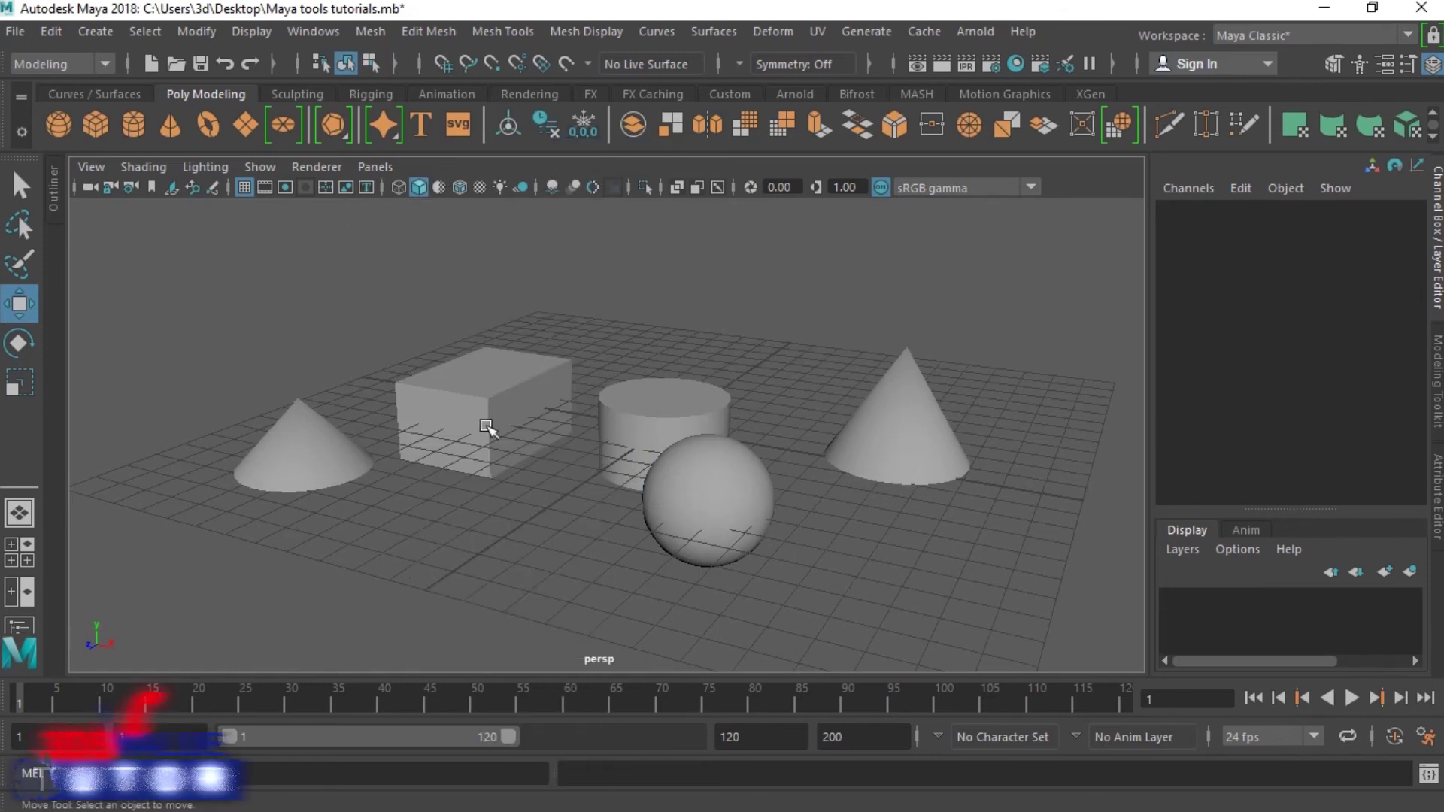
click(487, 427)
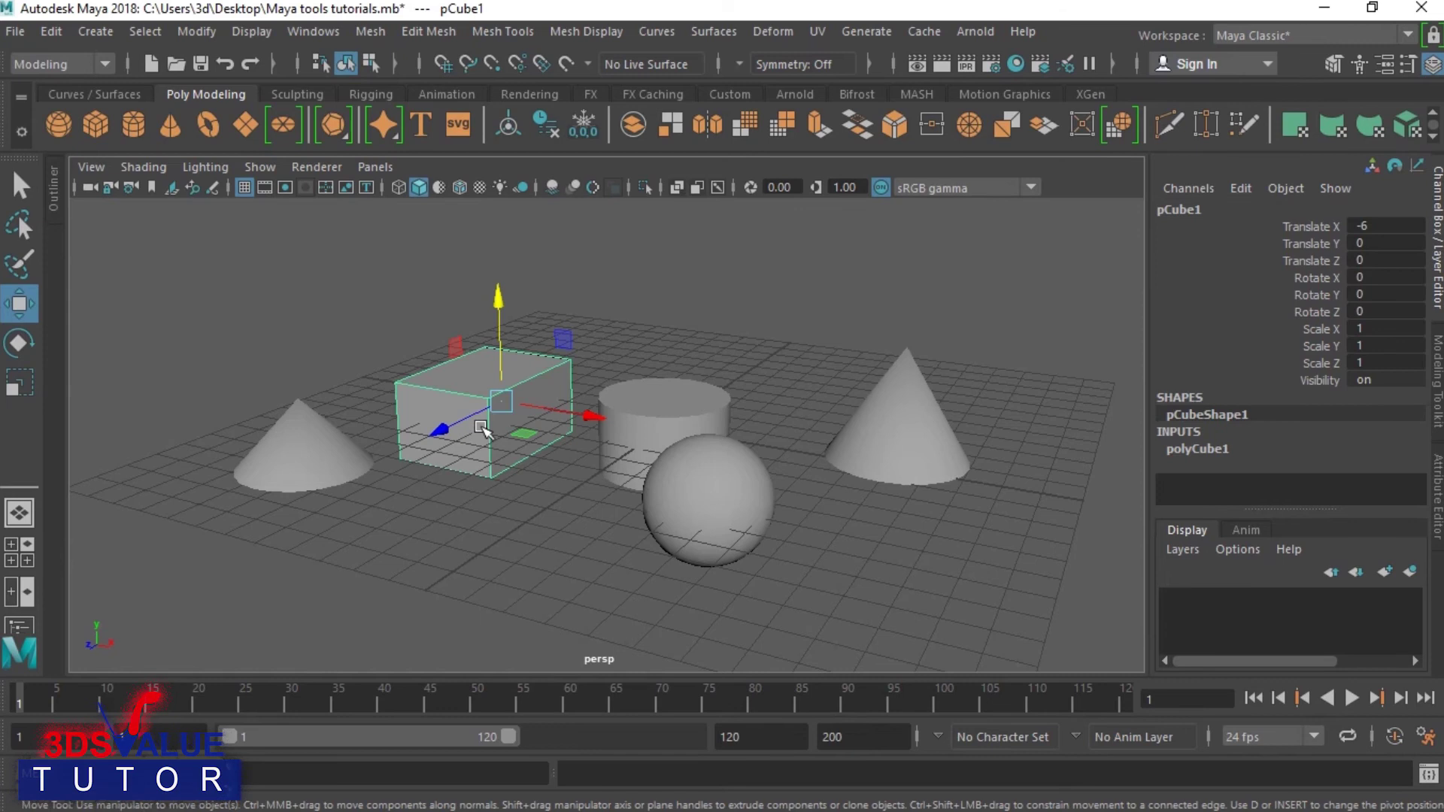
drag(446, 428, 505, 391)
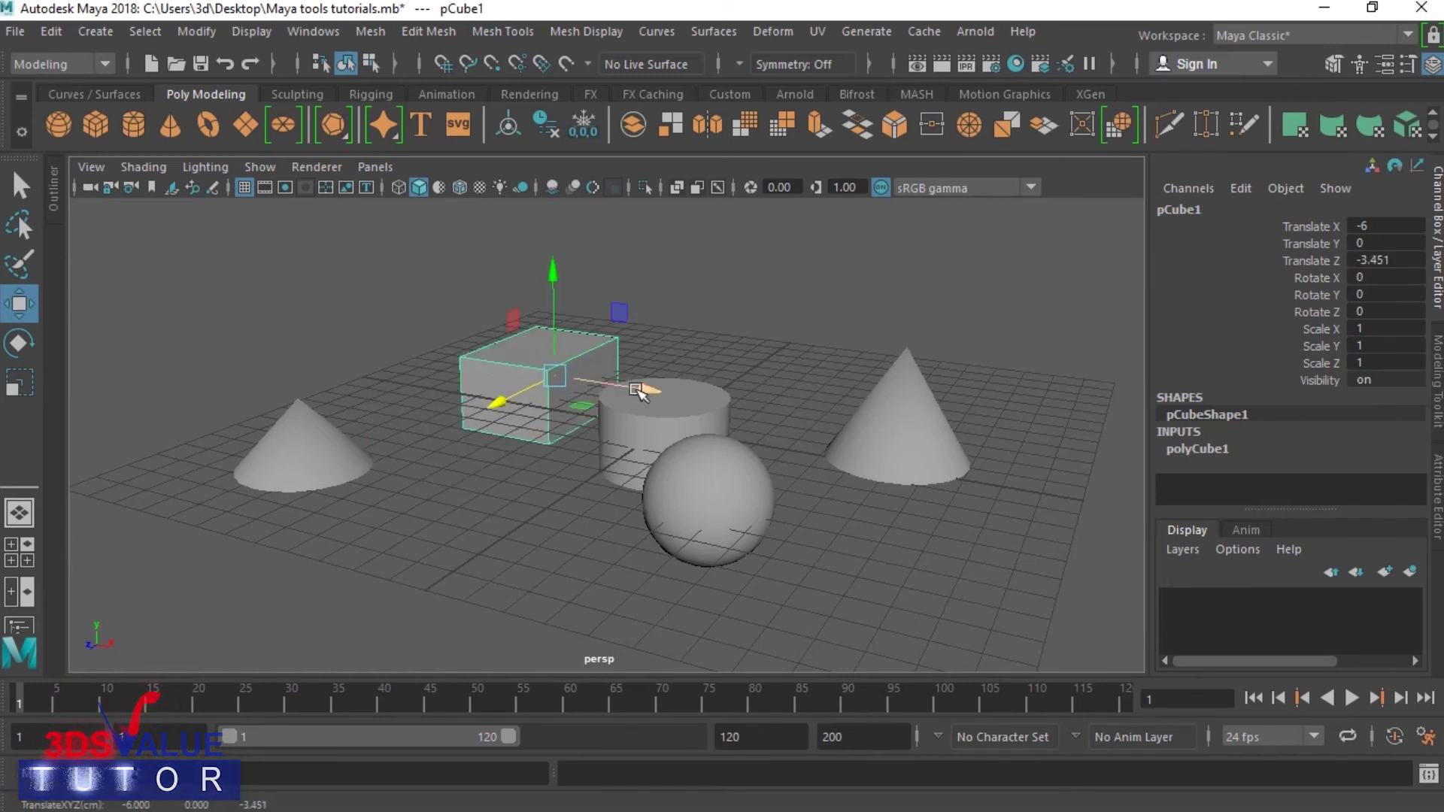
drag(638, 391, 575, 398)
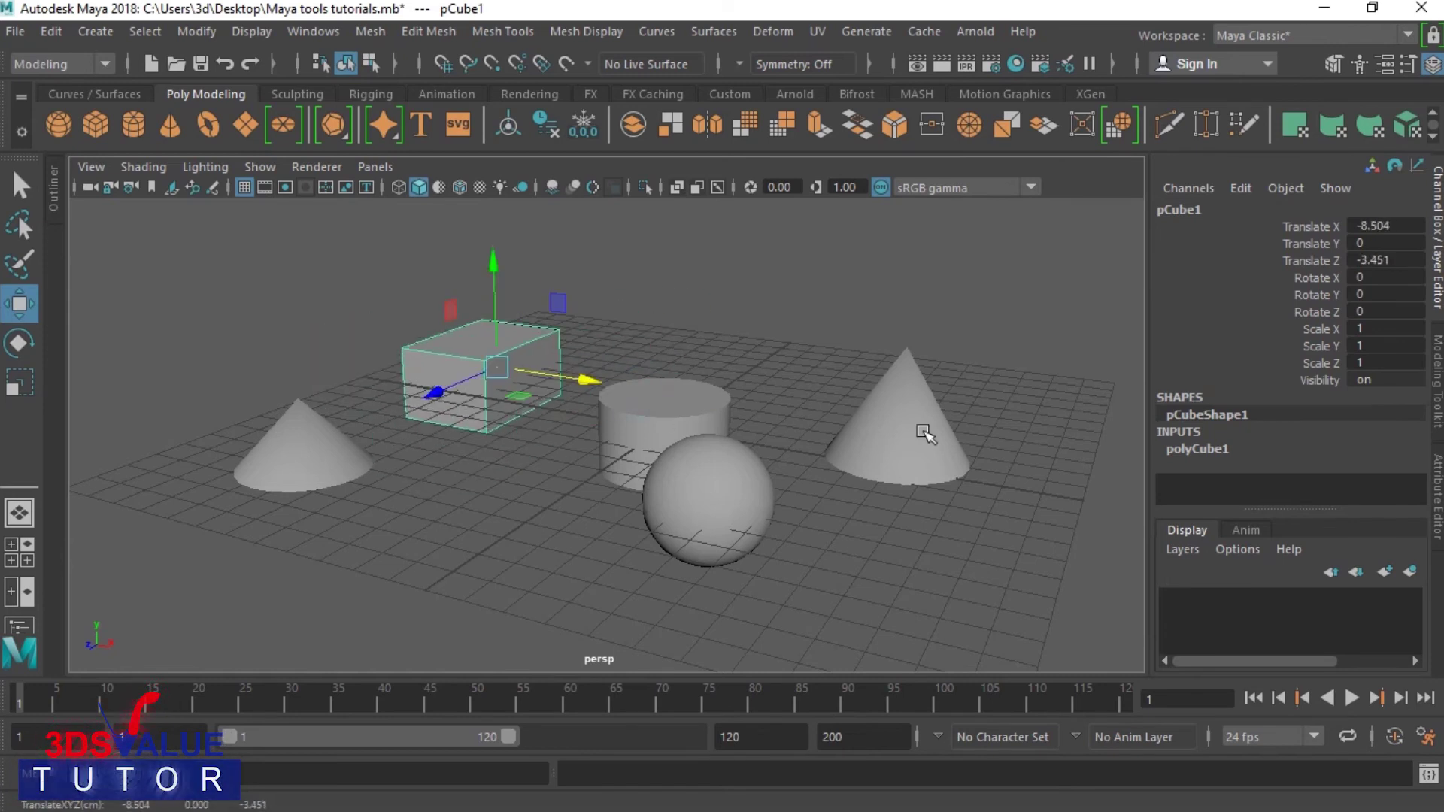
Rotate the leftmost cone about 180 degrees around X to turn it upside down, and deselect it.
click(299, 443)
key(e)
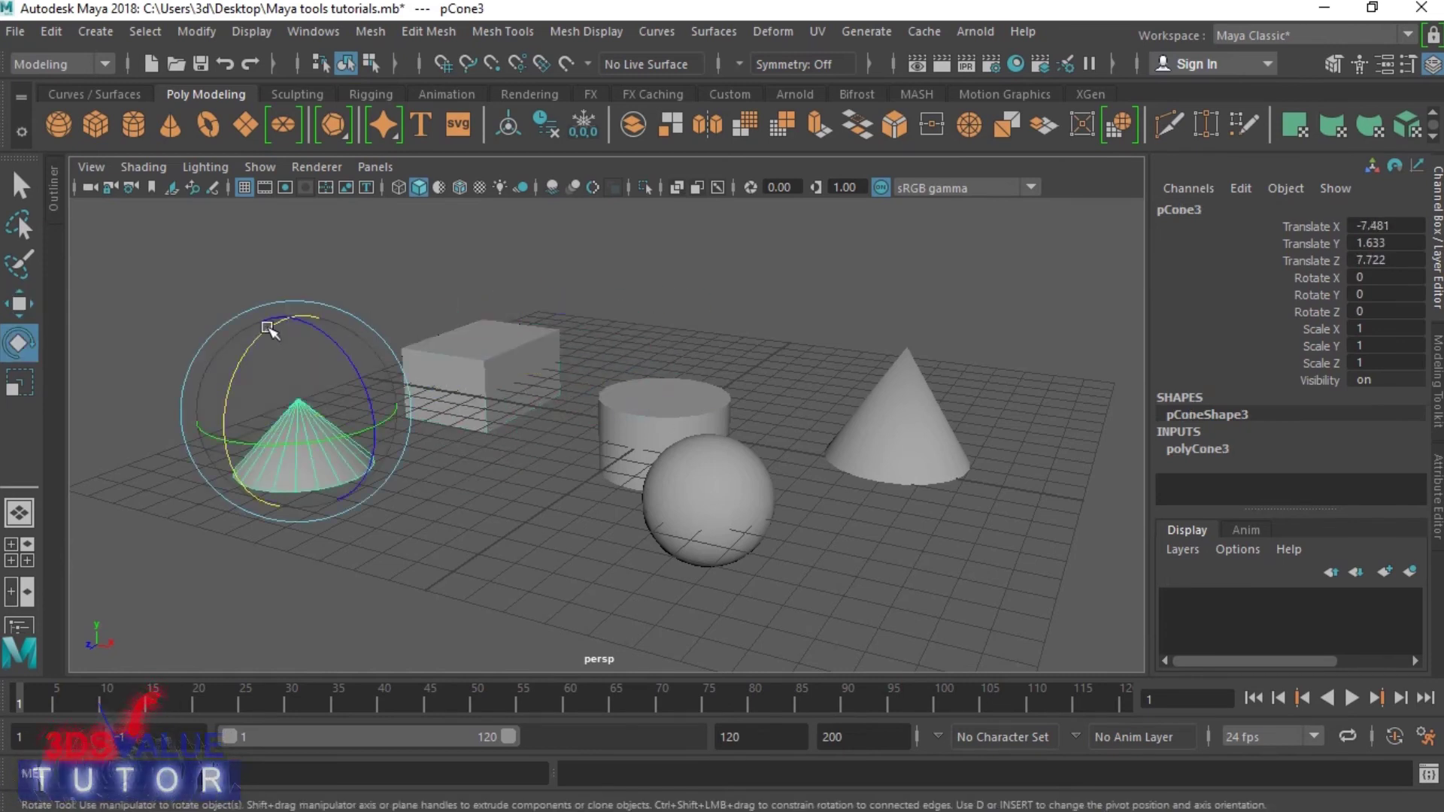
drag(267, 327, 229, 451)
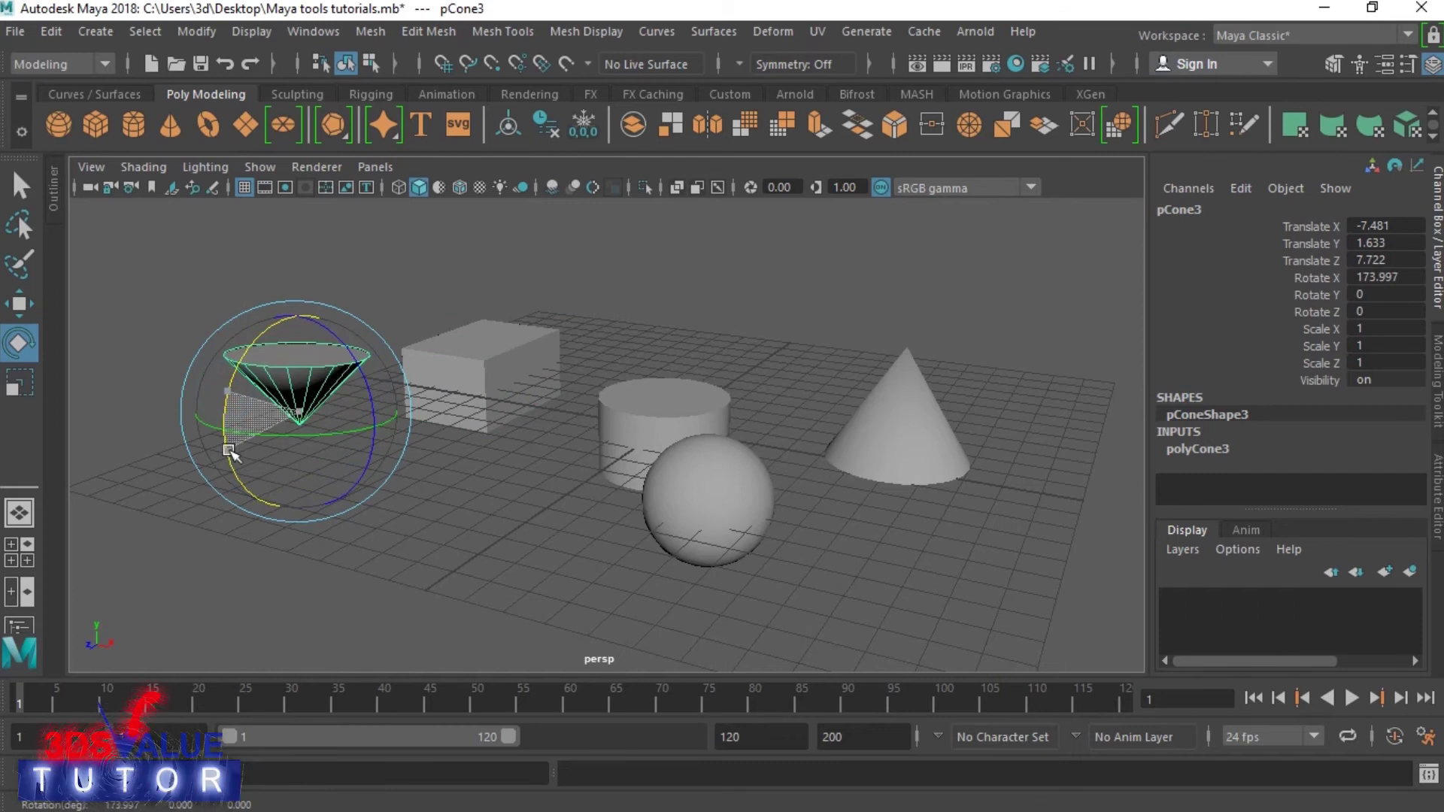
click(477, 496)
Scale the inverted cone uniformly down to about 0.703 and deselect it.
key(r)
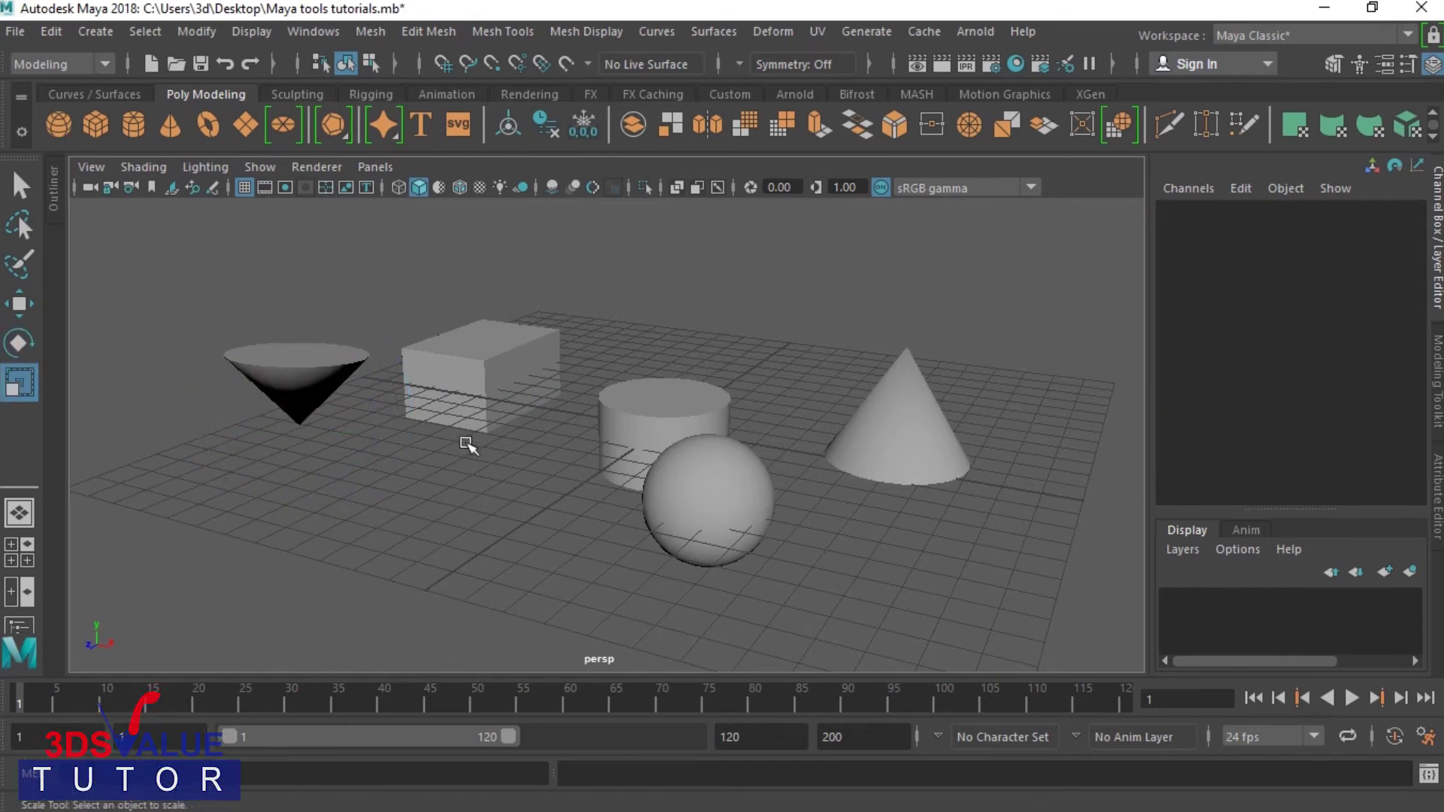
click(325, 392)
drag(299, 412, 263, 421)
click(528, 424)
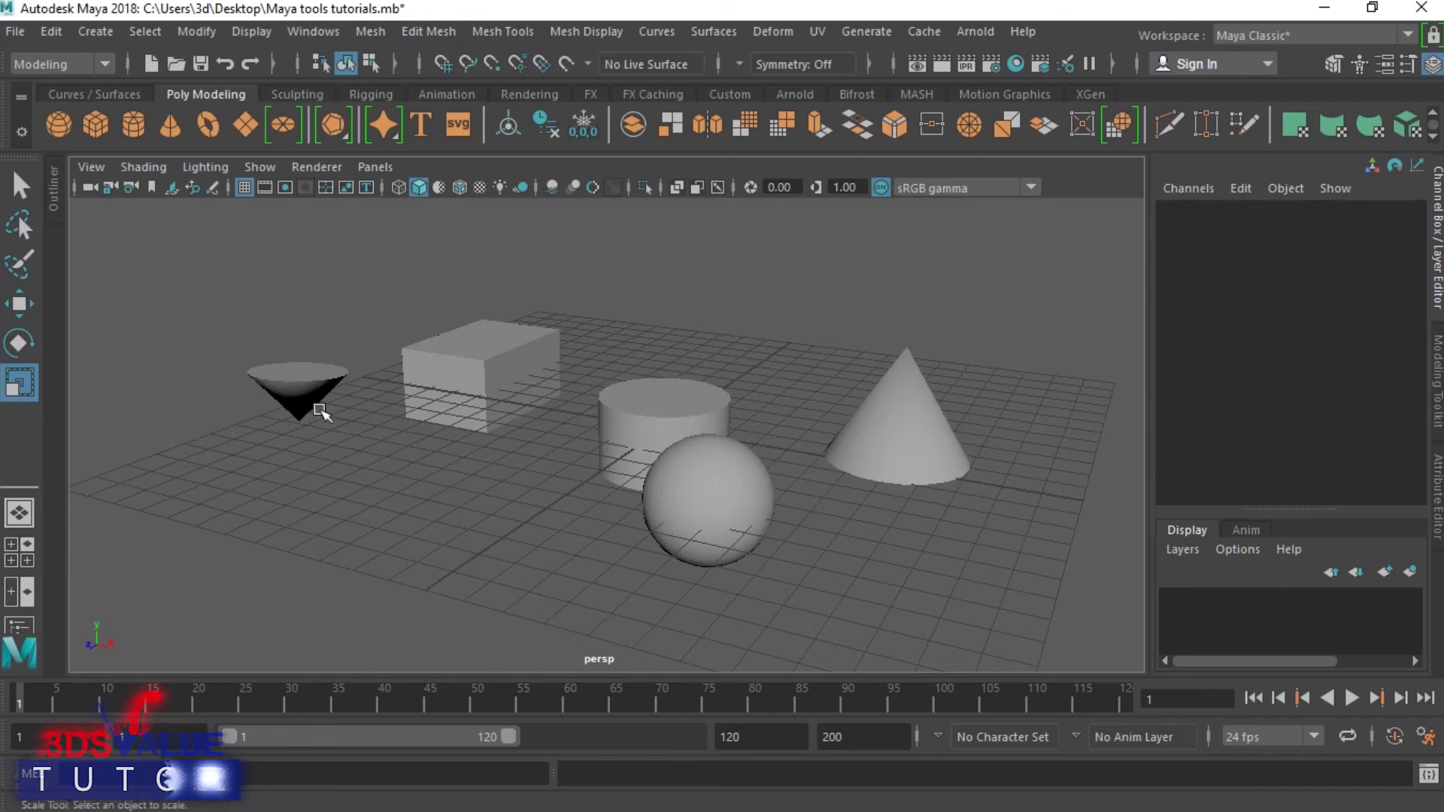
Move the inverted cone above the cylinder's top, to about X -0.643, Y 1.272, Z 0.056.
click(309, 395)
key(w)
drag(391, 430, 678, 557)
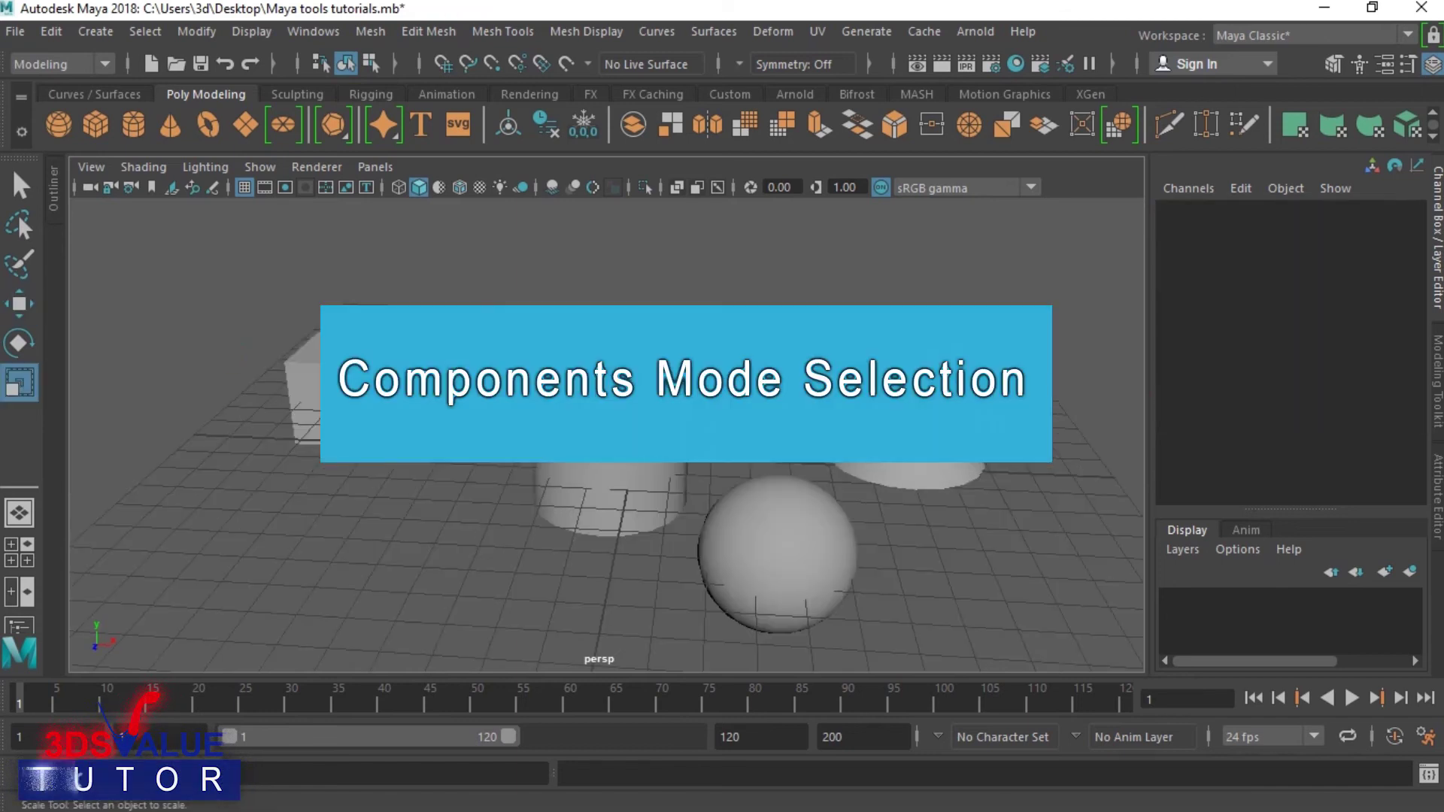
Box-select the cube's top vertices in vertex mode, rotate them around Y to twist the box, and raise them to about 3.389 in Y.
right_drag(376, 368, 315, 200)
drag(469, 265, 241, 389)
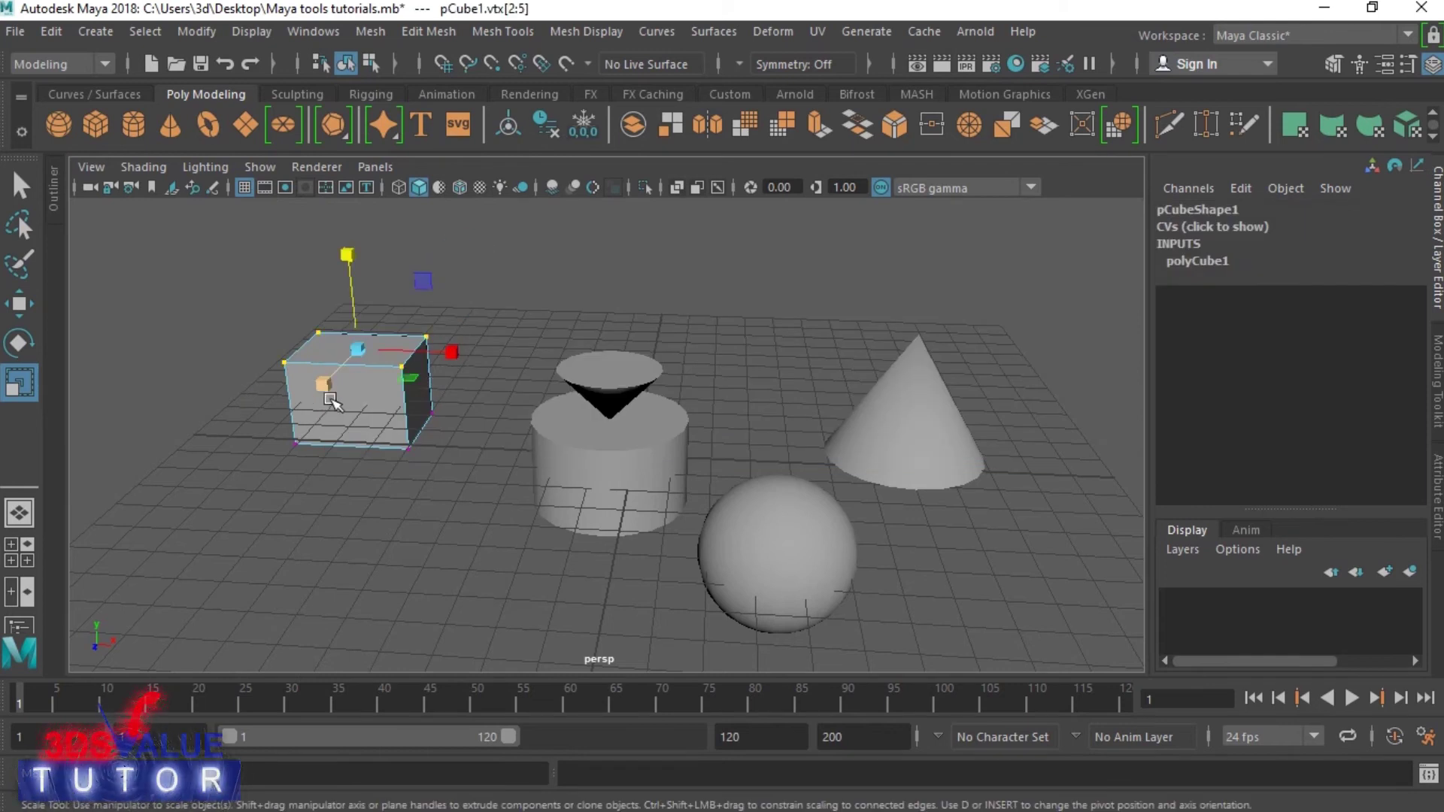
key(e)
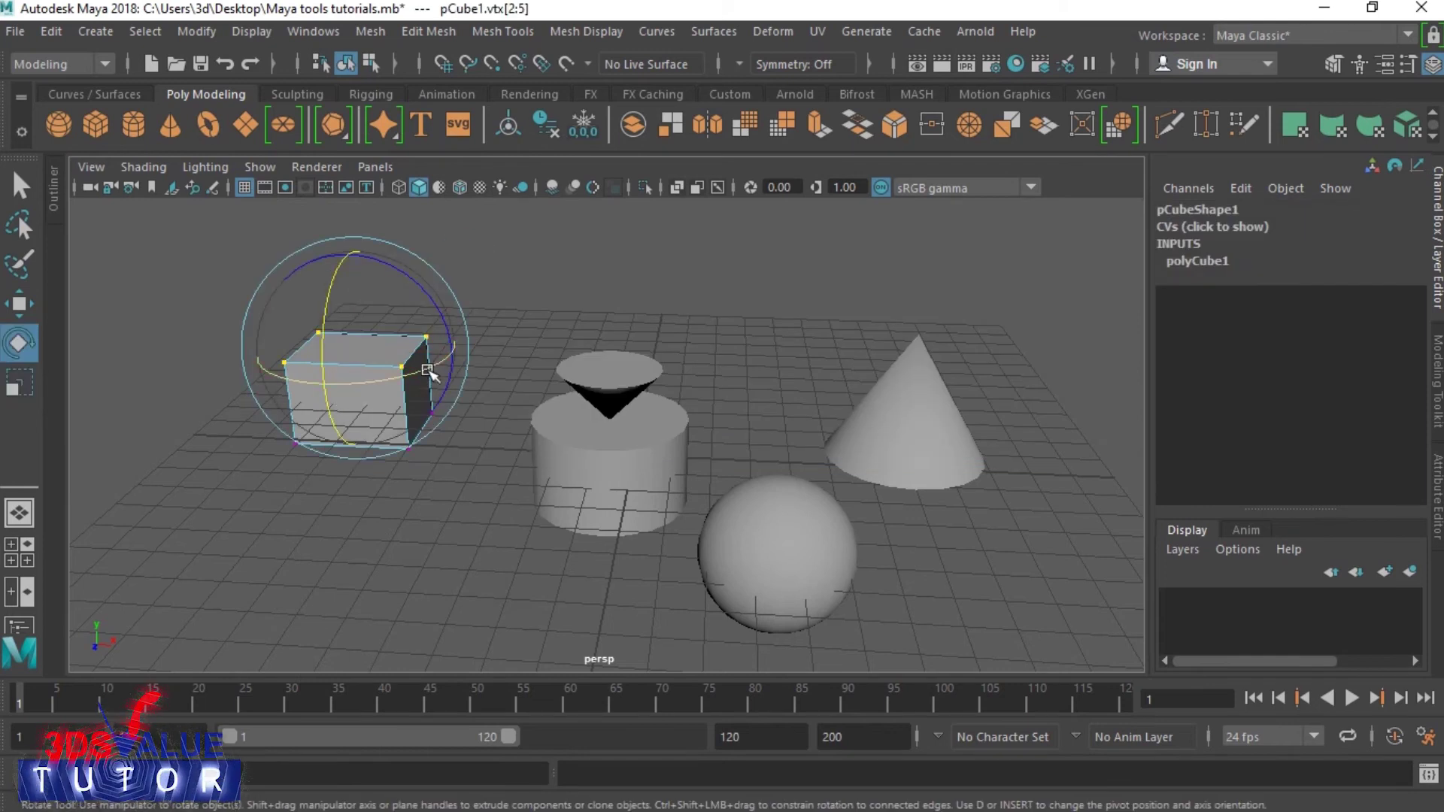
drag(429, 368, 298, 399)
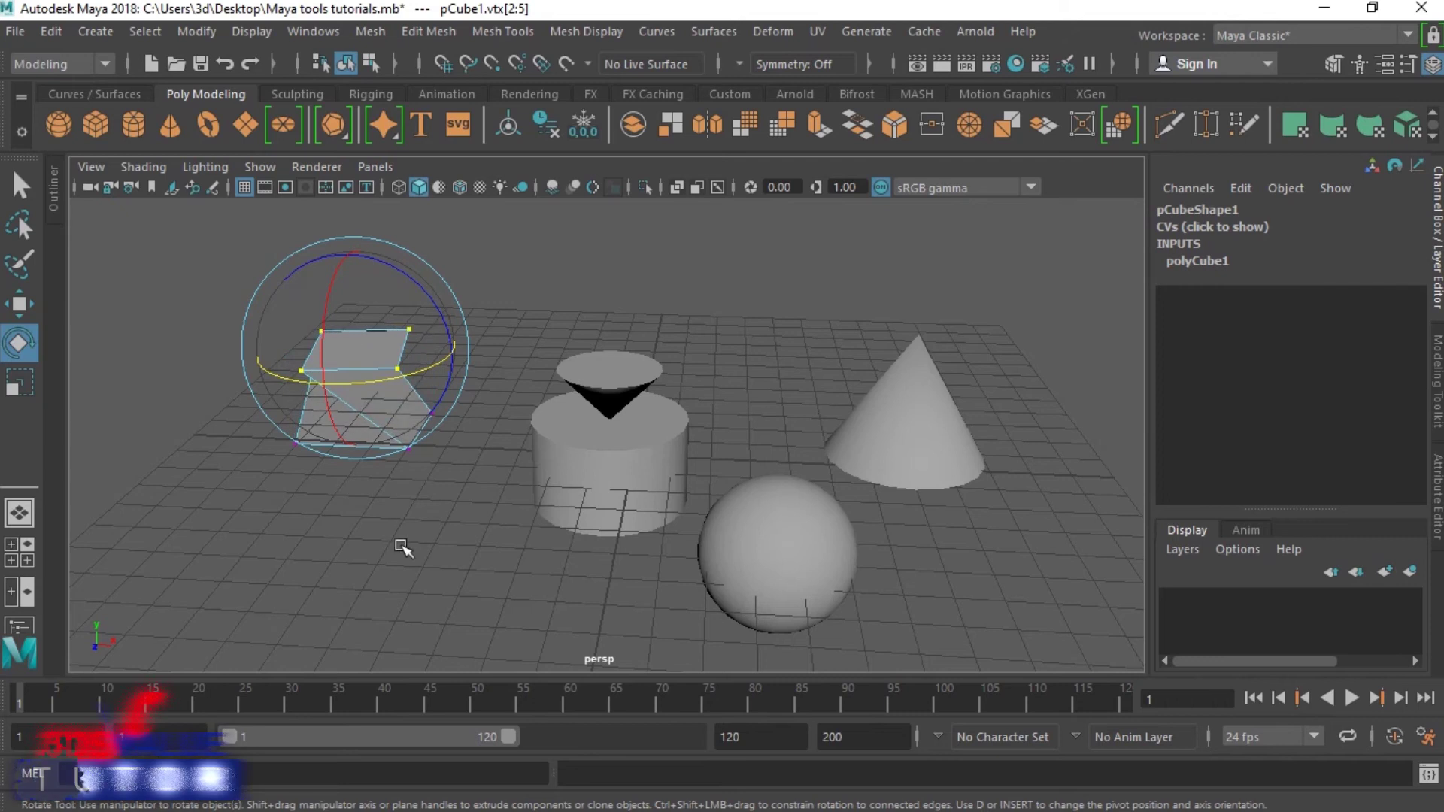
key(w)
drag(354, 301, 351, 221)
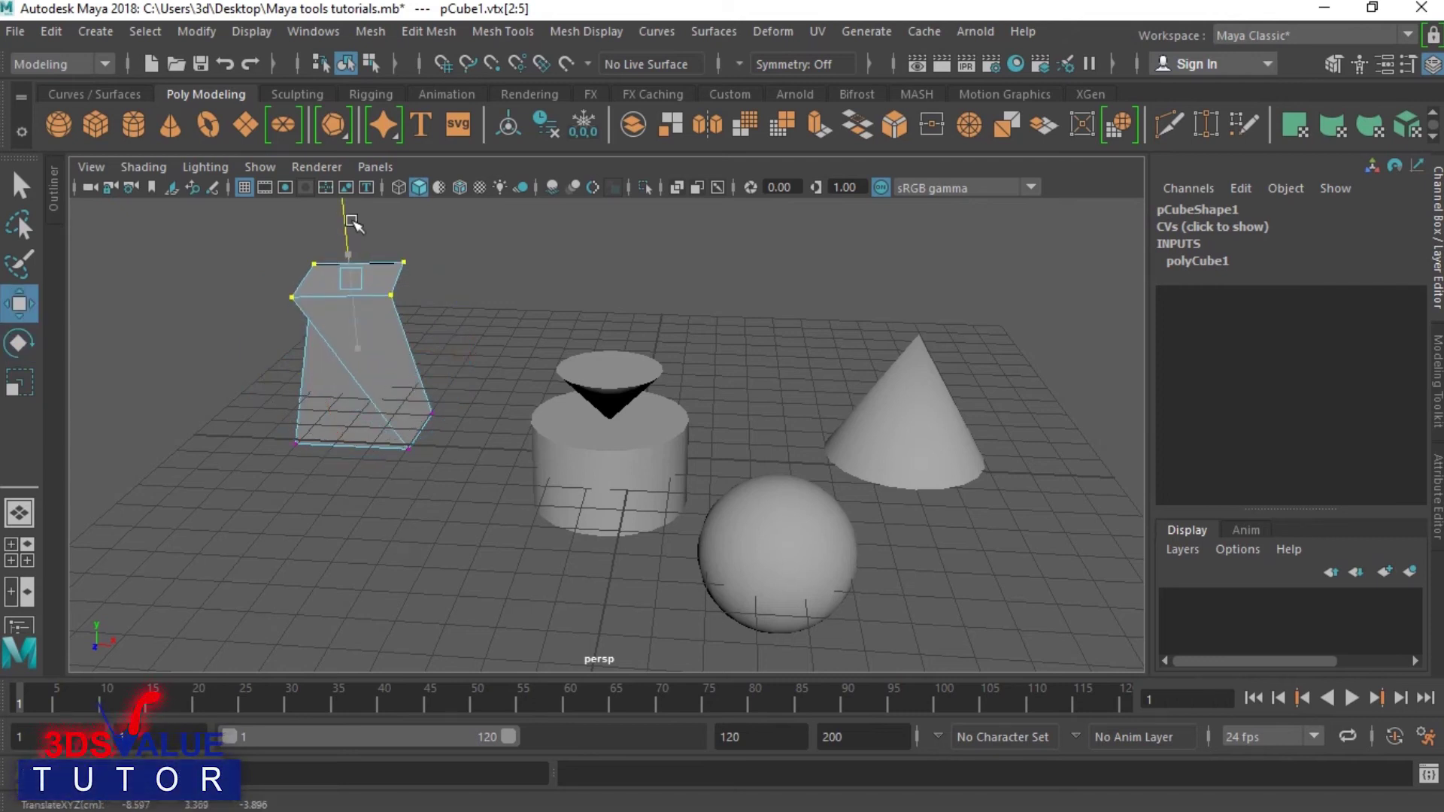
Scale the cylinder's top vertices to about 1.974 in X and Z and lower them to about 0.531 in Y.
scroll(399, 526, down, 3)
alt+drag(396, 554, 588, 517)
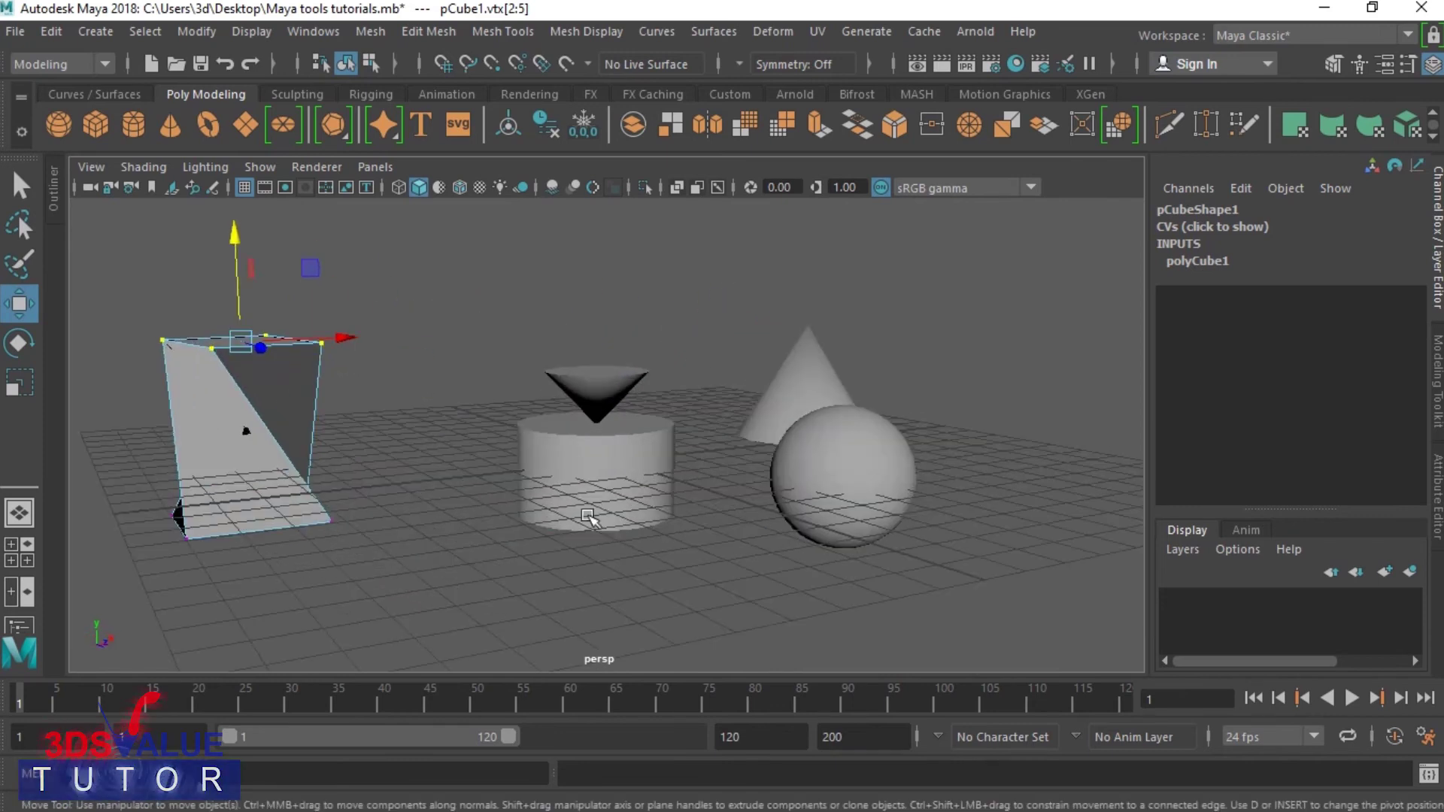
click(589, 479)
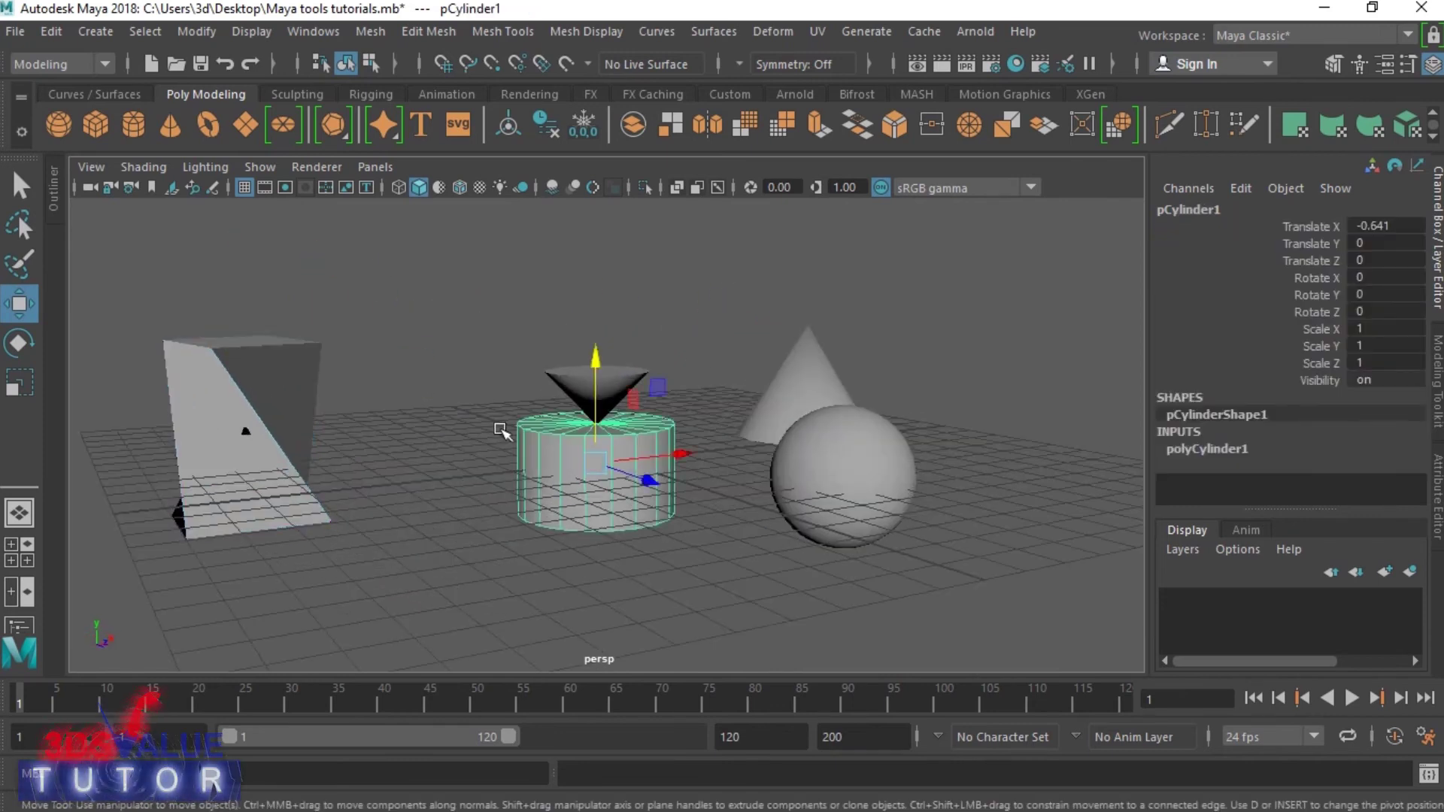
key(F9)
click(444, 309)
drag(362, 333, 707, 451)
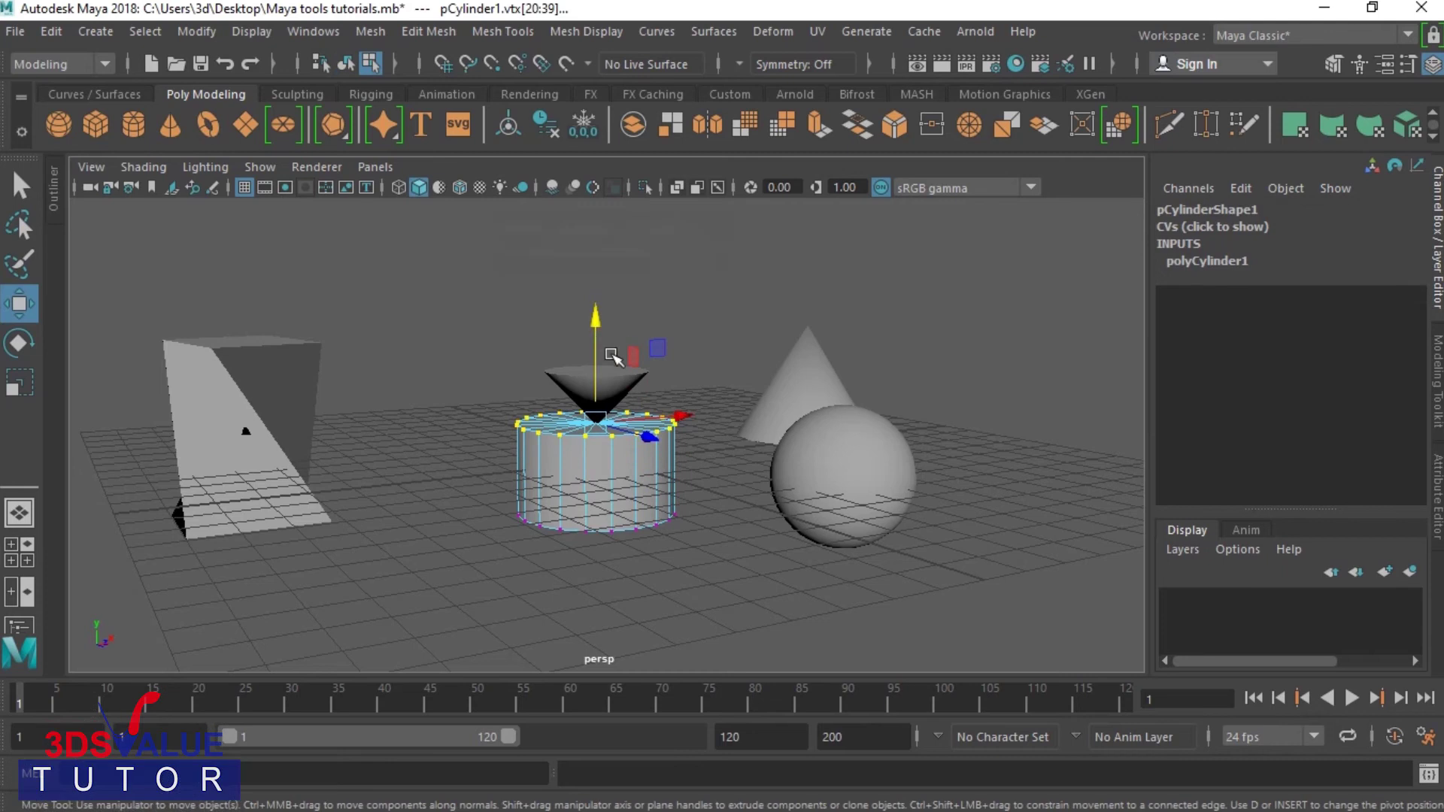
key(r)
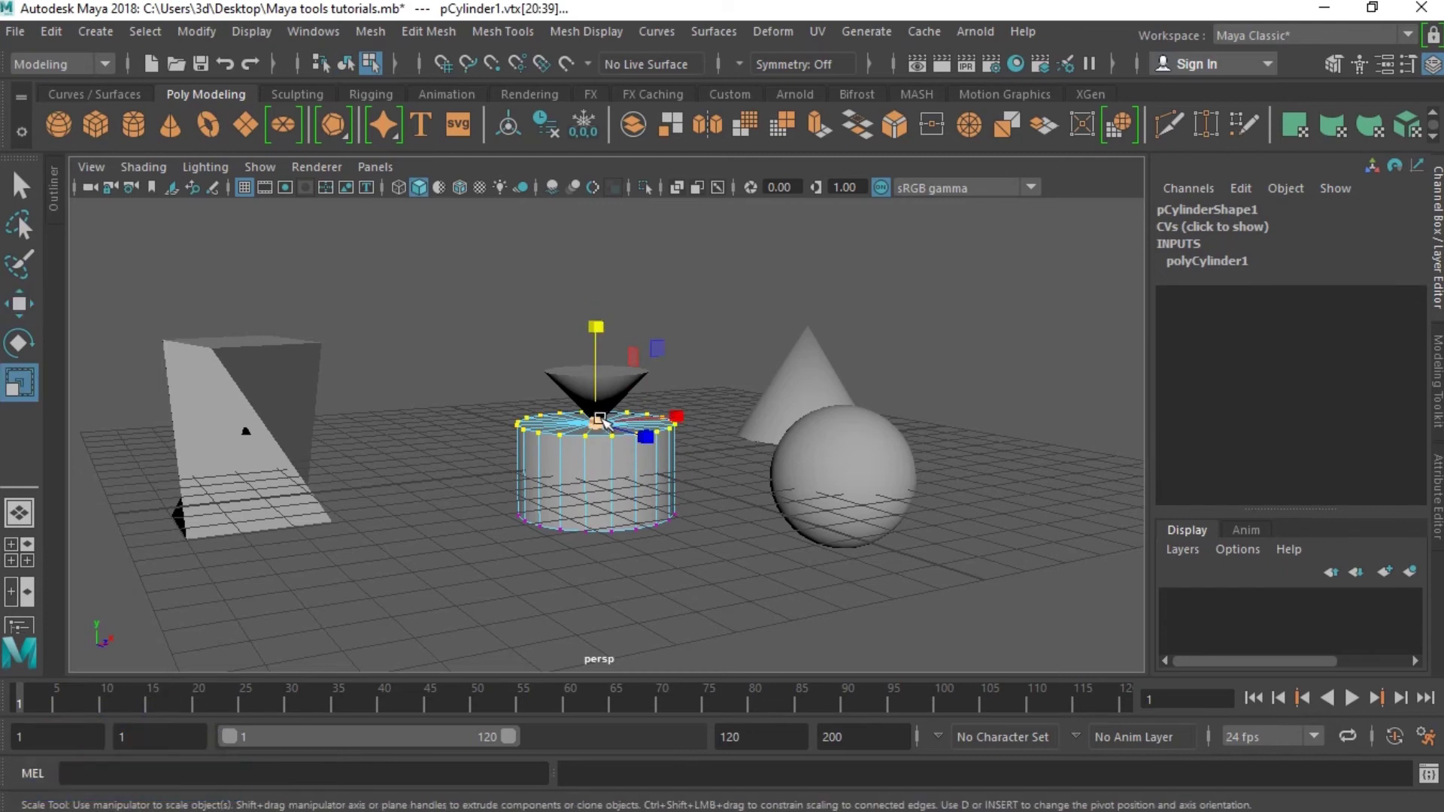
drag(605, 423, 711, 434)
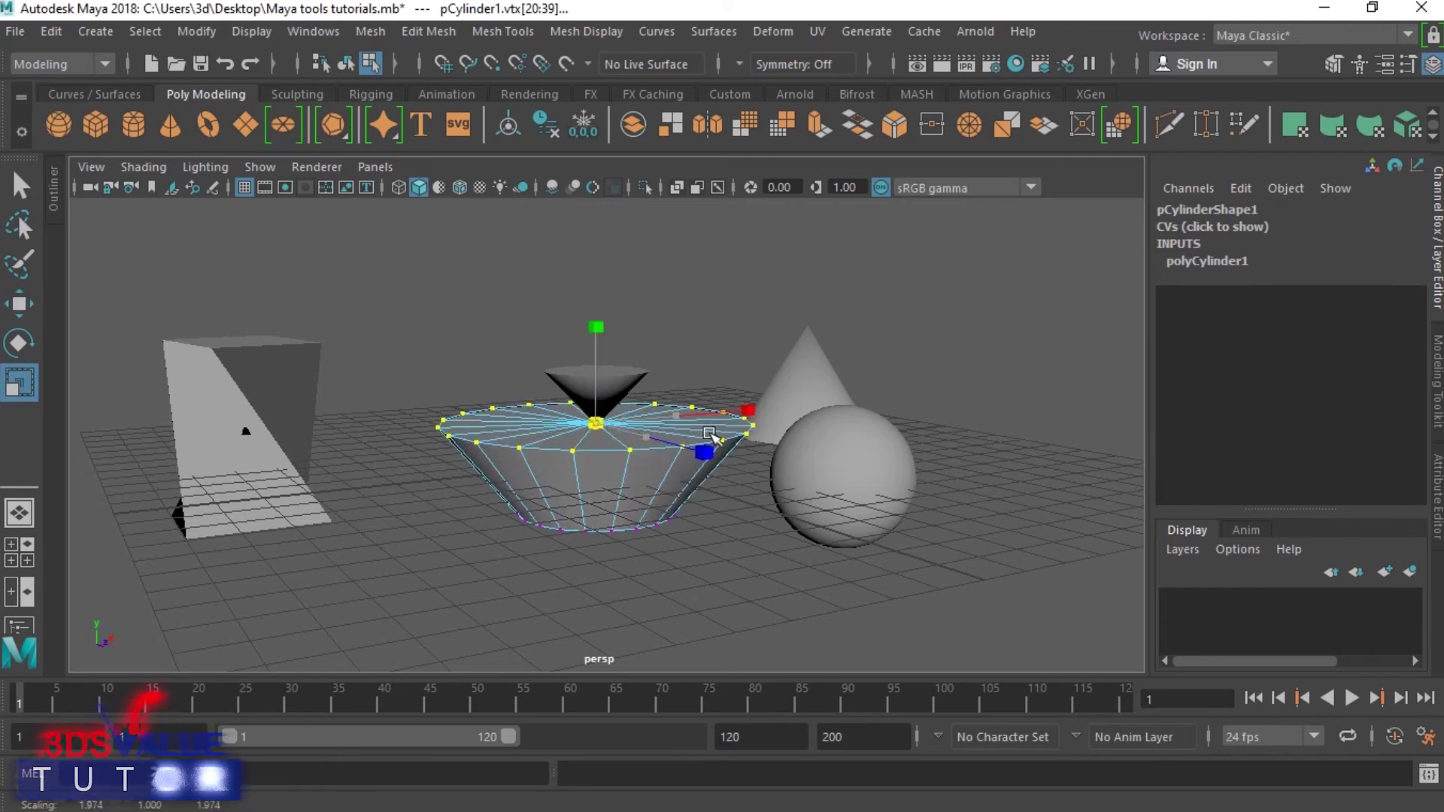
key(w)
mouse_move(594, 336)
mouse_down()
mouse_move(593, 265)
mouse_move(594, 354)
mouse_up()
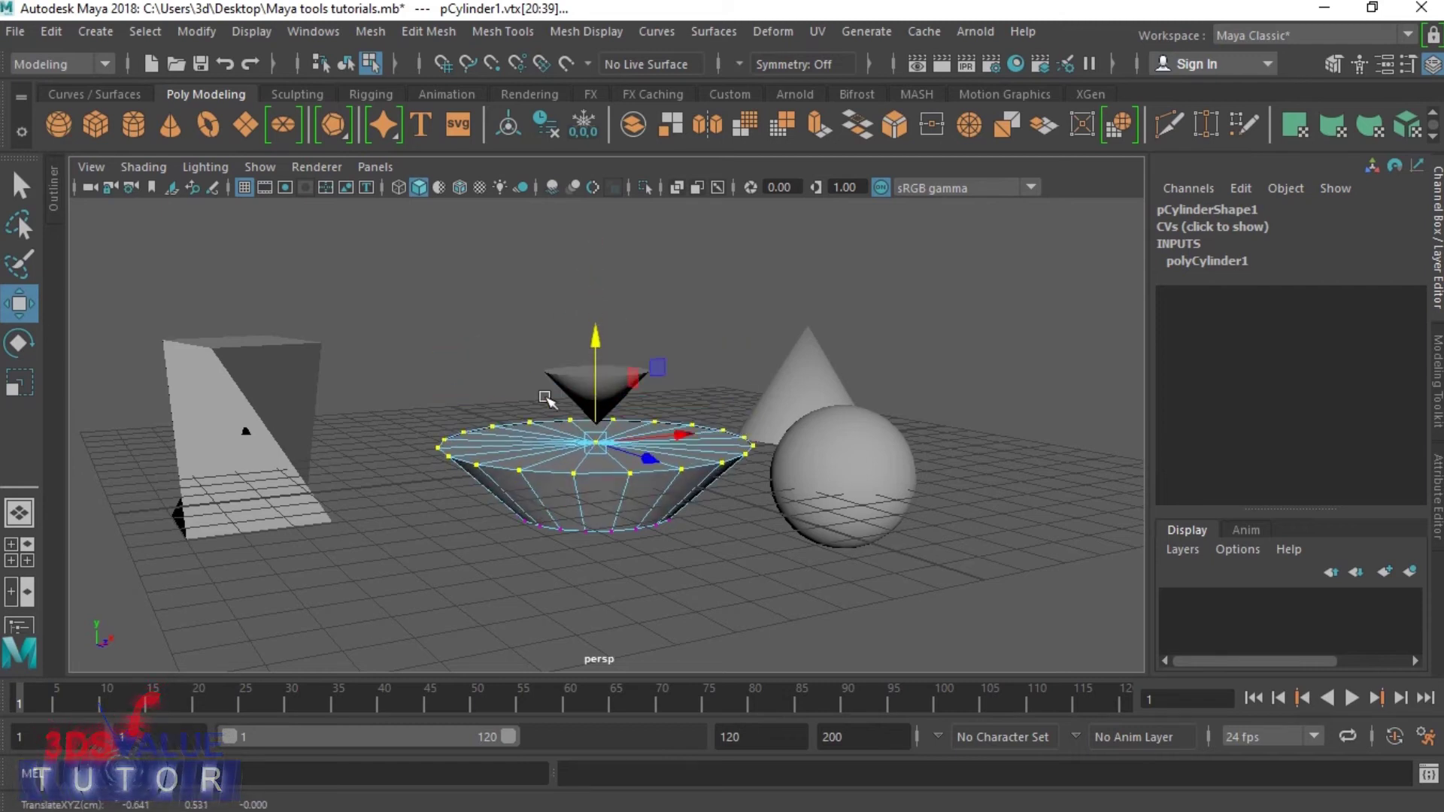
Return to object selection, delete the small inverted cone above the flared cylinder, and clear the selection.
key(F8)
click(565, 384)
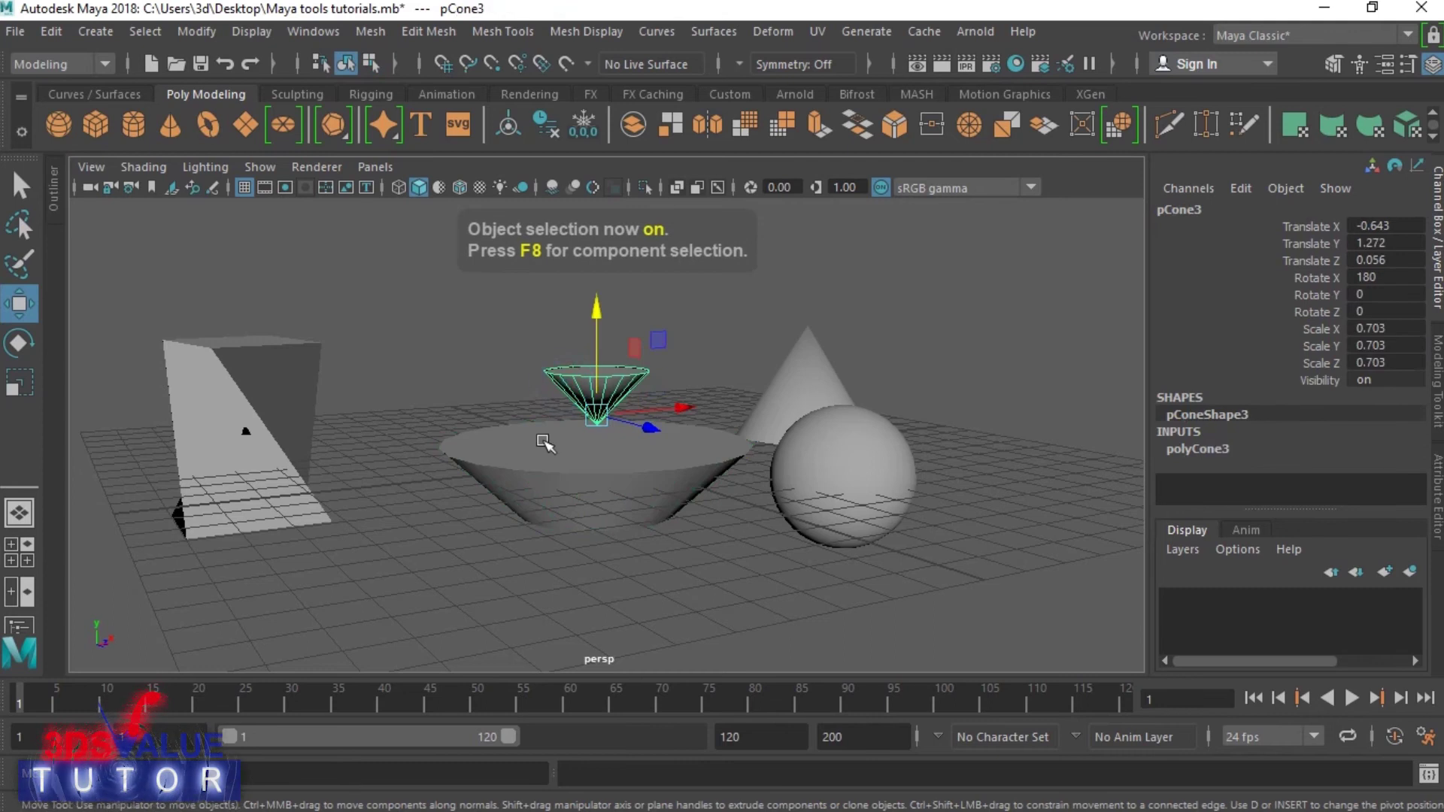
click(543, 442)
click(540, 478)
scroll(520, 537, down, 3)
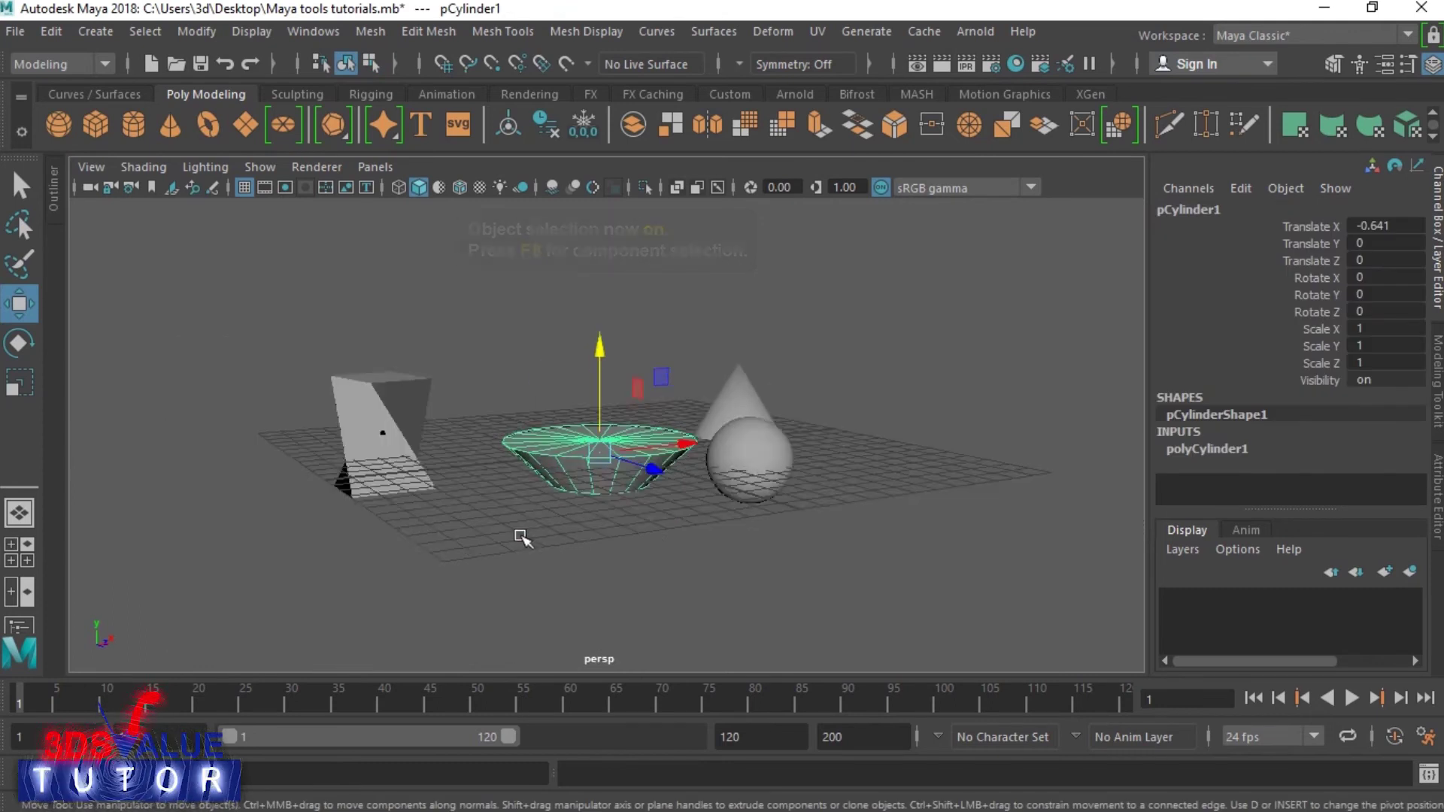
mouse_move(405, 517)
alt+mouse_down()
mouse_move(399, 593)
mouse_move(622, 506)
mouse_move(686, 503)
mouse_move(398, 498)
mouse_move(403, 531)
alt+mouse_up()
click(531, 509)
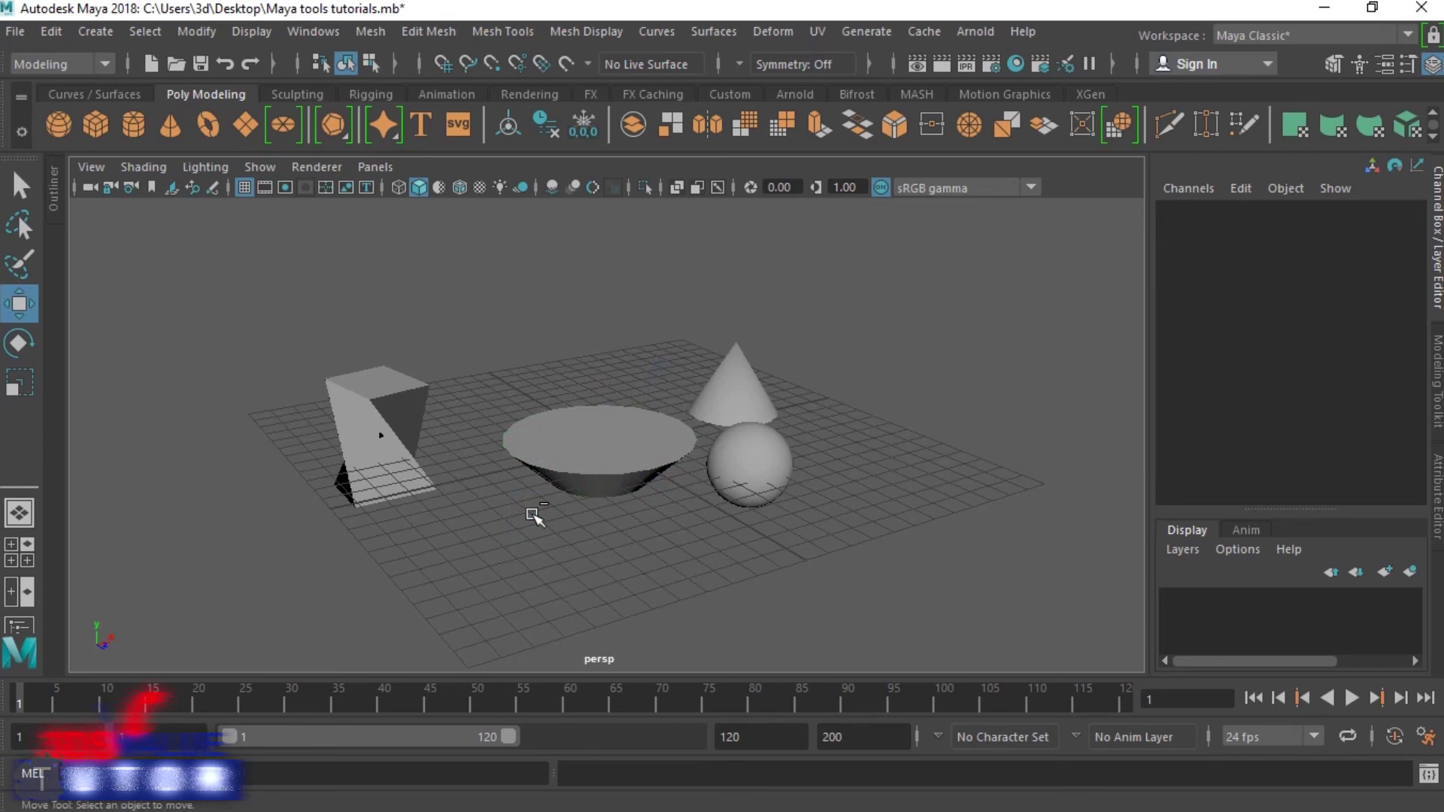
Save the scene, select the flared cylinder, switch it to component selection, and return to object selection.
key(ctrl+s)
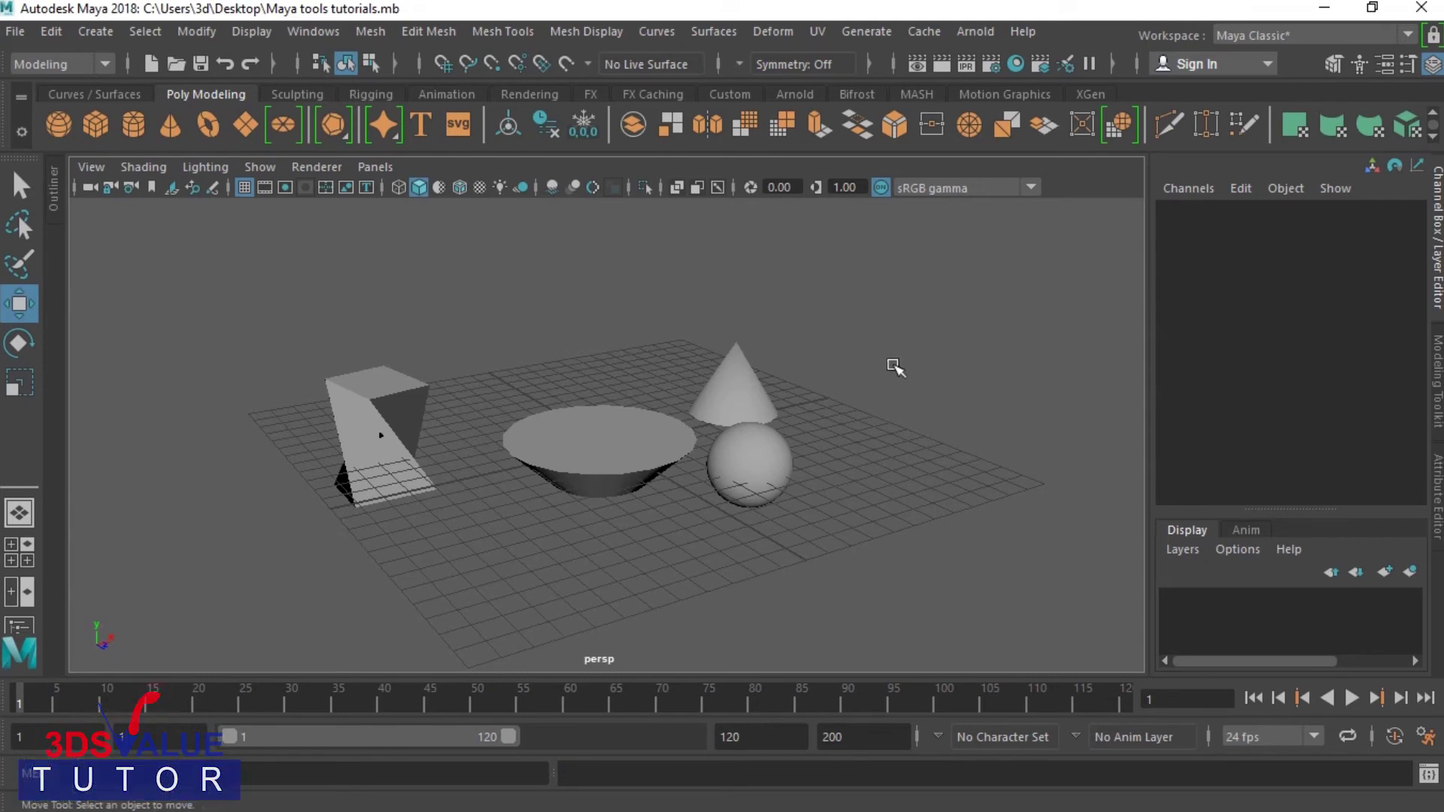
click(669, 464)
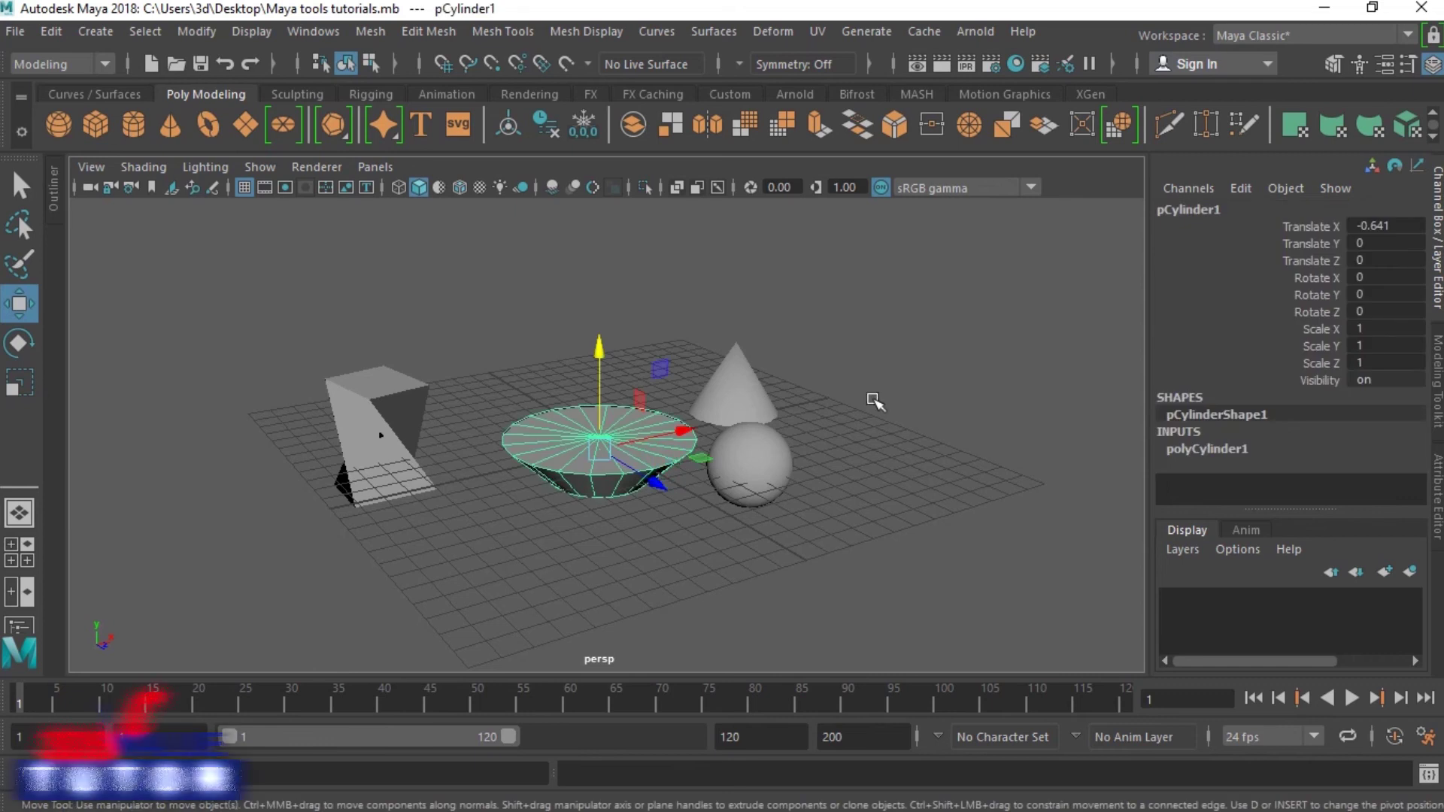
key(F8)
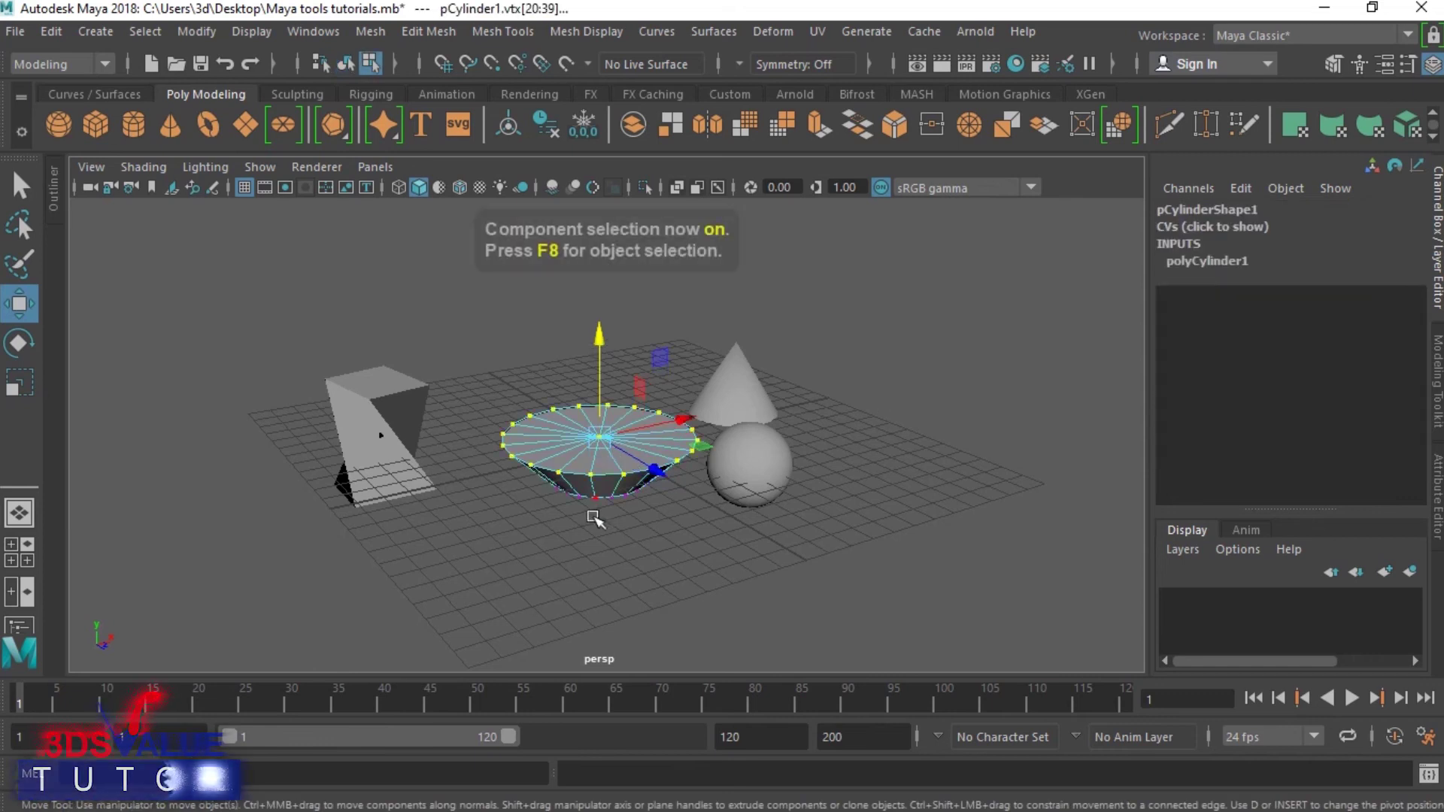
click(601, 553)
key(F8)
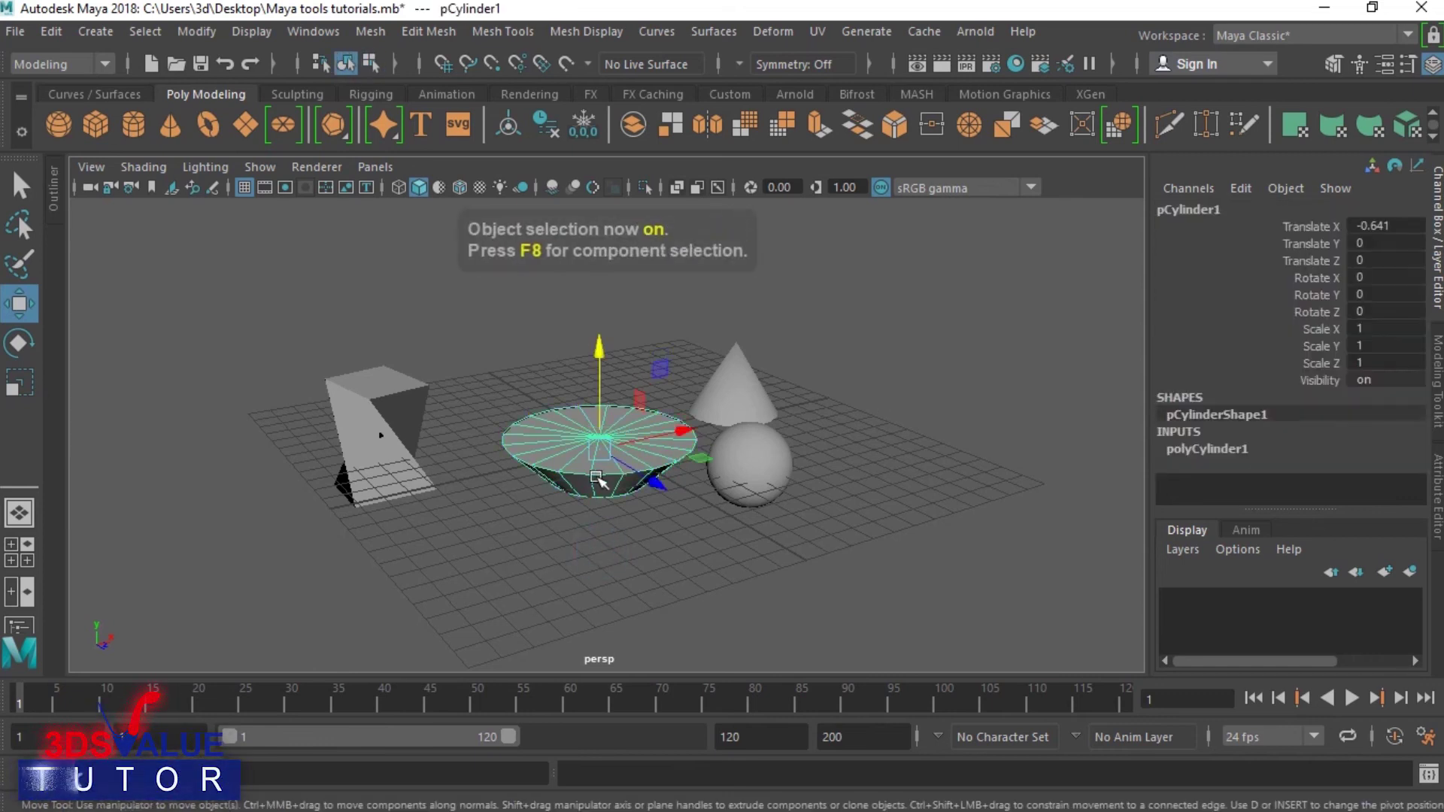
Box-select the flared cylinder's vertices in component selection and clear the selection.
key(F8)
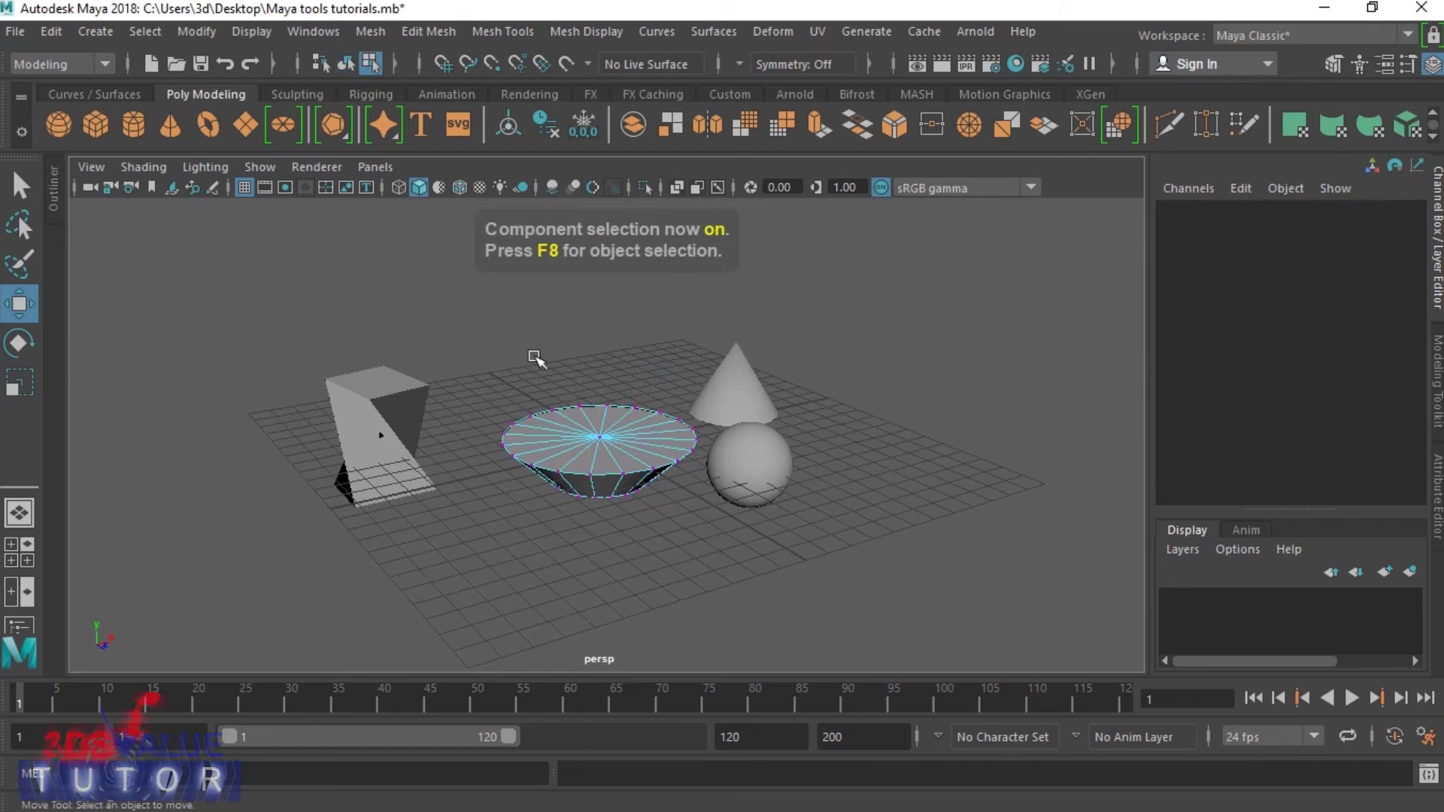
drag(493, 347, 685, 489)
click(678, 591)
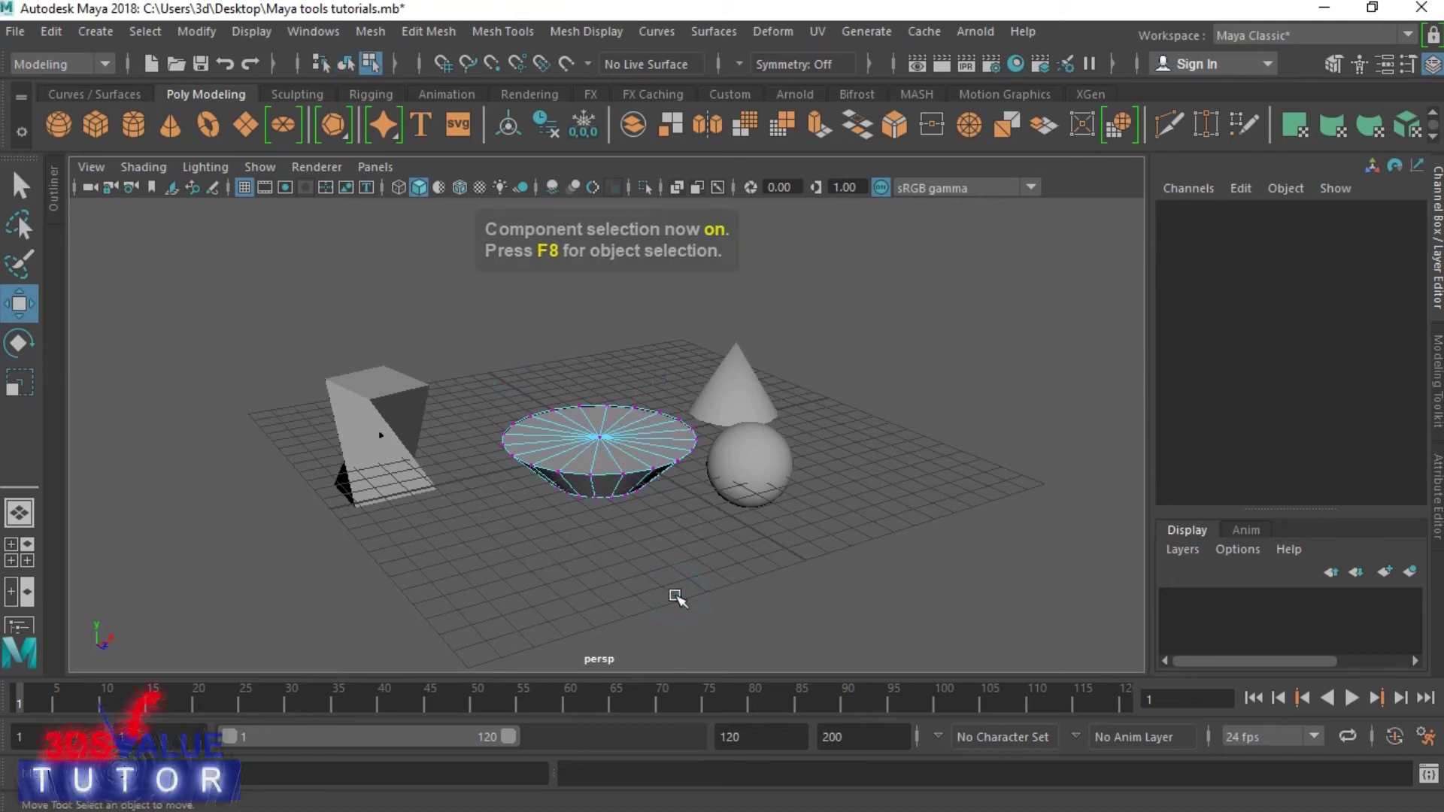
Return to object selection, select the cone and the twisted cube in turn, and switch the cube to component selection.
key(F8)
click(759, 477)
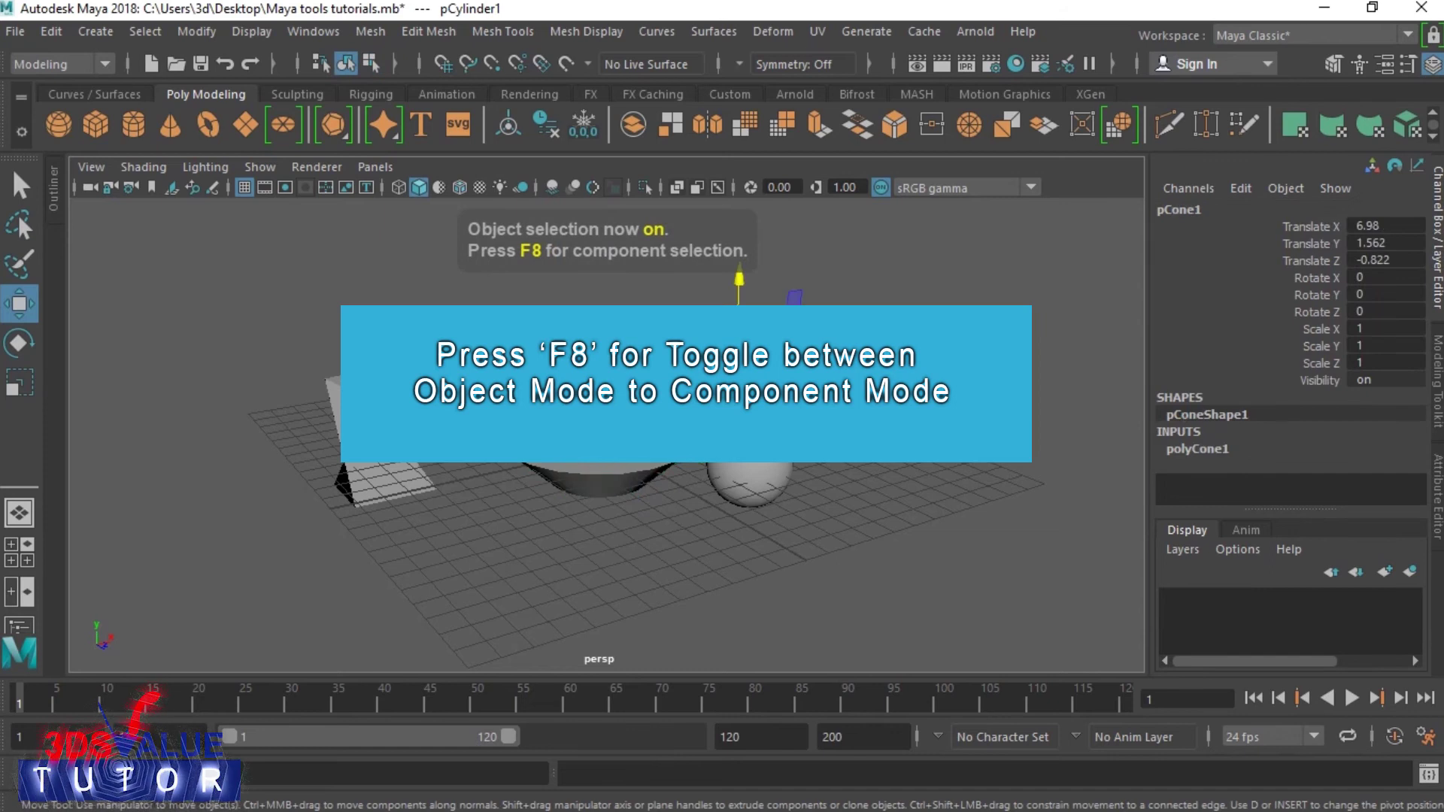
click(421, 481)
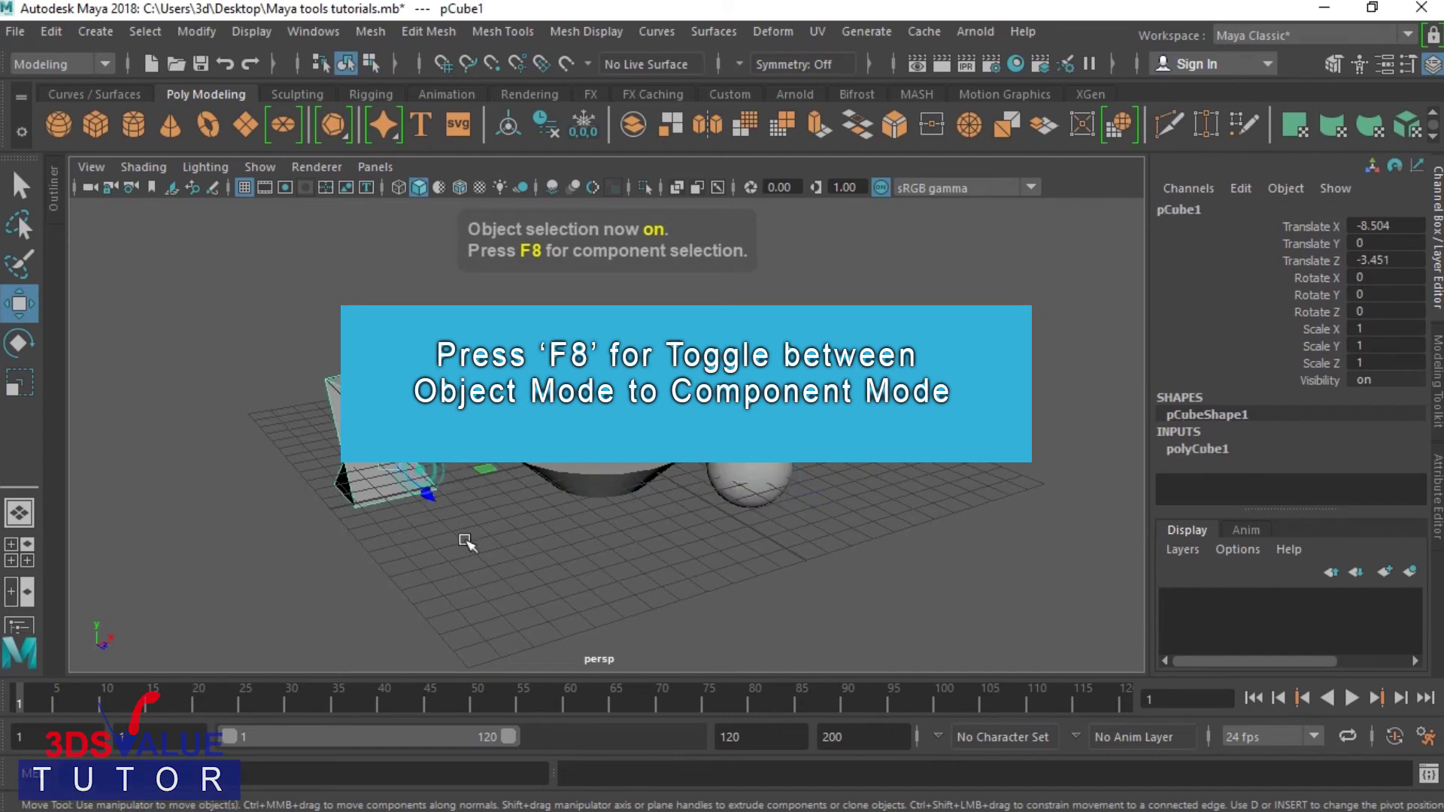
key(F8)
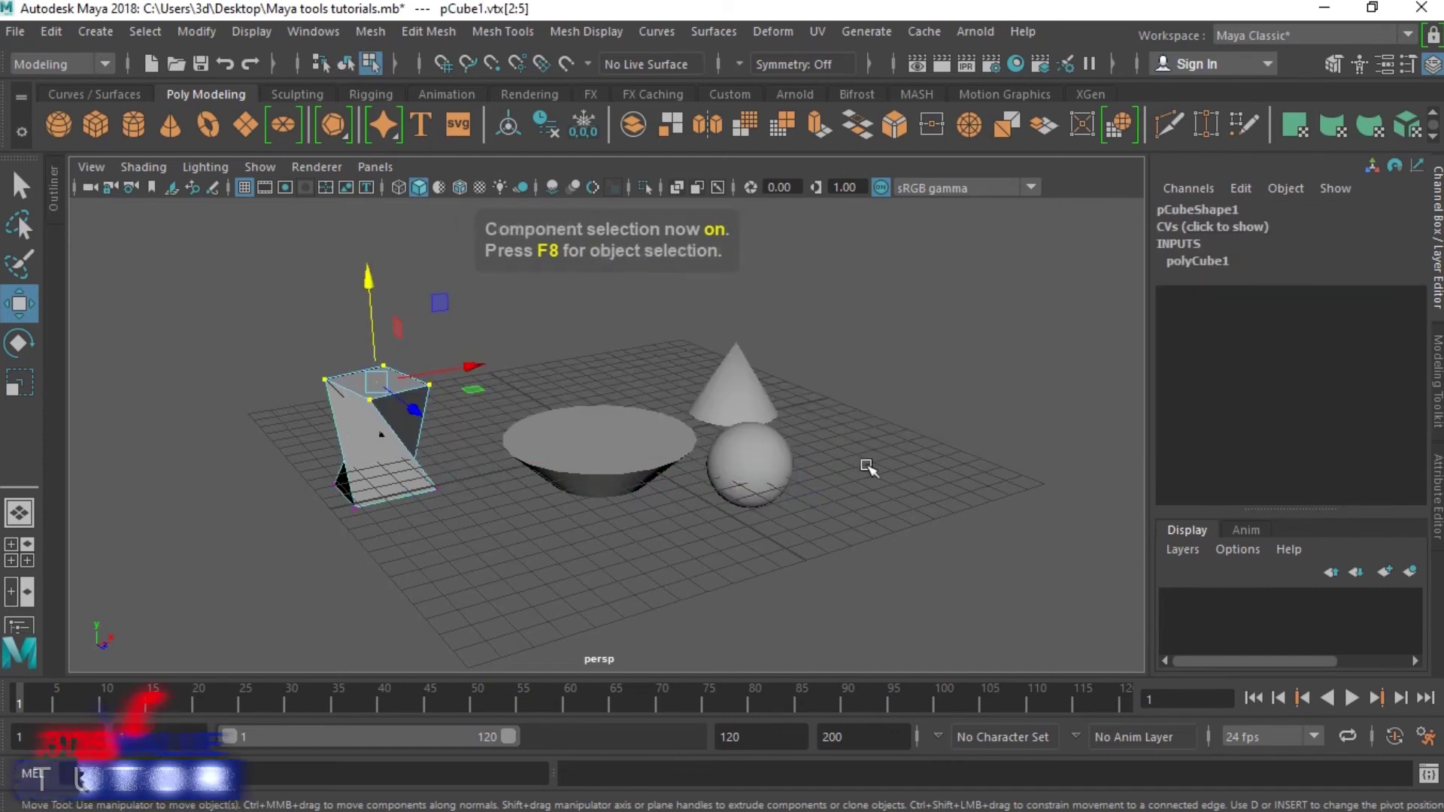
Select the sphere, box-select its vertices in component selection, and clear the vertex selection.
click(771, 462)
drag(940, 371, 722, 599)
click(742, 590)
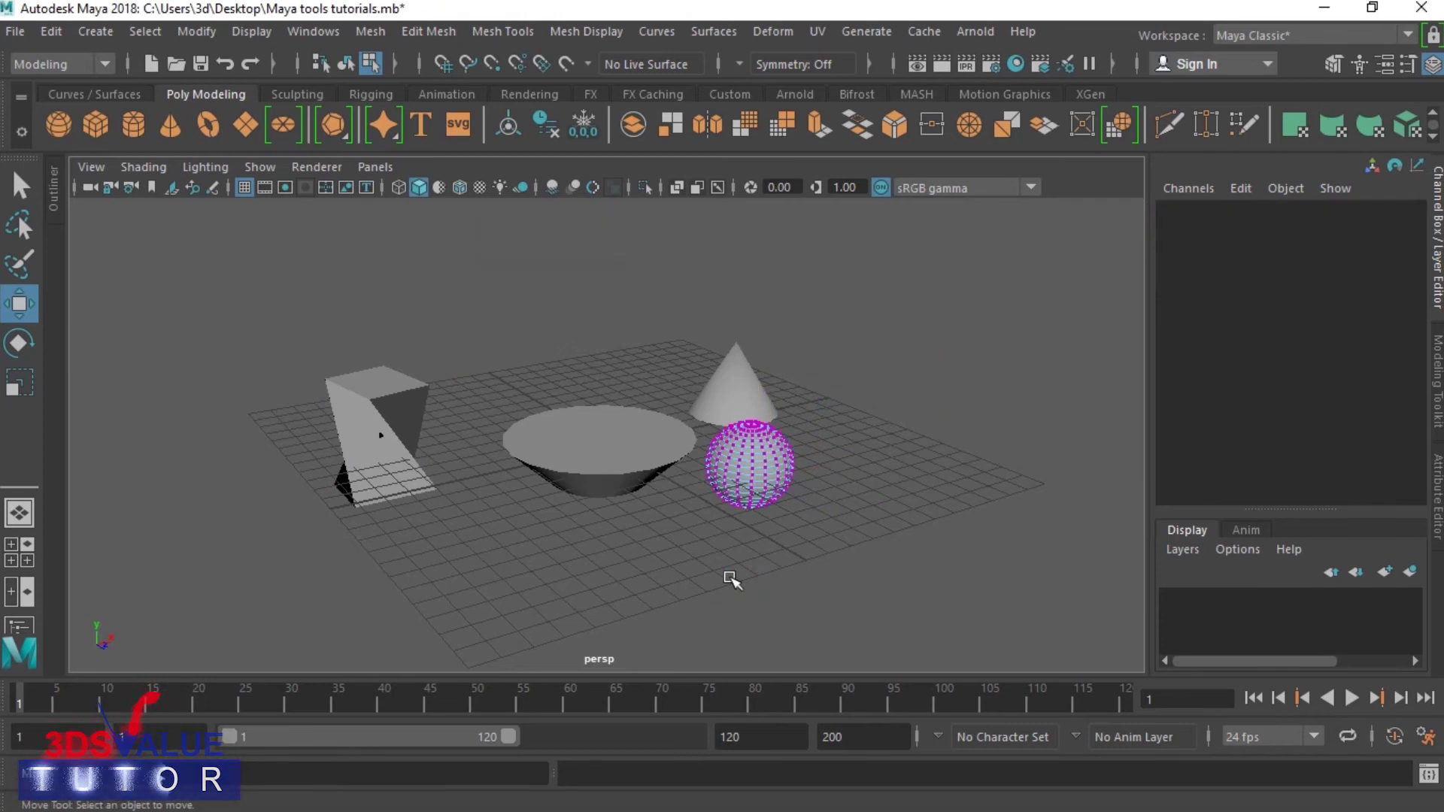
Save the scene, return the sphere to object selection, and deselect it.
key(ctrl+s)
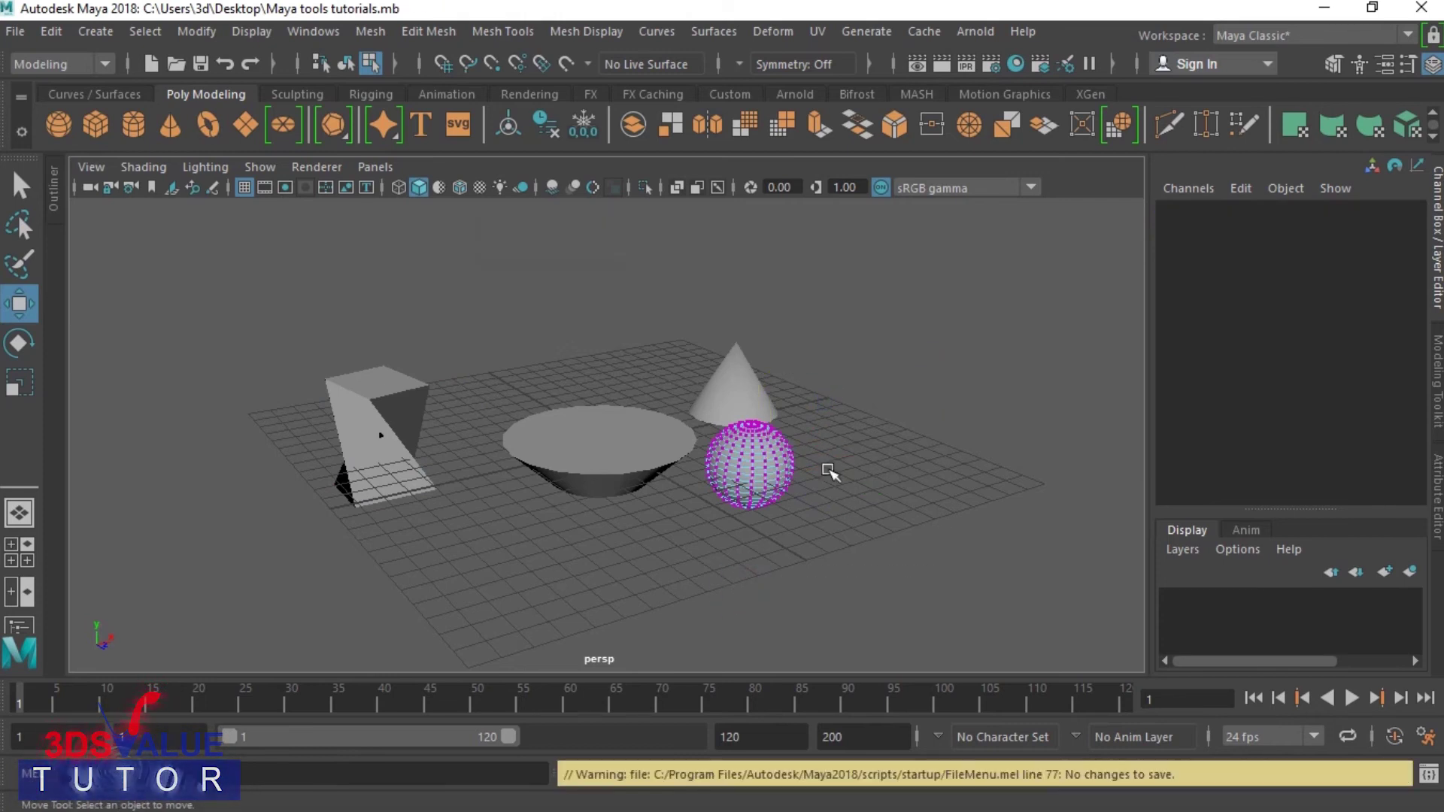
key(F8)
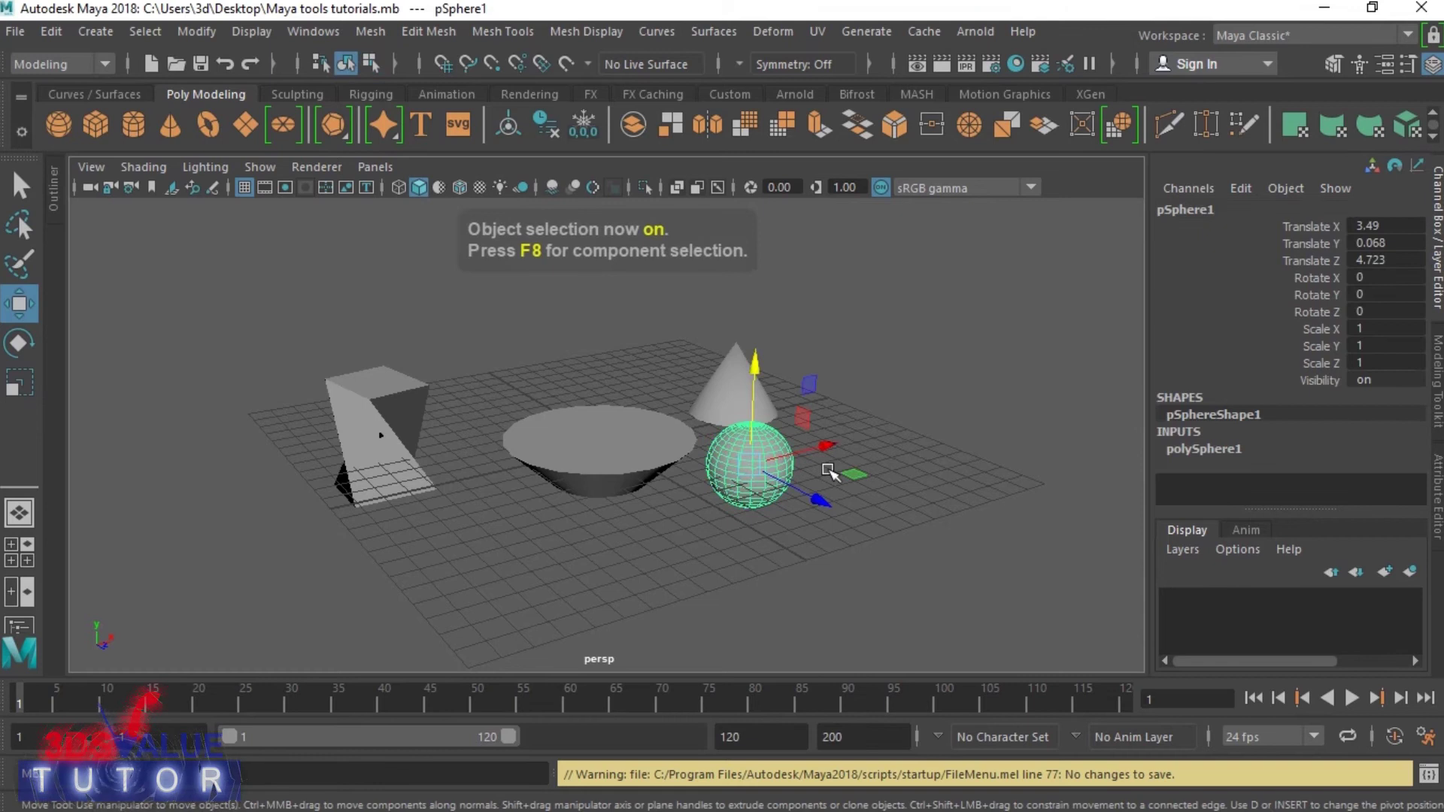
click(541, 548)
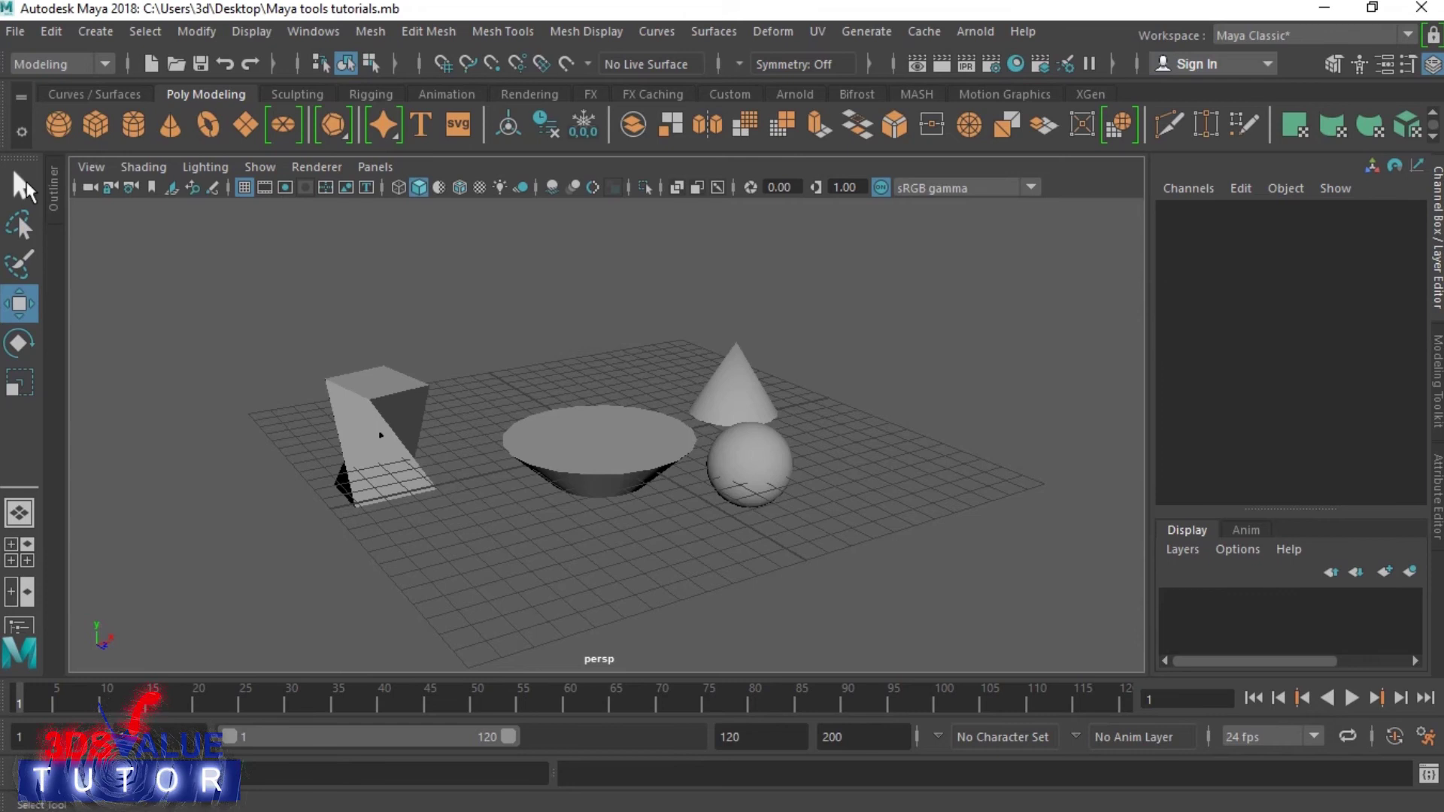
Activate the Select Tool, examine the common selection options in its tool settings, and close them.
click(25, 185)
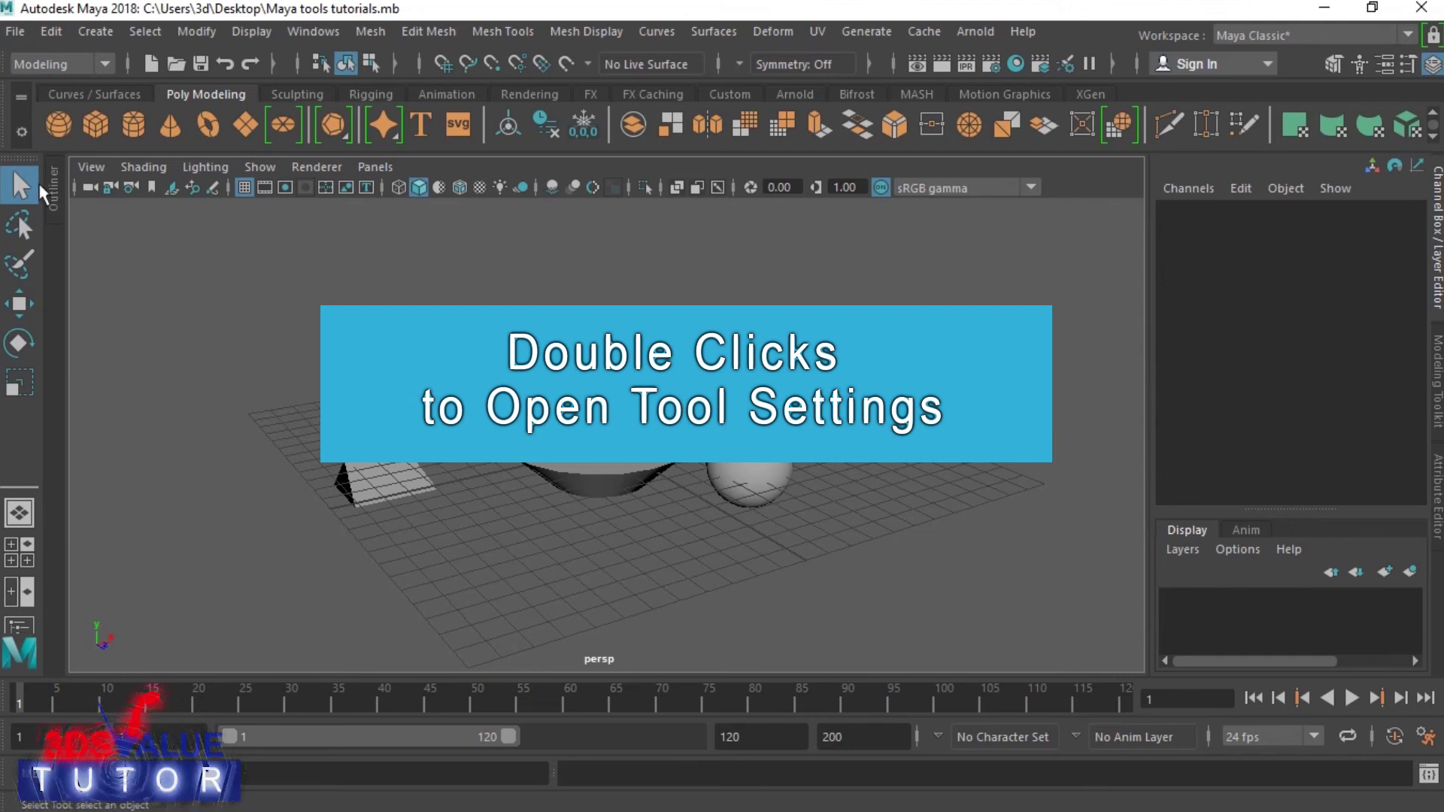
double_click(26, 186)
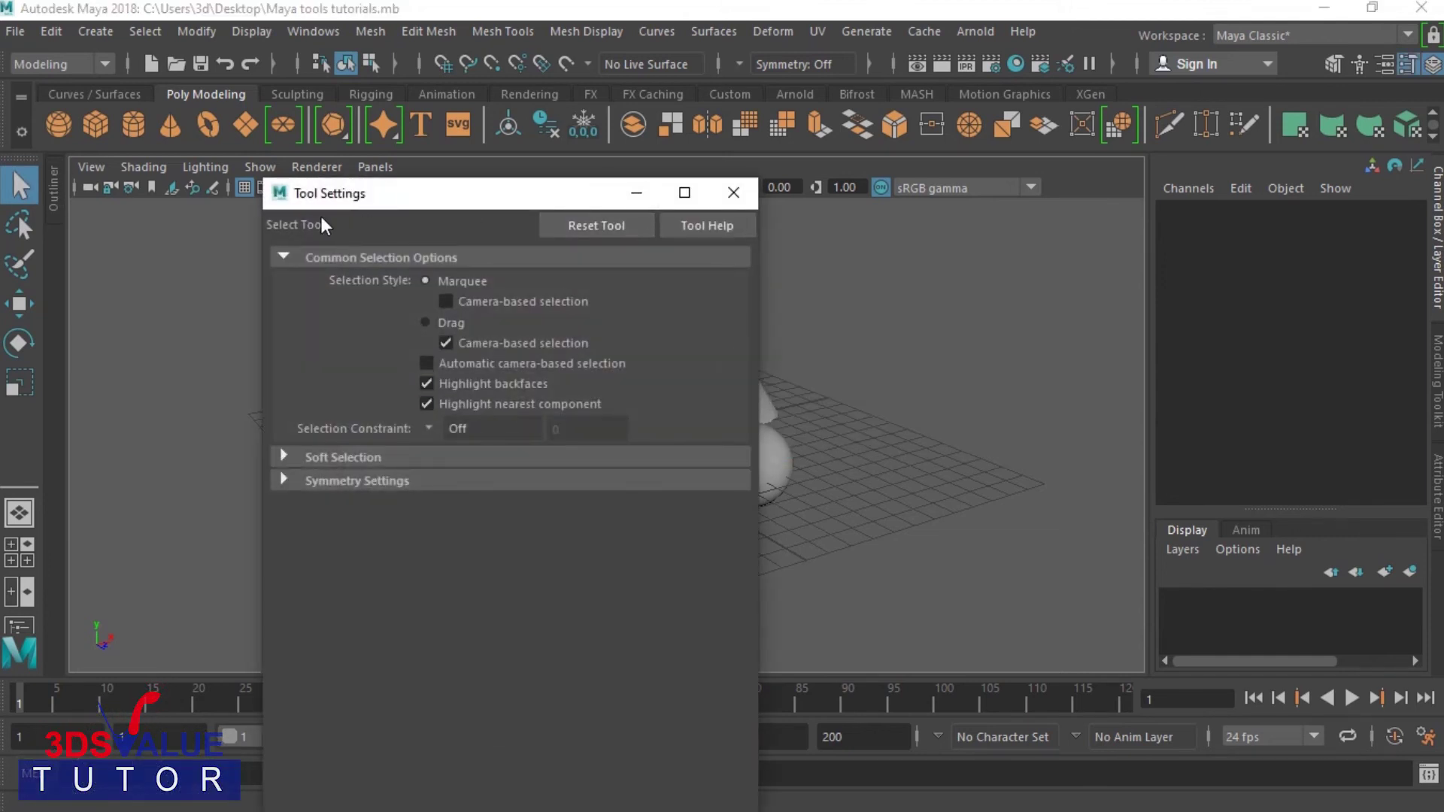
click(741, 192)
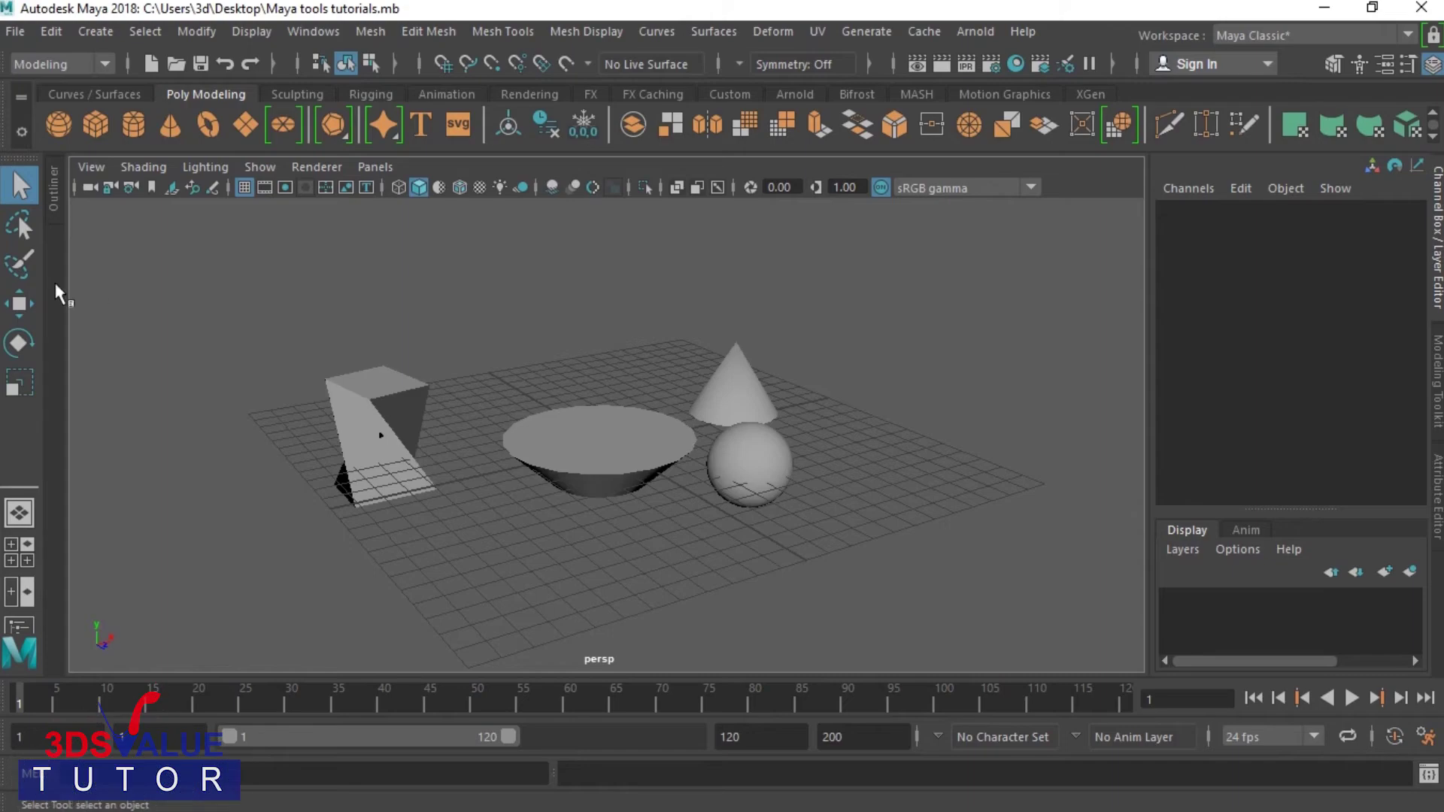
Try switching between the Paint Selection, Move and Rotate tools, and return to the Select Tool.
click(23, 265)
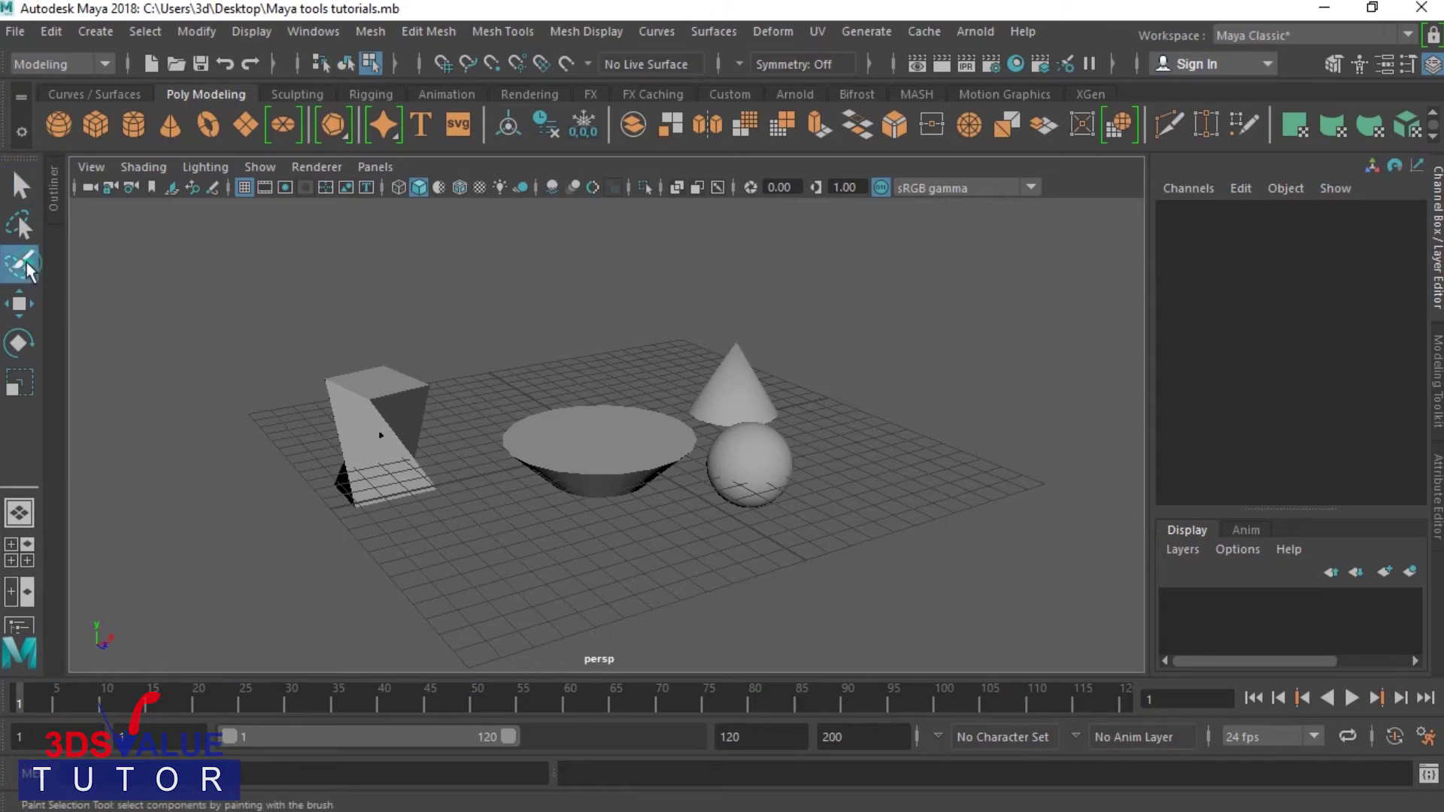
click(18, 343)
click(19, 264)
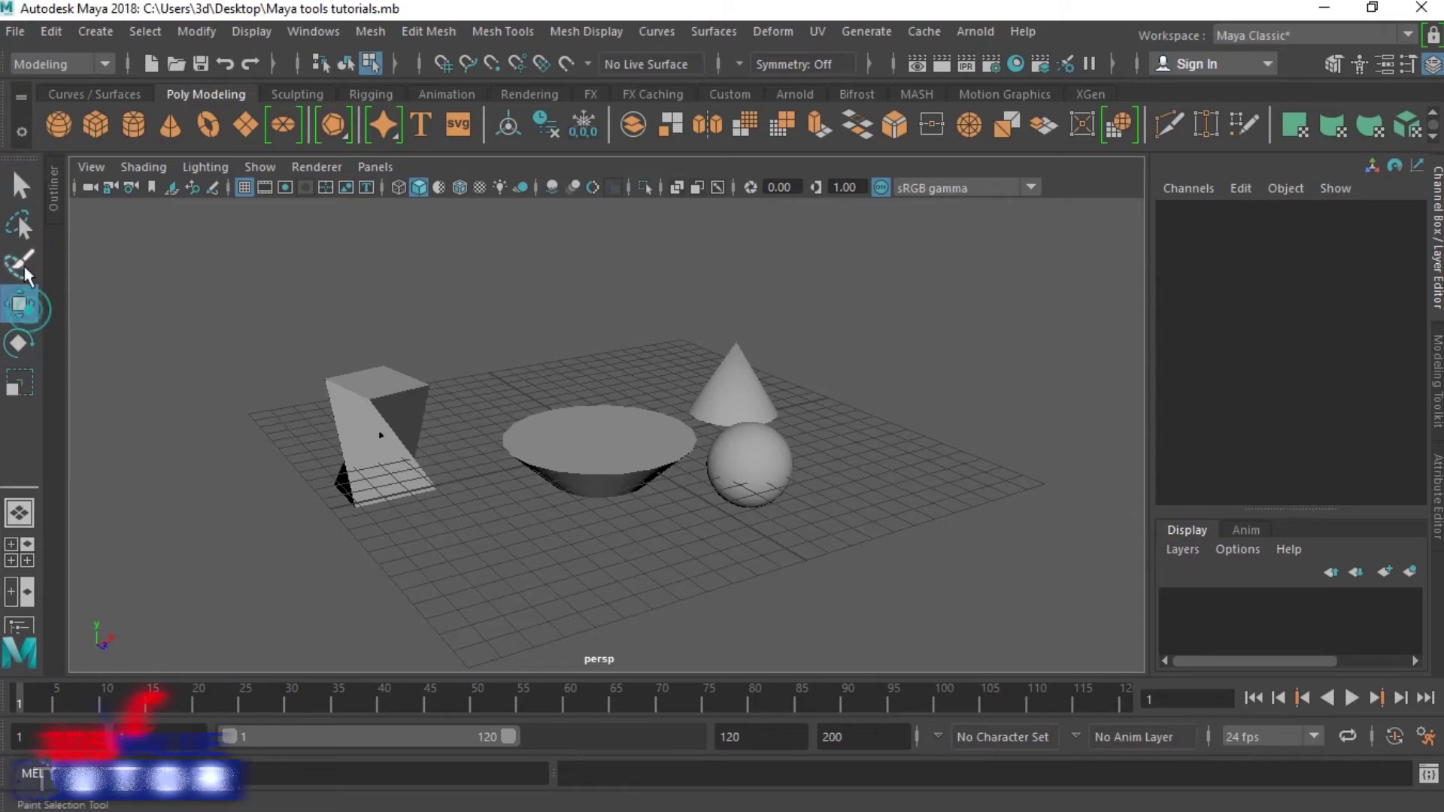
click(19, 343)
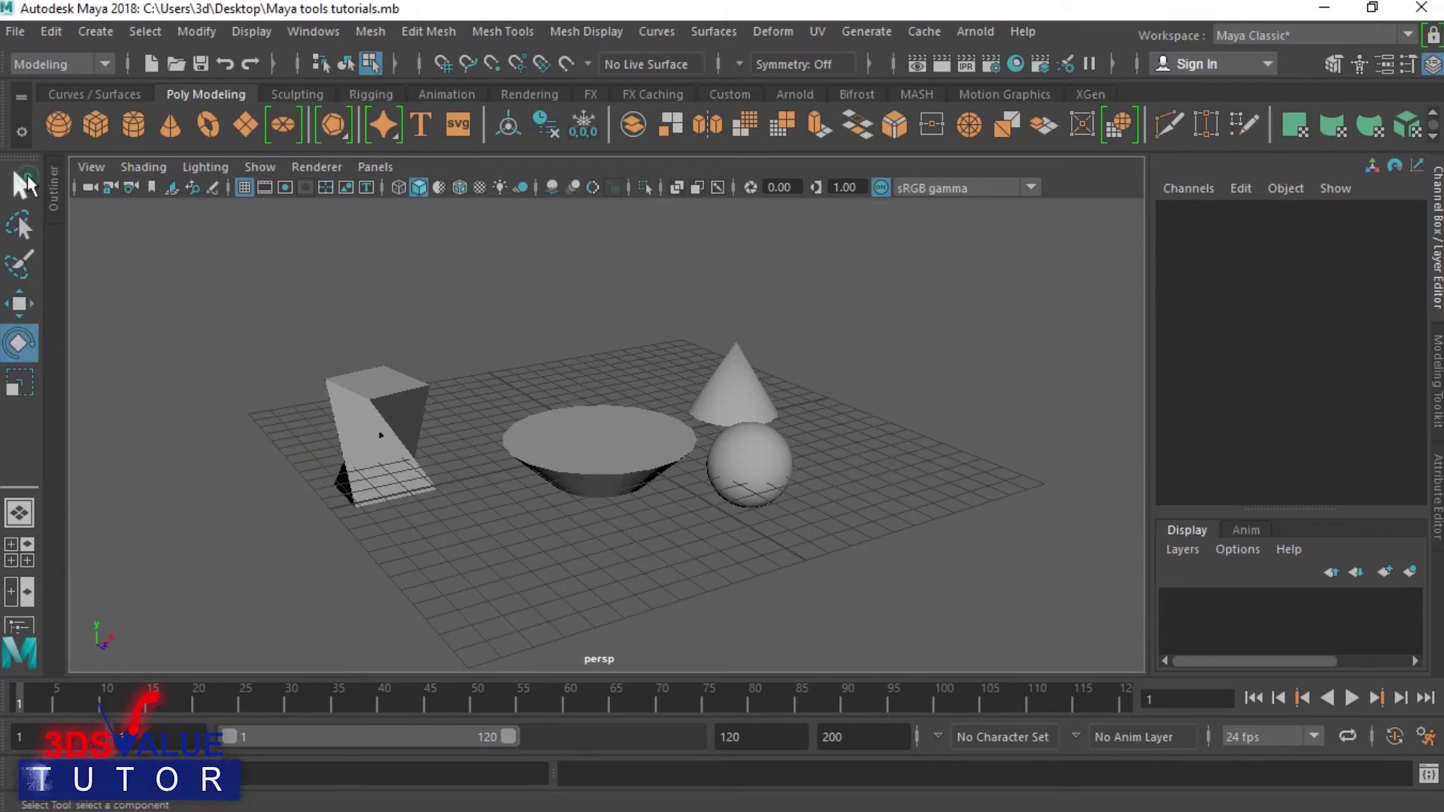
click(25, 183)
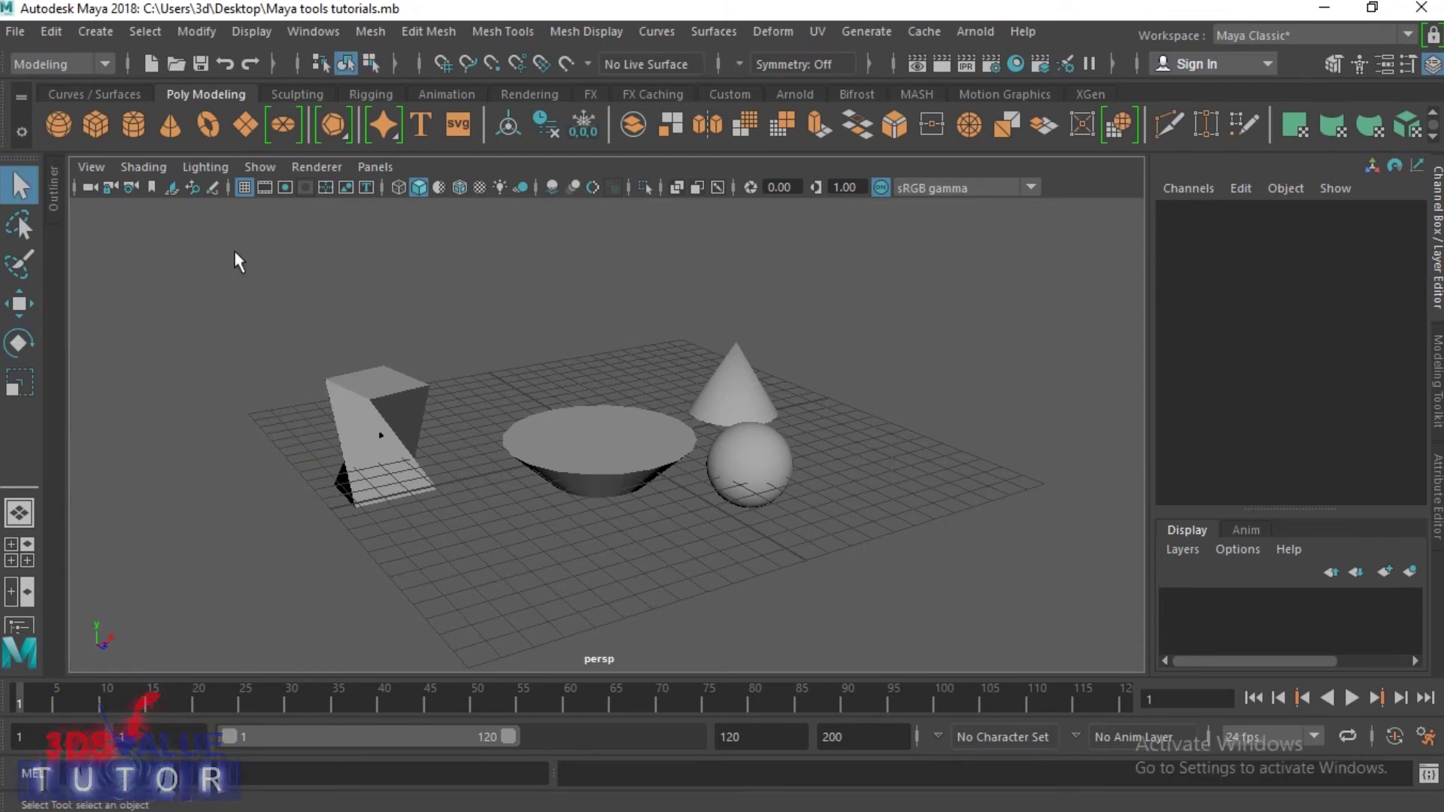
Marquee-select all four objects, marquee-select only the cylinder, cone and sphere, and clear the selection.
drag(233, 252, 760, 543)
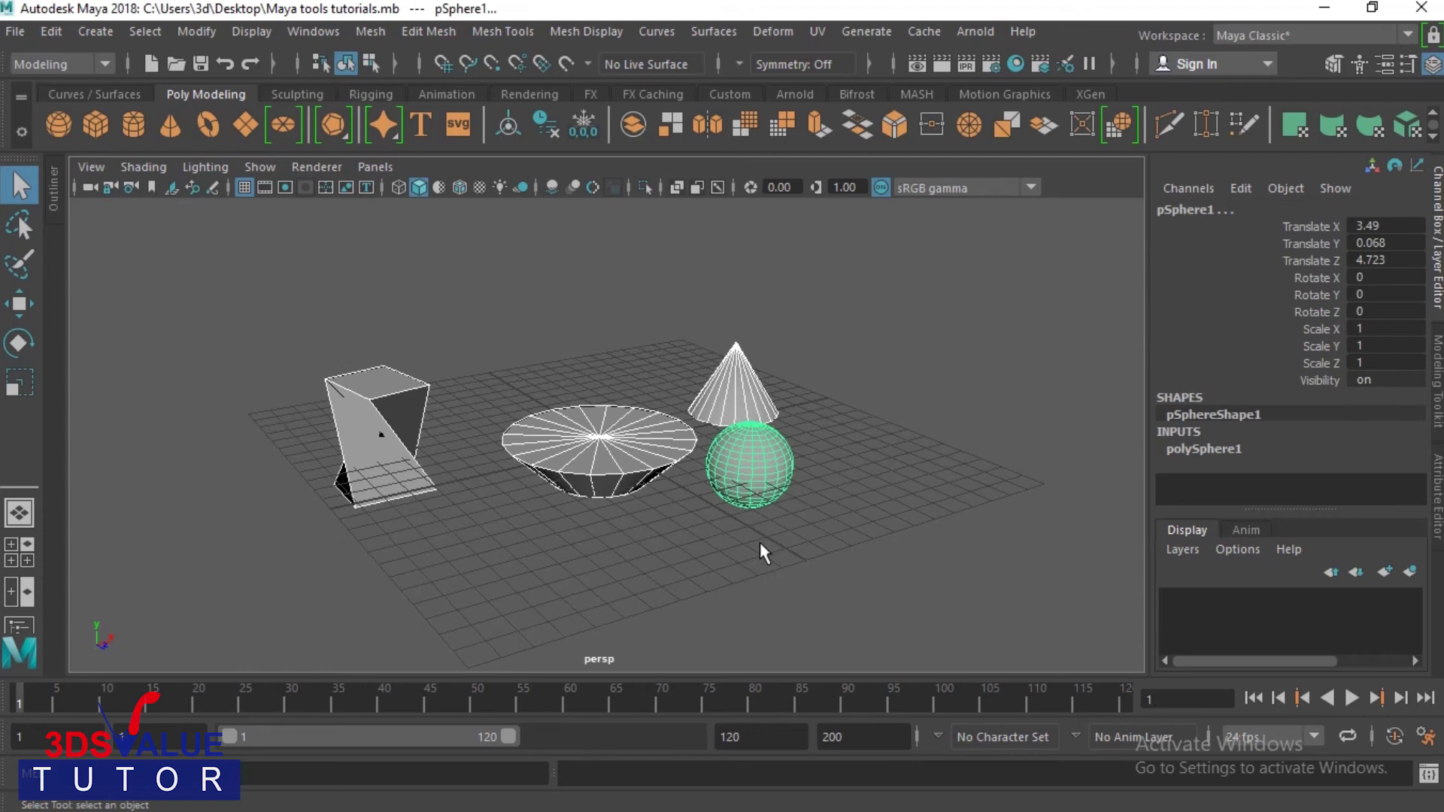
click(855, 449)
drag(918, 268, 500, 555)
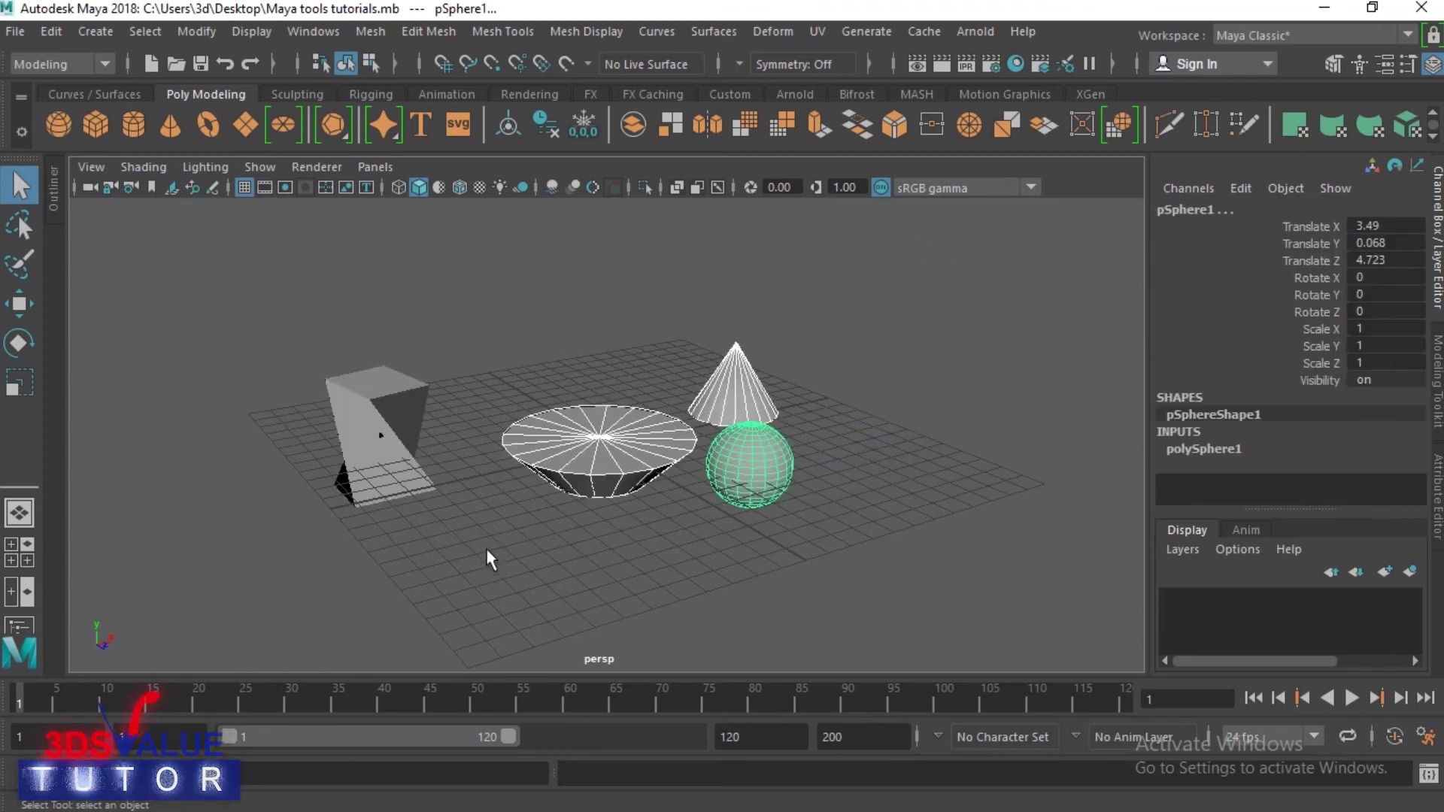
click(485, 556)
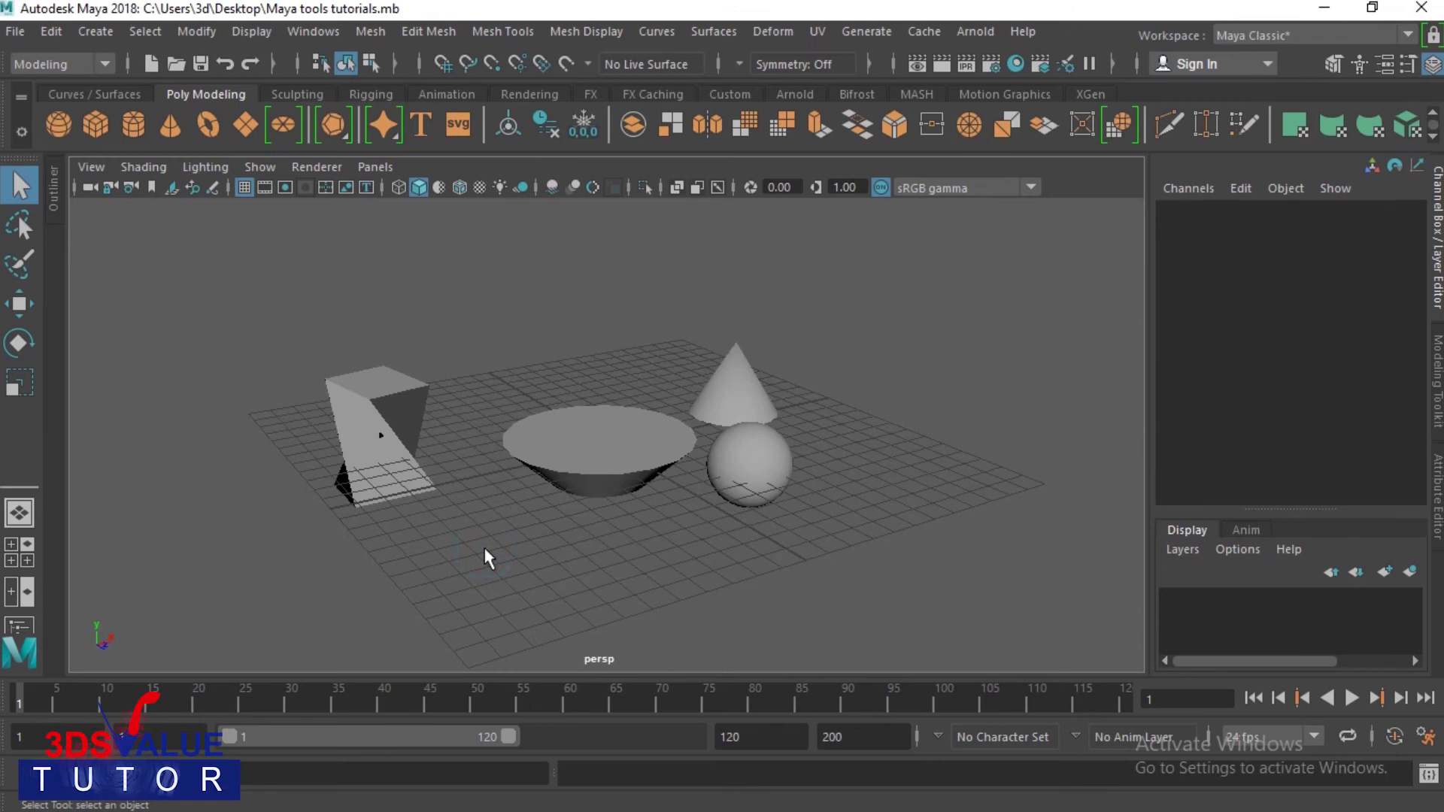
Set the Select Tool's selection style to Drag and test it with area selections over the objects, clearing the selection.
double_click(20, 190)
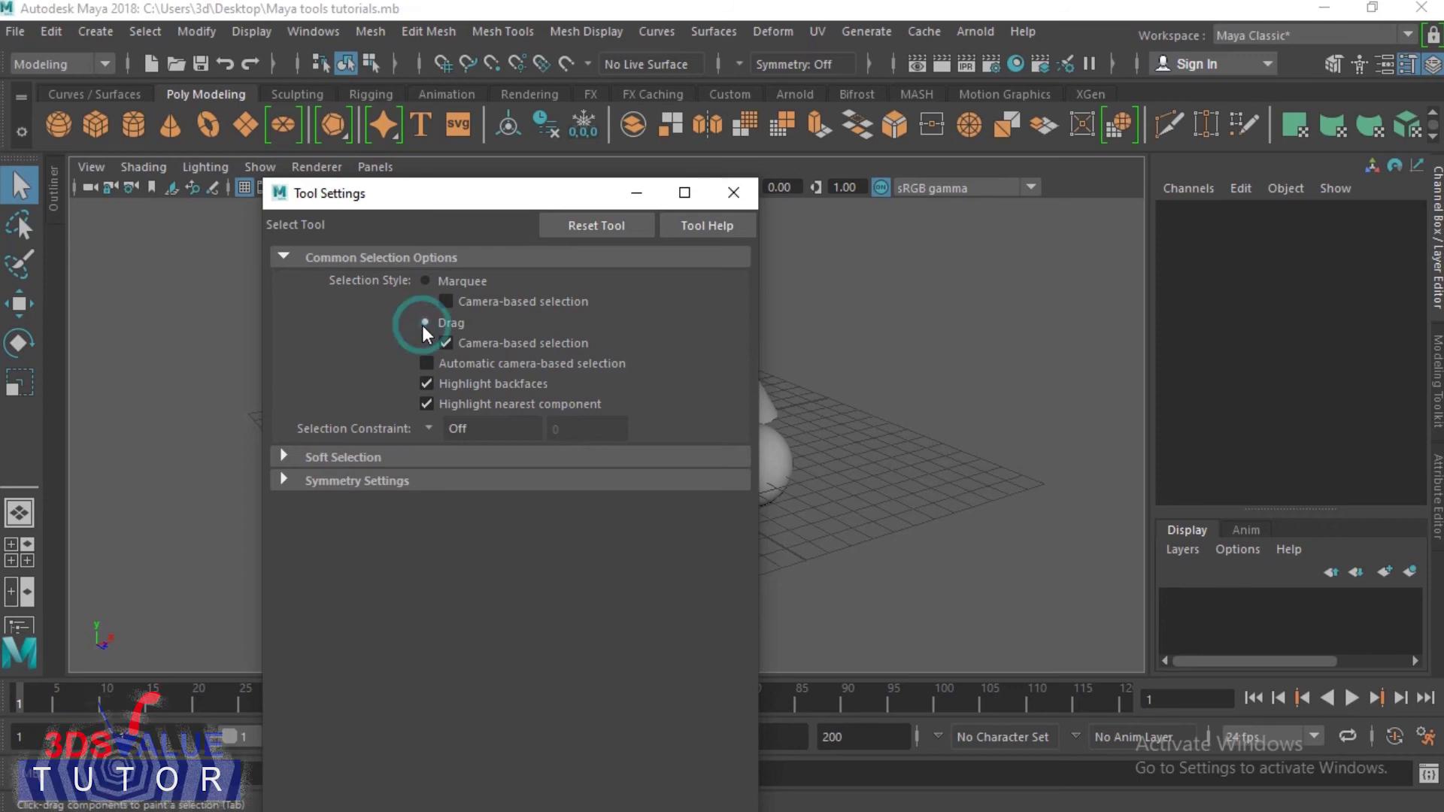
click(734, 194)
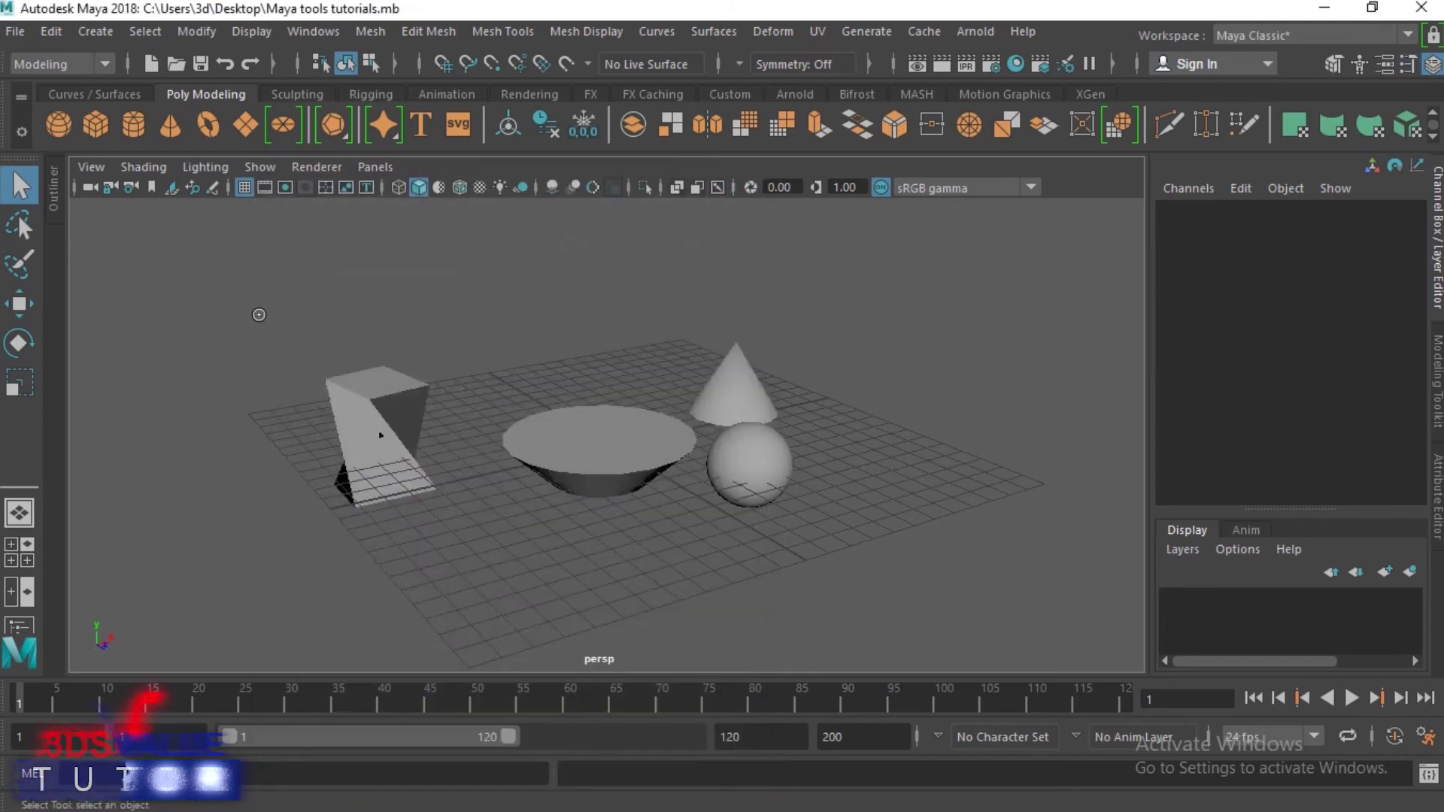
drag(258, 314, 751, 545)
drag(917, 335, 457, 569)
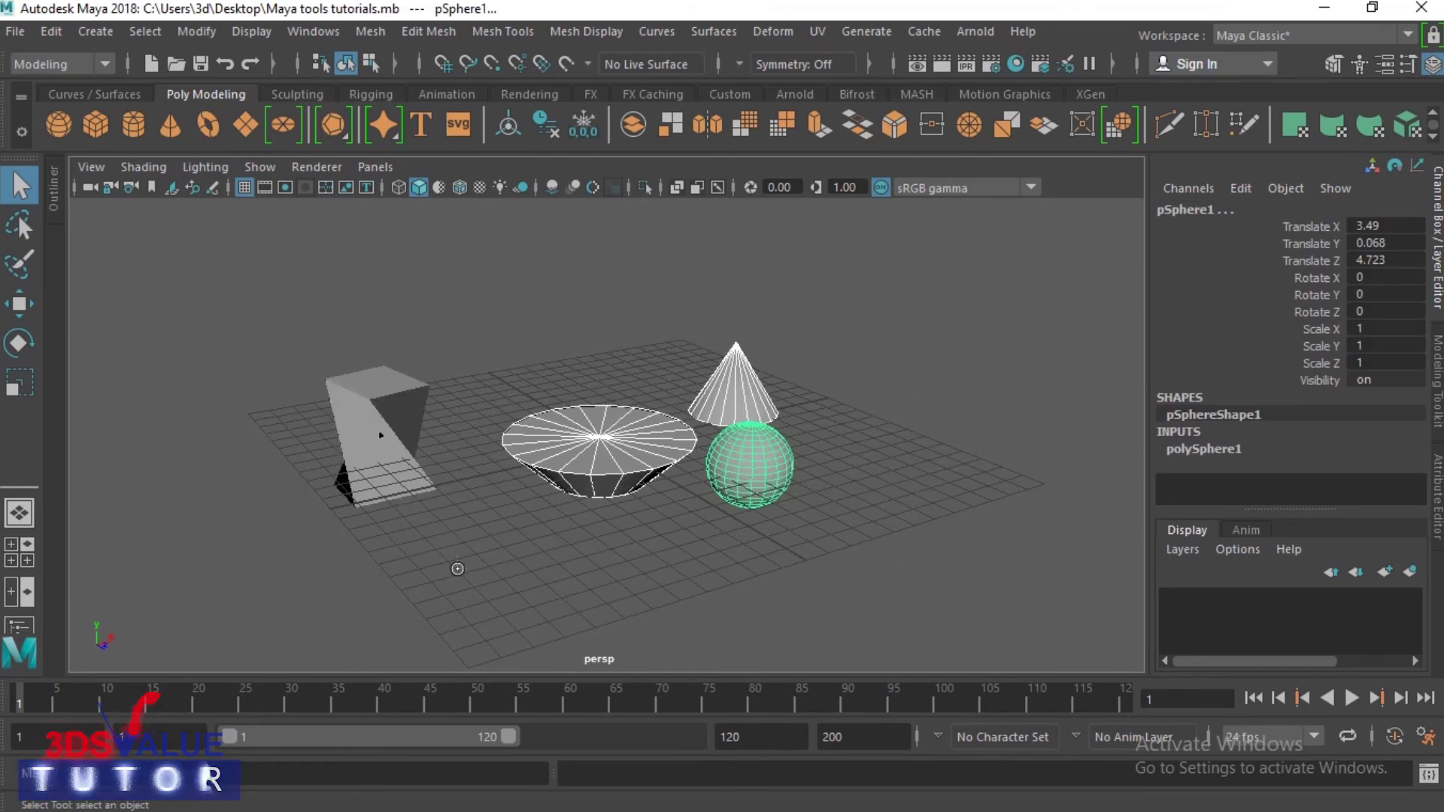
click(457, 568)
drag(335, 324, 500, 541)
click(500, 541)
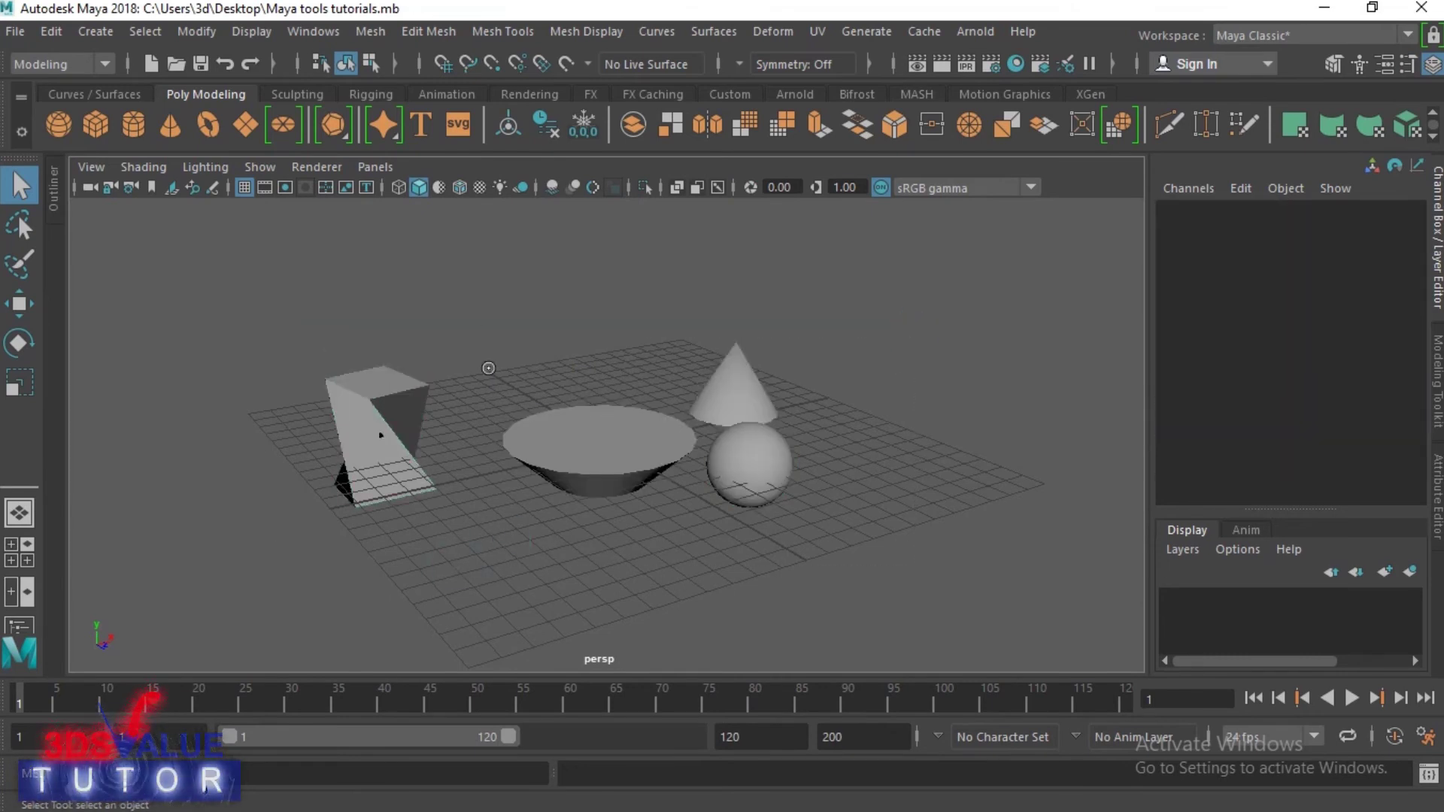
Select the objects one at a time, area-select the cylinder, cone and sphere together, and clear the selection.
drag(568, 425, 500, 343)
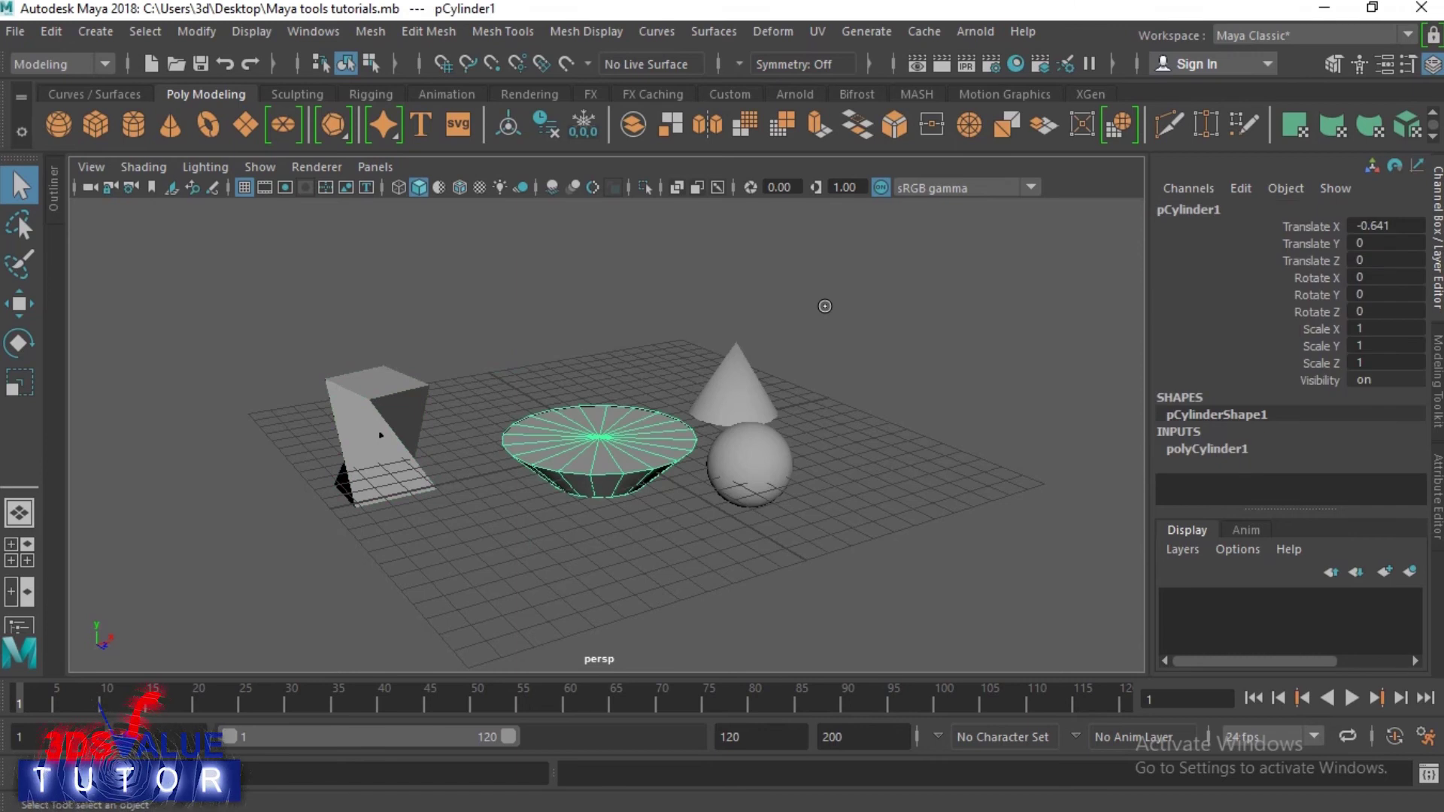
click(717, 406)
click(751, 470)
click(537, 481)
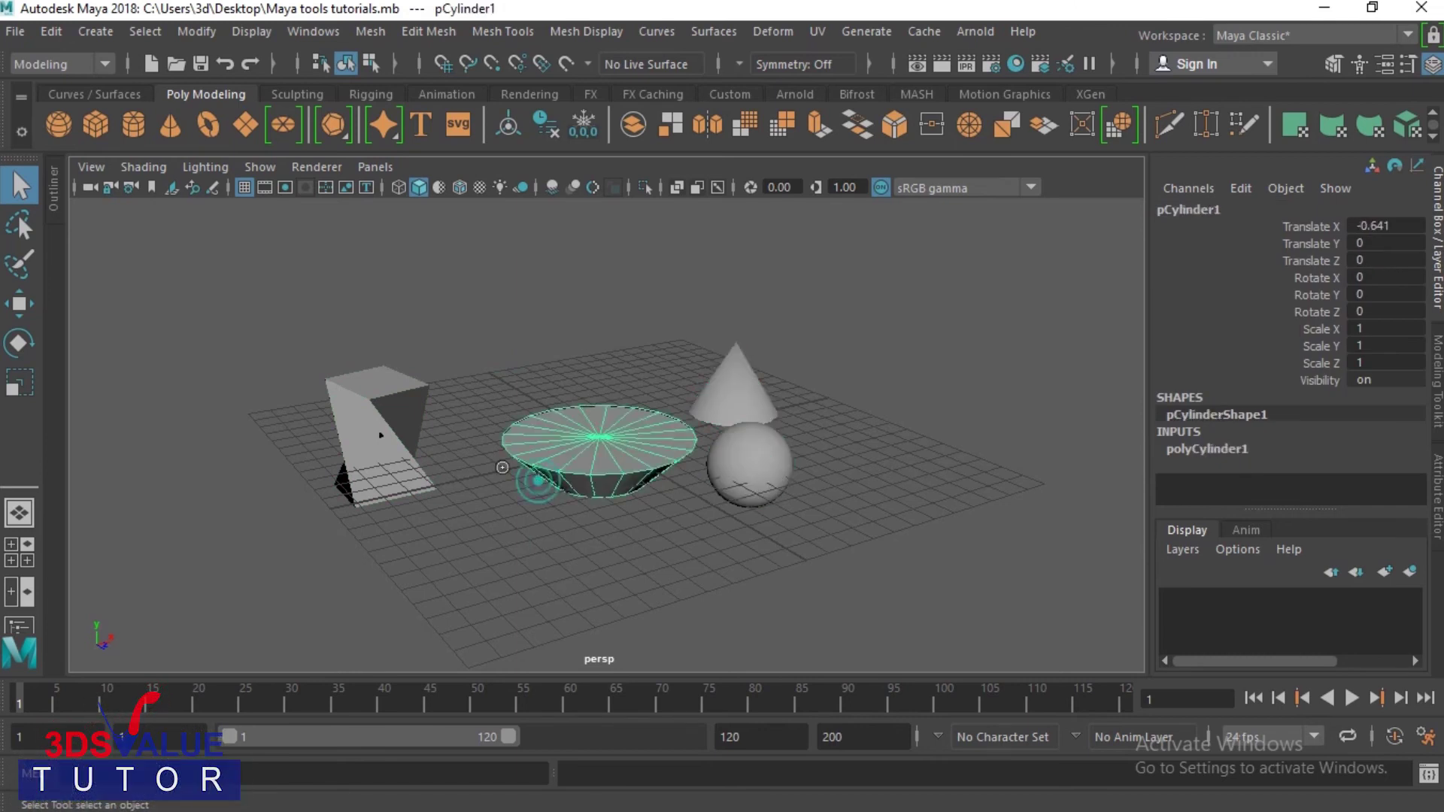
click(384, 428)
drag(822, 300, 503, 558)
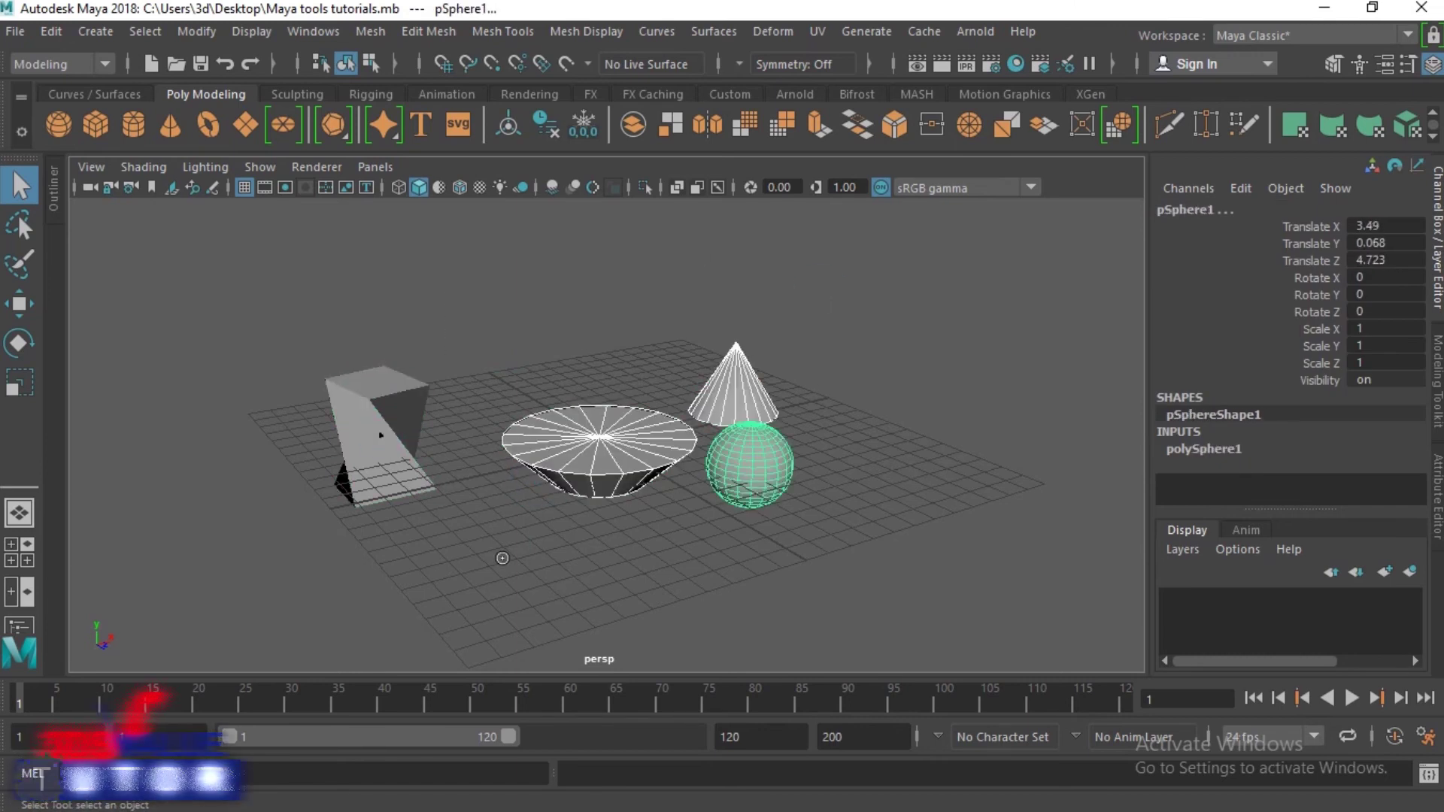
click(502, 558)
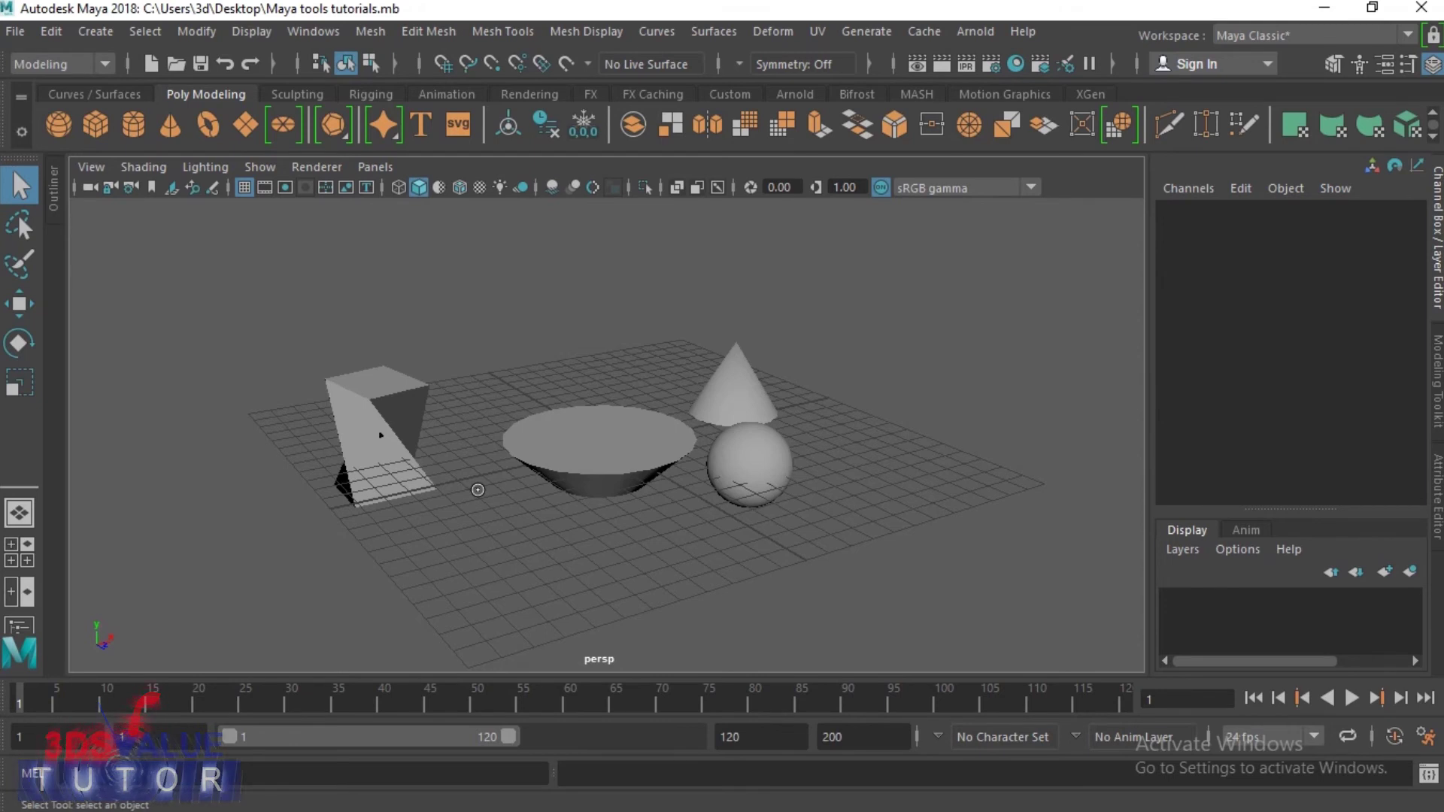
Switch the flared cylinder to vertex selection, paint-select its vertices with the Drag selection style, and deselect them.
key(F8)
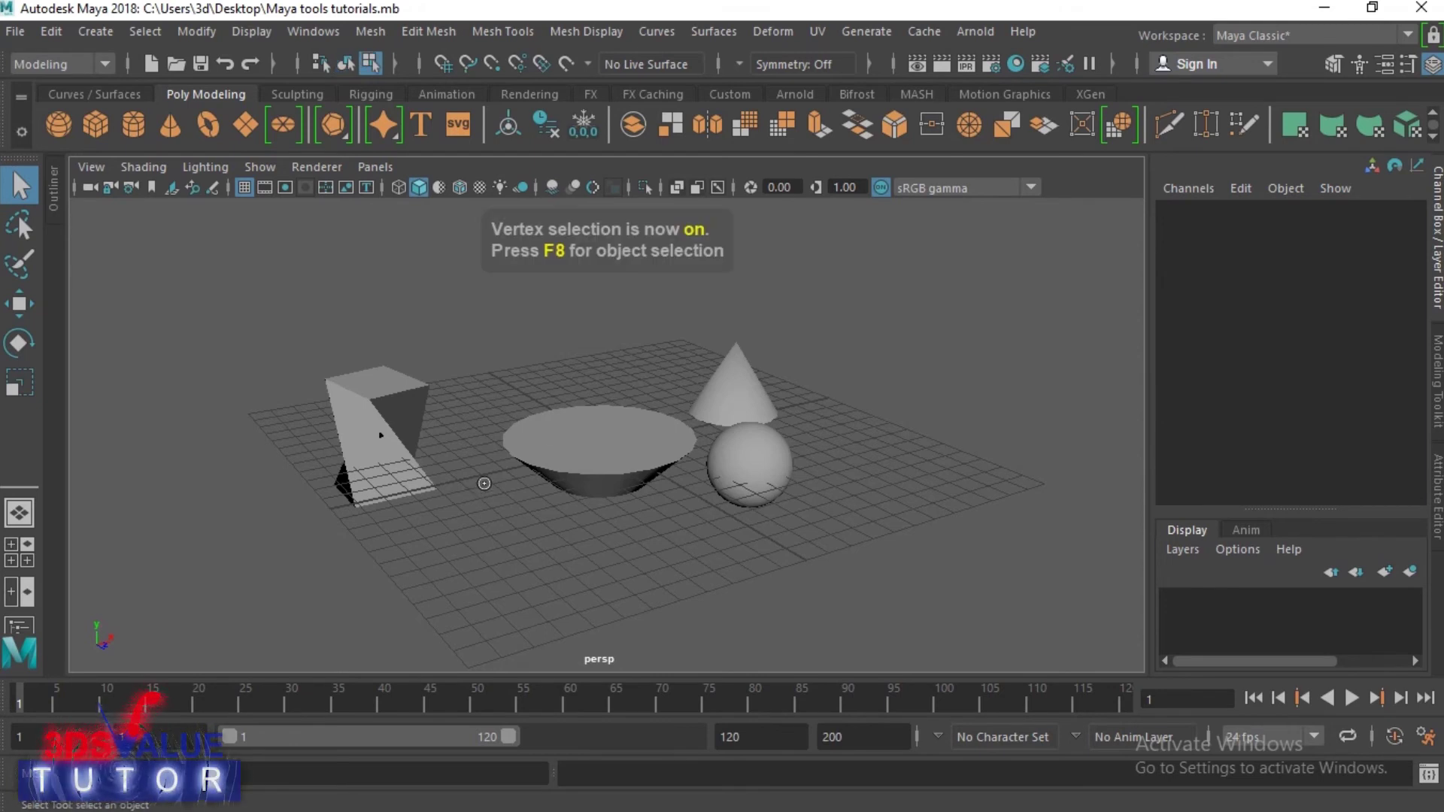
click(549, 432)
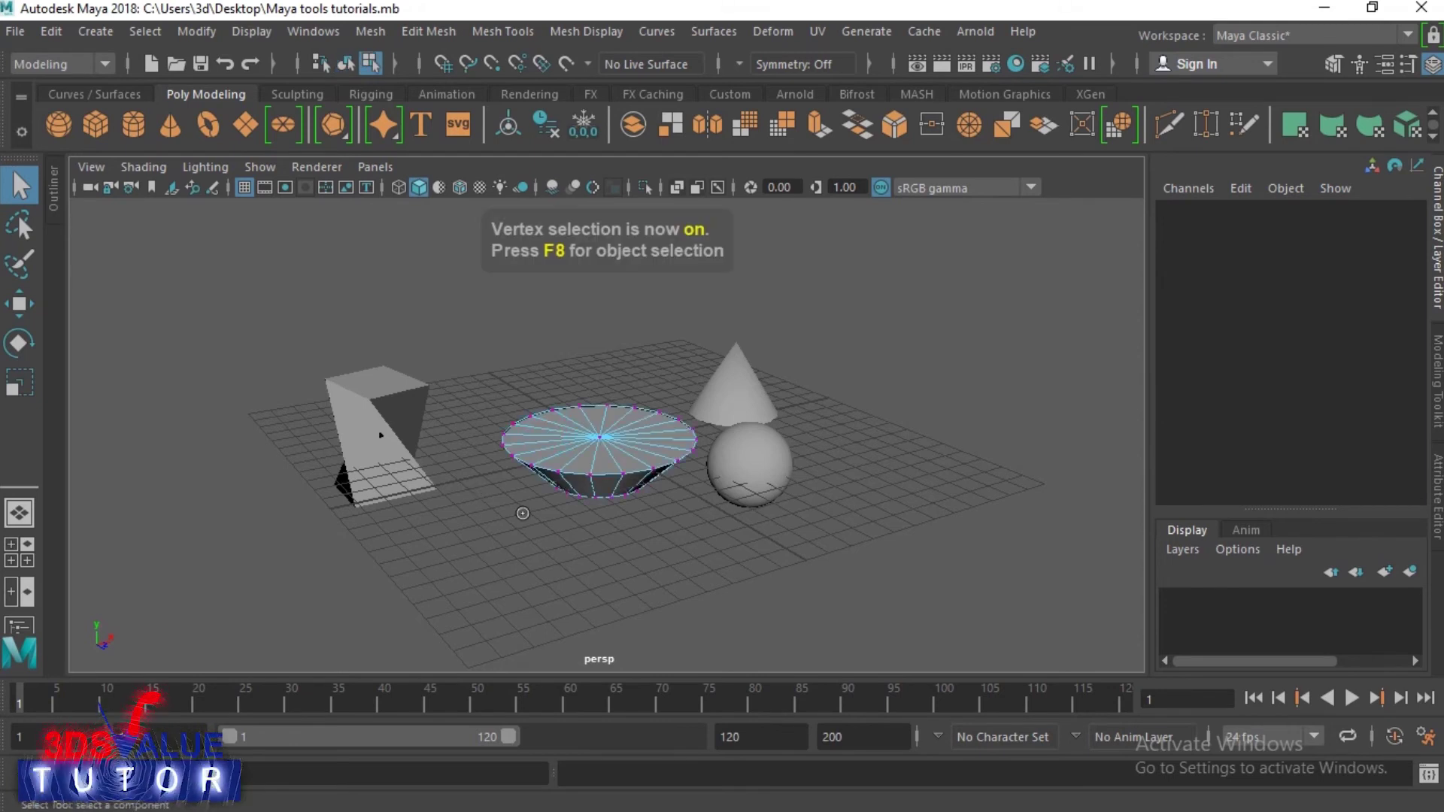
click(458, 343)
mouse_move(530, 415)
mouse_down()
mouse_move(679, 422)
mouse_move(681, 458)
mouse_move(596, 460)
mouse_move(615, 431)
mouse_move(548, 435)
mouse_move(546, 457)
mouse_move(648, 480)
mouse_move(576, 497)
mouse_move(599, 495)
mouse_move(549, 485)
mouse_move(506, 409)
mouse_move(603, 443)
mouse_move(555, 477)
mouse_up()
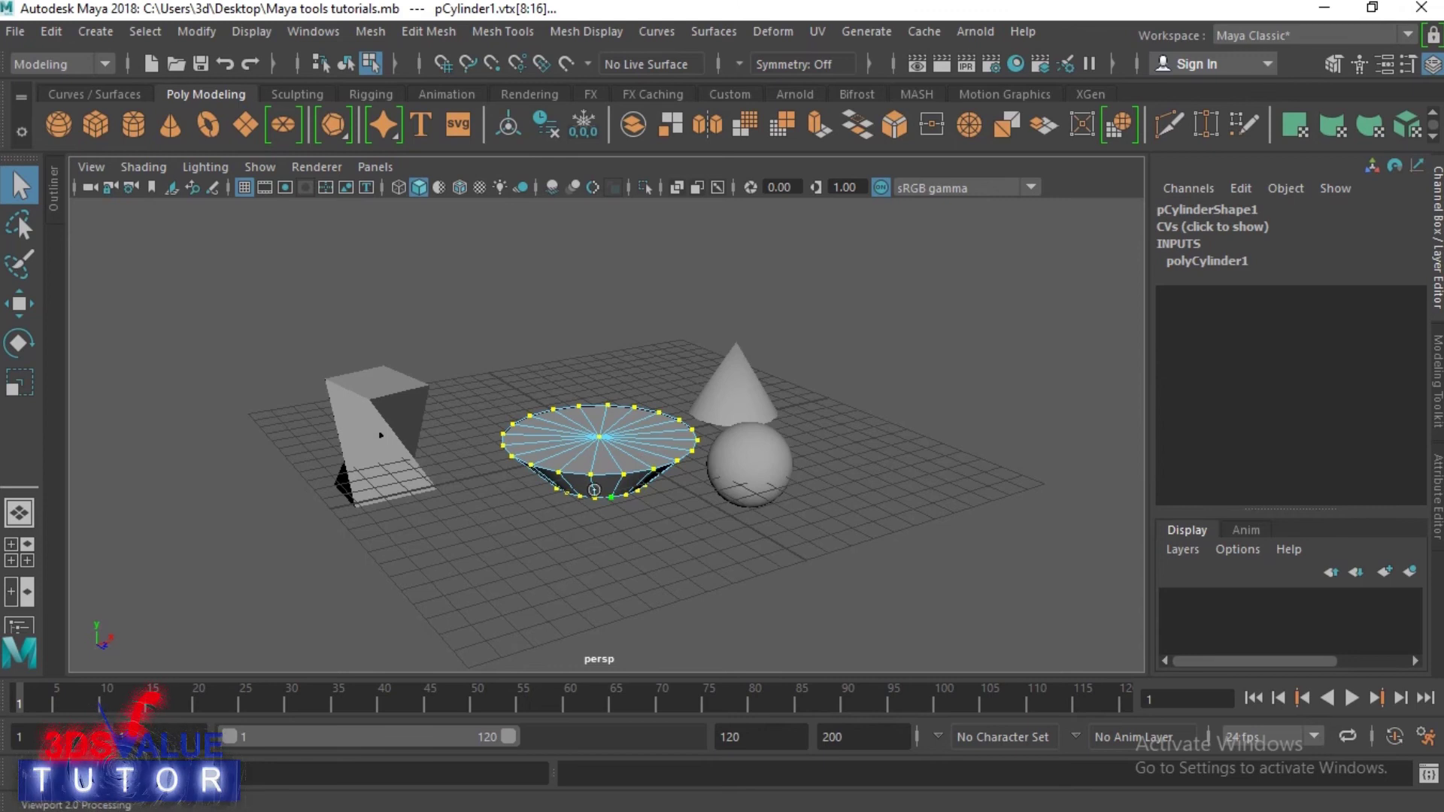
click(508, 351)
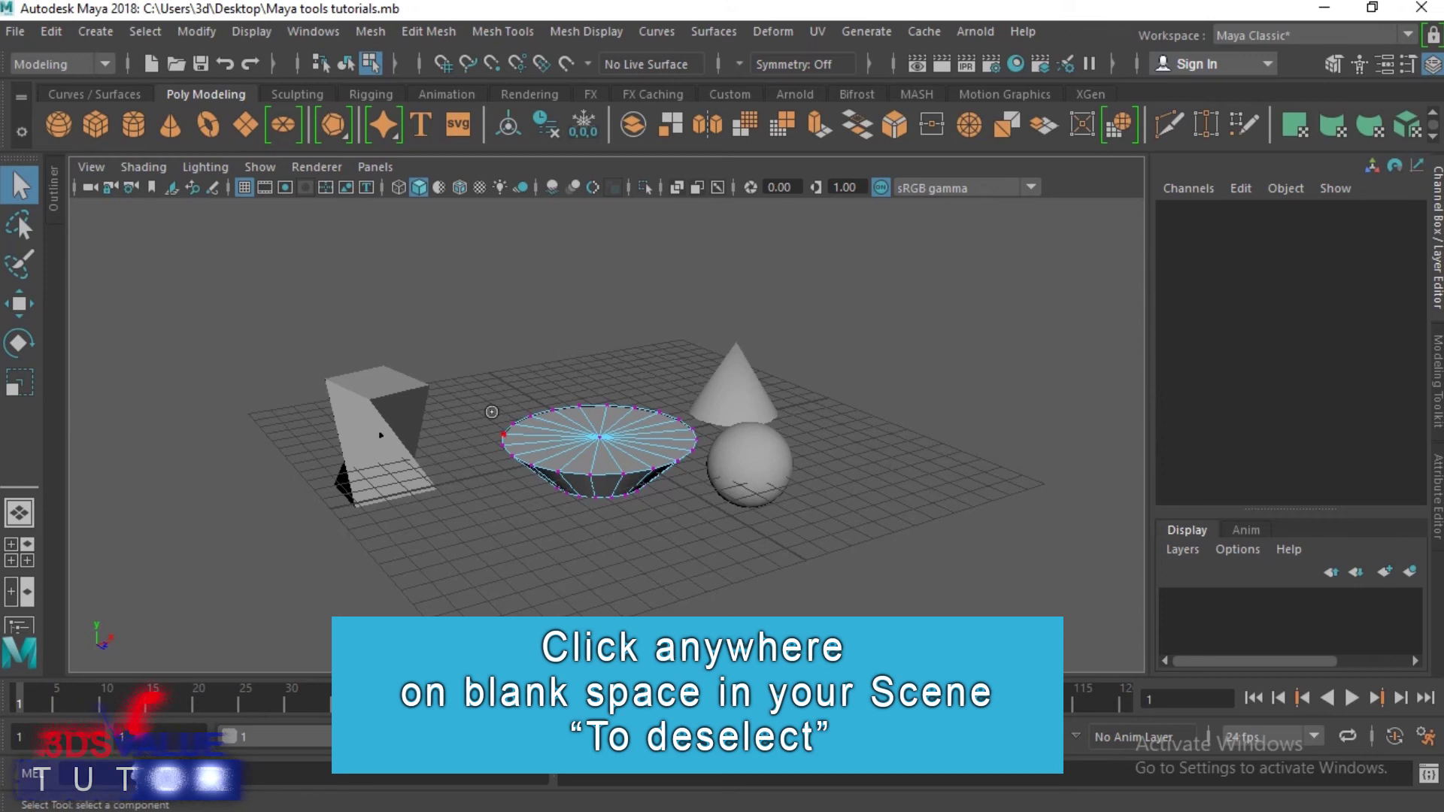
Paint-select the vertices around the flared cylinder's upper rim, clear them, and select single vertices along the rim's front.
mouse_move(502, 424)
mouse_down()
mouse_move(643, 410)
mouse_move(690, 446)
mouse_move(522, 467)
mouse_move(508, 436)
mouse_move(512, 455)
mouse_up()
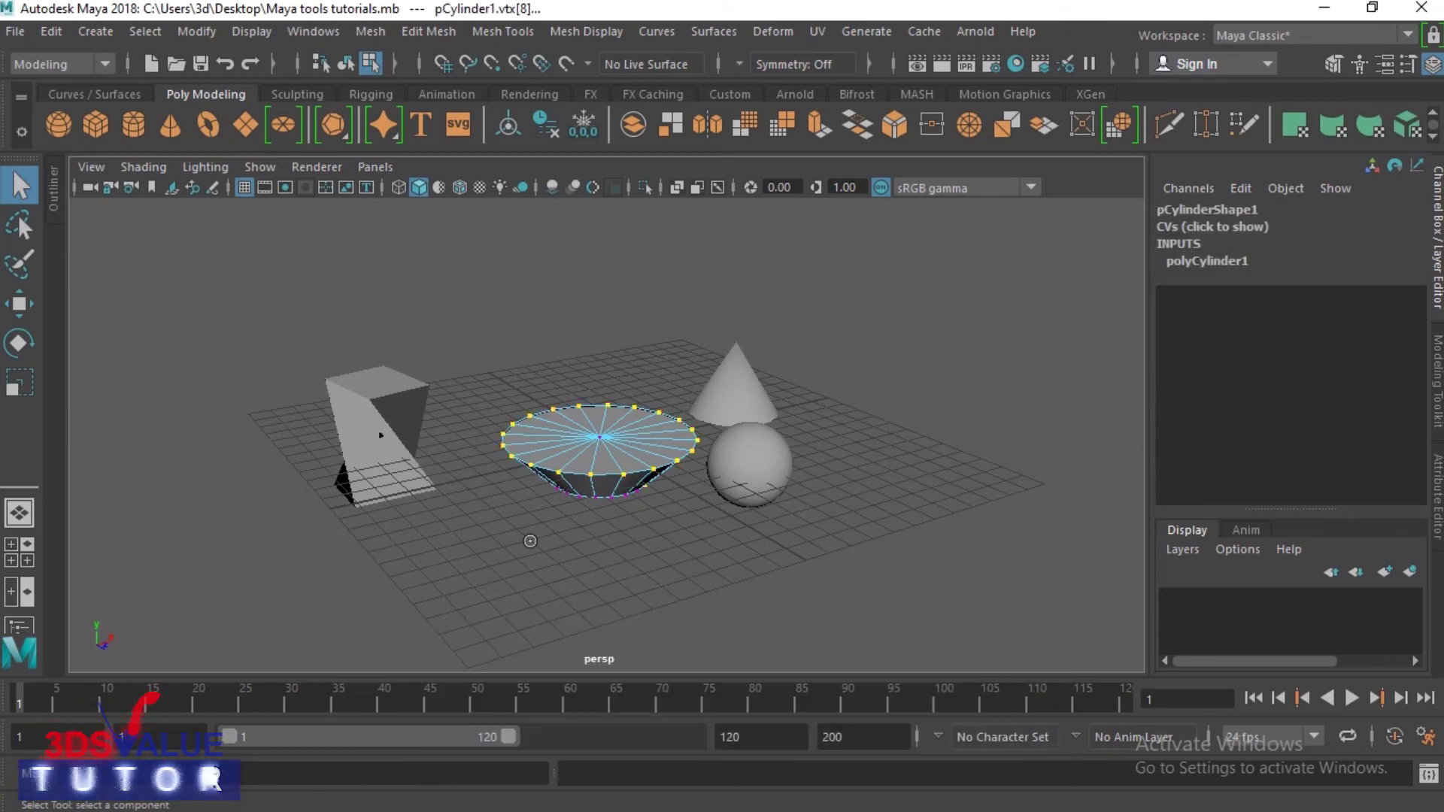
click(657, 566)
click(654, 470)
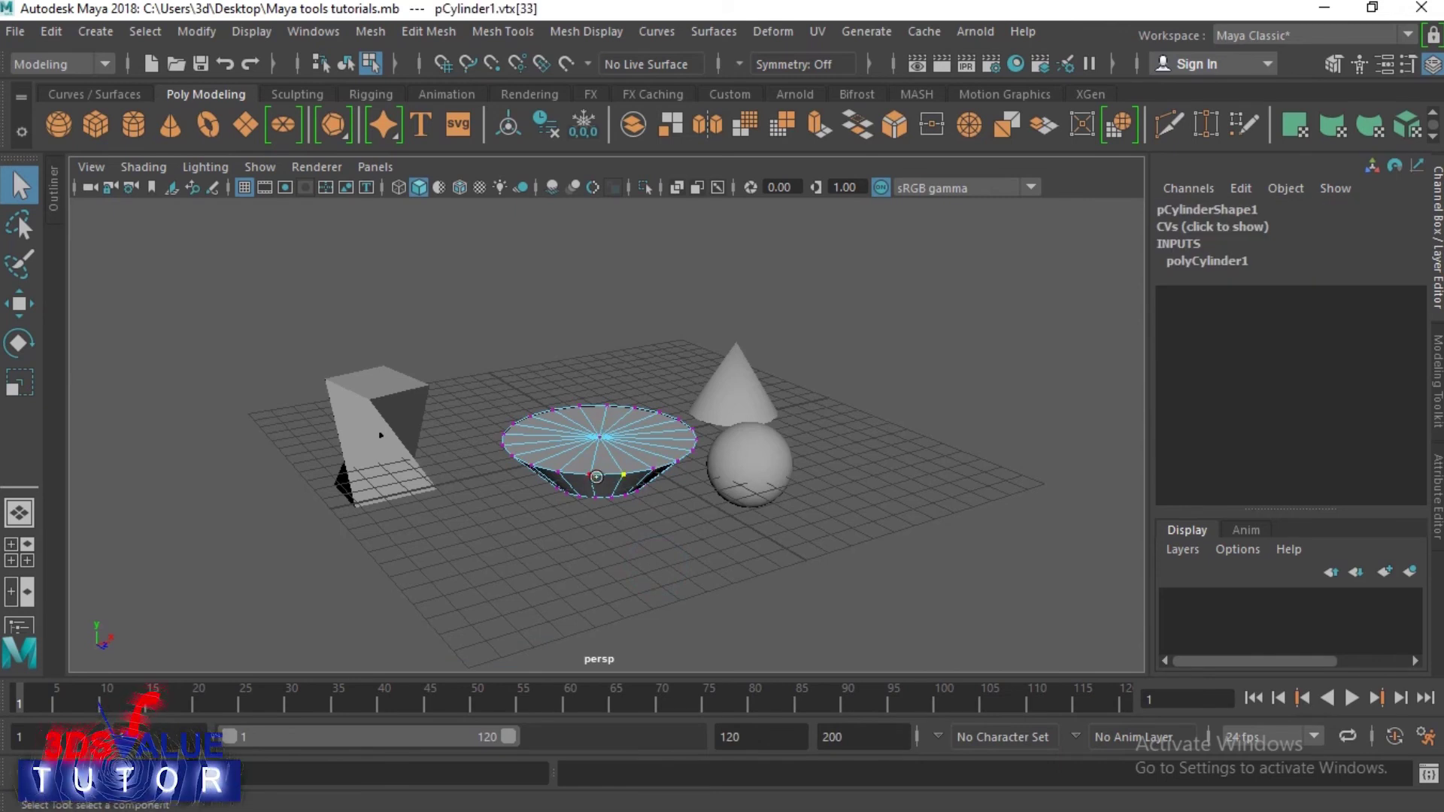
click(558, 472)
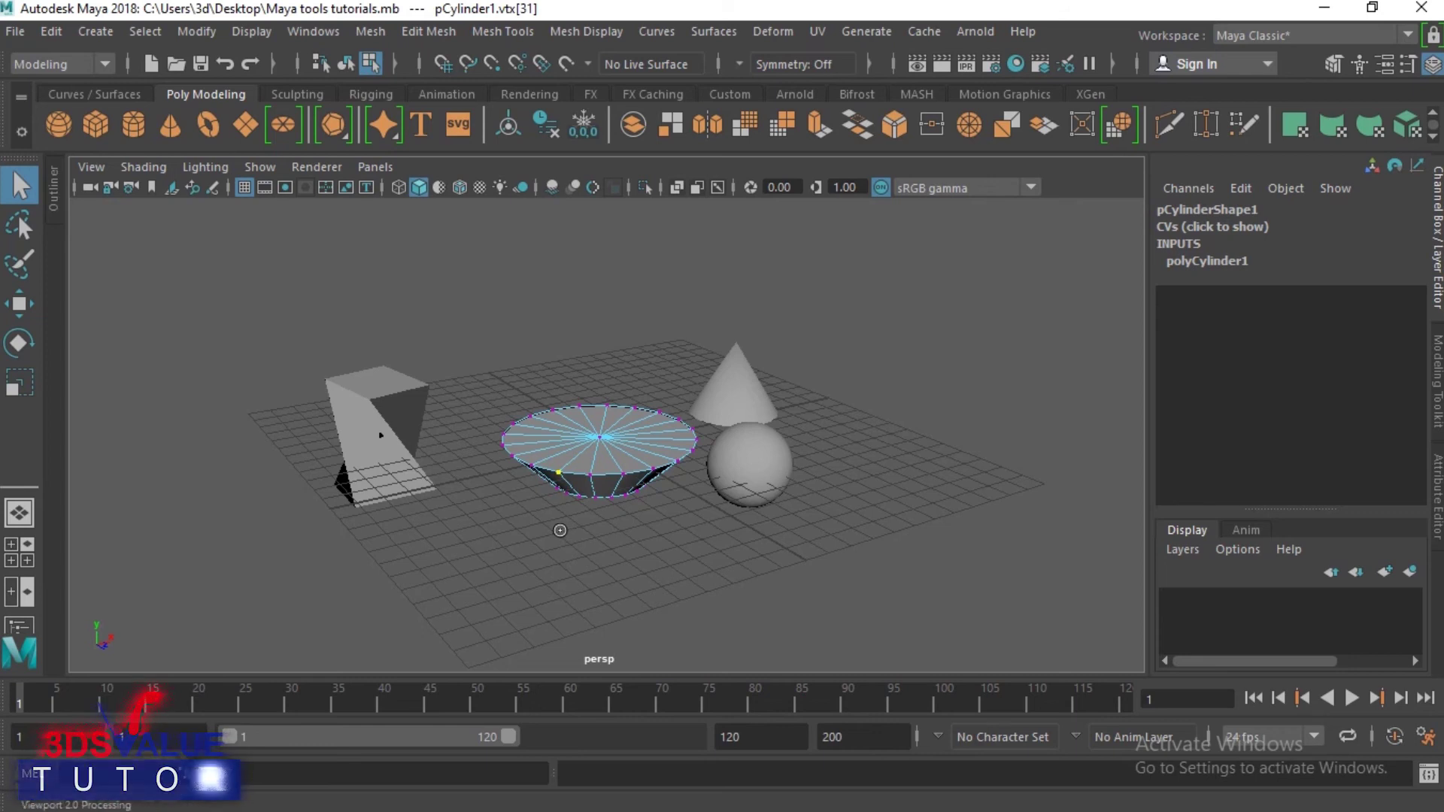
Save the scene, return to object selection with the Select Tool's selection style set to Marquee, and clear the selection.
key(ctrl+s)
key(F8)
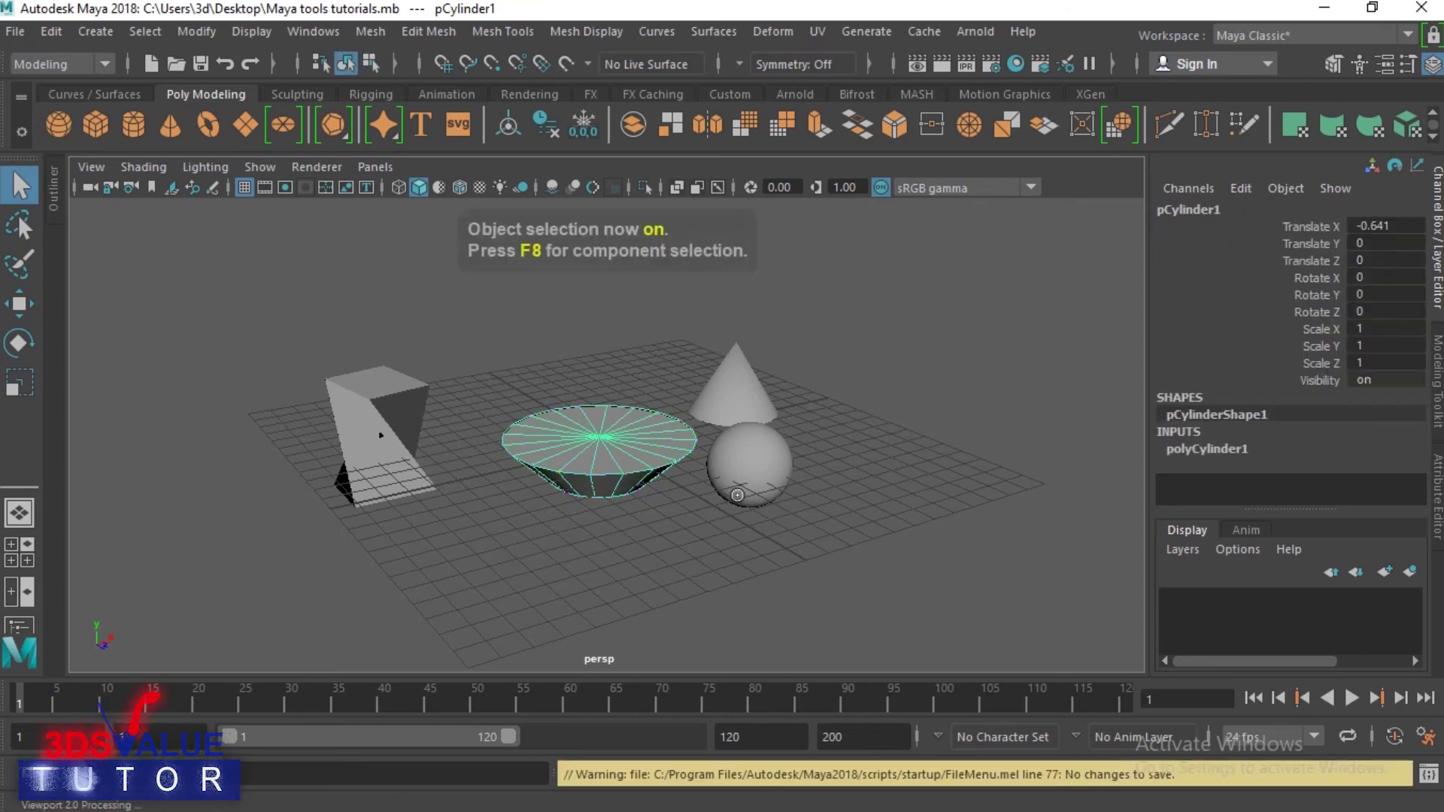
double_click(19, 184)
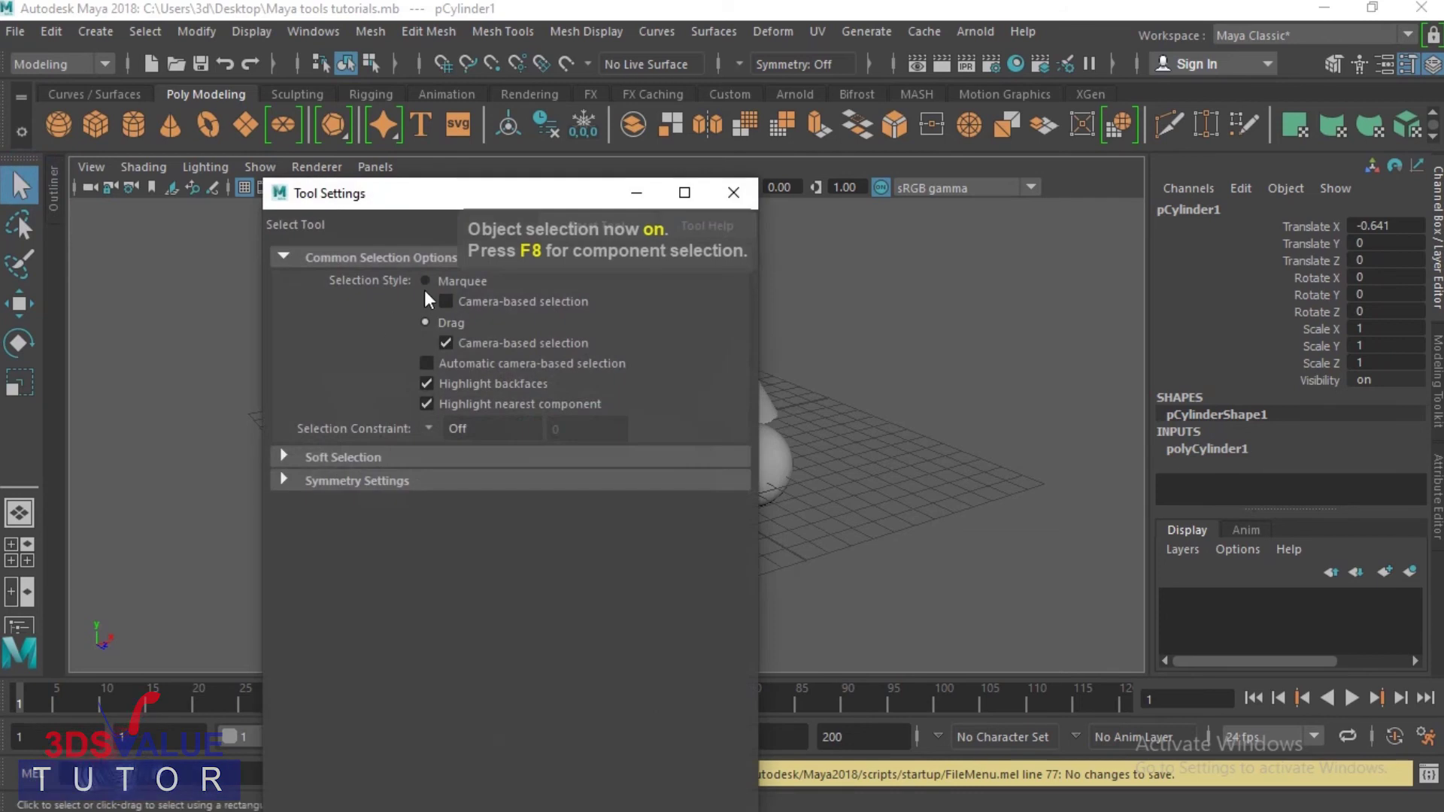
click(733, 192)
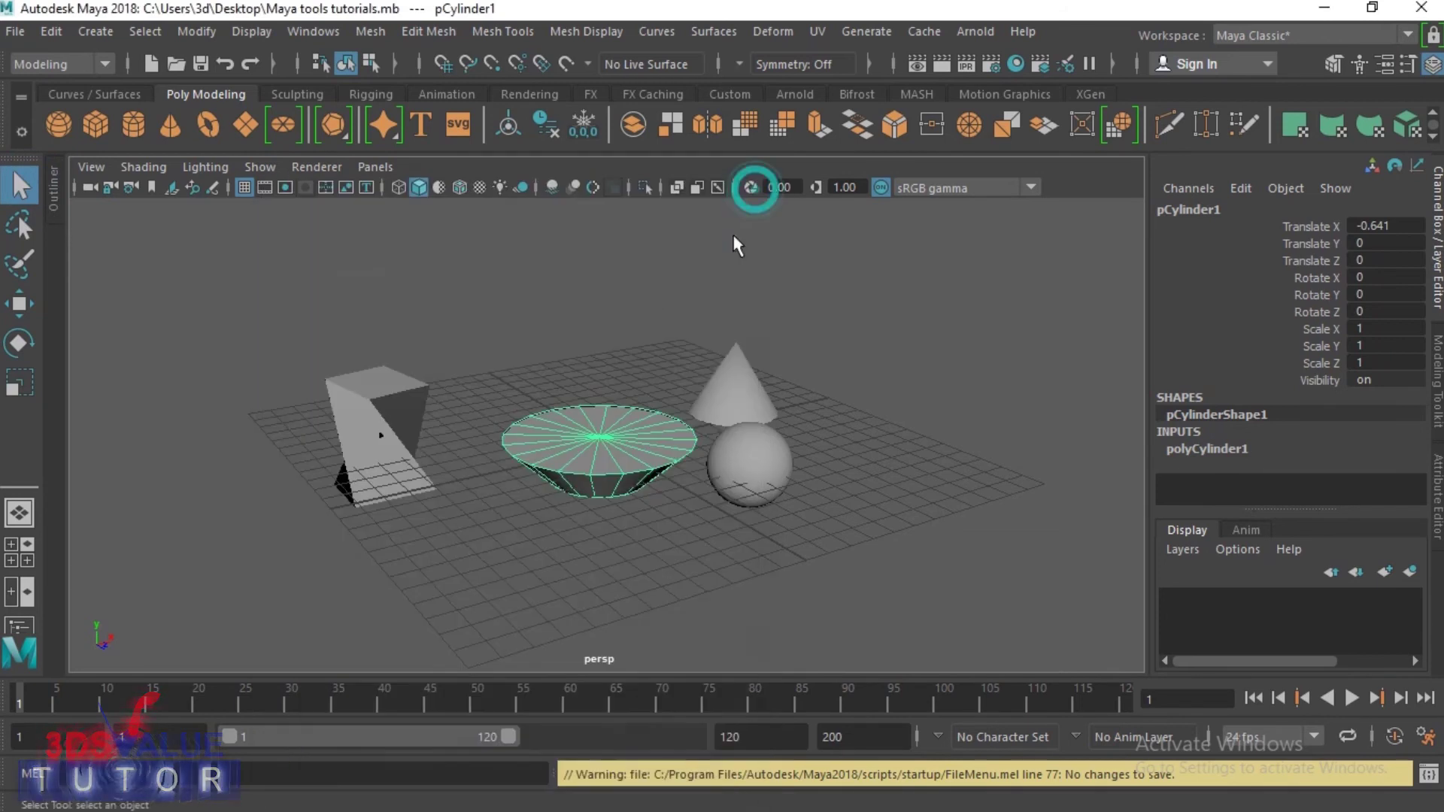
click(624, 300)
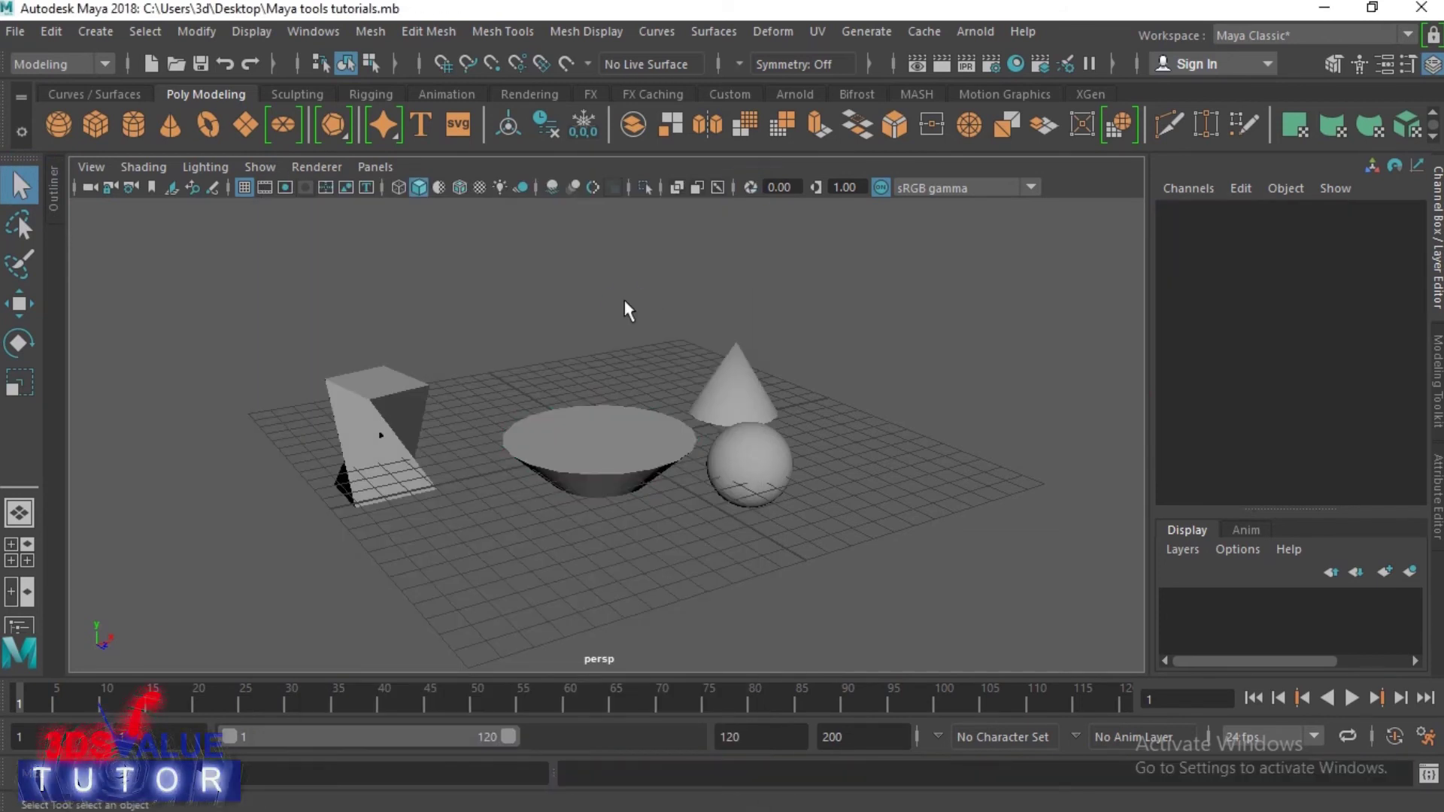
Test area selections over the cube, cylinder and cone, select the objects one at a time, and clear the selection.
drag(289, 342, 439, 502)
drag(498, 316, 699, 569)
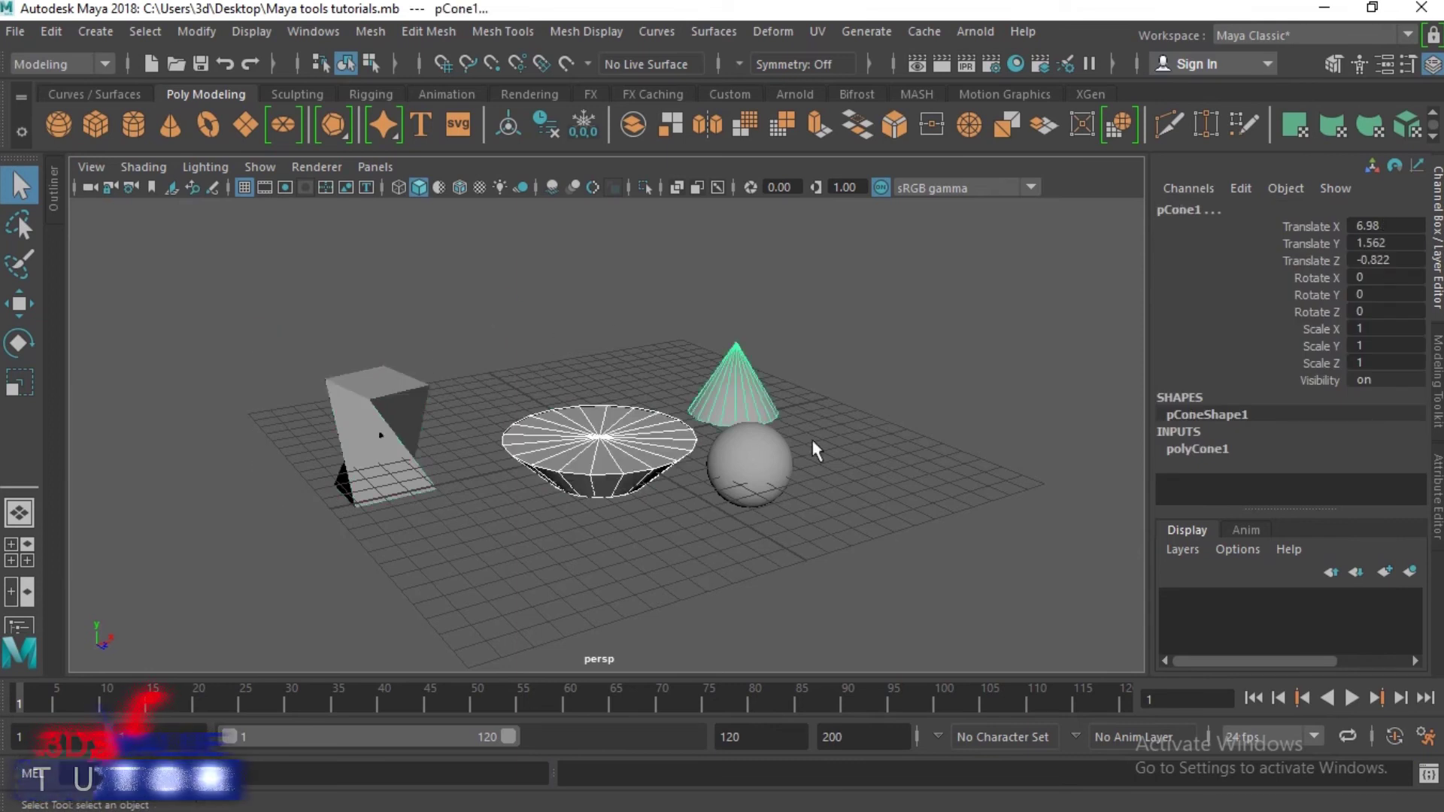
click(759, 481)
click(738, 362)
click(627, 451)
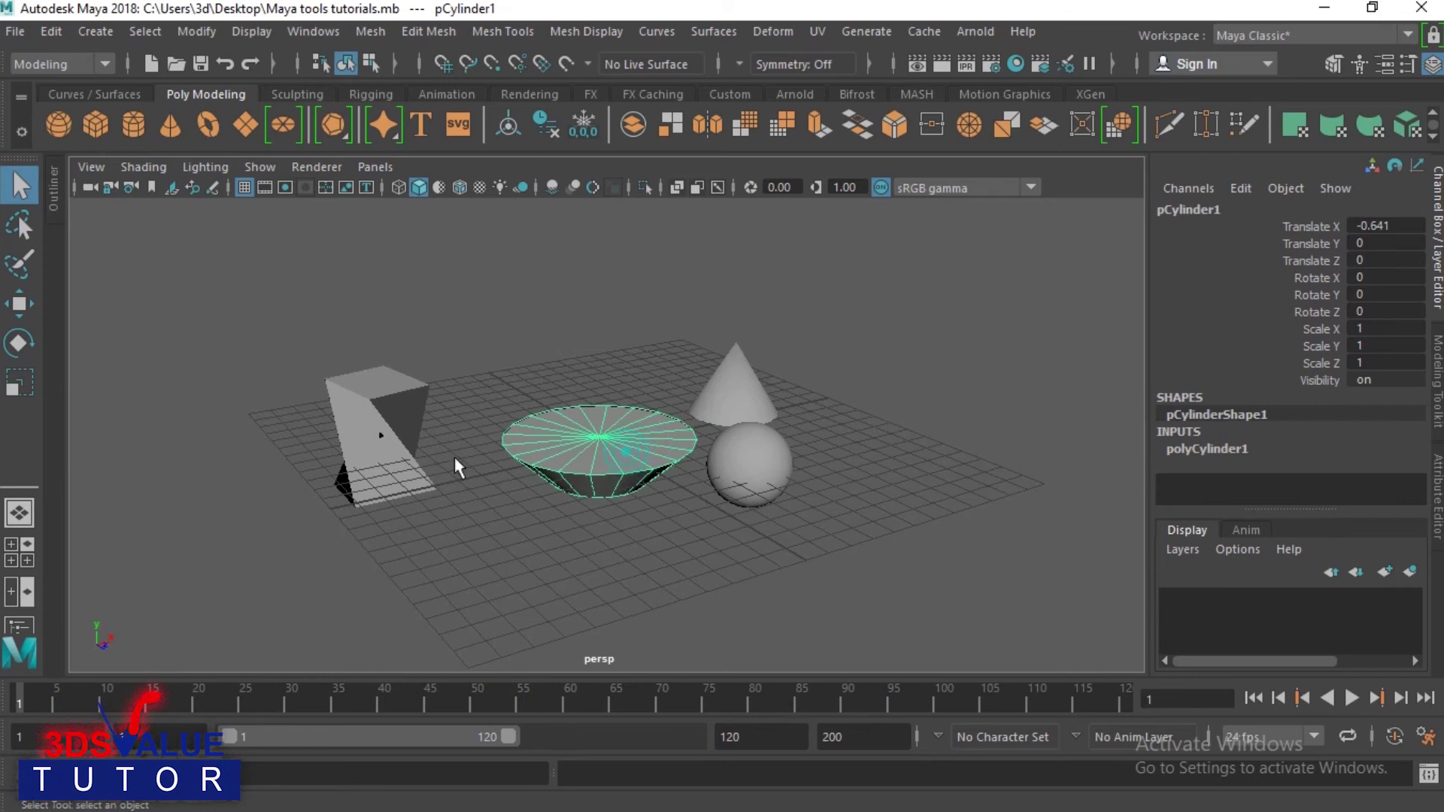
click(395, 447)
click(638, 450)
click(698, 504)
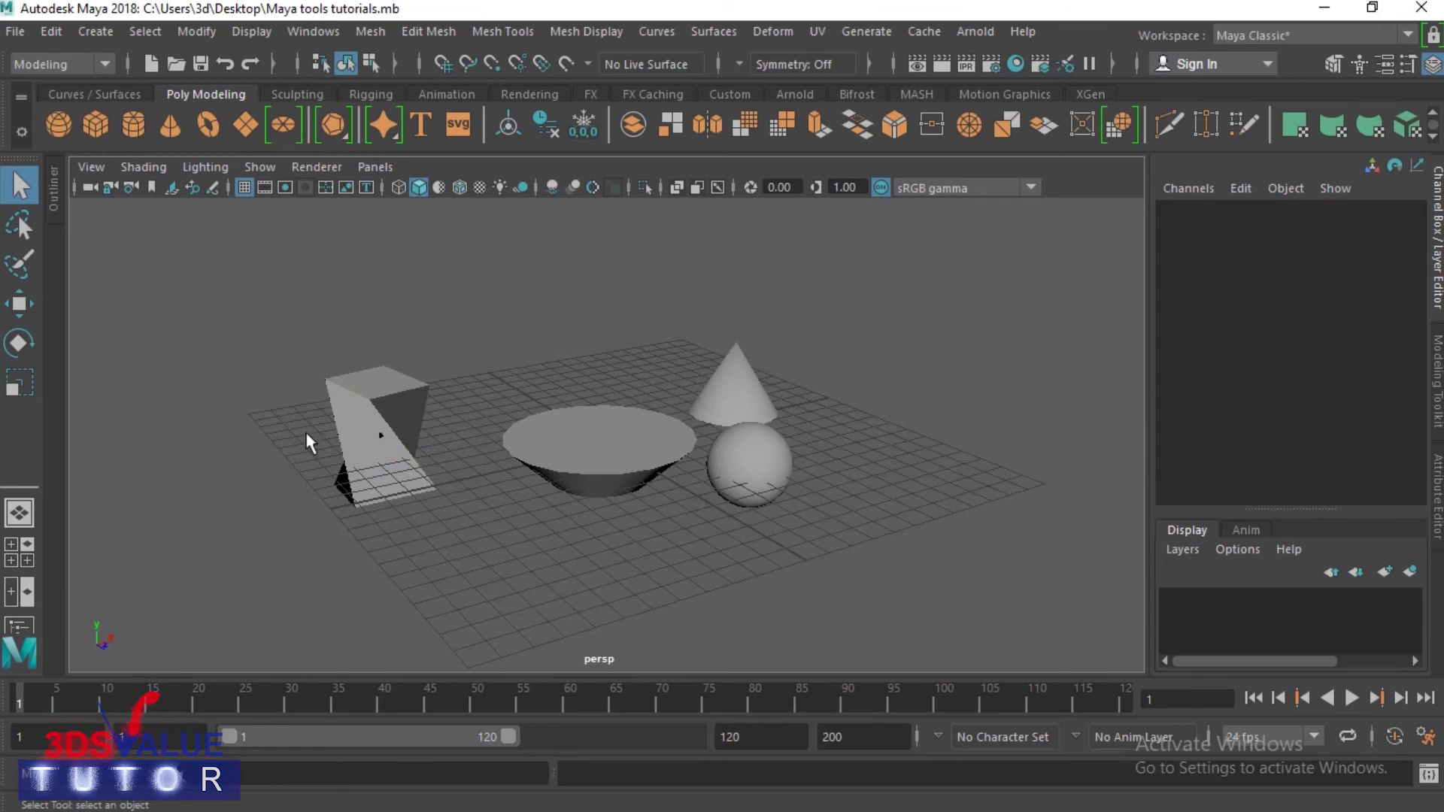
Marquee-select all four objects, marquee-select only the cylinder, cone and sphere, and clear the selection each time.
drag(251, 300, 847, 619)
click(996, 354)
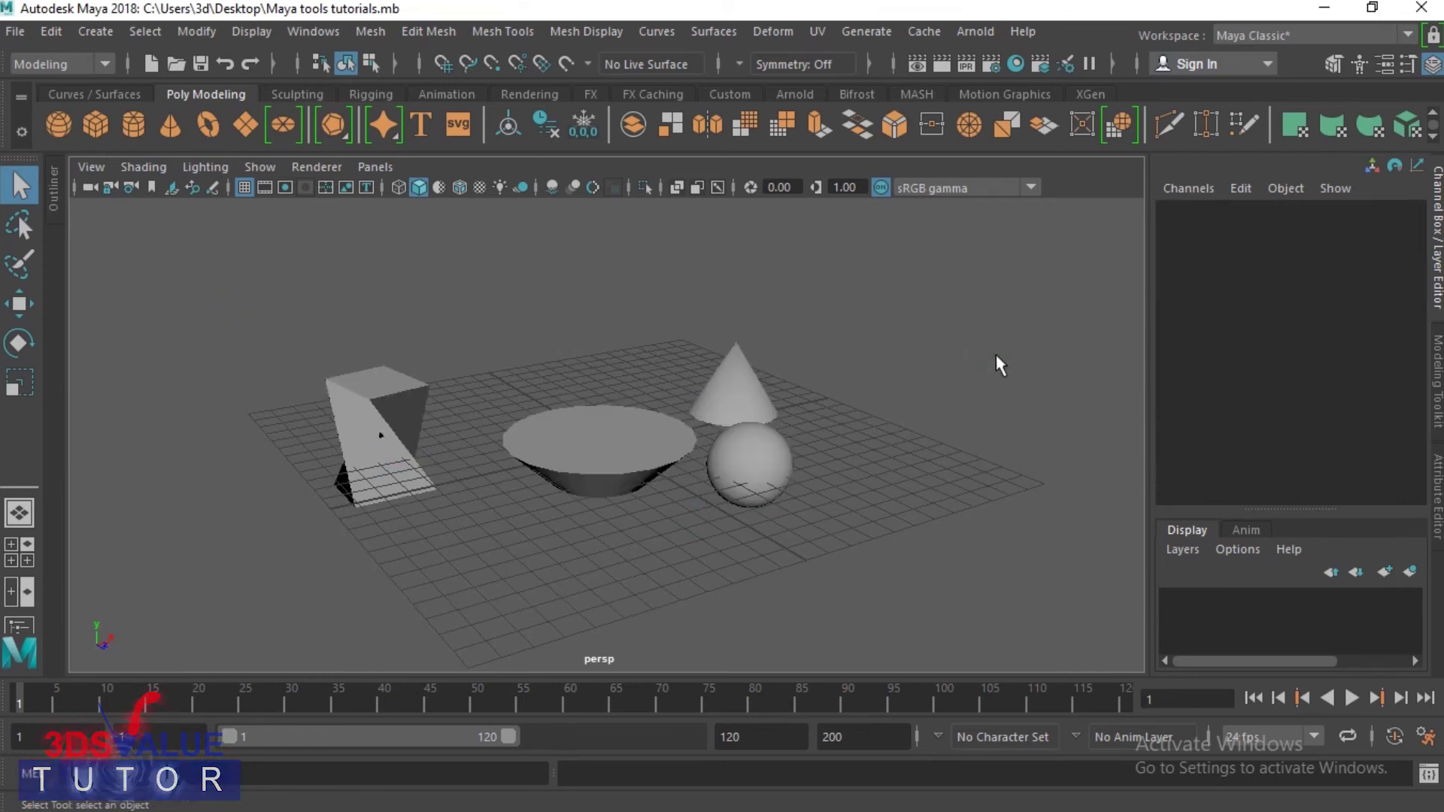
drag(835, 305, 477, 500)
click(316, 322)
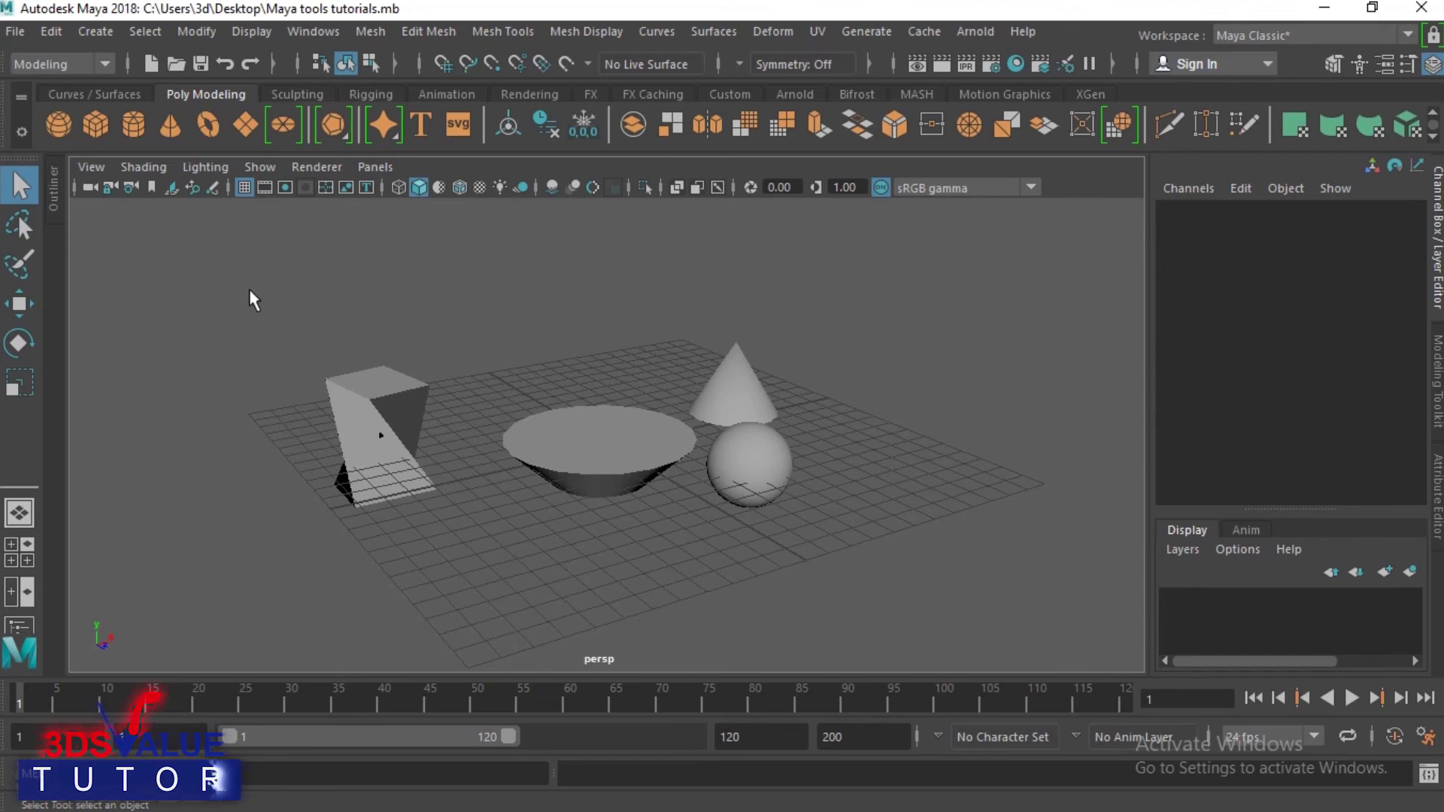
Marquee-select all four objects several times from opposite corners of the scene, clearing the selection after each.
drag(252, 268, 907, 578)
click(902, 574)
drag(1012, 257, 218, 612)
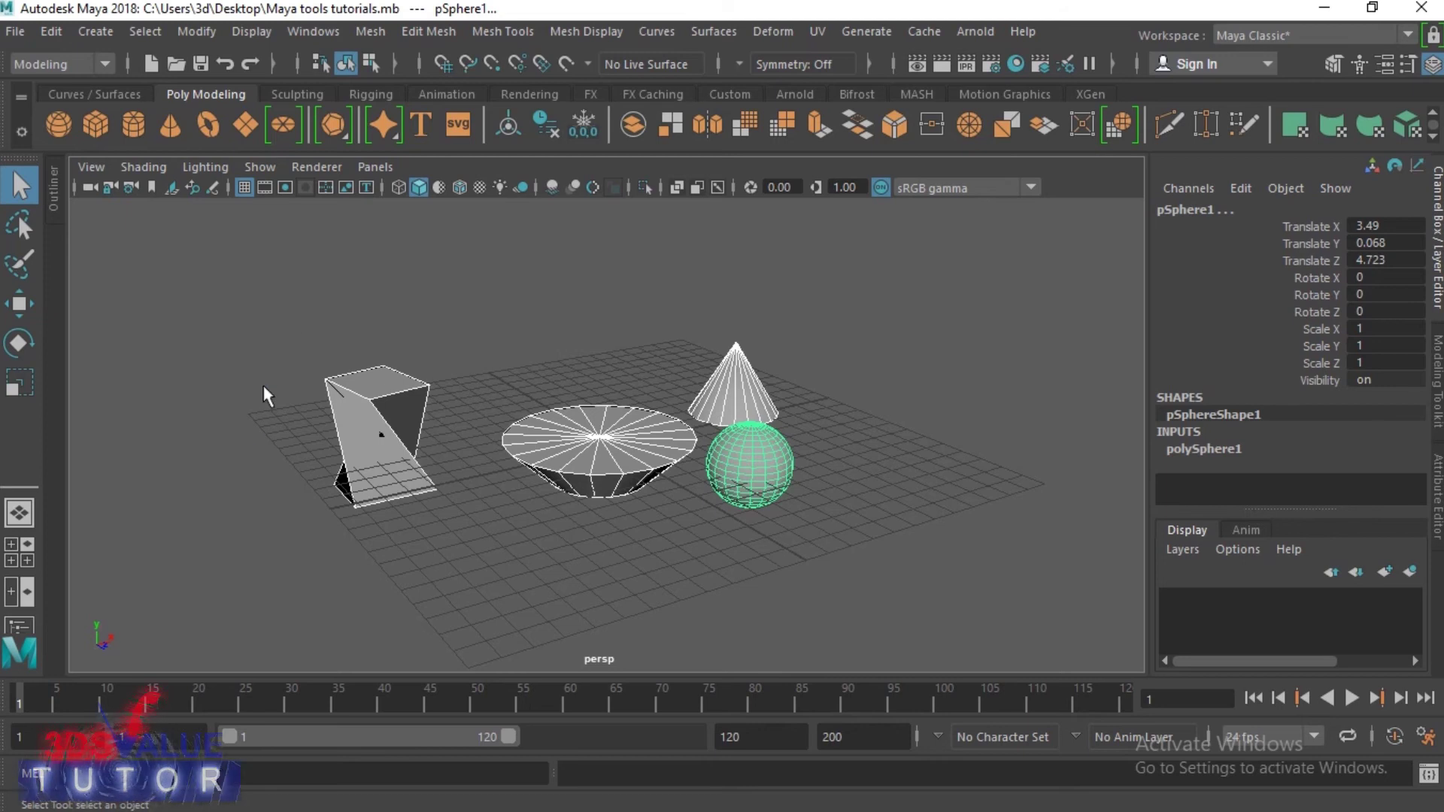
click(234, 422)
drag(256, 280, 850, 595)
click(887, 466)
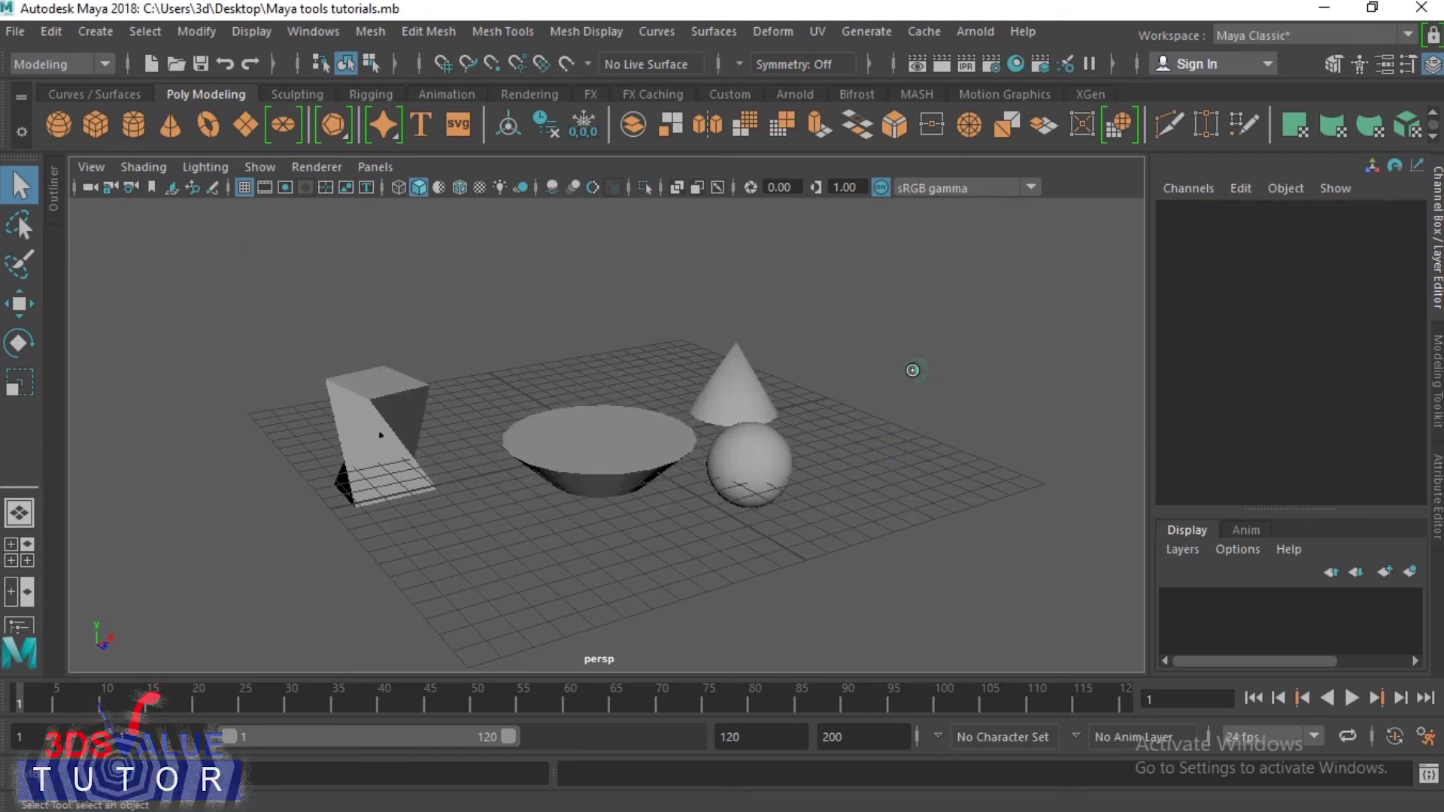
drag(914, 371, 252, 566)
click(252, 571)
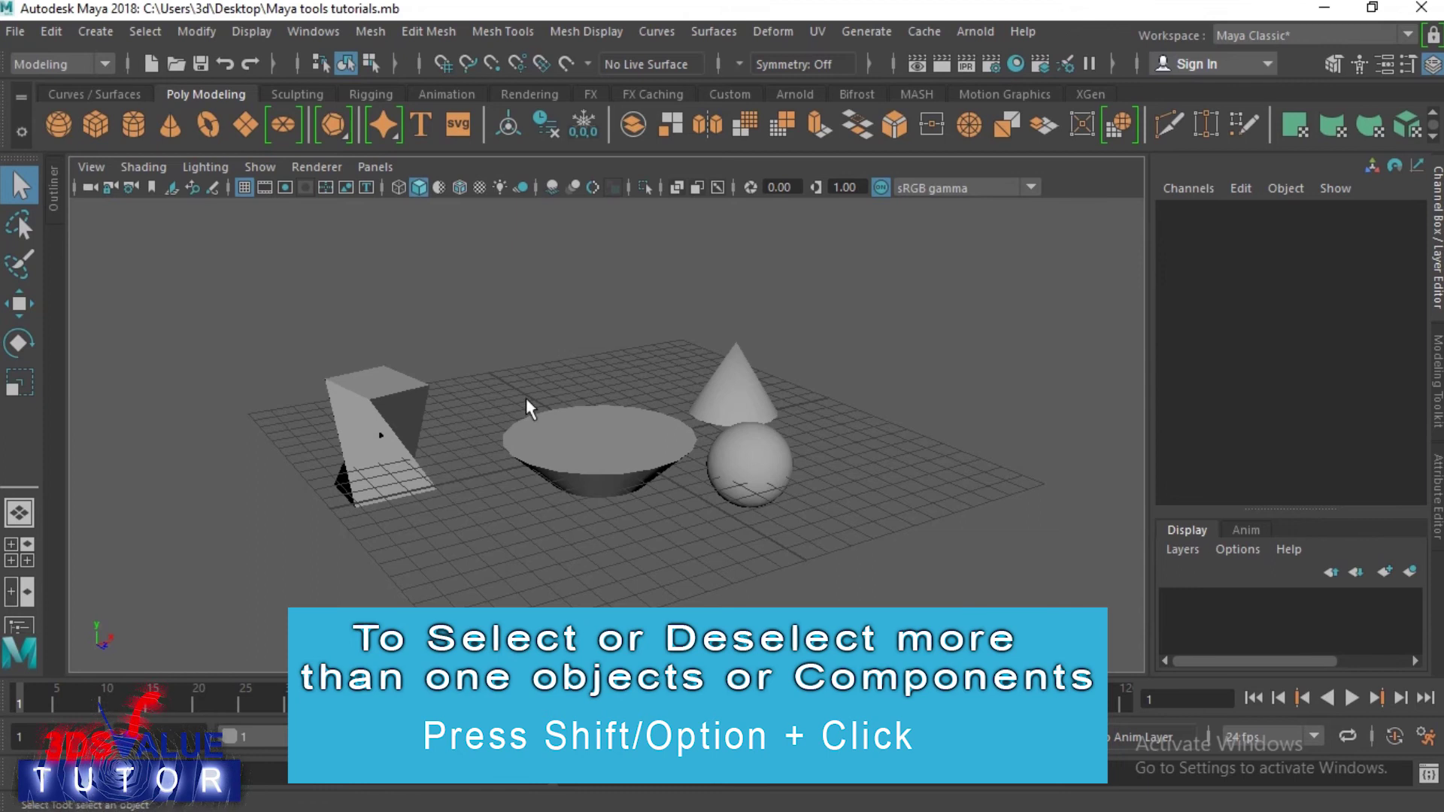
Select the deformed cube, add the cylinder, cone and sphere to the selection, and clear it.
click(363, 382)
shift+click(594, 449)
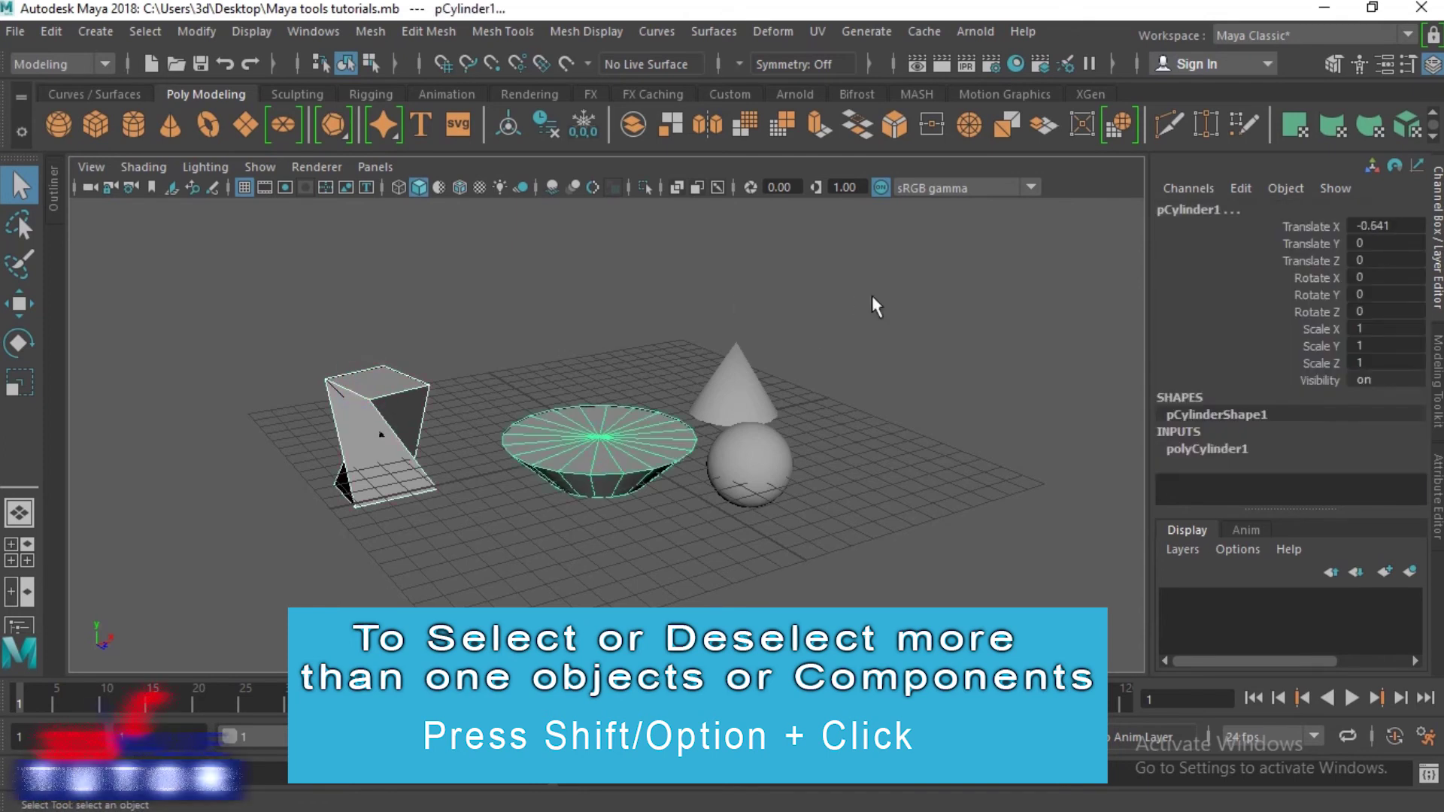
shift+drag(871, 295, 715, 378)
shift+drag(892, 436, 718, 555)
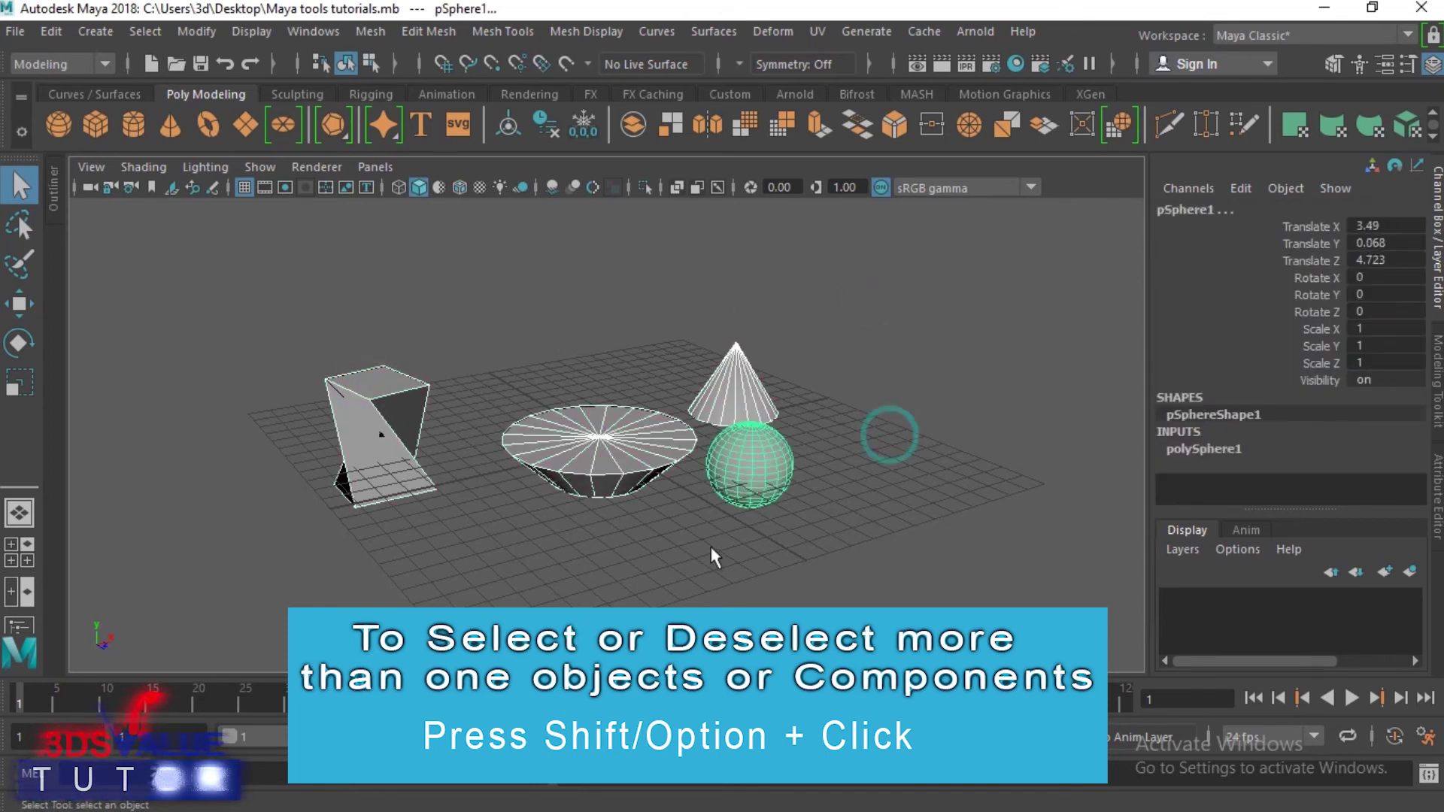
click(568, 543)
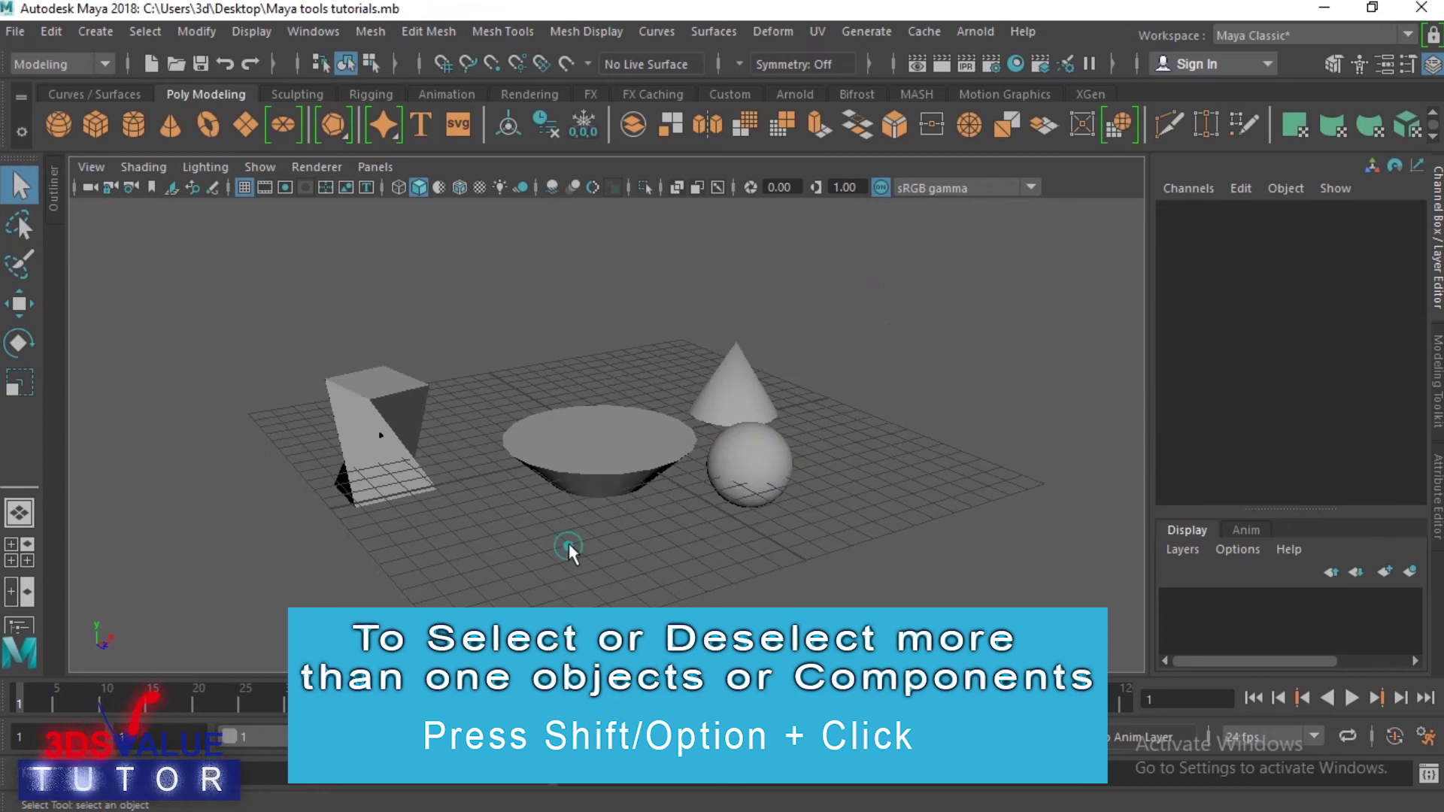
Build a marquee selection of cube, cylinder and sphere, subtract and re-add objects until only the cylinder is selected, and clear it.
drag(413, 277, 407, 526)
shift+drag(574, 306, 606, 575)
shift+drag(808, 442, 743, 581)
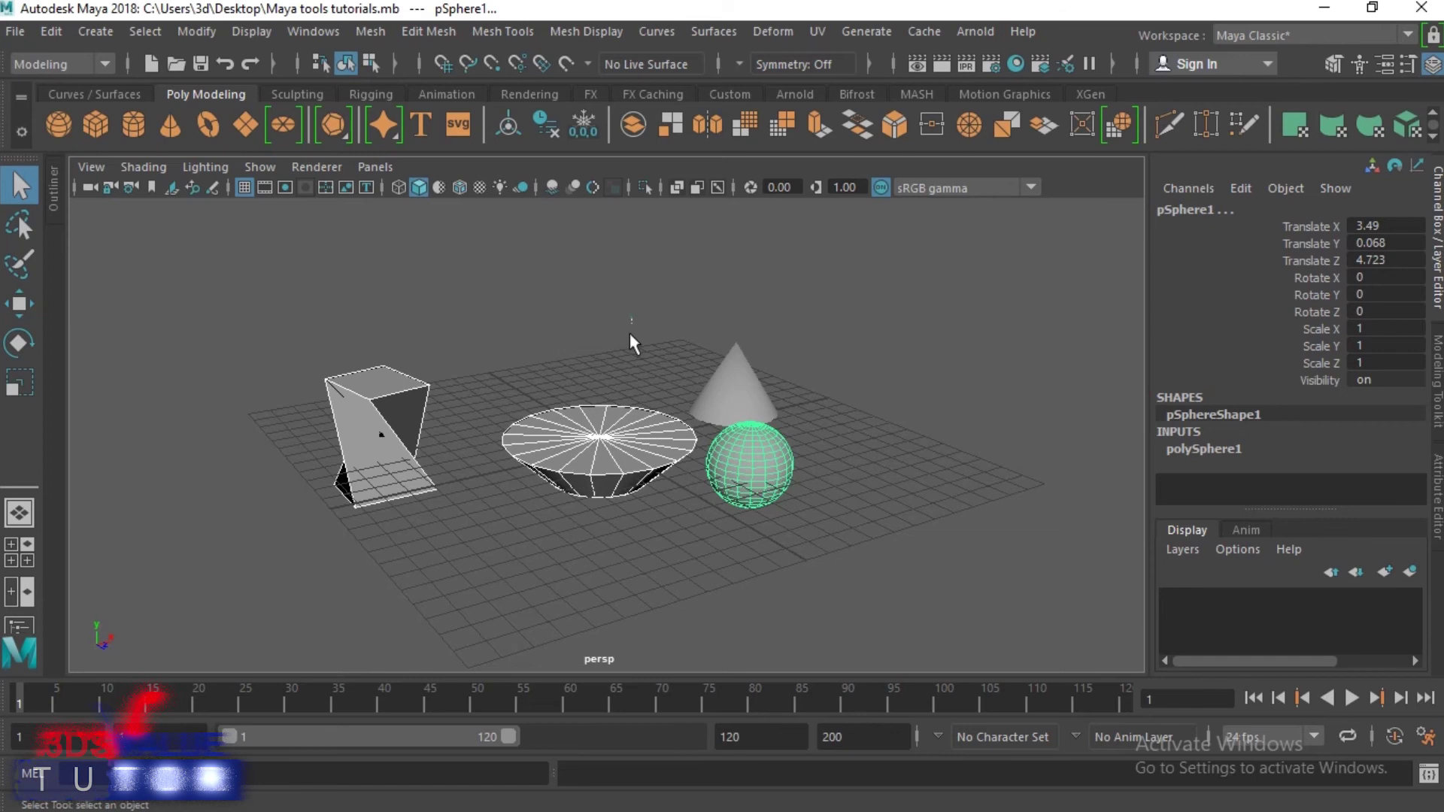
ctrl+drag(629, 333, 544, 625)
ctrl+drag(849, 452, 690, 632)
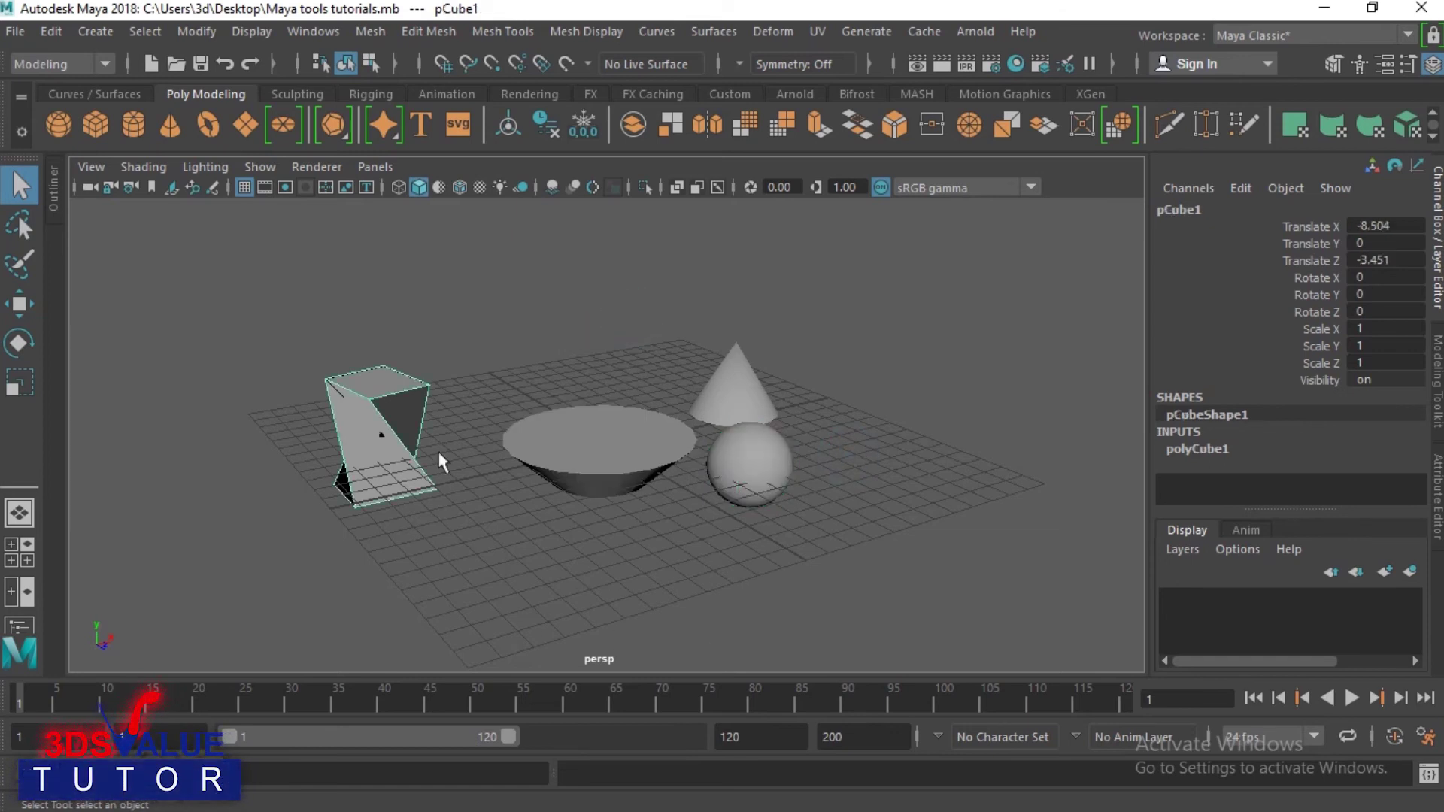
shift+drag(529, 329, 666, 665)
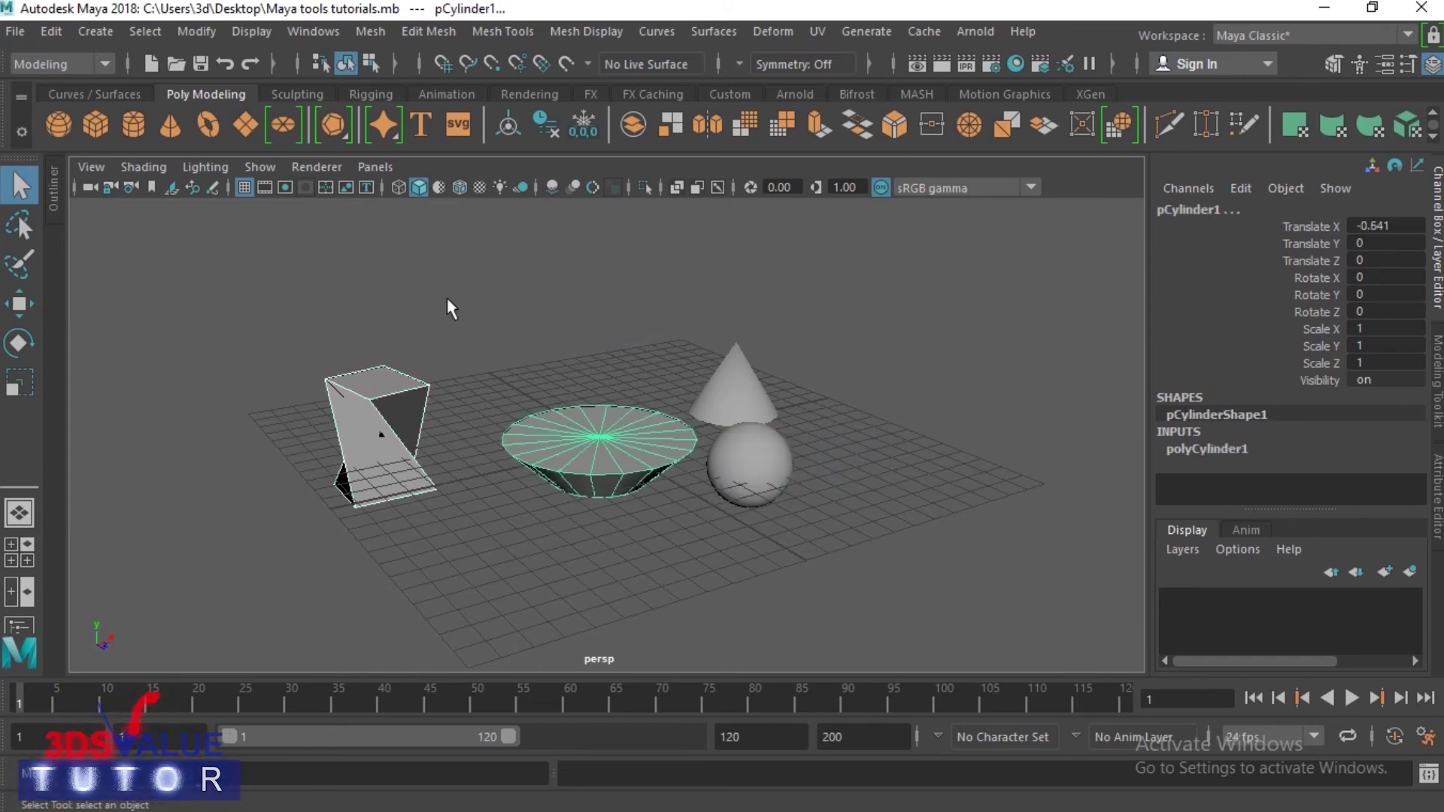
ctrl+drag(448, 298, 332, 651)
click(613, 323)
Marquee-select the cube, the cylinder, the cylinder with the cone, and the sphere in turn, each replacing the previous selection.
drag(462, 348, 399, 437)
click(448, 369)
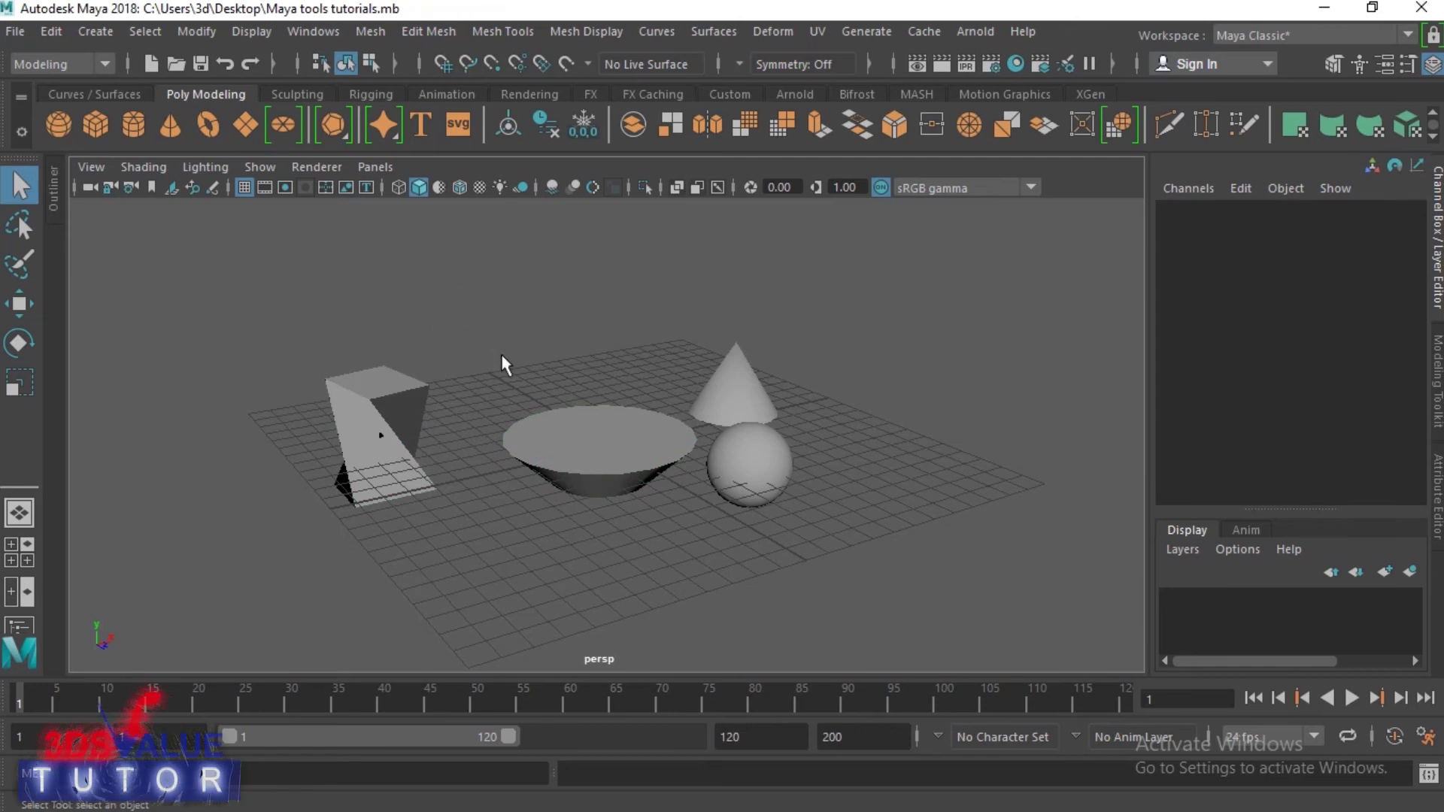
drag(506, 361, 673, 545)
drag(758, 299, 684, 403)
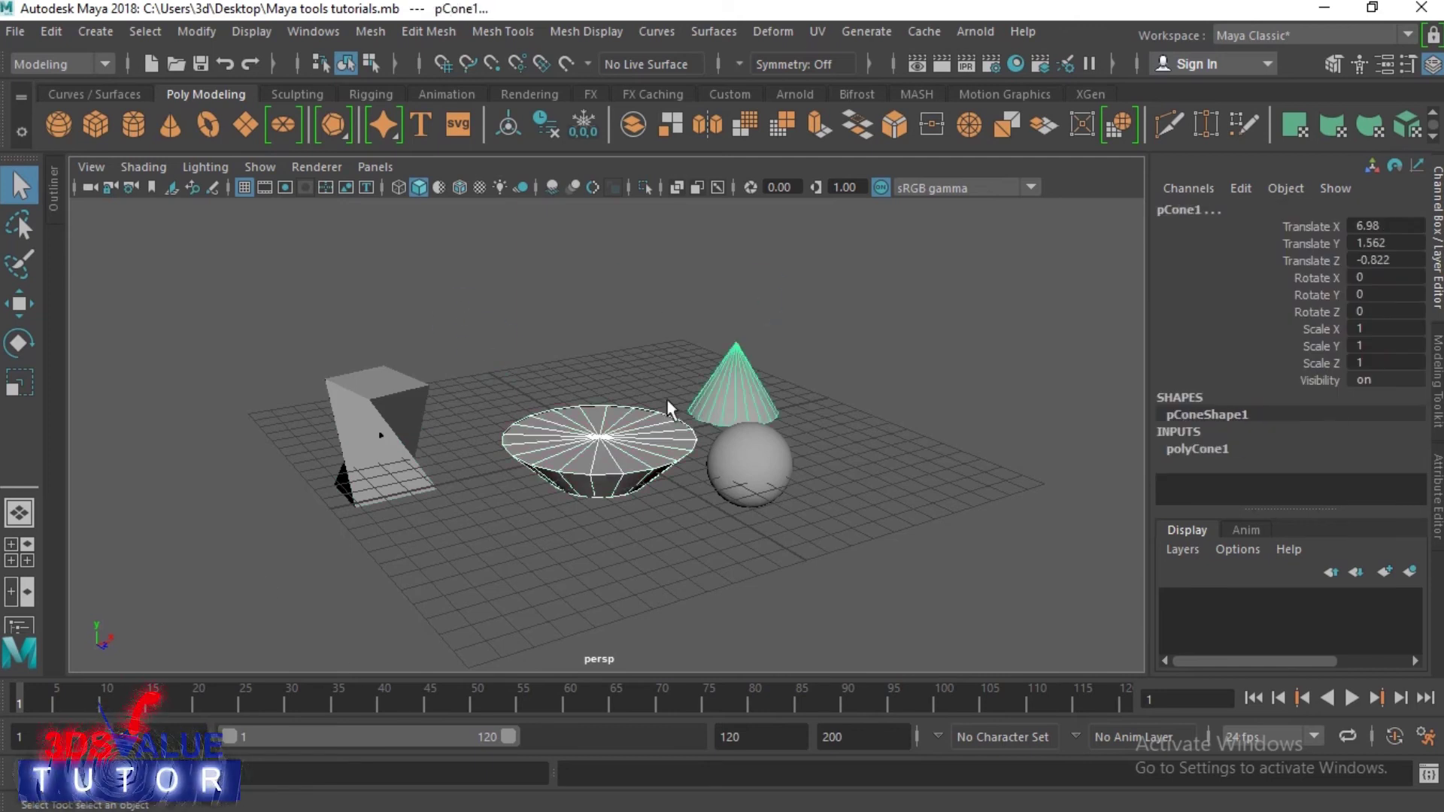
drag(888, 336, 762, 466)
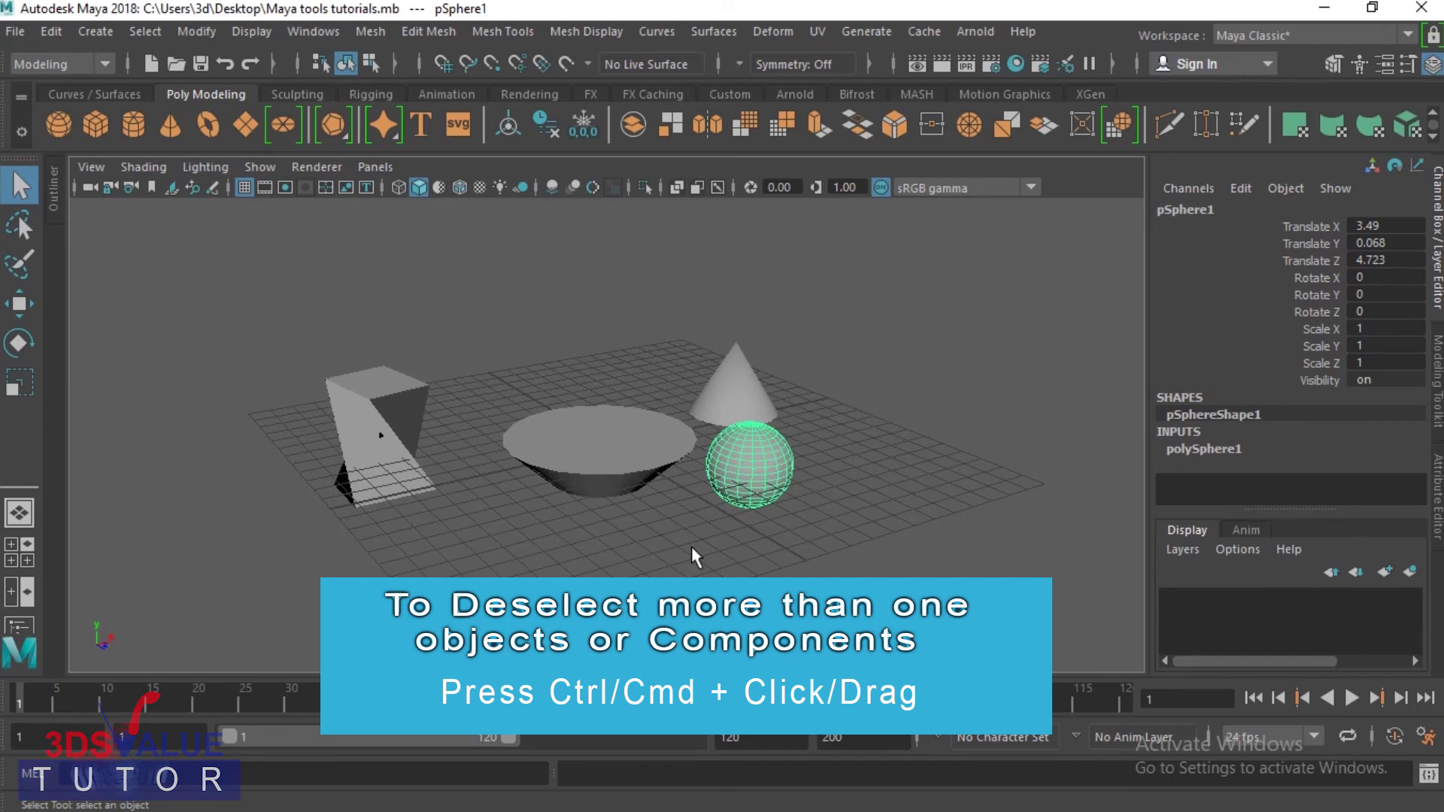
Marquee-select all four objects and remove the sphere, cone, cylinder and cube from the selection with subtractive area selections.
drag(917, 287, 295, 602)
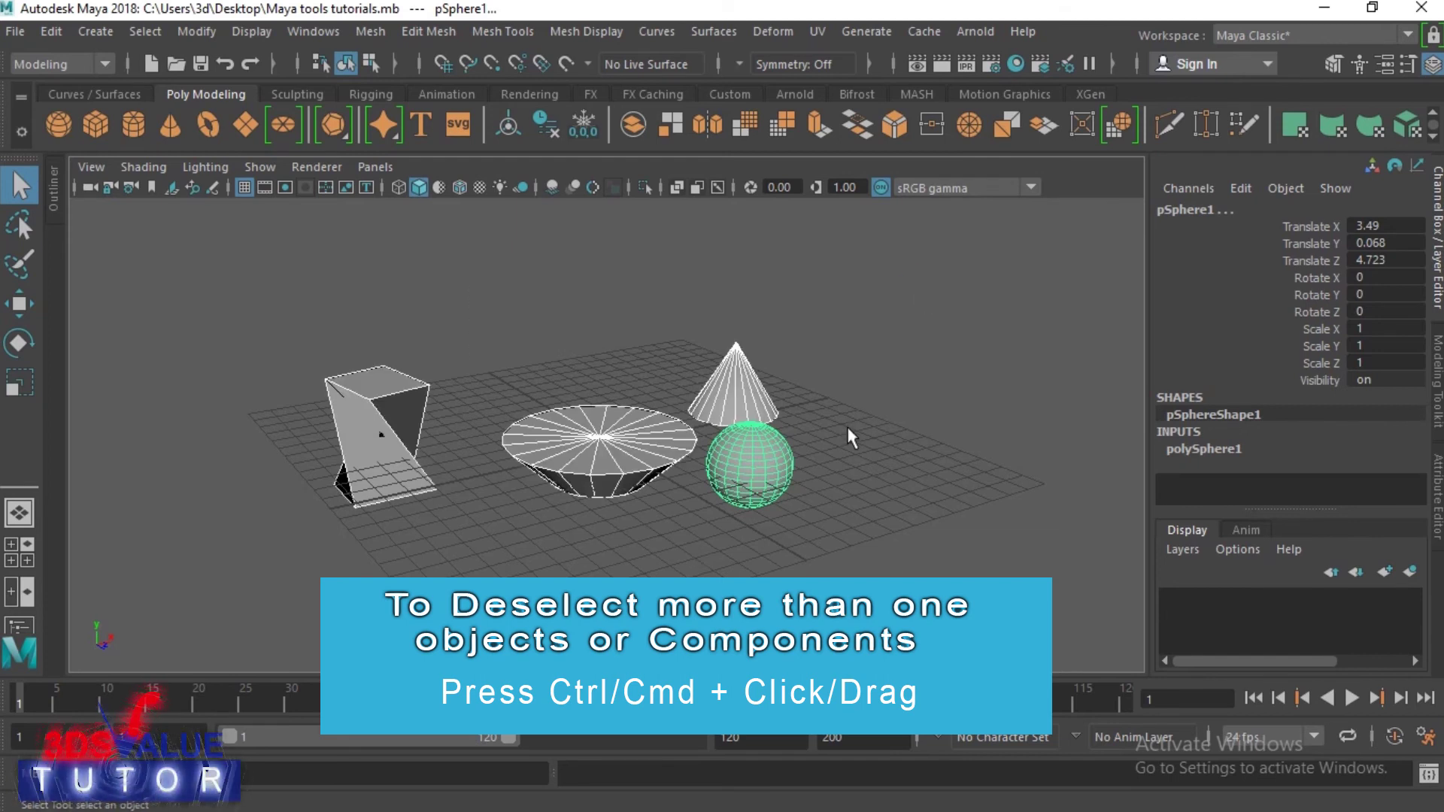
ctrl+drag(860, 437, 686, 558)
ctrl+drag(779, 374, 644, 474)
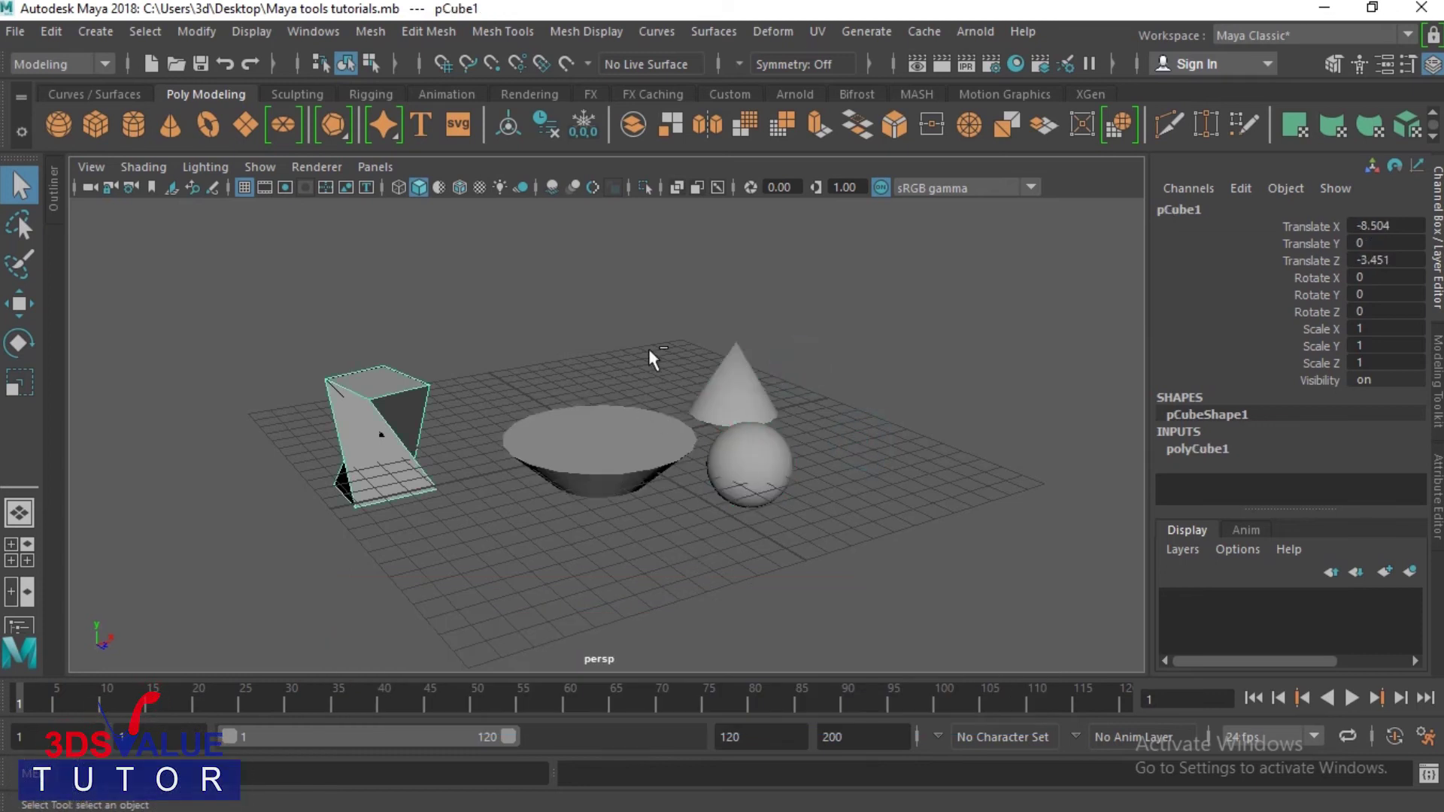
ctrl+drag(636, 368, 555, 605)
ctrl+drag(452, 450, 428, 568)
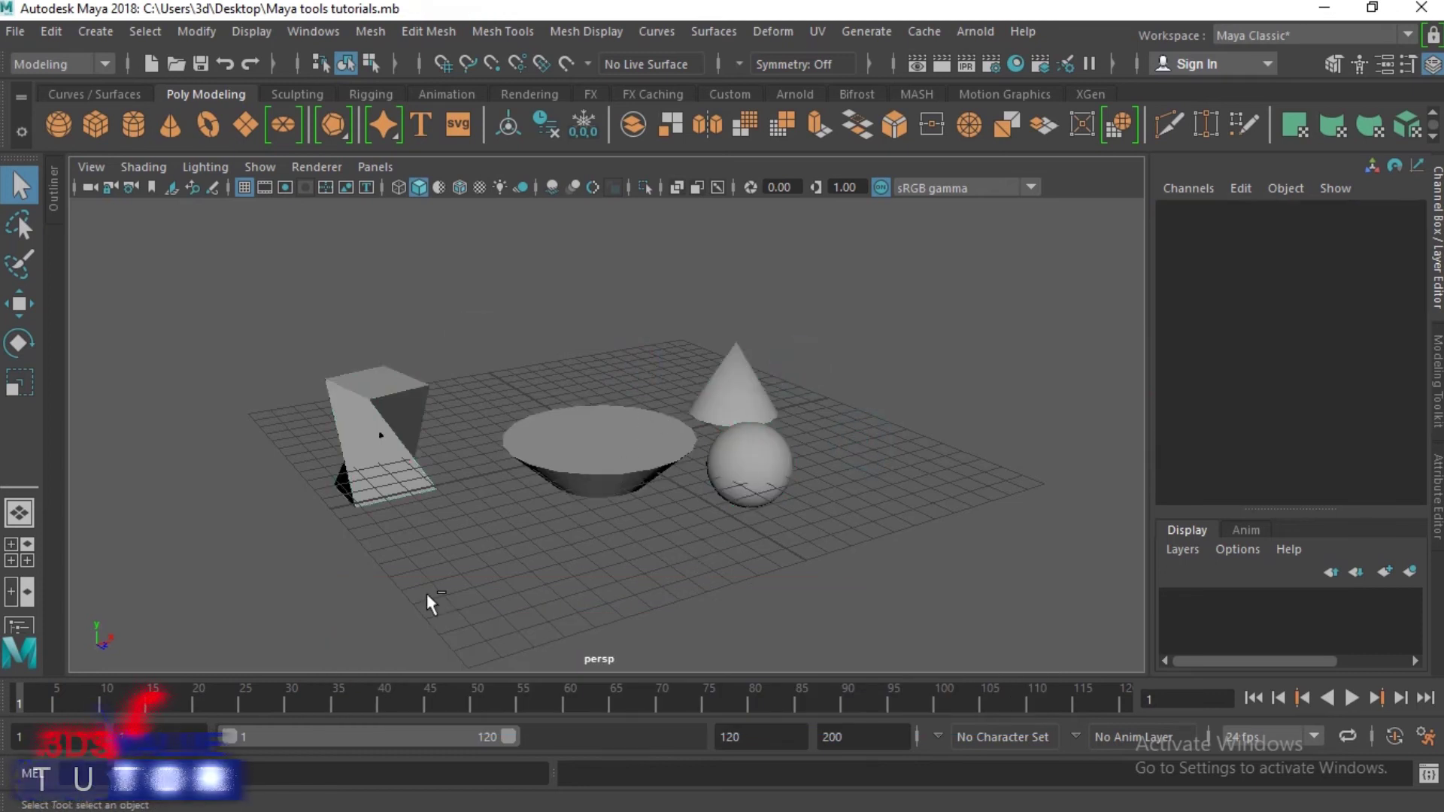
ctrl+drag(488, 302, 375, 530)
ctrl+drag(436, 331, 280, 557)
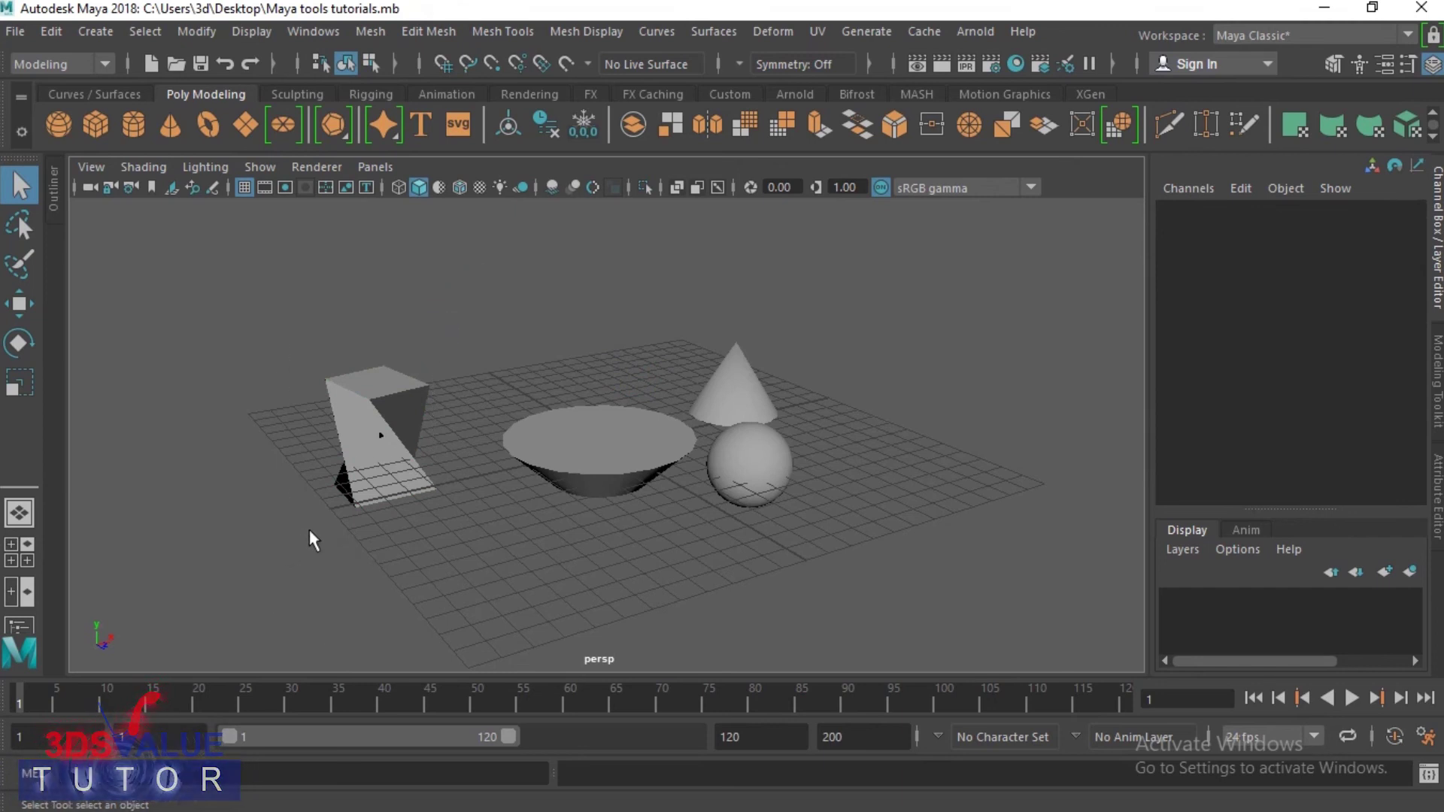
Marquee-select all four objects, subtract the cylinder, sphere and cube one by one, and clear the remaining cone.
drag(256, 253, 855, 558)
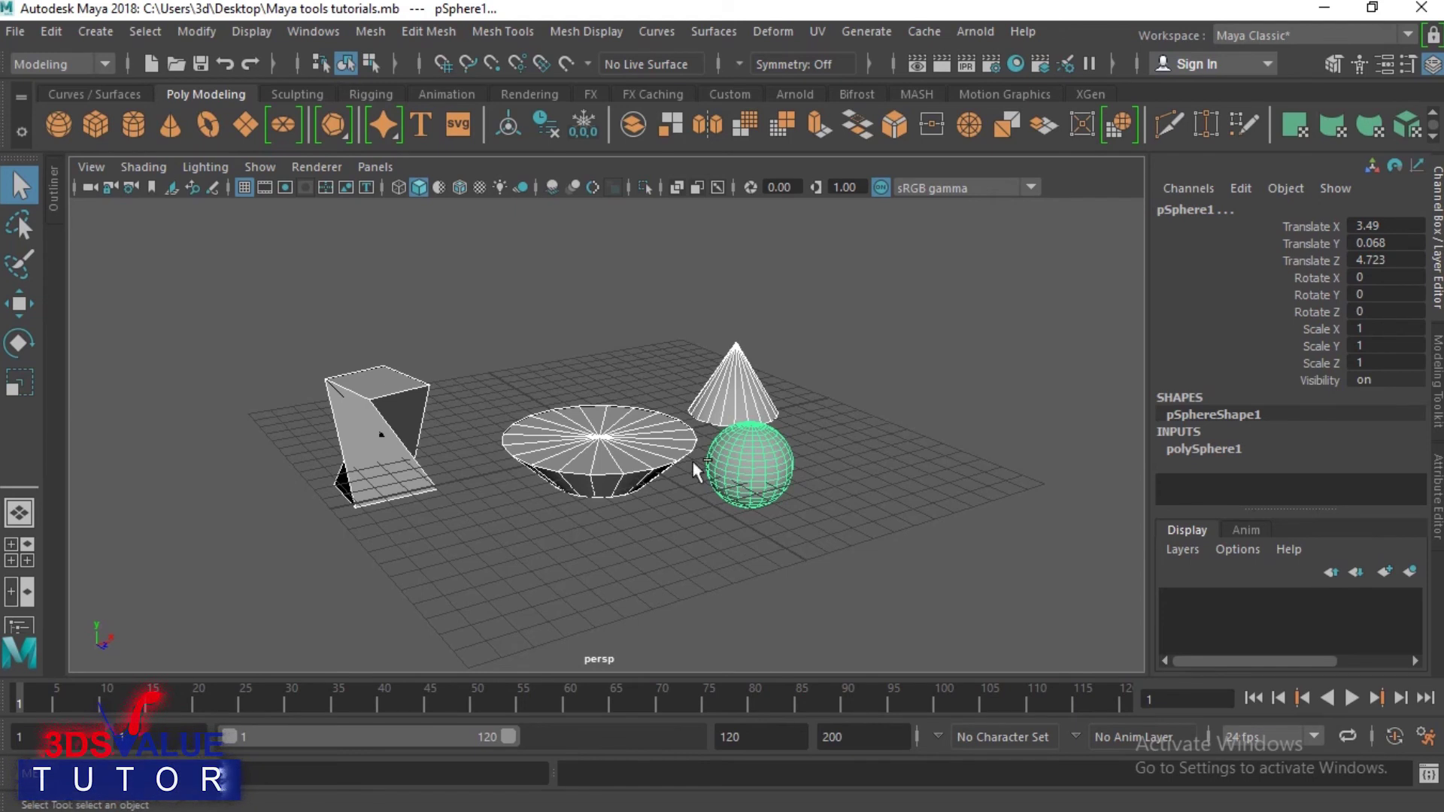
click(607, 320)
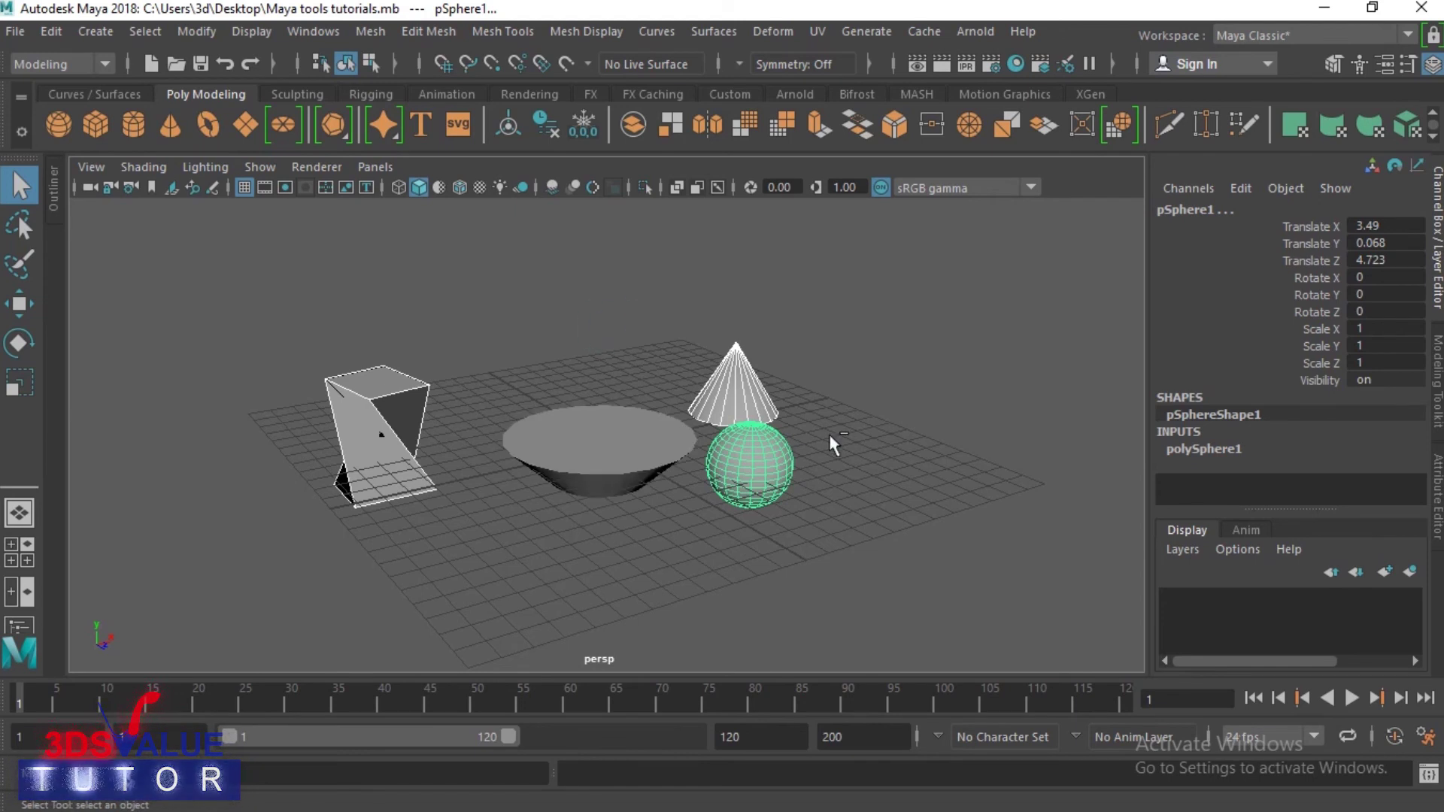
ctrl+drag(829, 435, 755, 554)
ctrl+drag(603, 324, 599, 648)
ctrl+drag(646, 372, 529, 581)
ctrl+drag(874, 469, 602, 564)
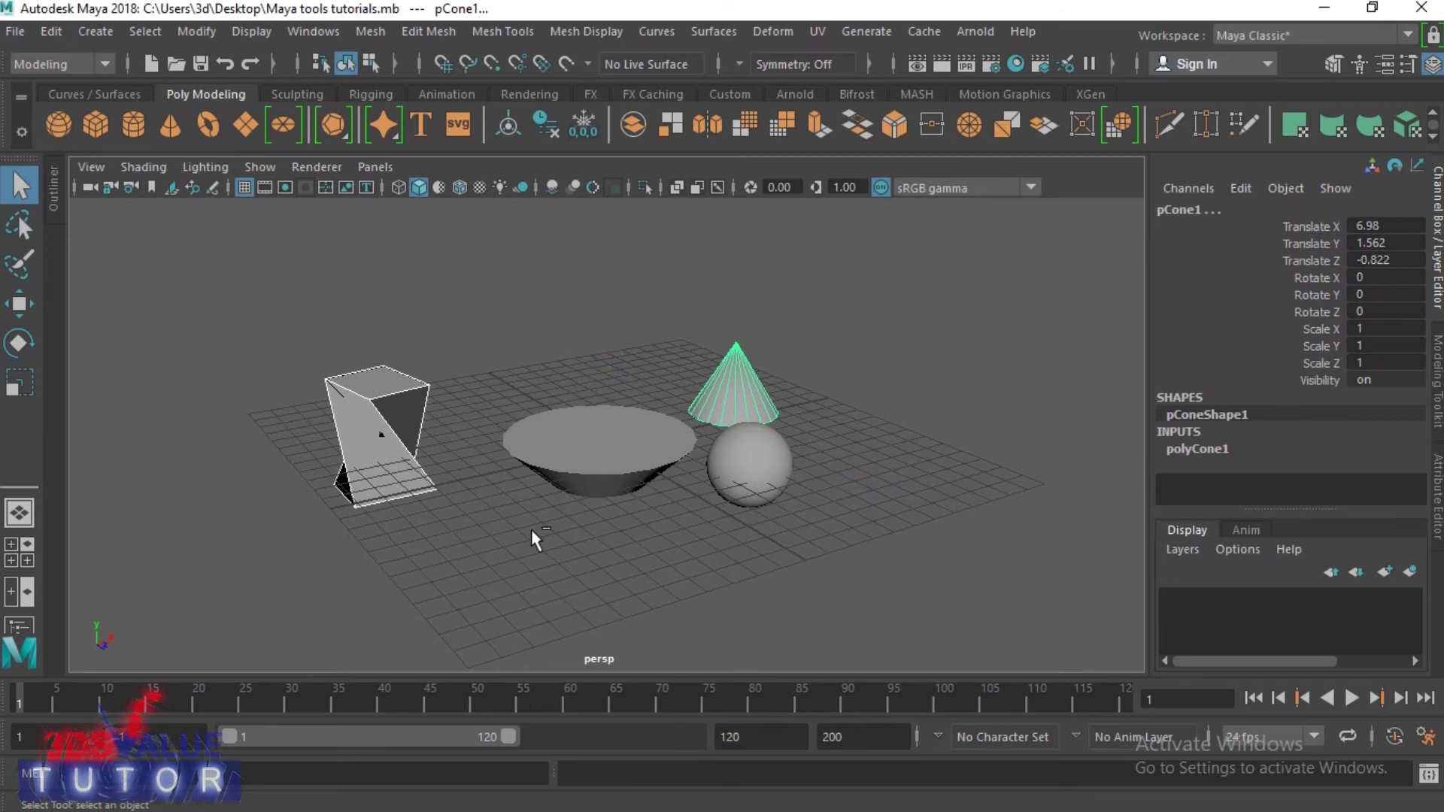
mouse_move(616, 304)
ctrl+mouse_down()
mouse_move(536, 505)
mouse_move(543, 438)
mouse_move(502, 525)
ctrl+mouse_up()
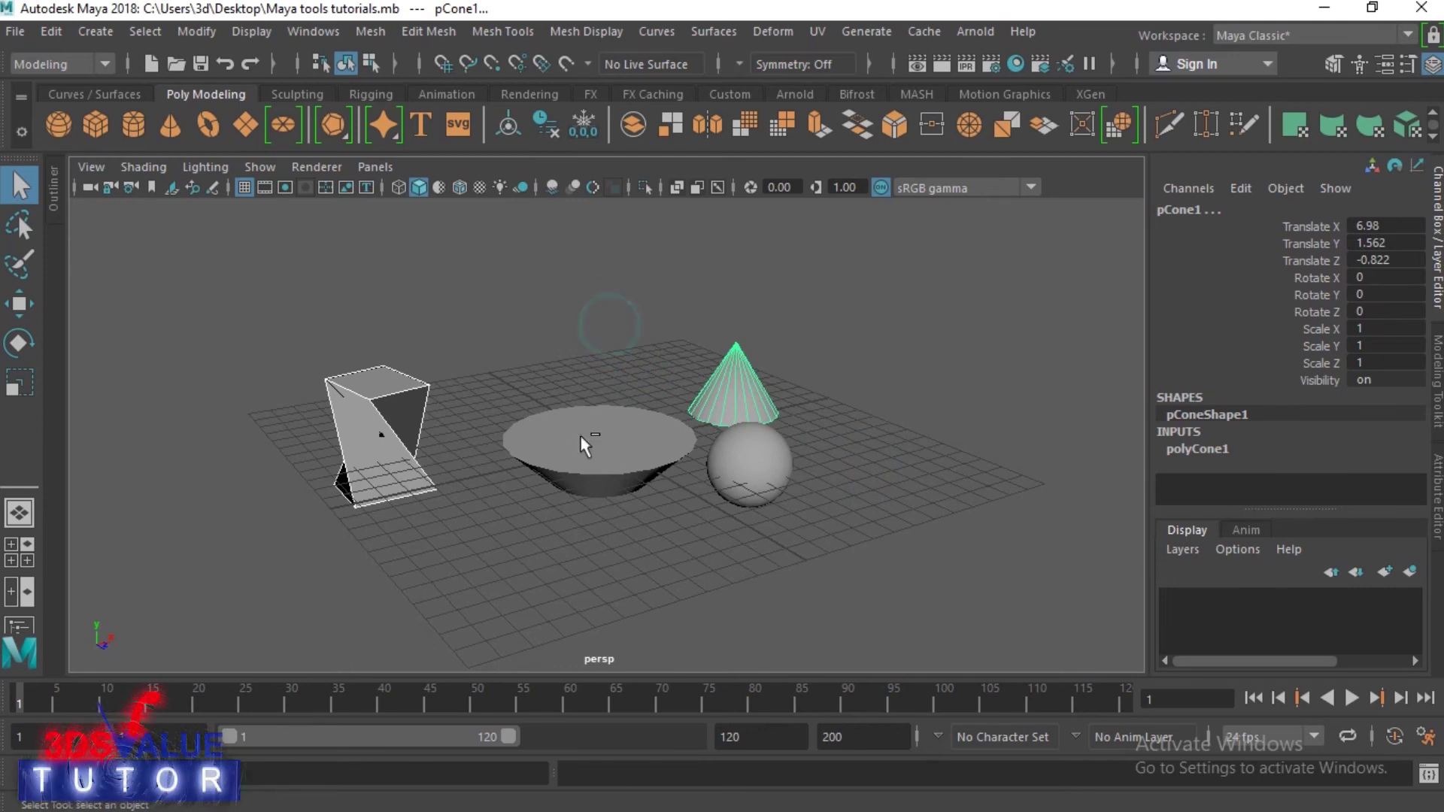
ctrl+drag(560, 401, 487, 596)
ctrl+drag(588, 327, 472, 616)
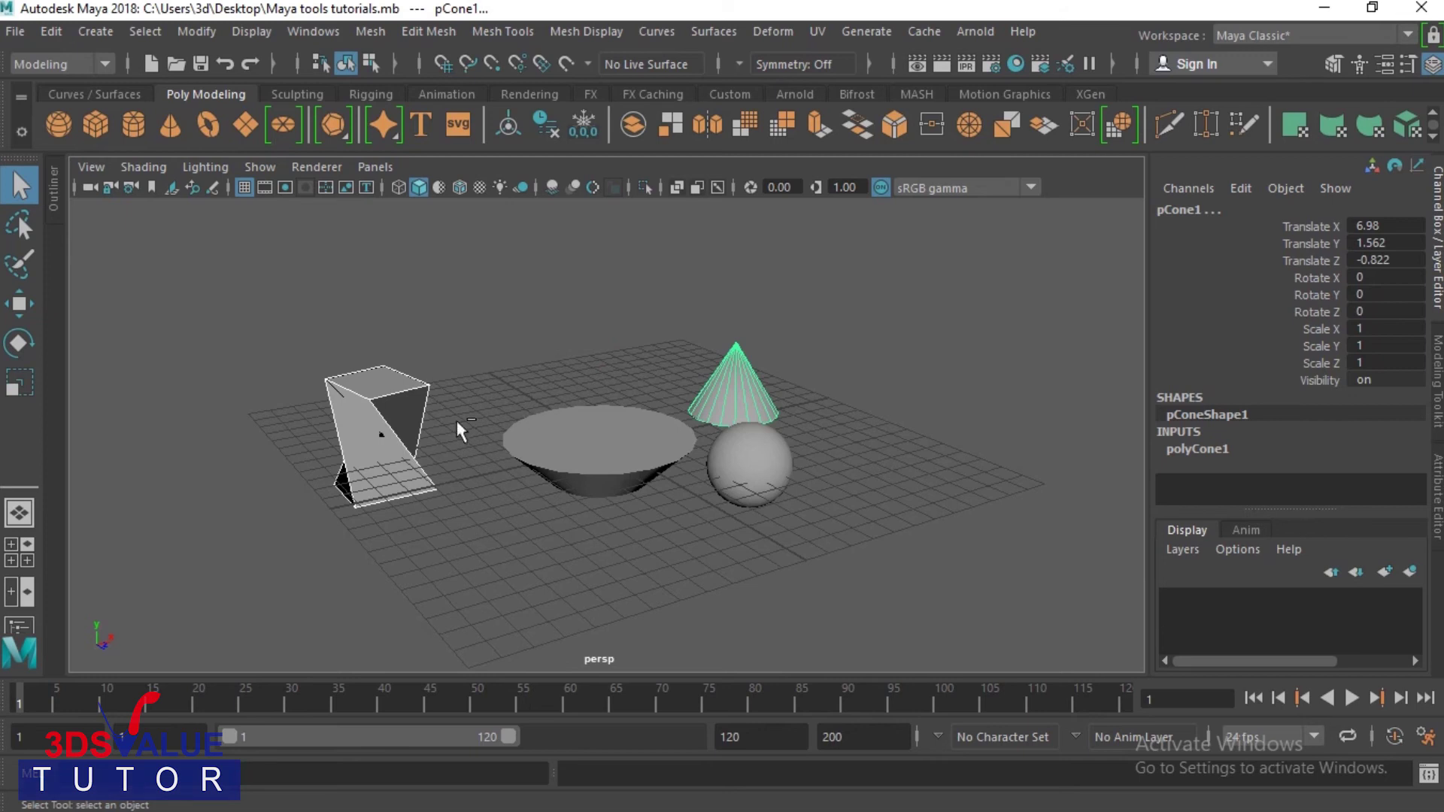
ctrl+drag(475, 319, 363, 596)
ctrl+drag(312, 301, 656, 569)
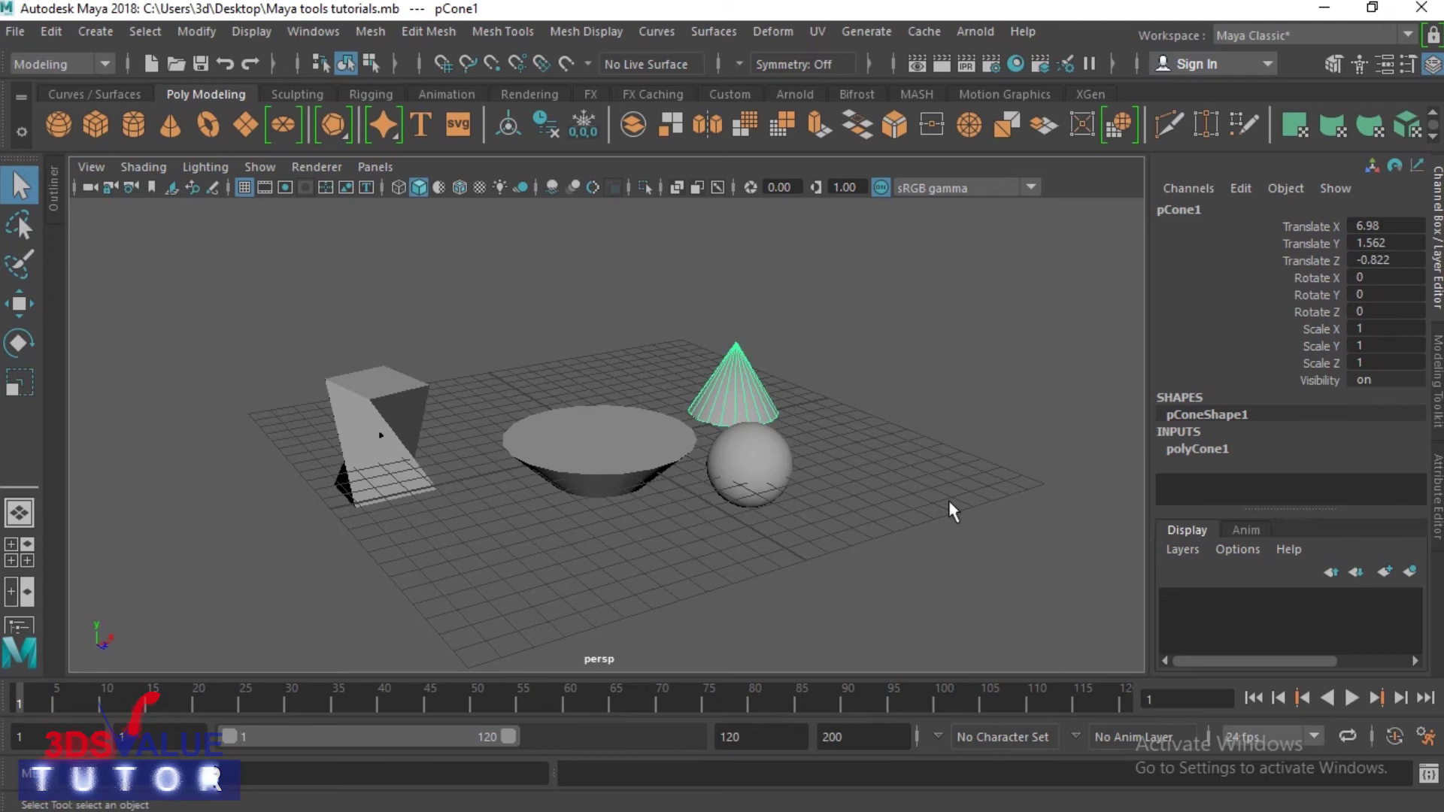
click(877, 505)
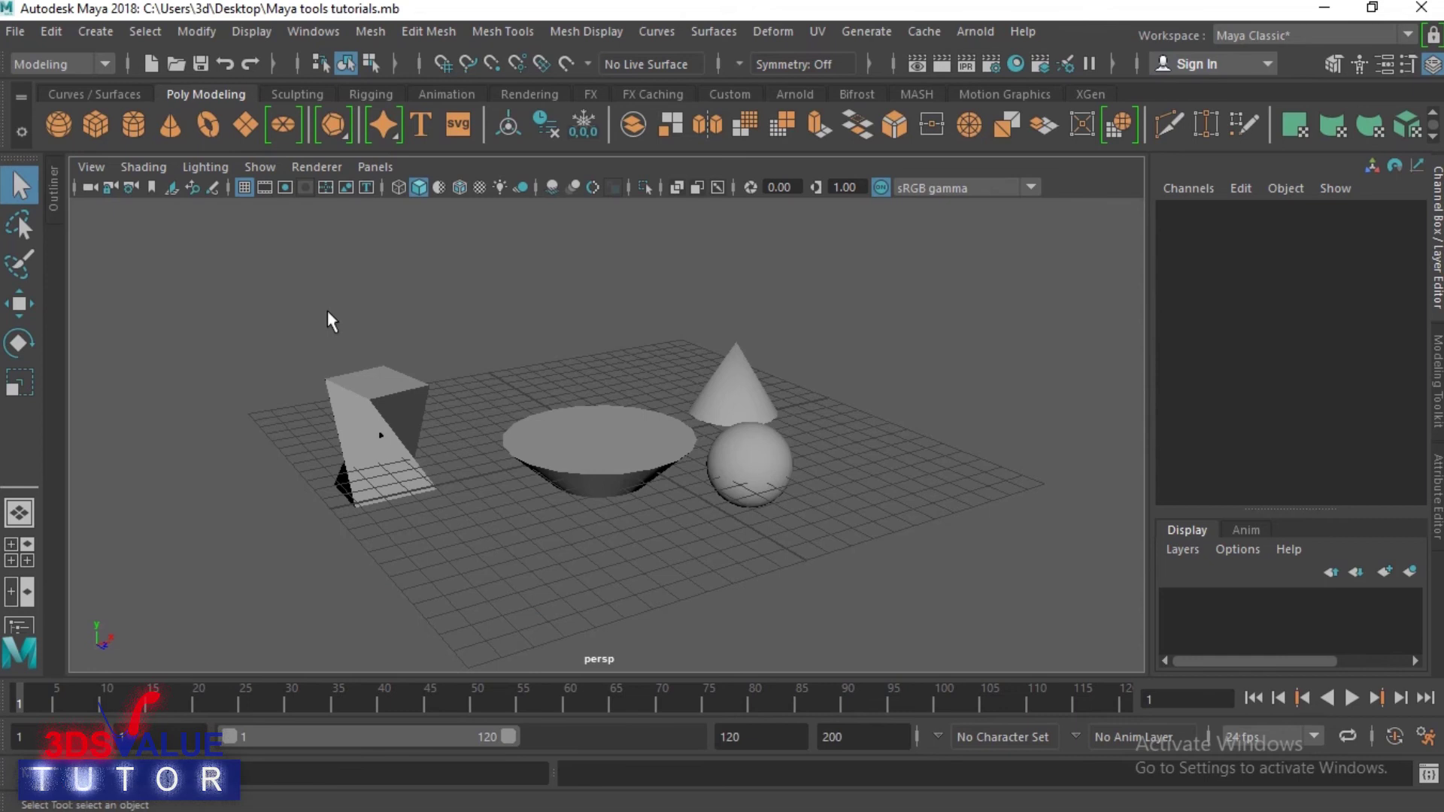
Lasso-select the cube by encircling it and clear the selection.
click(23, 226)
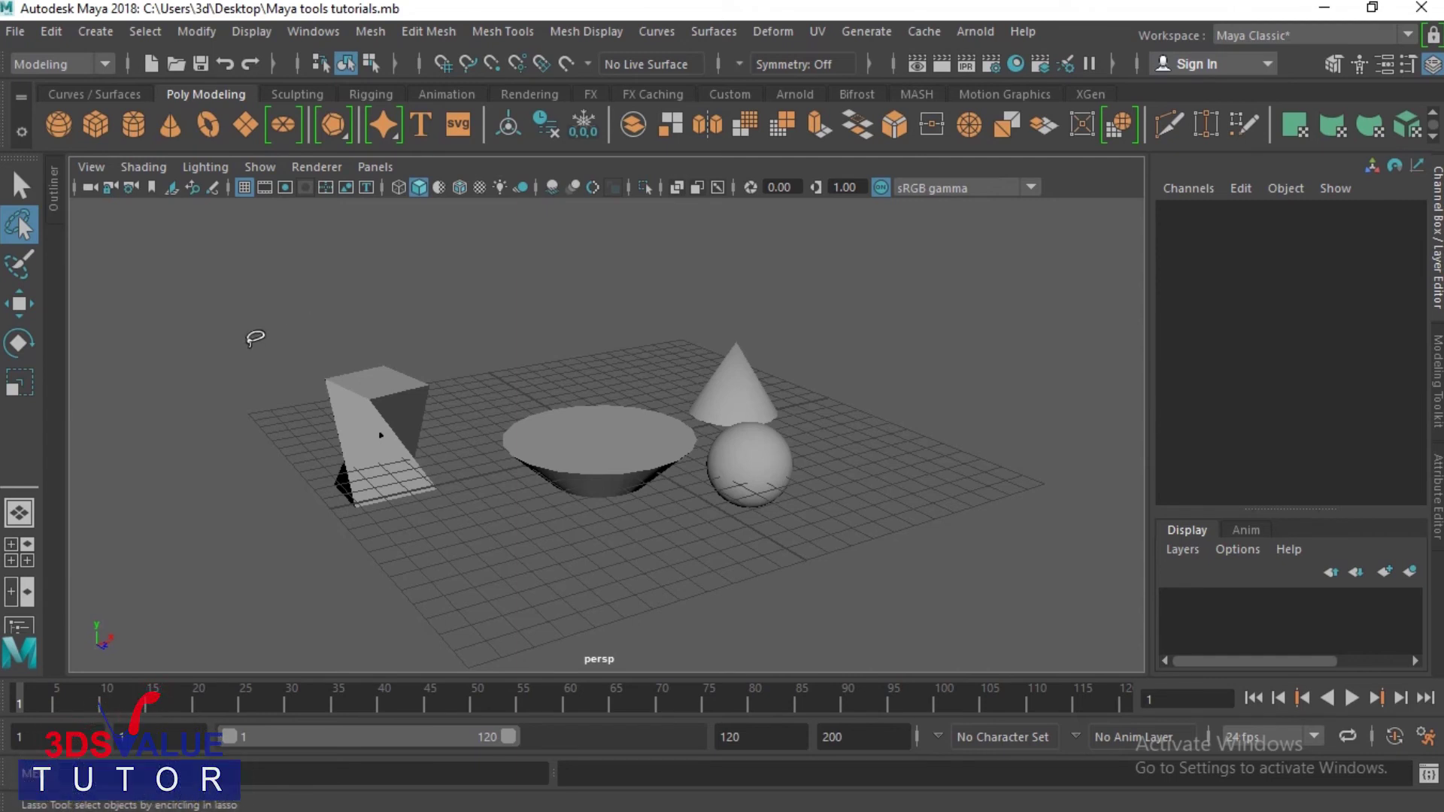
mouse_move(255, 338)
mouse_down()
mouse_move(353, 302)
mouse_move(424, 316)
mouse_move(455, 452)
mouse_move(237, 453)
mouse_move(288, 300)
mouse_move(470, 333)
mouse_move(476, 425)
mouse_move(527, 399)
mouse_move(895, 365)
mouse_move(554, 499)
mouse_move(481, 462)
mouse_move(484, 418)
mouse_move(914, 421)
mouse_move(504, 477)
mouse_move(485, 383)
mouse_up()
click(480, 418)
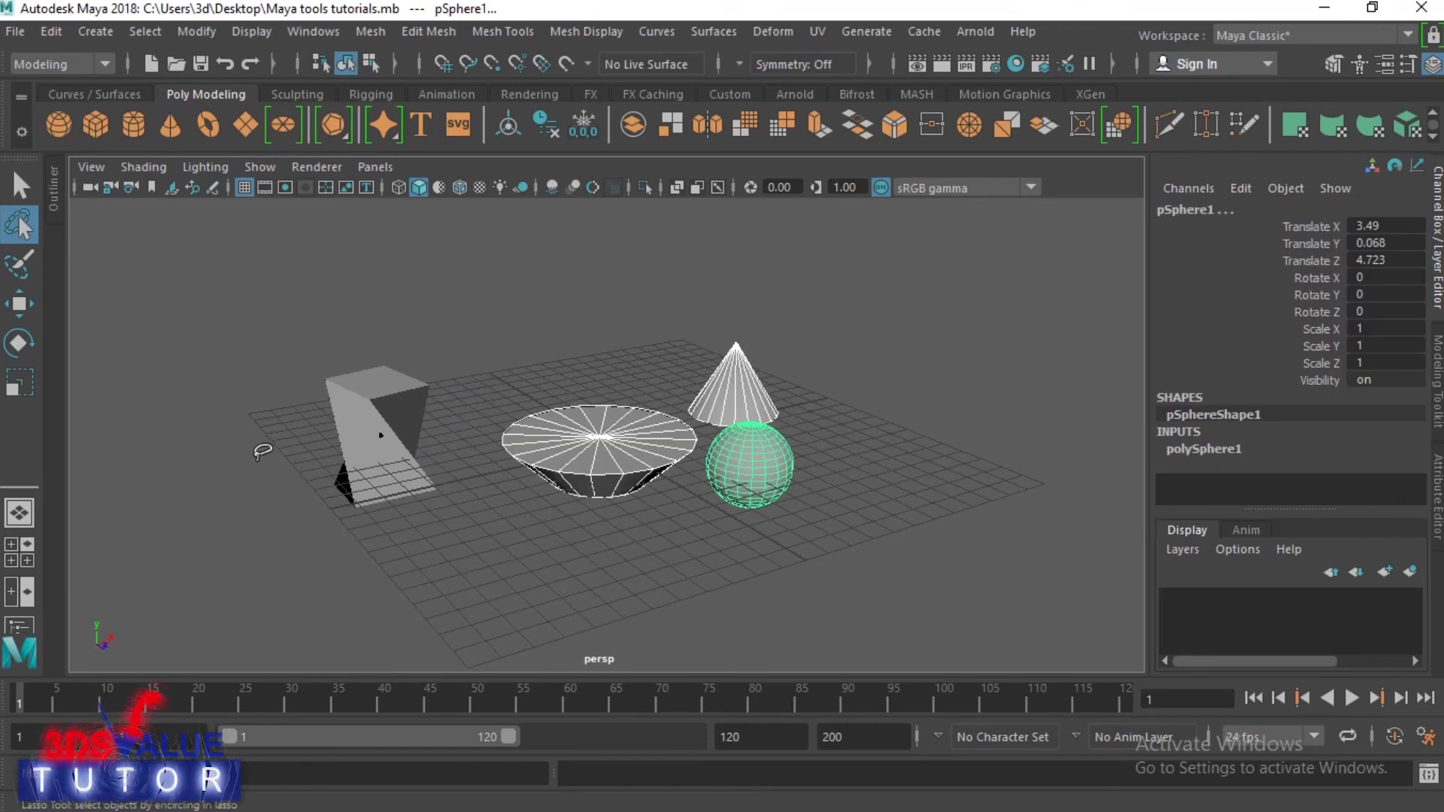
Lasso around the cube and around all four objects together, clear the selection, and repeat the four-object lasso before clearing it.
mouse_move(237, 481)
mouse_down()
mouse_move(282, 304)
mouse_move(489, 481)
mouse_move(873, 376)
mouse_move(339, 258)
mouse_move(324, 296)
mouse_up()
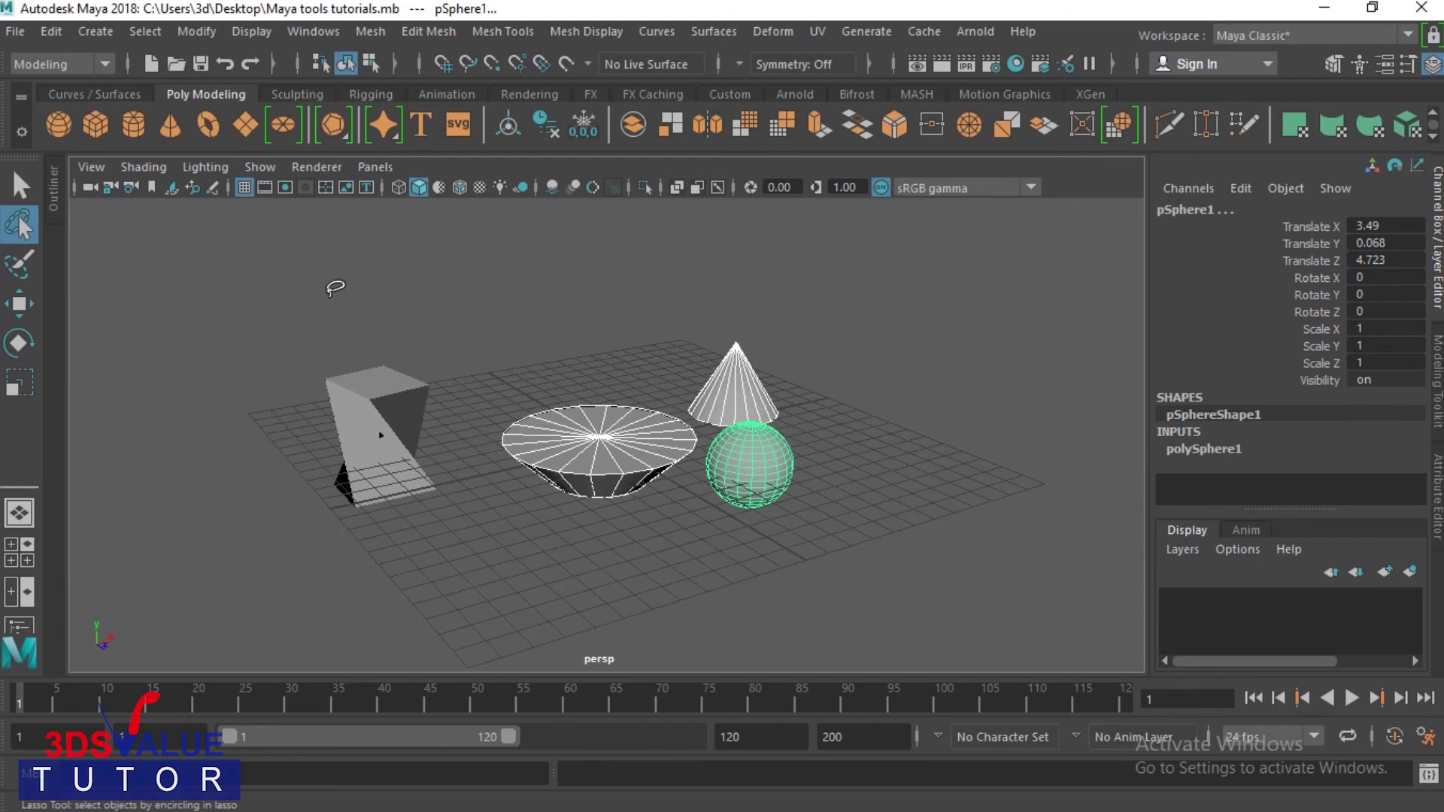
mouse_move(199, 389)
mouse_down()
mouse_move(436, 369)
mouse_move(629, 551)
mouse_move(710, 471)
mouse_move(669, 409)
mouse_move(844, 522)
mouse_move(353, 576)
mouse_move(243, 502)
mouse_move(414, 339)
mouse_move(632, 511)
mouse_move(816, 412)
mouse_up()
mouse_move(703, 569)
mouse_down()
mouse_move(751, 353)
mouse_move(519, 557)
mouse_move(786, 569)
mouse_up()
mouse_move(316, 566)
mouse_down()
mouse_move(632, 402)
mouse_move(349, 564)
mouse_move(319, 566)
mouse_up()
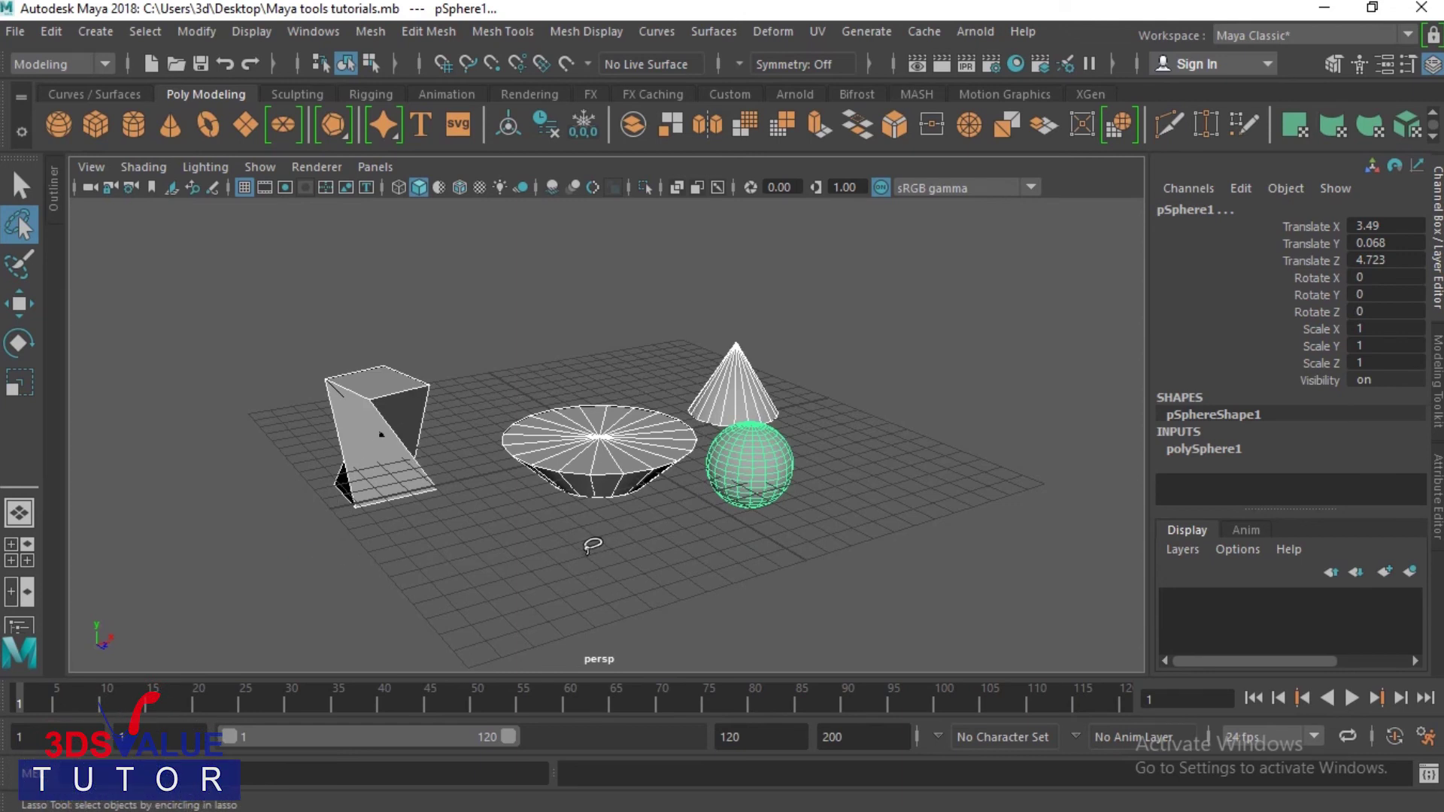
click(632, 536)
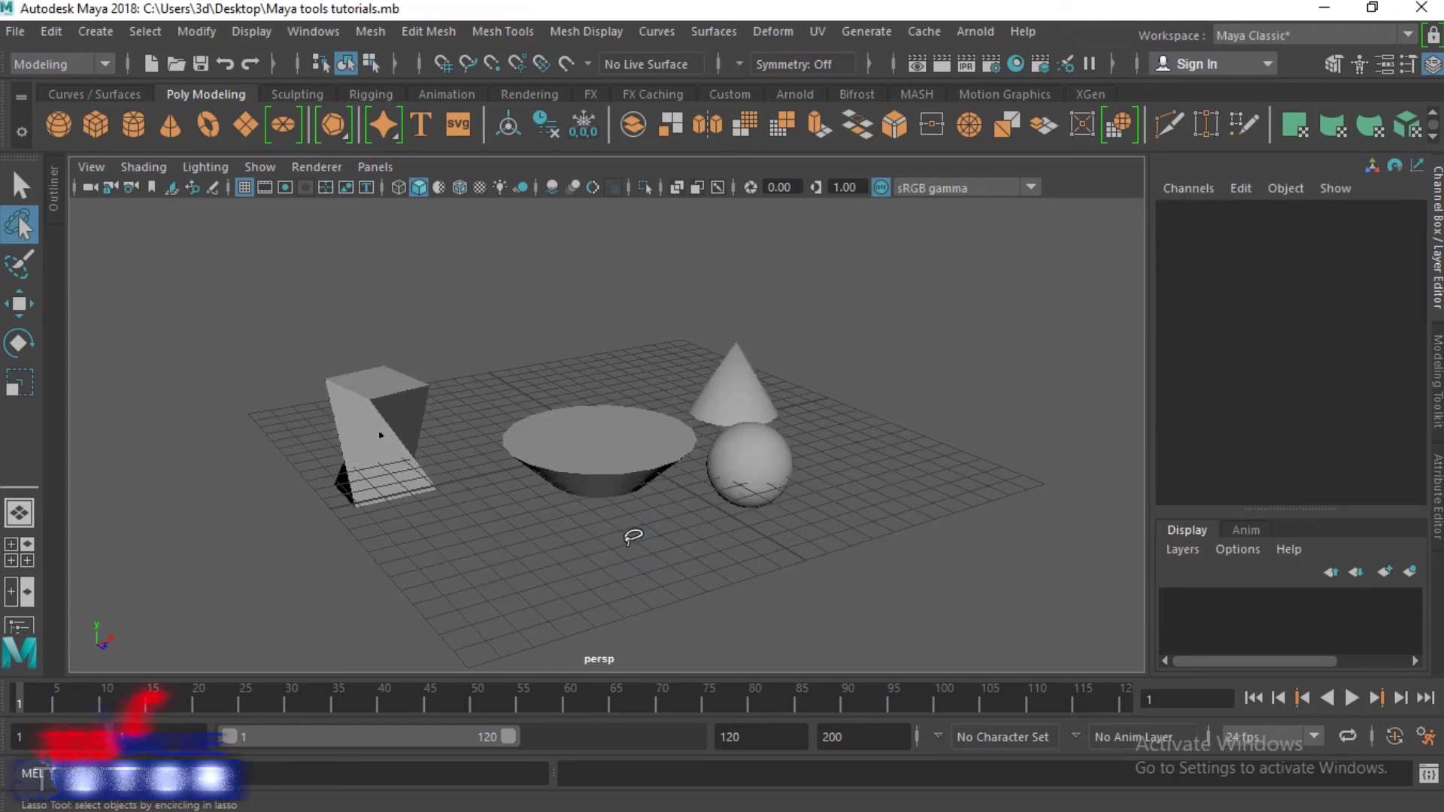
mouse_move(632, 536)
mouse_down()
mouse_move(593, 557)
mouse_move(1025, 477)
mouse_move(589, 557)
mouse_up()
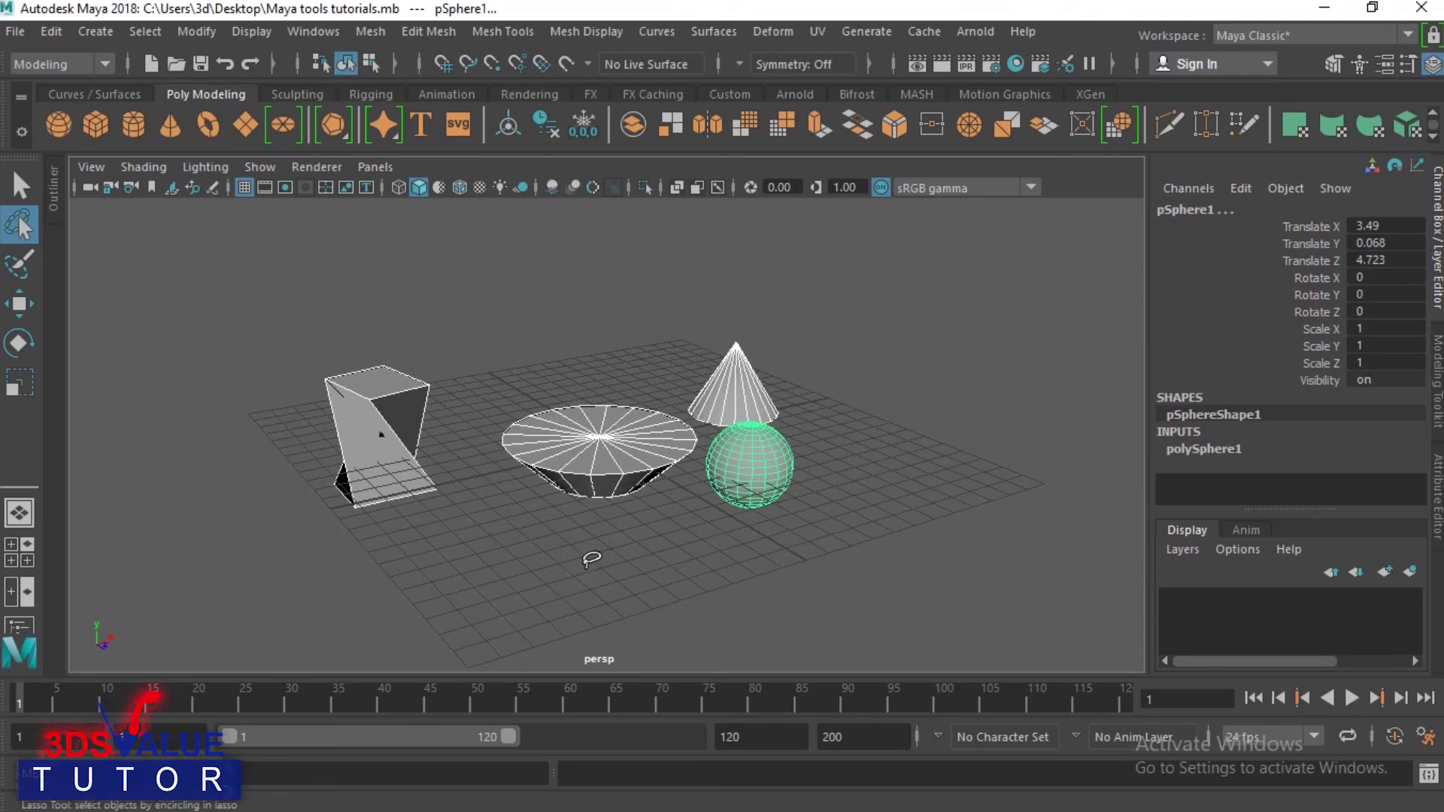
click(597, 556)
Switch to vertex selection with the Select Tool and pick a single vertex on the cylinder's upper front rim.
key(F8)
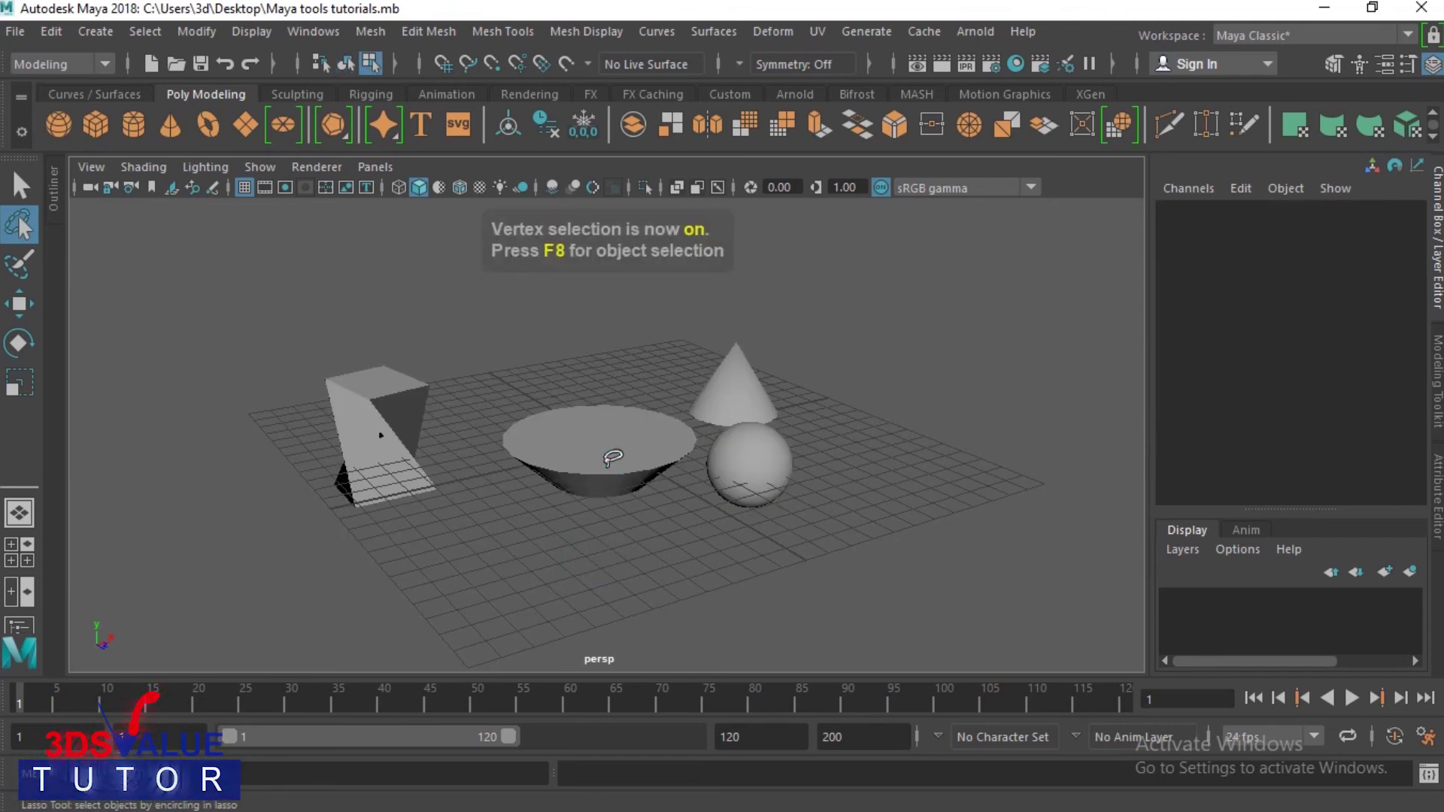
key(q)
click(558, 472)
click(356, 466)
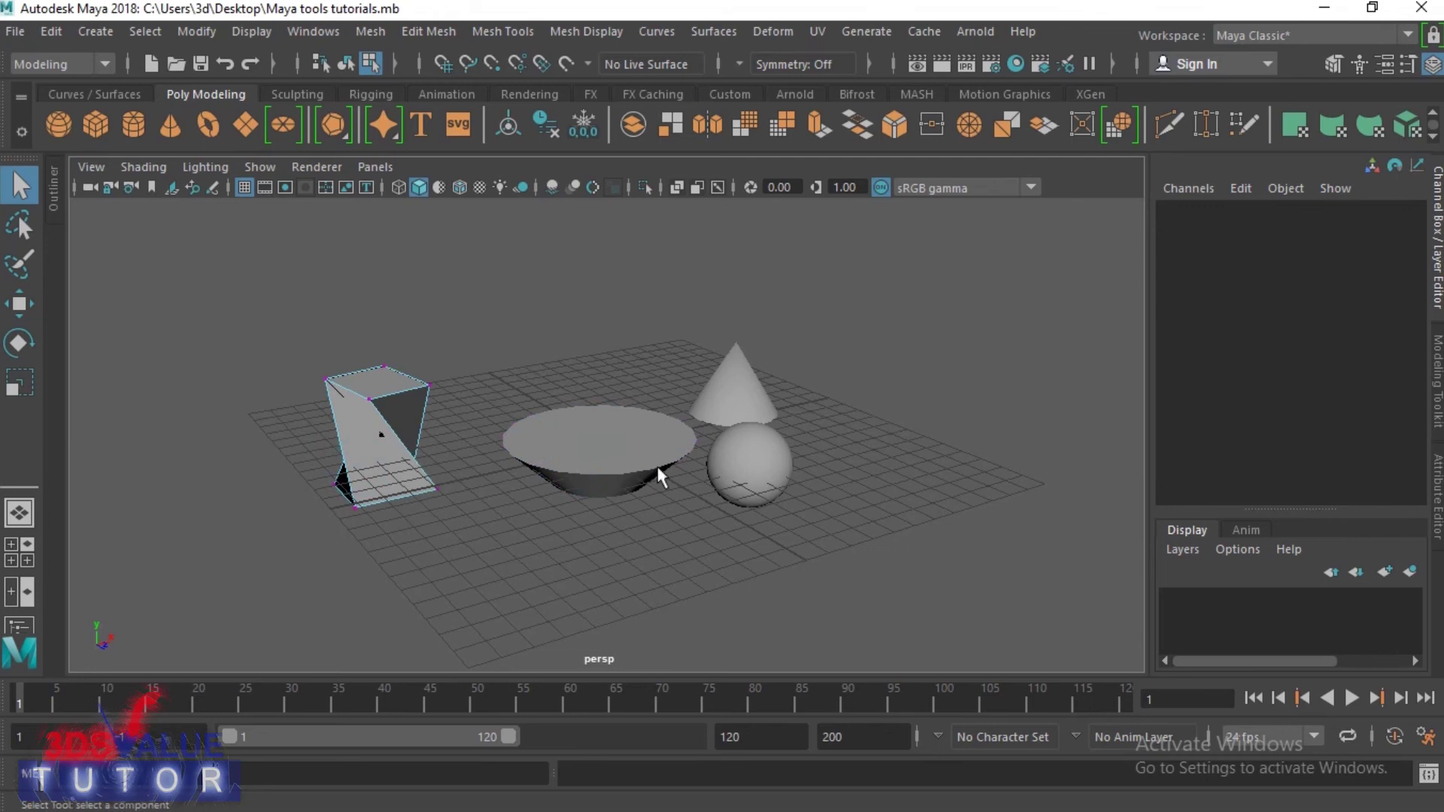
click(558, 473)
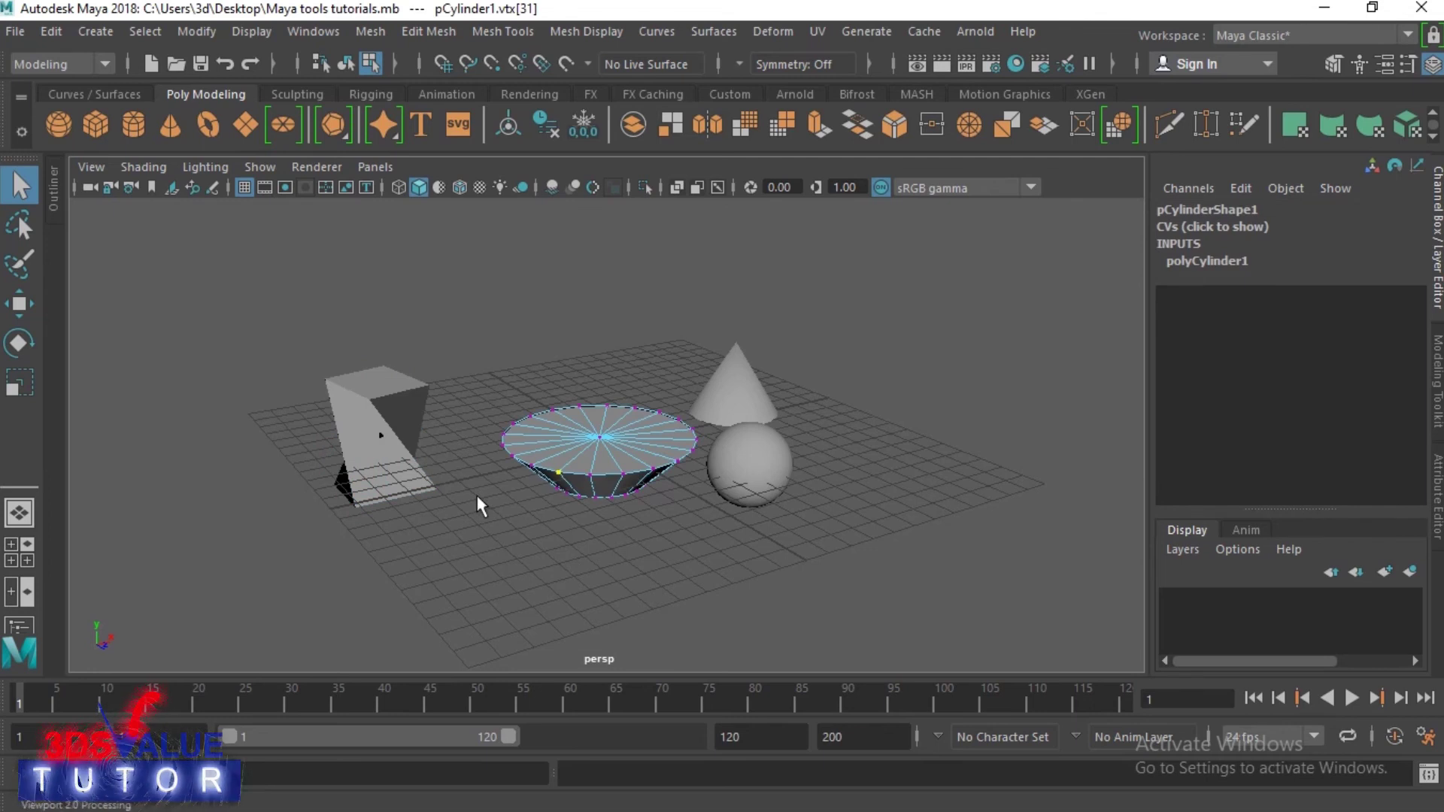
Lasso the cylinder's front vertices, its back rim vertices and its lower front vertices in turn.
click(19, 226)
mouse_move(547, 507)
mouse_down()
mouse_move(505, 495)
mouse_move(531, 427)
mouse_move(677, 440)
mouse_move(651, 475)
mouse_move(530, 505)
mouse_up()
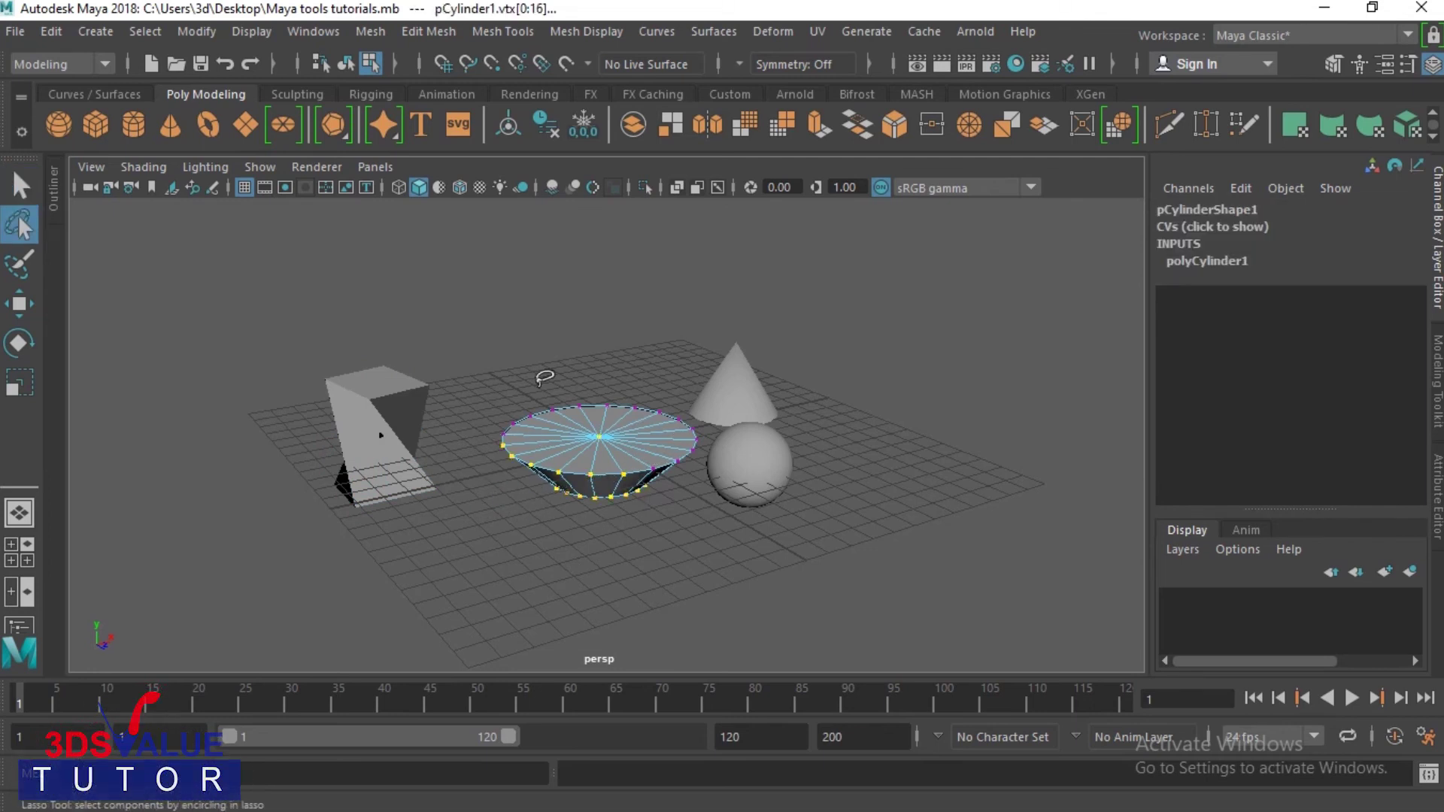
mouse_move(545, 378)
mouse_down()
mouse_move(668, 408)
mouse_move(586, 430)
mouse_move(539, 381)
mouse_up()
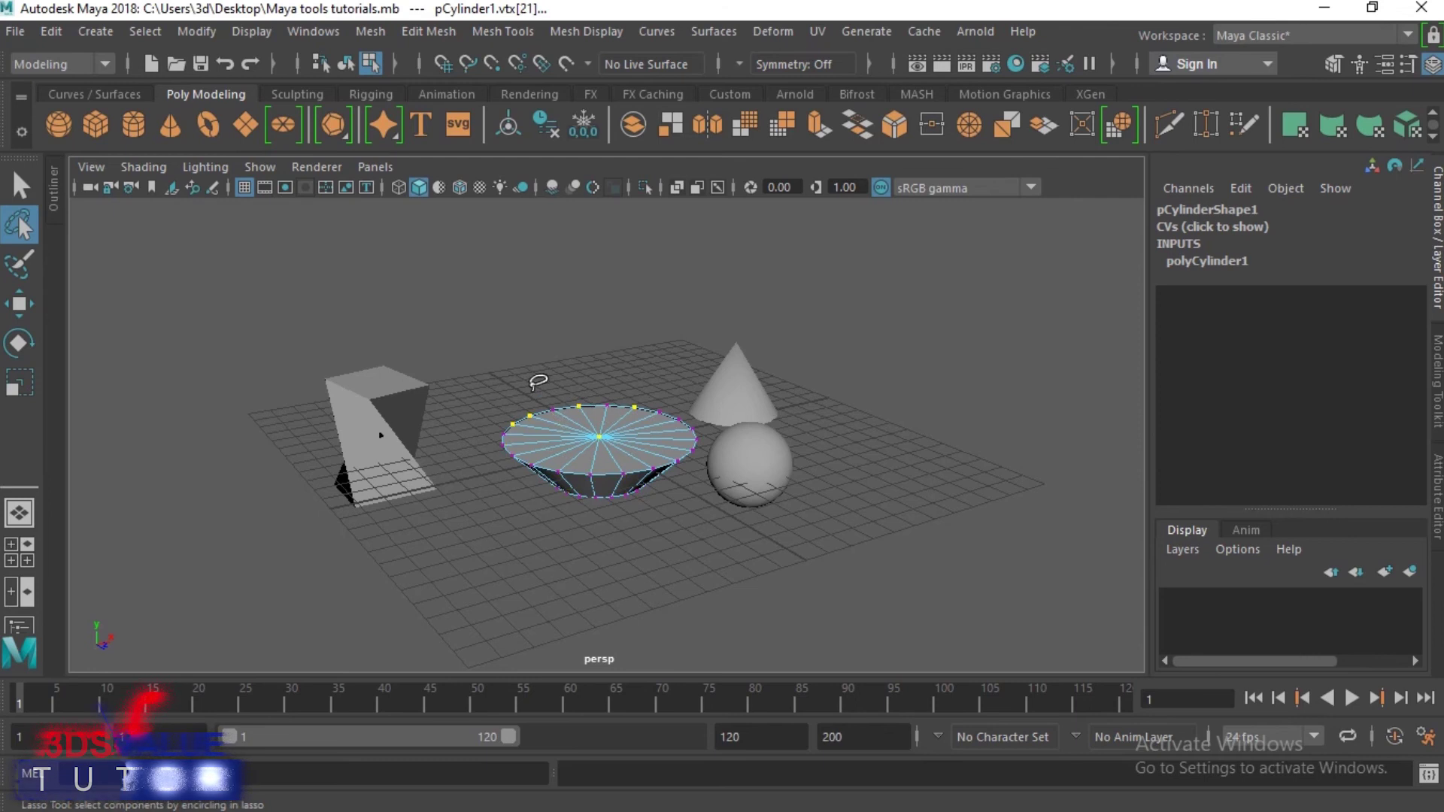
mouse_move(478, 493)
mouse_down()
mouse_move(655, 460)
mouse_move(600, 538)
mouse_move(483, 534)
mouse_up()
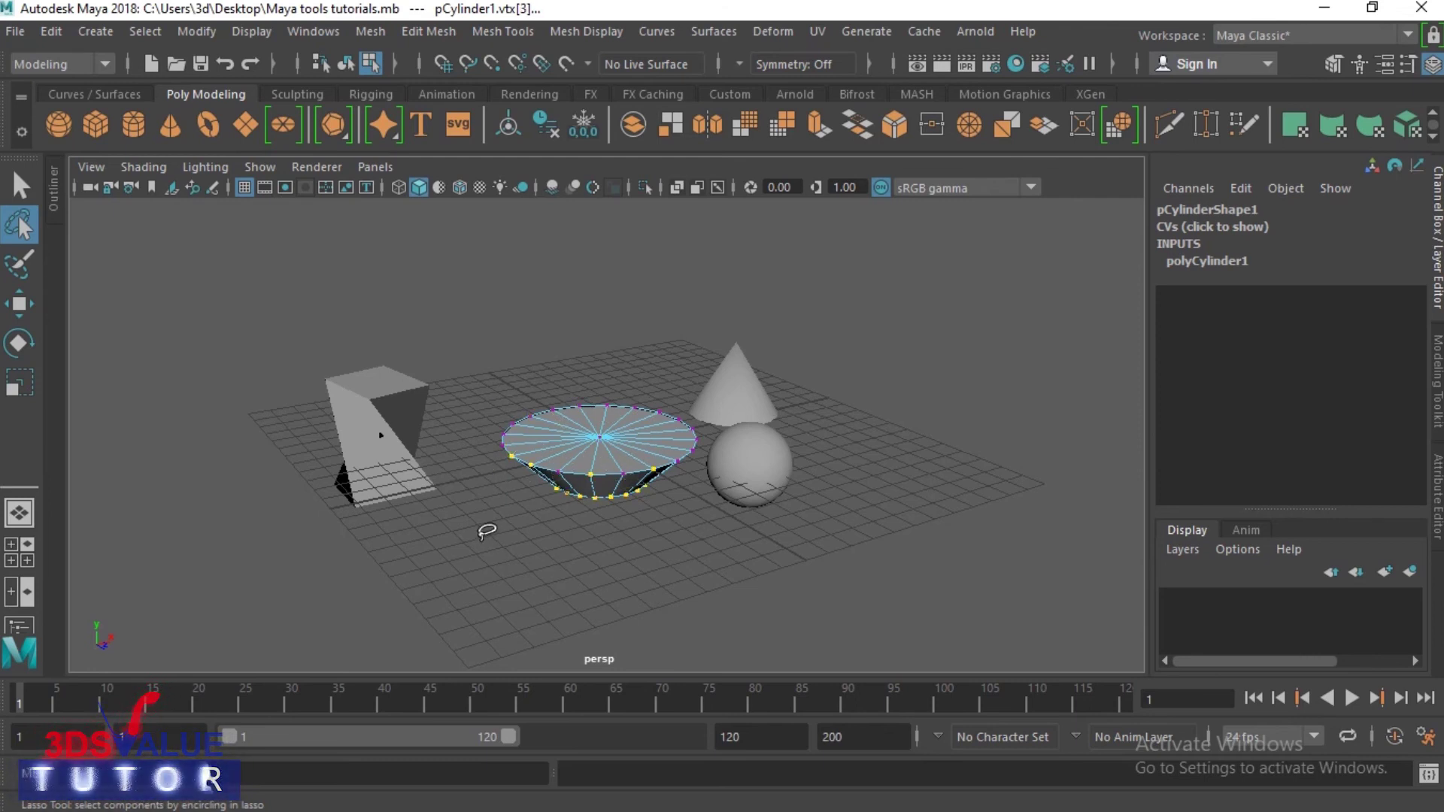
Return to object selection and lasso the cylinder, cone and sphere together.
key(F8)
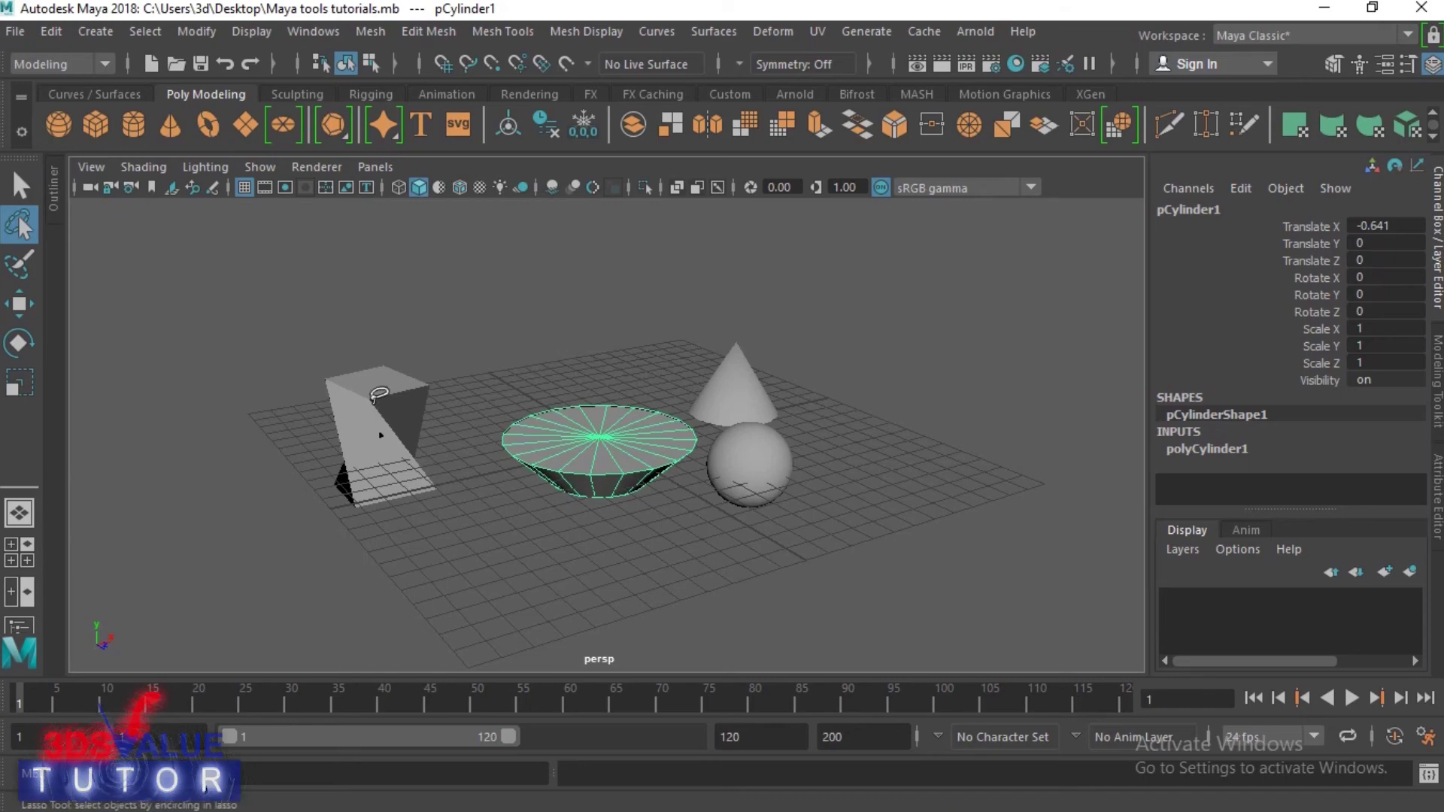
click(382, 393)
mouse_move(802, 335)
mouse_down()
mouse_move(821, 282)
mouse_move(804, 301)
mouse_up()
Marquee-select the cube, switch to vertex selection and marquee all of the cube's vertices.
click(28, 188)
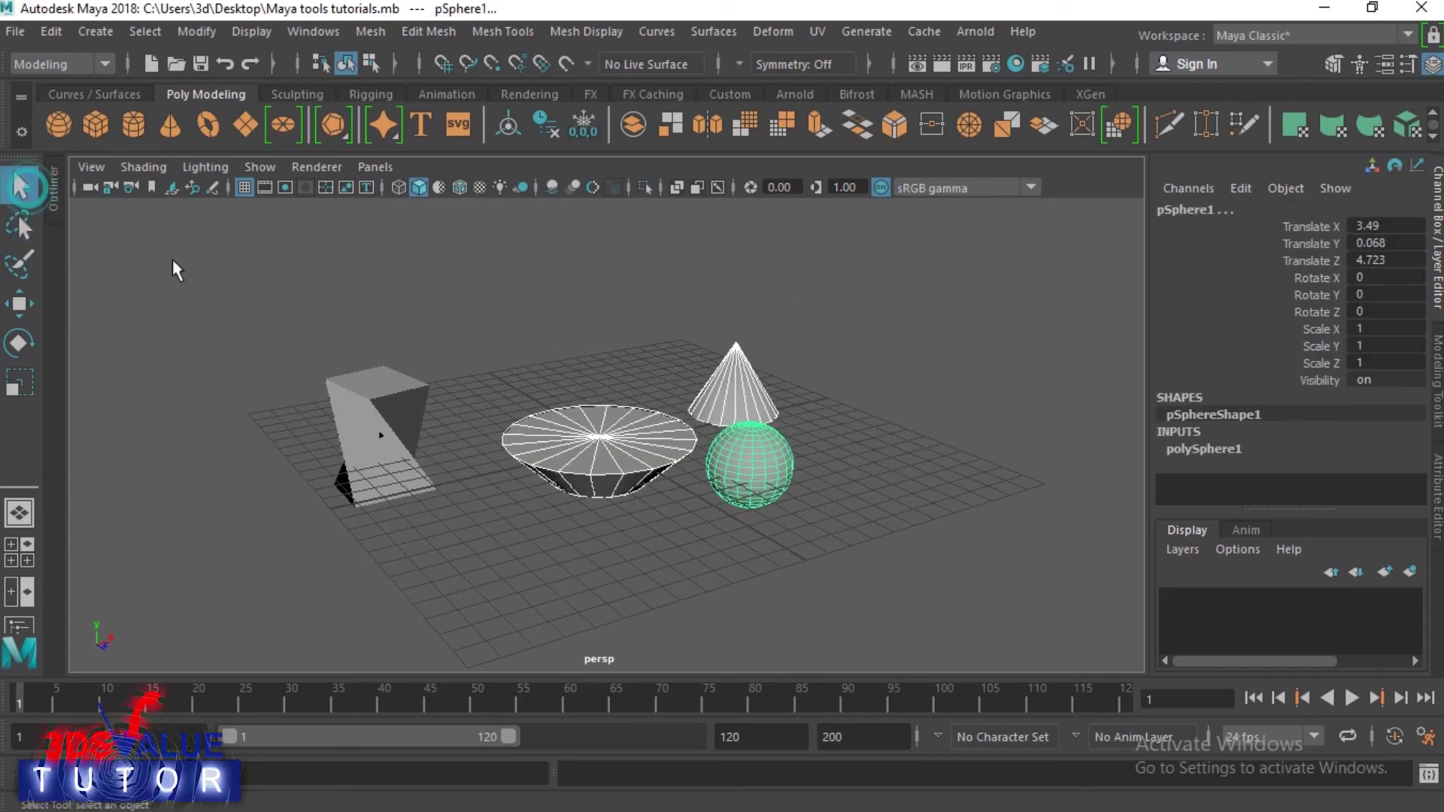
drag(306, 336, 485, 496)
key(F9)
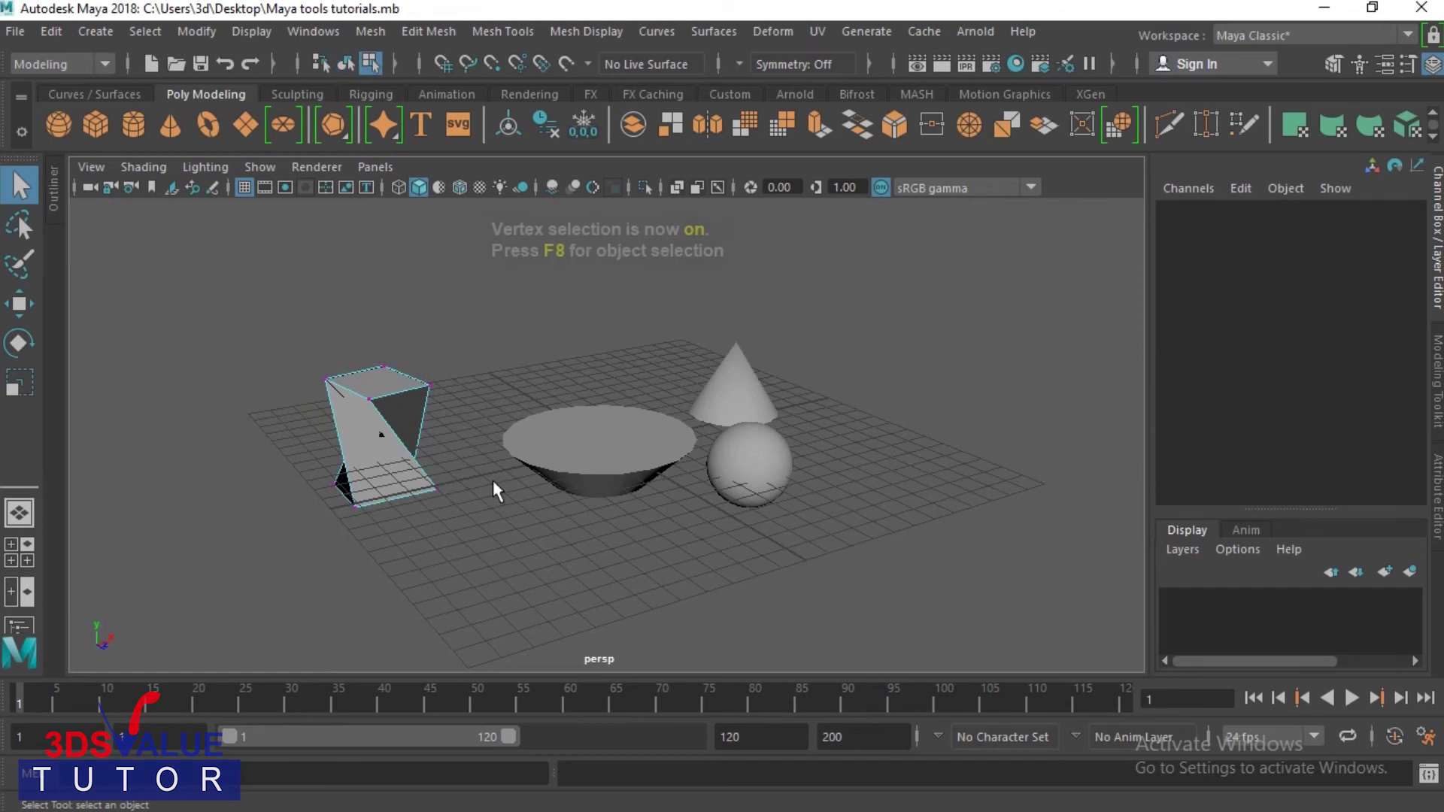
drag(464, 339, 241, 628)
Encircle the cube's vertices with freehand Lasso Tool selections.
click(20, 227)
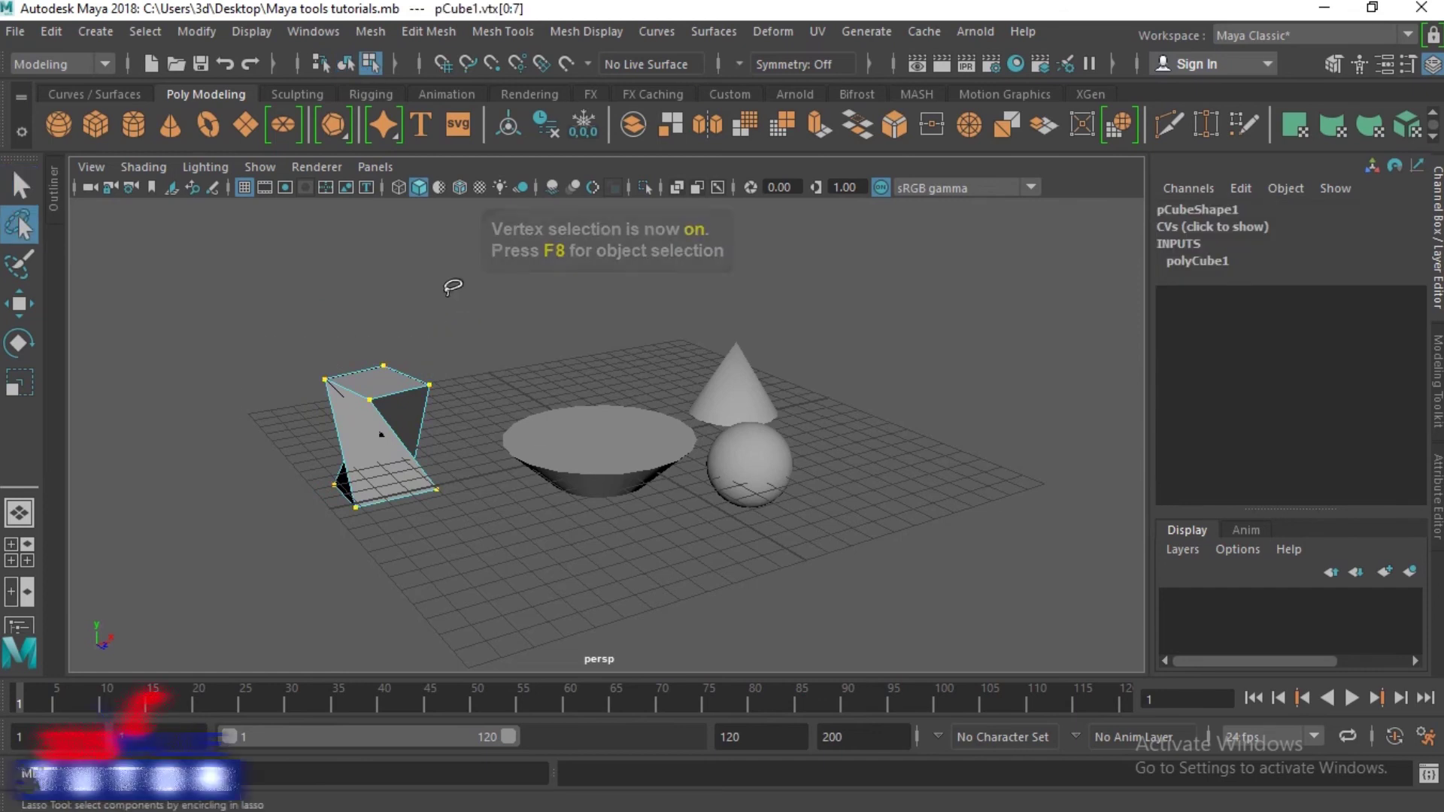
drag(449, 291, 462, 310)
mouse_move(463, 421)
mouse_down()
mouse_move(498, 485)
mouse_move(483, 444)
mouse_up()
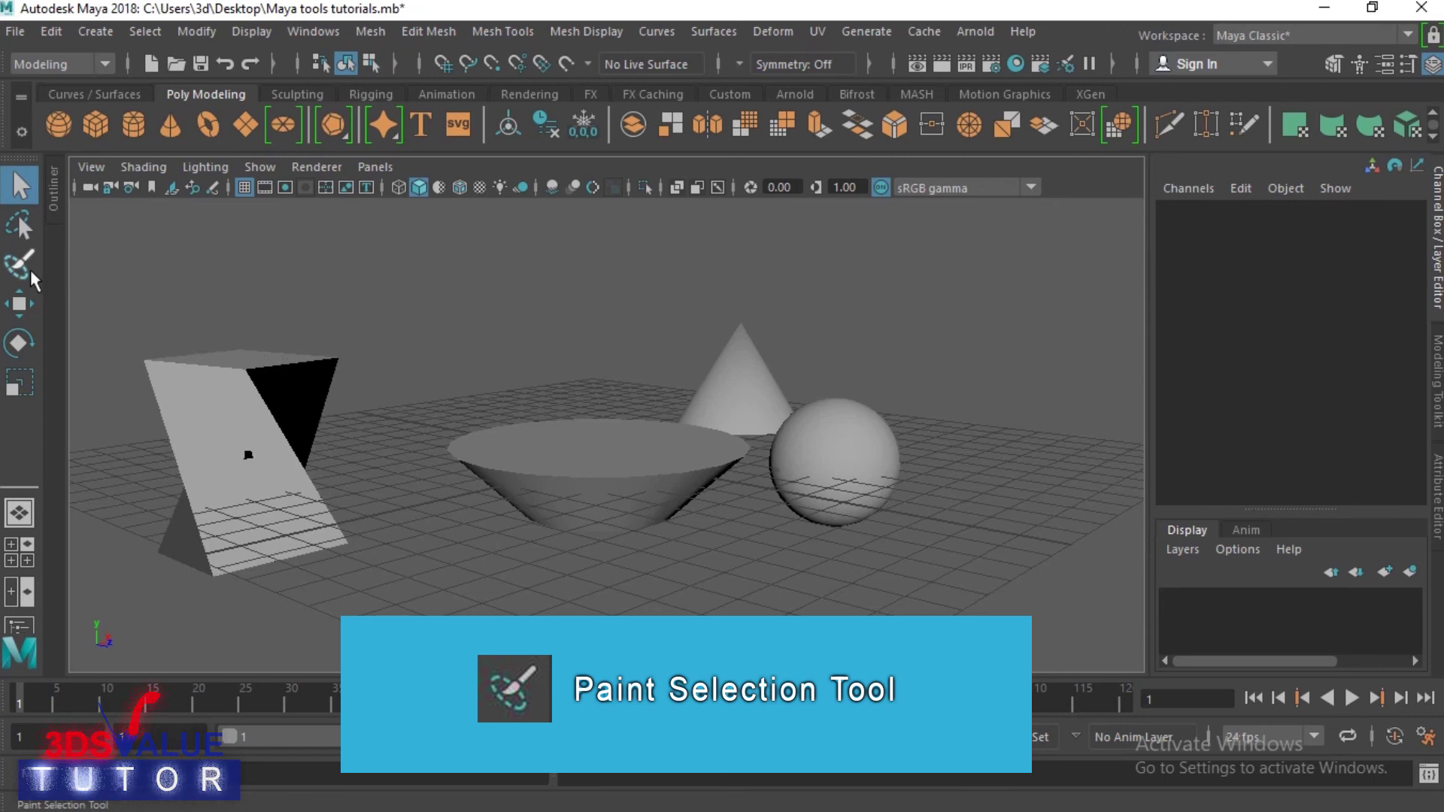
Show the cube's vertices and select them by brushing over its corners with the Paint Selection Tool.
click(30, 268)
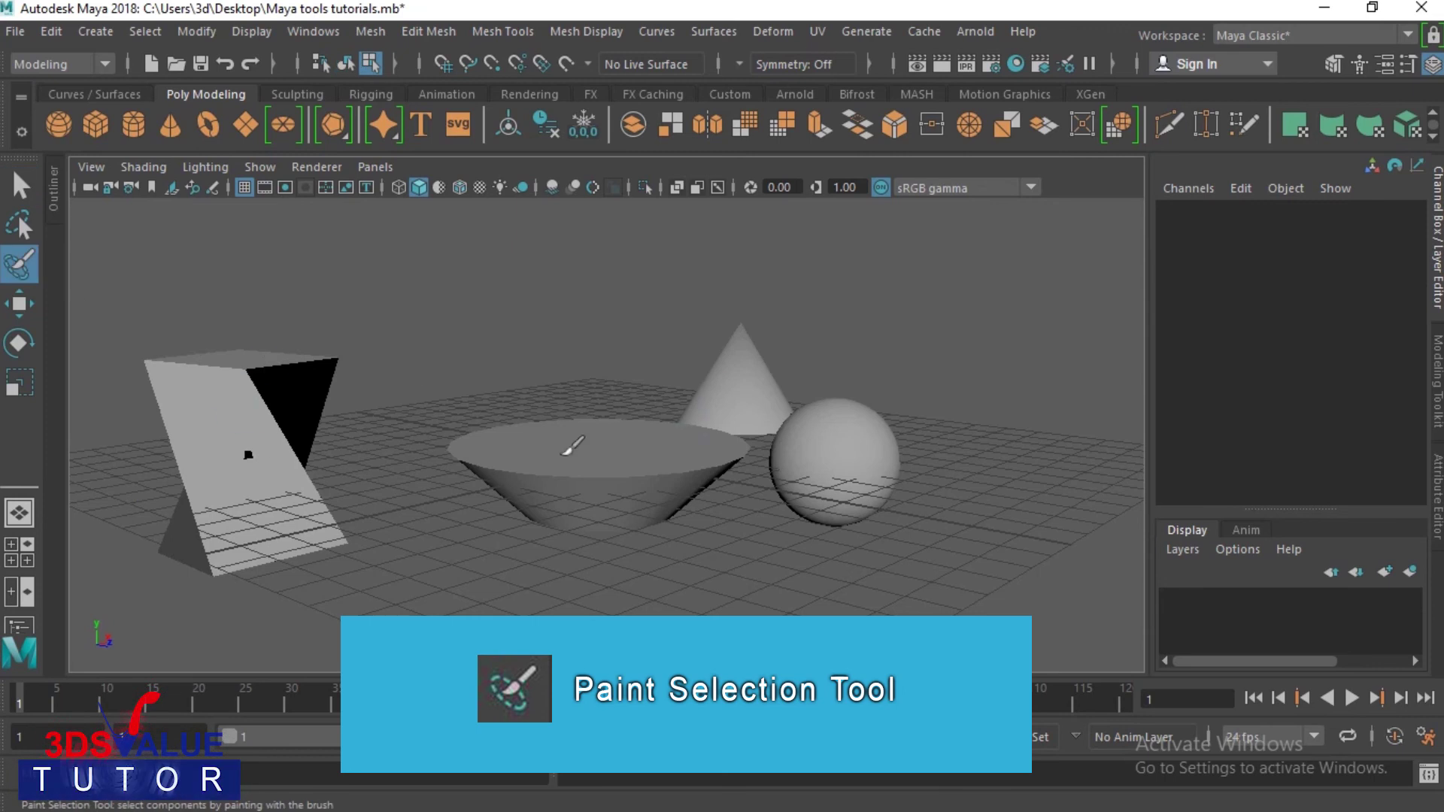
click(21, 185)
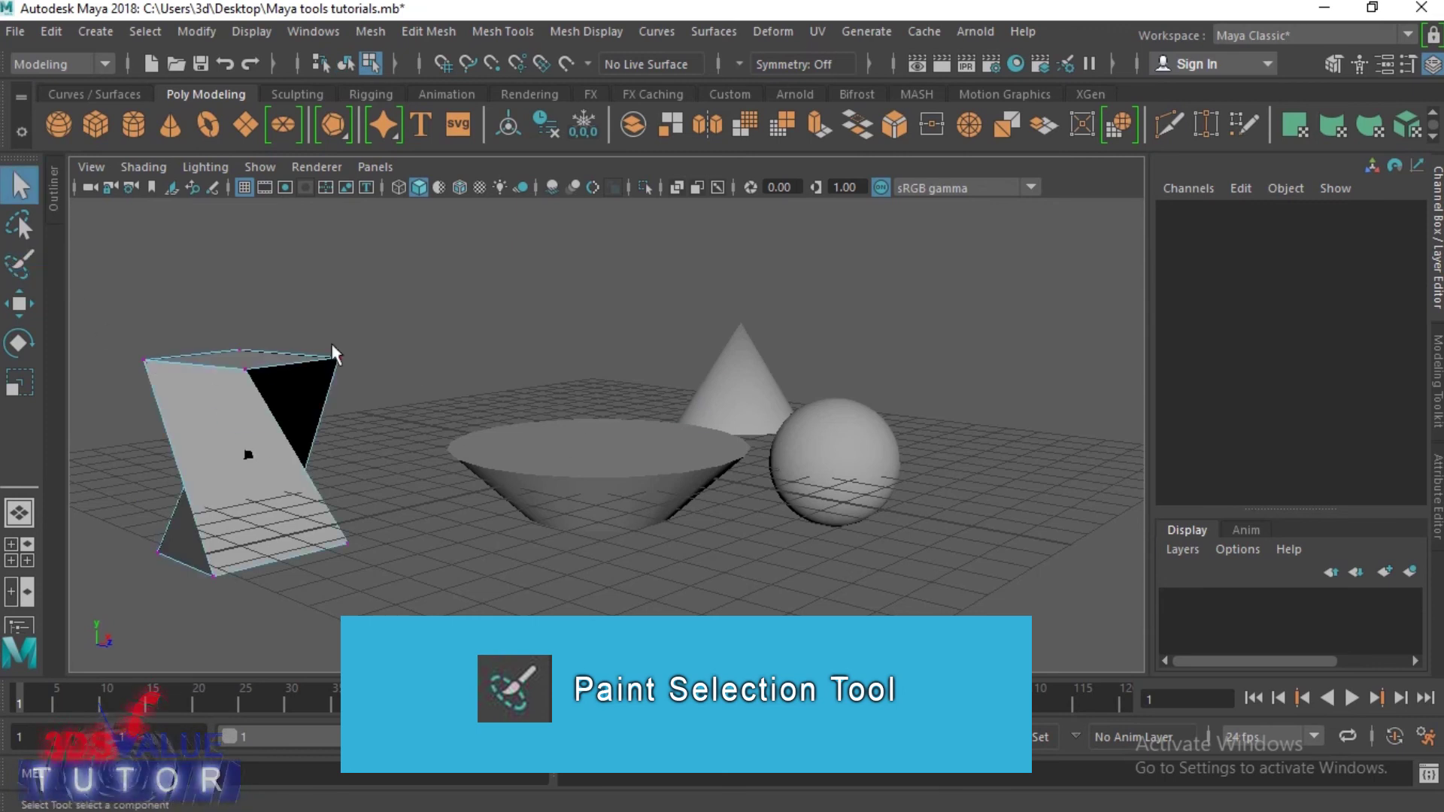
click(22, 263)
drag(143, 355, 356, 348)
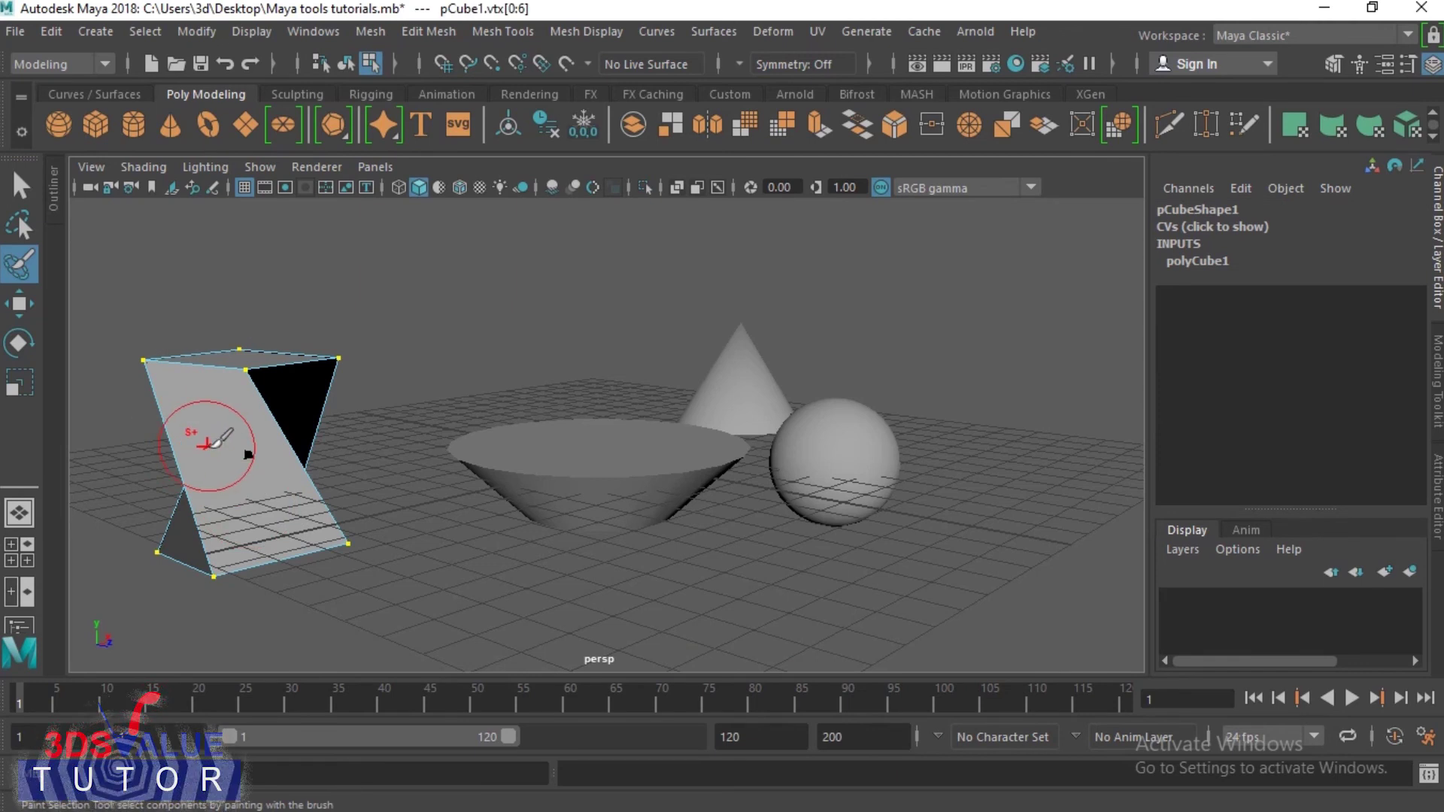
Go back to the Select Tool, switch to object selection and clear the selection.
key(q)
key(F8)
click(381, 433)
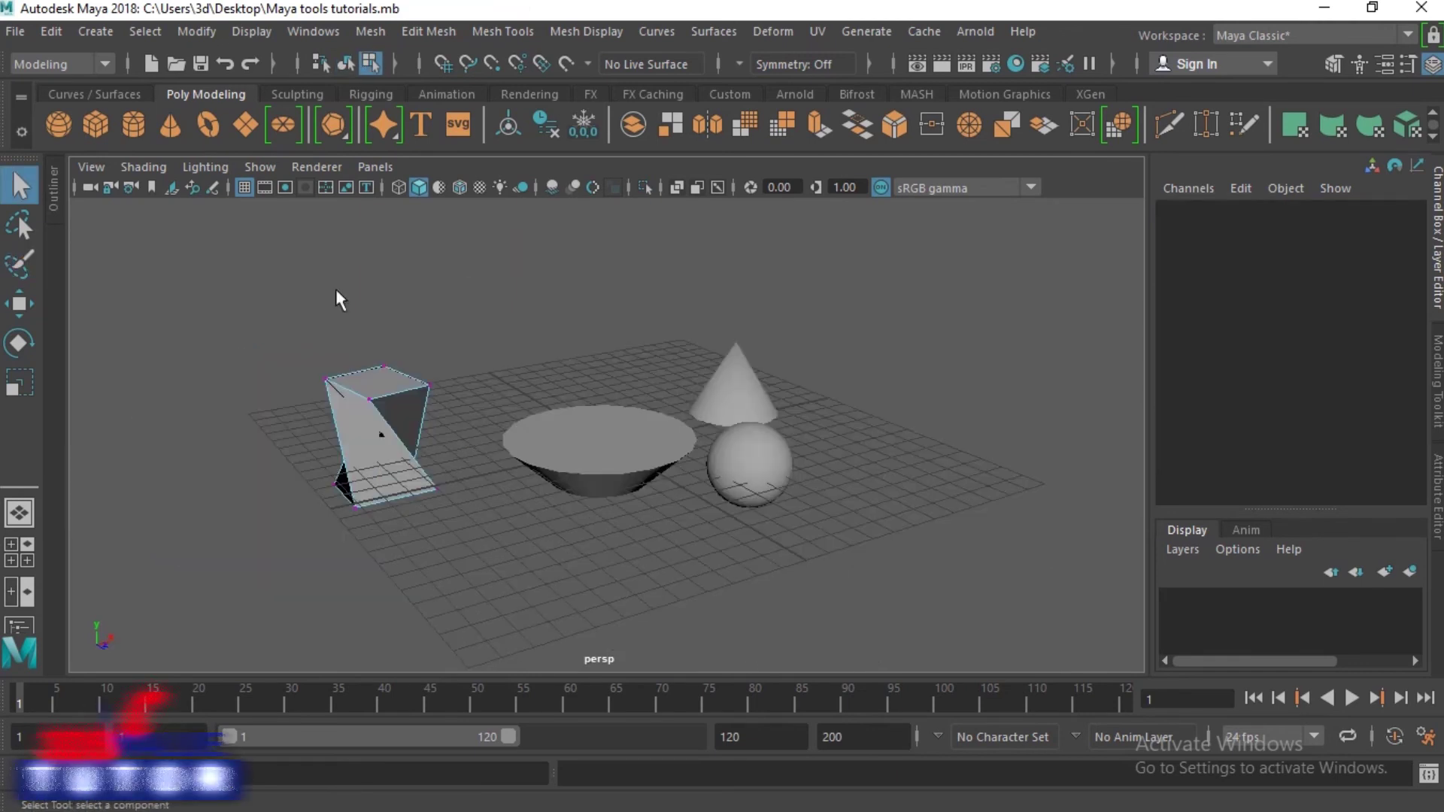
key(F8)
click(333, 288)
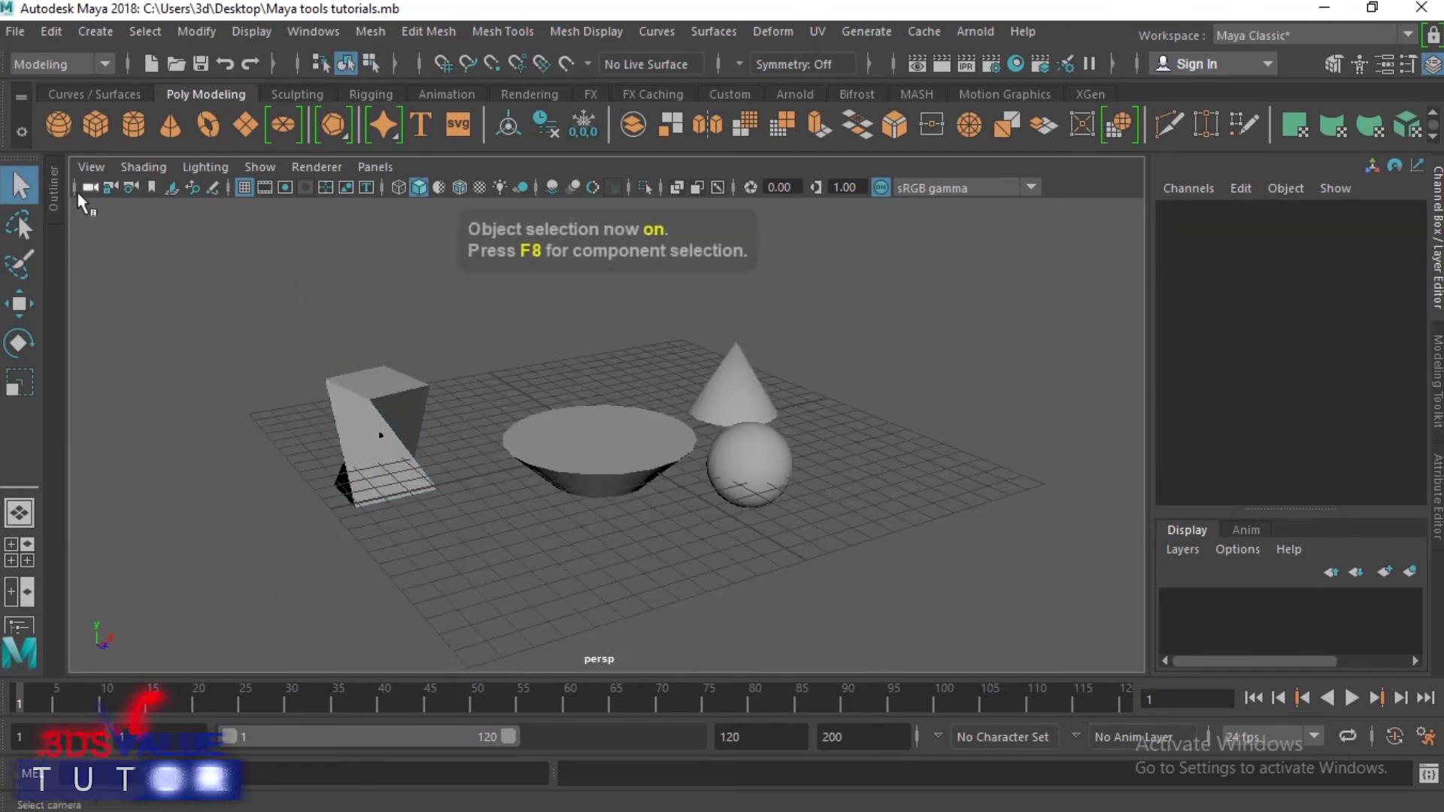
Repeat the area selections around the cube with the Select Tool and draw a freehand selection with the Lasso Tool.
drag(256, 338, 427, 558)
click(534, 470)
drag(158, 337, 503, 561)
click(20, 224)
mouse_move(215, 391)
mouse_down()
mouse_move(505, 361)
mouse_move(255, 376)
mouse_up()
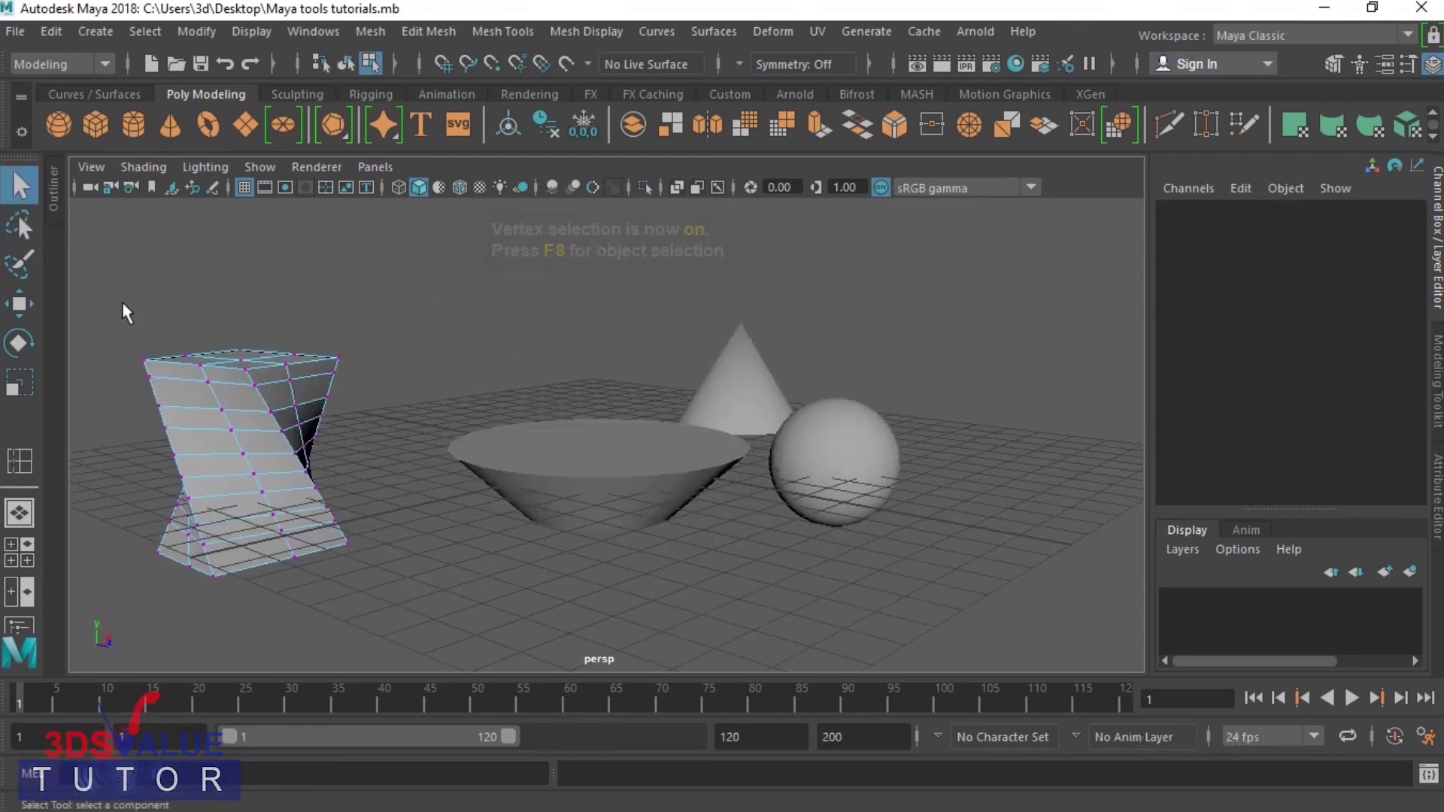
In vertex selection, lasso the subdivided cube's upper vertices, adding those along its left side, top and right side.
key(F9)
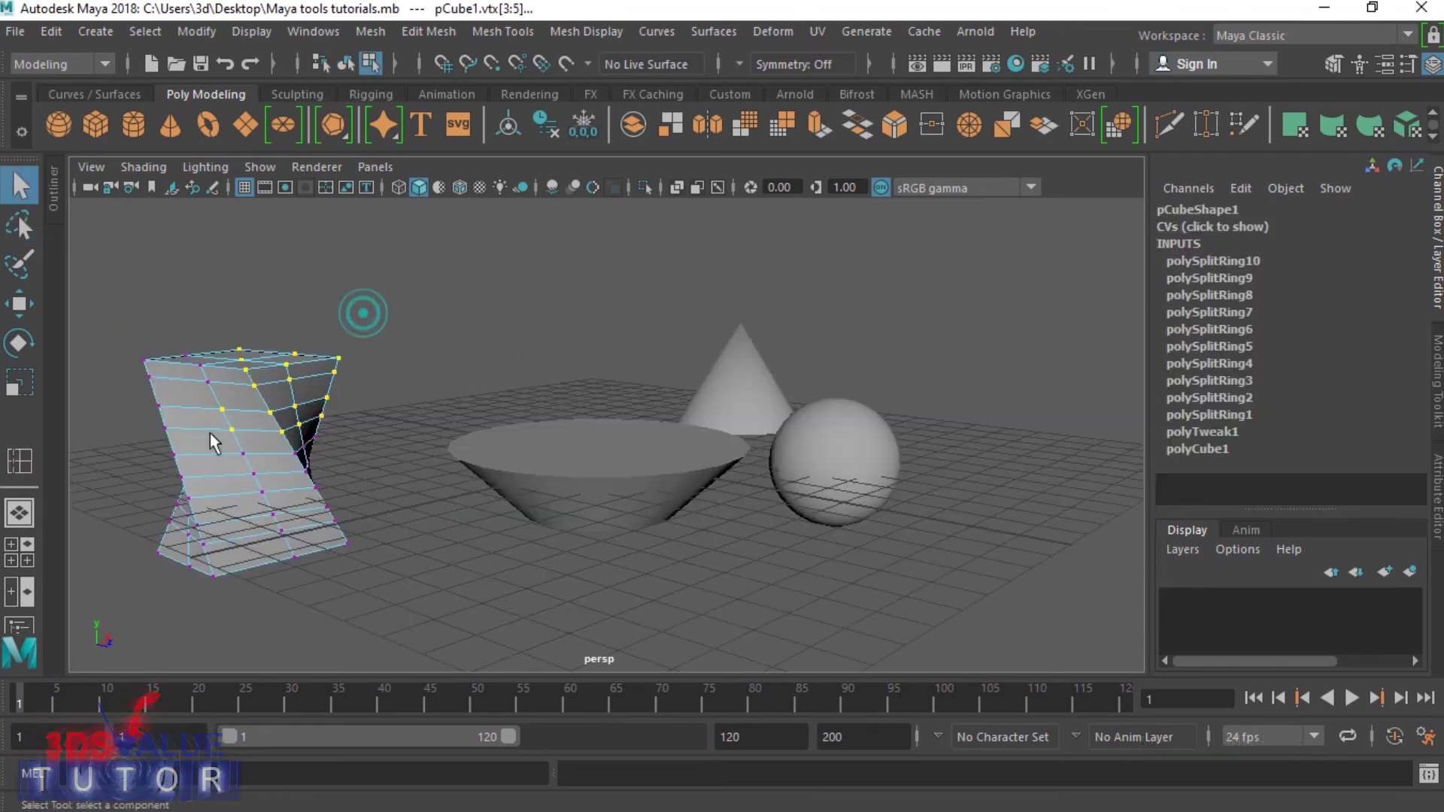
click(27, 230)
drag(139, 295, 196, 471)
drag(134, 336, 164, 455)
mouse_move(342, 475)
mouse_down()
mouse_move(322, 626)
mouse_move(355, 526)
mouse_up()
mouse_move(259, 354)
mouse_down()
mouse_move(377, 332)
mouse_move(387, 306)
mouse_move(115, 403)
mouse_move(197, 296)
mouse_up()
mouse_move(323, 329)
shift+mouse_down()
mouse_move(238, 350)
mouse_move(222, 410)
mouse_move(320, 331)
shift+mouse_up()
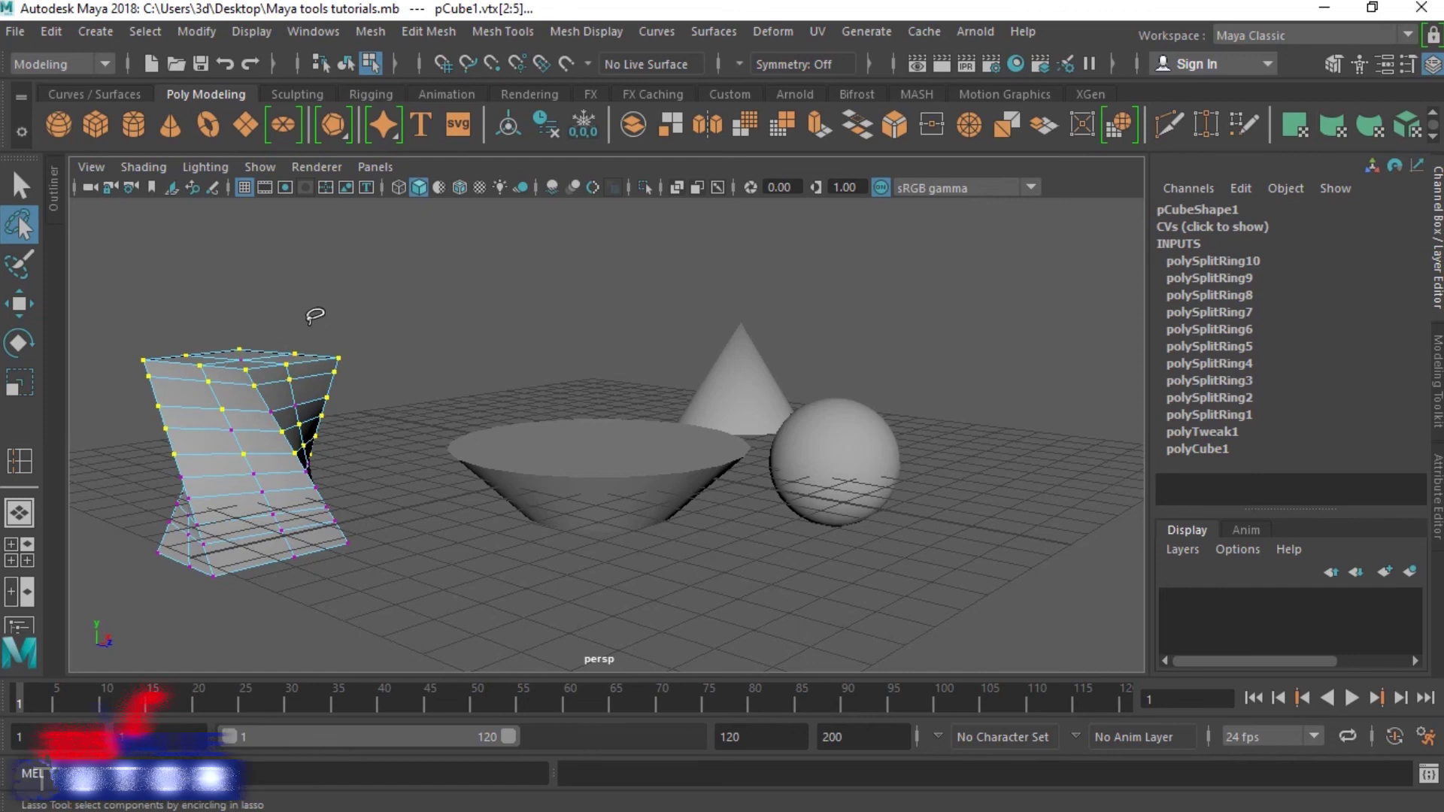
Add the cube's lower right and lower left vertices with marquee selections, and clear the vertex selection.
click(21, 185)
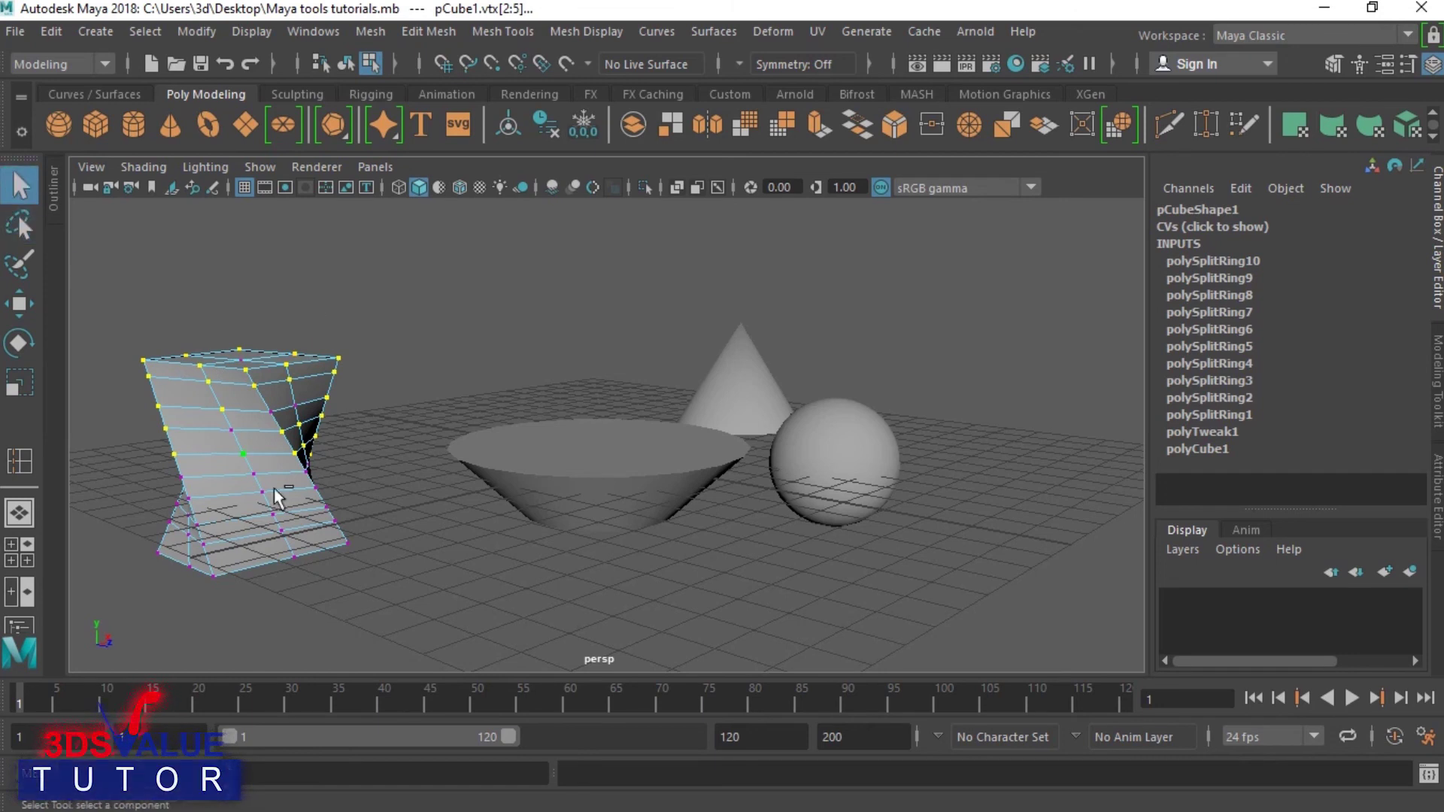
shift+drag(294, 481, 289, 605)
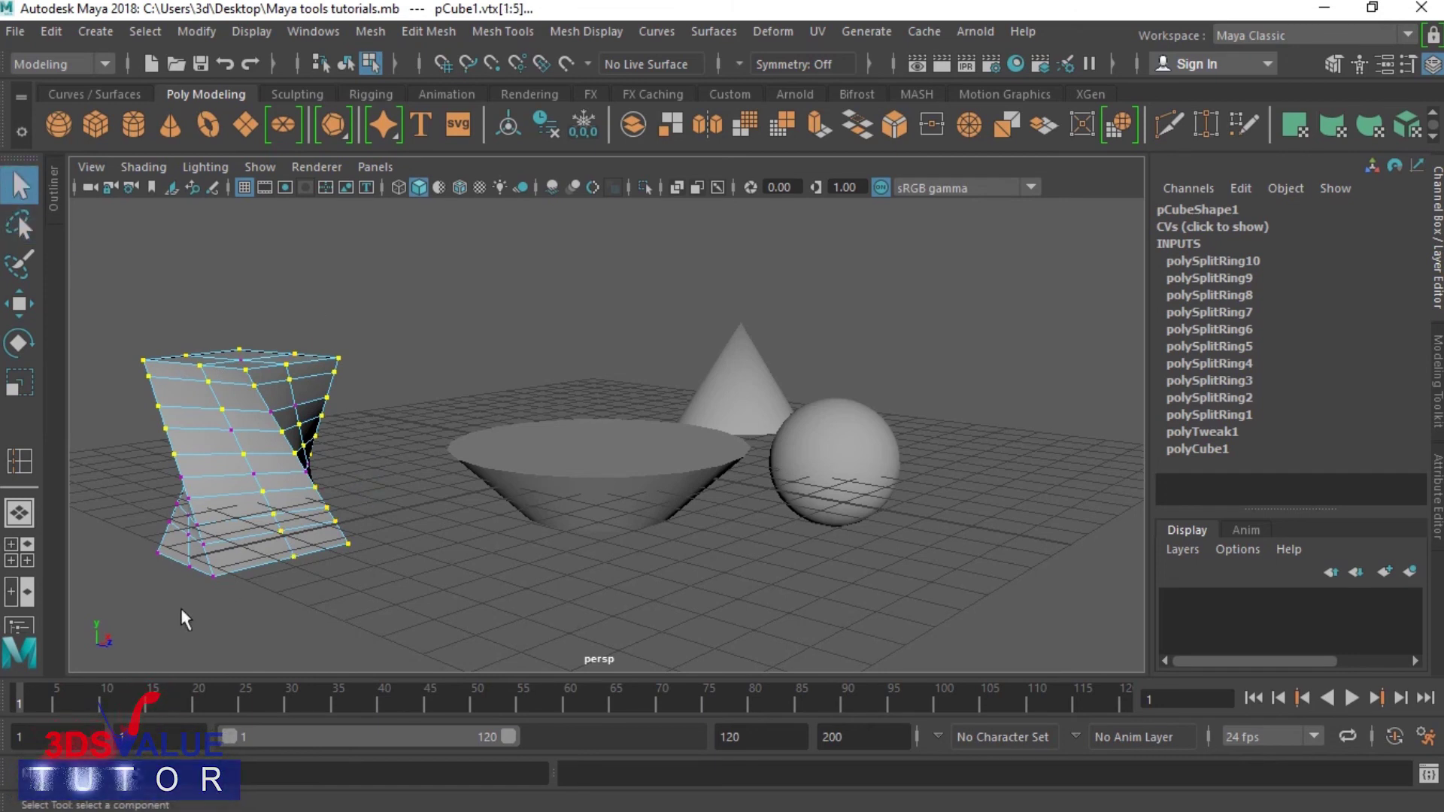
shift+drag(124, 478, 236, 574)
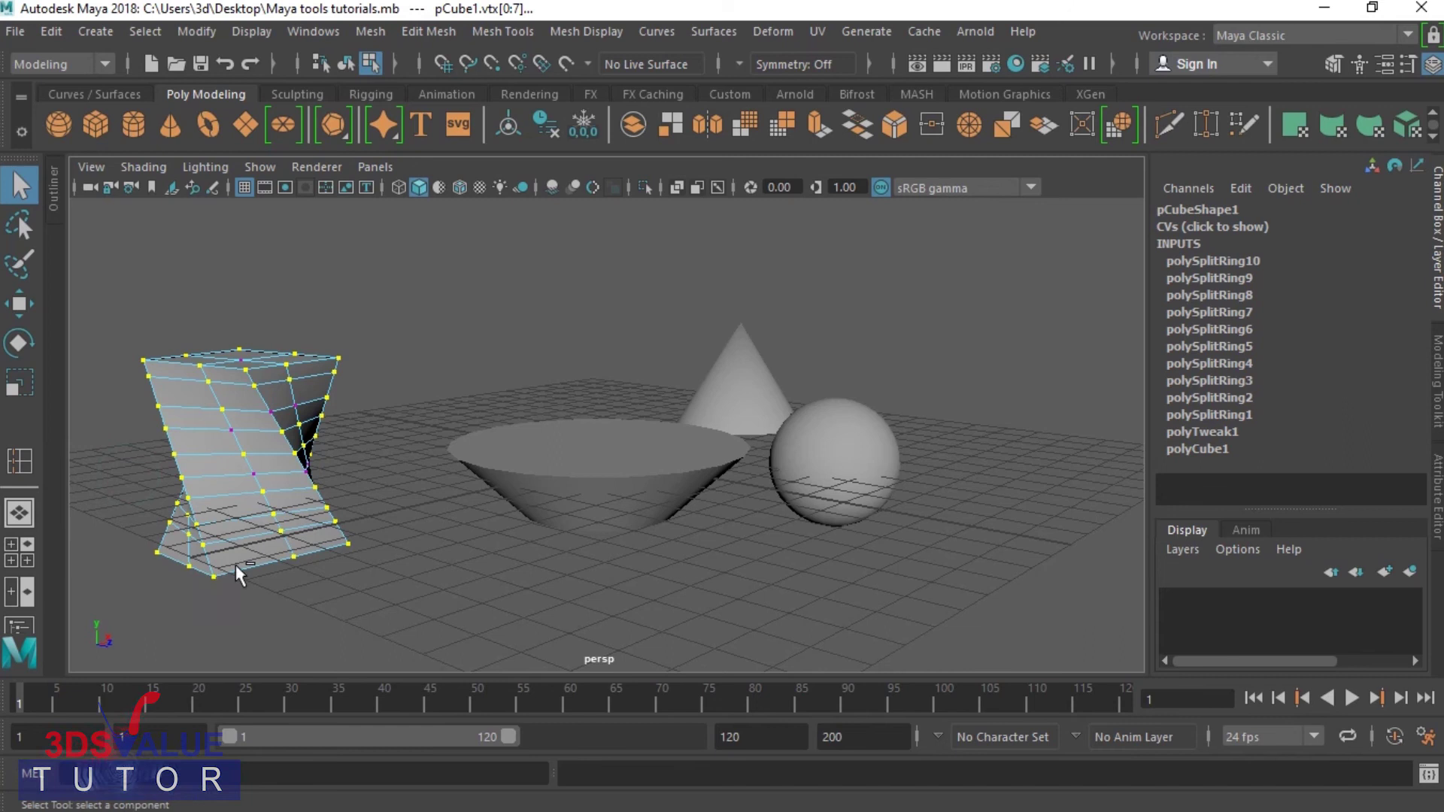
click(354, 444)
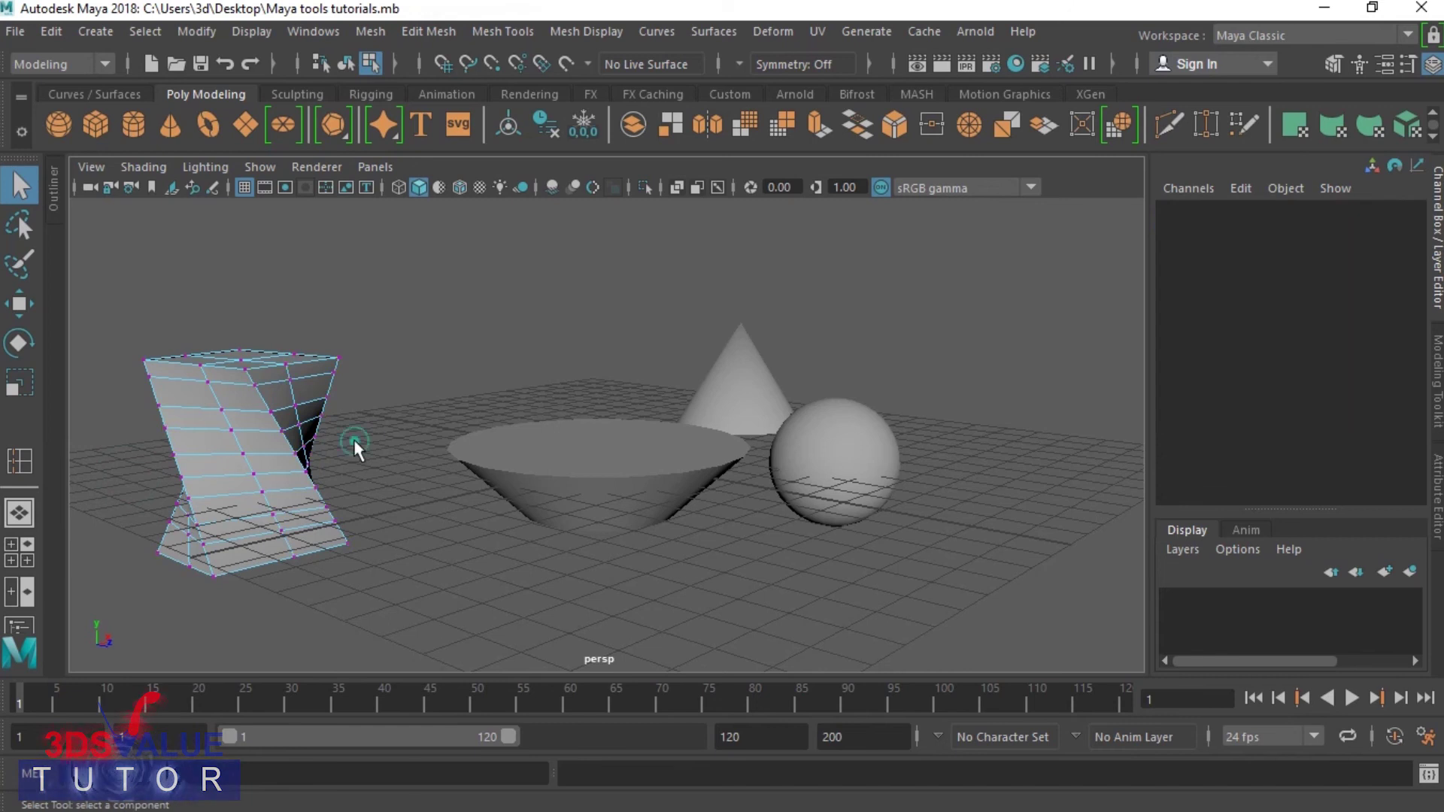
Paint-select the vertices on the cube's front face, across its top and up from its base.
click(20, 263)
drag(167, 359, 201, 451)
mouse_move(242, 355)
mouse_down()
mouse_move(278, 460)
mouse_move(210, 361)
mouse_move(229, 410)
mouse_move(340, 346)
mouse_up()
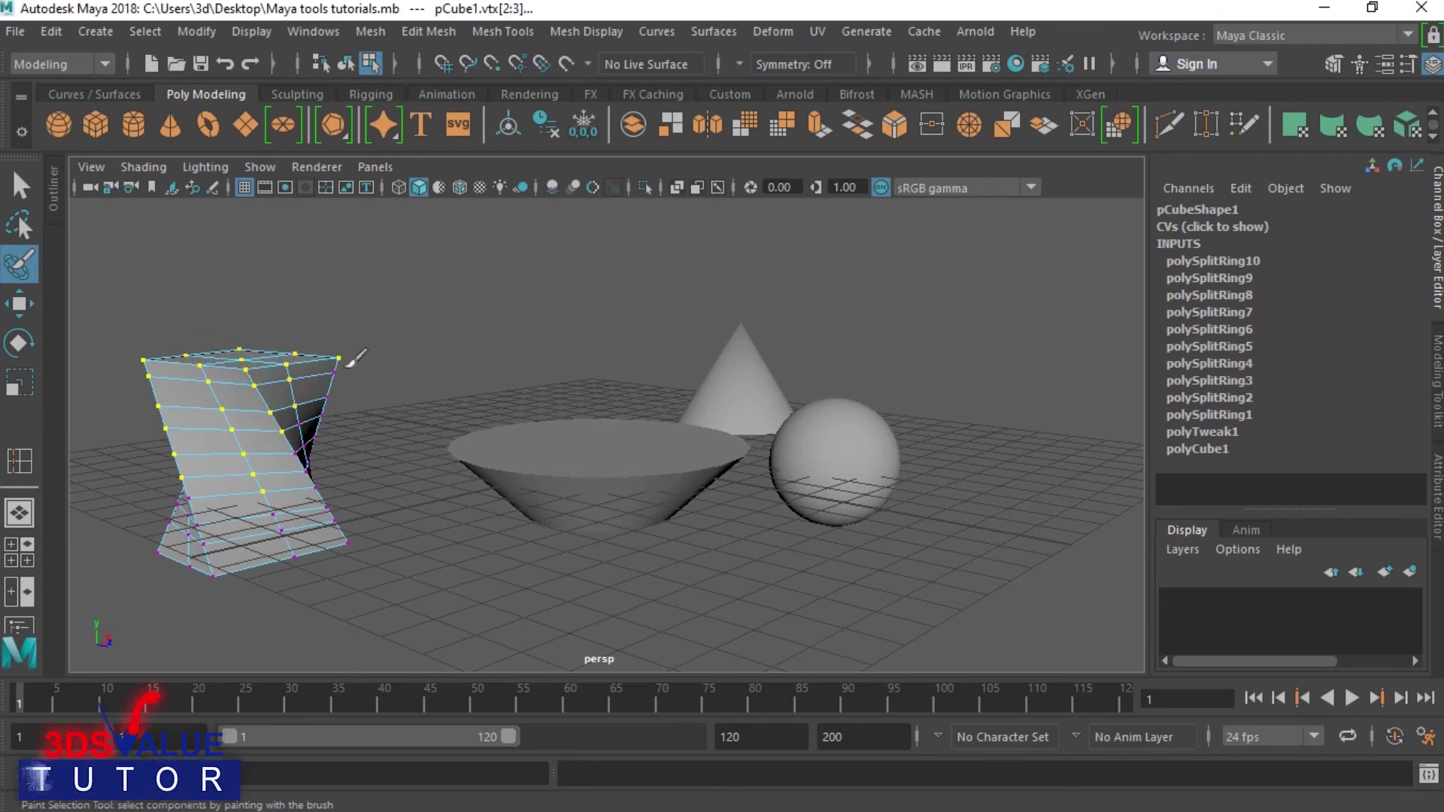
drag(199, 561, 182, 484)
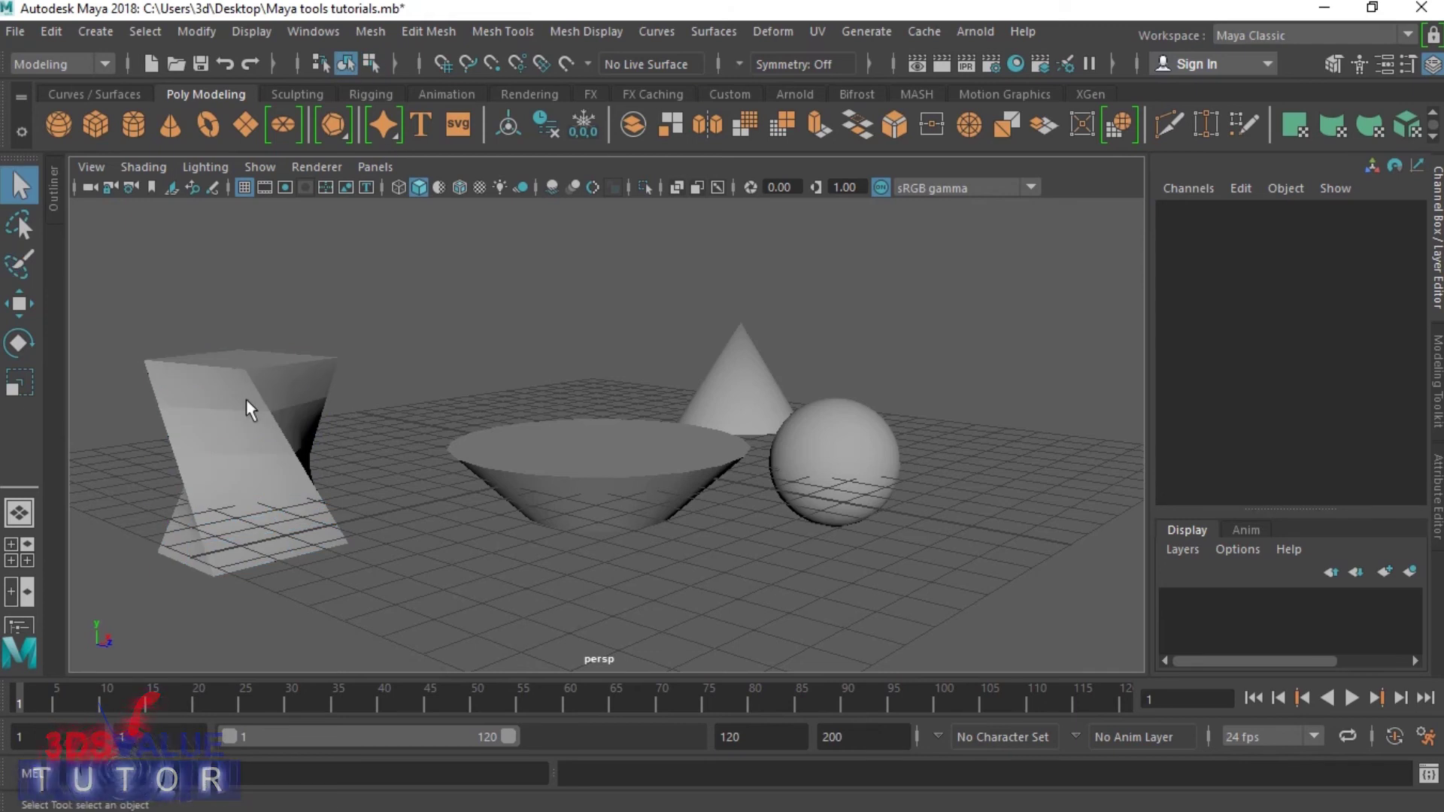
Select the cube and paint over its front, top and right side in vertex mode to select all its vertices.
click(246, 400)
click(30, 268)
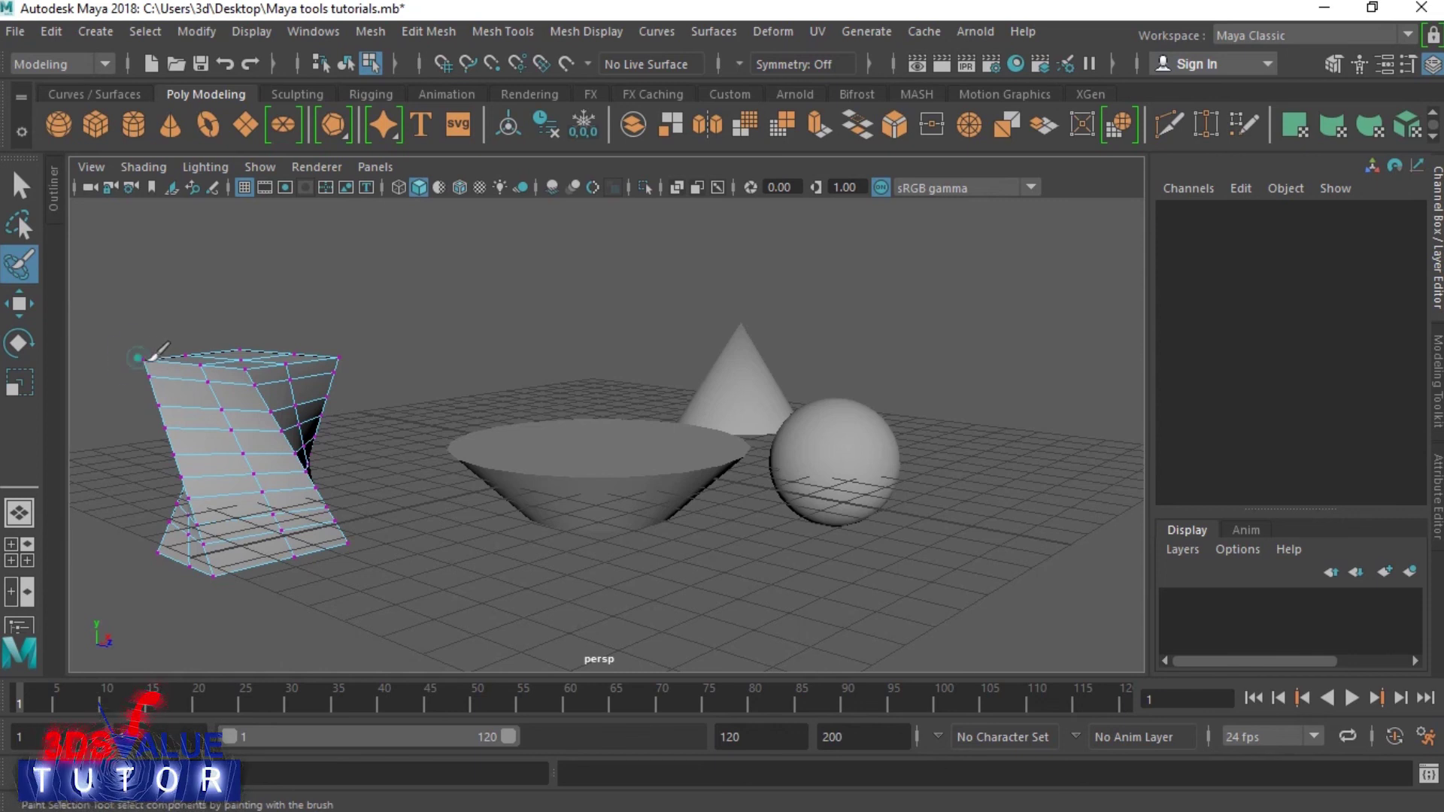
mouse_move(150, 353)
mouse_down()
mouse_move(258, 365)
mouse_move(323, 349)
mouse_move(271, 417)
mouse_move(285, 440)
mouse_move(242, 464)
mouse_move(200, 419)
mouse_move(180, 421)
mouse_move(177, 393)
mouse_move(217, 445)
mouse_move(200, 440)
mouse_move(323, 492)
mouse_move(260, 502)
mouse_move(203, 558)
mouse_move(178, 499)
mouse_up()
mouse_move(229, 350)
mouse_down()
mouse_move(328, 351)
mouse_move(303, 348)
mouse_up()
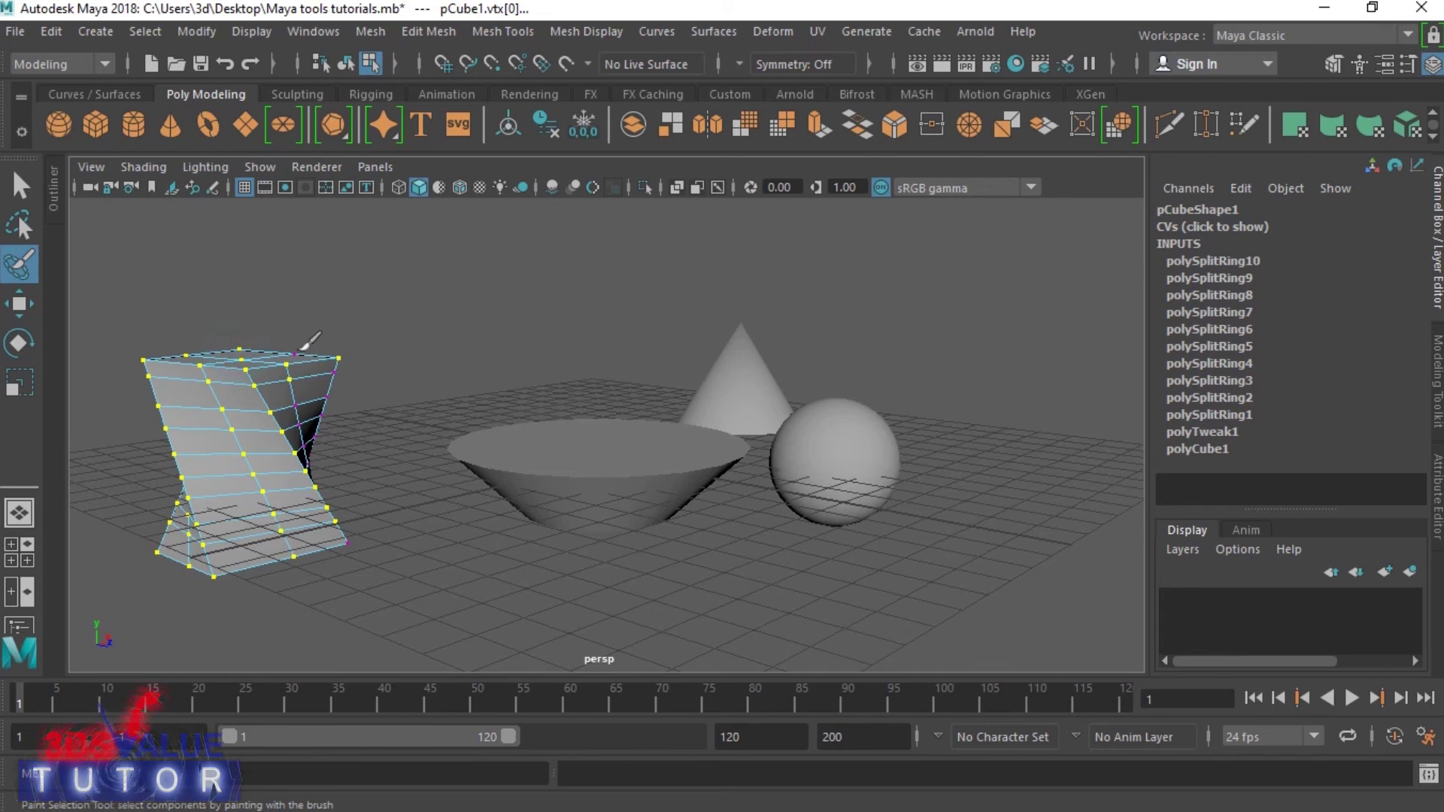
mouse_move(321, 399)
mouse_down()
mouse_move(328, 374)
mouse_move(280, 403)
mouse_move(364, 531)
mouse_move(350, 537)
mouse_up()
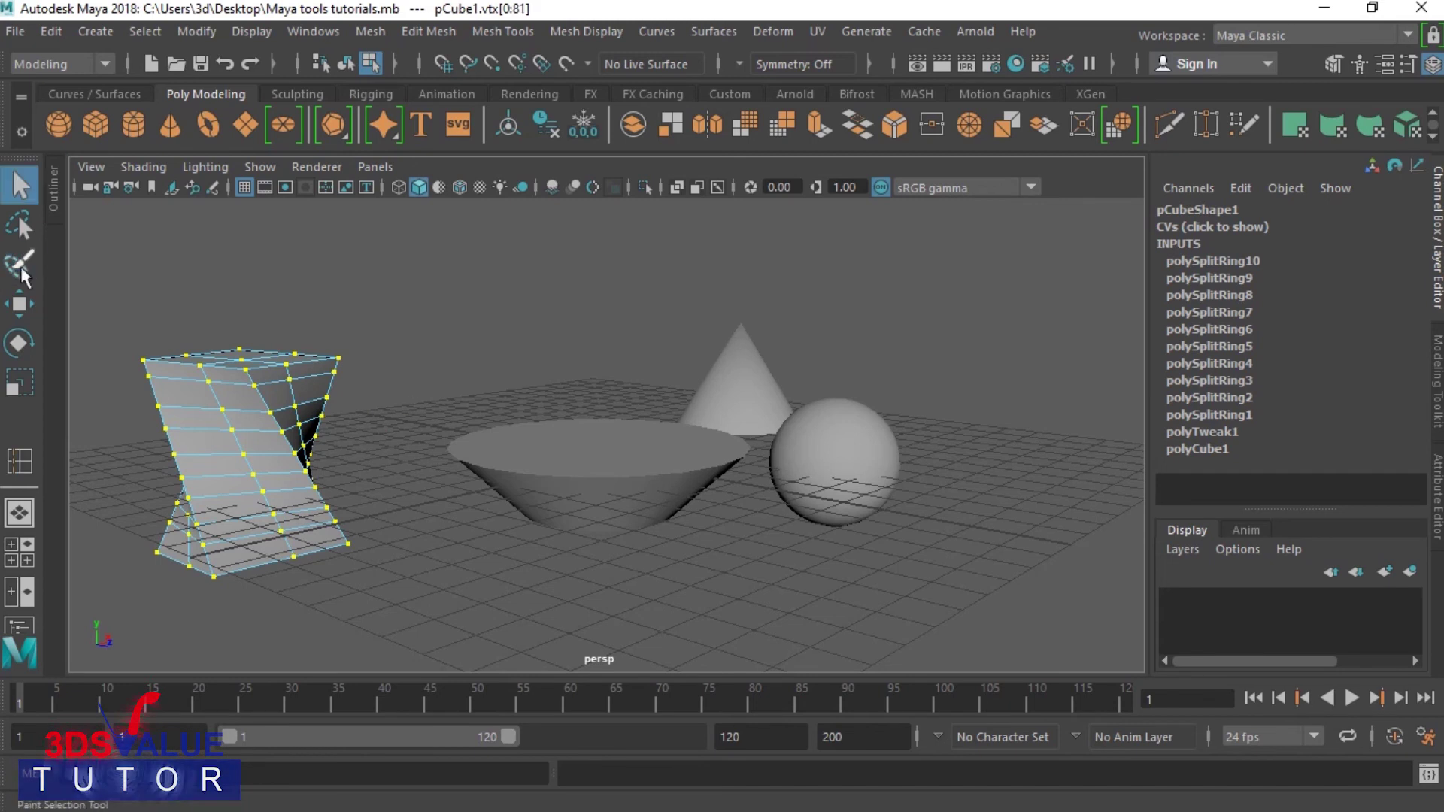
With the Paint Selection tool, deselect vertices on the cube's top and upper faces, and paint over them to select them again.
click(20, 268)
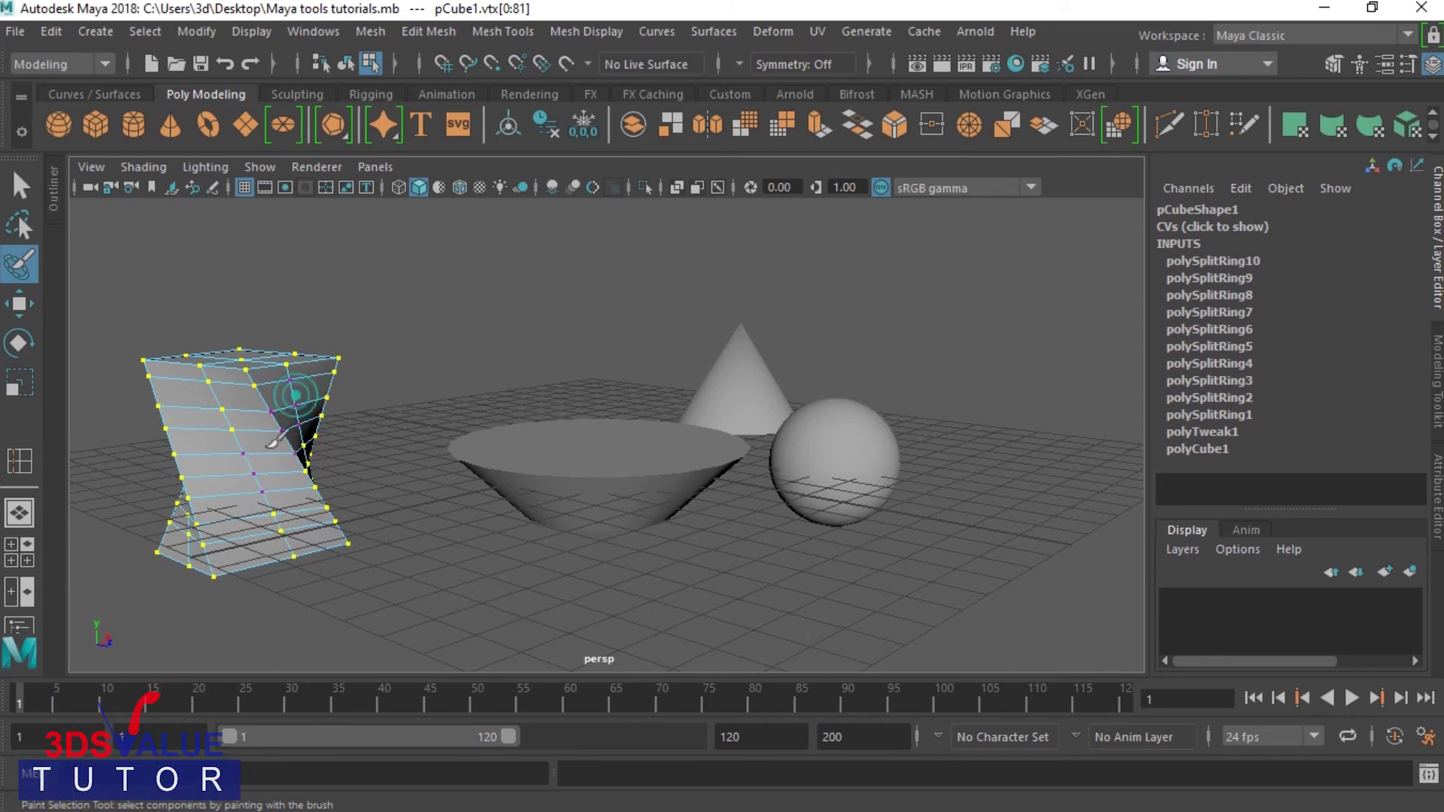
ctrl+drag(292, 394, 268, 334)
ctrl+drag(162, 412, 152, 412)
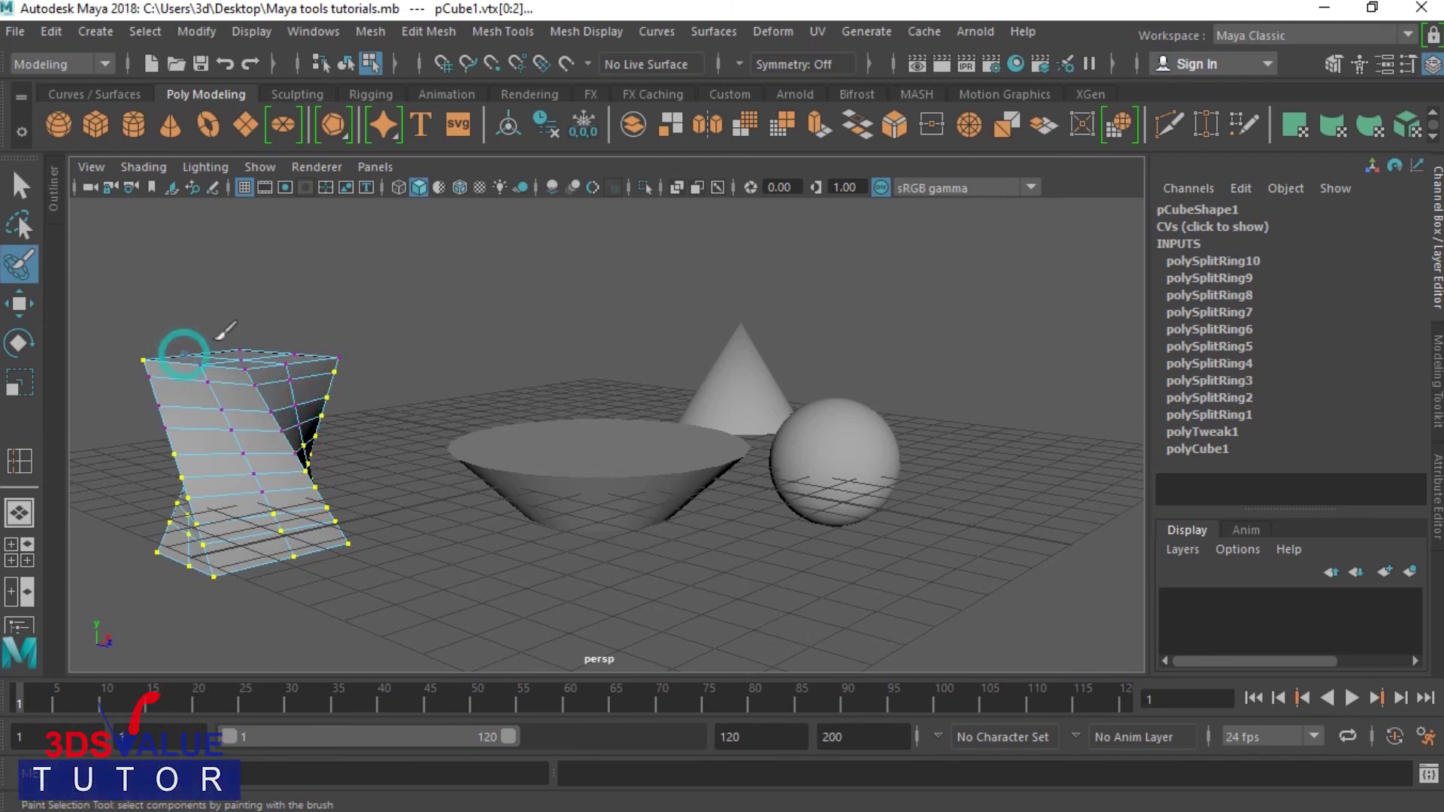
mouse_move(347, 416)
ctrl+mouse_down()
mouse_move(267, 449)
mouse_move(297, 406)
mouse_move(271, 433)
mouse_move(284, 493)
ctrl+mouse_up()
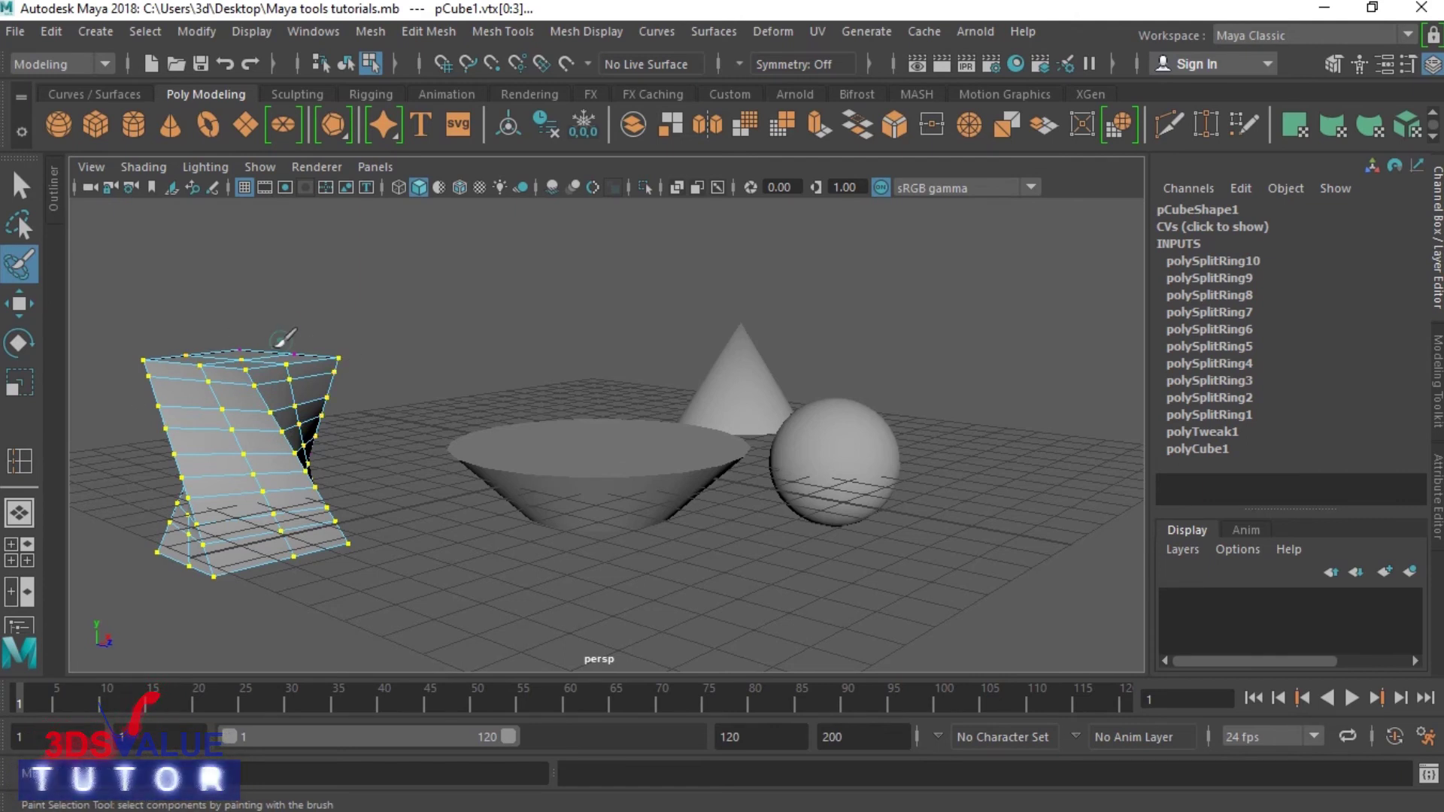
mouse_move(286, 360)
mouse_down()
mouse_move(307, 354)
mouse_move(264, 443)
mouse_move(311, 467)
mouse_up()
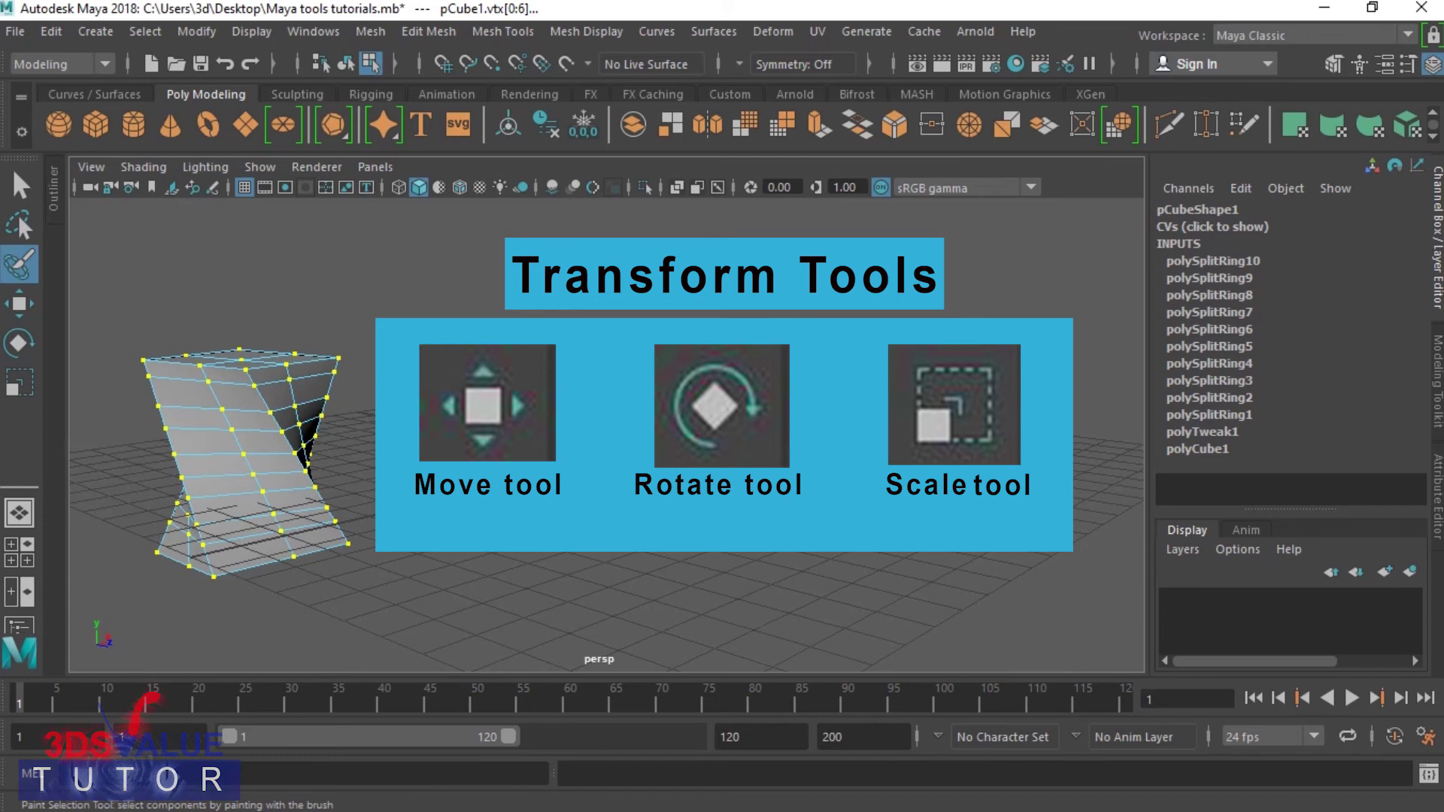
Return to object mode with the Select tool, and activate the Move, Rotate and Scale tools in turn.
key(q)
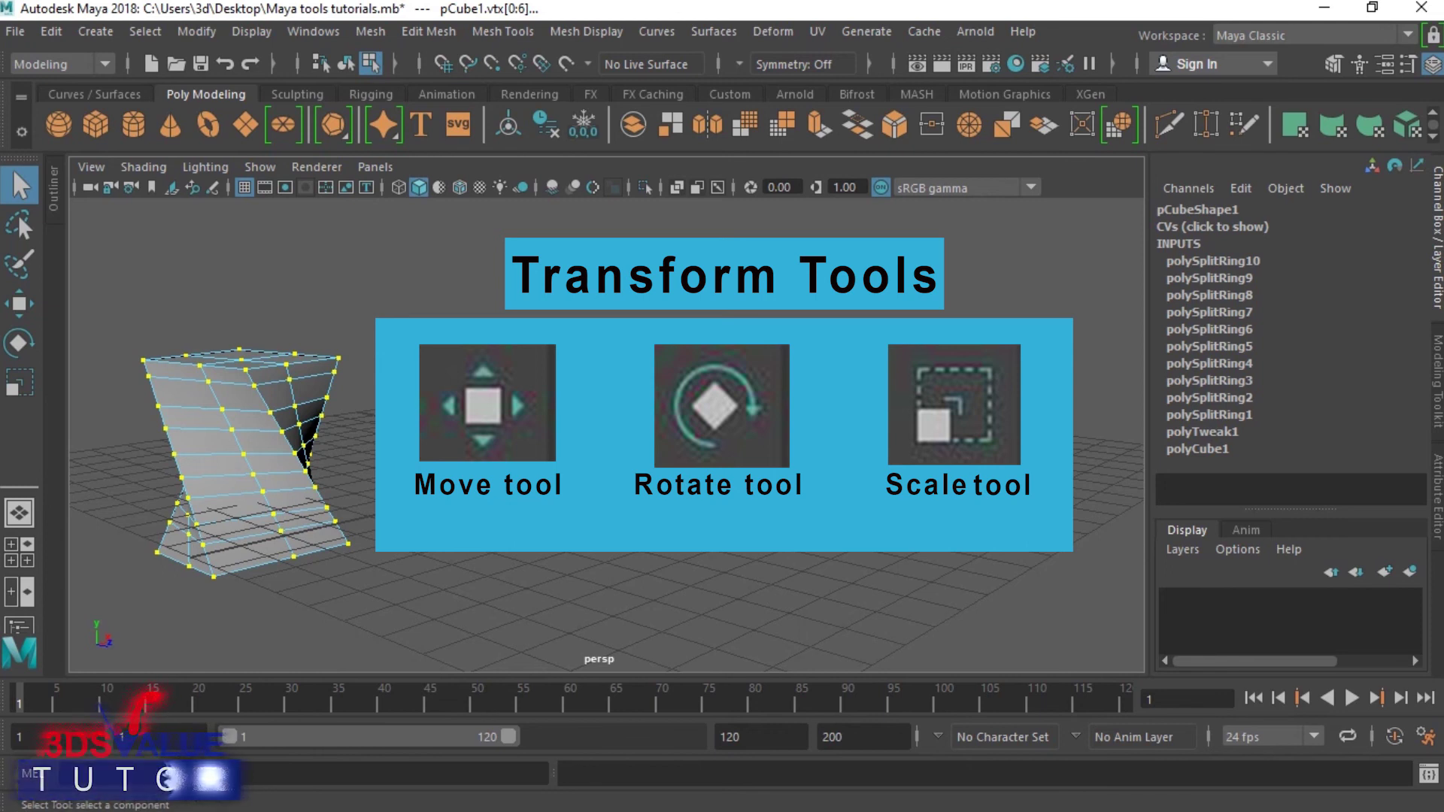
key(F8)
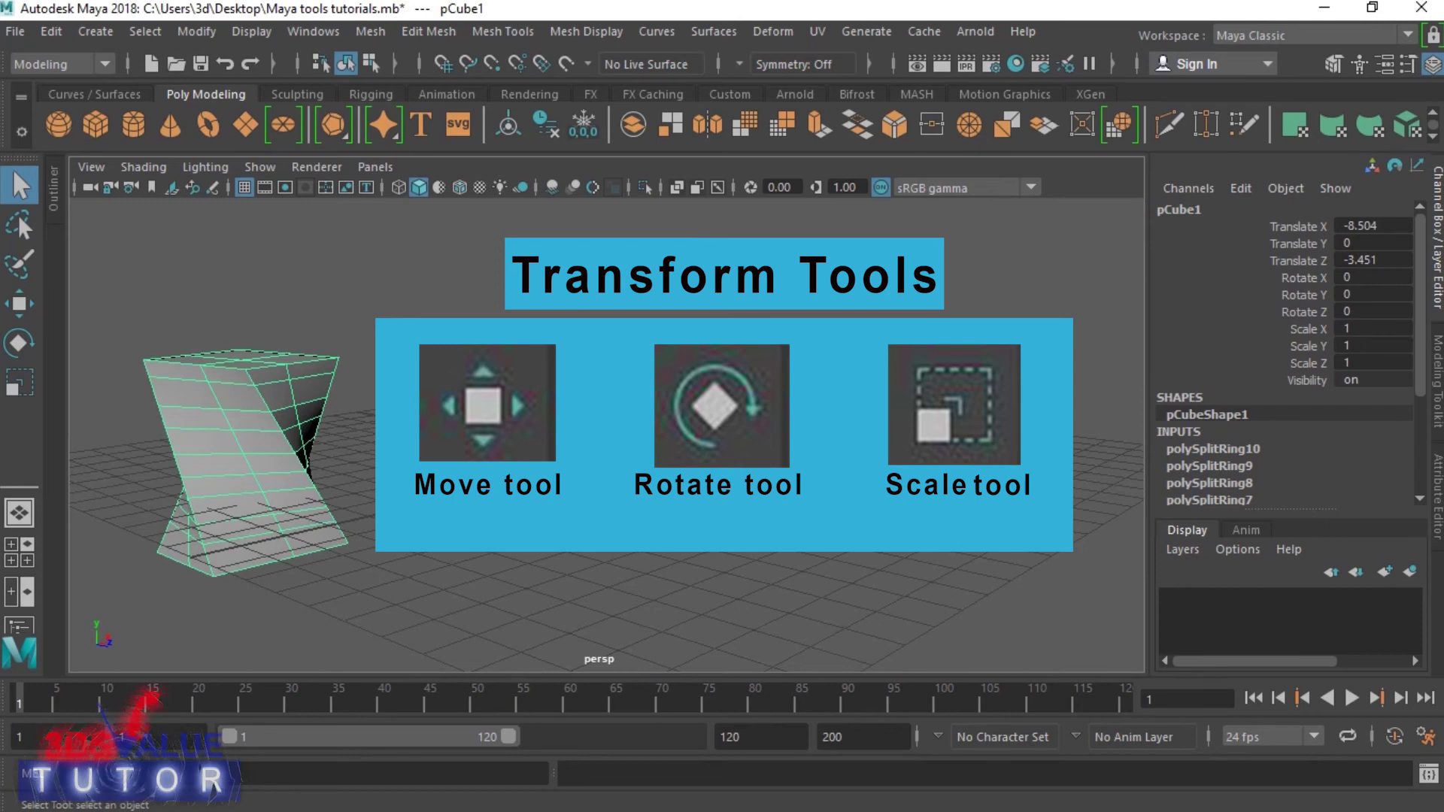
click(18, 304)
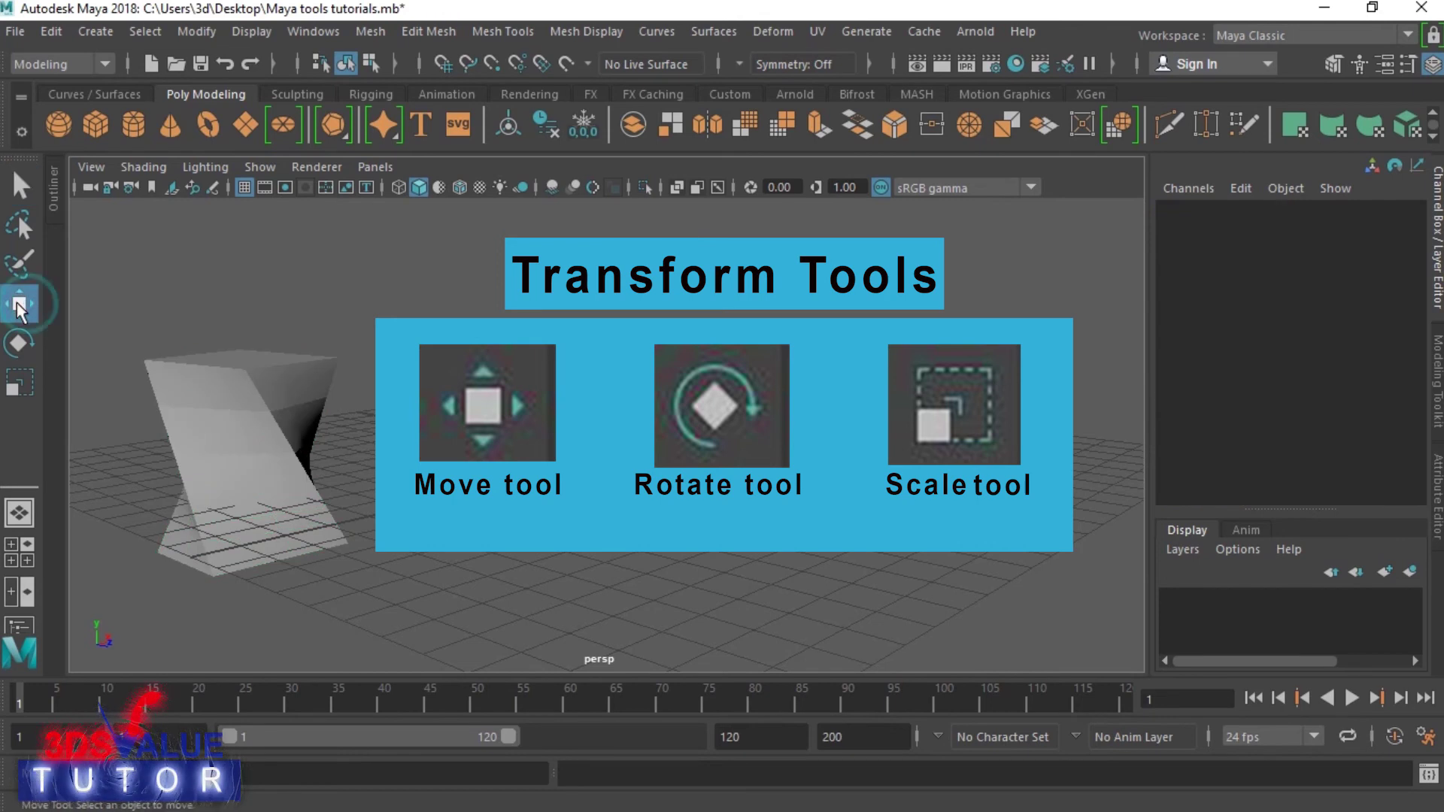
click(29, 346)
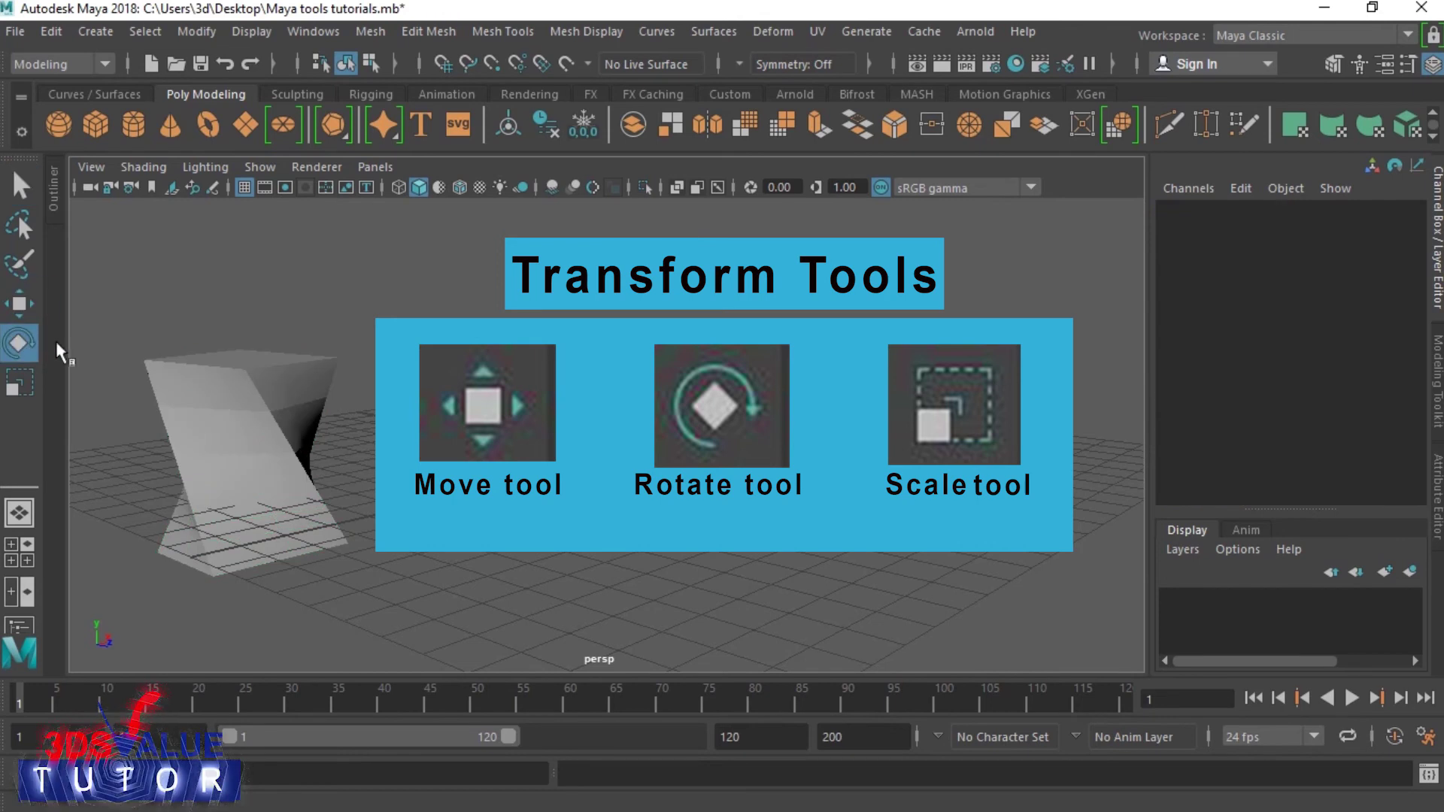
click(33, 374)
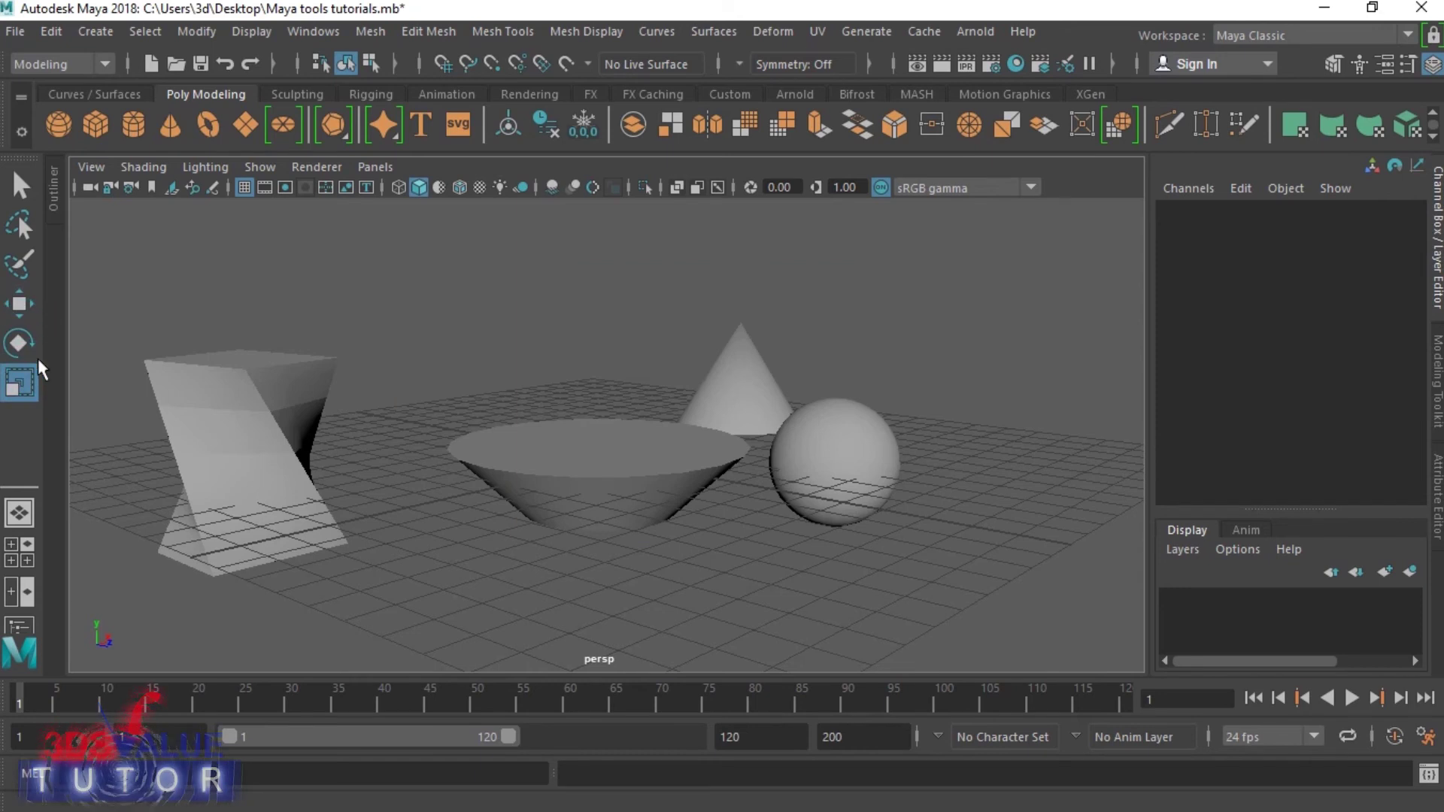
Display the Move manipulator on the cube and the Rotate manipulator on the cylinder, and clear the selection.
click(276, 434)
click(22, 308)
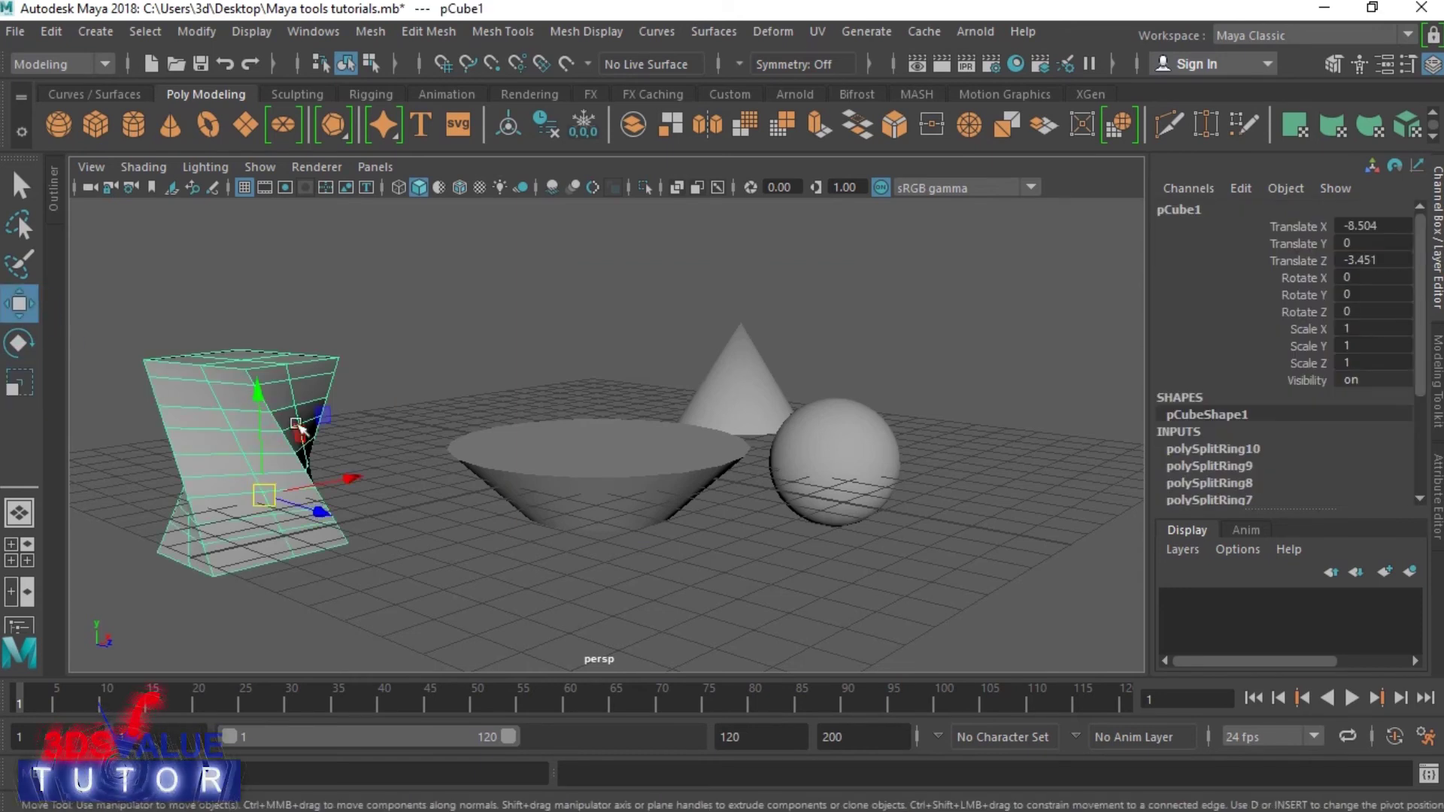
click(18, 343)
click(535, 444)
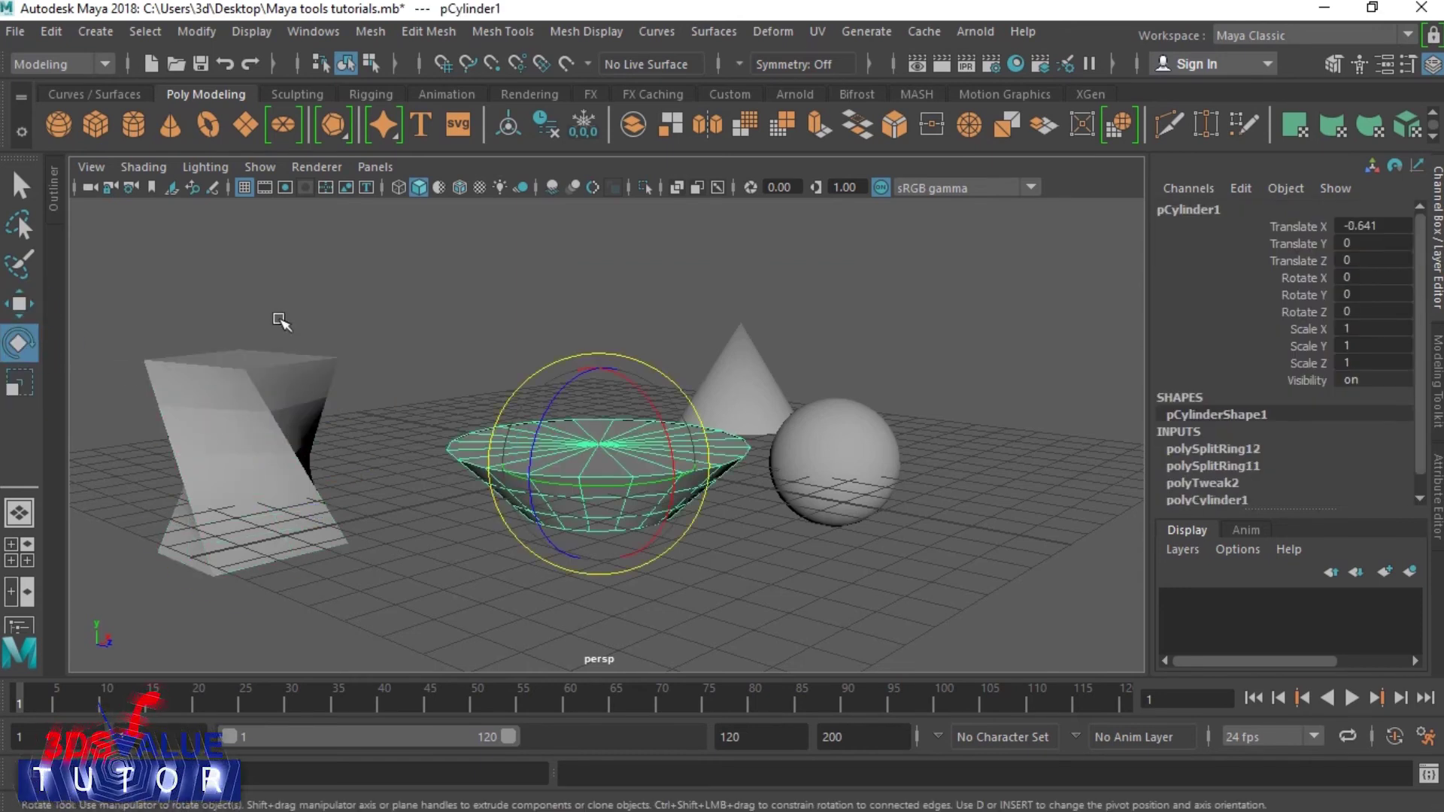
click(281, 319)
Select the cube and the cylinder one after the other with the Move tool, and deselect everything.
click(19, 303)
click(186, 410)
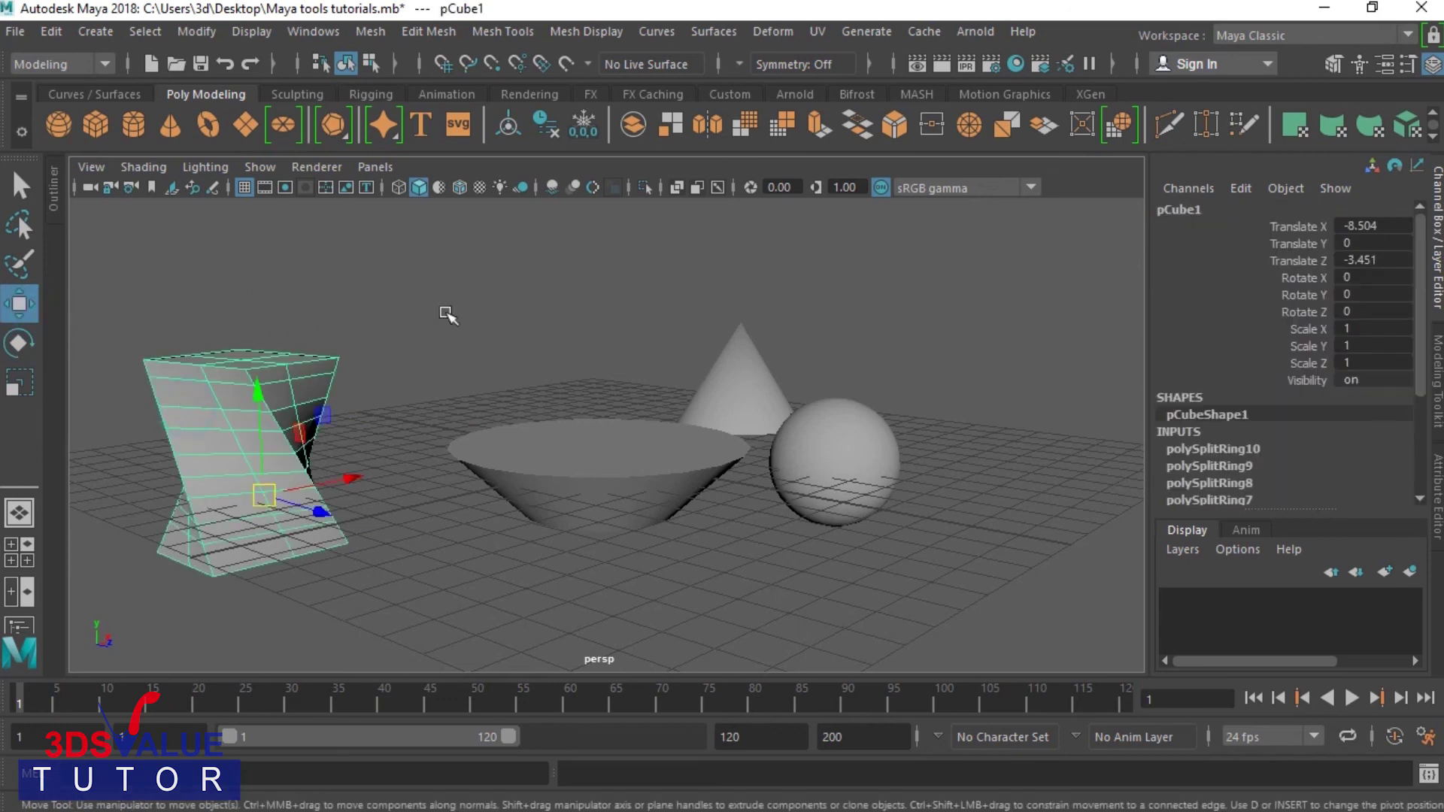
click(519, 432)
click(763, 523)
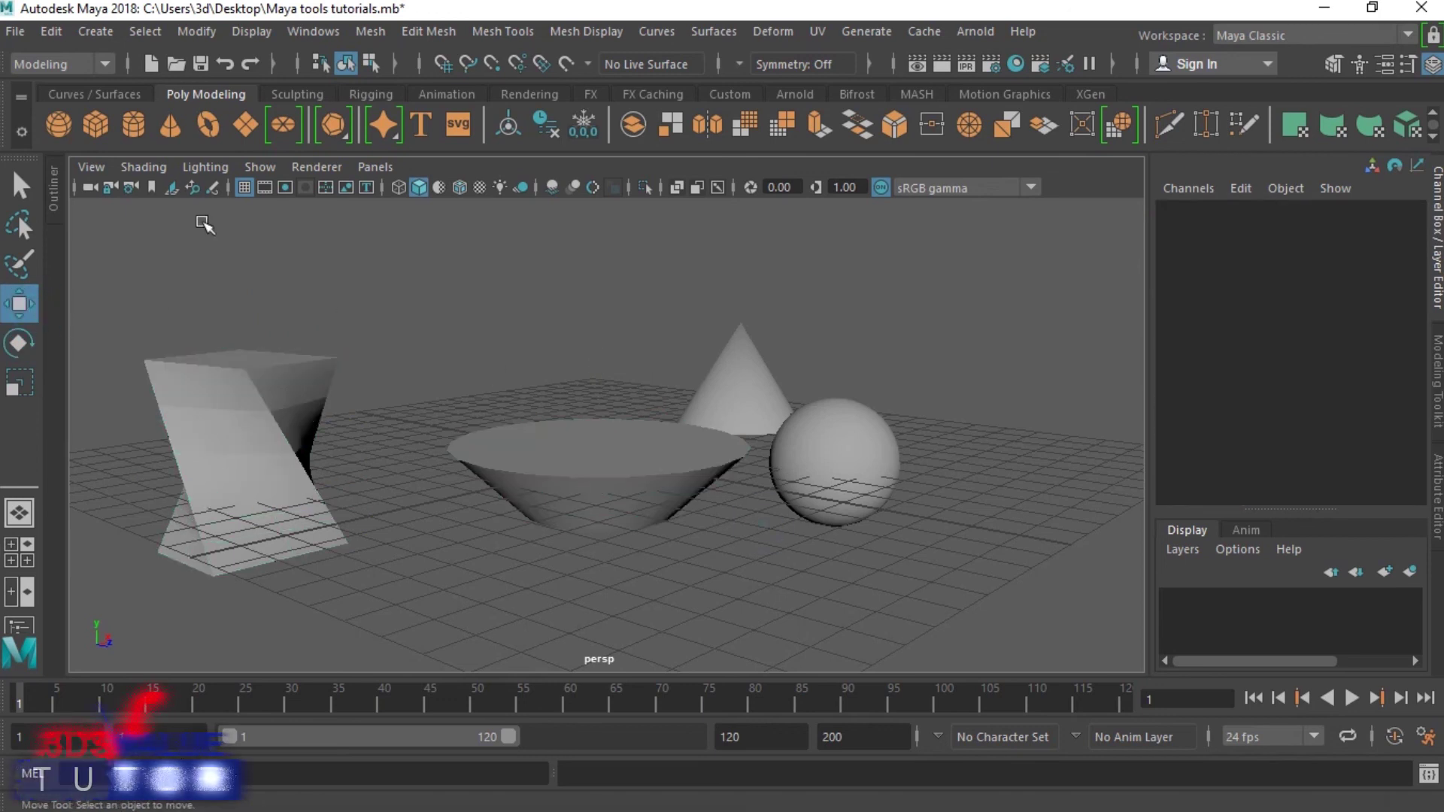
Select the cone and cycle its Move, Rotate and Scale manipulators, finishing with the Move tool and nothing selected.
click(20, 185)
click(726, 384)
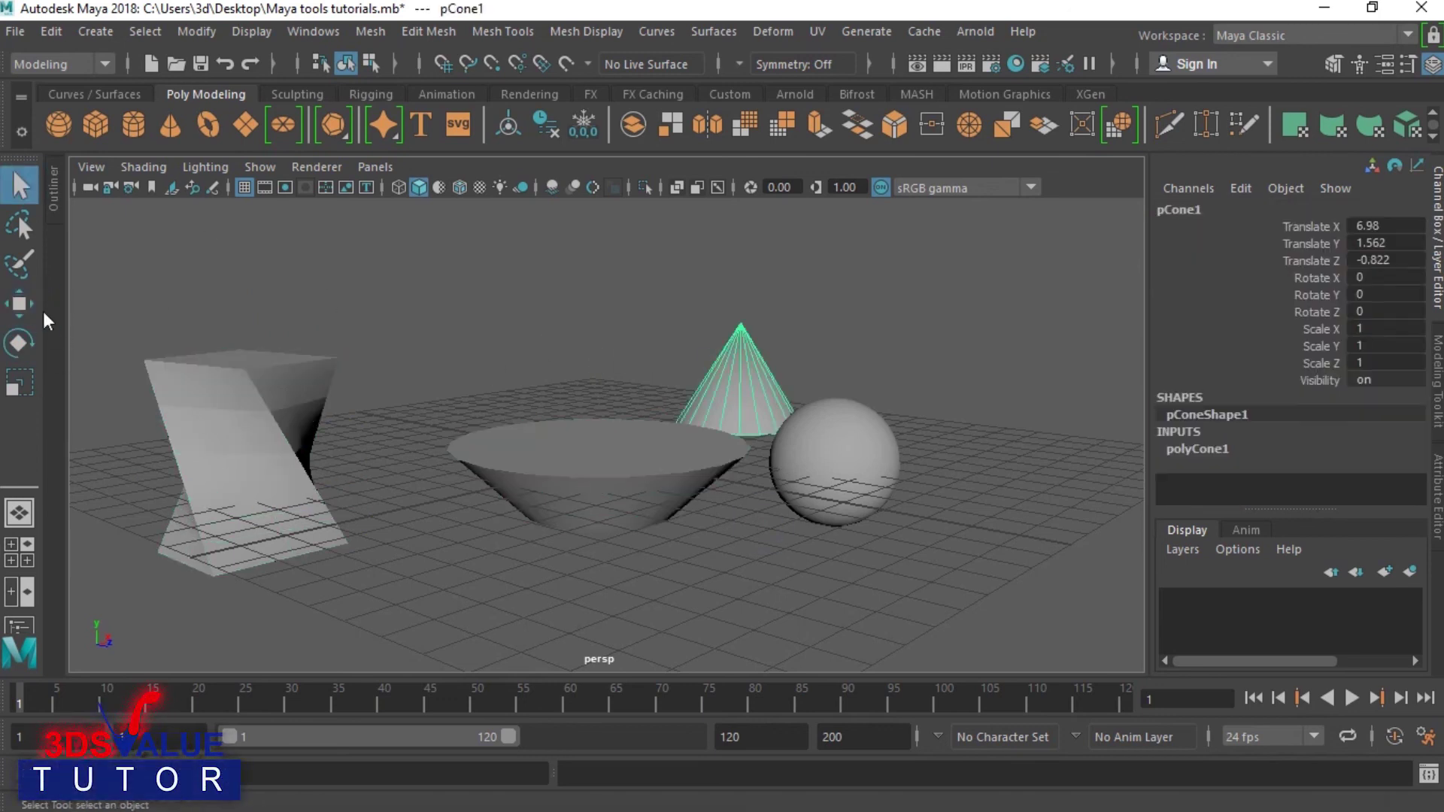
click(18, 303)
click(19, 343)
click(21, 388)
click(19, 303)
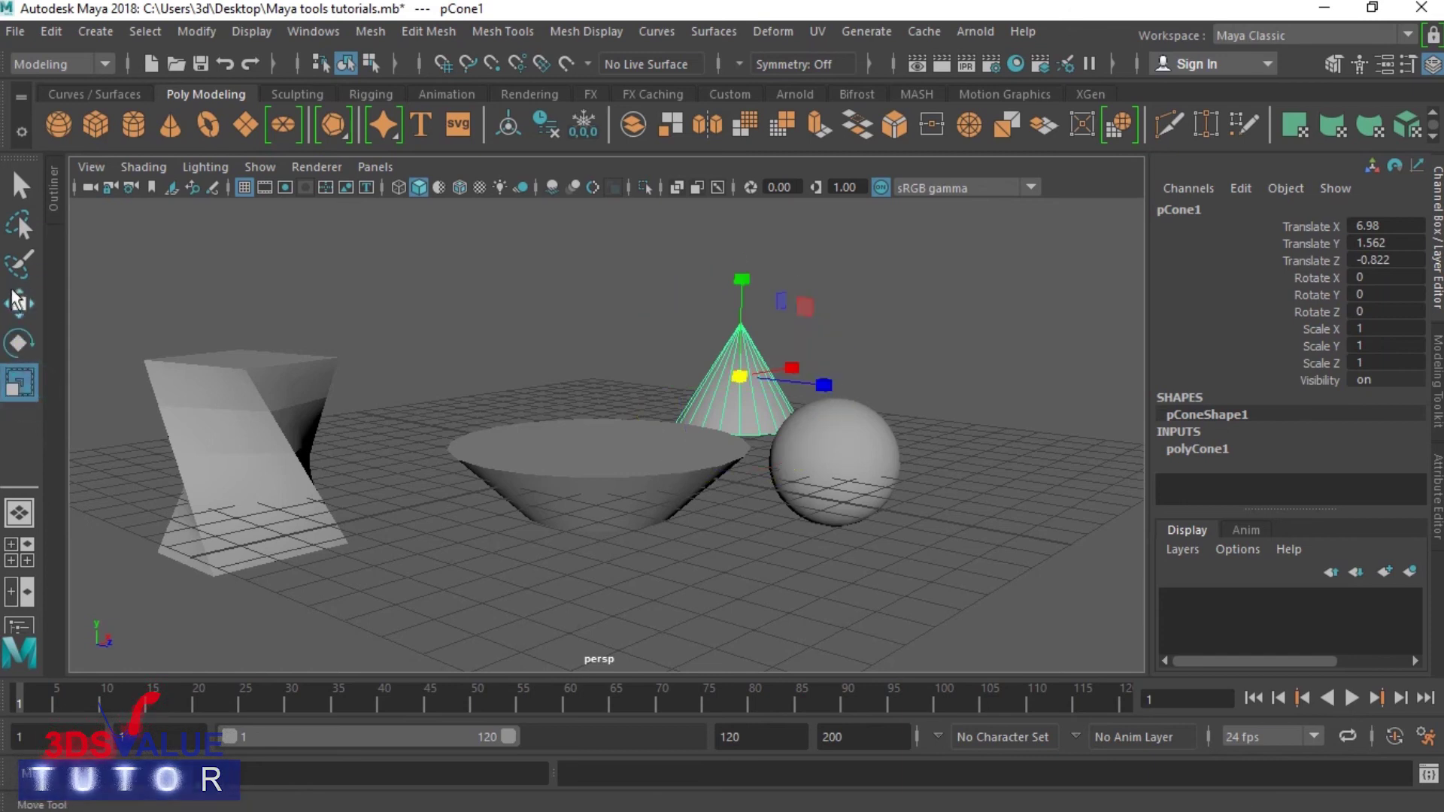
click(677, 485)
click(924, 421)
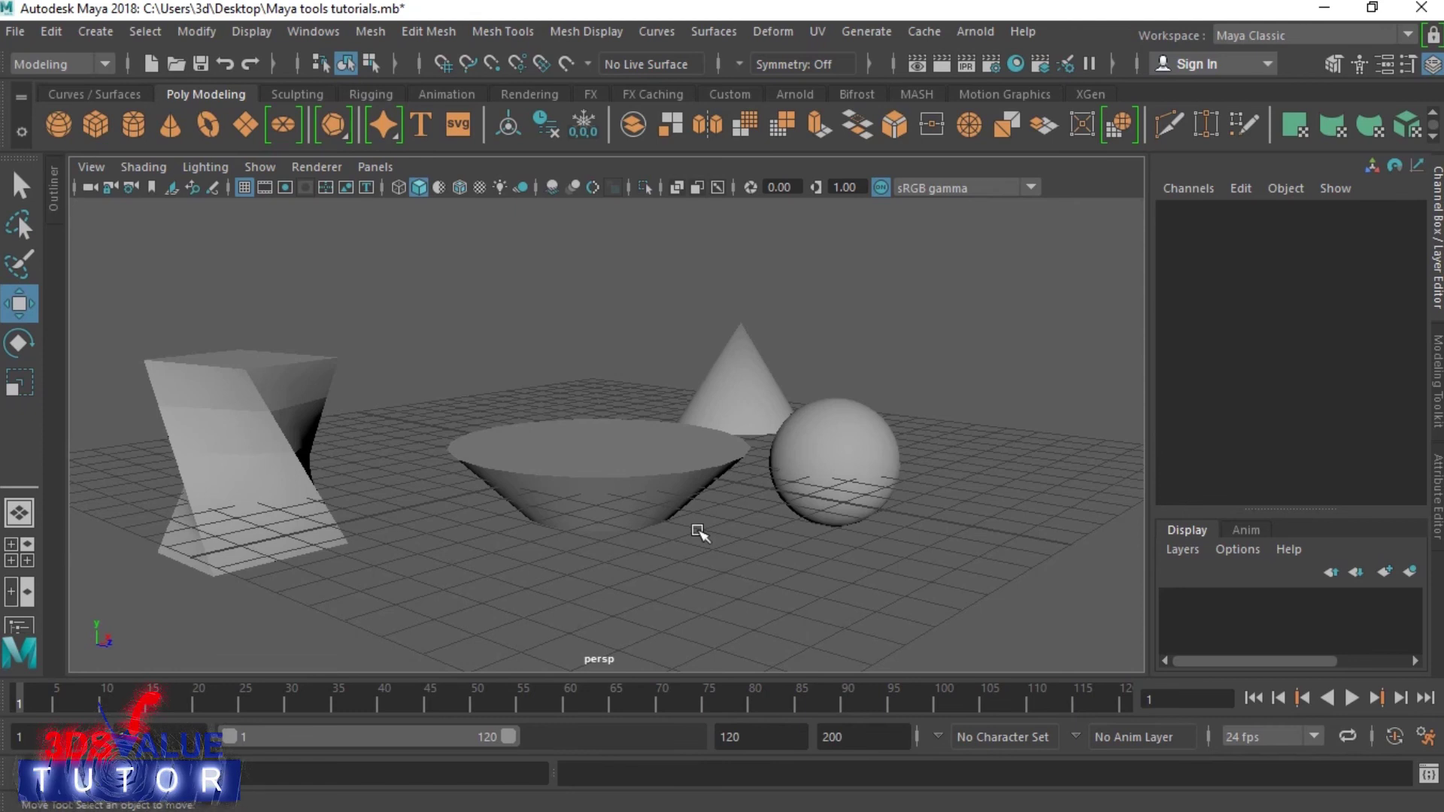
Select the twisted cube and display its Move, Rotate and Scale manipulators in turn.
click(267, 387)
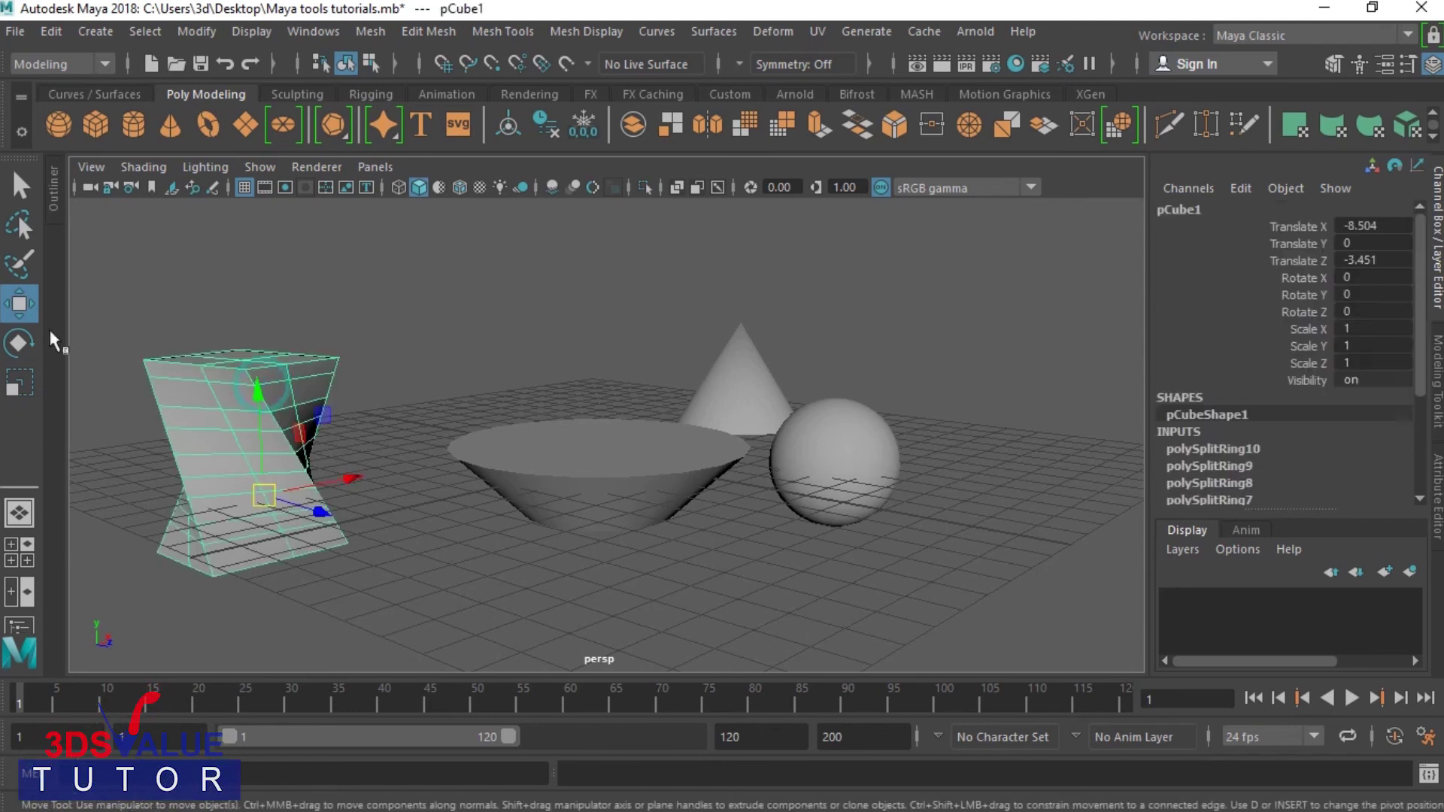
click(20, 344)
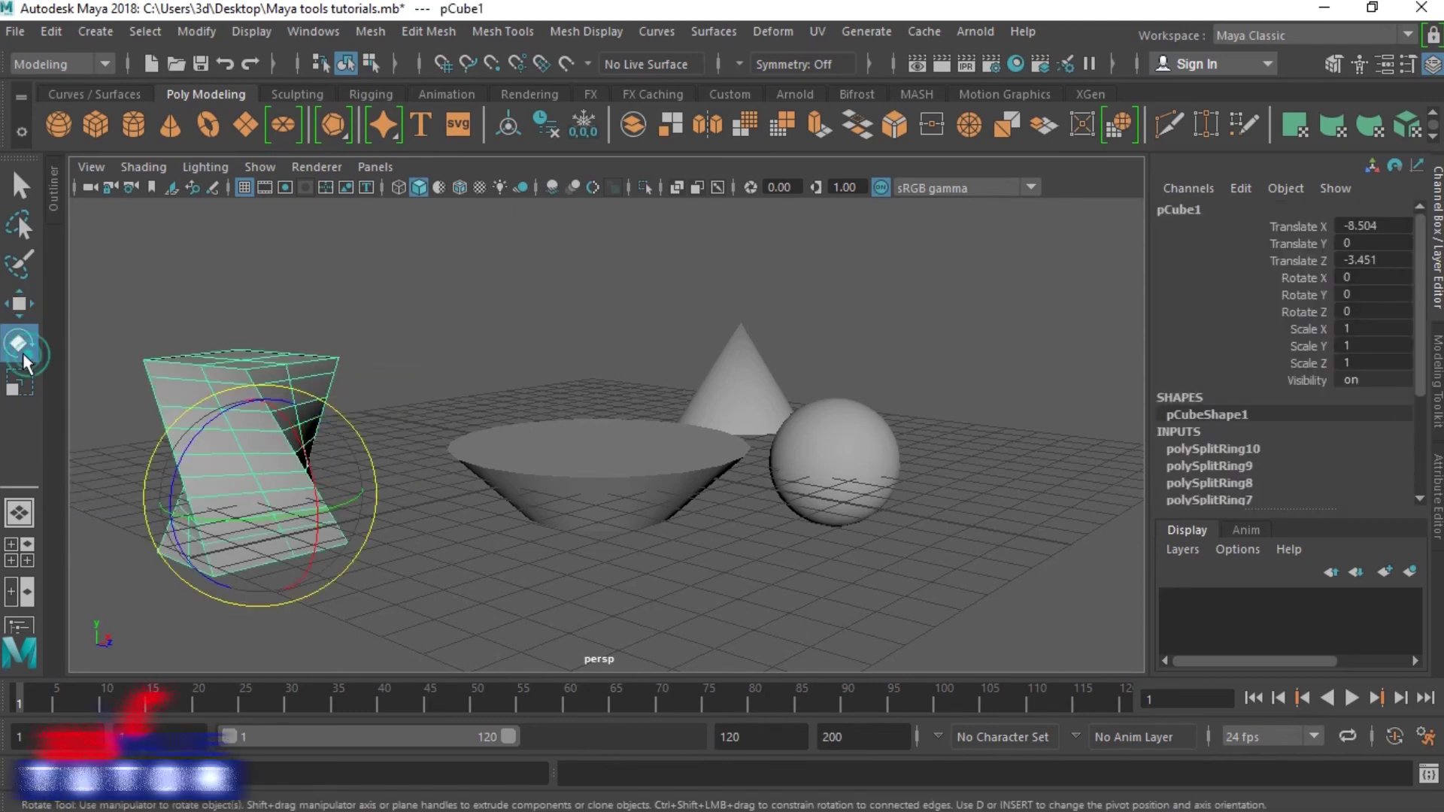
click(20, 382)
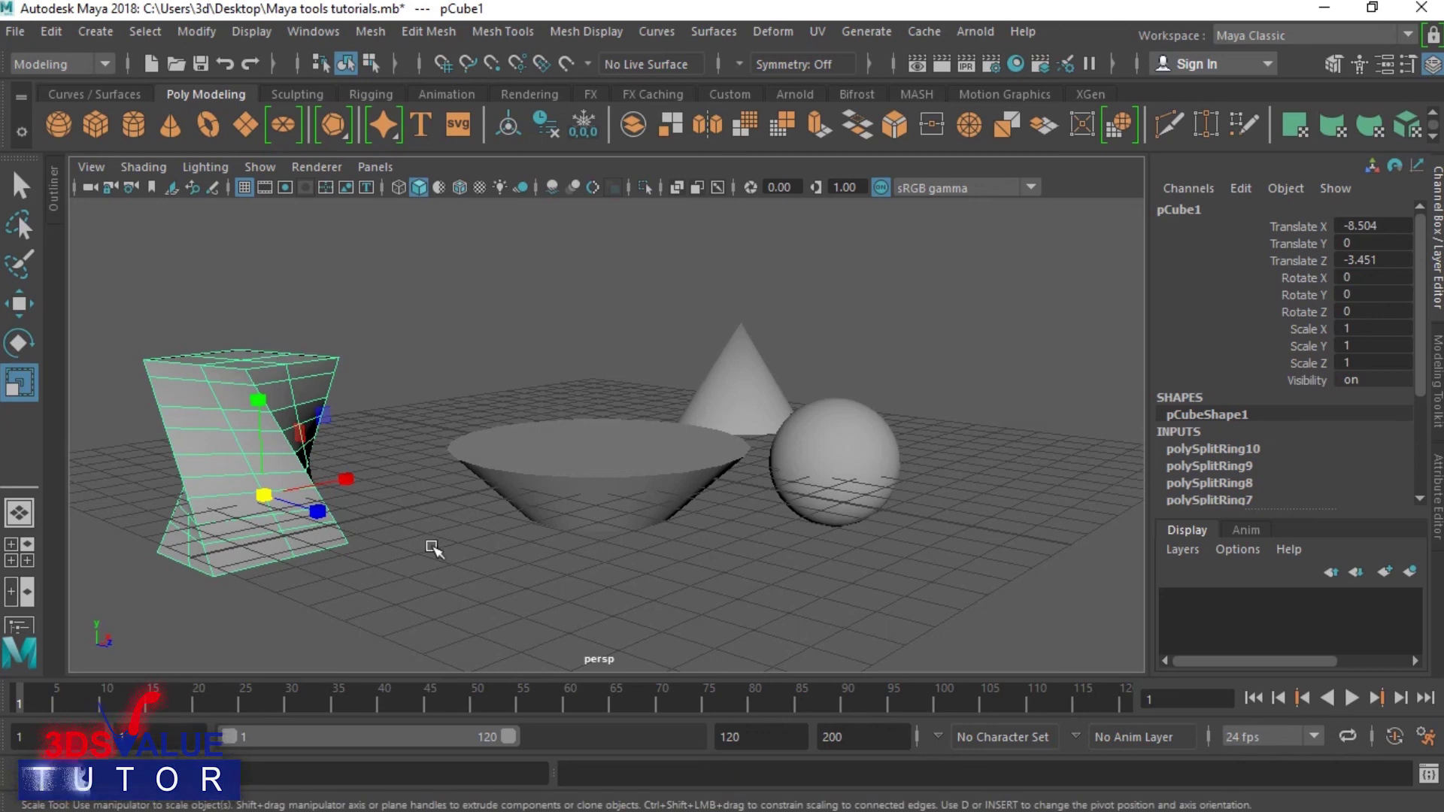
In vertex mode, select the vertices at the cube's upper right corner and activate the Move tool on them.
key(F9)
drag(422, 451, 213, 580)
drag(368, 335, 323, 385)
click(26, 314)
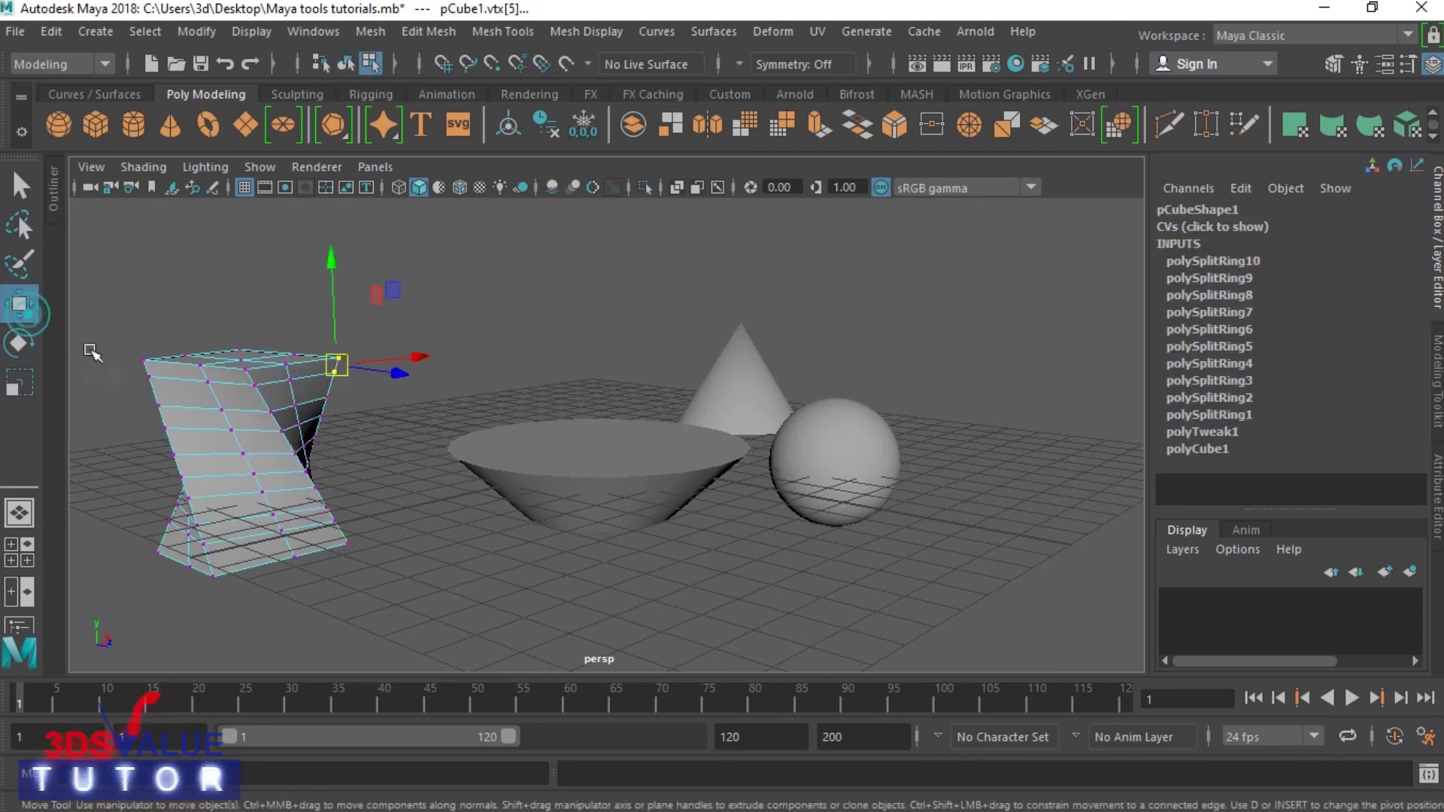
Rotate the vertices along the cube's lower right edge about the Y axis, and undo the rotation.
drag(111, 277, 298, 613)
click(22, 346)
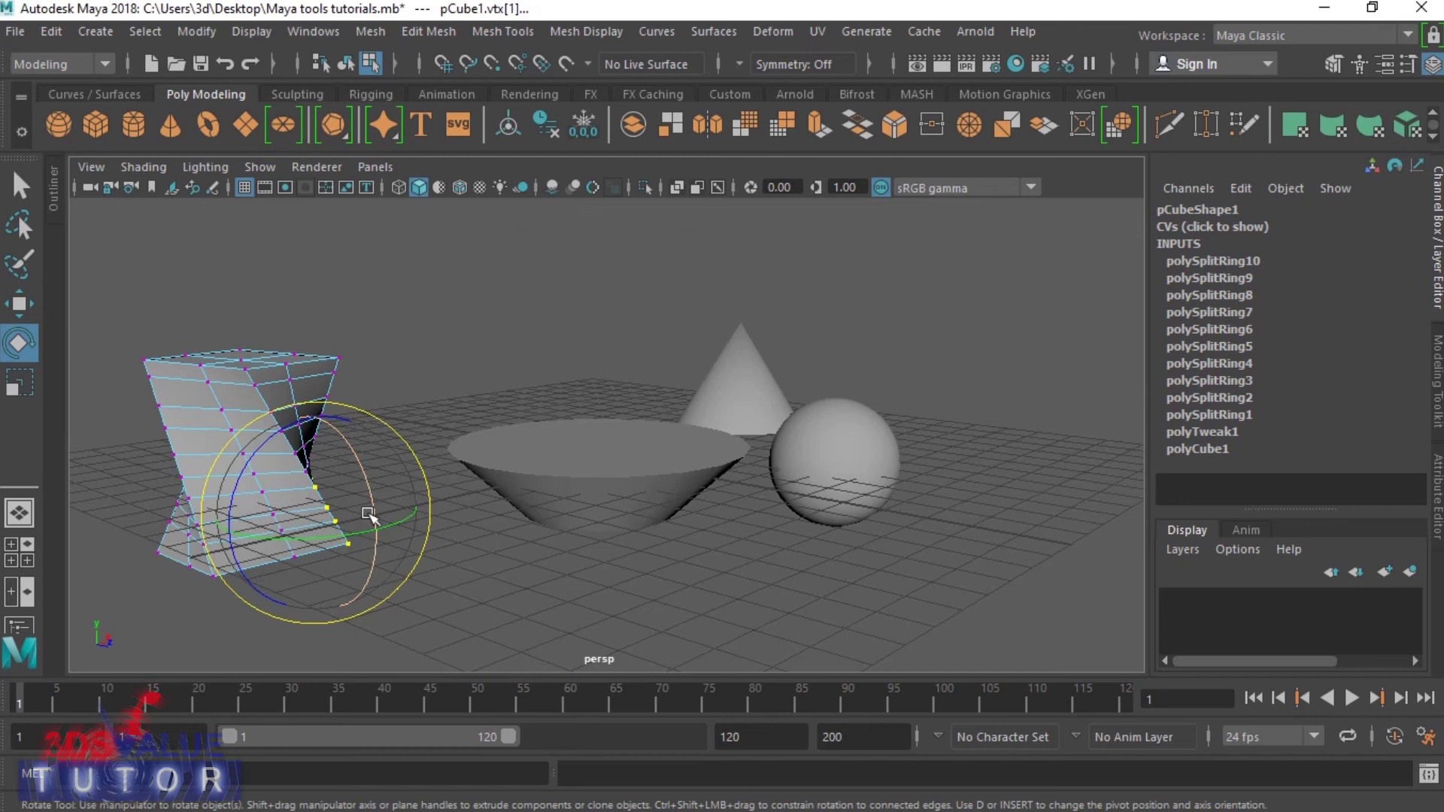
drag(368, 514, 274, 521)
key(ctrl+z)
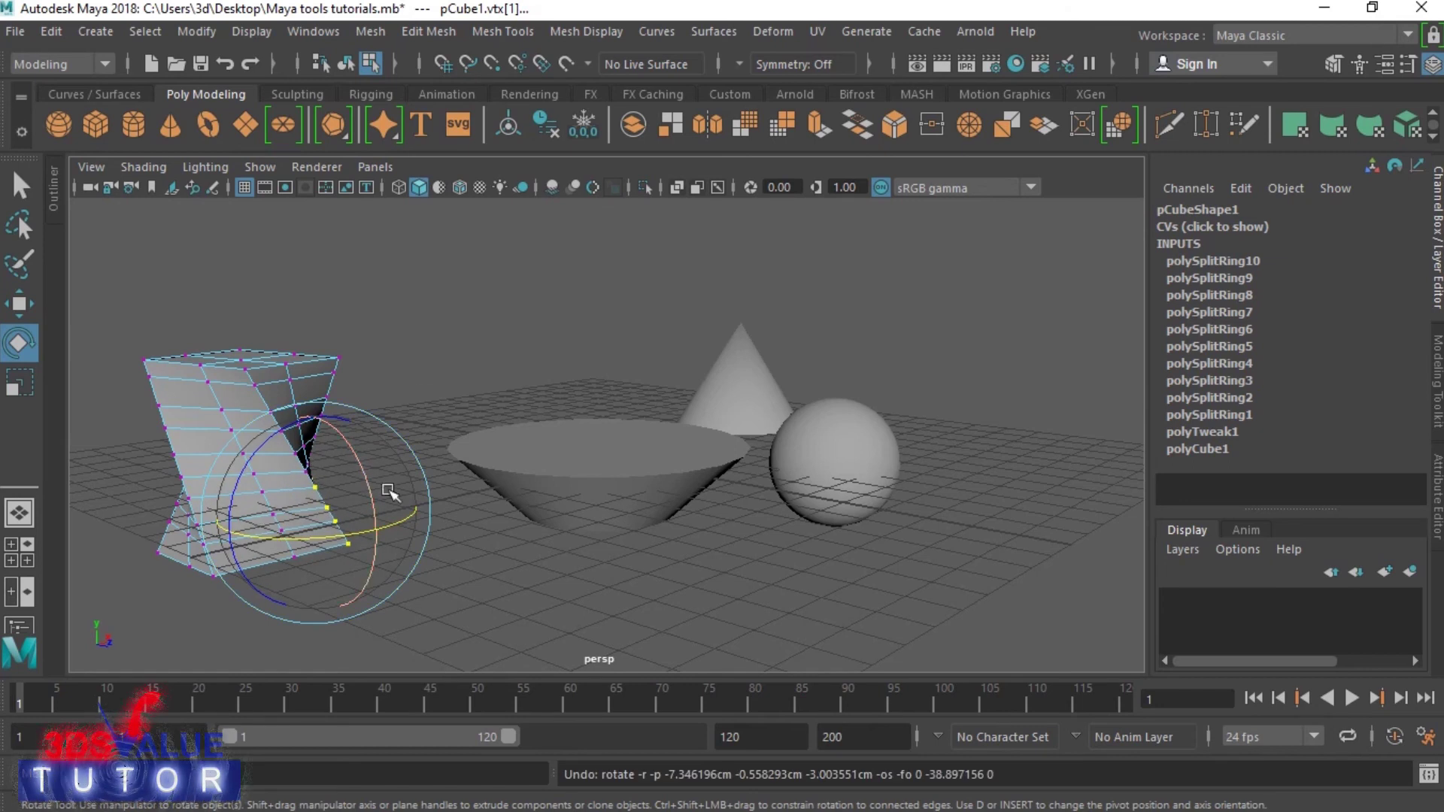
Return to object mode, move the whole cube towards the cylinder with the Move tool, and undo the last move.
click(429, 386)
key(F8)
click(368, 351)
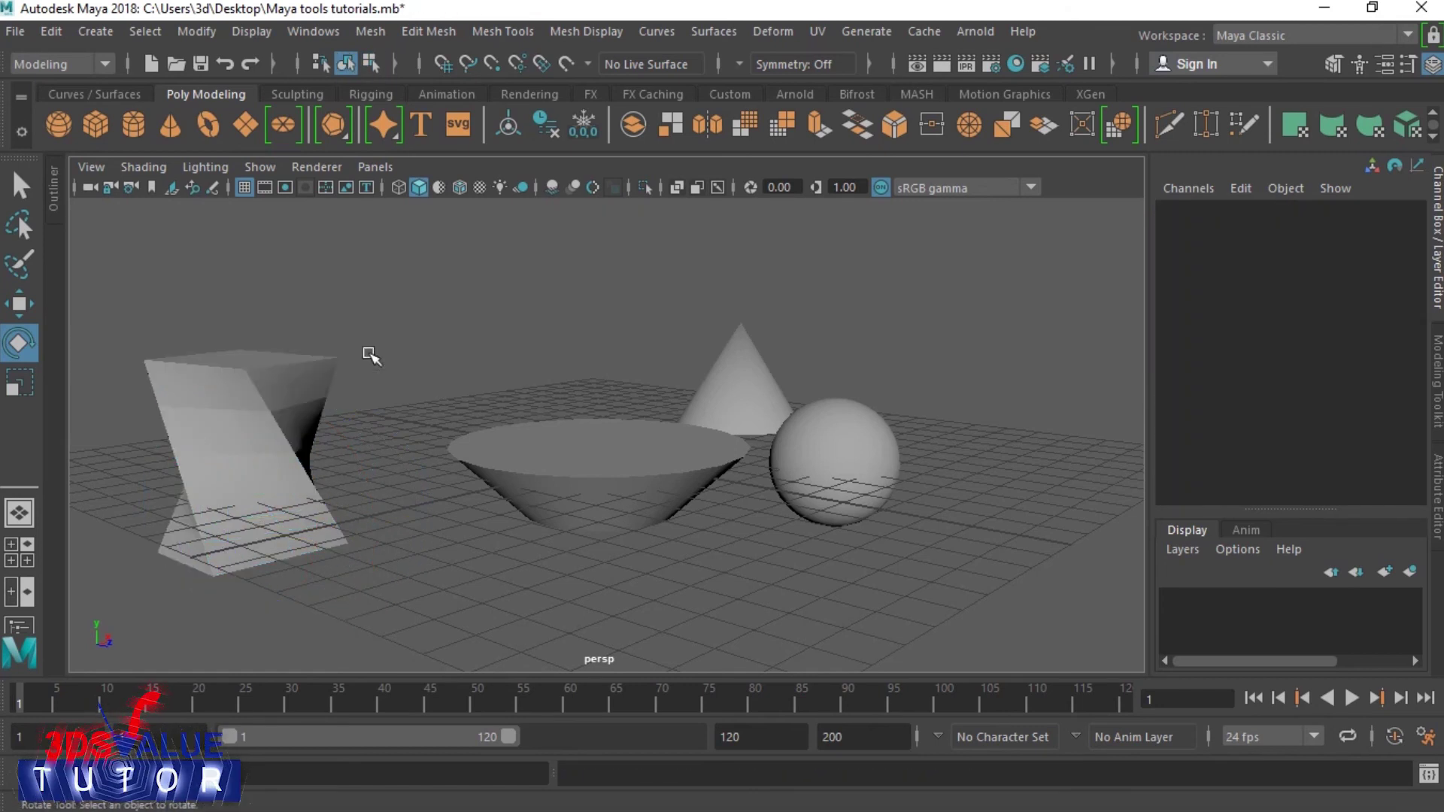
click(310, 482)
key(w)
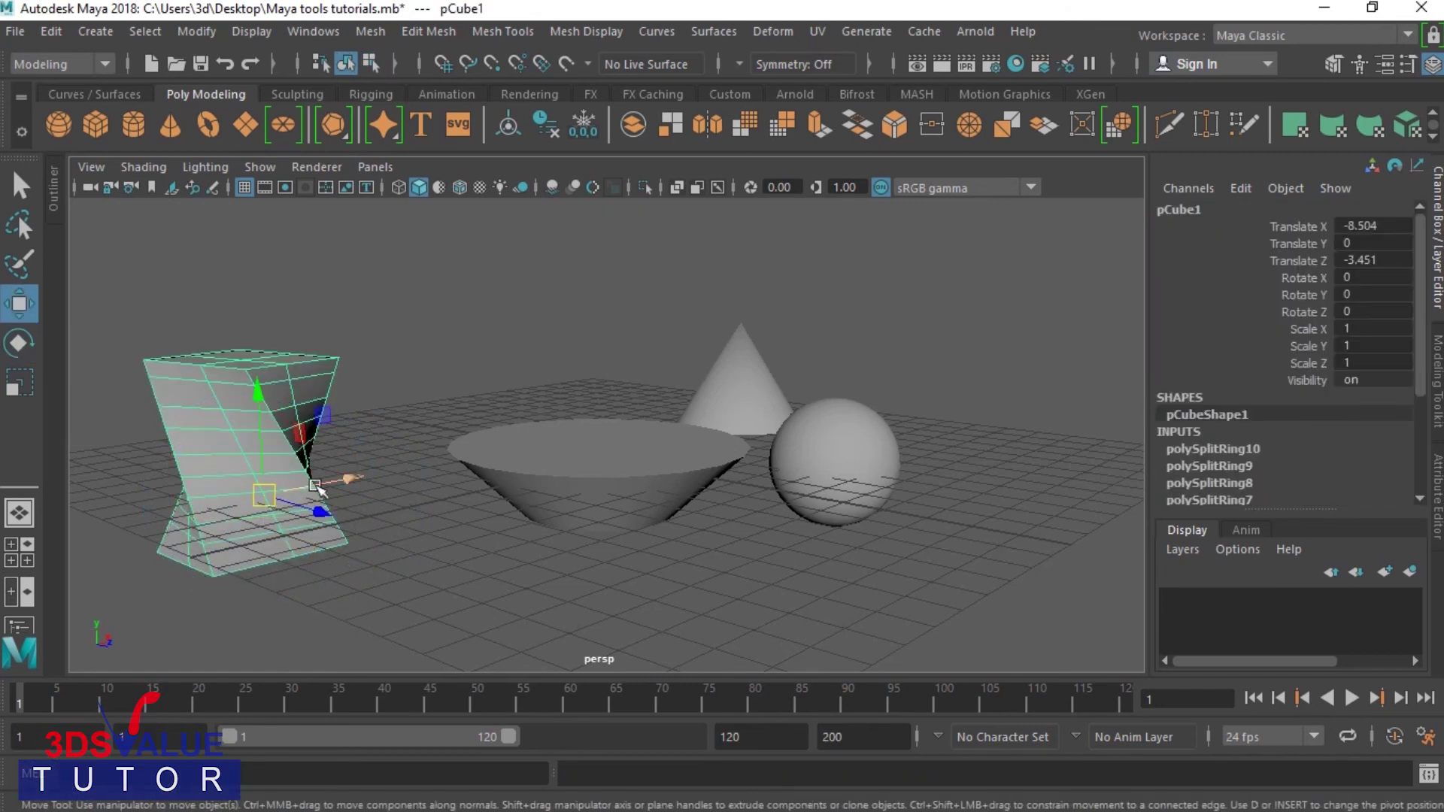
drag(294, 537, 584, 481)
key(ctrl+z)
Rotate the cylinder about the Y axis to about -22.37 degrees, working in the top view.
click(563, 489)
key(e)
key(space)
key(space)
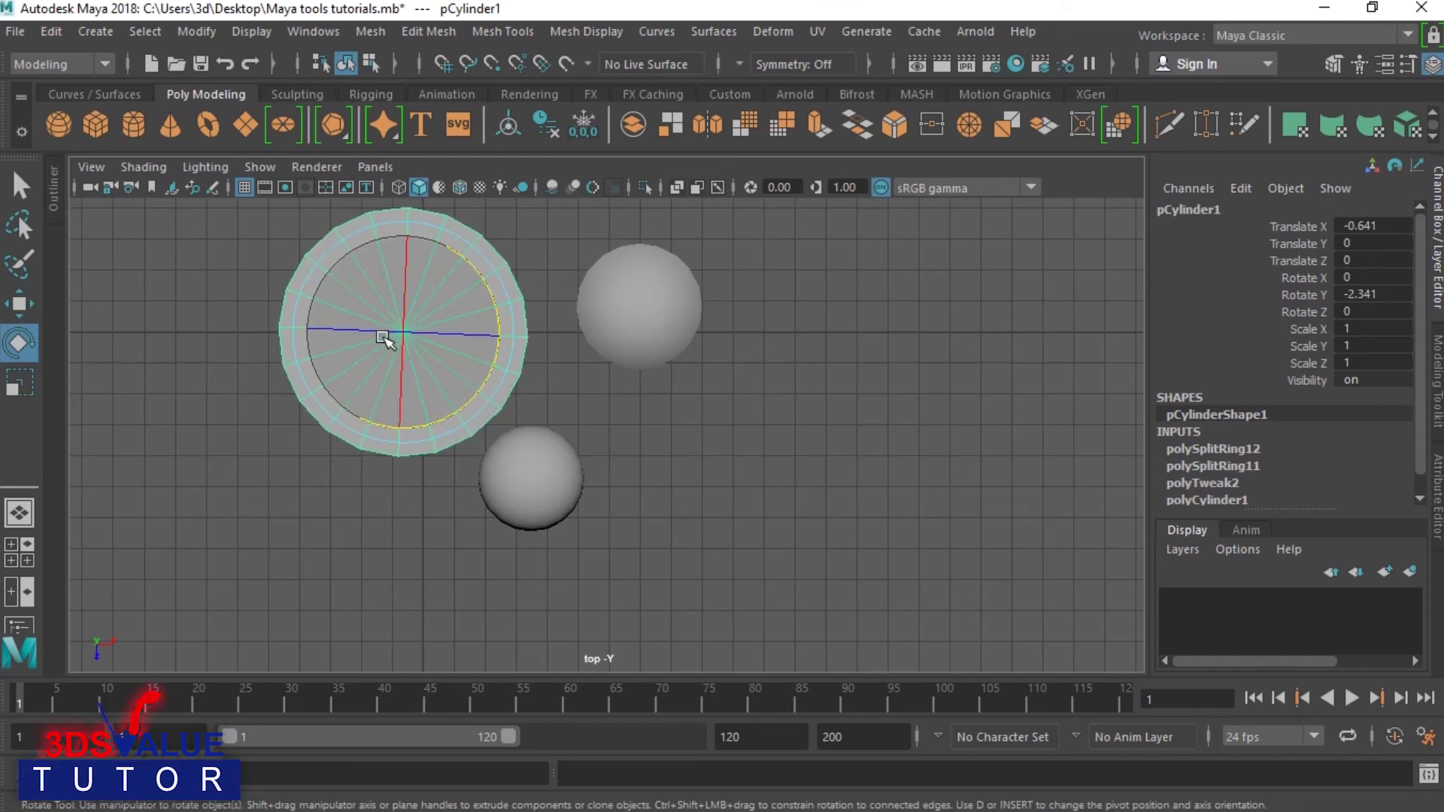
drag(497, 309, 467, 332)
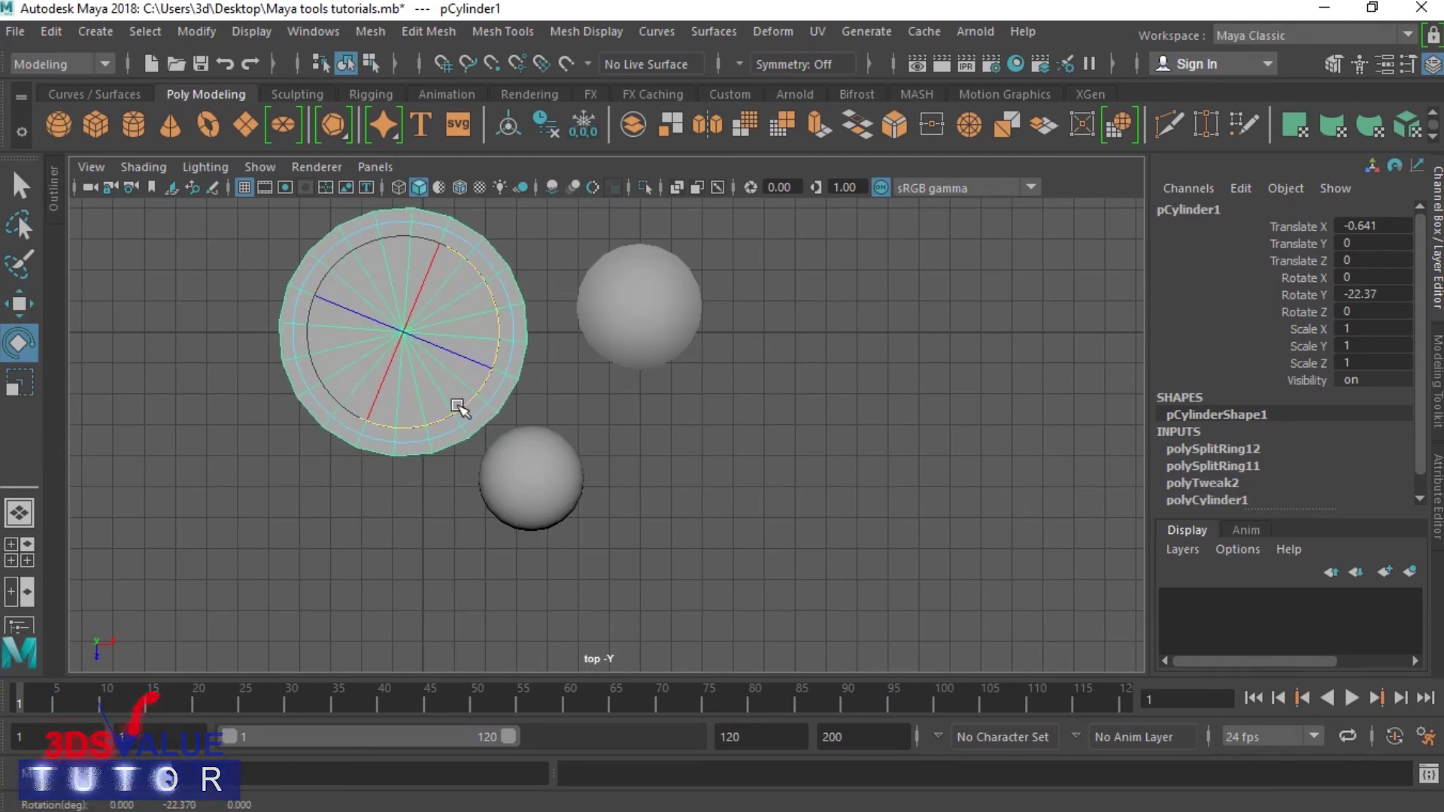
Move the cylinder in the top view to about X 0.393, Z -0.896.
key(w)
mouse_move(404, 397)
mouse_down()
mouse_move(407, 495)
mouse_move(406, 368)
mouse_up()
mouse_move(495, 303)
mouse_down()
mouse_move(670, 304)
mouse_move(522, 305)
mouse_up()
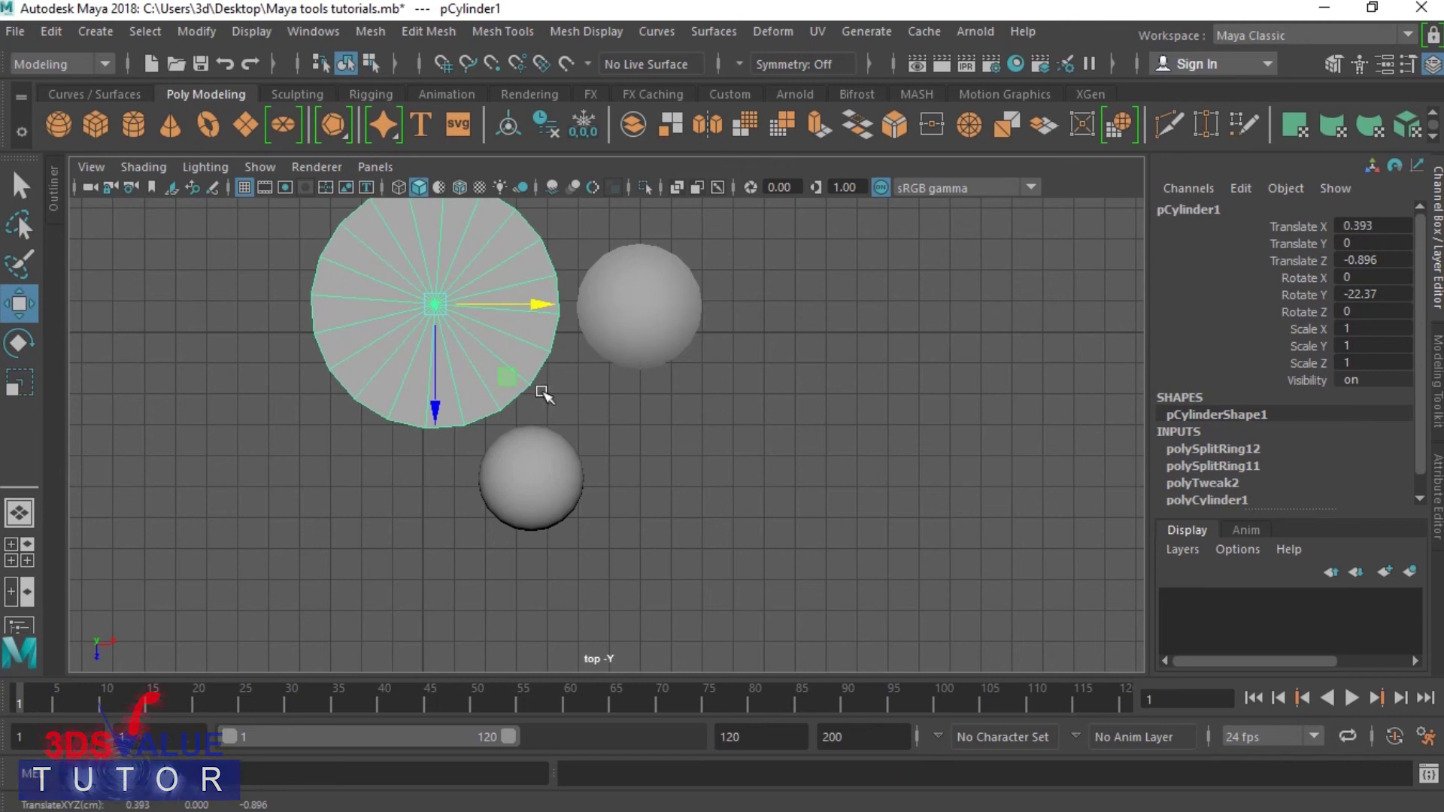
Move the sphere along X to about 5.765 and the cone along X to about 9.496.
click(548, 477)
drag(601, 478, 668, 478)
click(656, 315)
drag(740, 308, 817, 310)
Move the cube along X to behind the gap between the cylinder and cone, deselect it, and save the scene.
scroll(820, 443, down, 6)
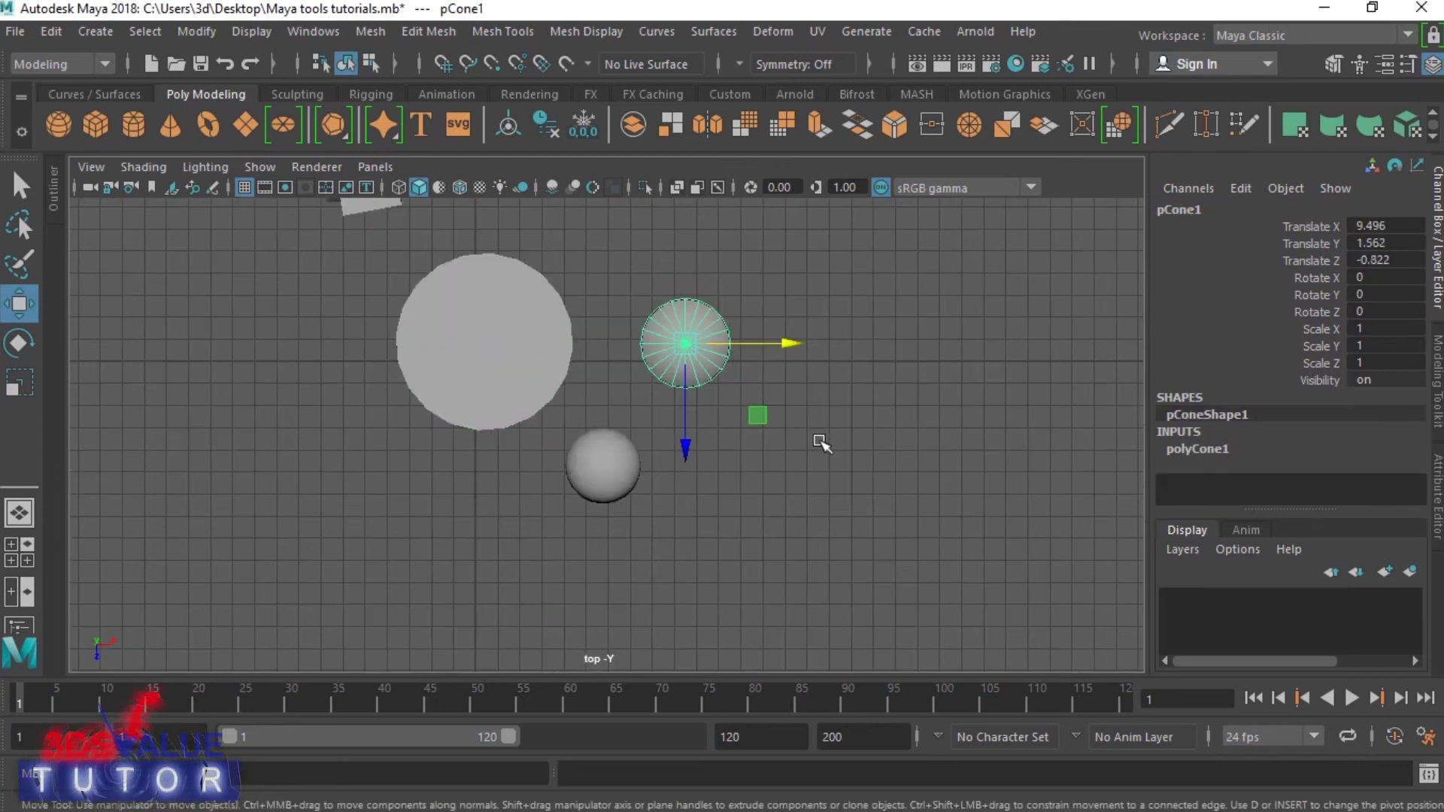
click(459, 274)
drag(563, 275, 709, 293)
click(775, 325)
key(ctrl+s)
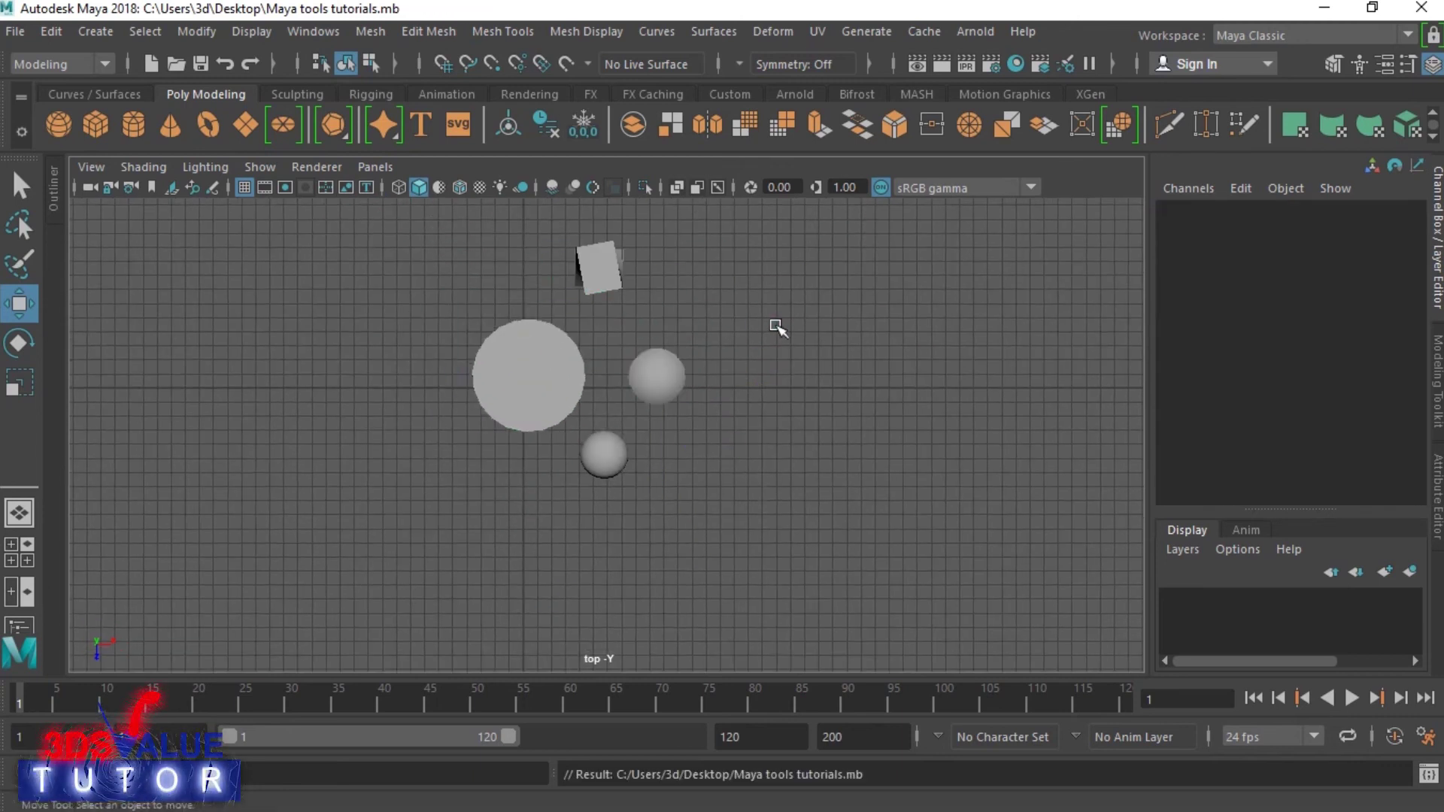
In the perspective view, select the cube, cylinder, cone and sphere together, with the sphere selected last.
key(space)
key(space)
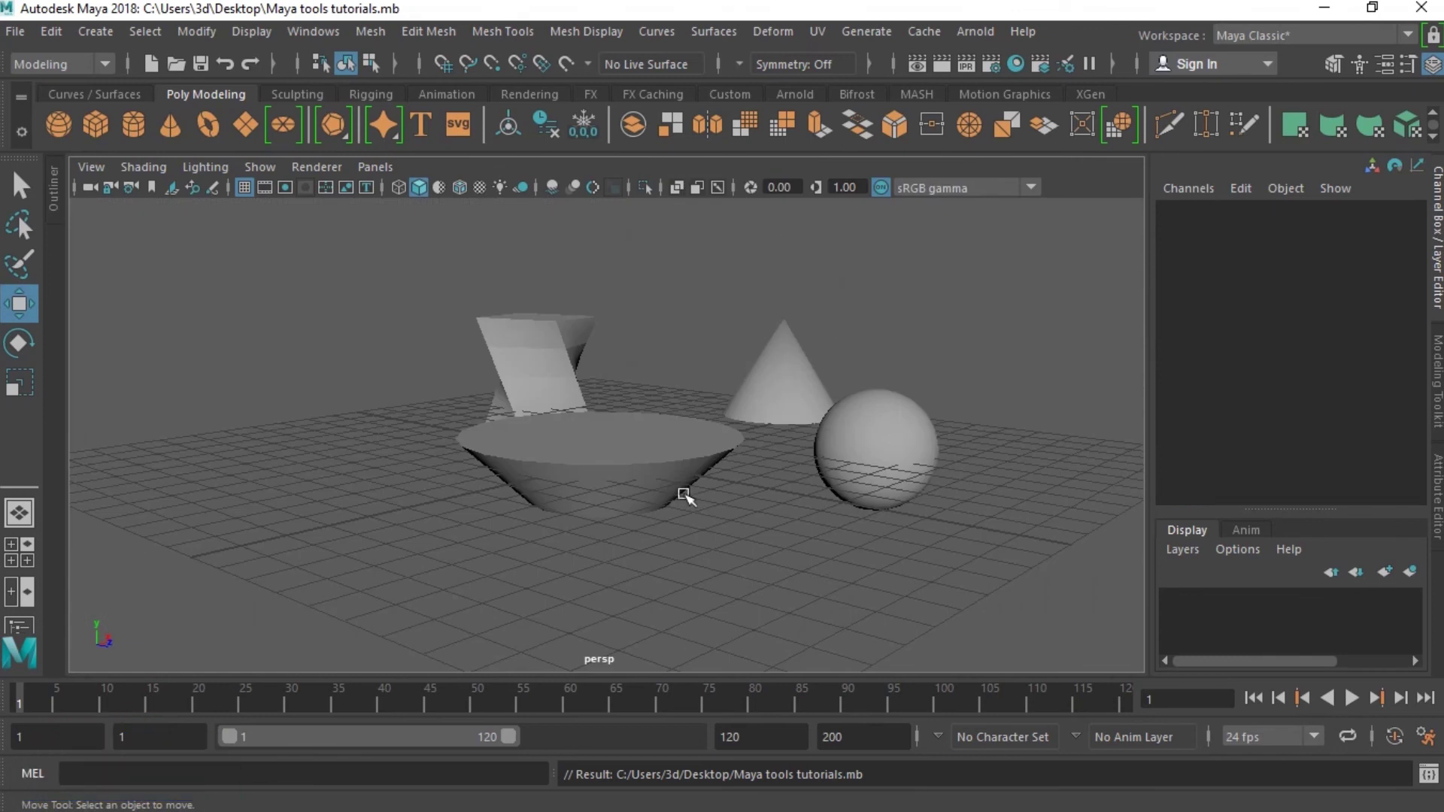
click(557, 382)
shift+click(570, 454)
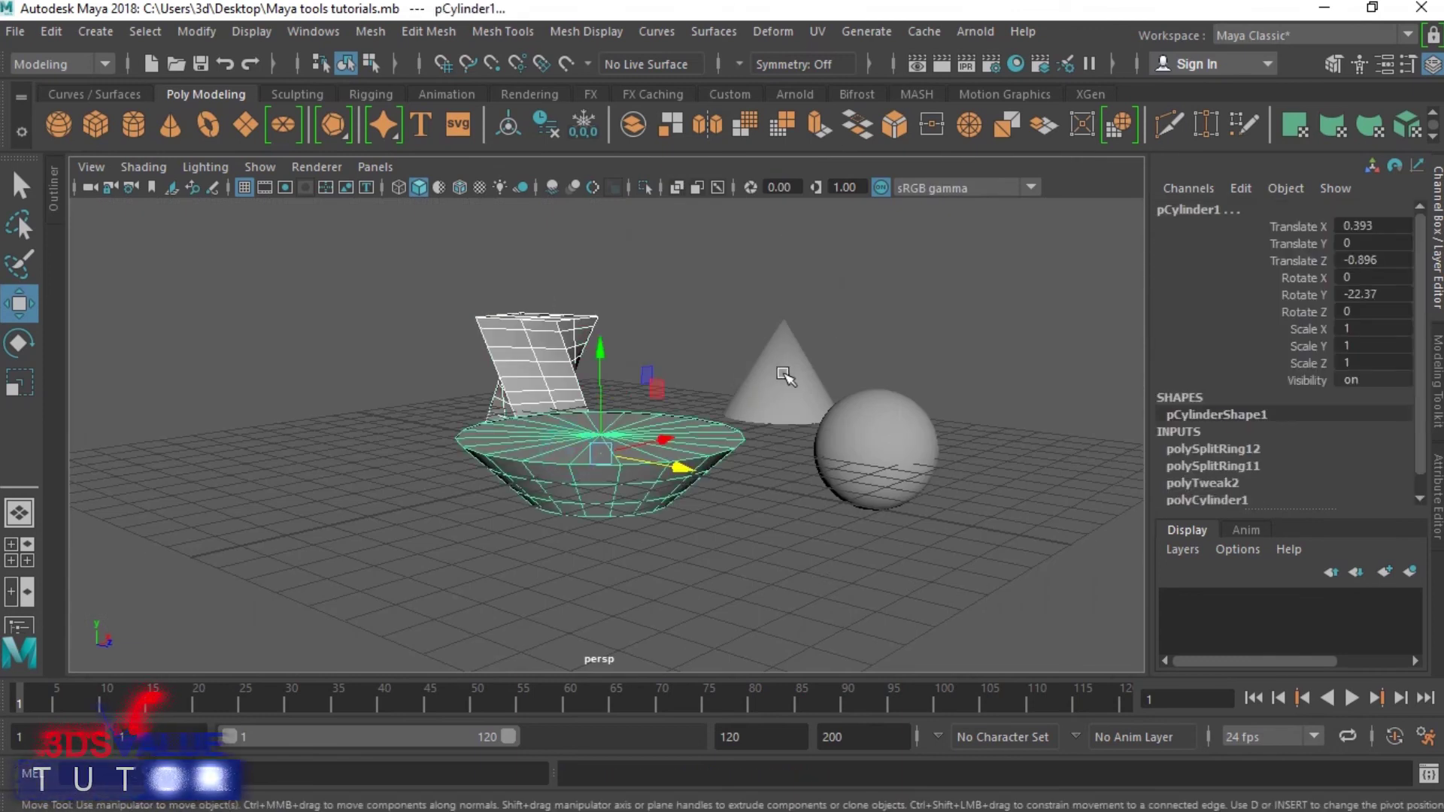
shift+click(765, 387)
shift+click(862, 469)
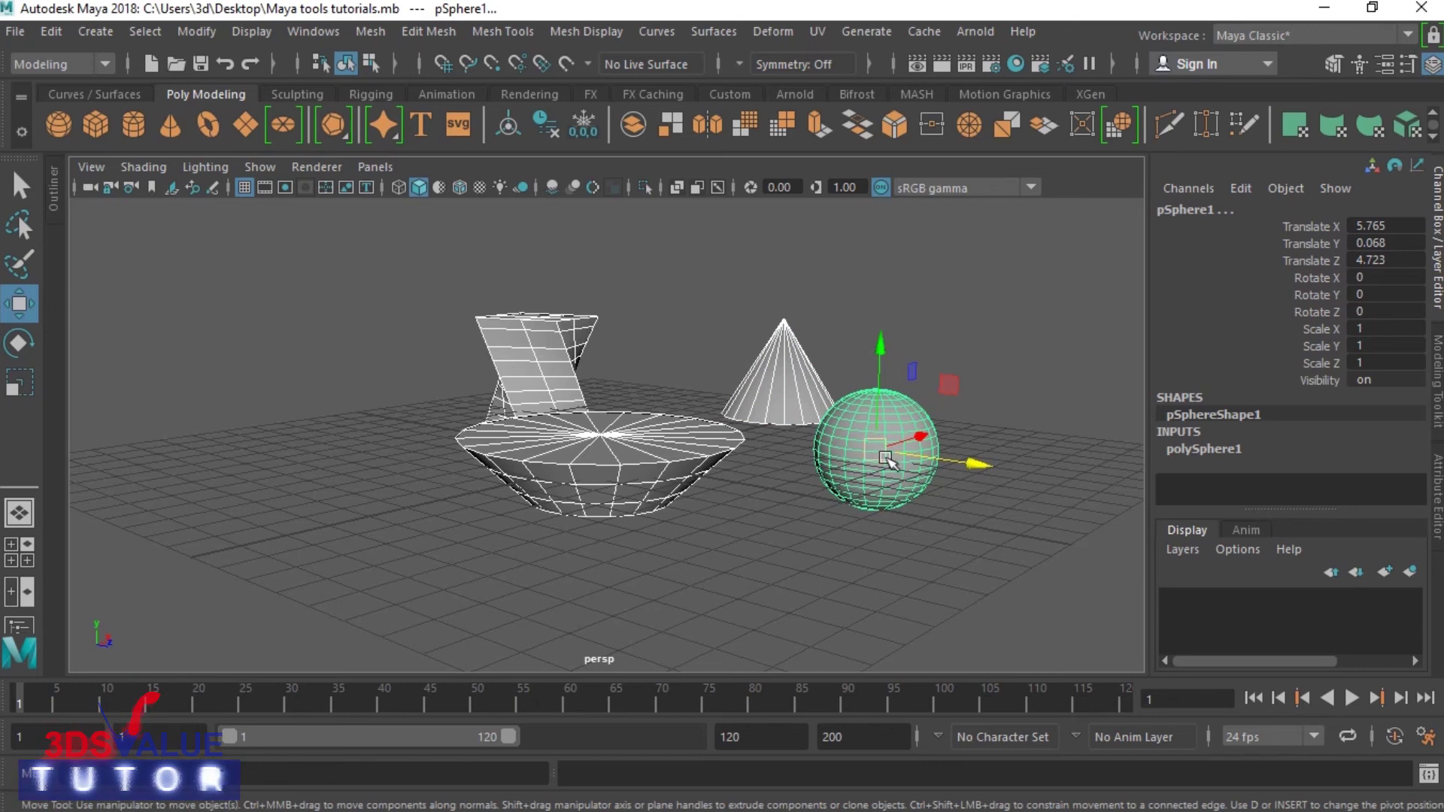
Move the four selected objects together, placing the sphere at about X 5.64, Z 1.799, and rotate them about -27.243 degrees around Y.
drag(985, 463, 808, 469)
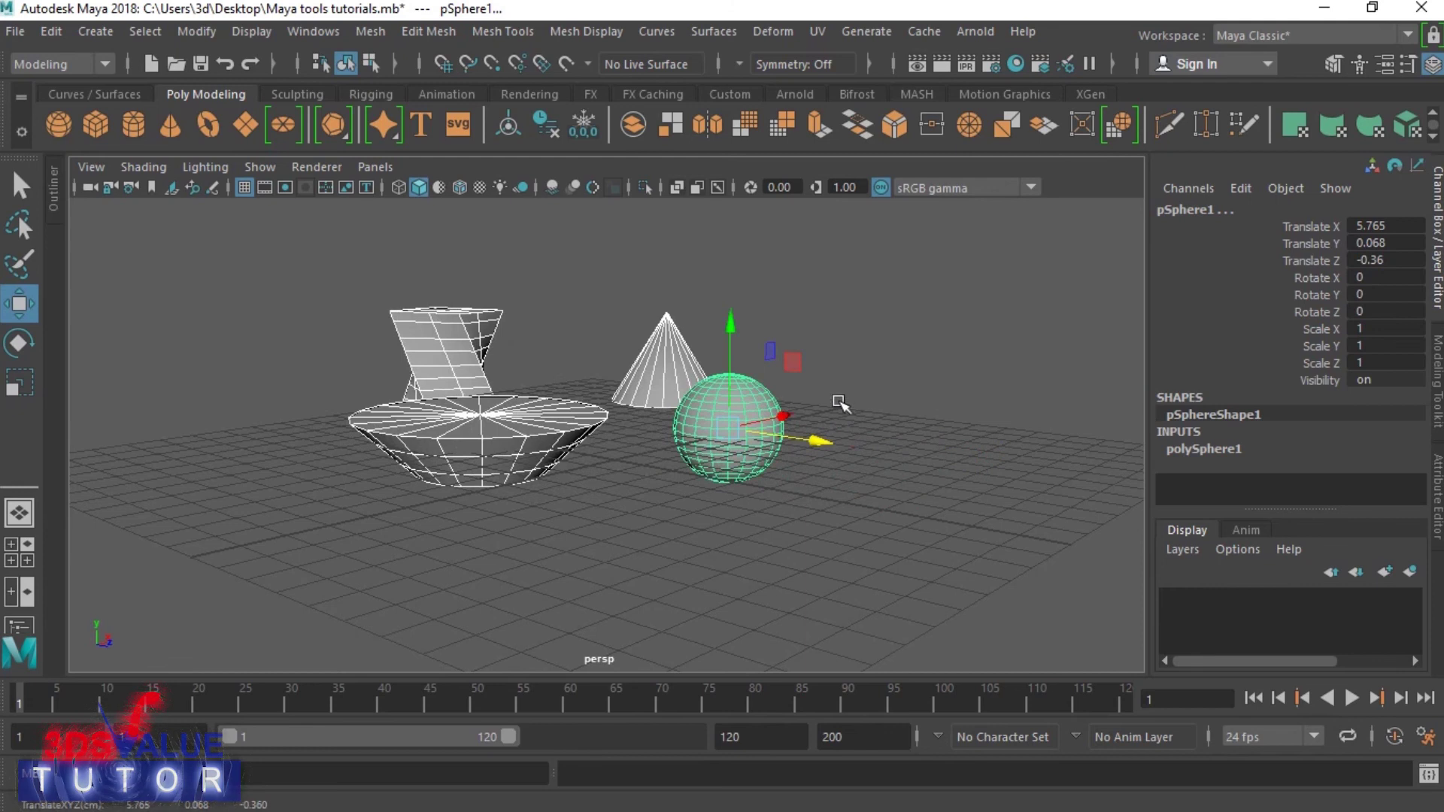
drag(784, 414, 845, 468)
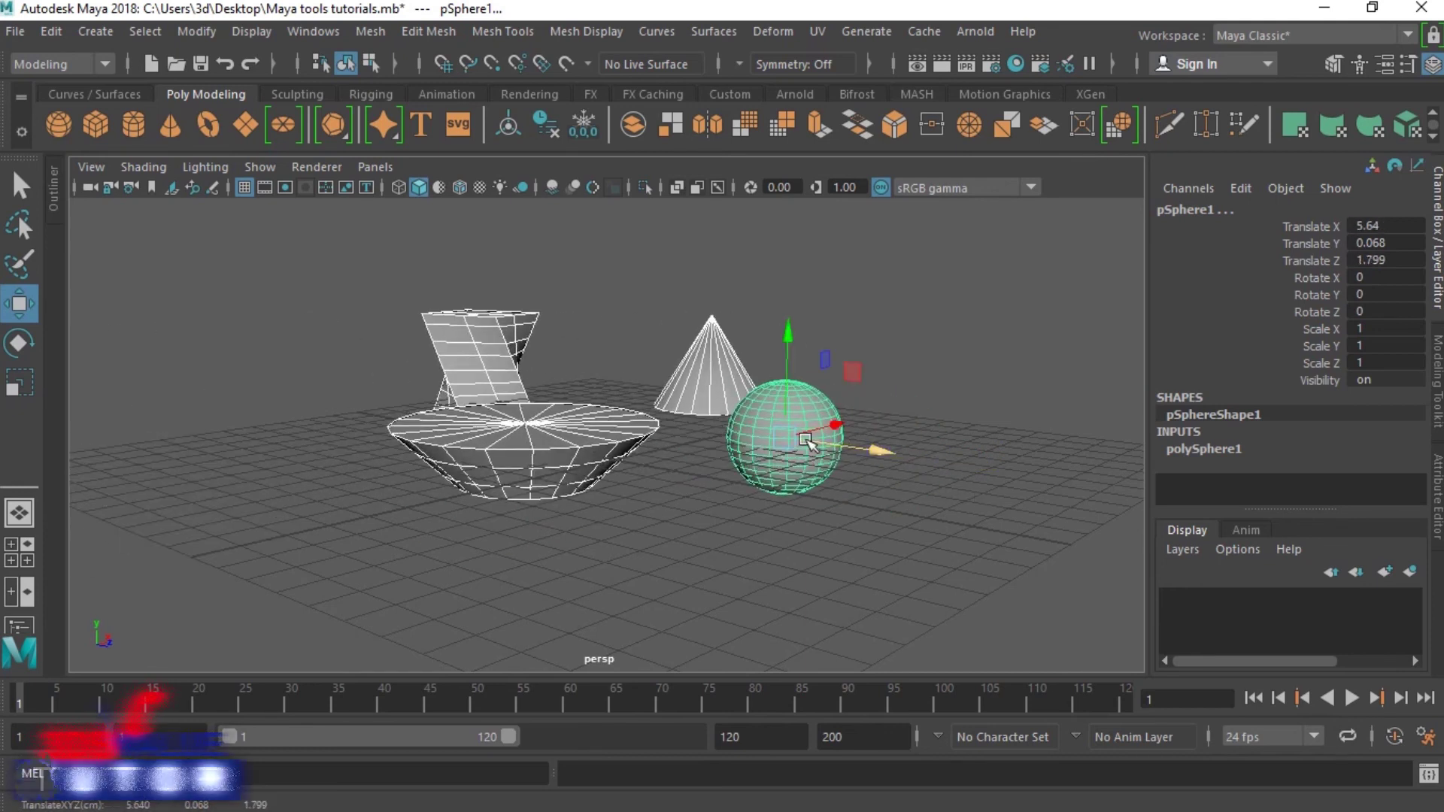
key(e)
mouse_move(816, 457)
mouse_down()
mouse_move(729, 468)
mouse_move(895, 451)
mouse_move(795, 464)
mouse_up()
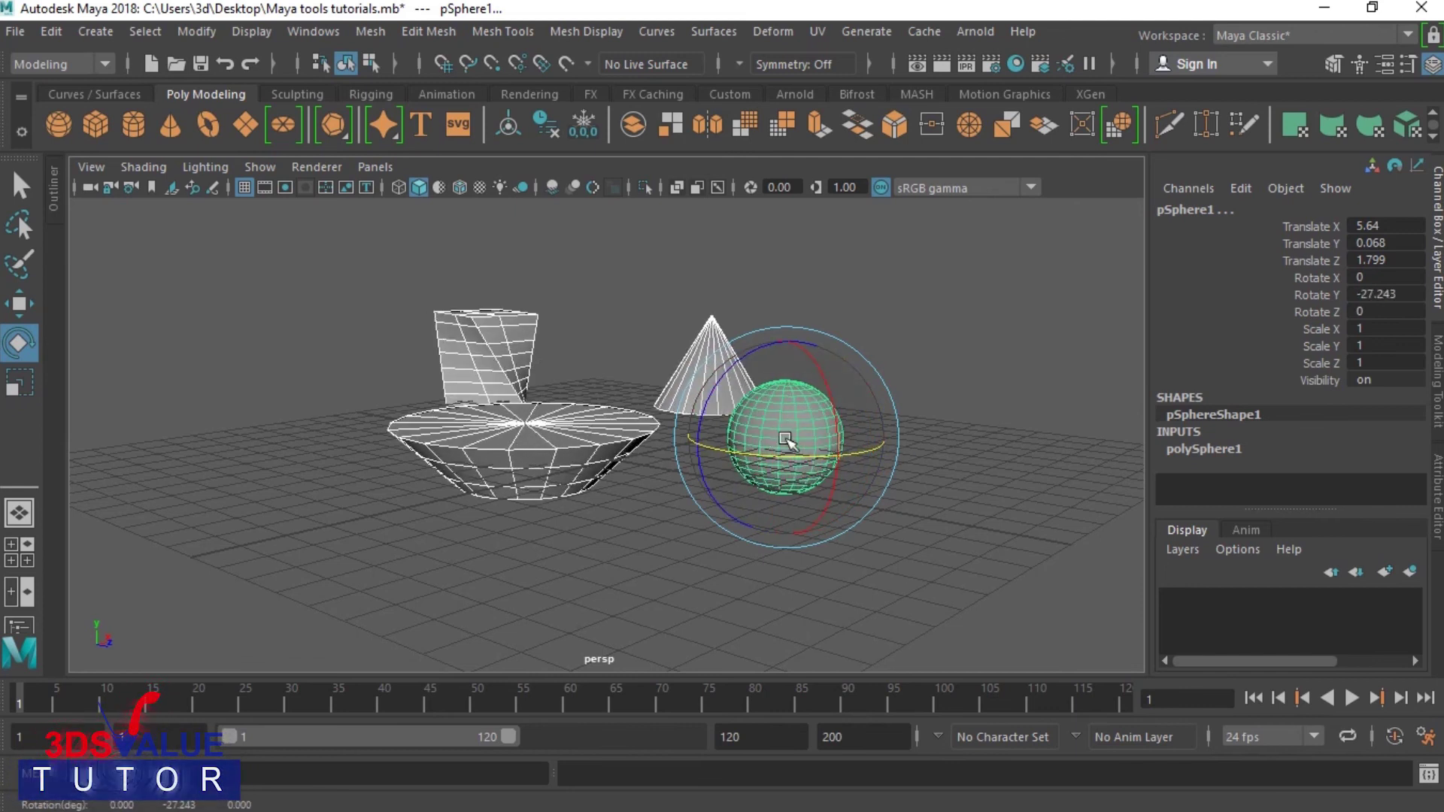
Select the sphere, cone and cube together and rotate them around Y to about -14.993 degrees.
key(w)
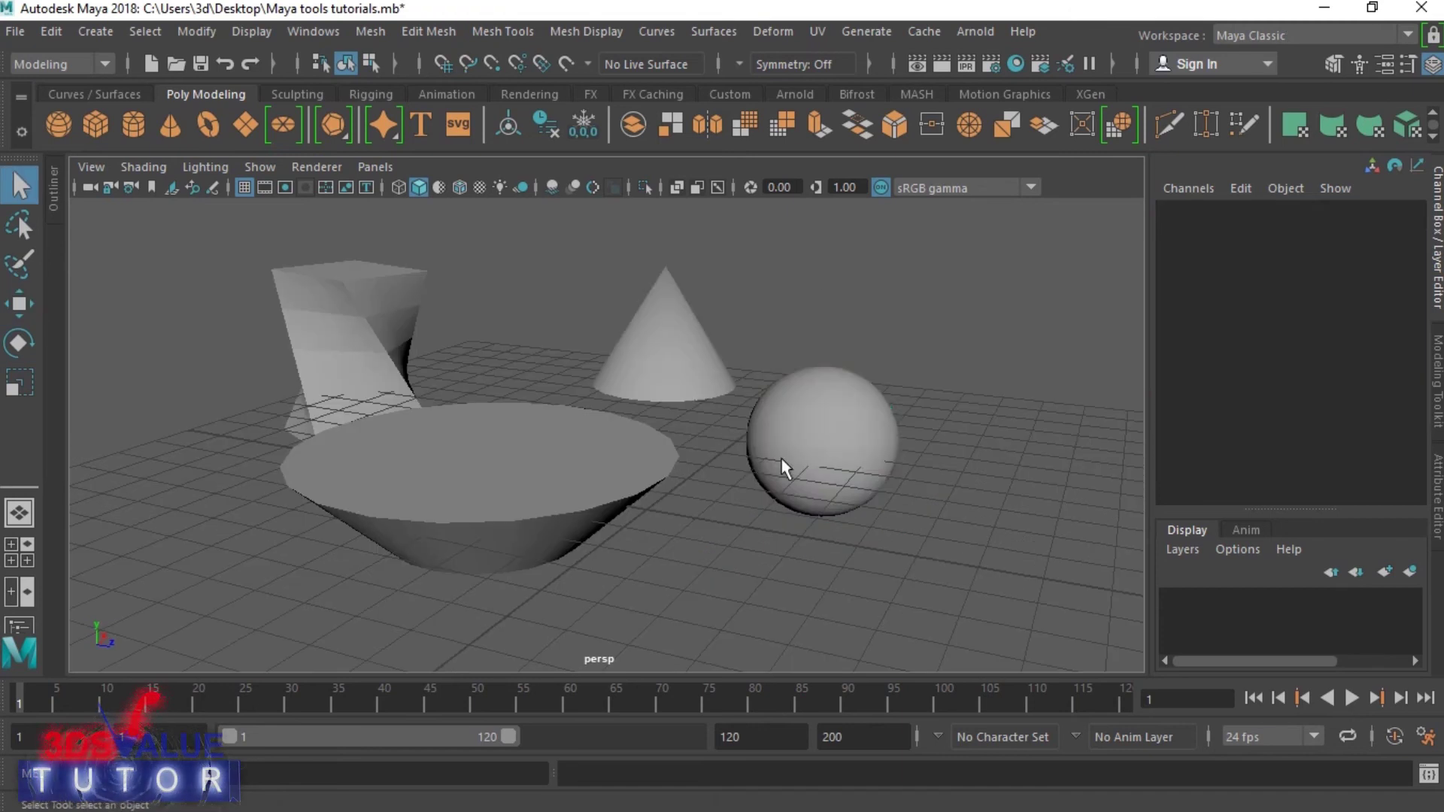
click(782, 458)
shift+click(696, 383)
shift+click(337, 296)
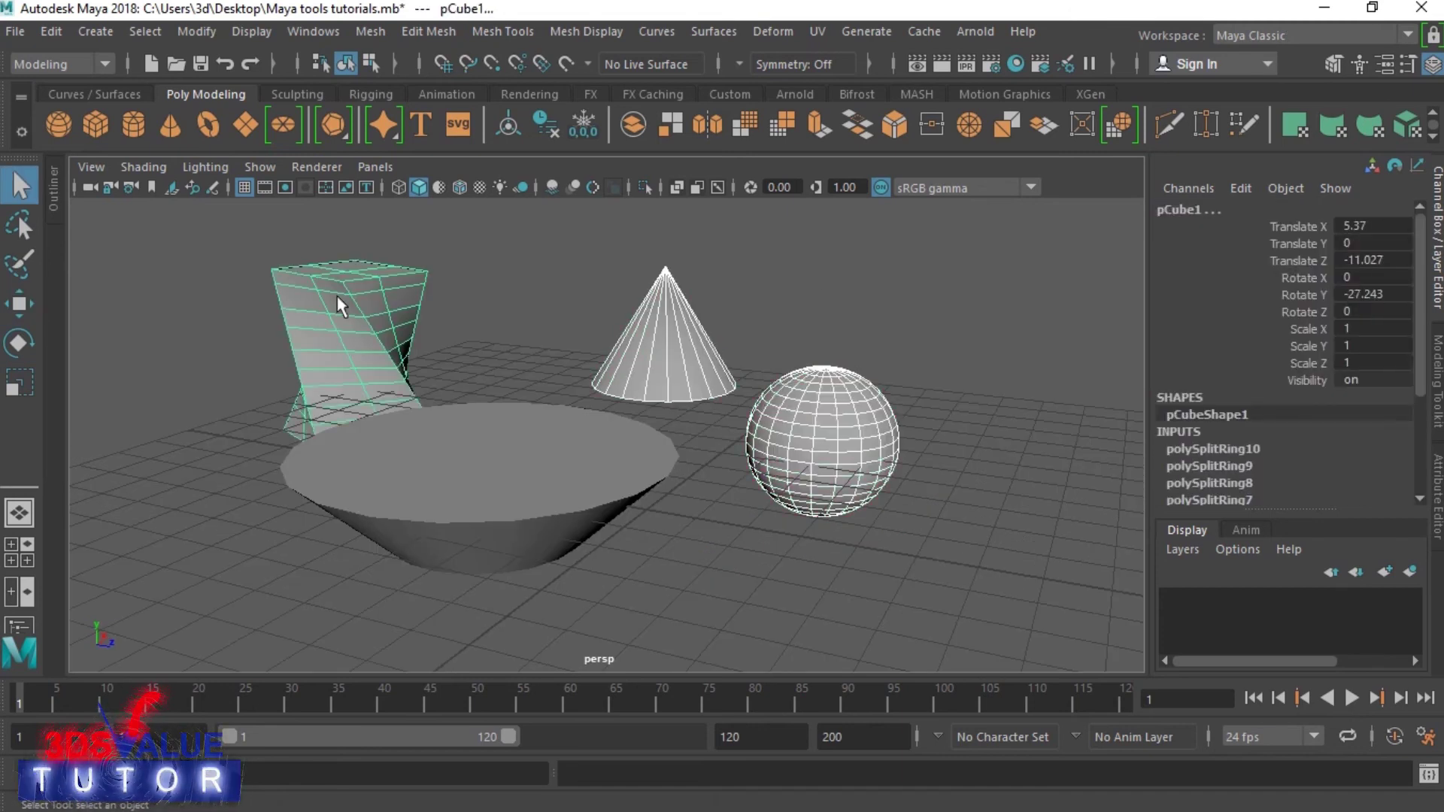
key(e)
drag(331, 409, 558, 460)
Select the cylinder, cone and sphere together, rotate them around Y until the sphere reads about -10.657 degrees, and deselect them.
click(558, 460)
shift+click(688, 374)
shift+click(836, 455)
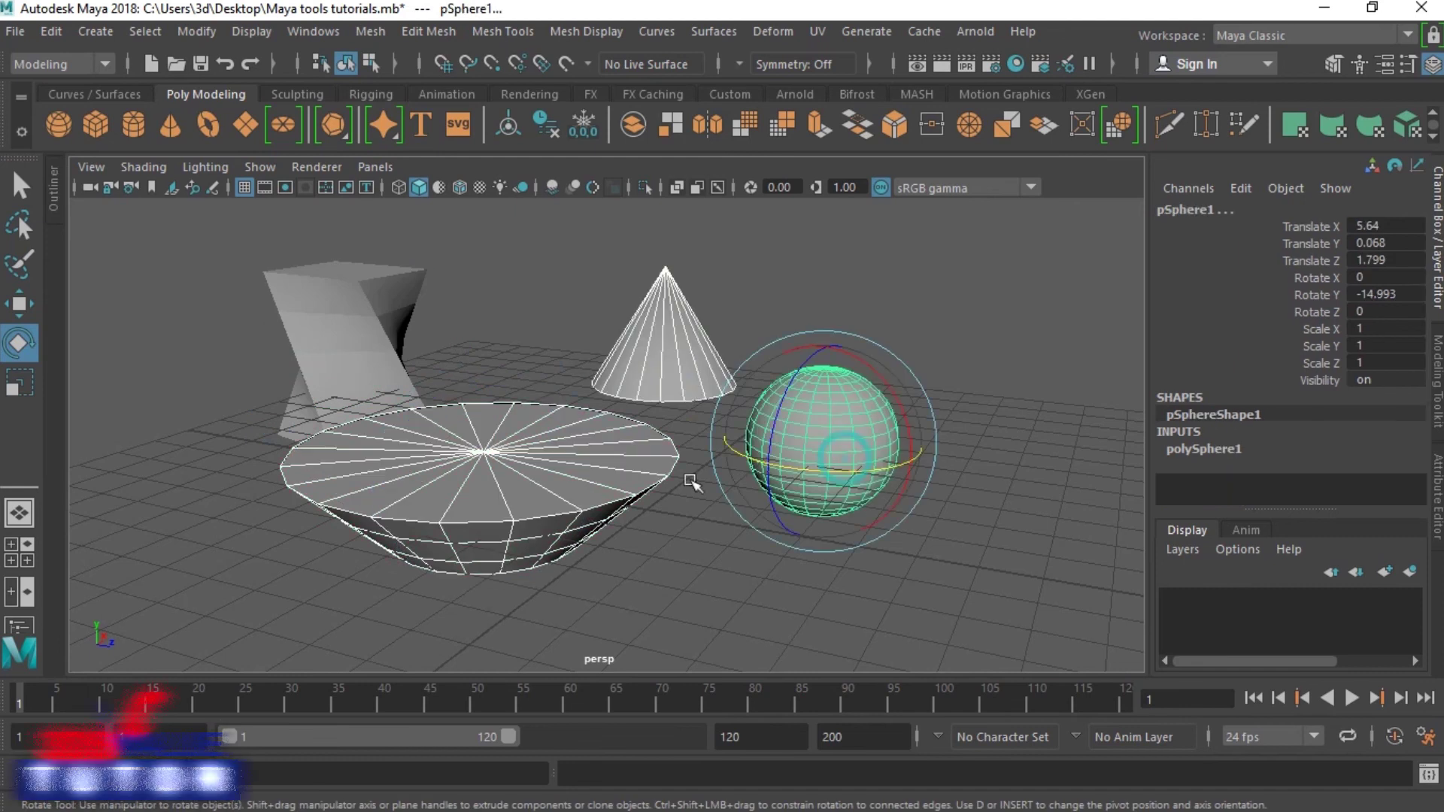
drag(829, 471, 791, 464)
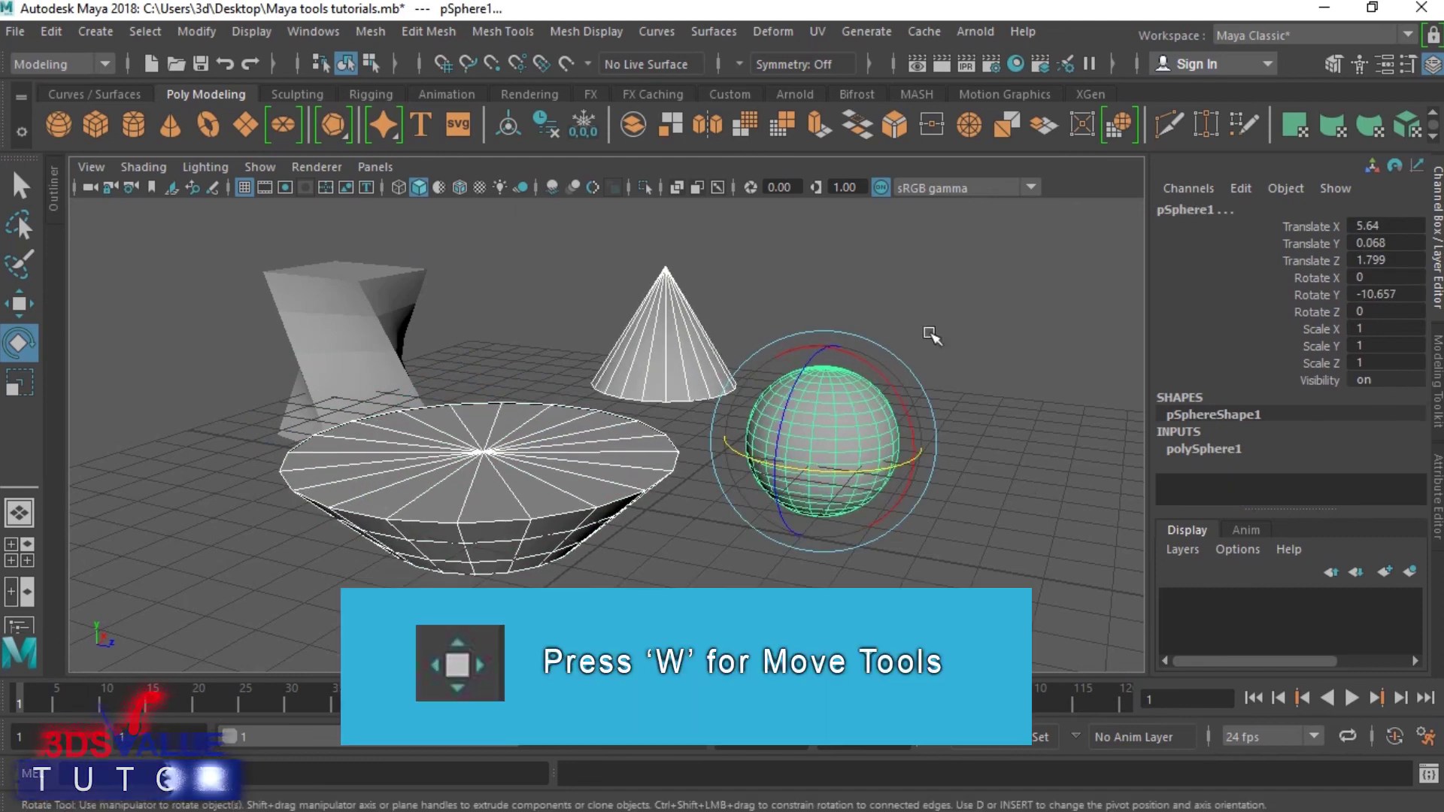
click(925, 331)
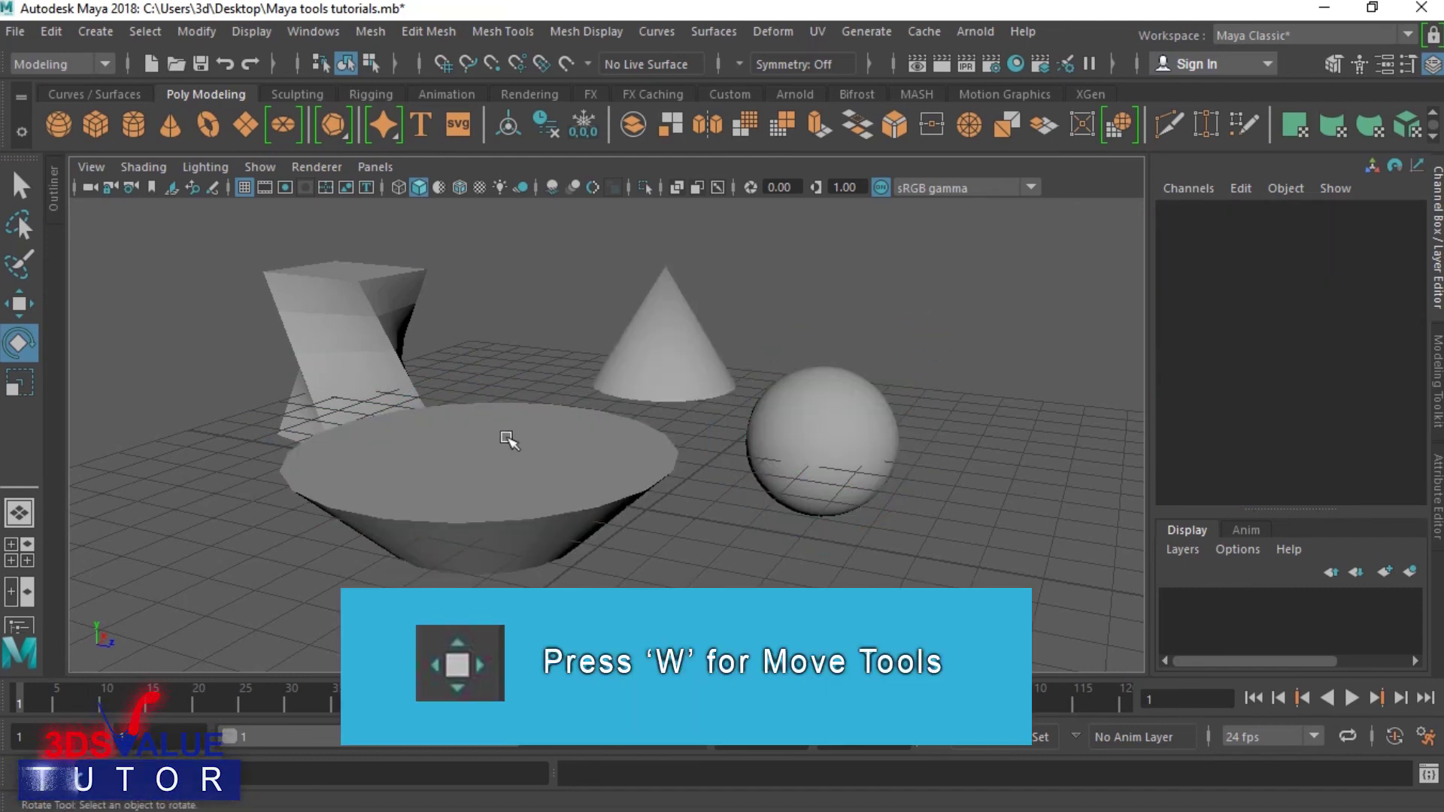
Select the cylinder with the Move Tool and highlight its Translate X, Y and Z channels.
click(25, 305)
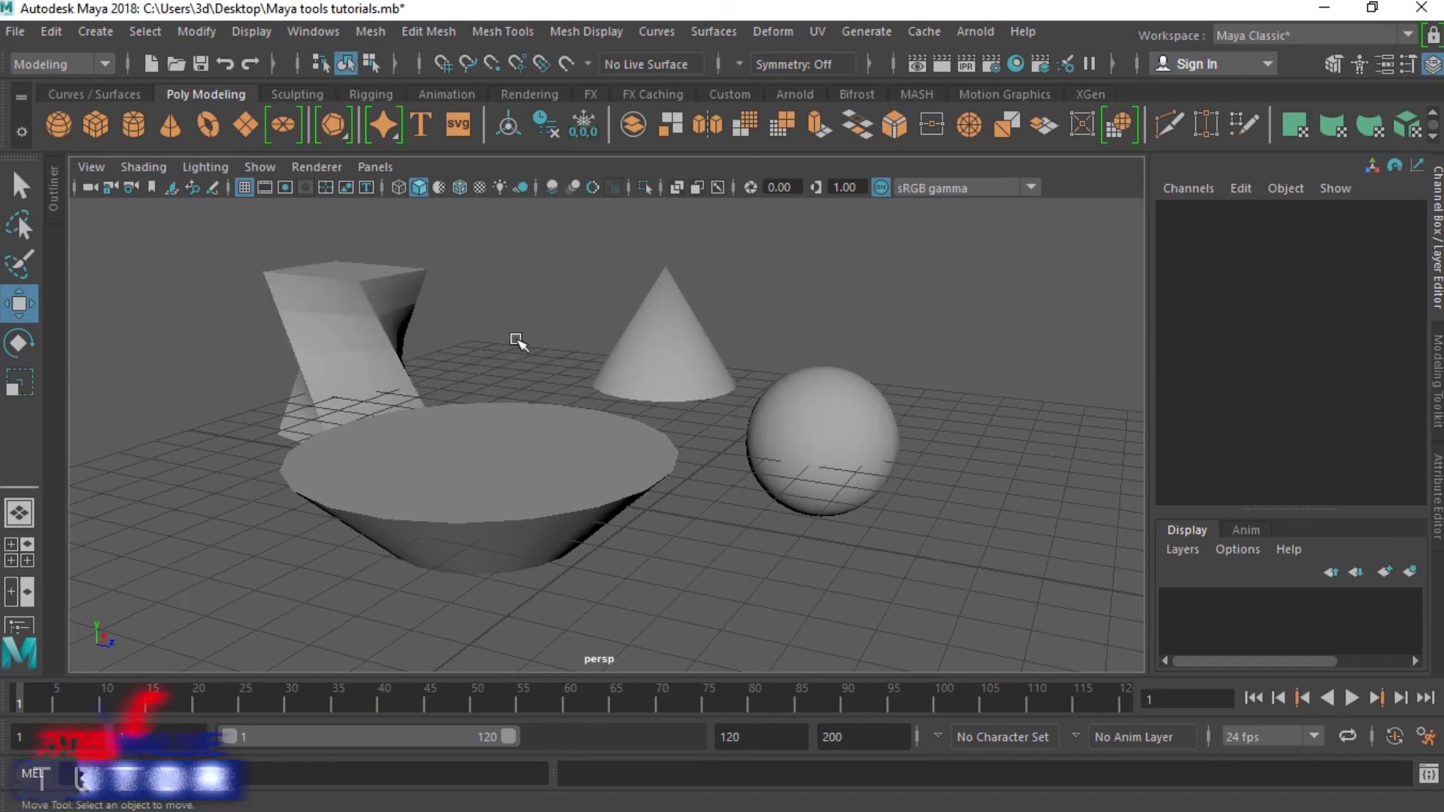
click(506, 449)
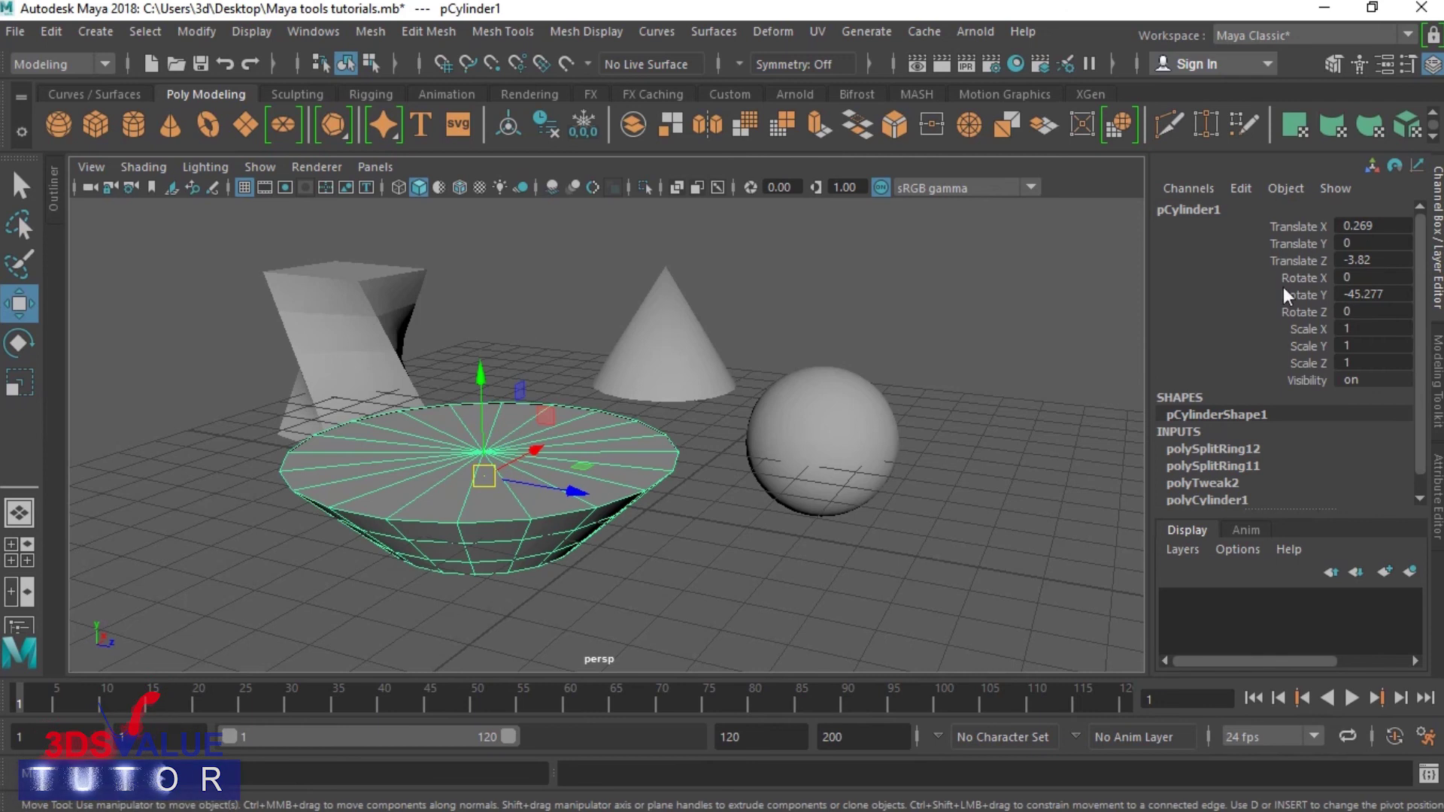
drag(1274, 222, 1308, 264)
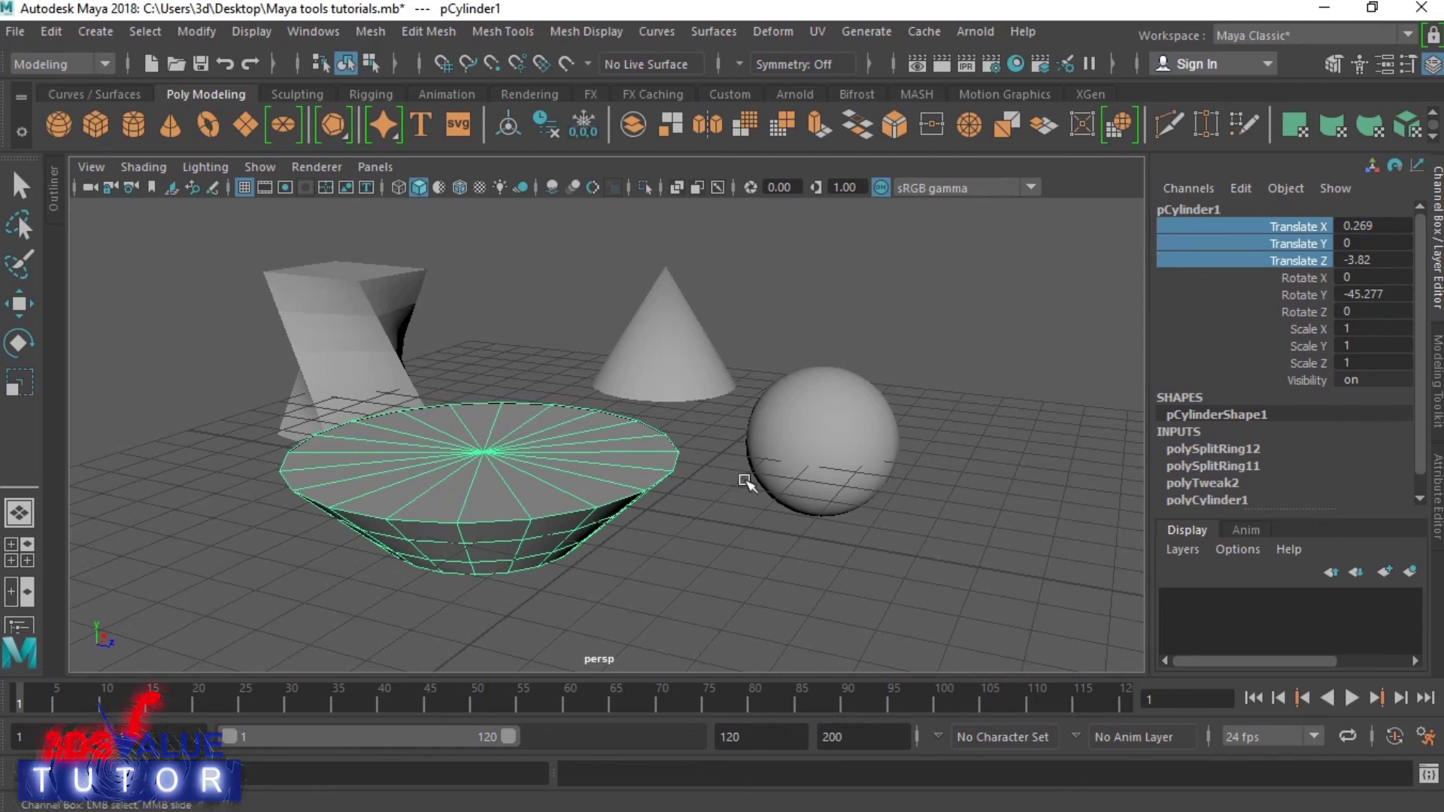
click(29, 303)
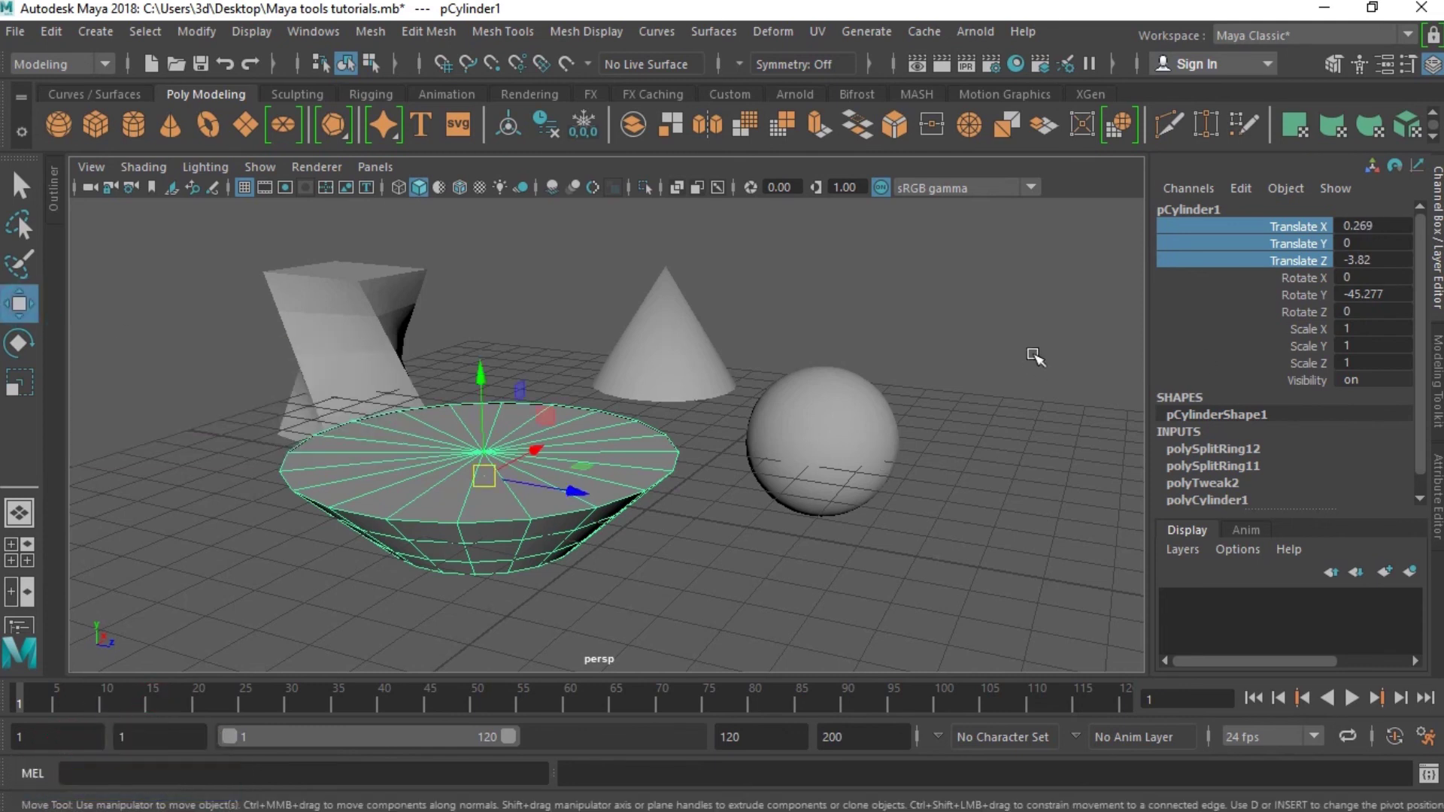
Adjust the cylinder's Translate X through its channel and set its Translate Y to 0.
click(1304, 227)
middle_drag(973, 354, 931, 310)
click(1305, 239)
click(1385, 245)
text(0)
key(Return)
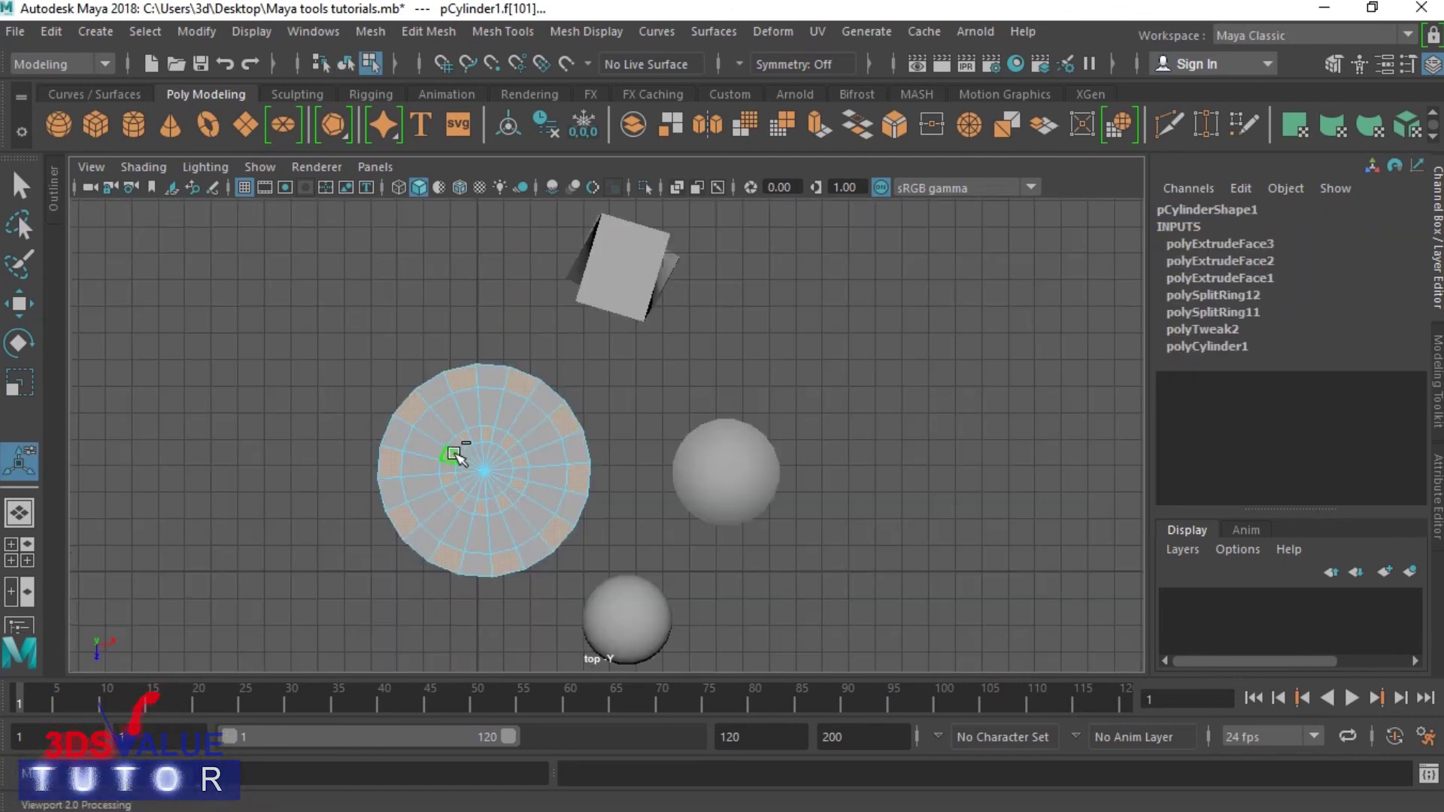
Extrude the selected faces on the cylinder's top, raise them vertically in the front view, and return to object mode.
shift+right_click(454, 454)
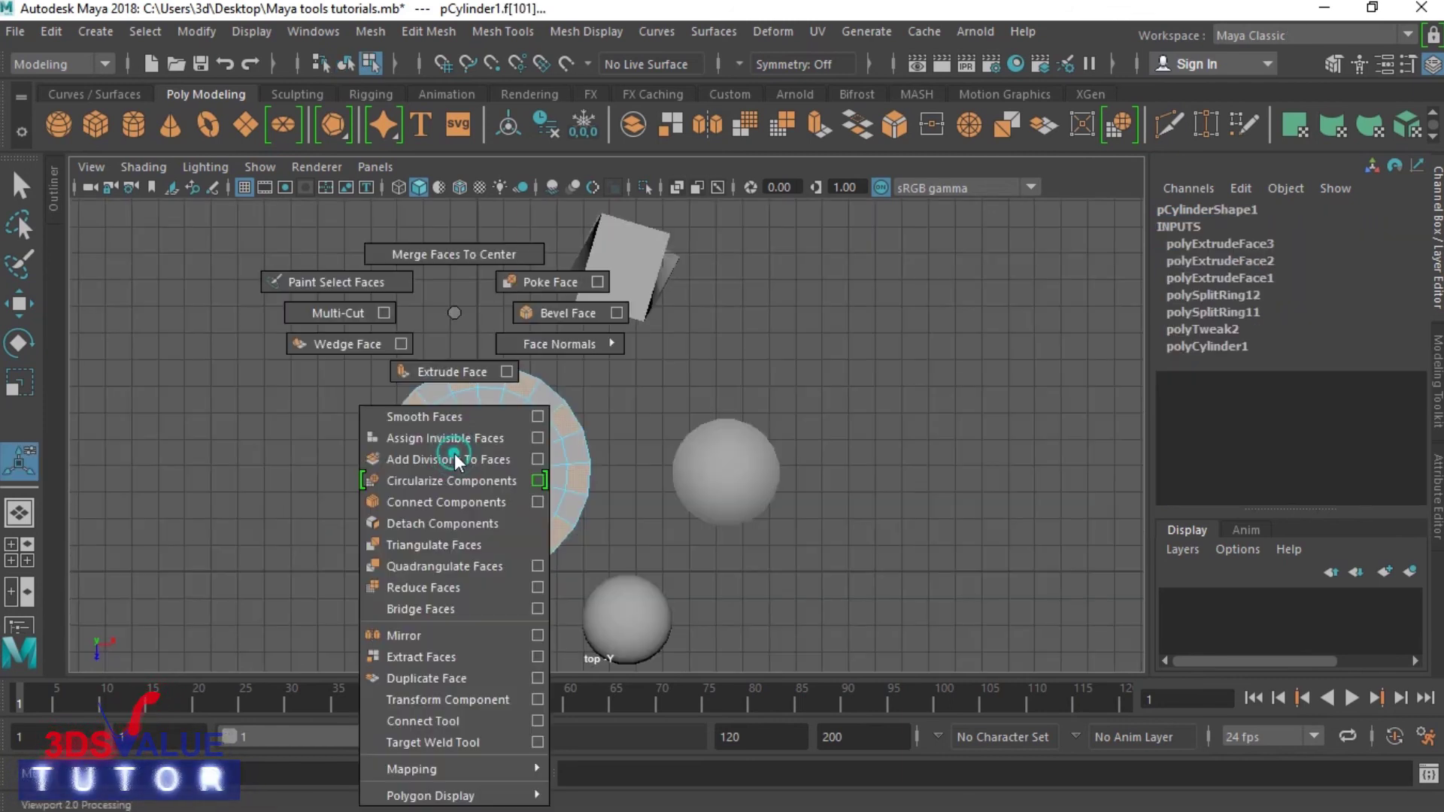
shift+right_drag(455, 313, 449, 374)
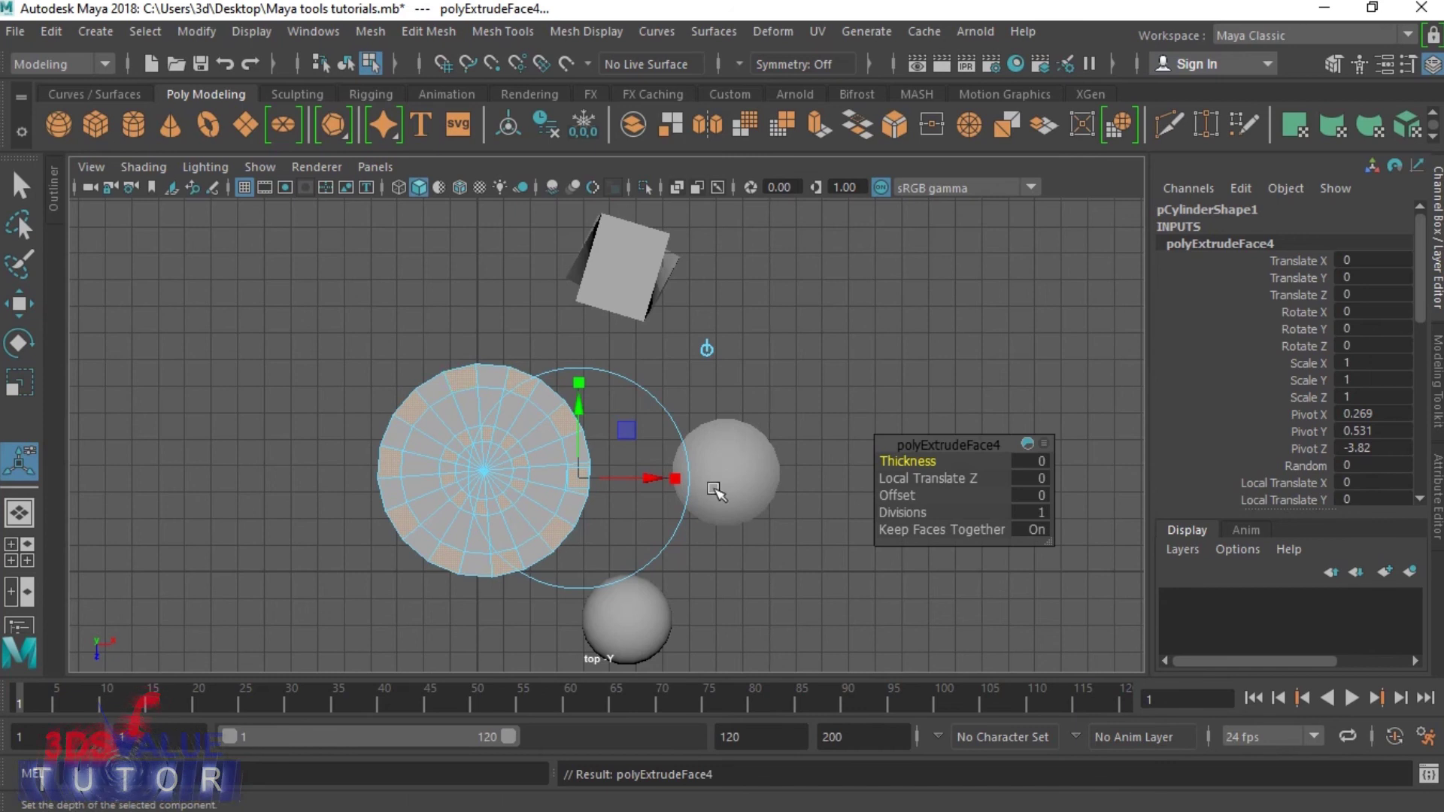
key(space)
key(space)
key(w)
drag(615, 325, 615, 254)
key(space)
key(space)
alt+drag(709, 470, 904, 475)
key(F8)
In the front view, move the cone along X over the cylinder, raise it along Y, and deselect it in the perspective view.
click(885, 370)
key(space)
key(space)
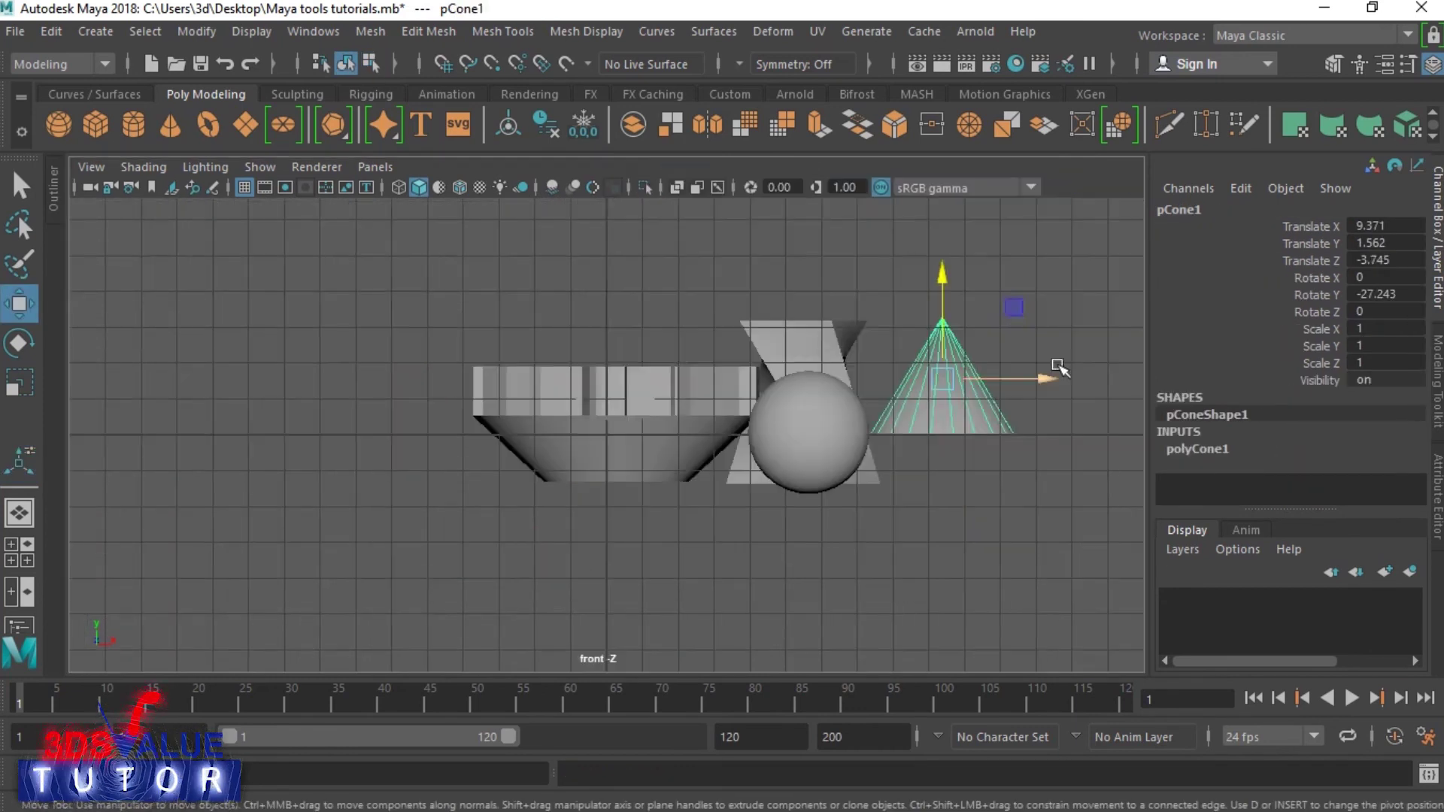
drag(1054, 369, 725, 370)
drag(622, 303, 627, 232)
click(706, 533)
key(space)
key(space)
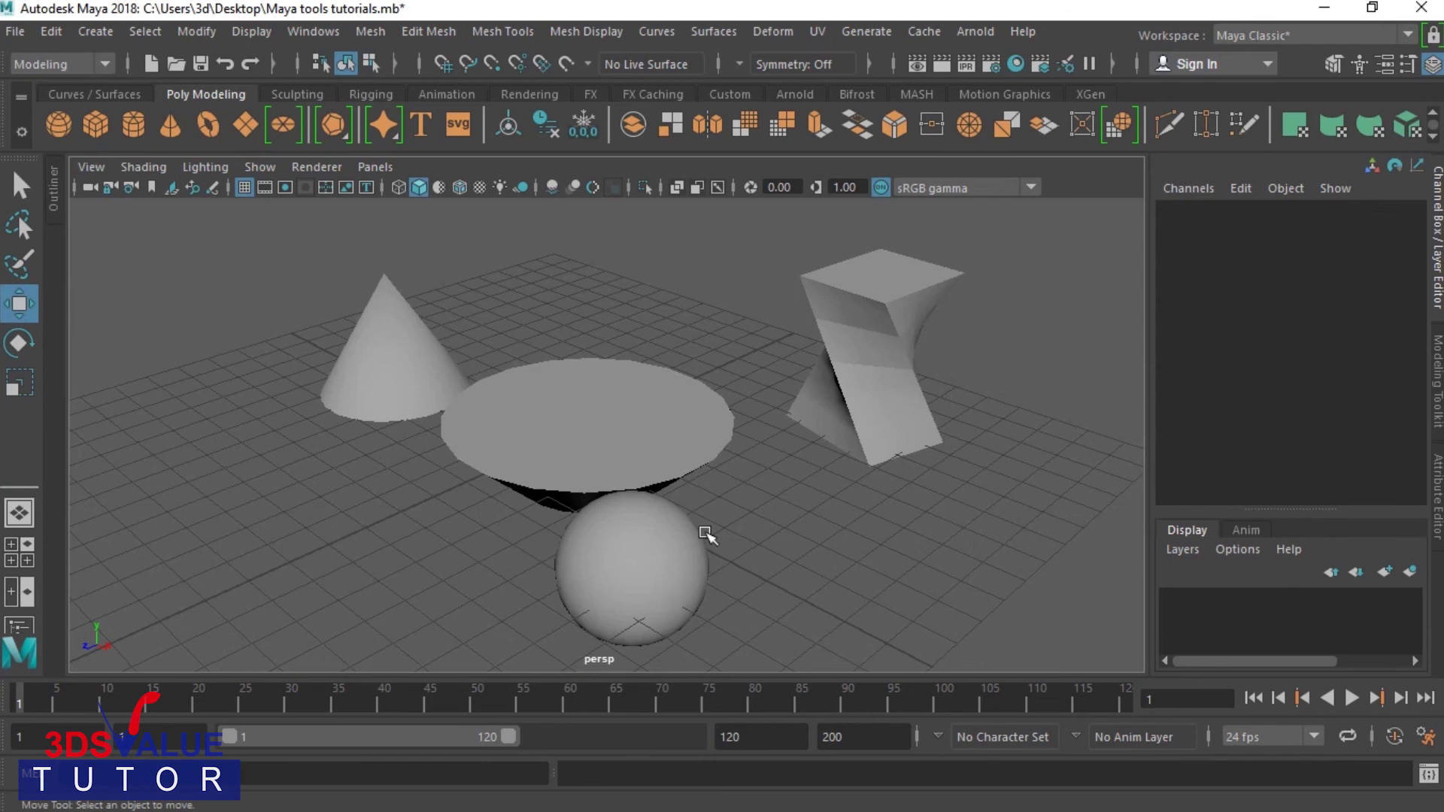
Select the objects one after another, examine the sphere's Translate, Rotate and Scale channels, and clear the selection.
click(21, 185)
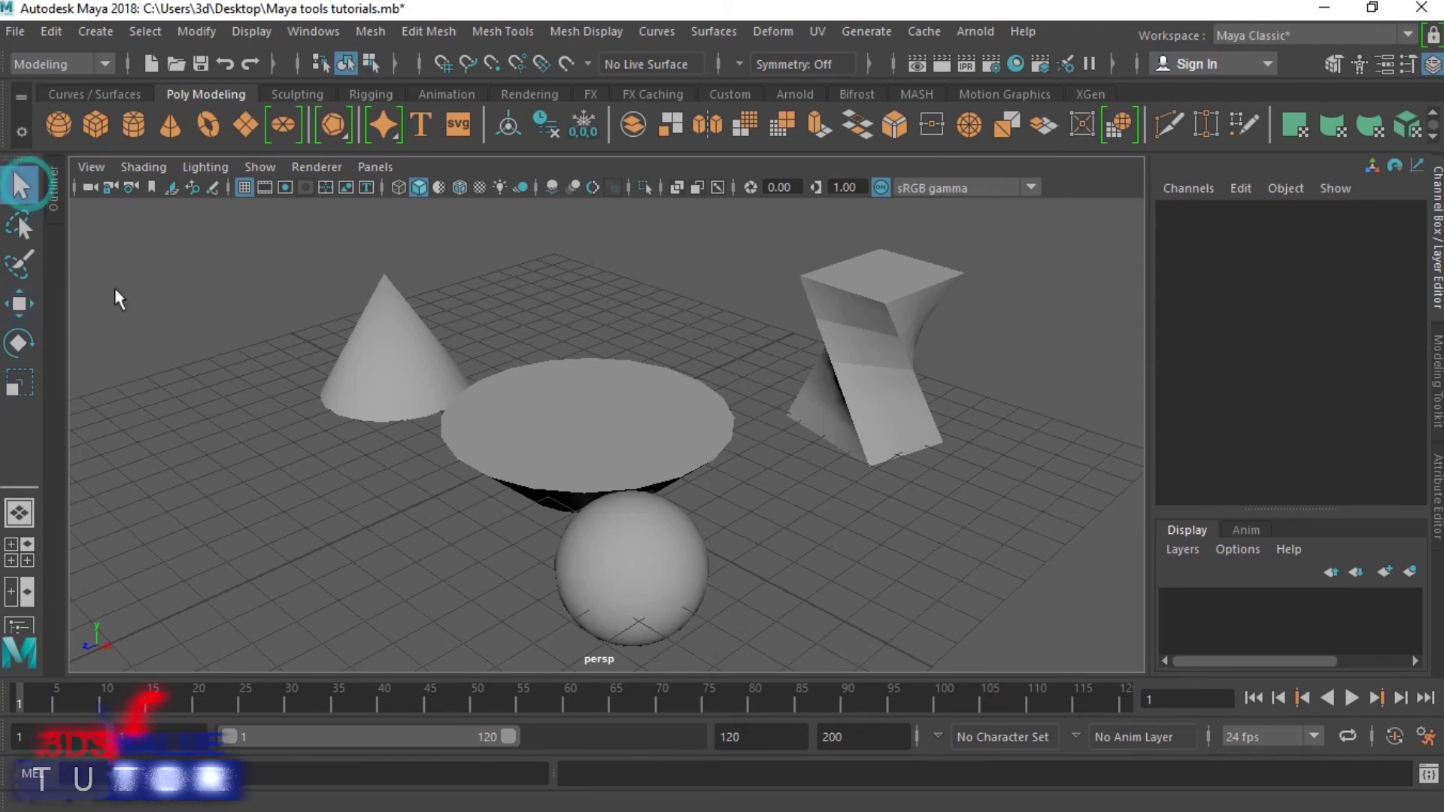
click(399, 359)
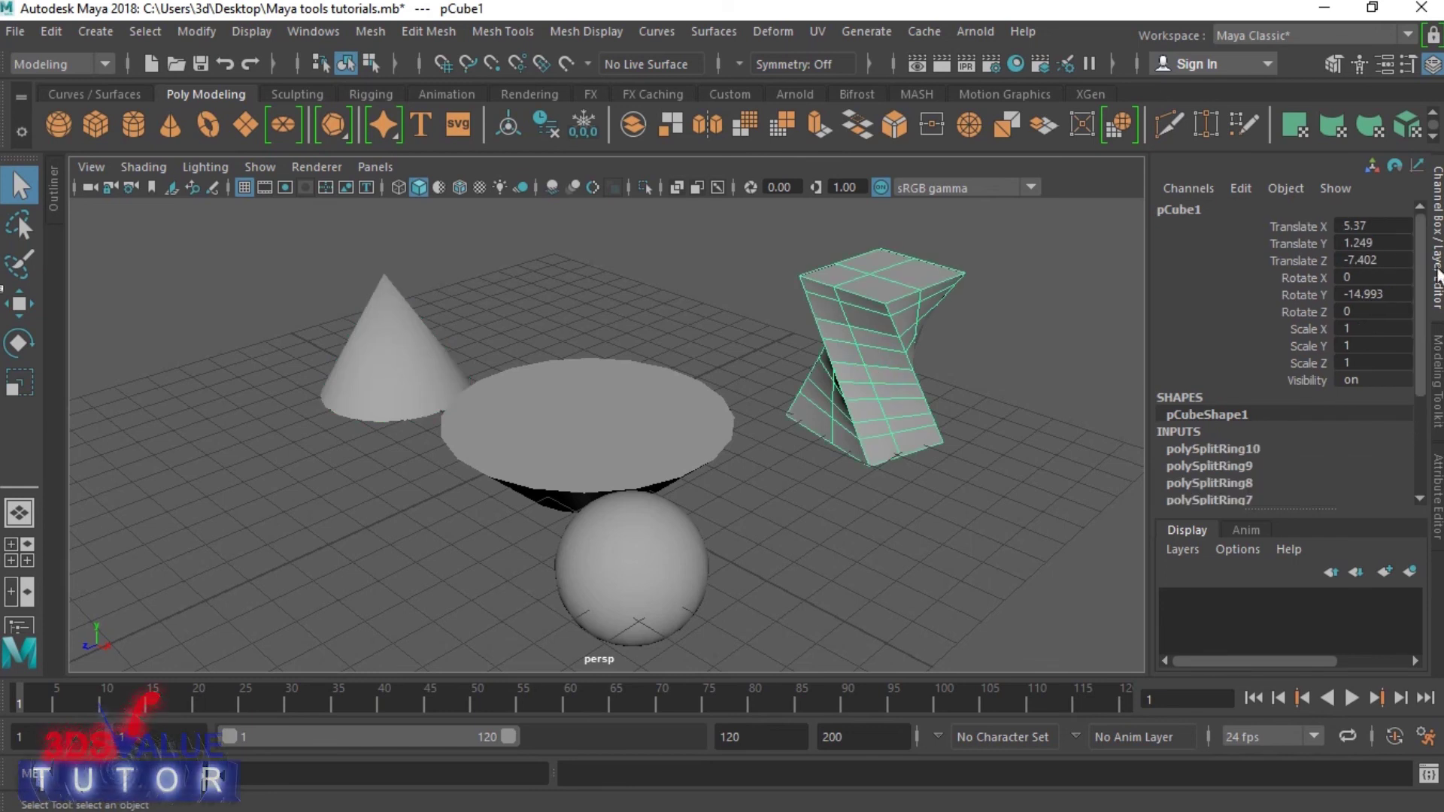
click(621, 449)
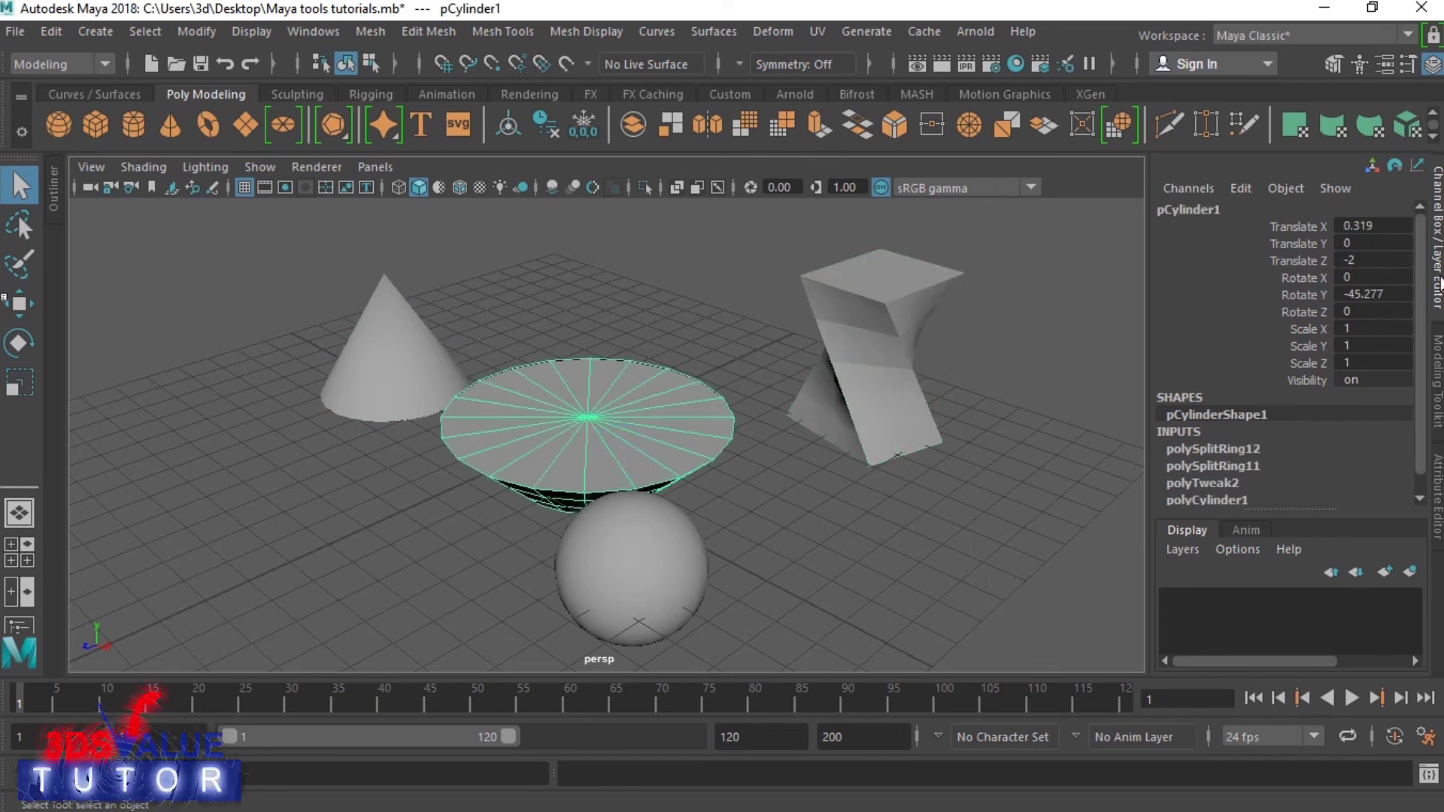
click(637, 547)
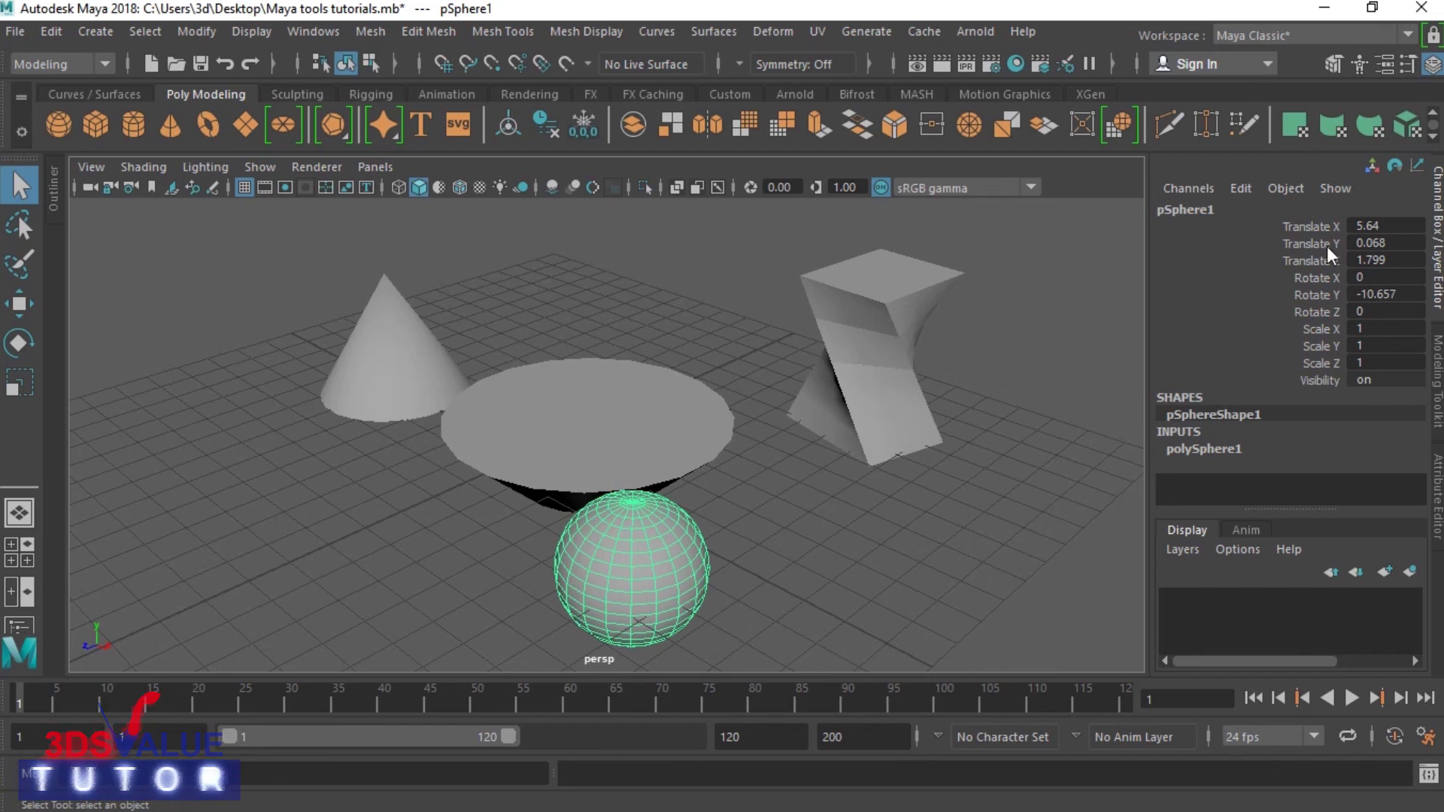
drag(1291, 225, 1329, 295)
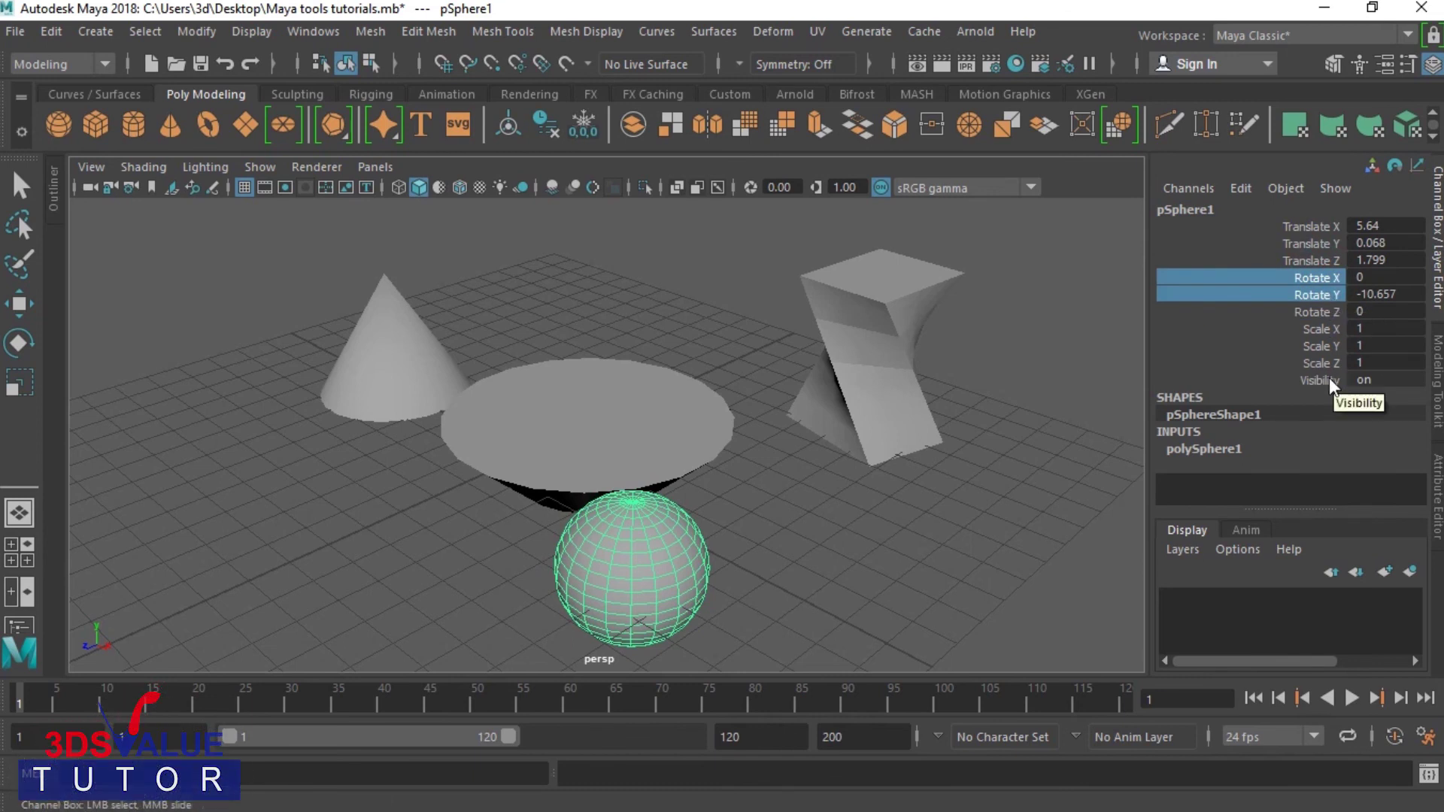
drag(1315, 331, 1314, 363)
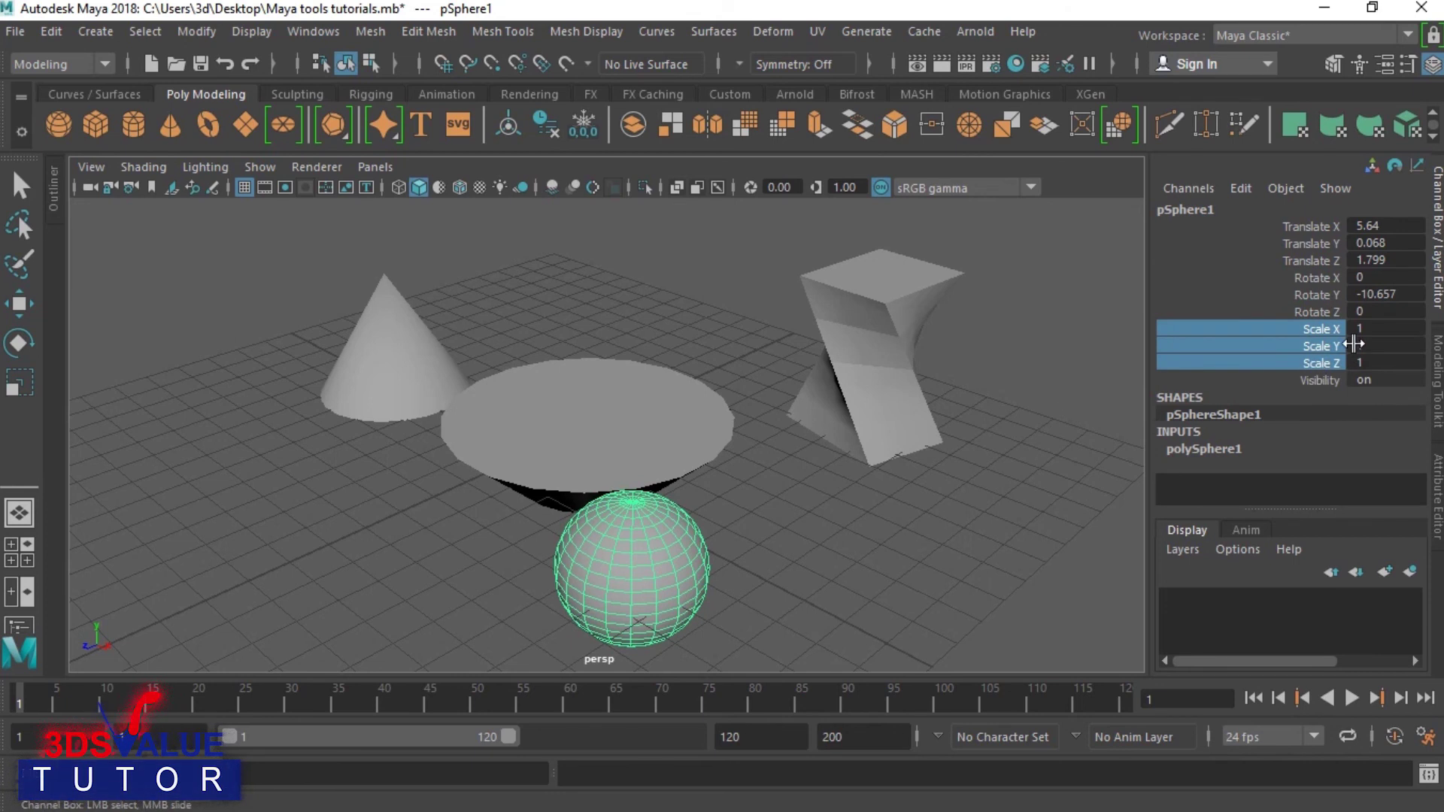
click(937, 481)
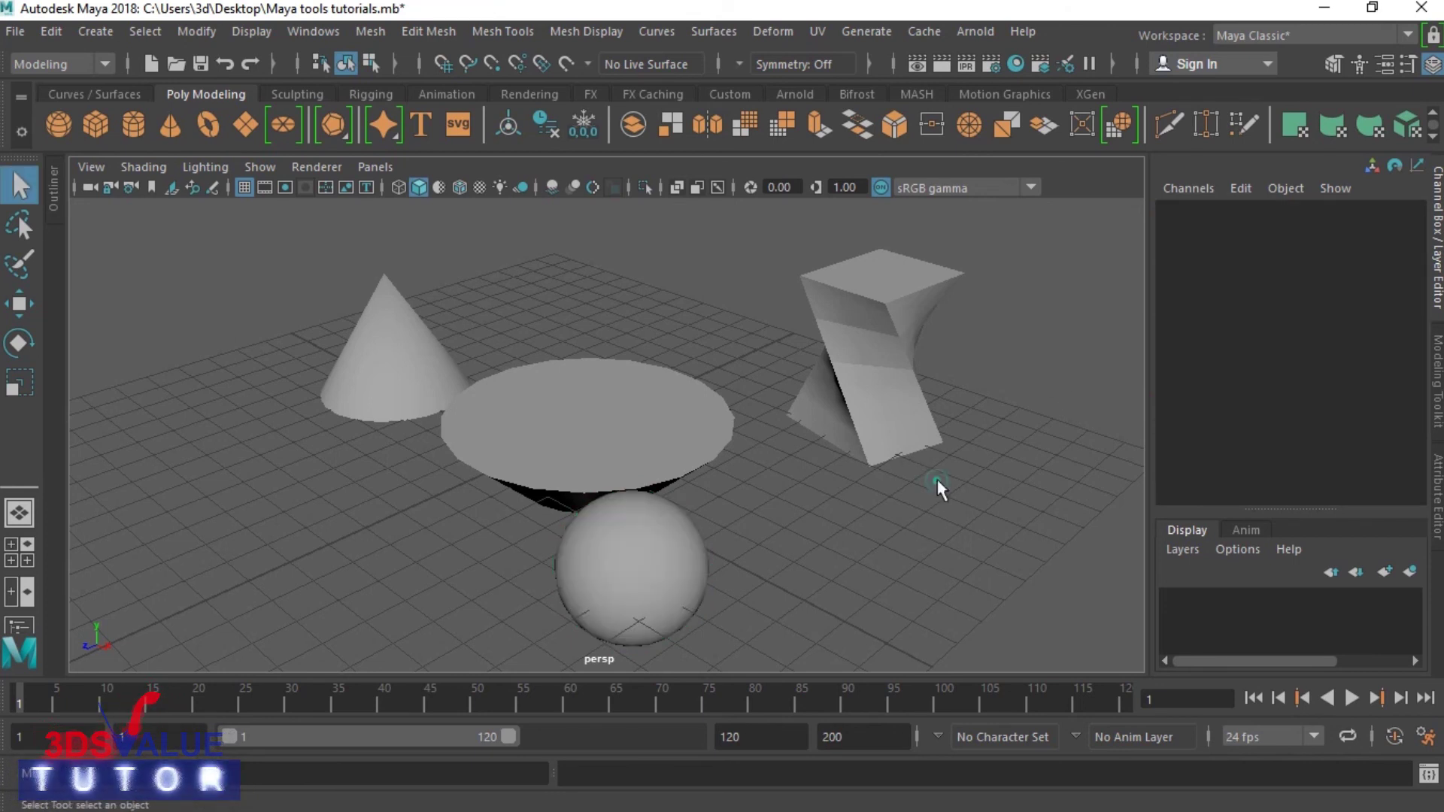
Compare the transform values of the sphere, cube and cylinder by selecting each in turn, and deselect.
click(612, 602)
click(899, 348)
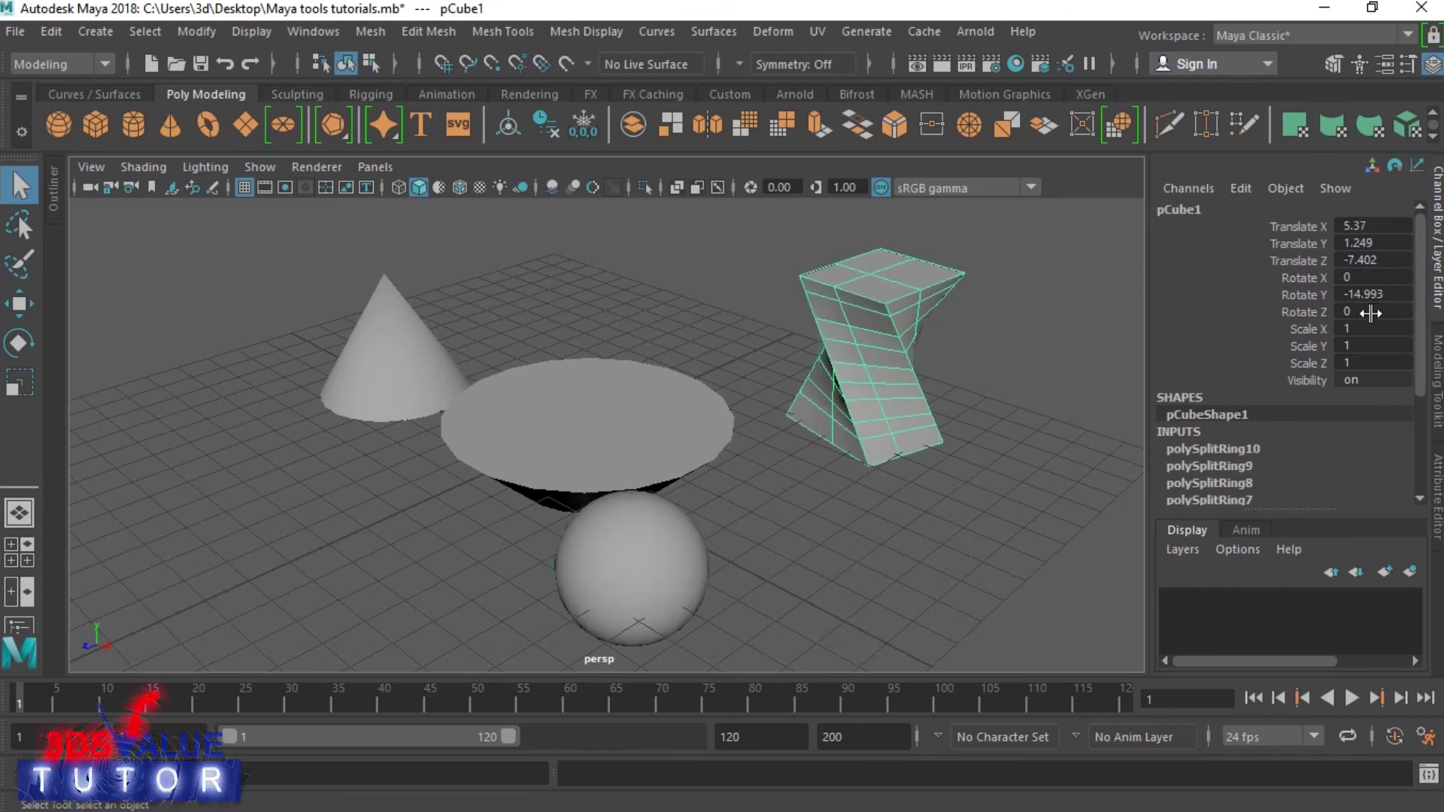
click(587, 386)
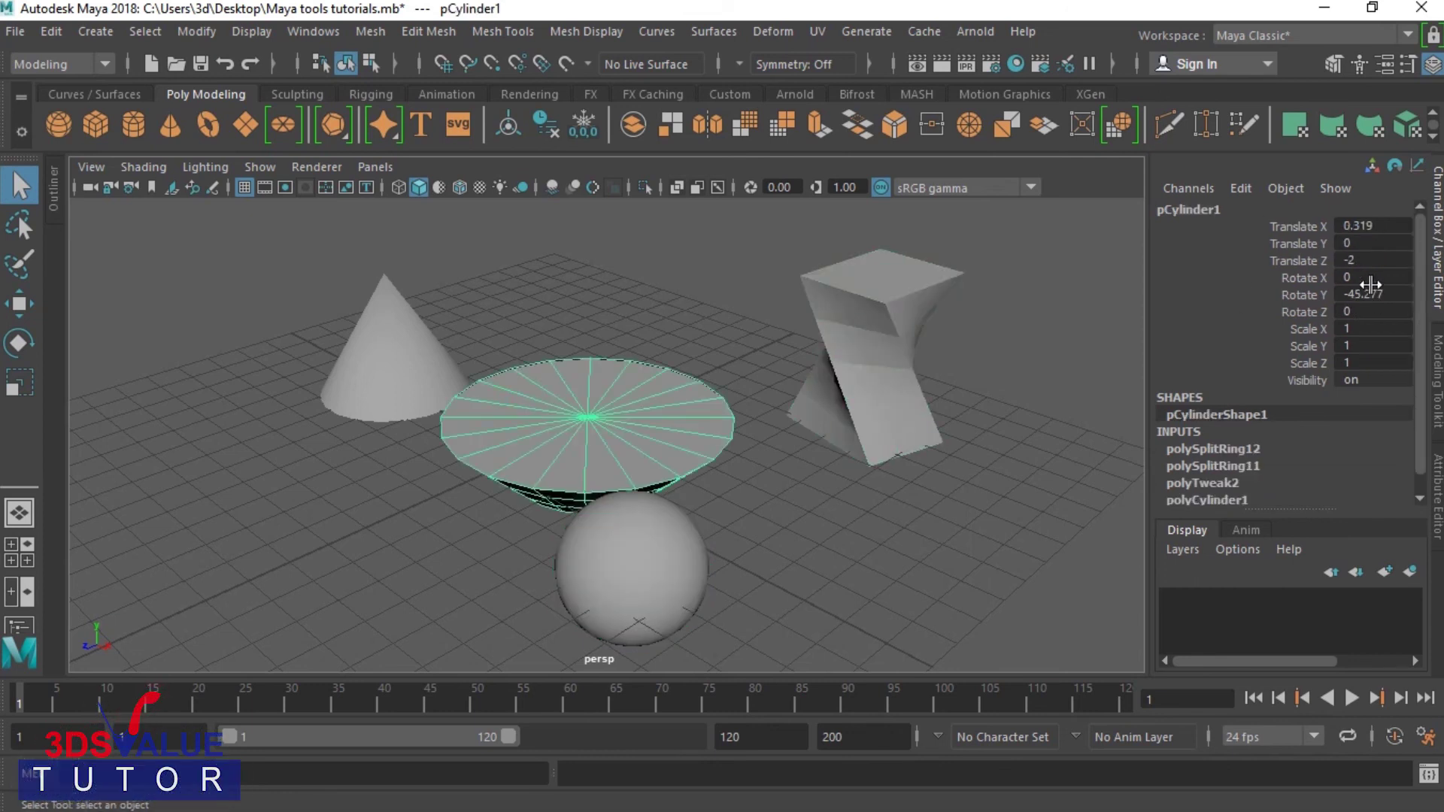
click(1009, 455)
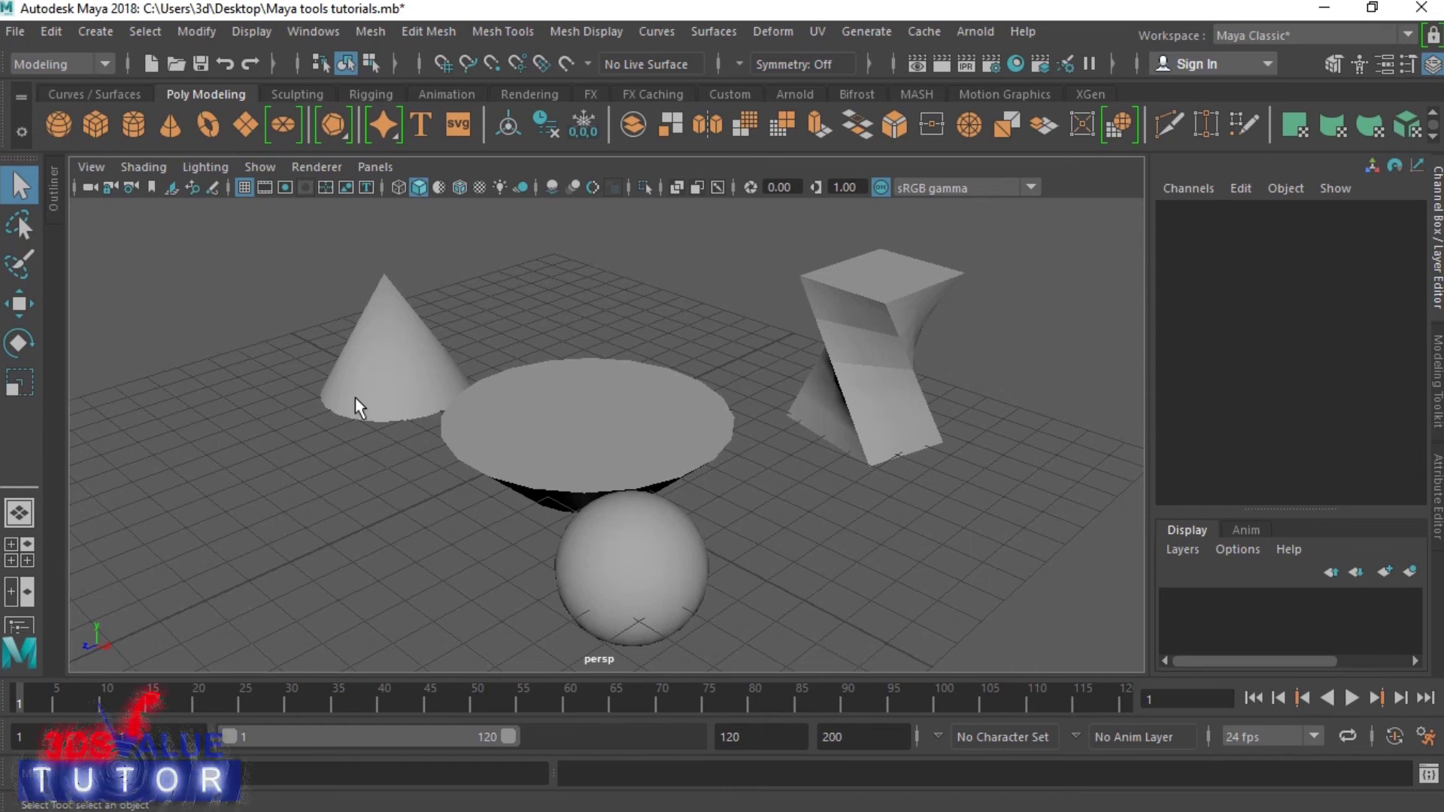
Delete the cone and the sphere, keeping only the cylinder and the cube in the scene.
click(384, 361)
key(Delete)
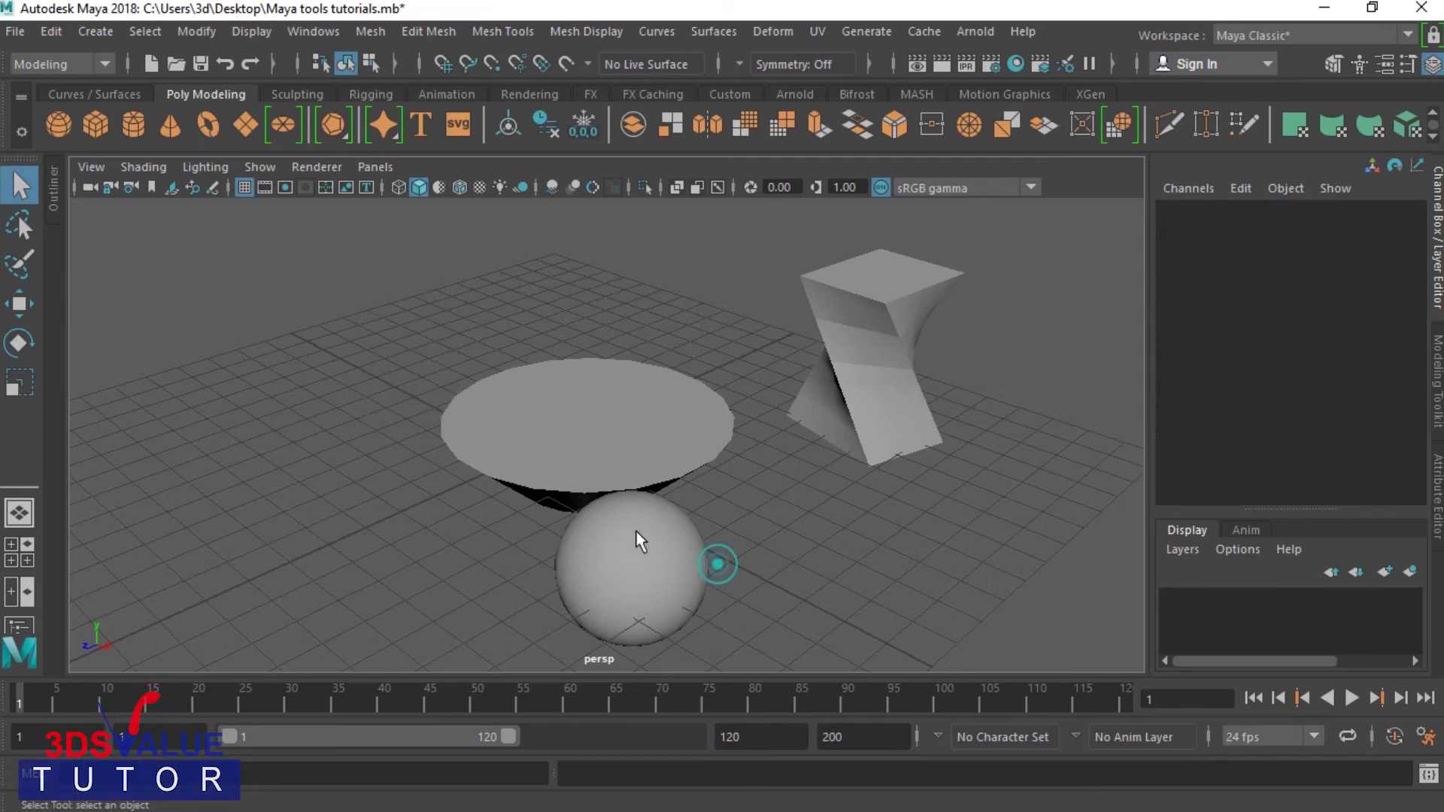
click(635, 533)
key(Delete)
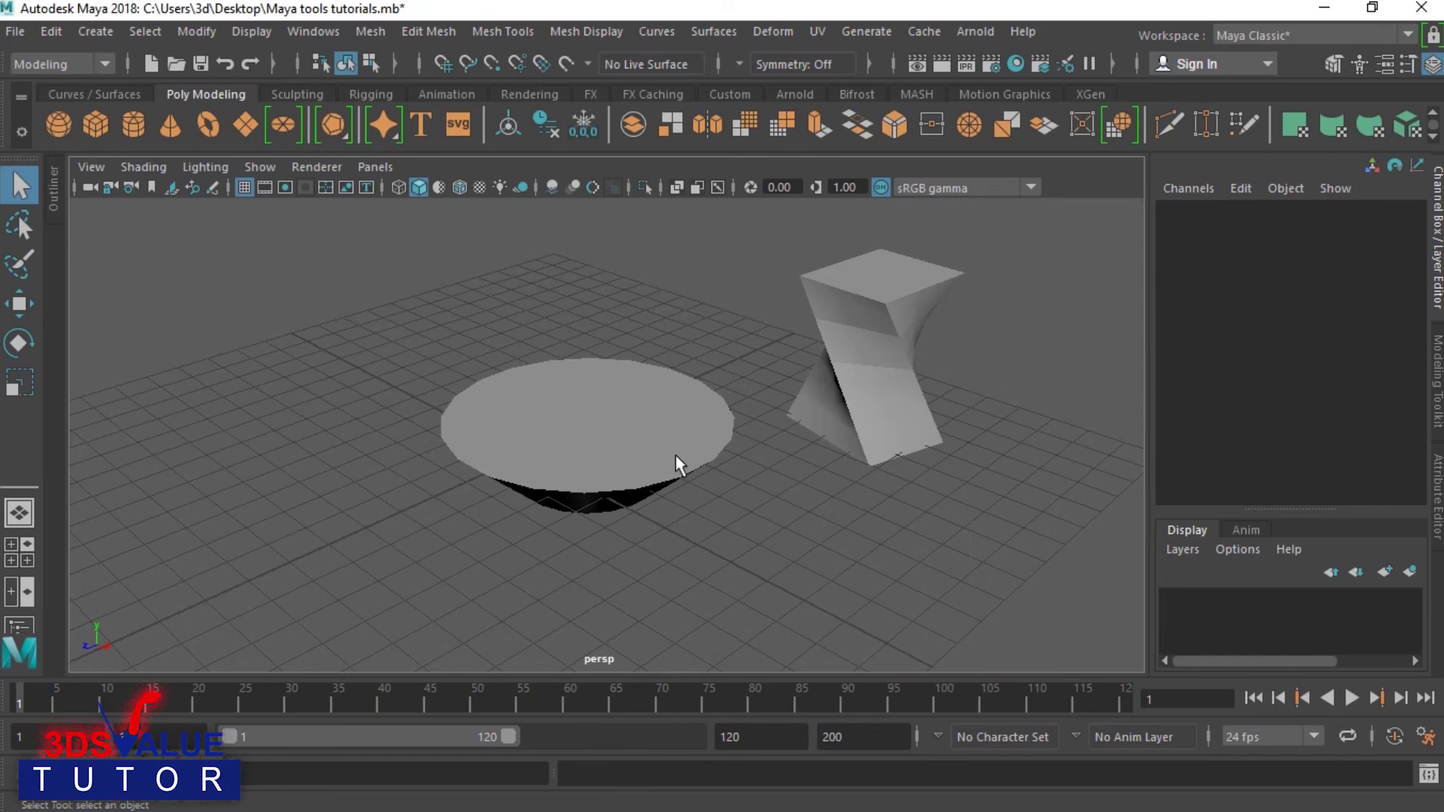
Move the cylinder to about X -1.845, Z 0.679 and deselect it.
click(556, 458)
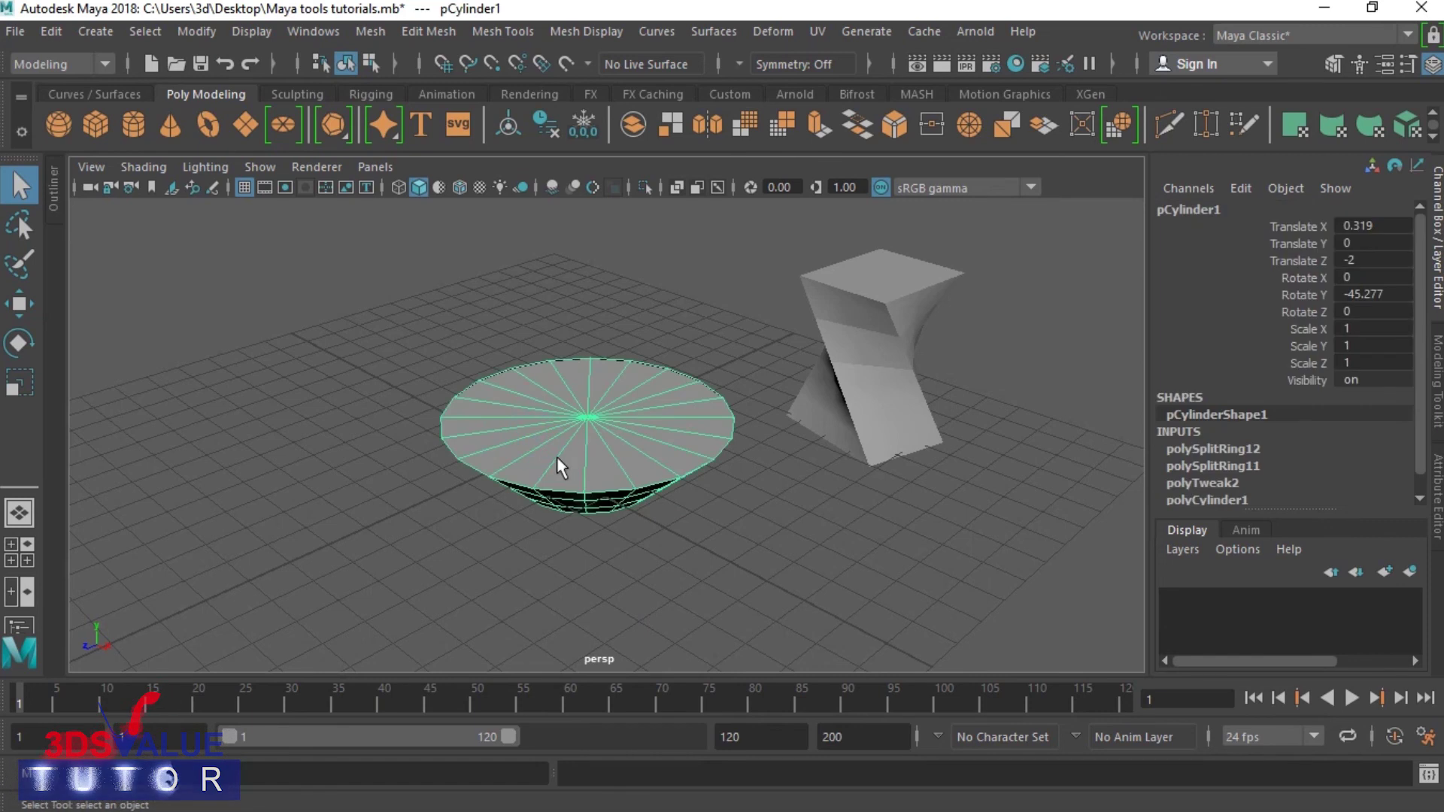
key(w)
drag(661, 453, 583, 487)
drag(480, 436, 397, 471)
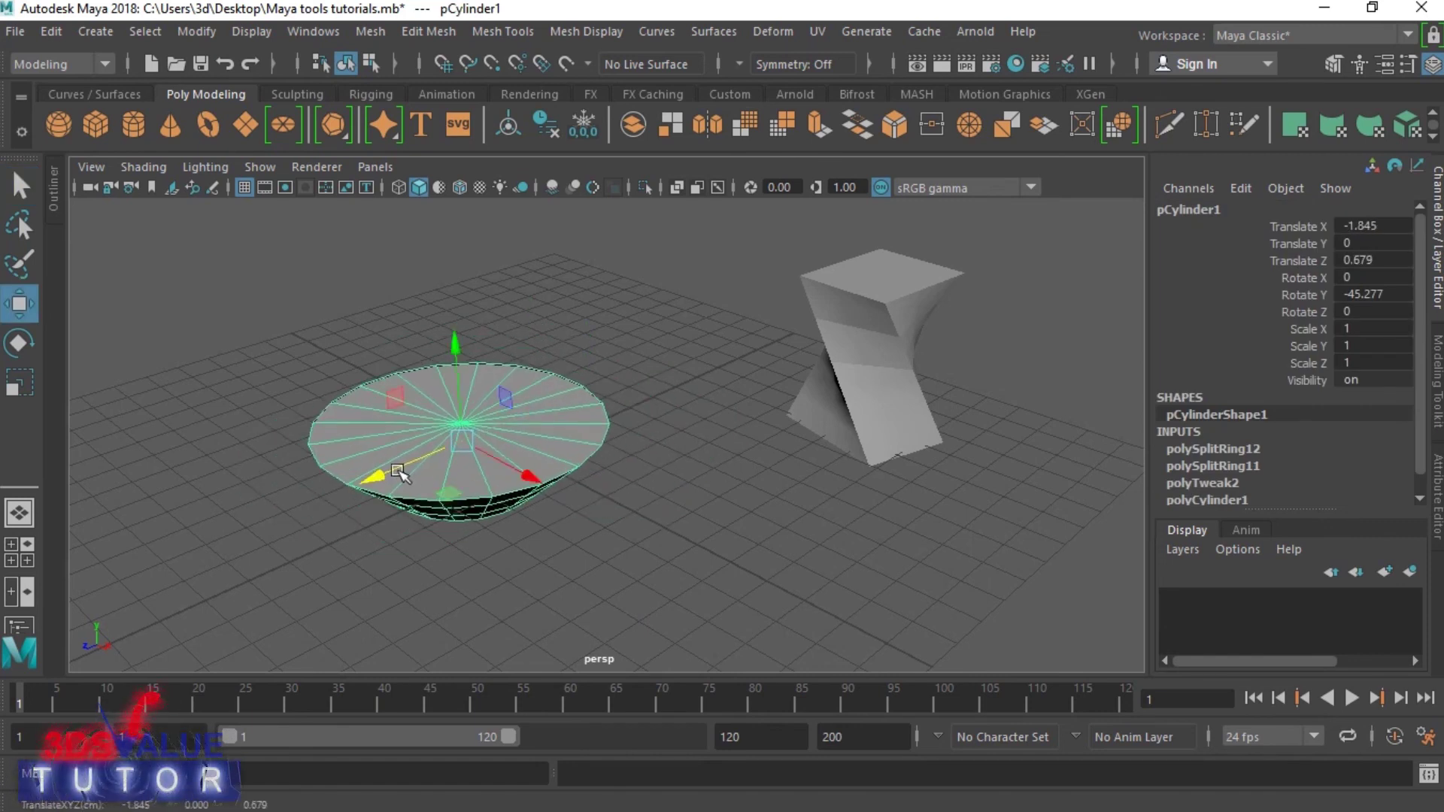
click(629, 505)
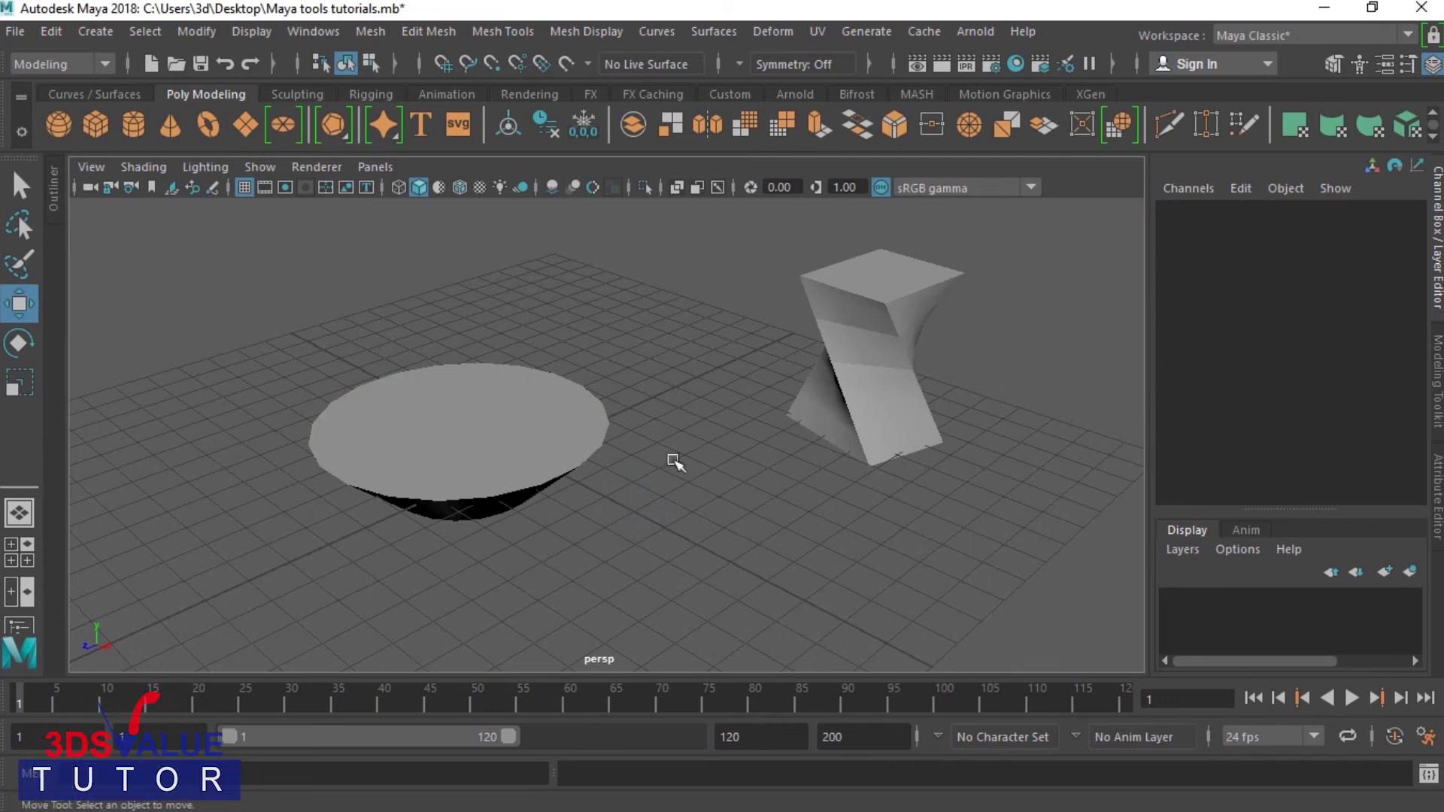
Select the cylinder and the cube together, with the cube selected last, and activate the Move Tool.
click(502, 476)
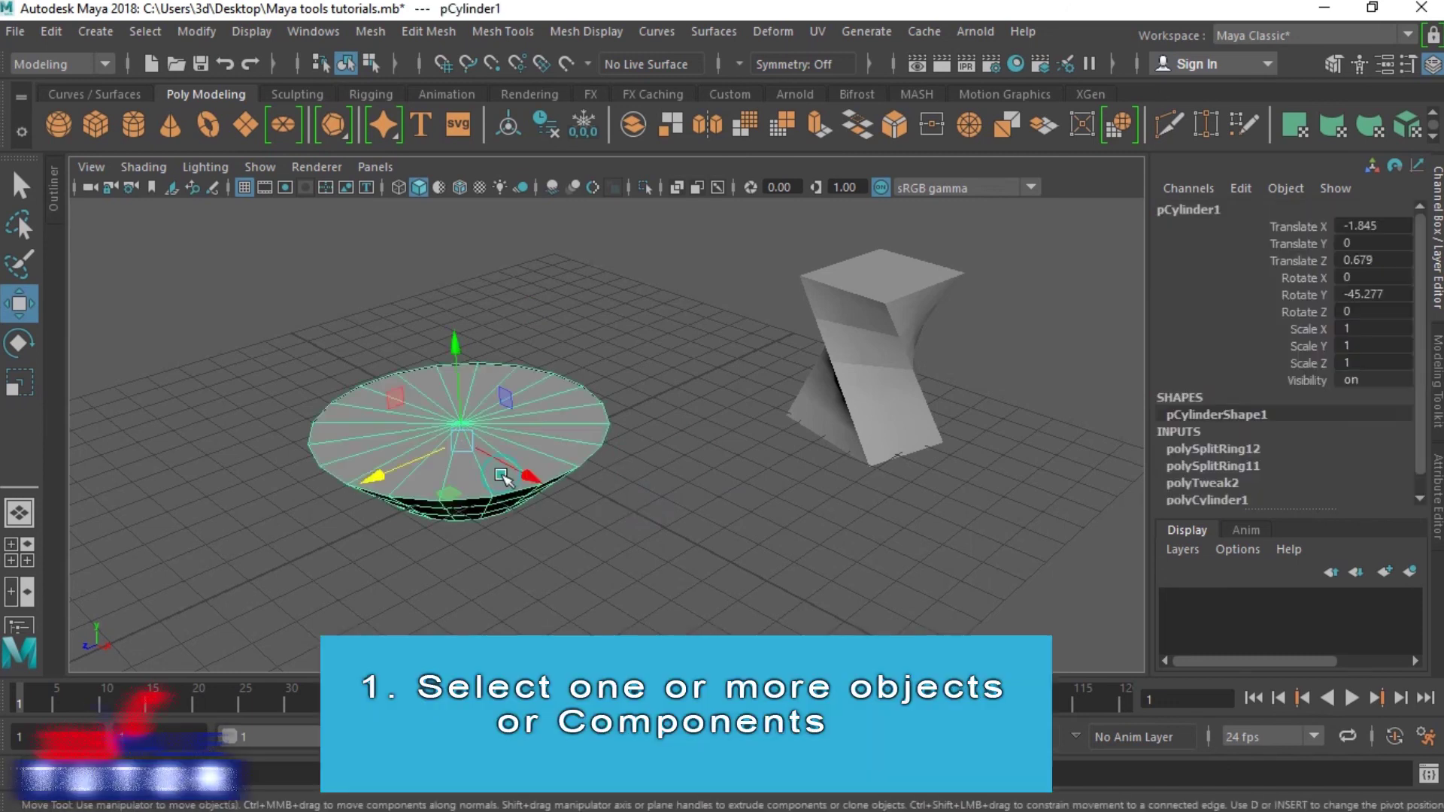
click(910, 386)
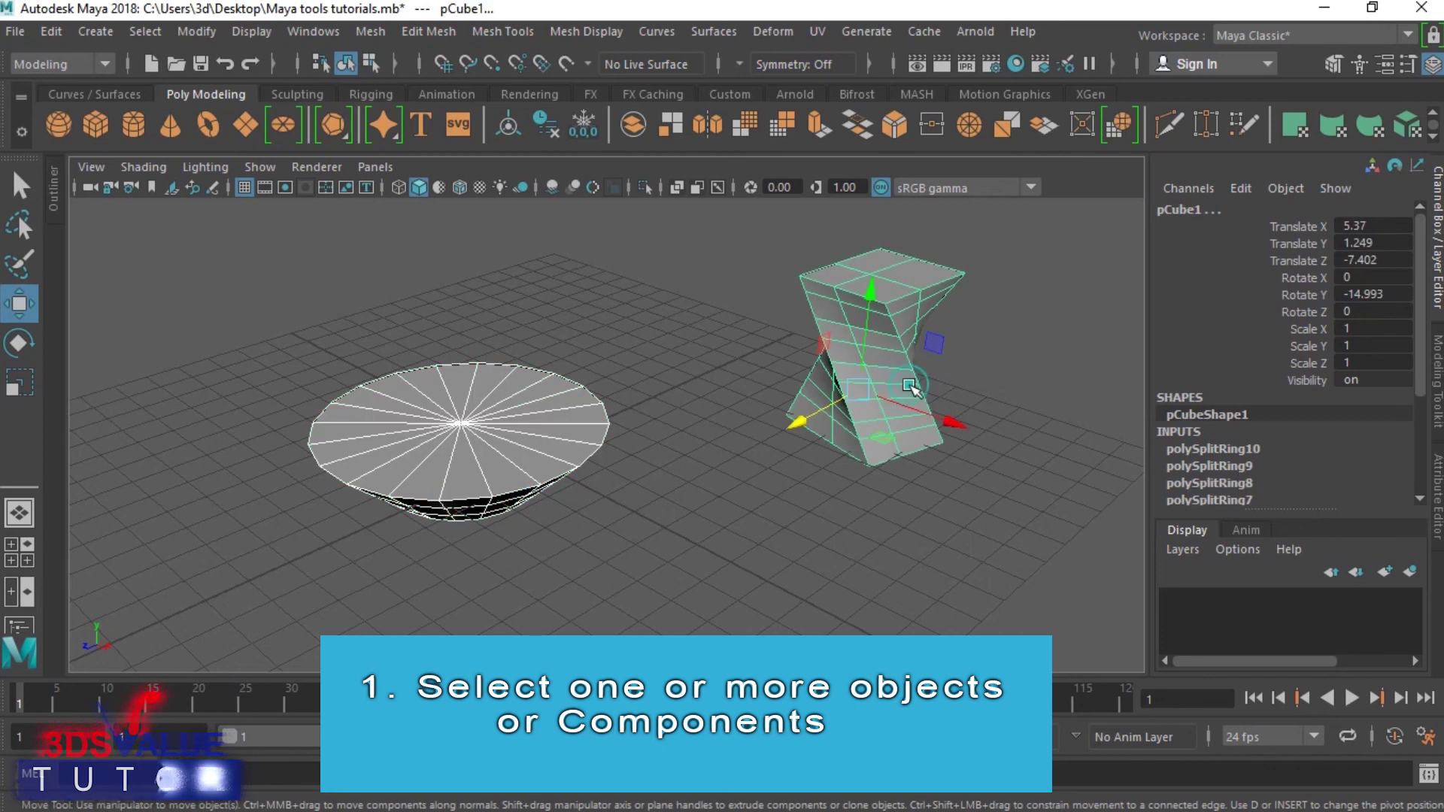
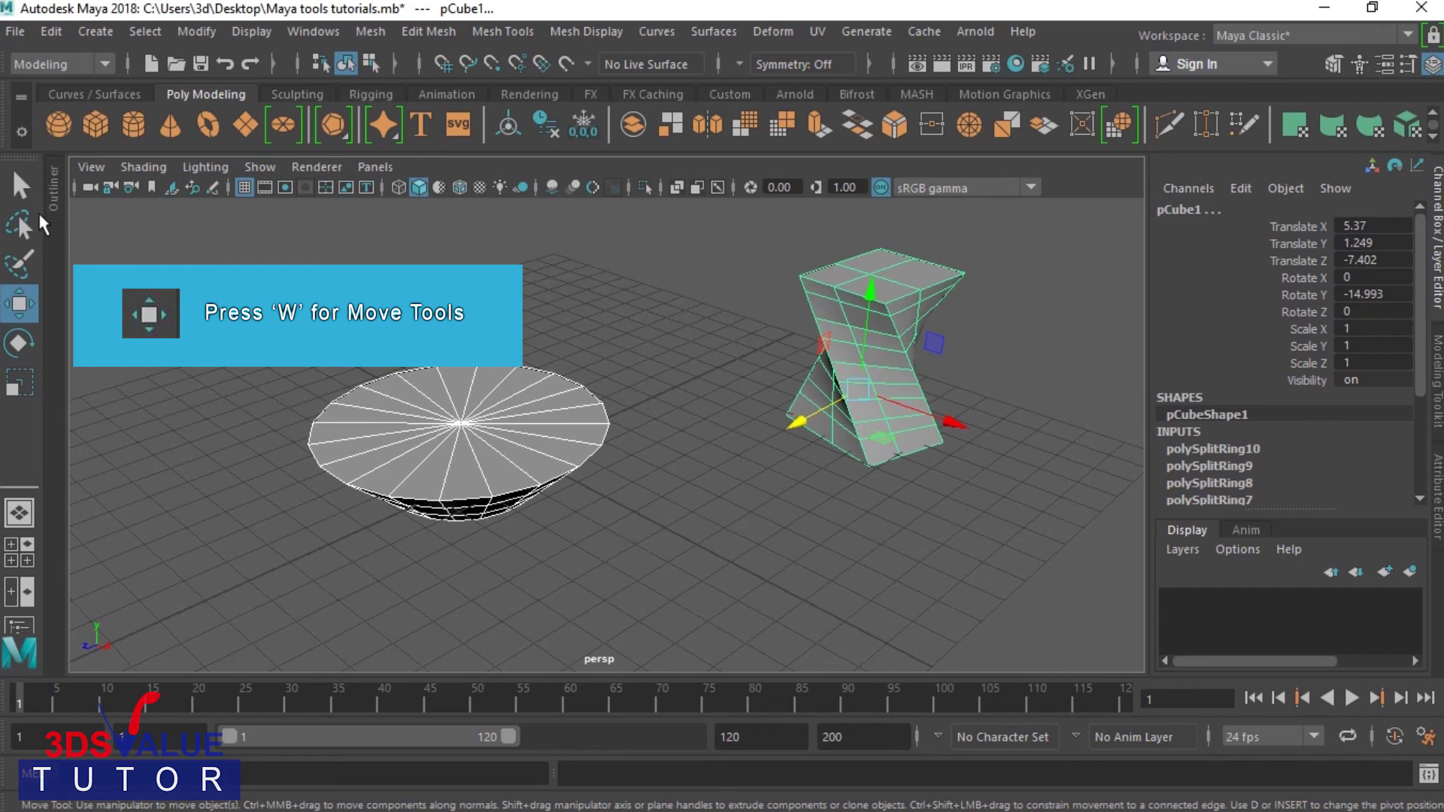
click(15, 307)
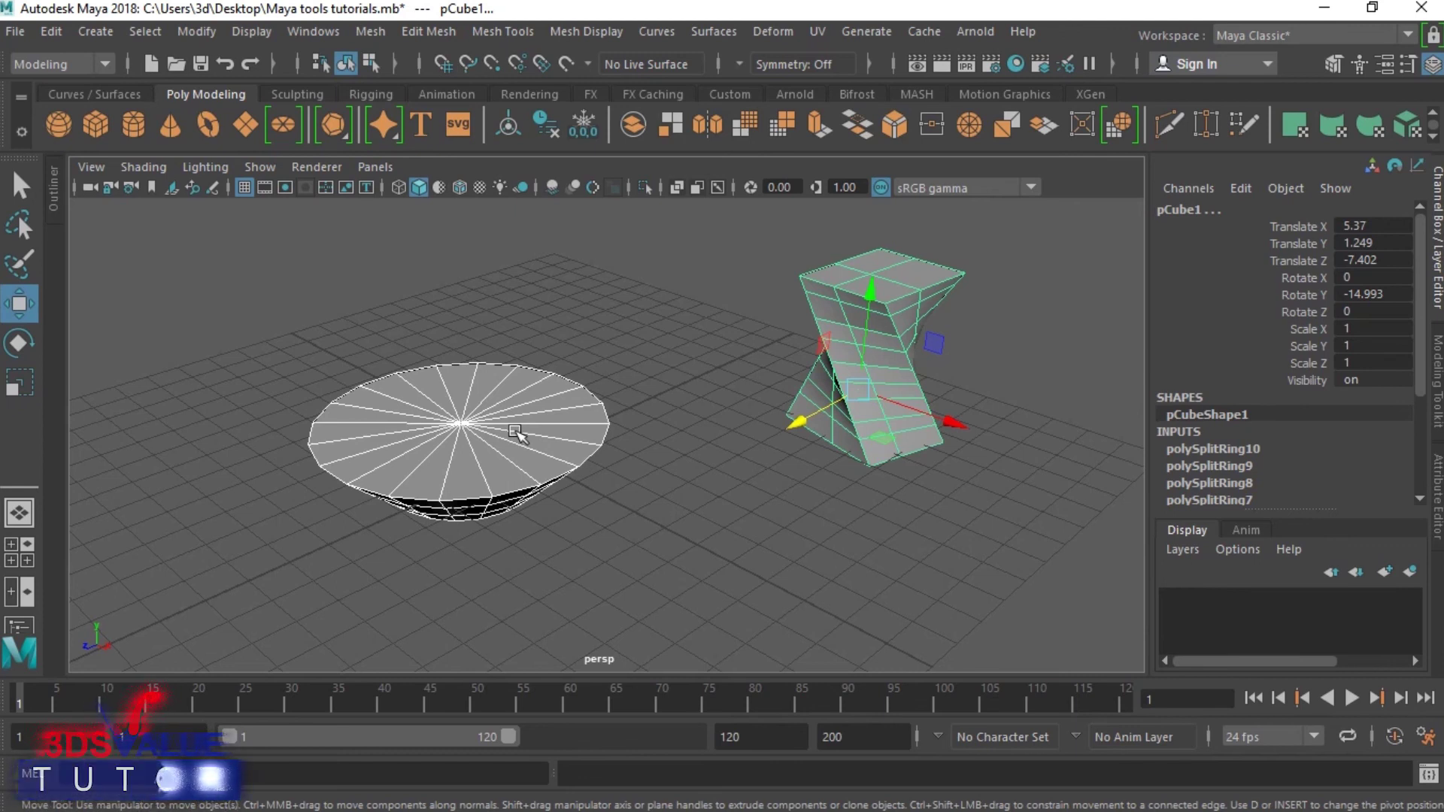
Review the Move Tool's settings for axis orientation, transform constraint and move snapping, leaving the transform constraint at Off.
double_click(36, 304)
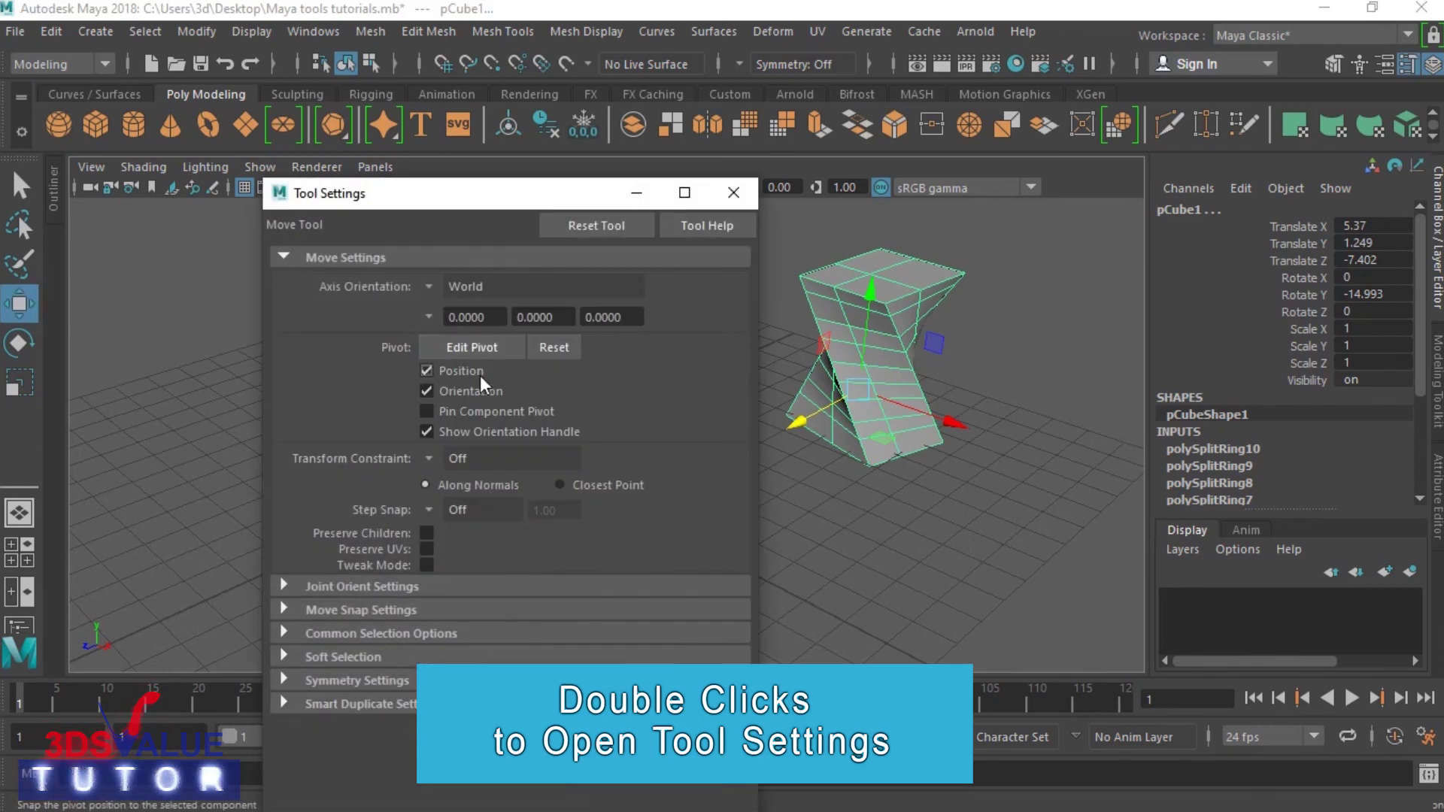
click(481, 286)
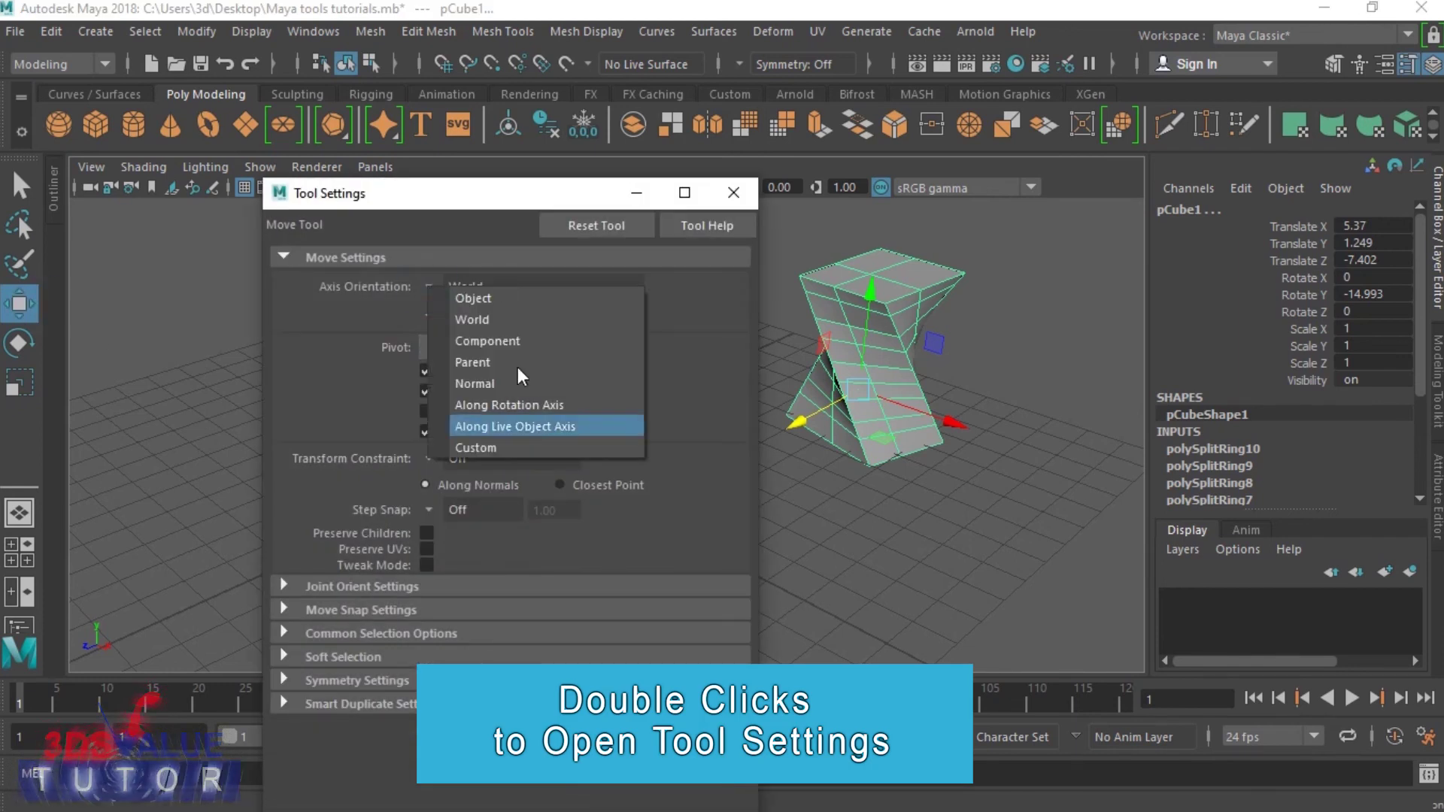
click(426, 284)
click(425, 457)
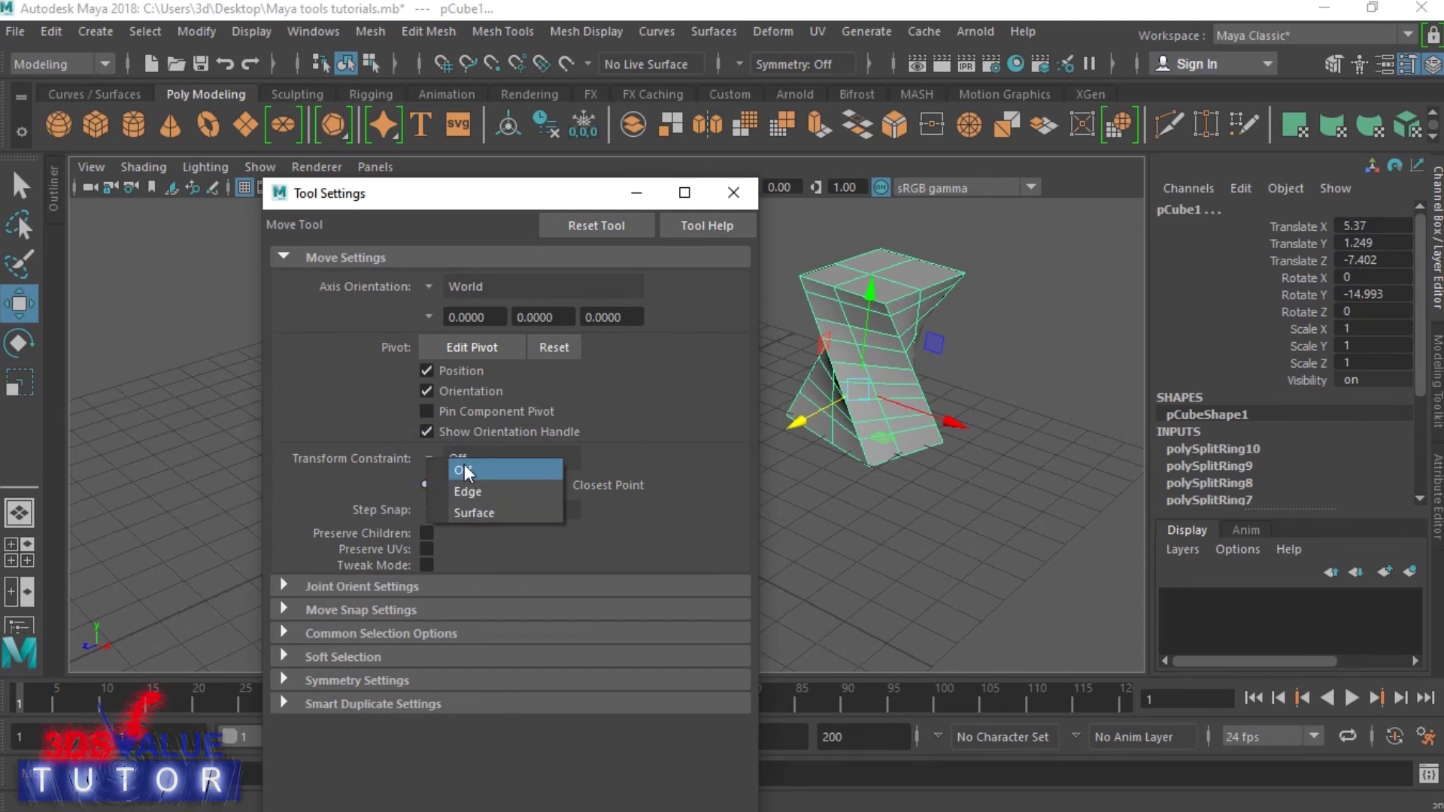
click(463, 466)
click(439, 609)
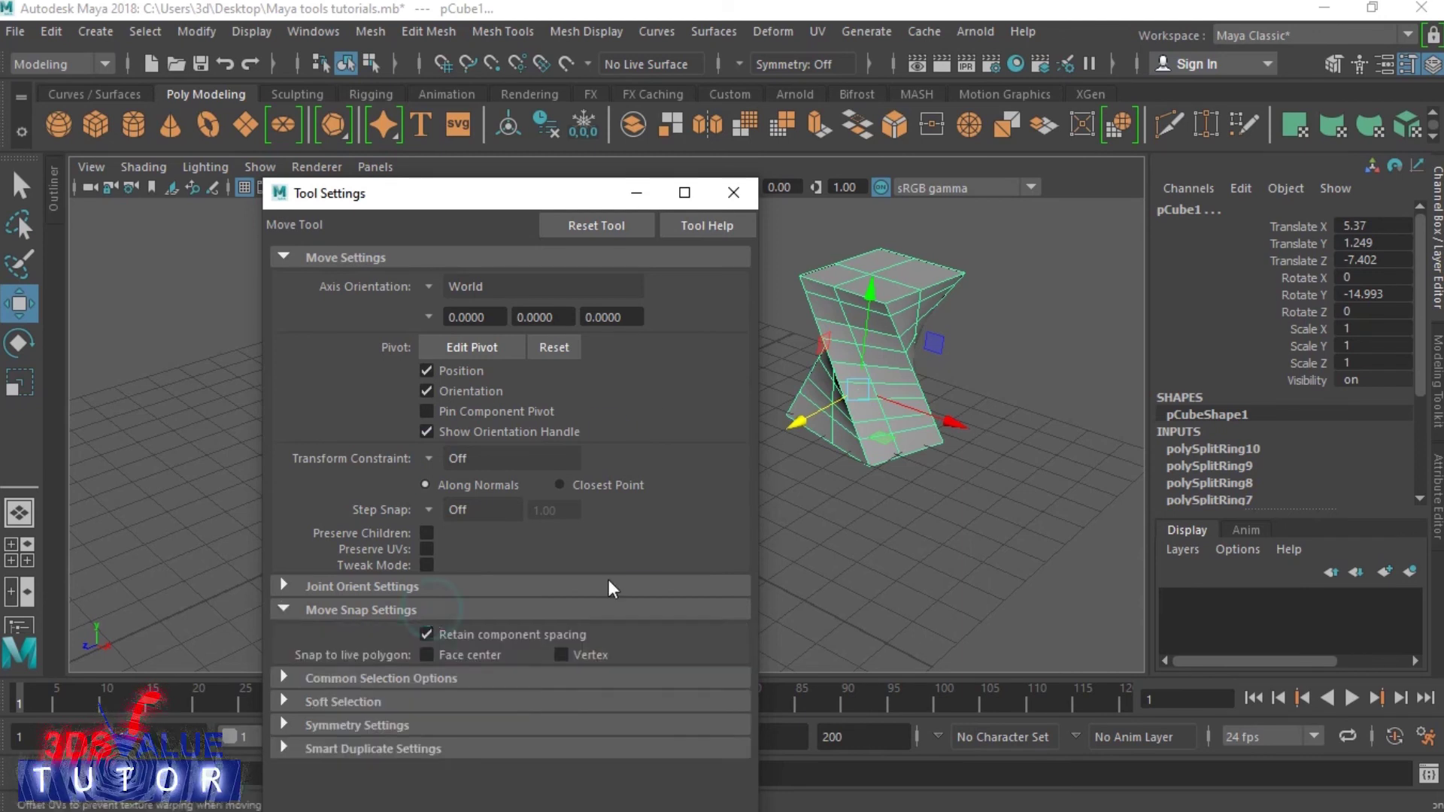
click(296, 609)
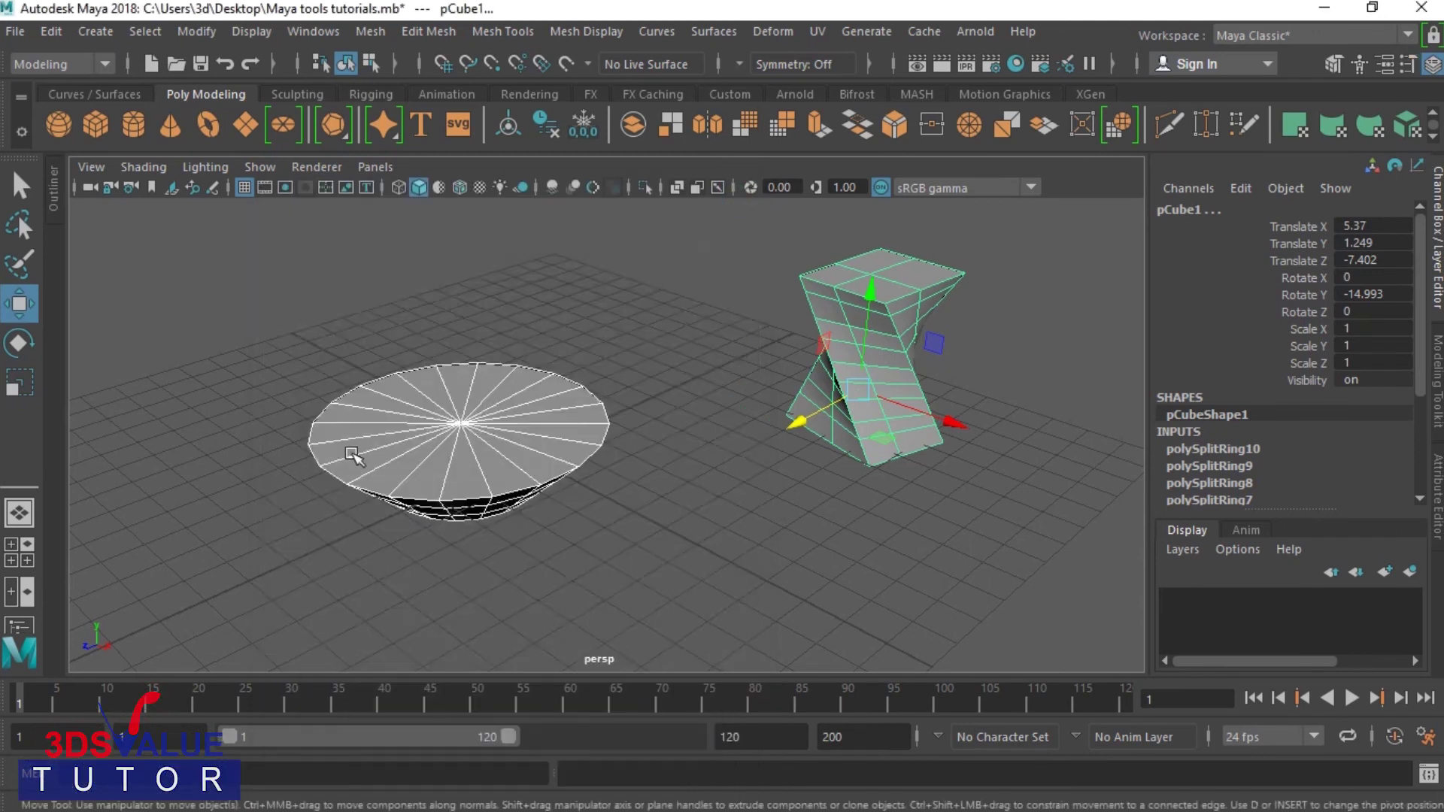
Activate the Move Tool and show its manipulator on the cube and the cylinder in turn, leaving the cube selected.
click(675, 293)
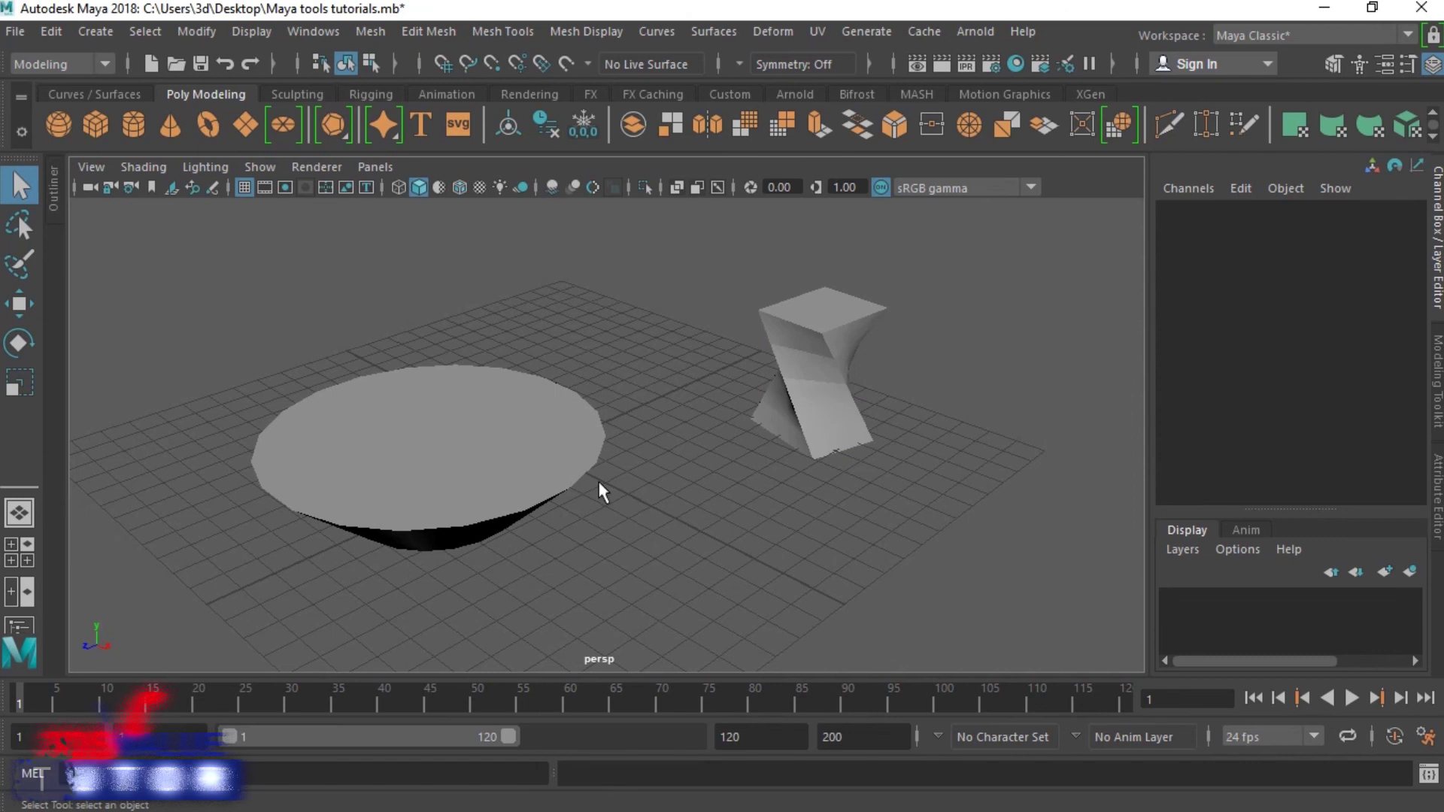
click(792, 370)
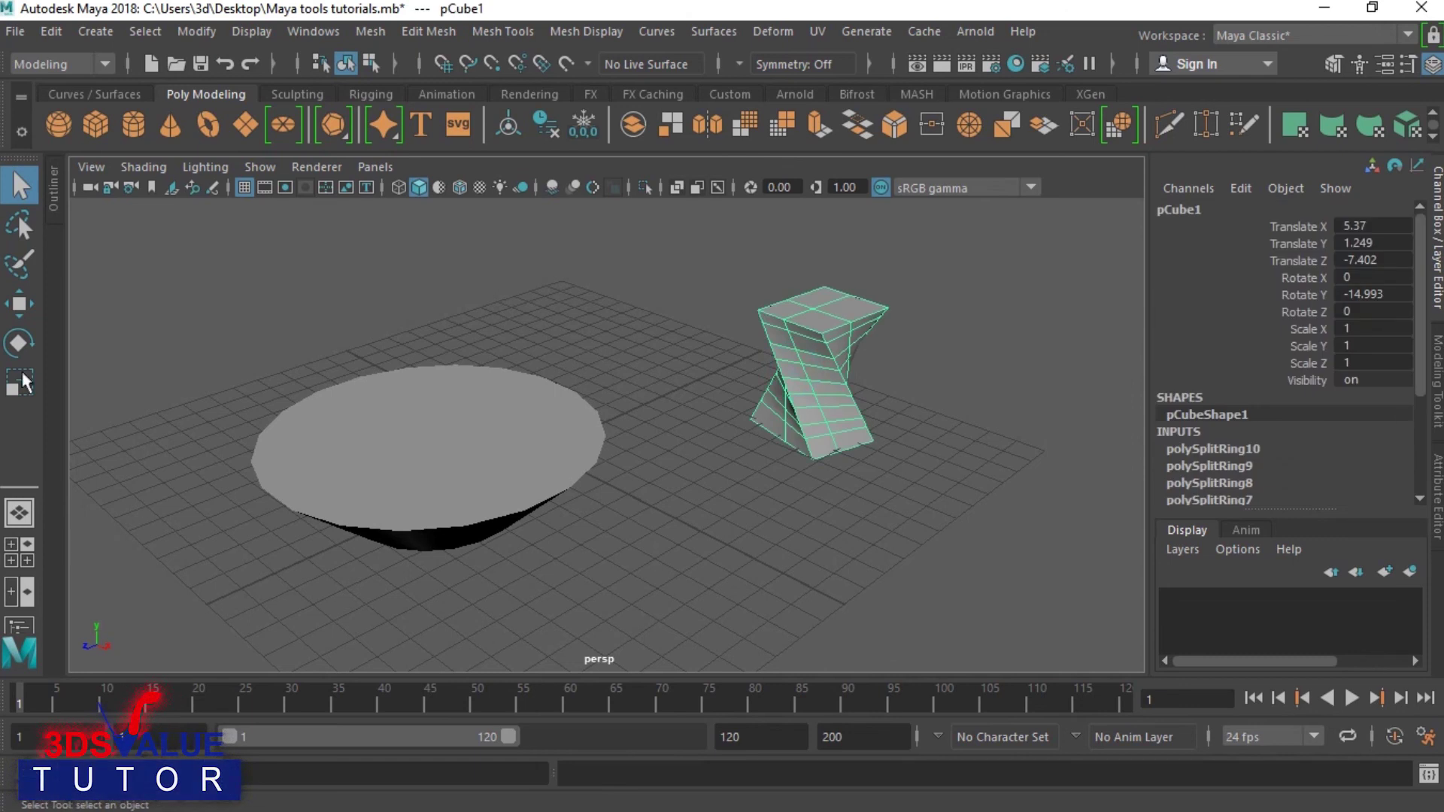
click(15, 309)
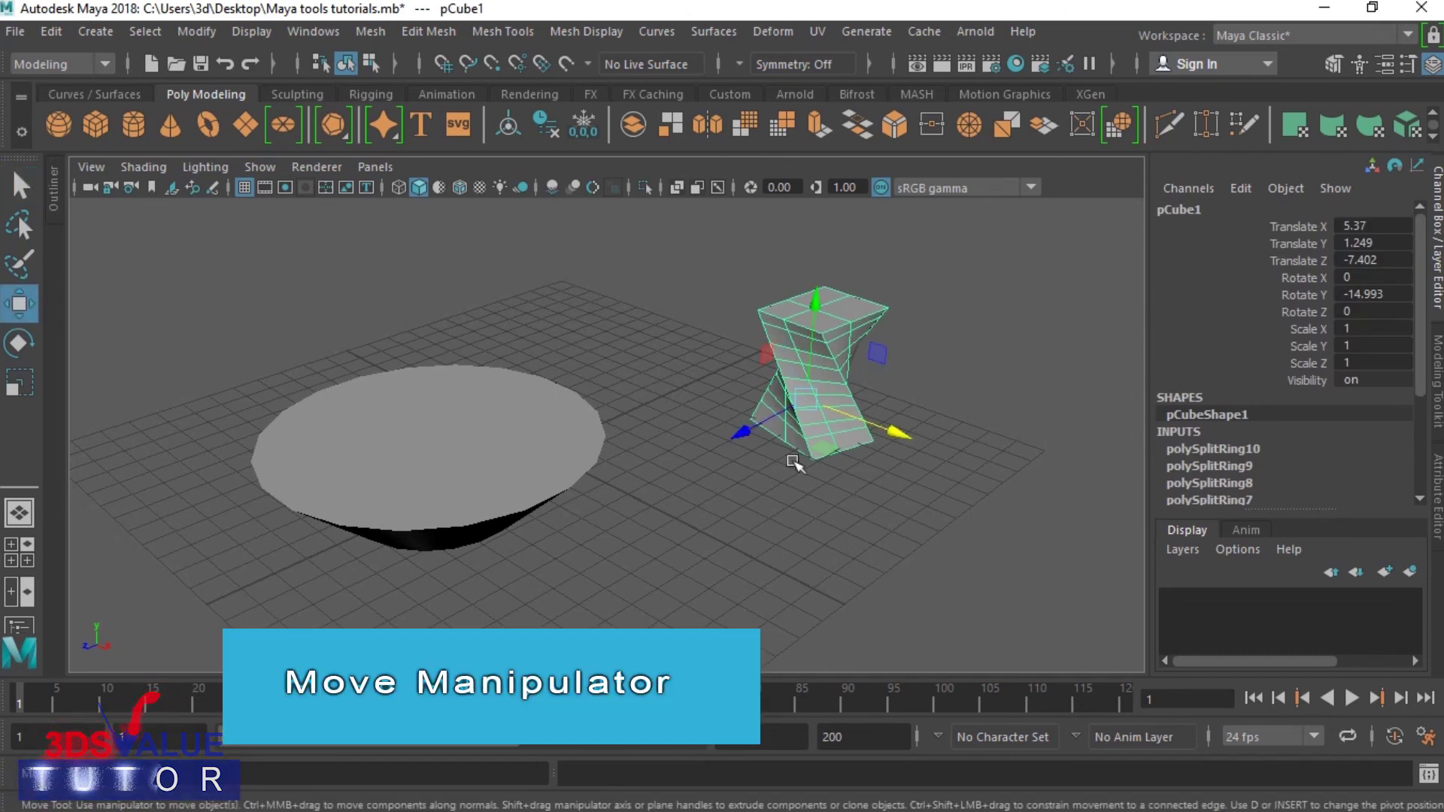
click(493, 468)
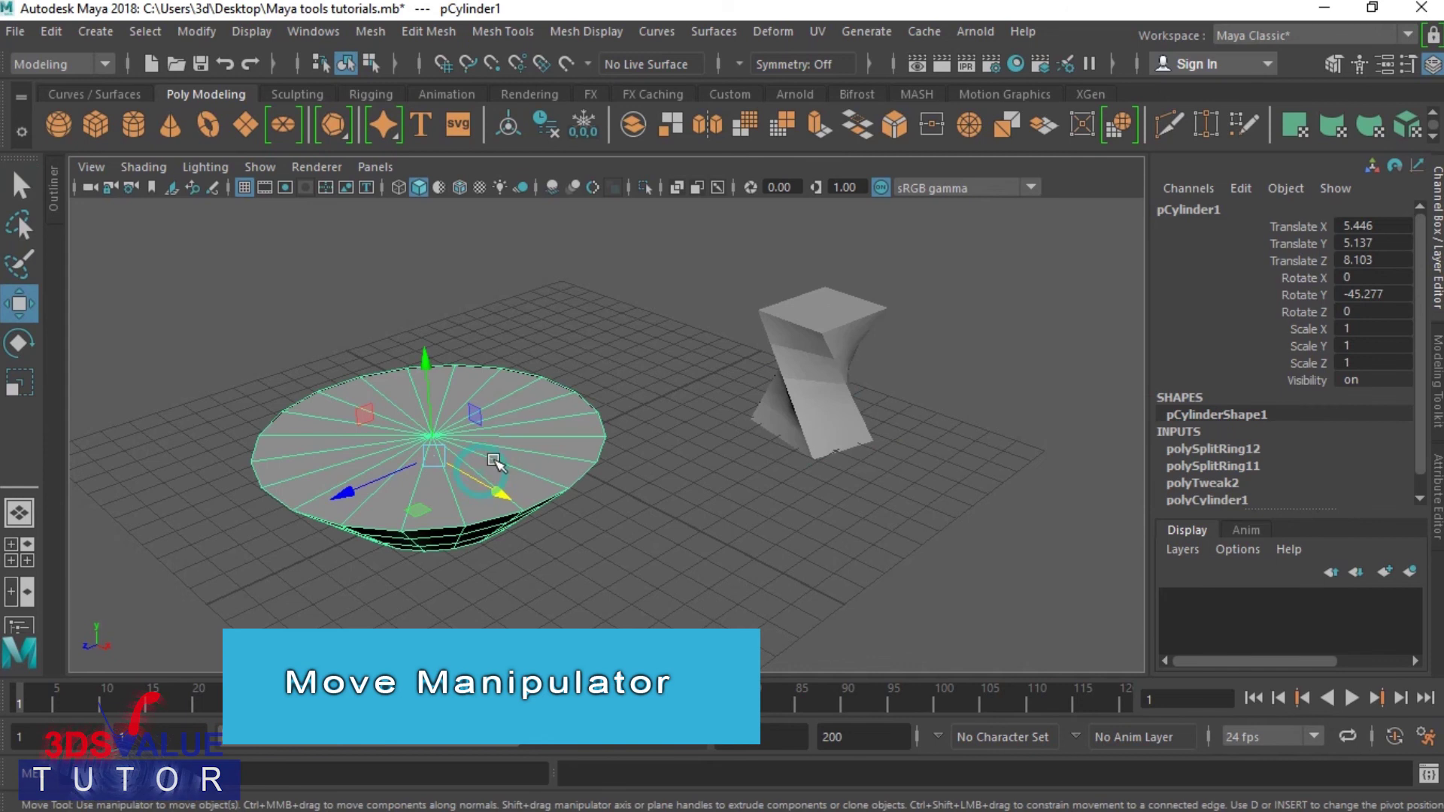
click(836, 353)
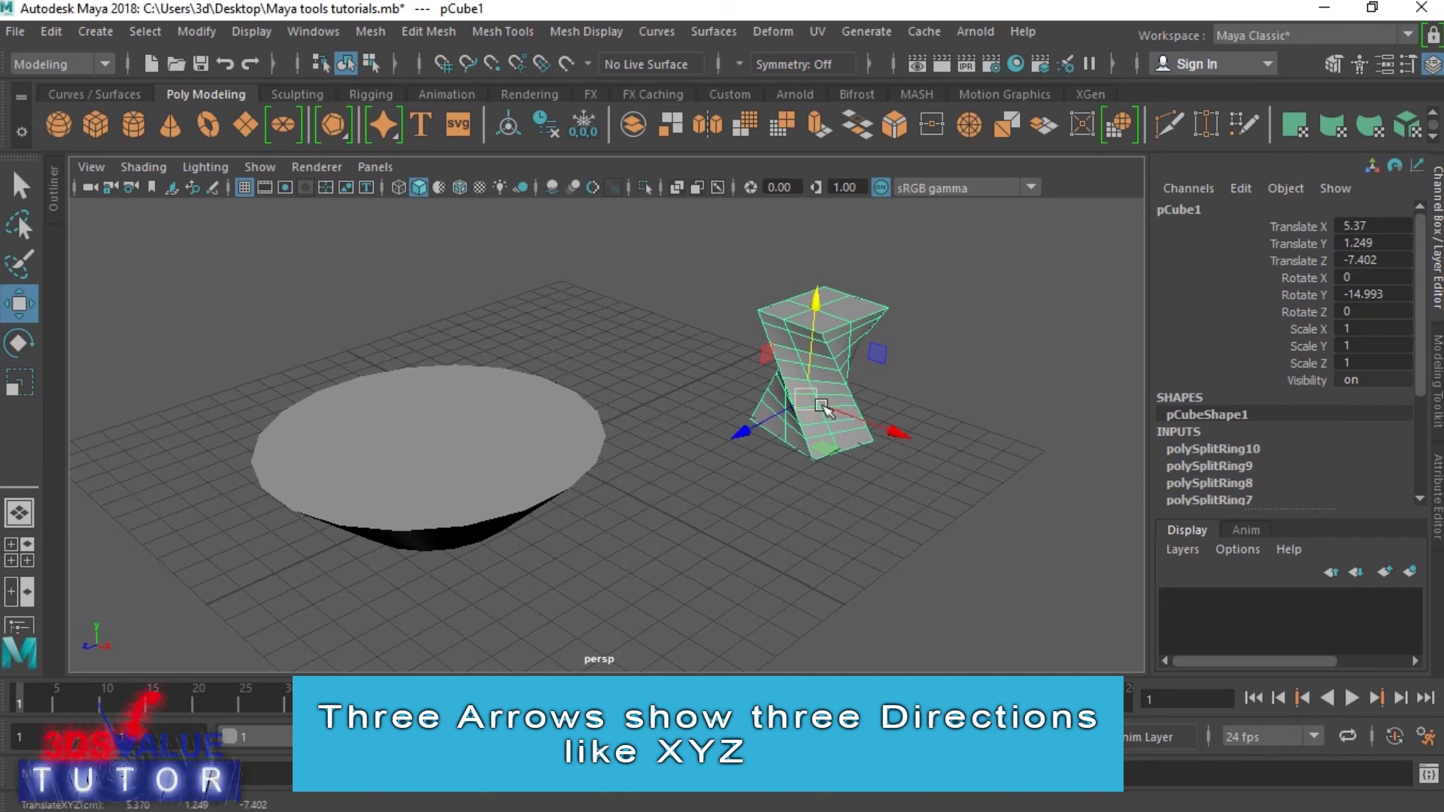
Move the cube along each single axis to about X 3.704, Y 0.649 and Z -6.627.
drag(901, 427, 835, 412)
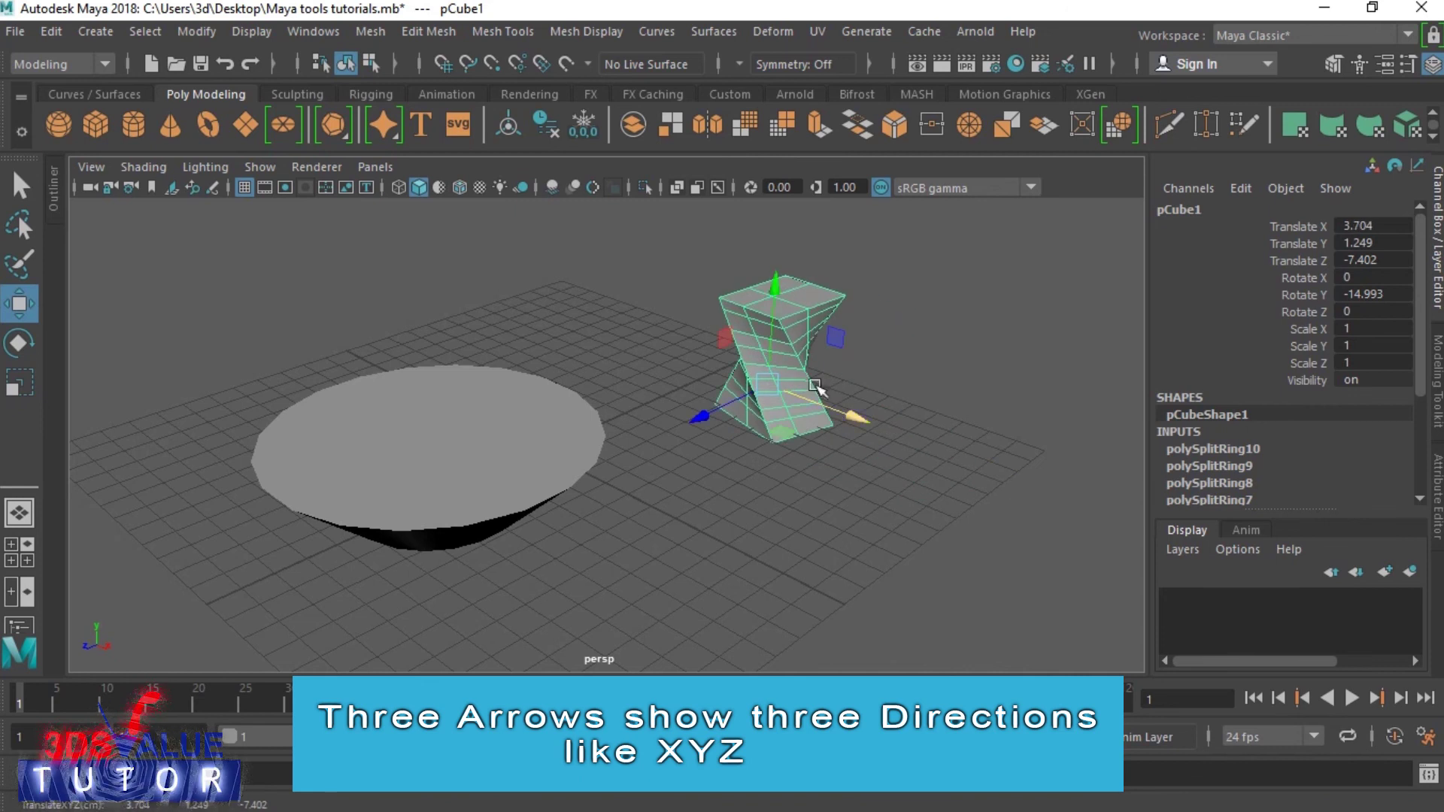
drag(782, 297, 749, 308)
mouse_move(699, 433)
mouse_down()
mouse_move(579, 499)
mouse_move(682, 440)
mouse_up()
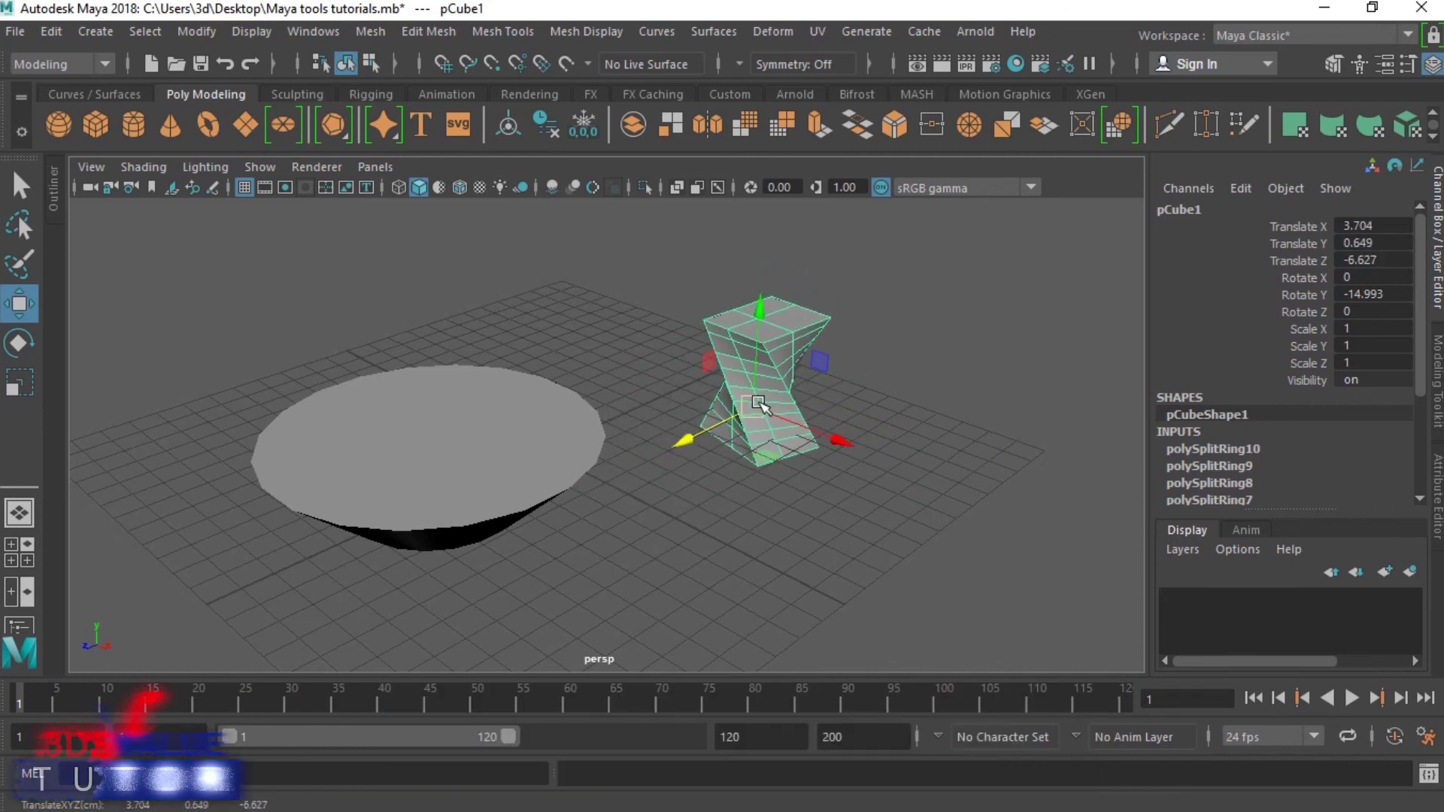
Move the cube freely from the manipulator's center and within its XY plane, to about X -0.839, Y 2.524, Z -3.911.
drag(755, 405, 885, 424)
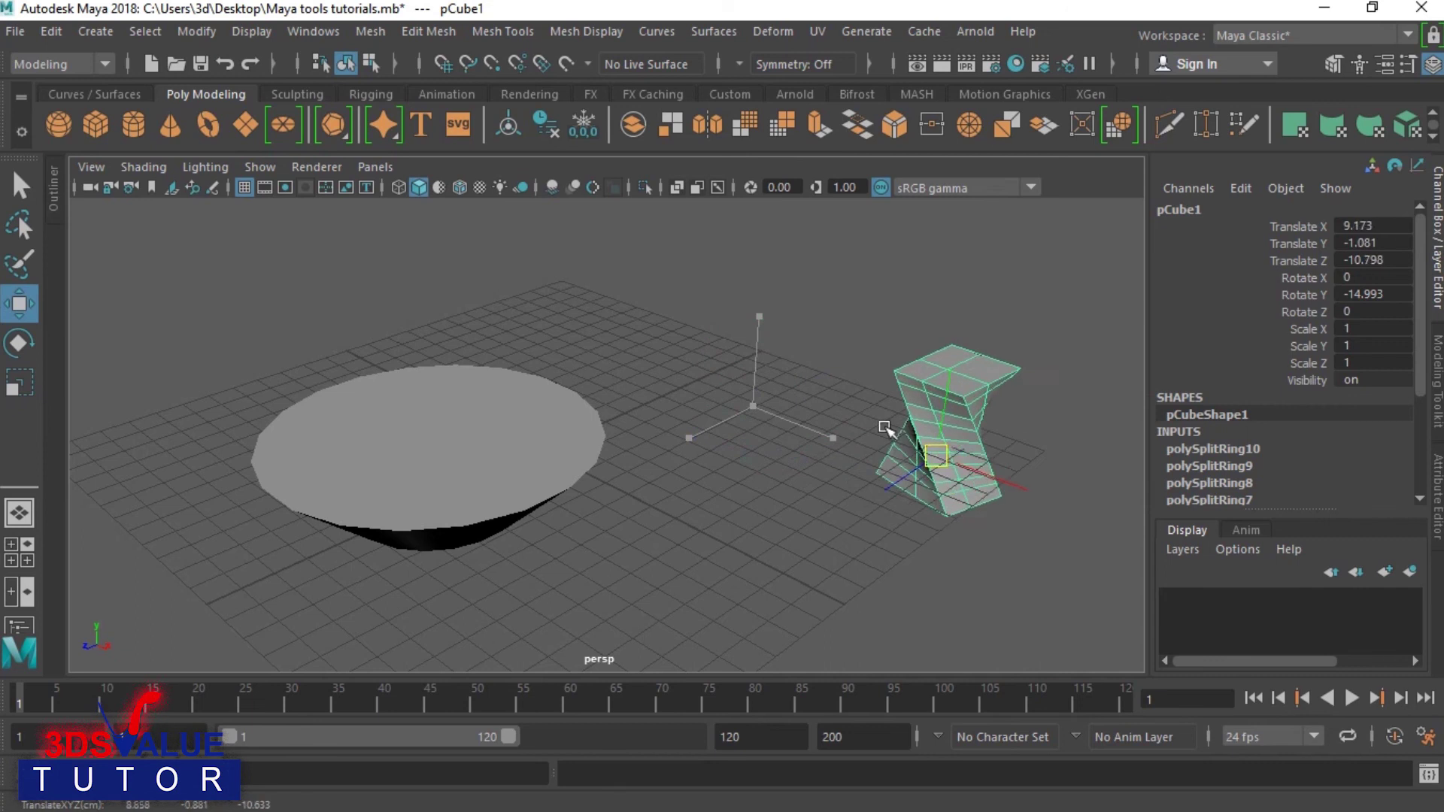
drag(886, 424, 575, 316)
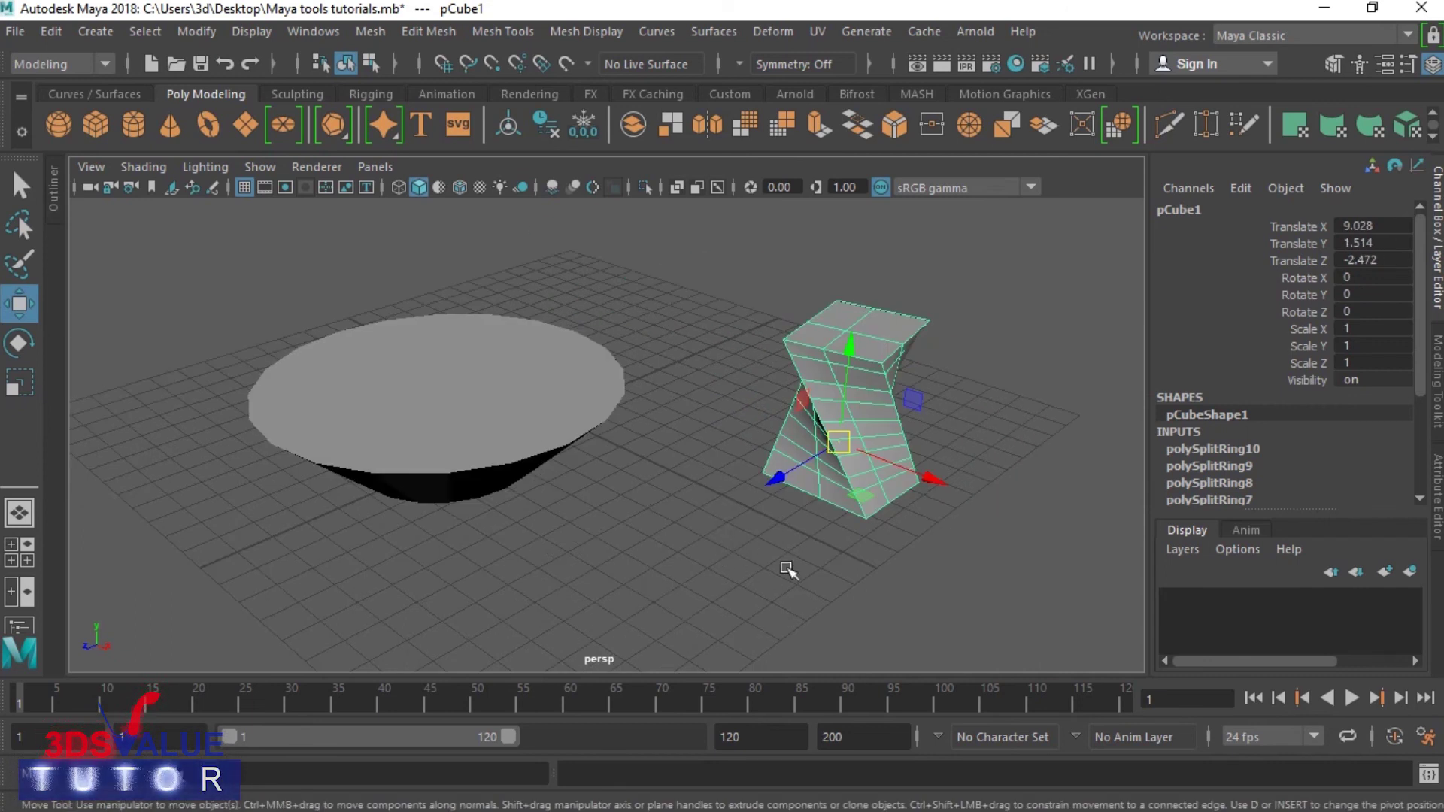
middle_click(913, 401)
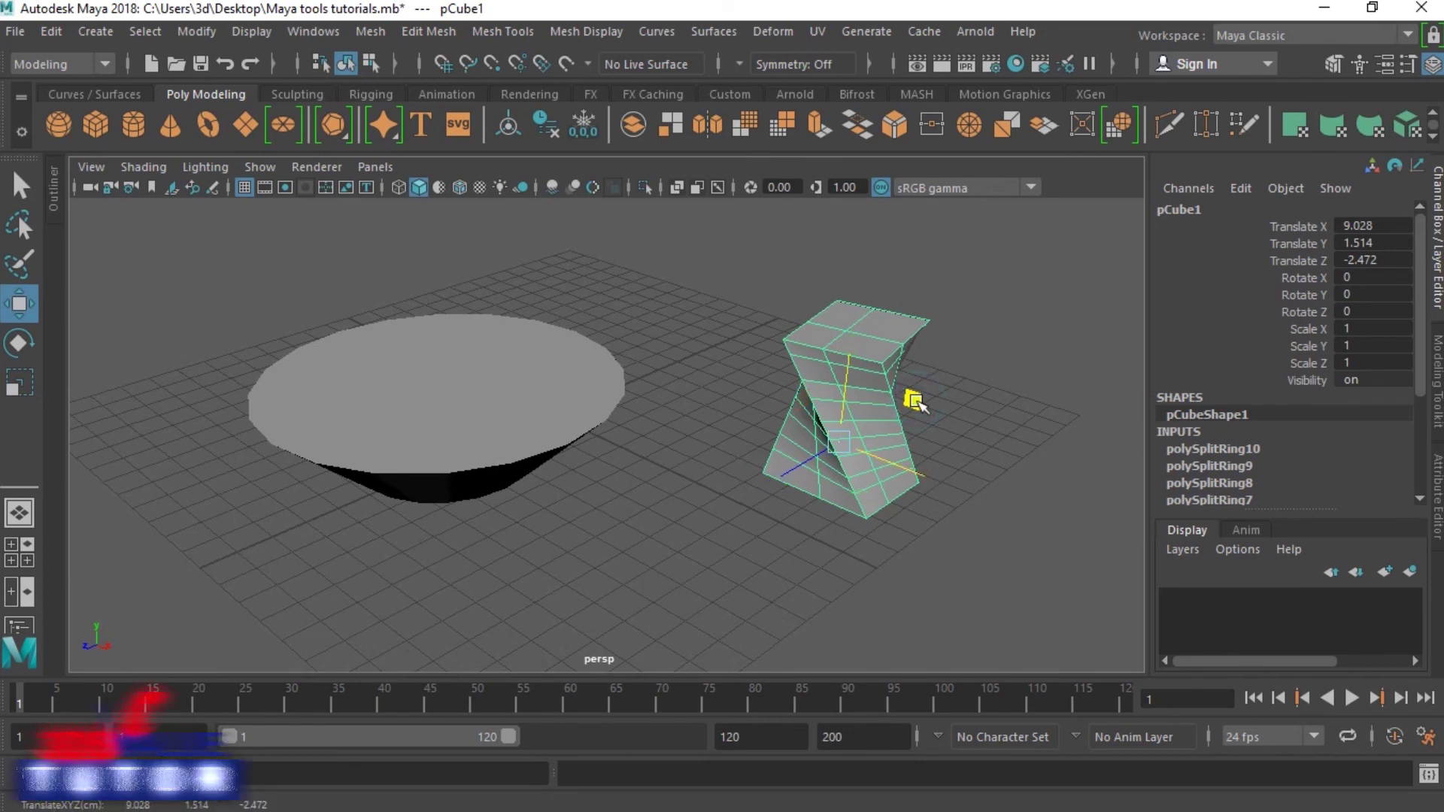
middle_drag(915, 399, 888, 385)
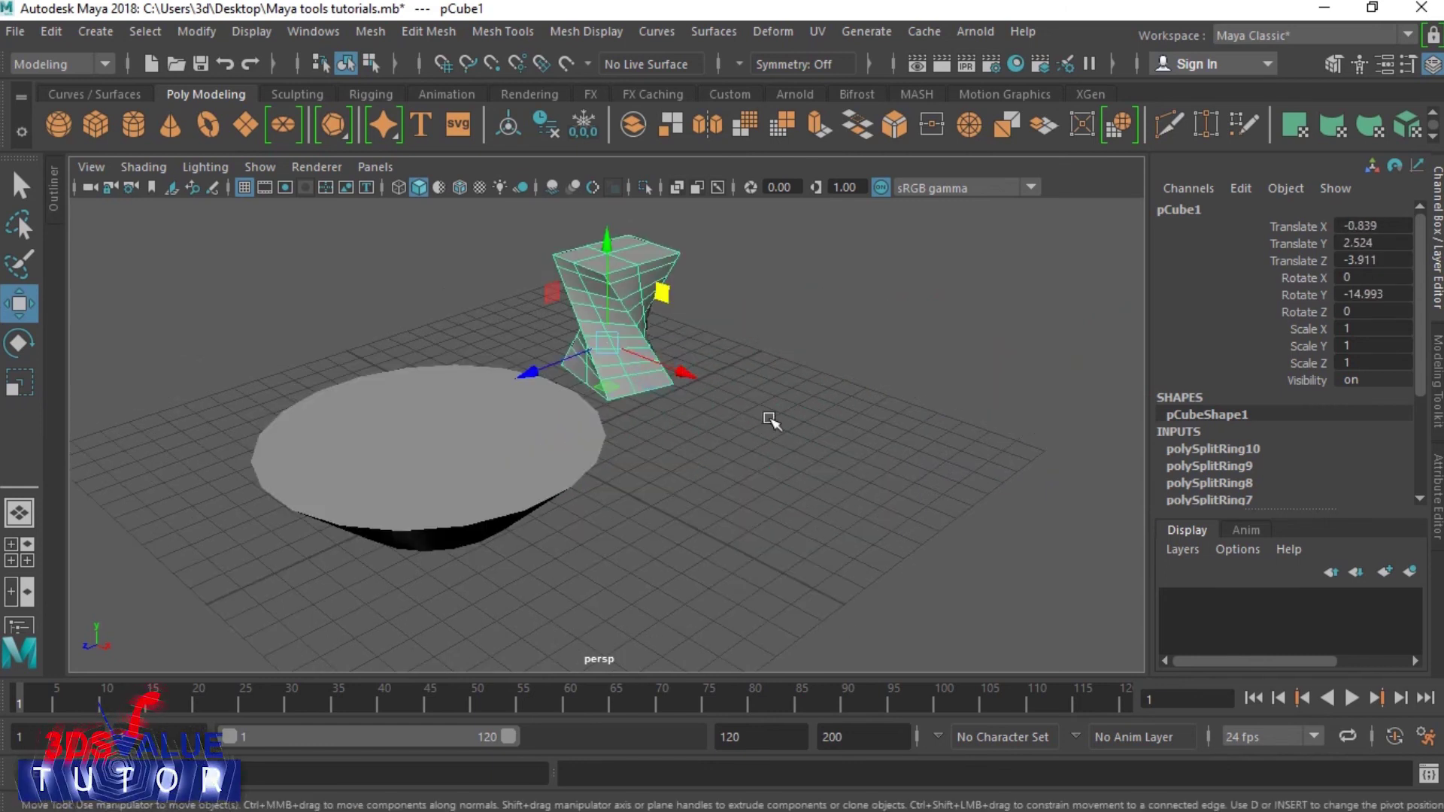
Activate the manipulator's arrows and XY plane in turn, and move the cube to about X 6.801, Y 0.44, Z -2.293.
click(683, 372)
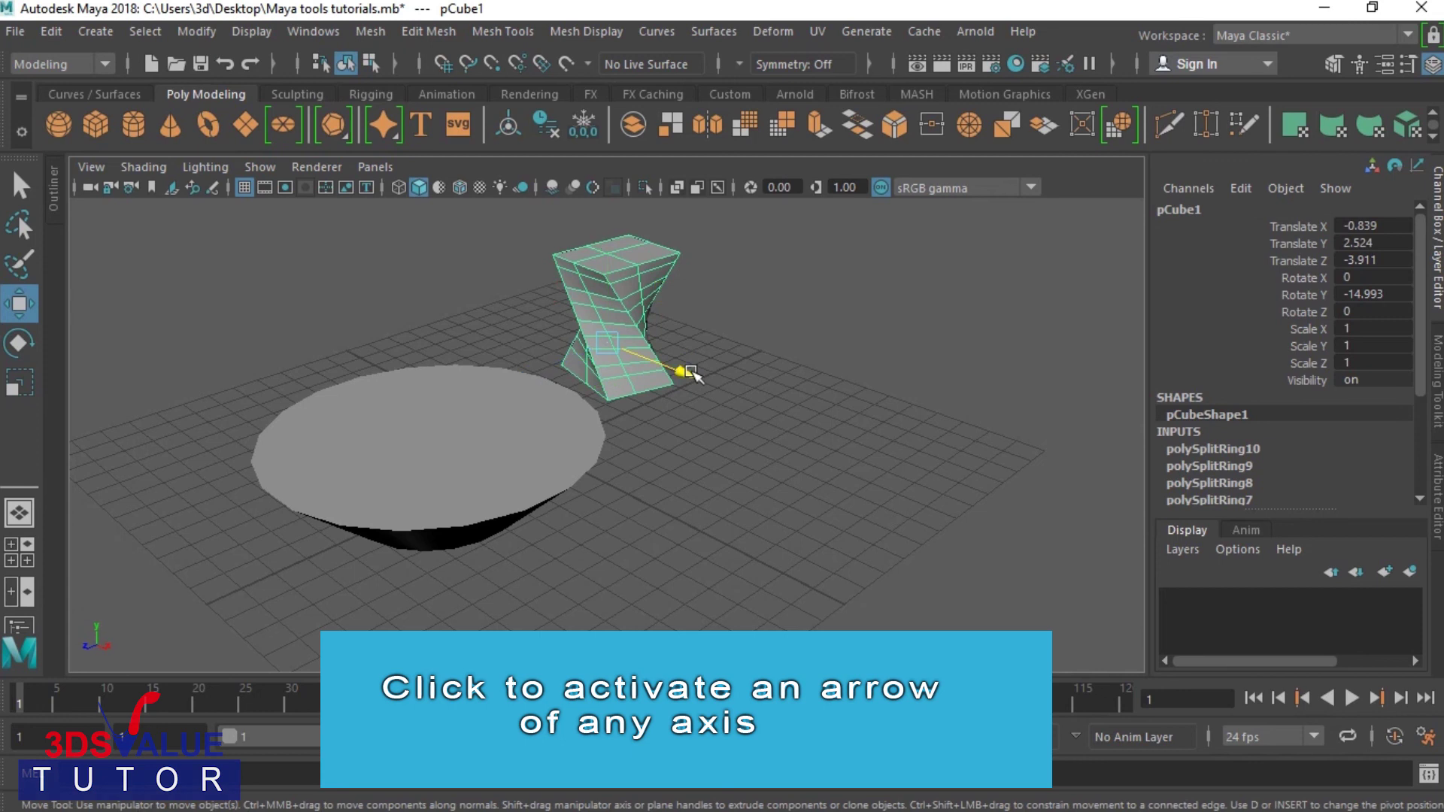
click(663, 294)
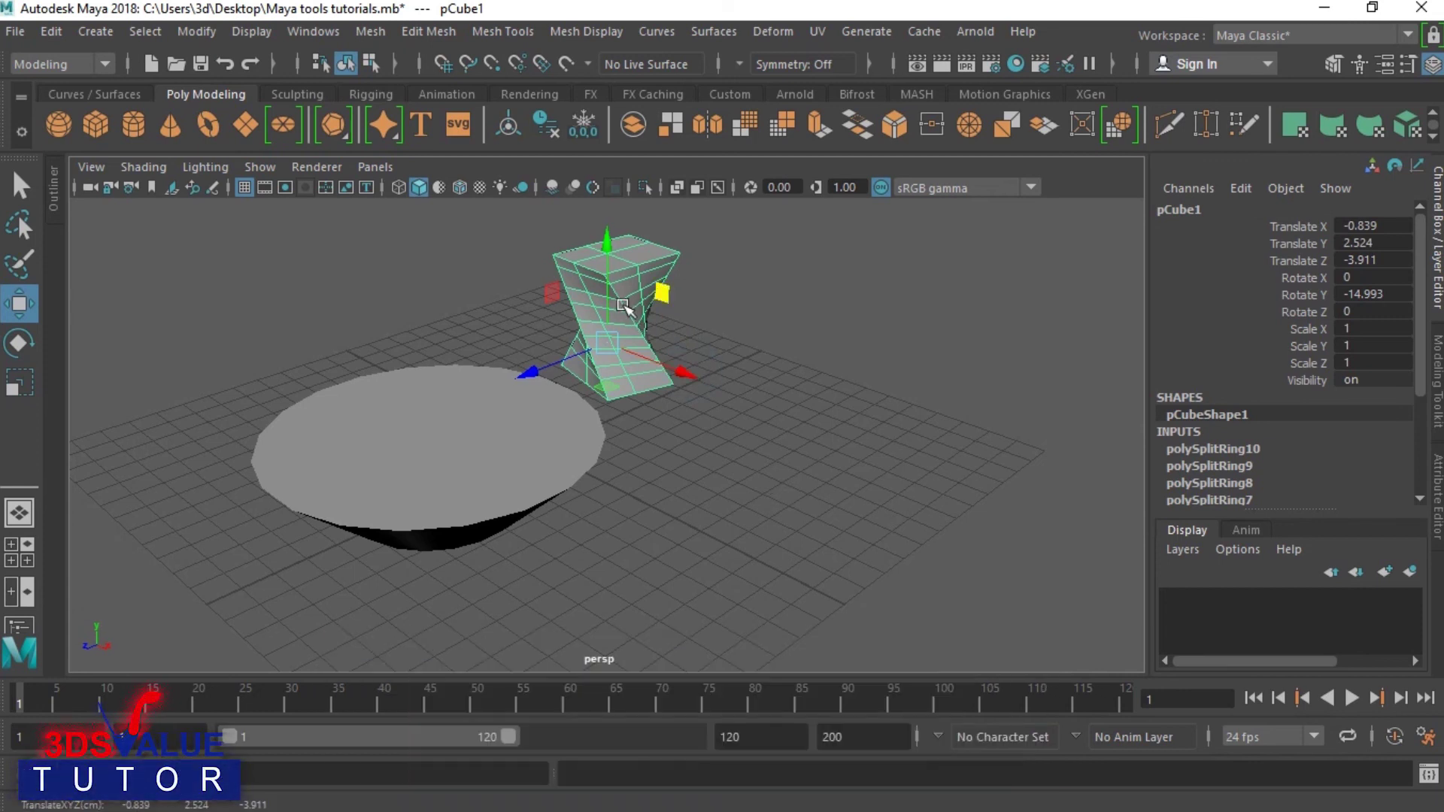
click(609, 264)
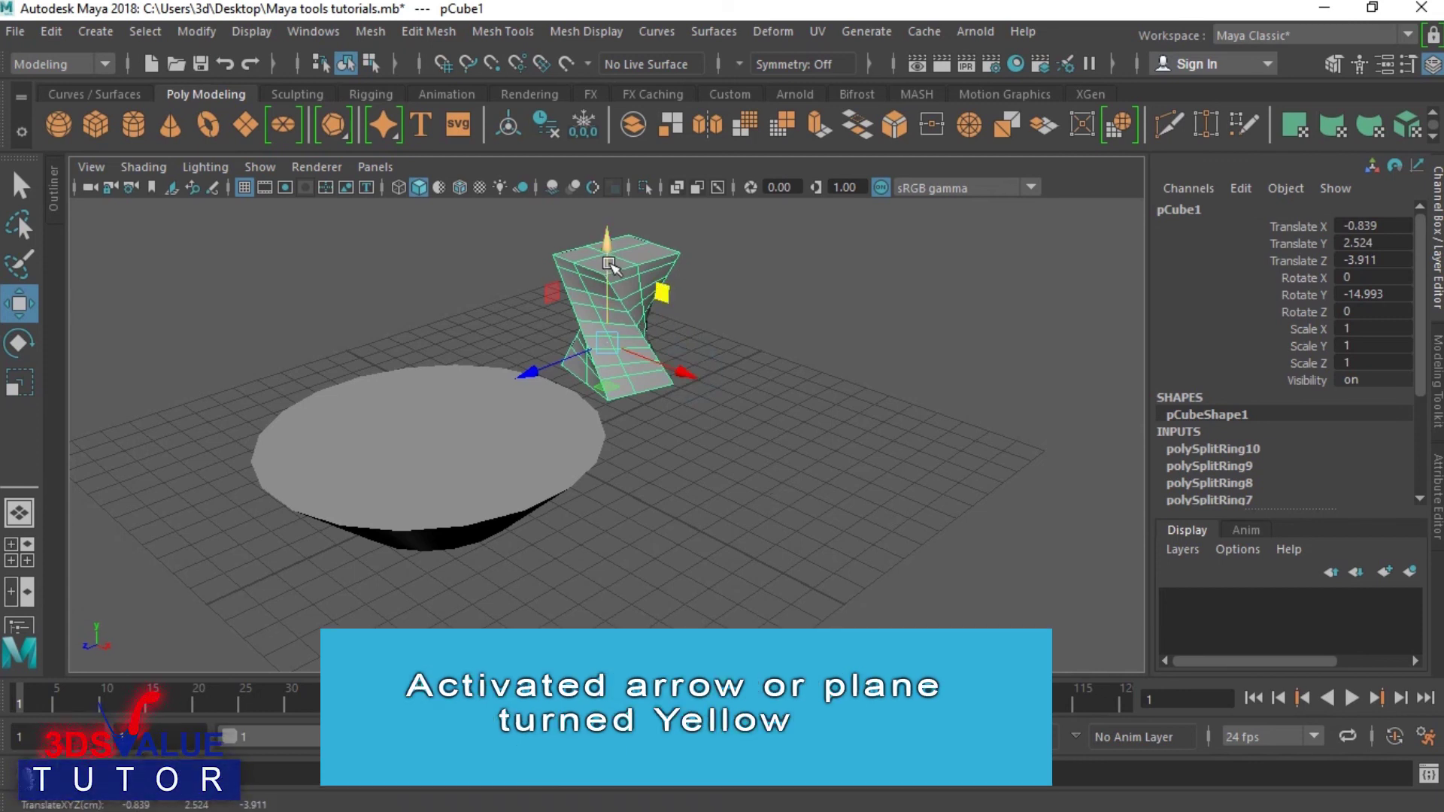
click(547, 364)
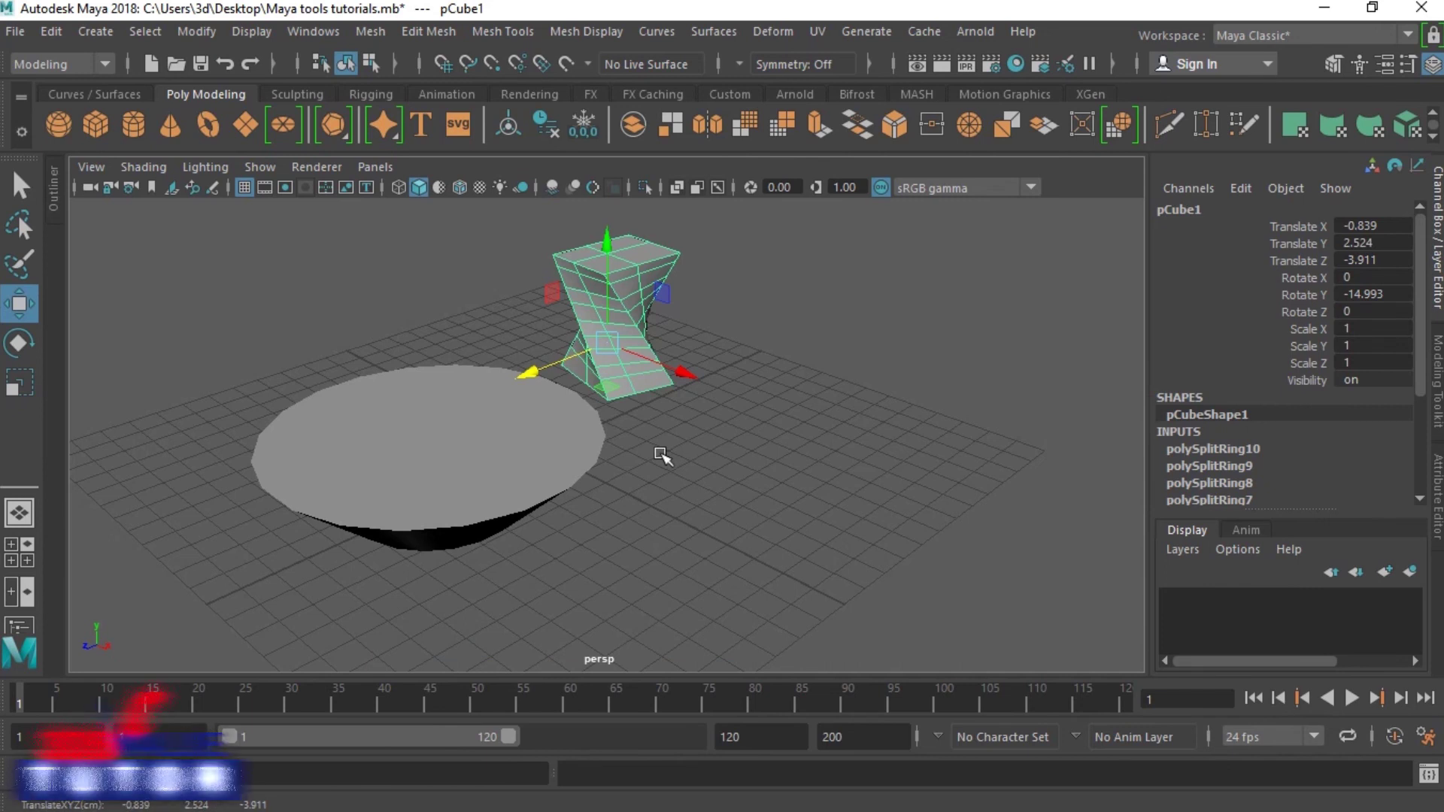
middle_drag(603, 445, 629, 413)
click(658, 387)
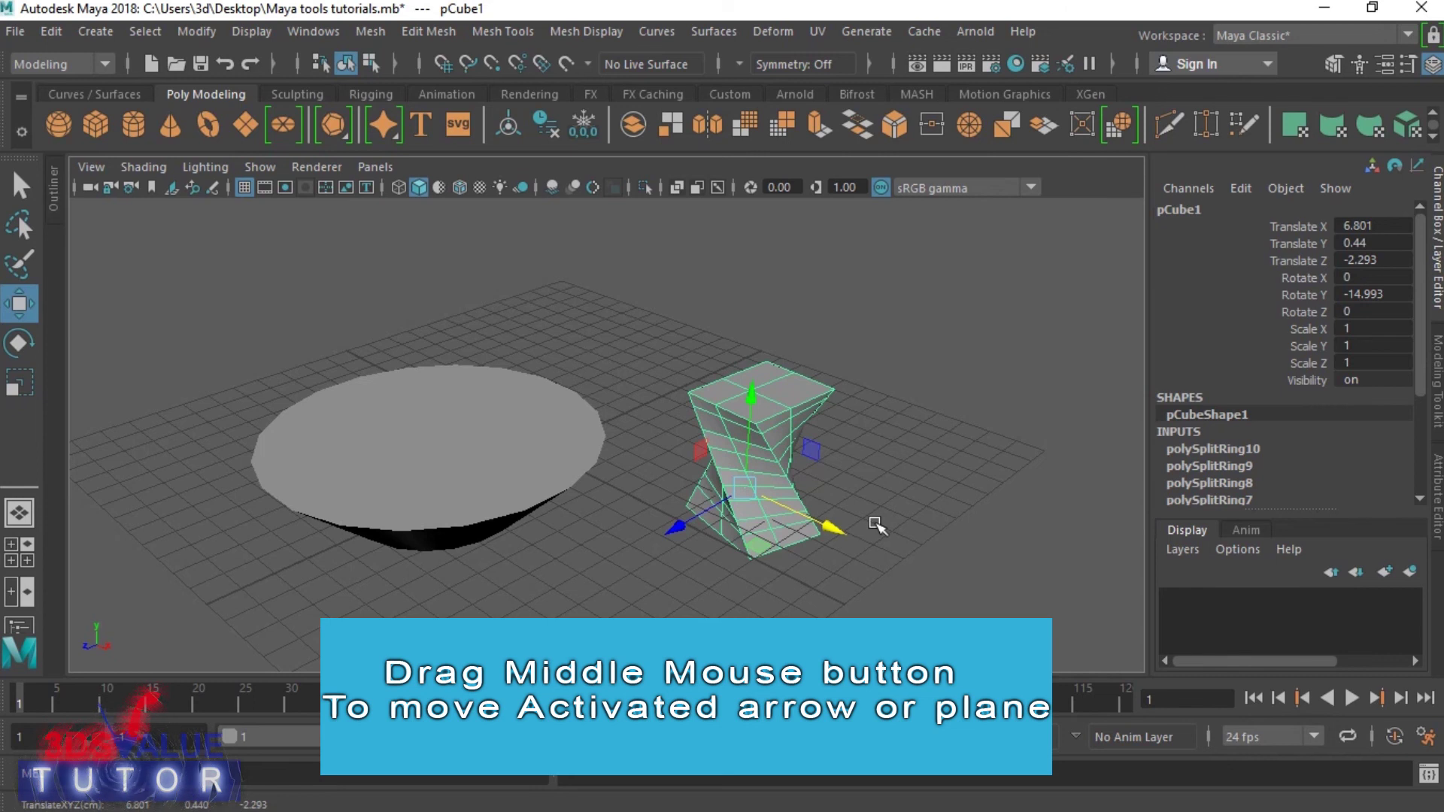
Move the cube within the YZ, XY and XZ planes in turn, to about X 10.77, Y 4.699, Z 1.9.
ctrl+click(833, 528)
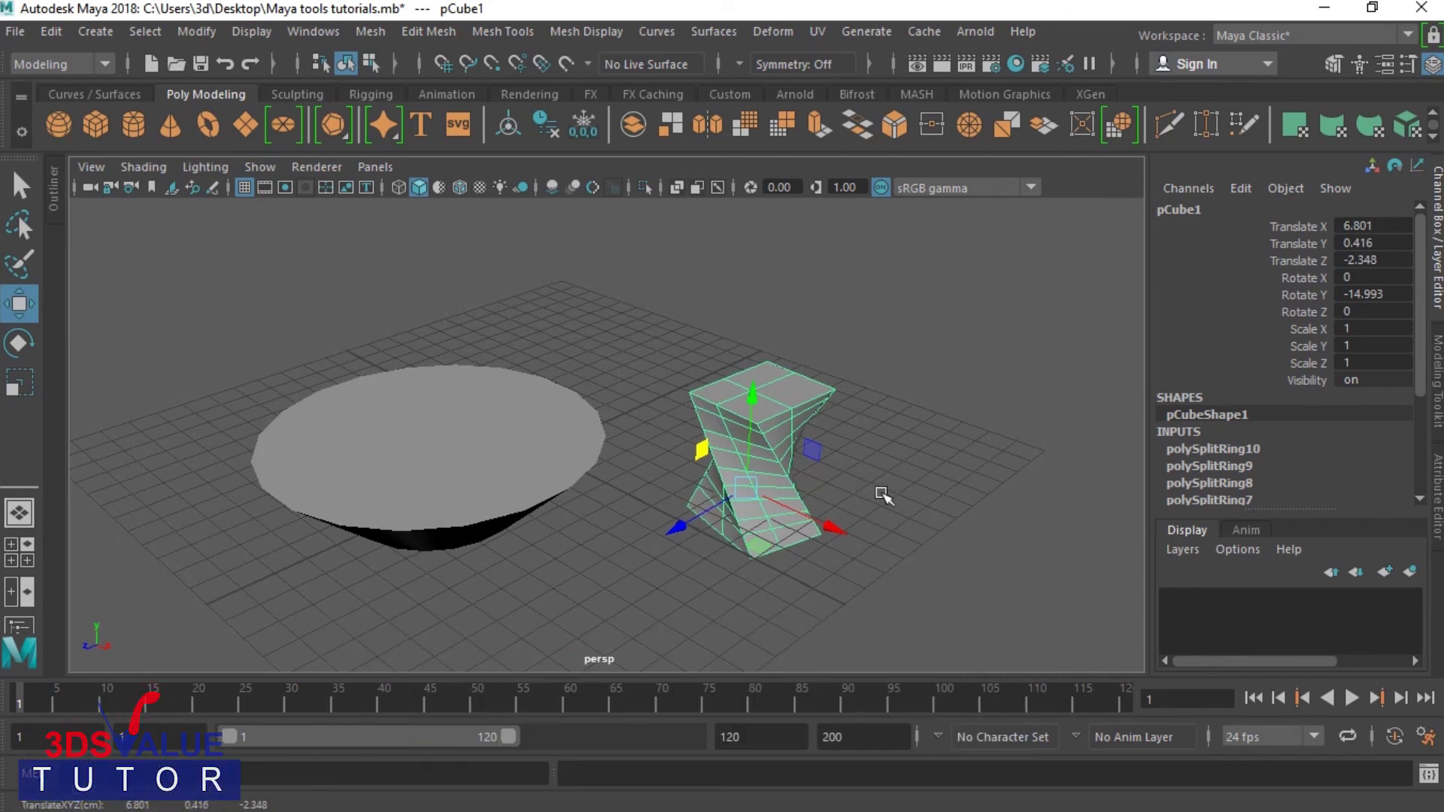
middle_drag(880, 493, 627, 521)
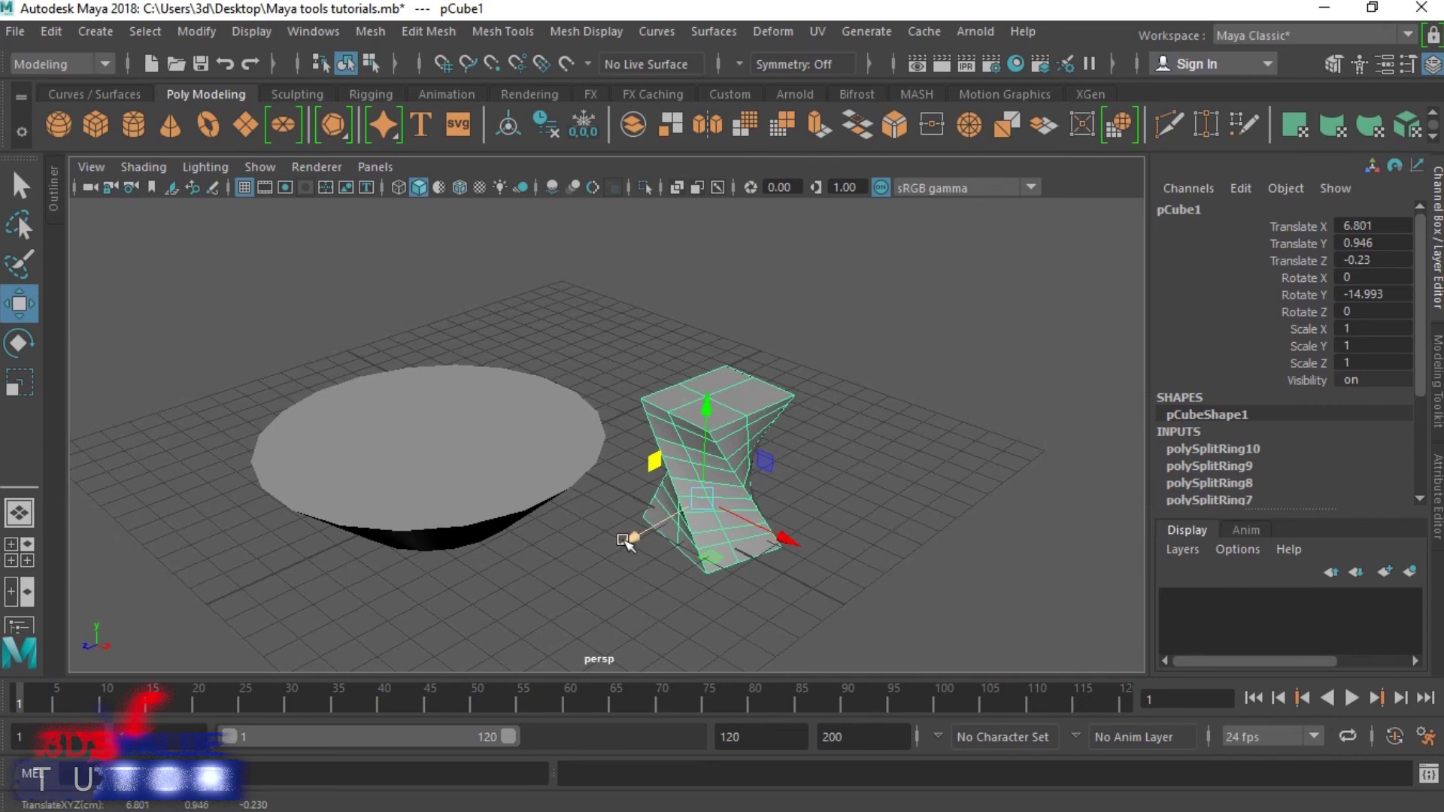
middle_drag(802, 494, 977, 413)
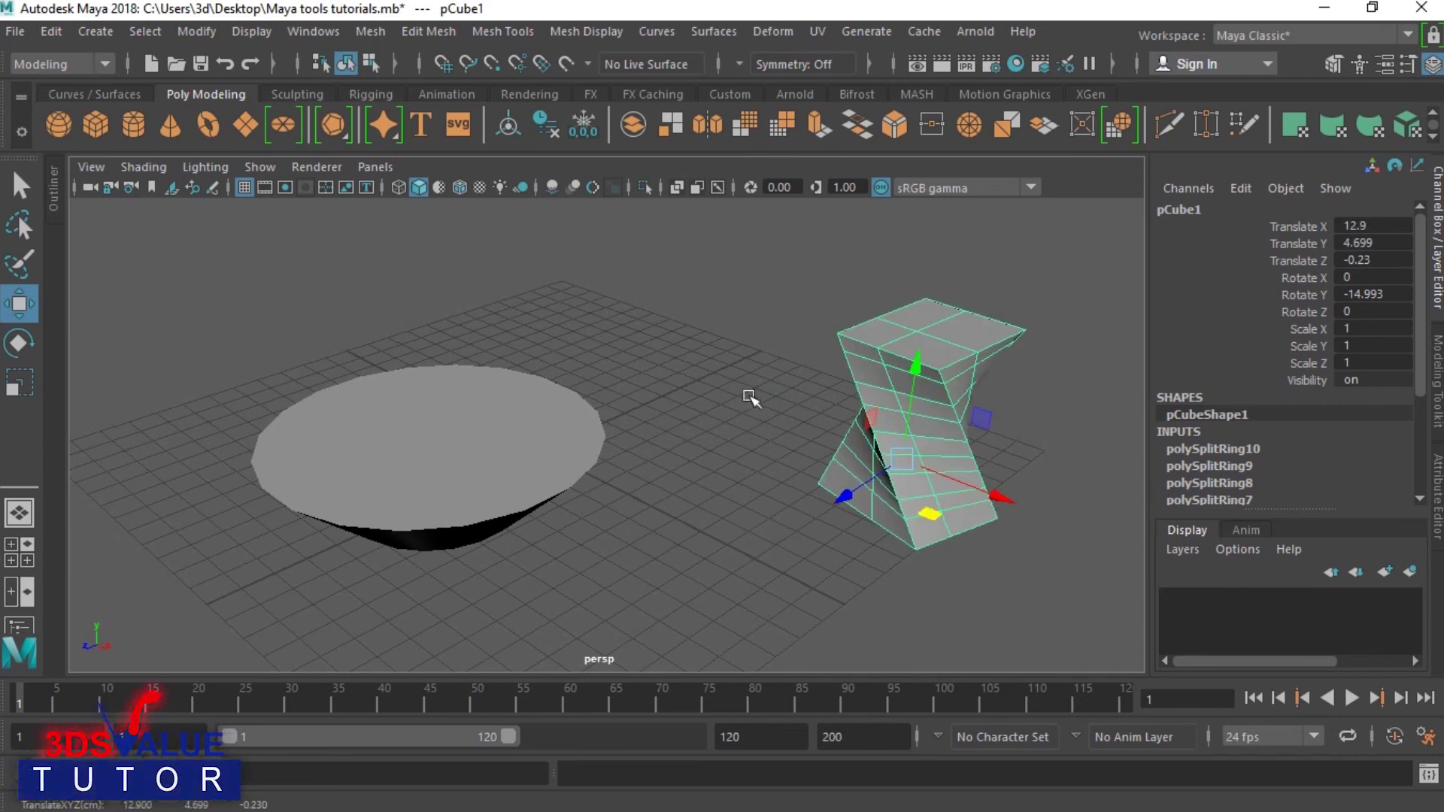
middle_drag(747, 396, 683, 609)
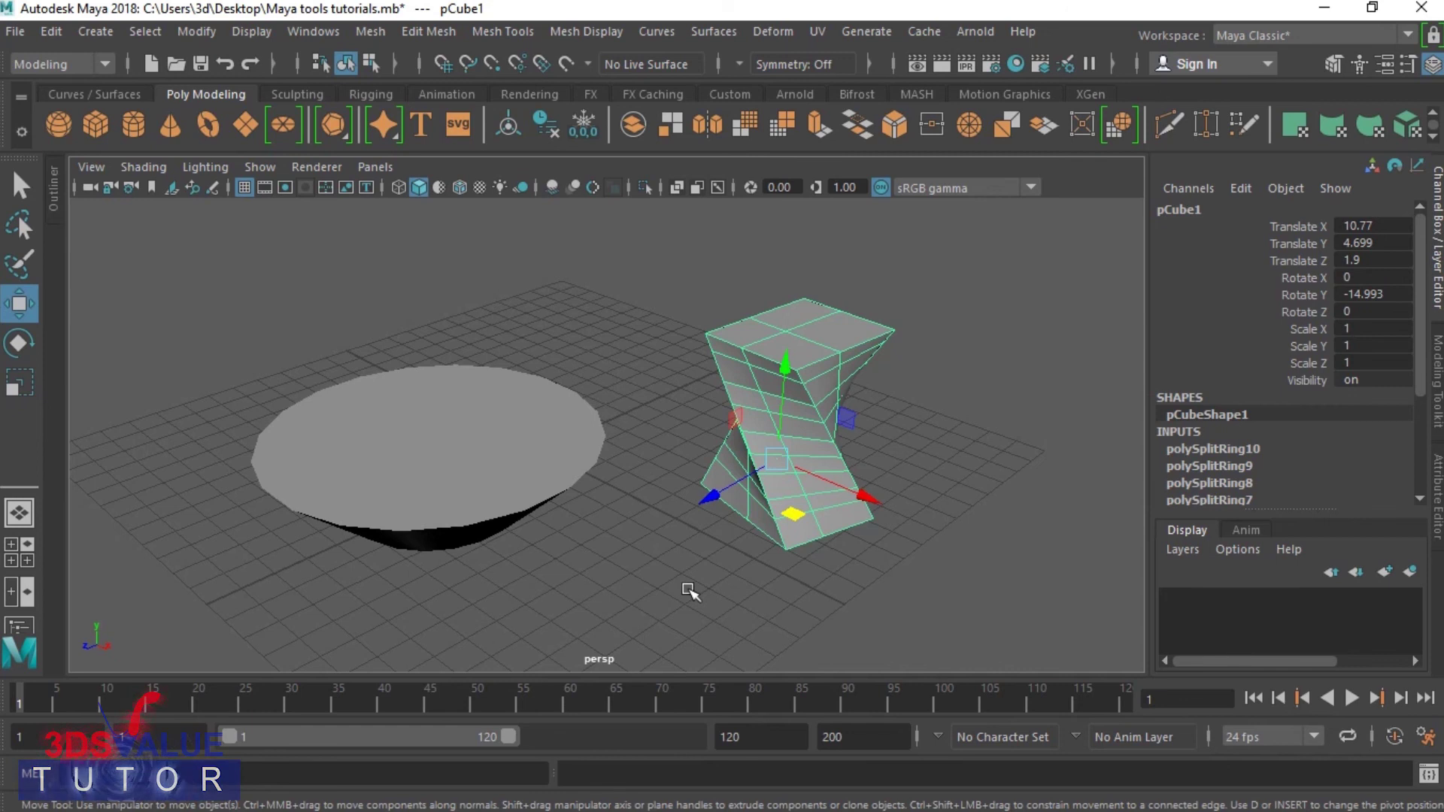
Move the cube along the Z, X and Y axes to about X 9.028, Y 1.514, Z -2.472, and deselect it.
middle_drag(687, 590, 851, 385)
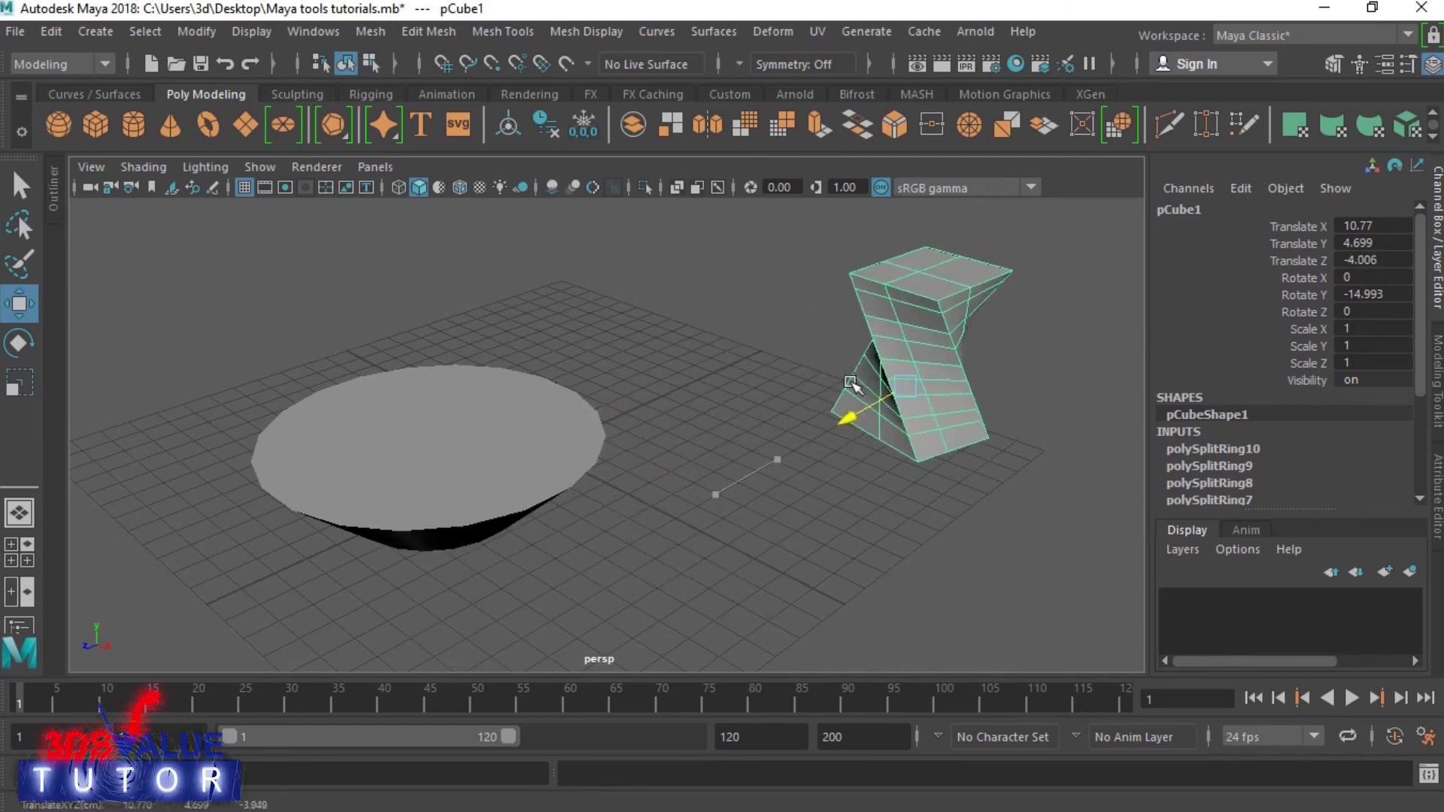
middle_drag(848, 506, 716, 392)
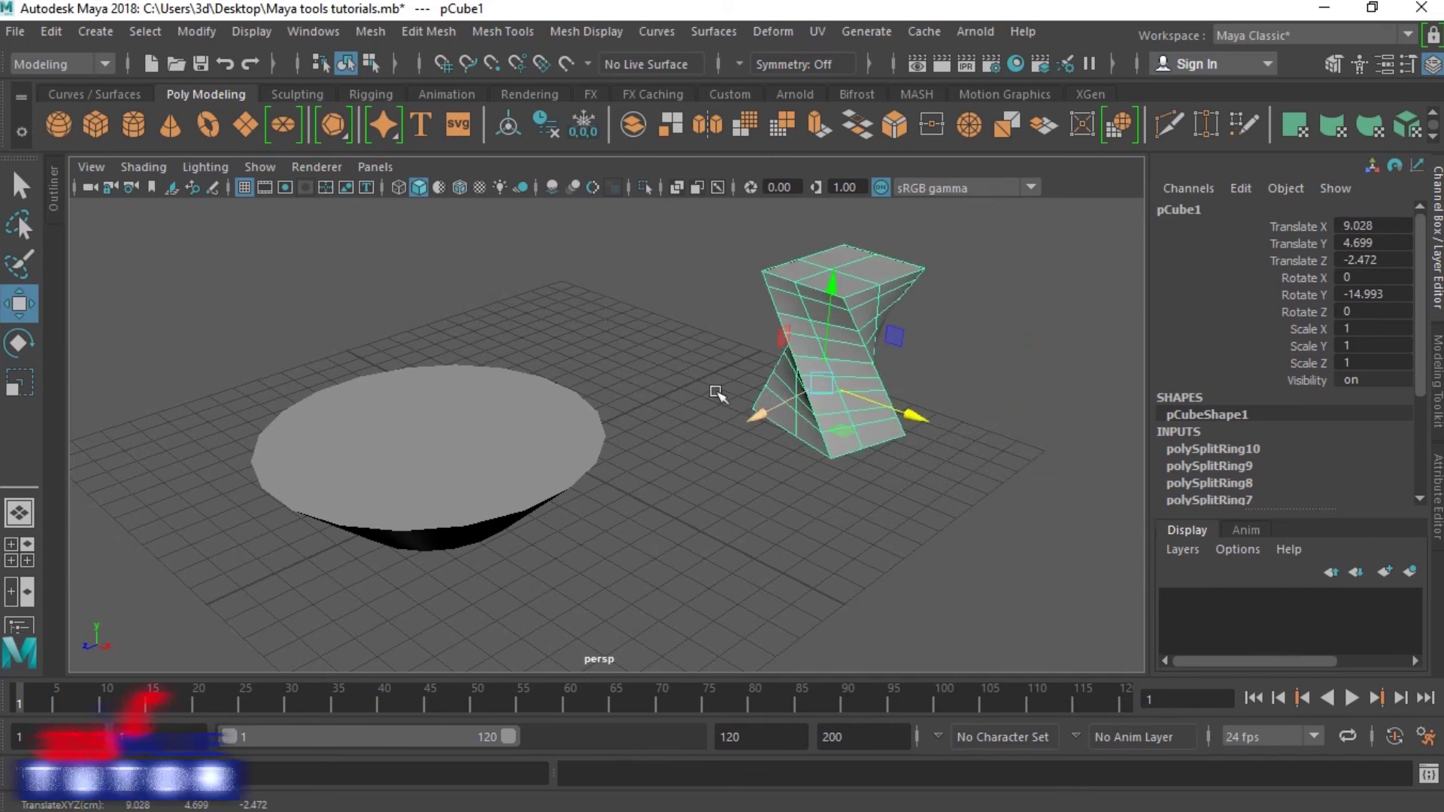
middle_drag(724, 324, 711, 470)
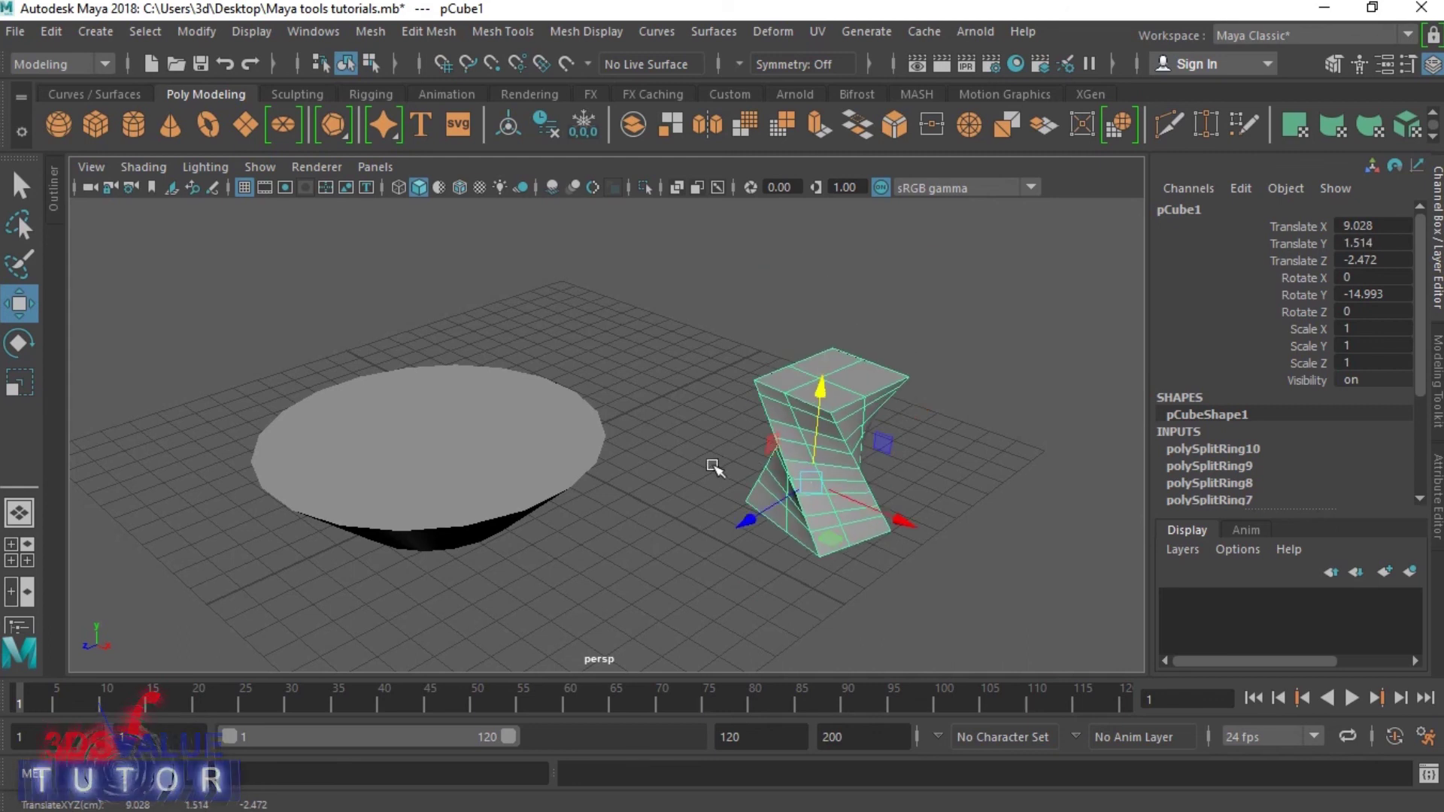
click(707, 597)
key(Caps_Lock)
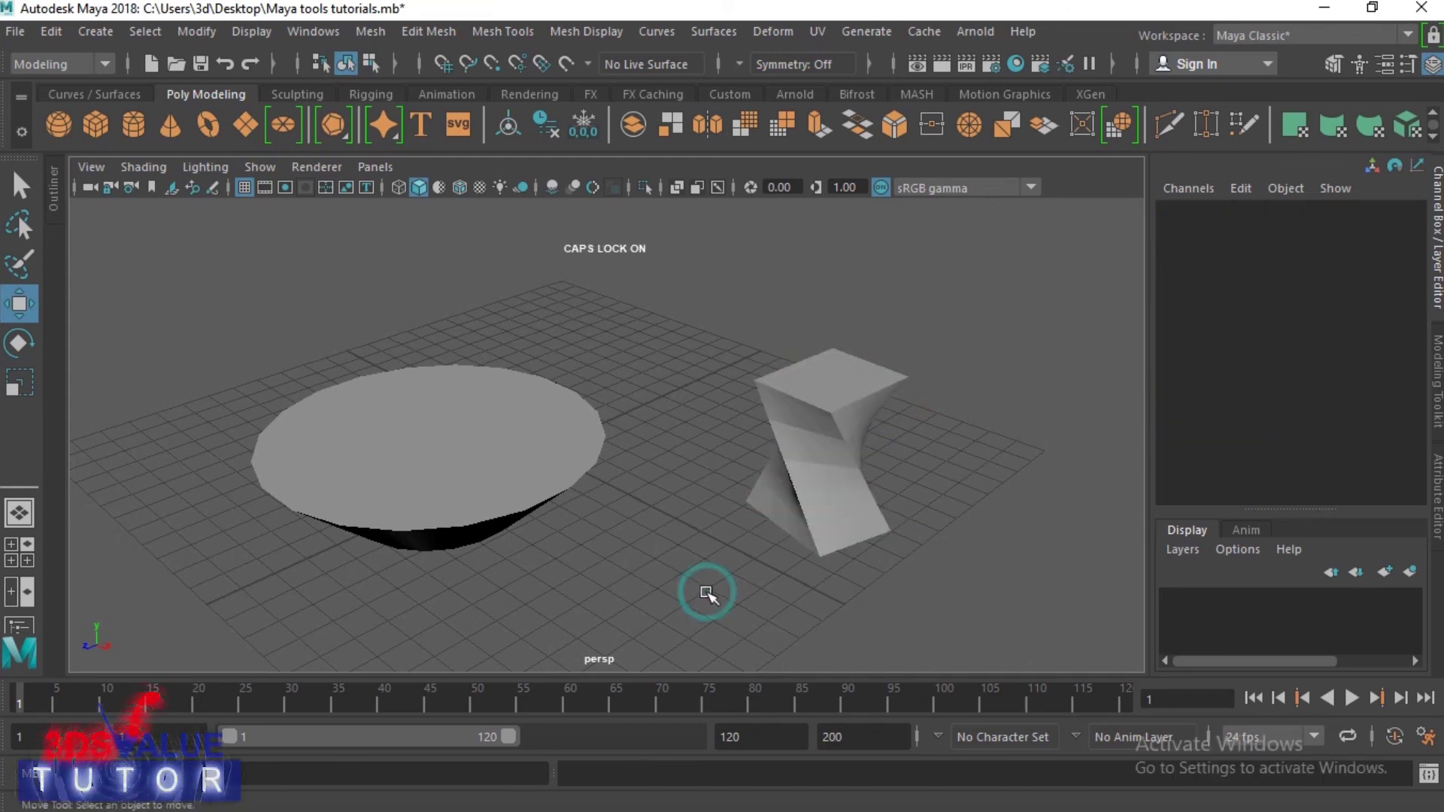
Rotate the cube about its Y axis to about -174.747 degrees with the Rotate Tool.
click(23, 347)
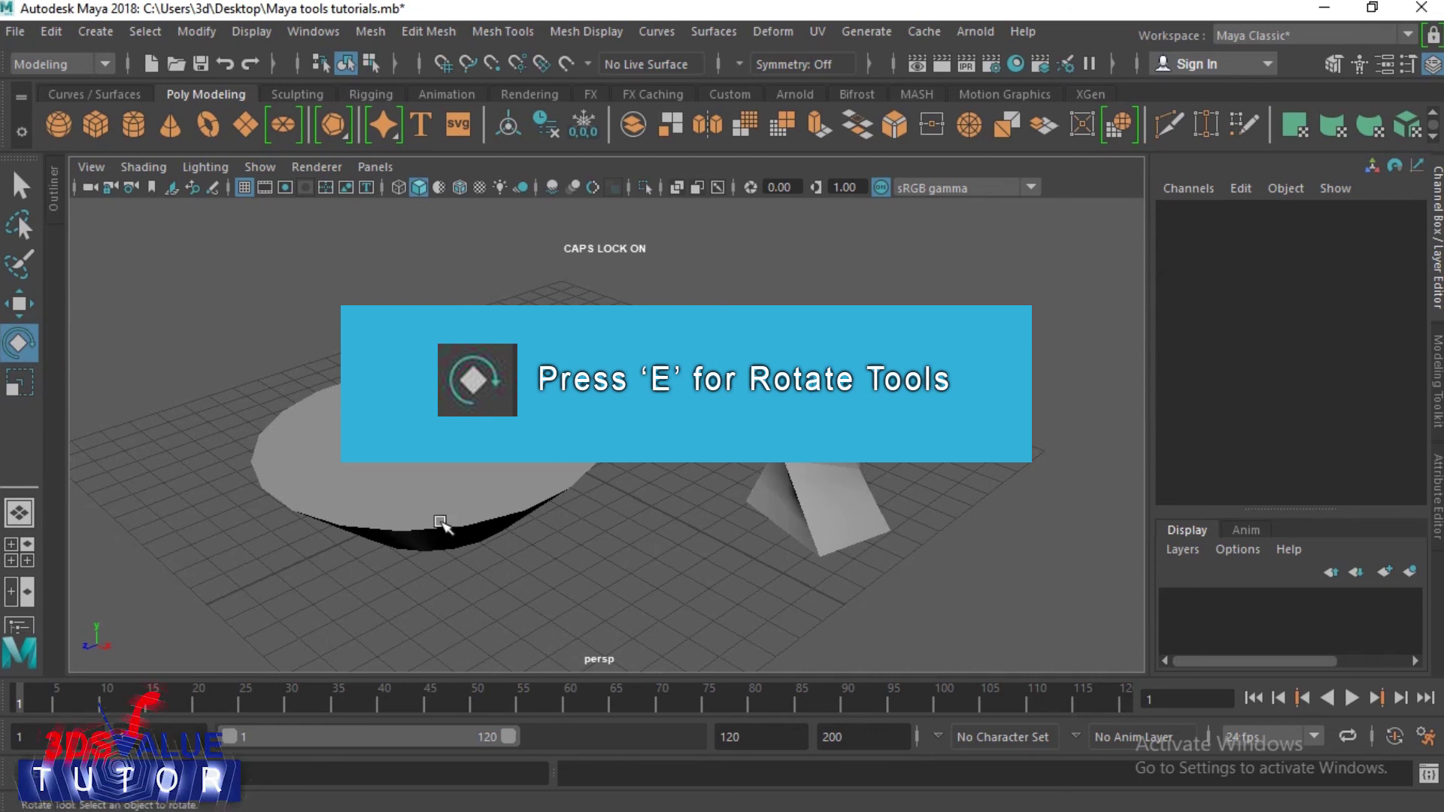
click(806, 445)
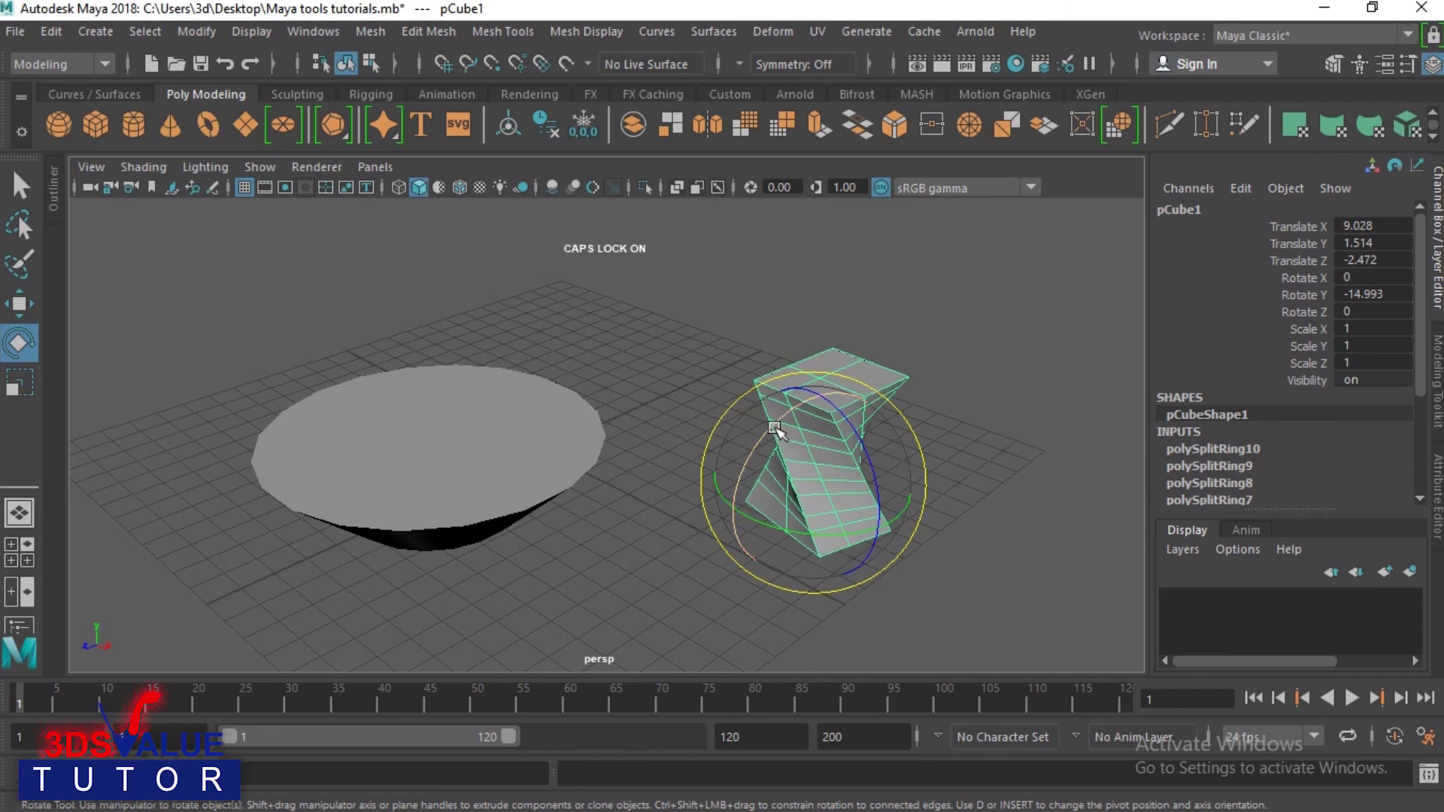
click(800, 531)
drag(801, 531, 722, 526)
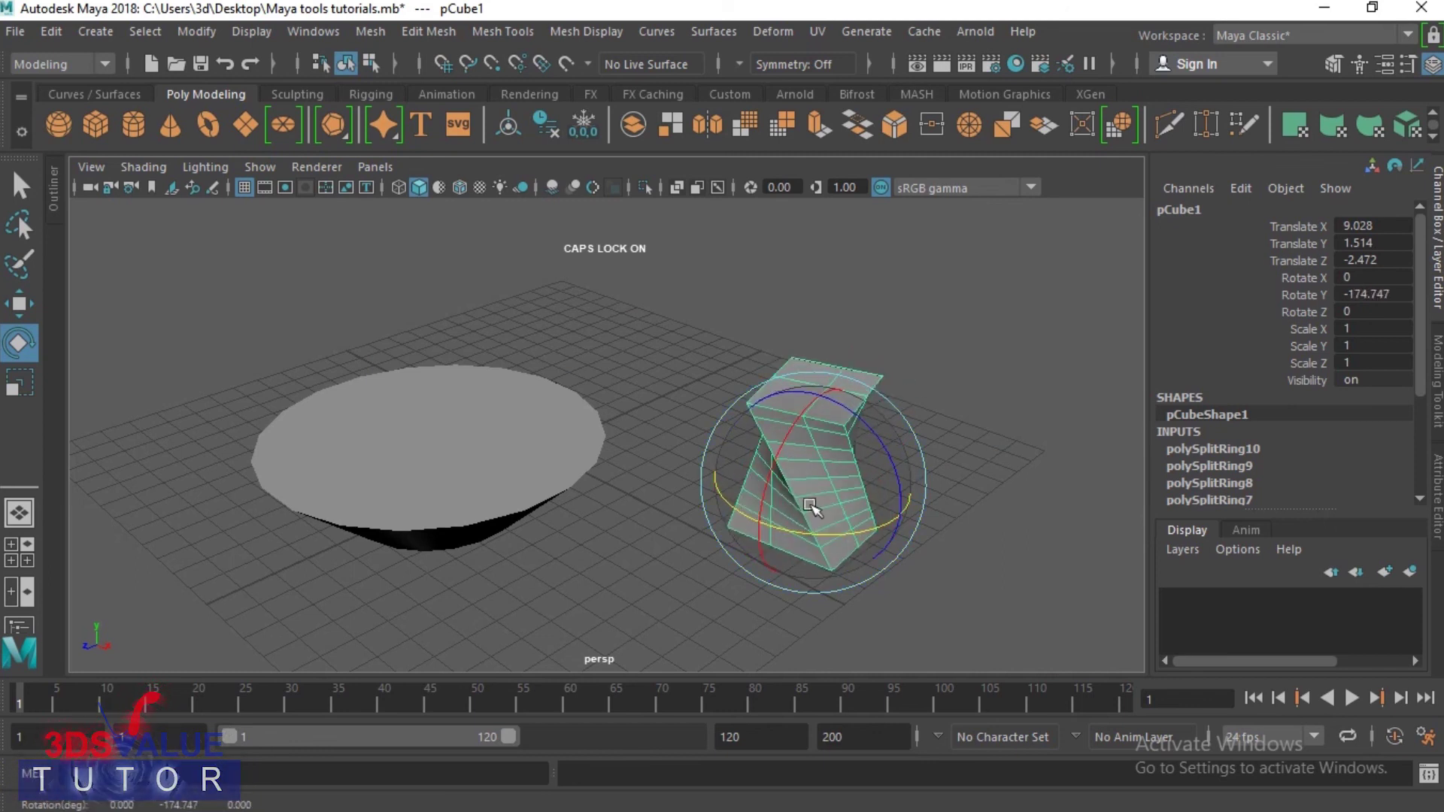
Rotate the cube about Y to about -212.18 degrees in the top view, and return to the perspective view.
key(space)
key(space)
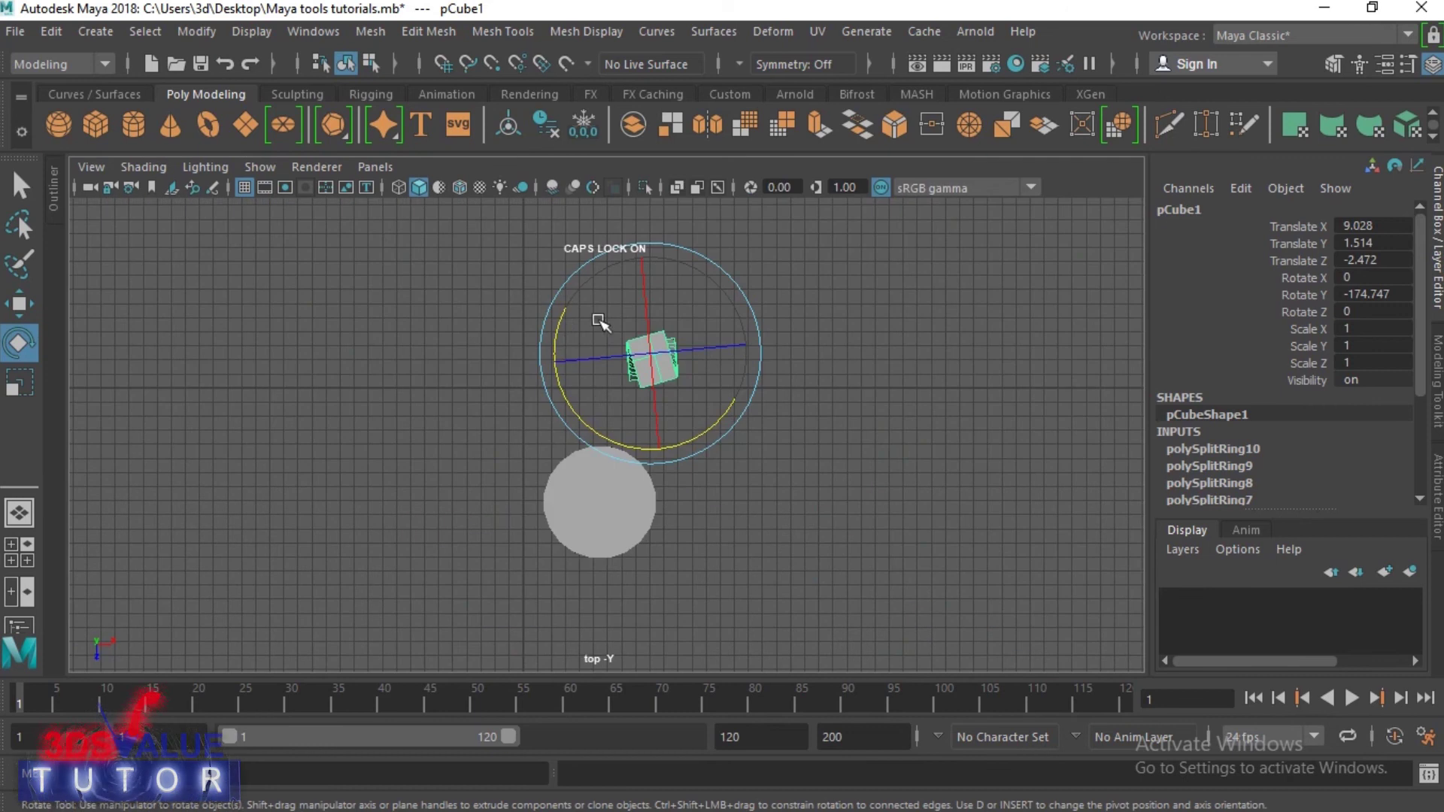
drag(703, 419, 661, 391)
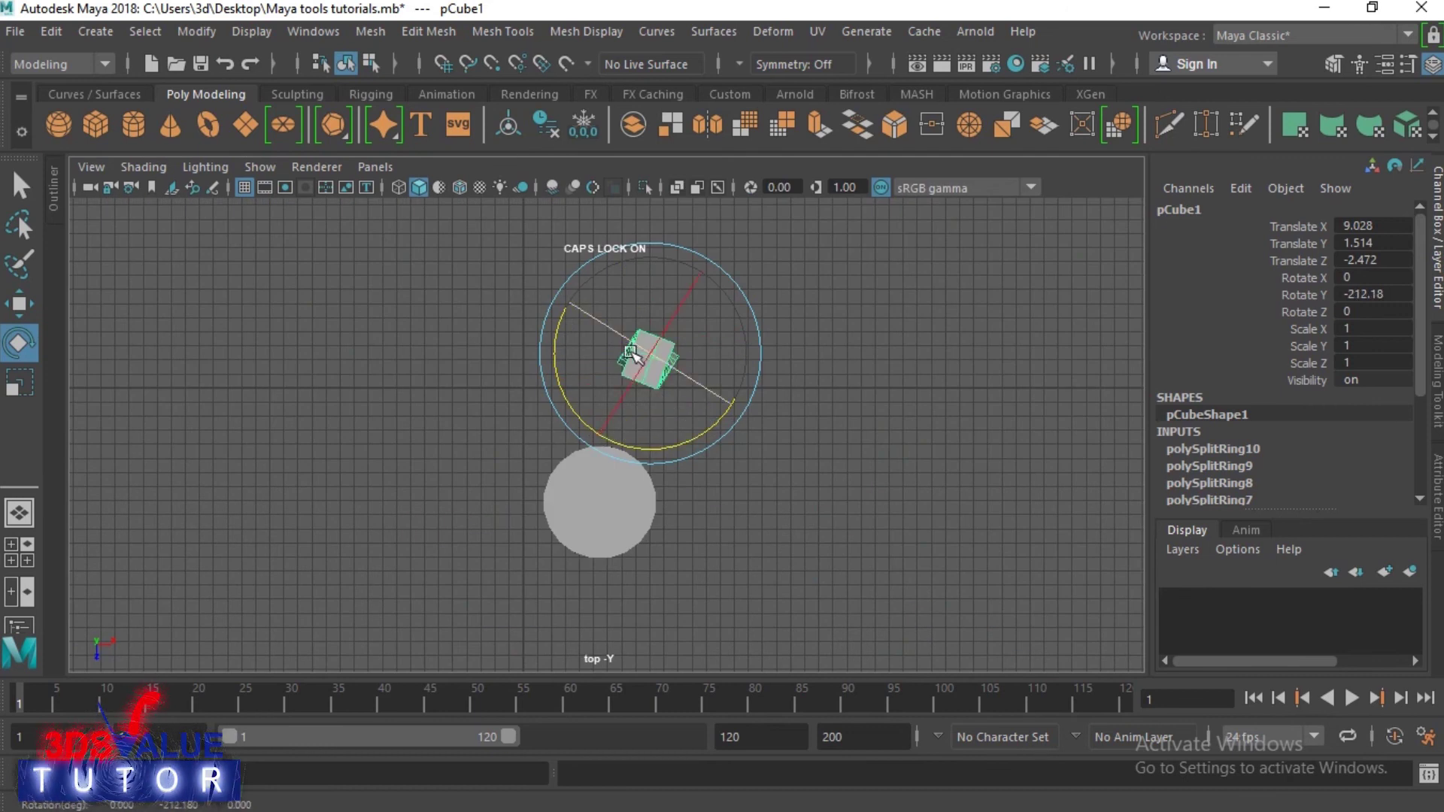
key(space)
key(space)
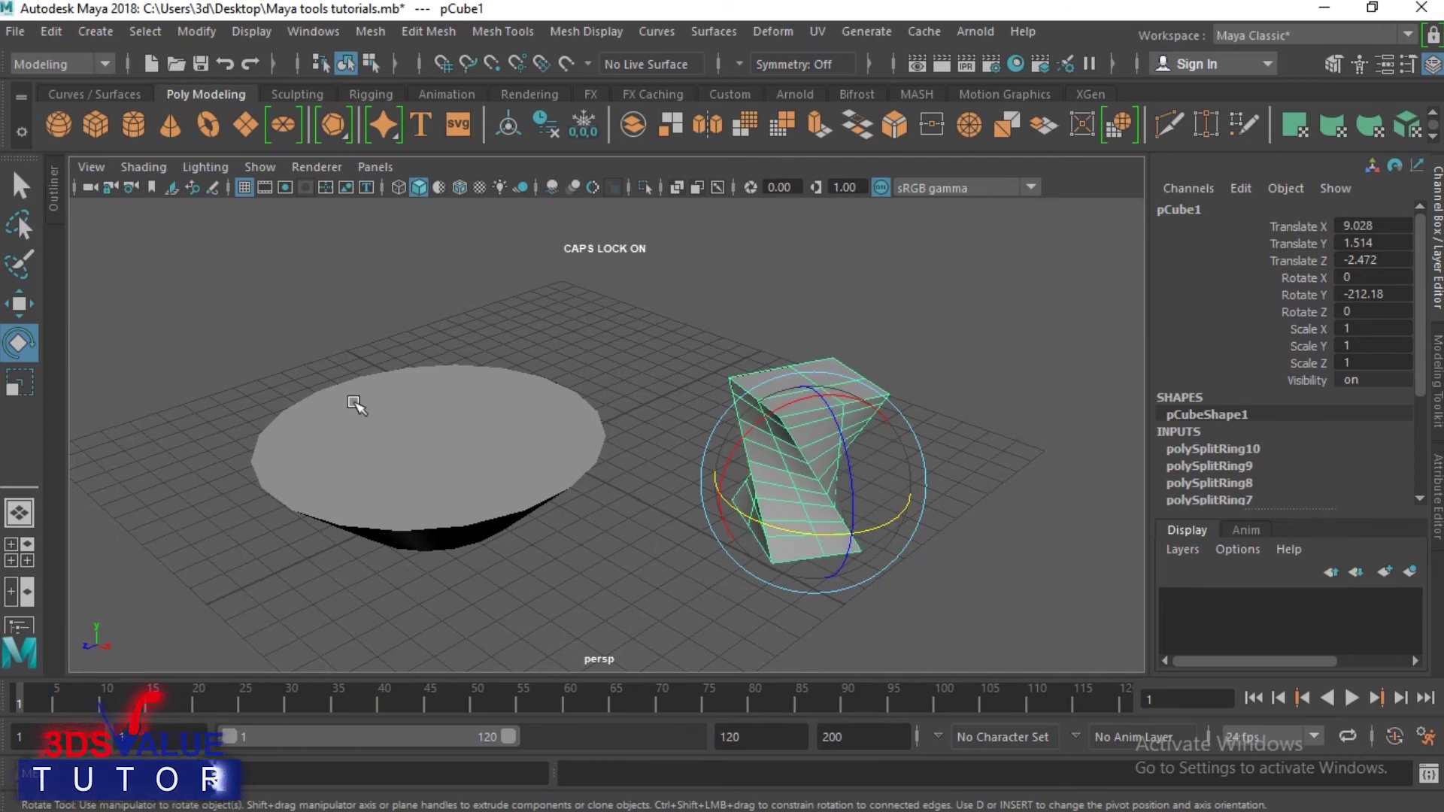
Review the tool settings of the Rotate Tool and the Scale Tool, and reactivate the Rotate Tool.
double_click(19, 343)
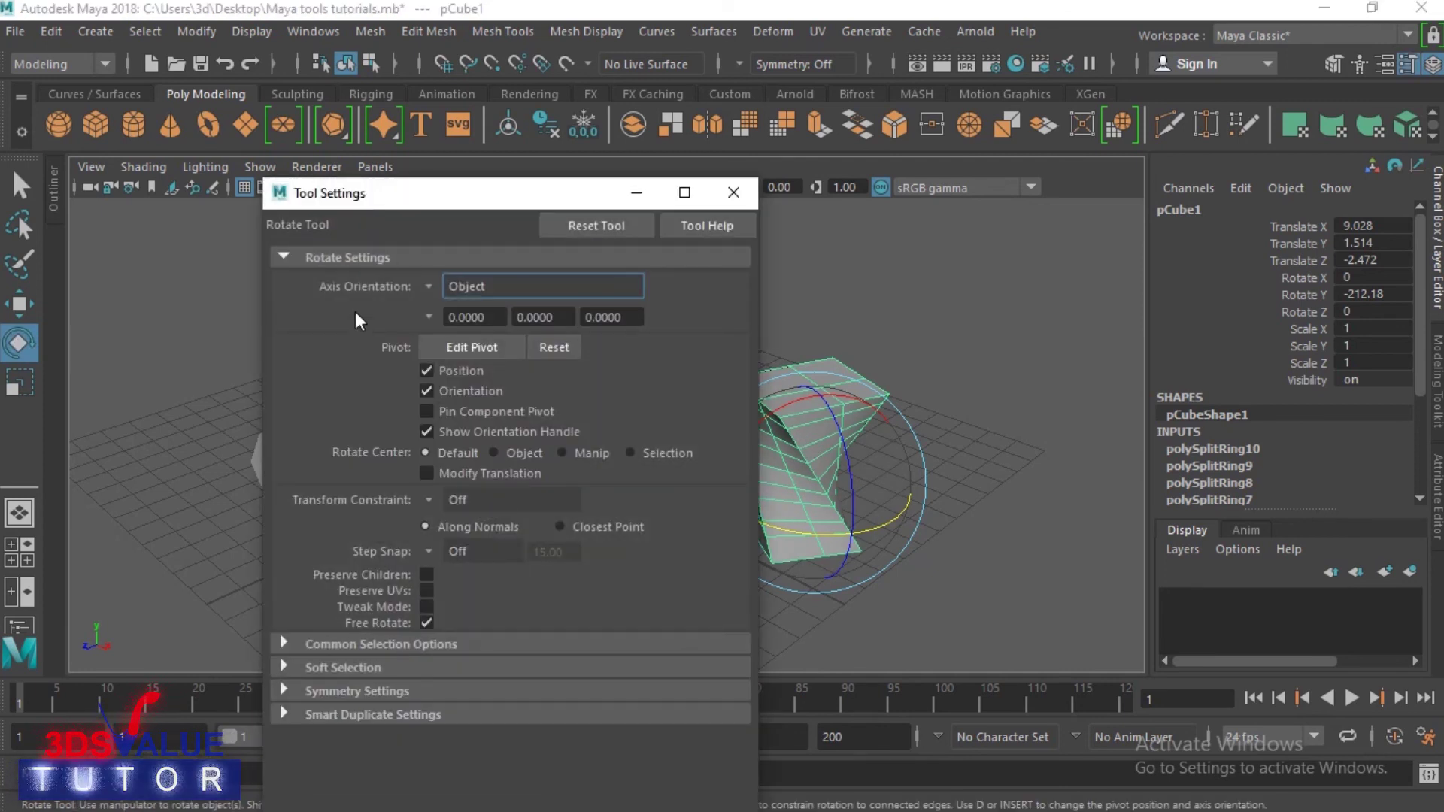
click(733, 193)
double_click(18, 384)
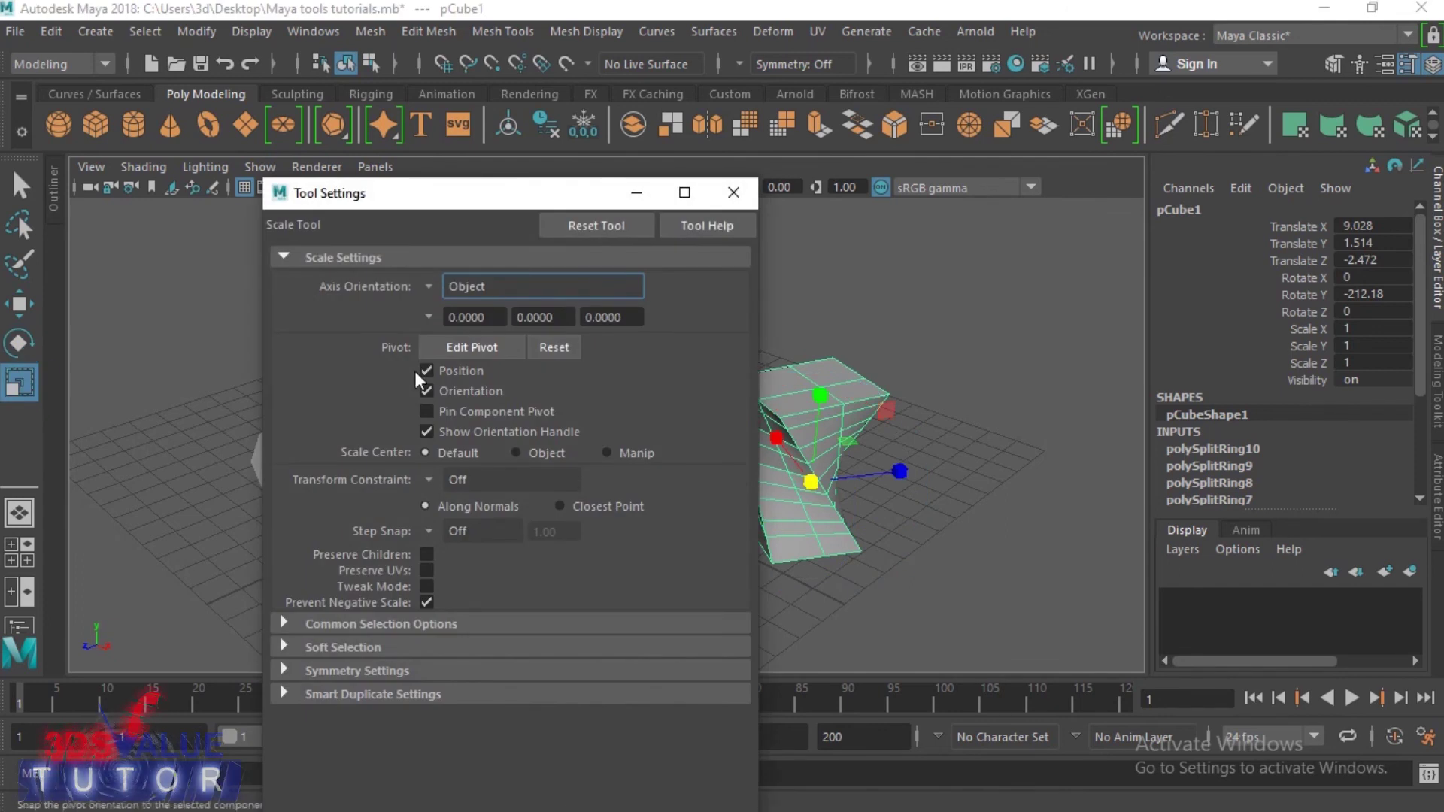
click(733, 193)
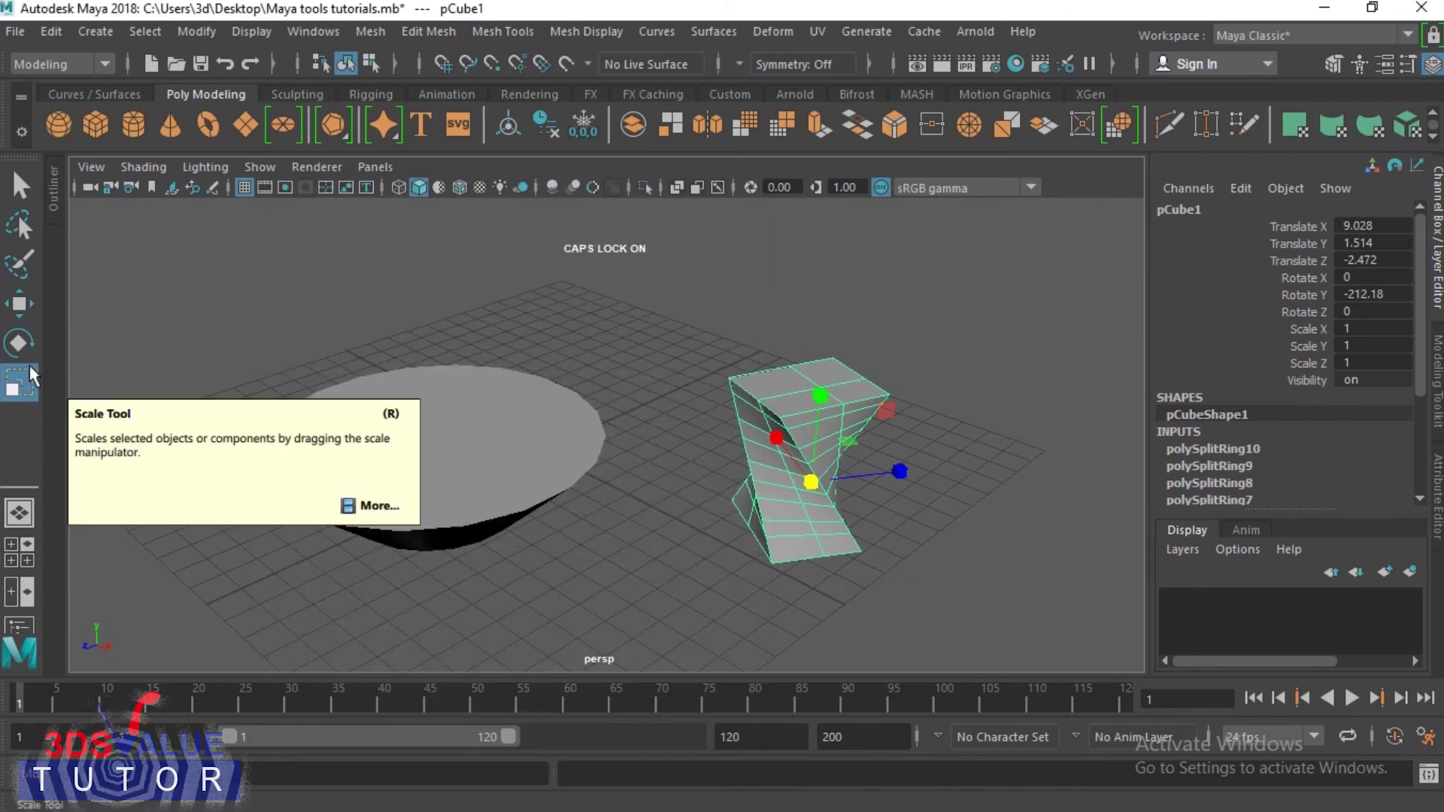
click(19, 342)
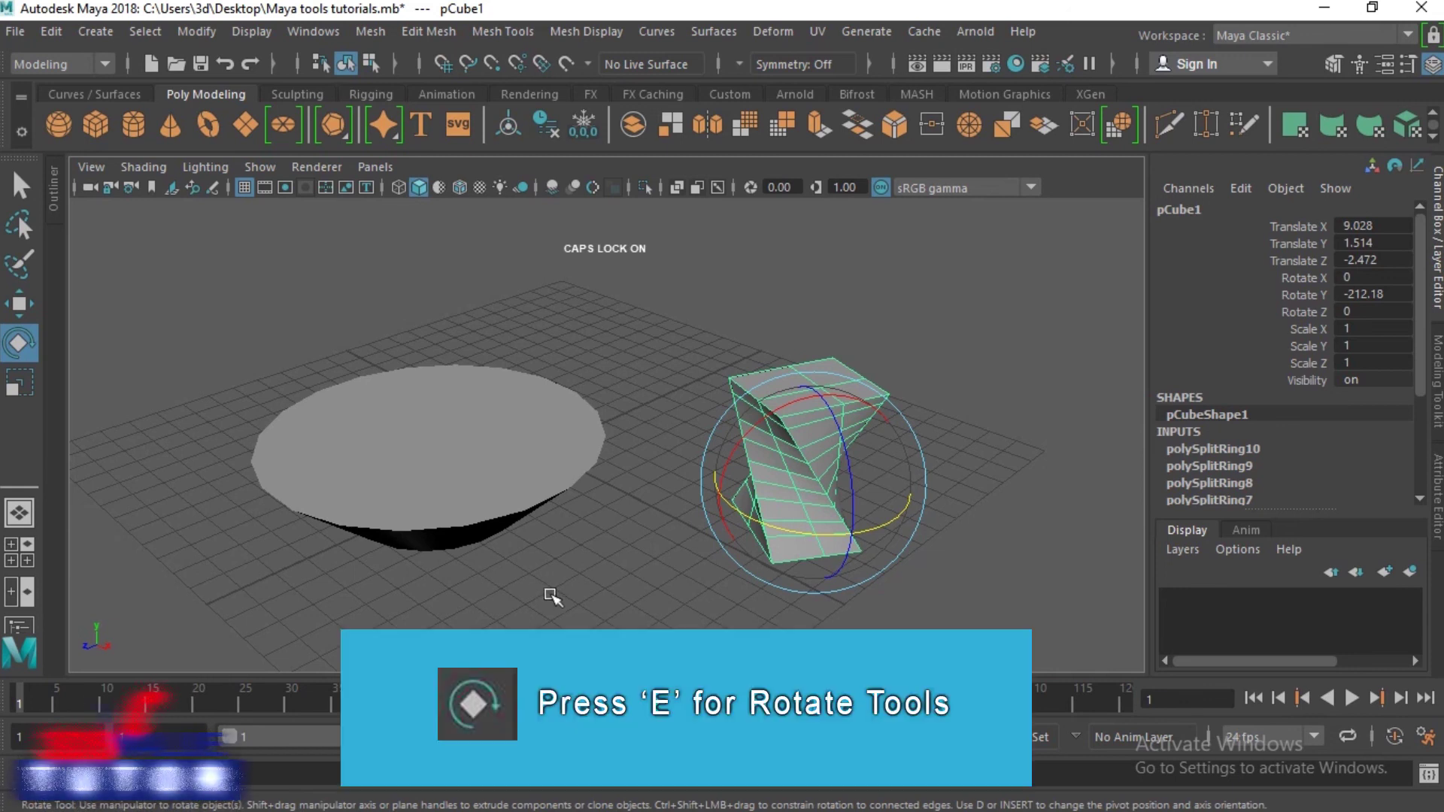
Deselect the cube, select the cylinder with the Rotate Tool, and undo the recent rotations of both objects.
click(551, 594)
key(Caps_Lock)
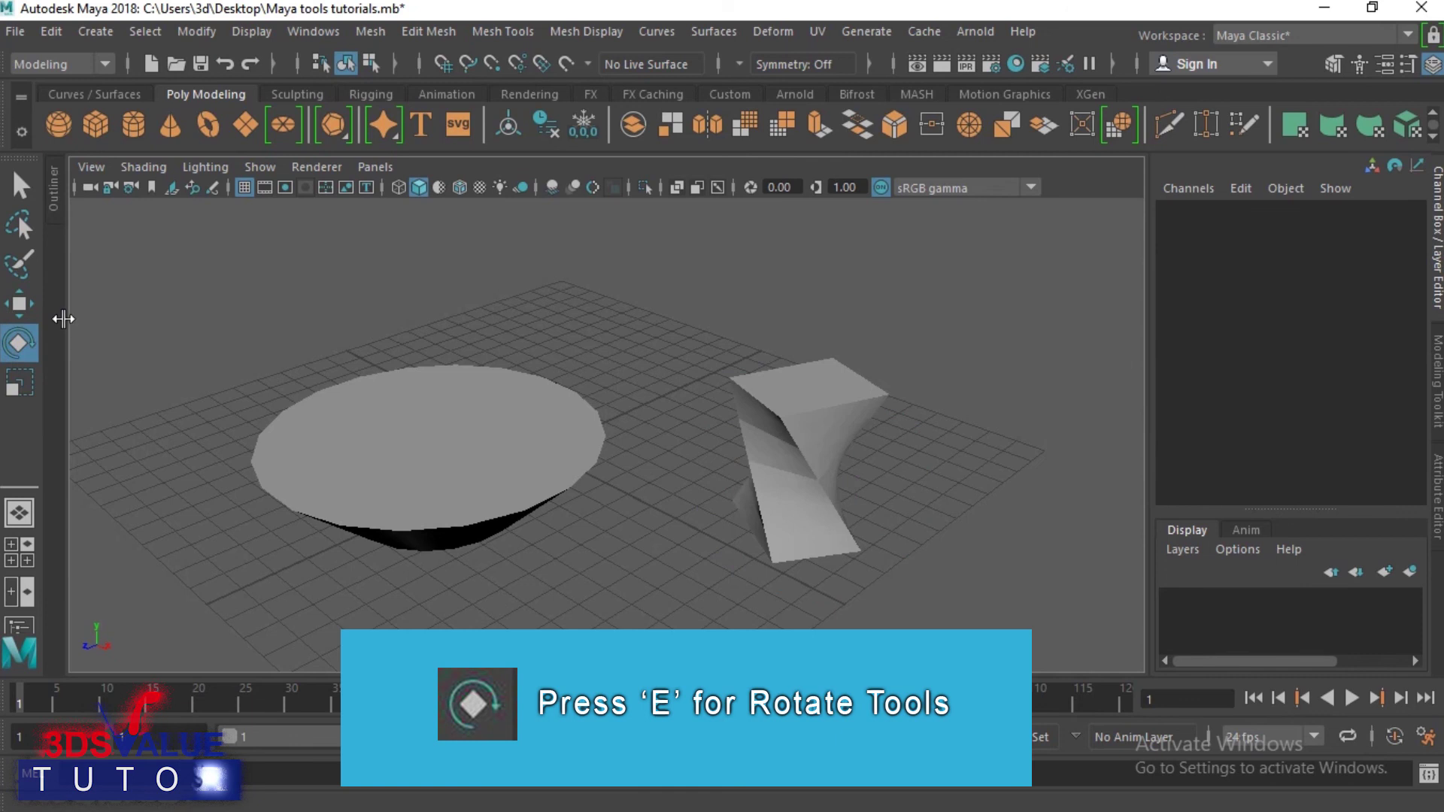
click(377, 469)
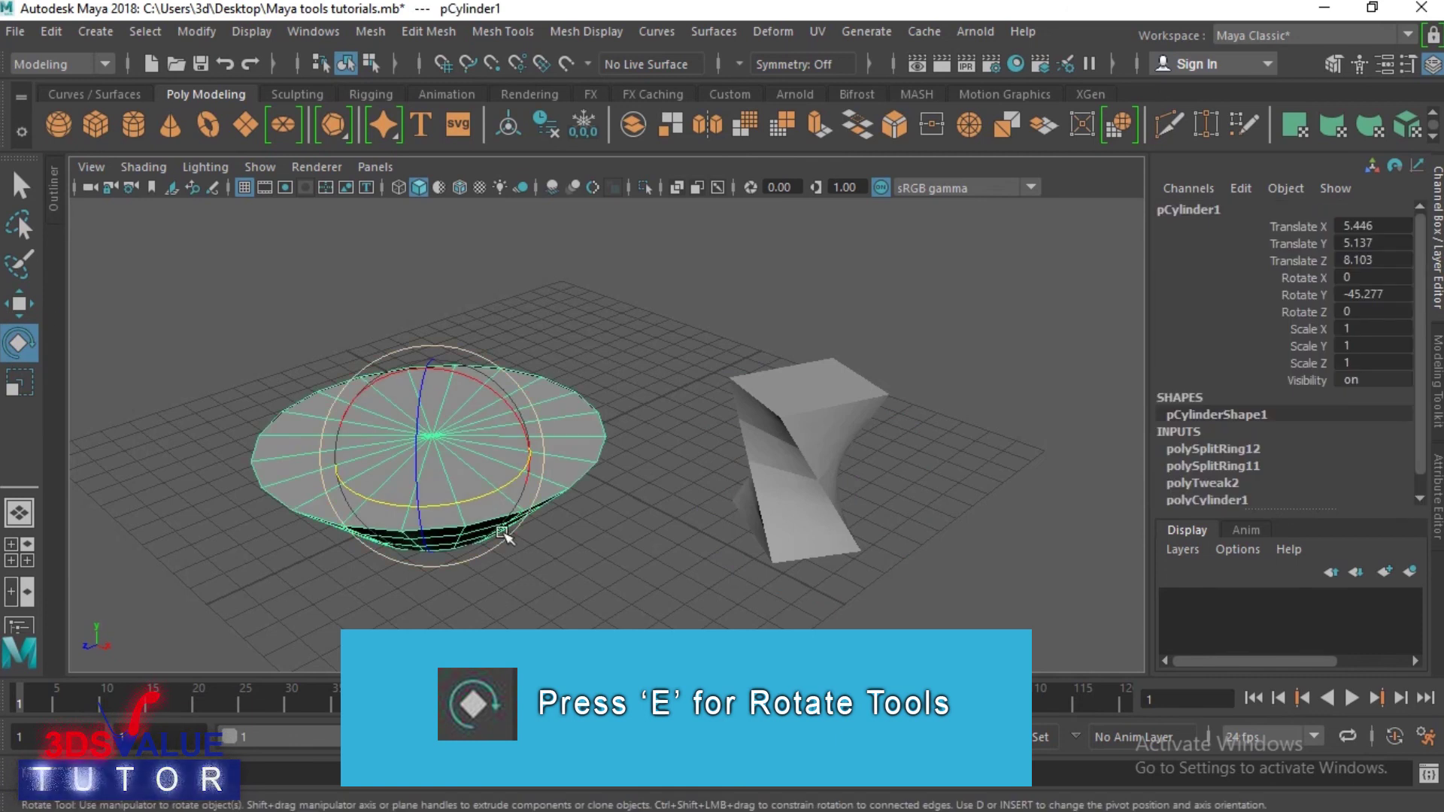
click(745, 502)
click(534, 499)
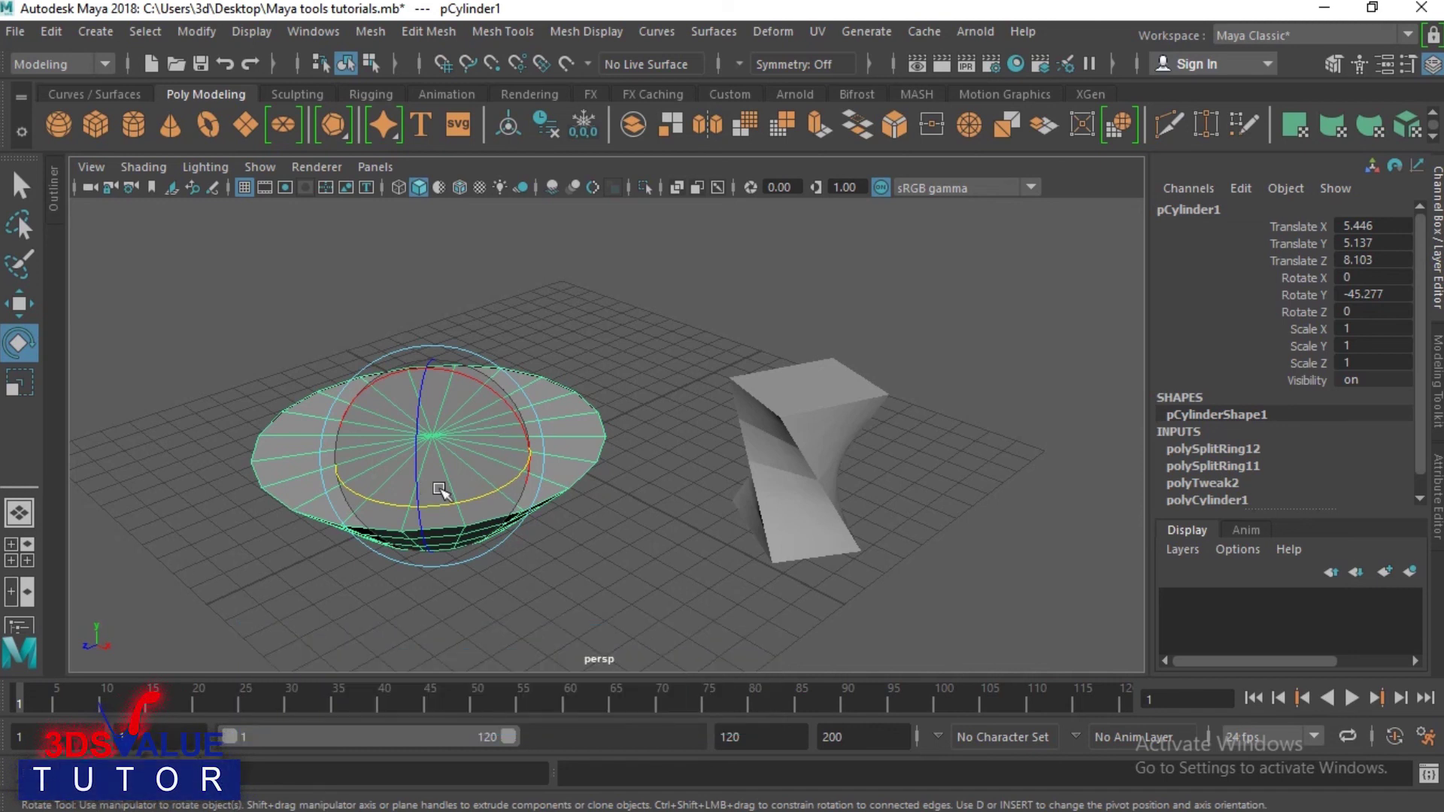
key(ctrl+z)
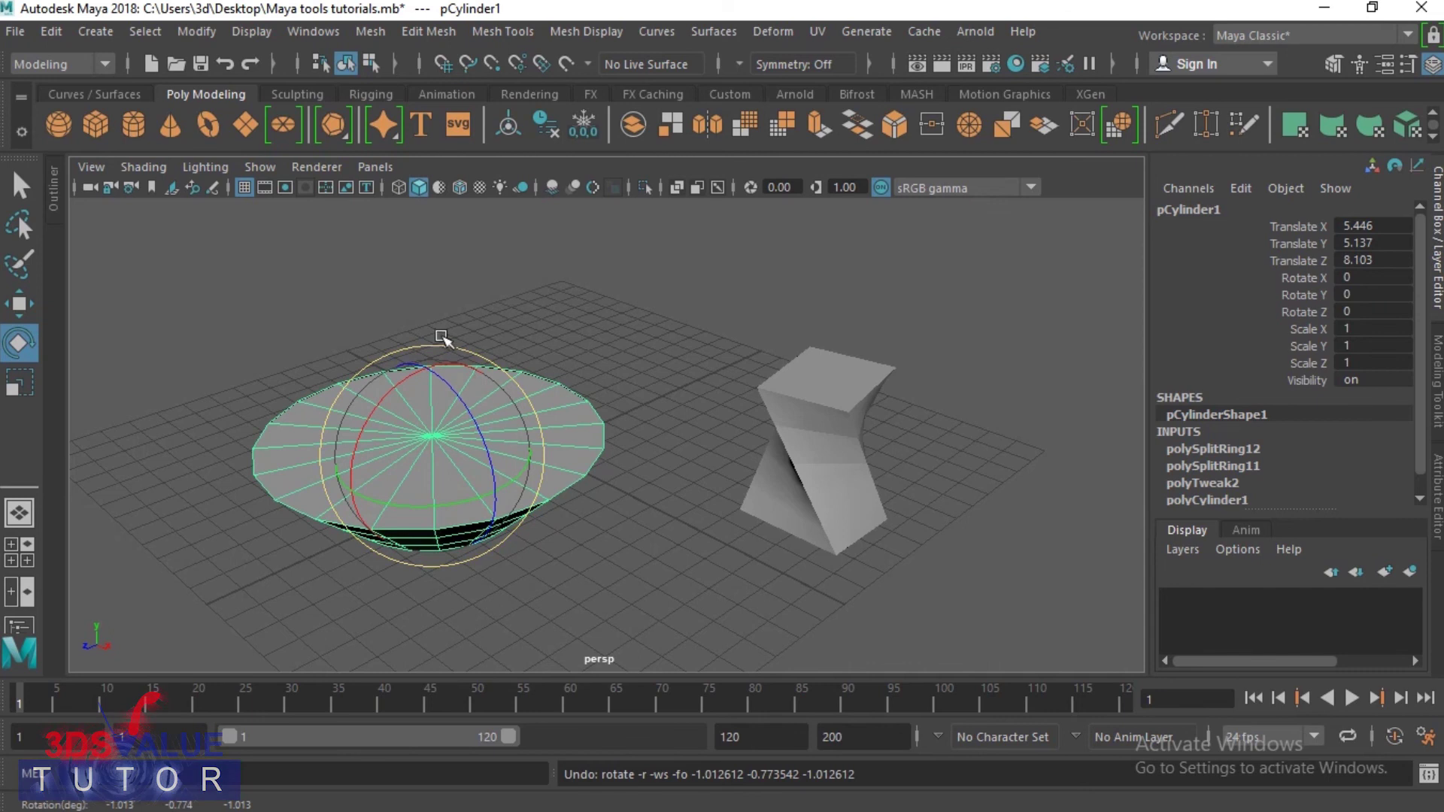
Show the four-view layout, rotate the cylinder about Z to about -8.385 degrees in the front view, and undo it.
key(space)
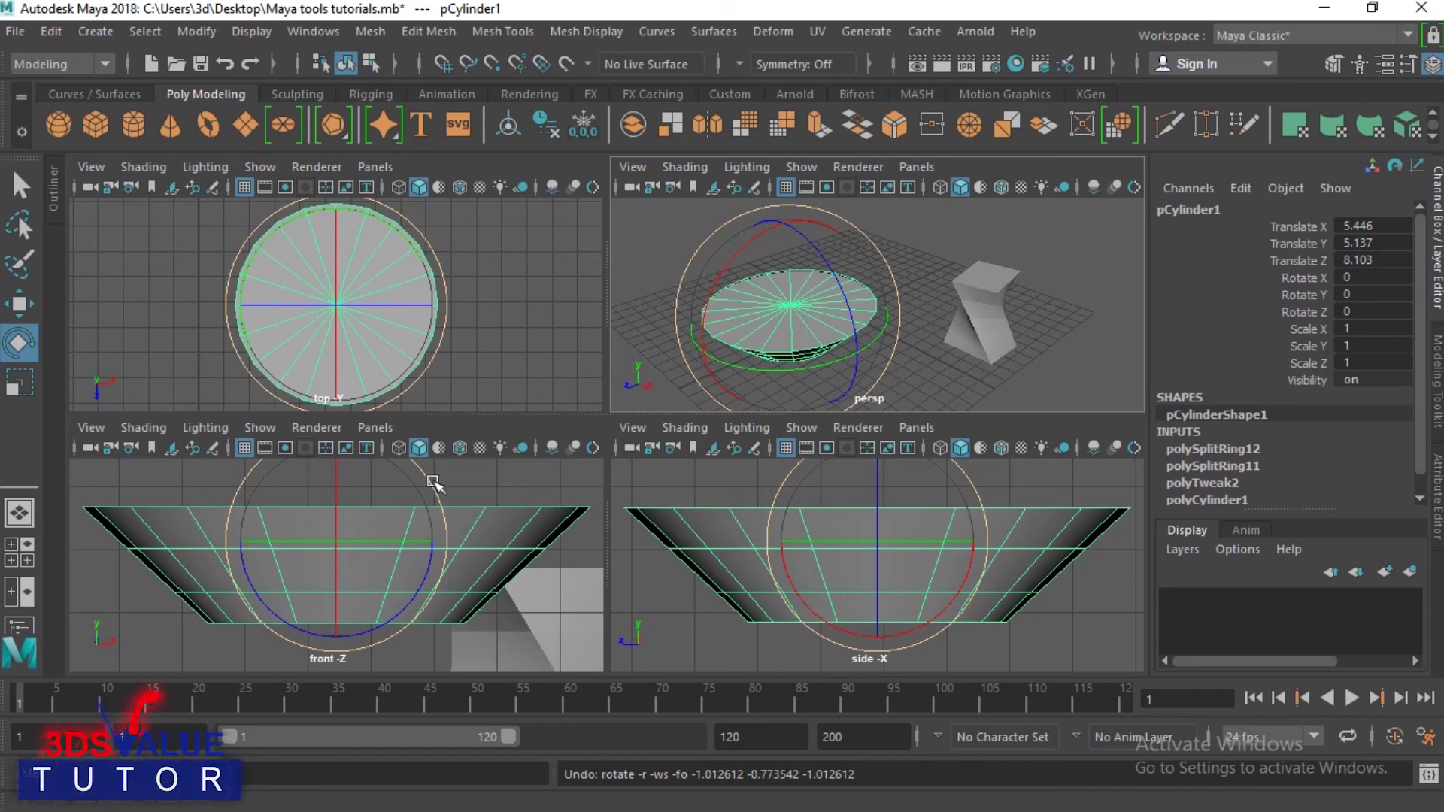
mouse_move(436, 483)
mouse_down()
mouse_move(422, 471)
mouse_move(435, 516)
mouse_move(432, 461)
mouse_move(451, 516)
mouse_move(442, 485)
mouse_move(440, 508)
mouse_up()
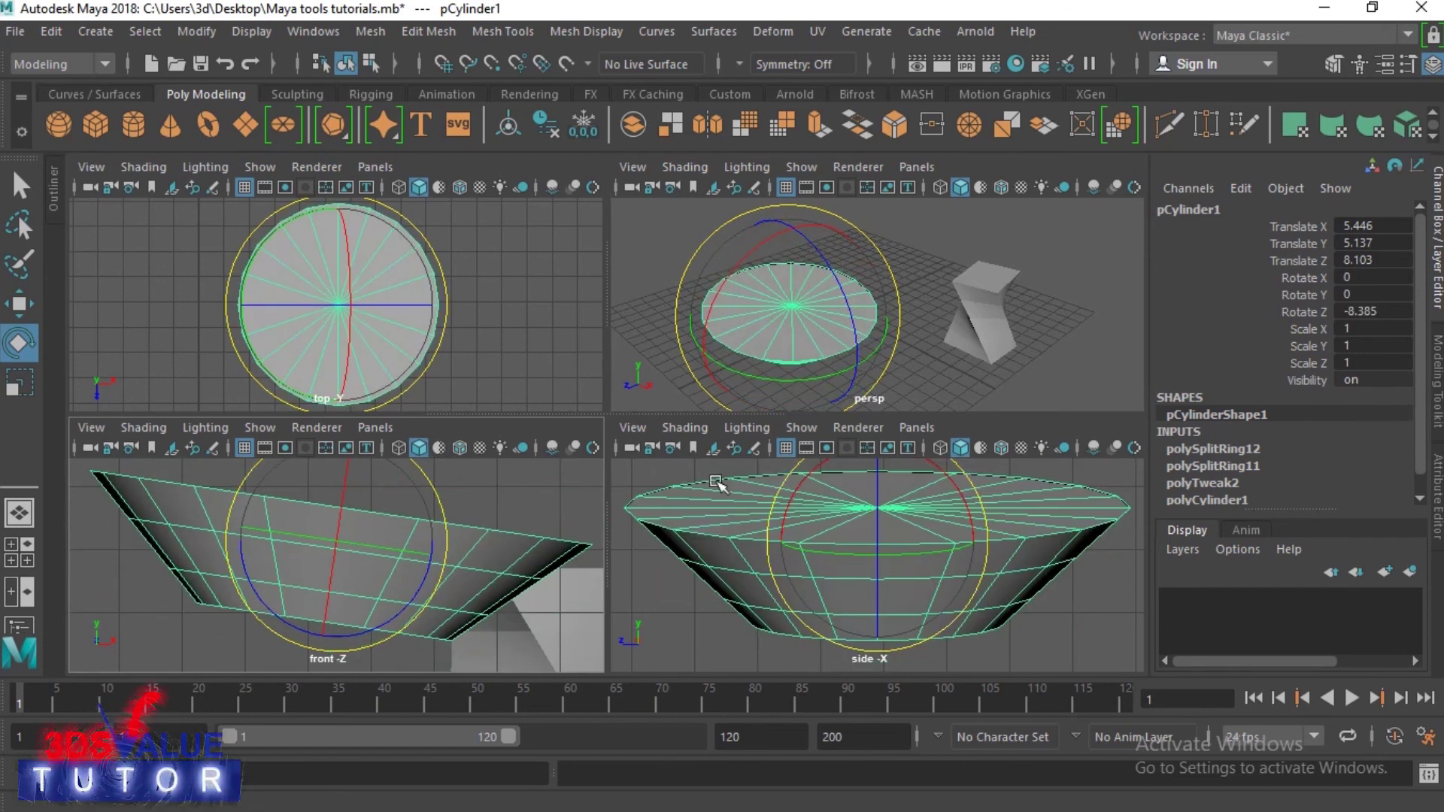
key(ctrl+z)
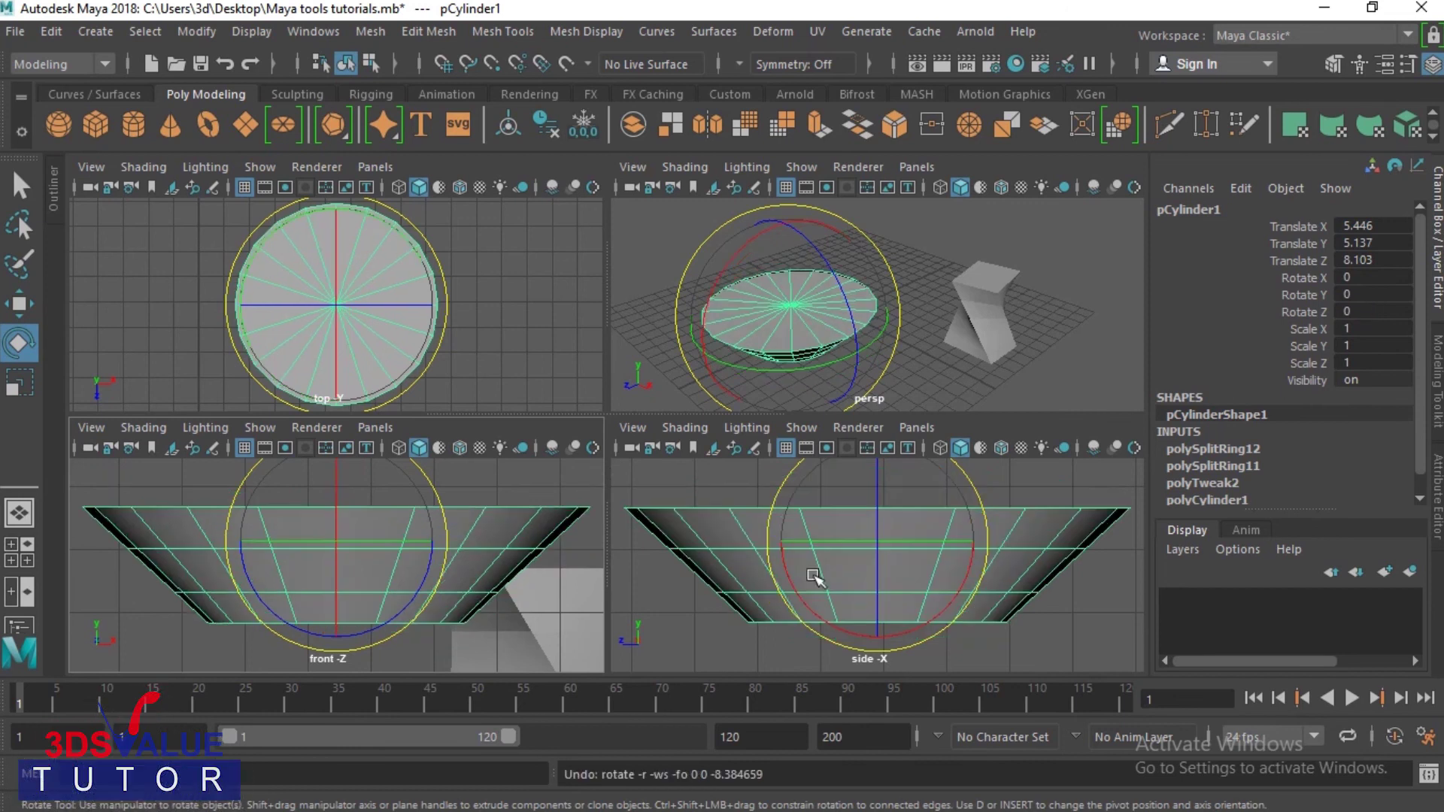
Rotate the cylinder about X to about -39.729 degrees in the side view, turn it back, and reset Rotate X to 0.
drag(982, 491, 977, 570)
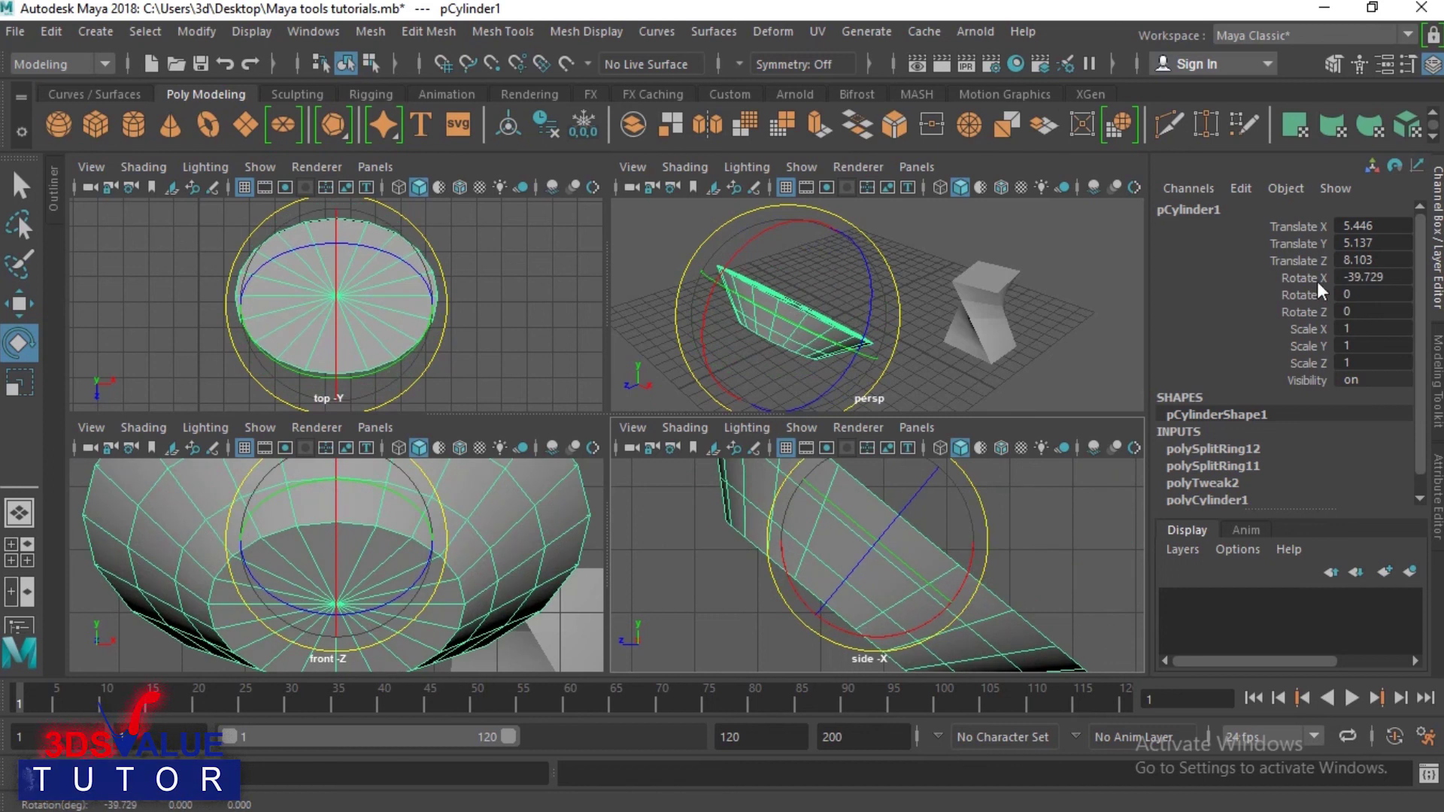
drag(985, 538, 989, 425)
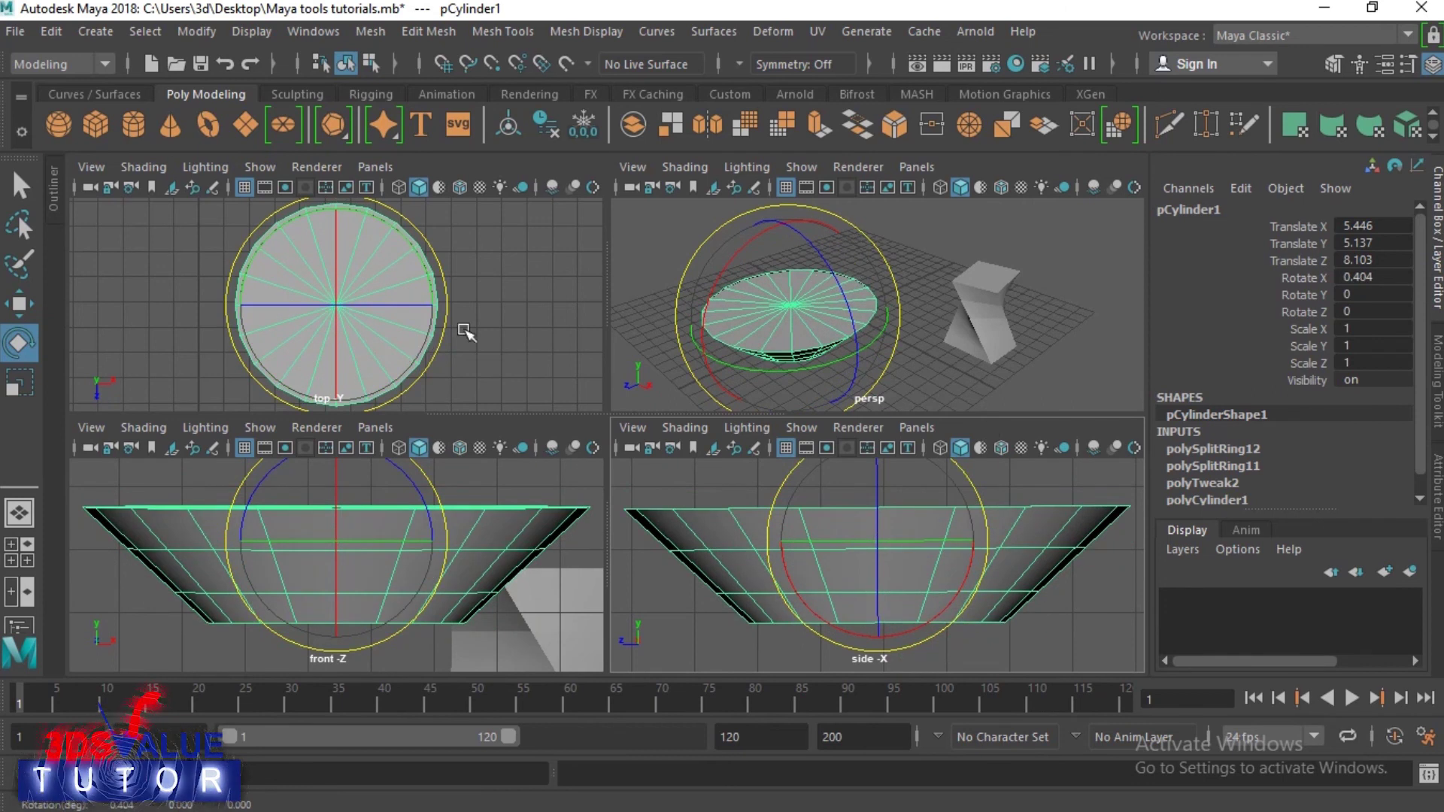
double_click(1405, 277)
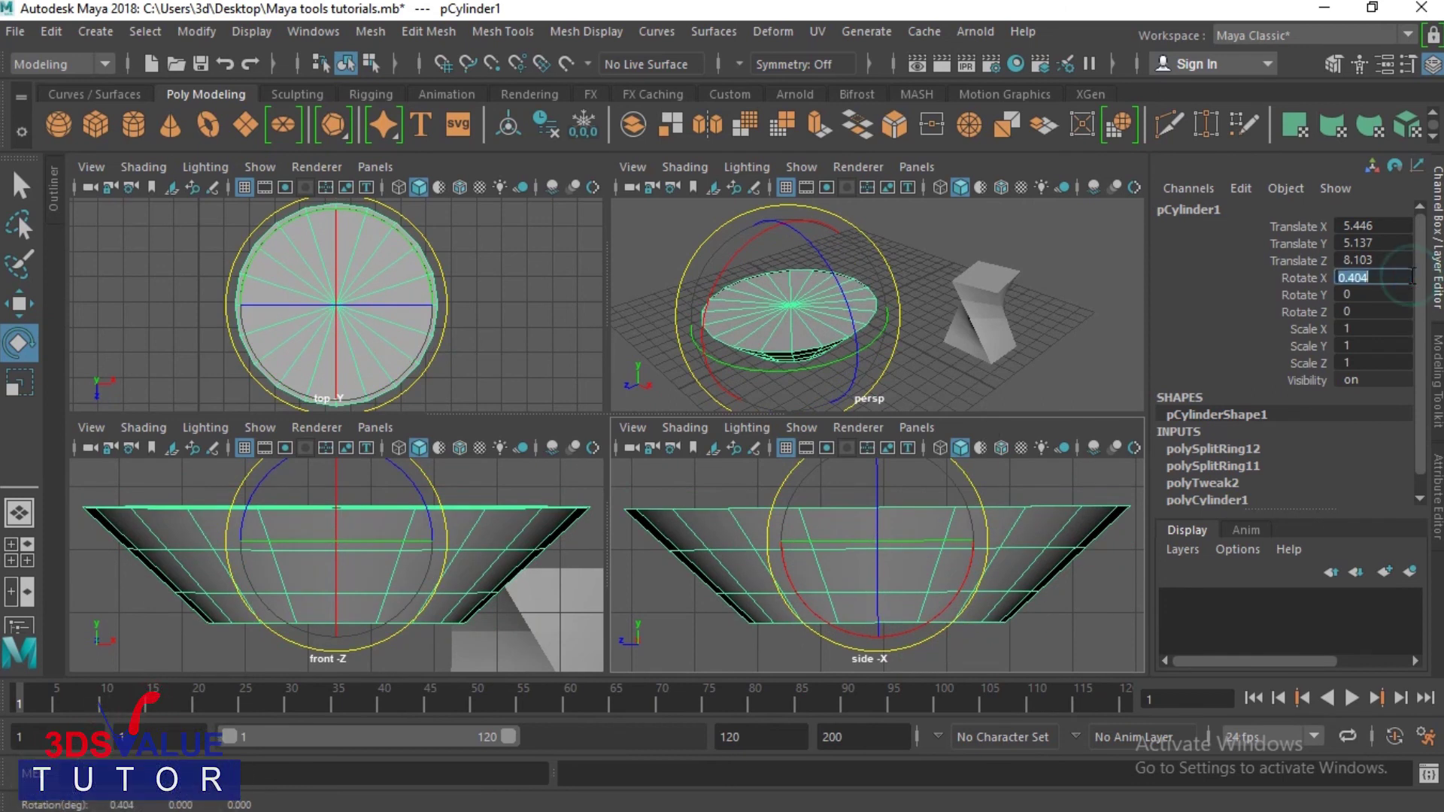
text(0)
key(Return)
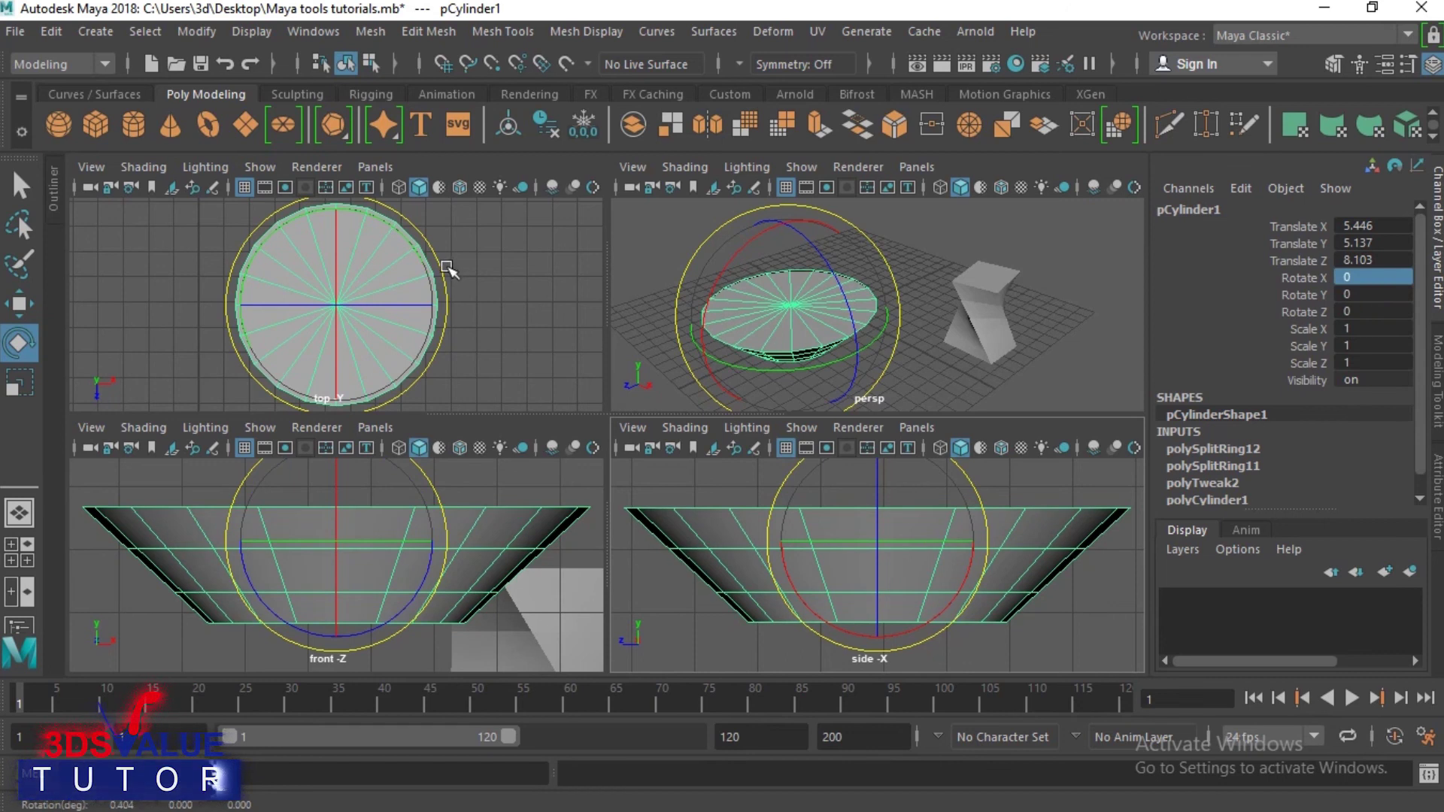
Rotate the cylinder about Y to about 3.15 degrees in the top view, and reset Rotate Y to 0.
drag(449, 269, 509, 242)
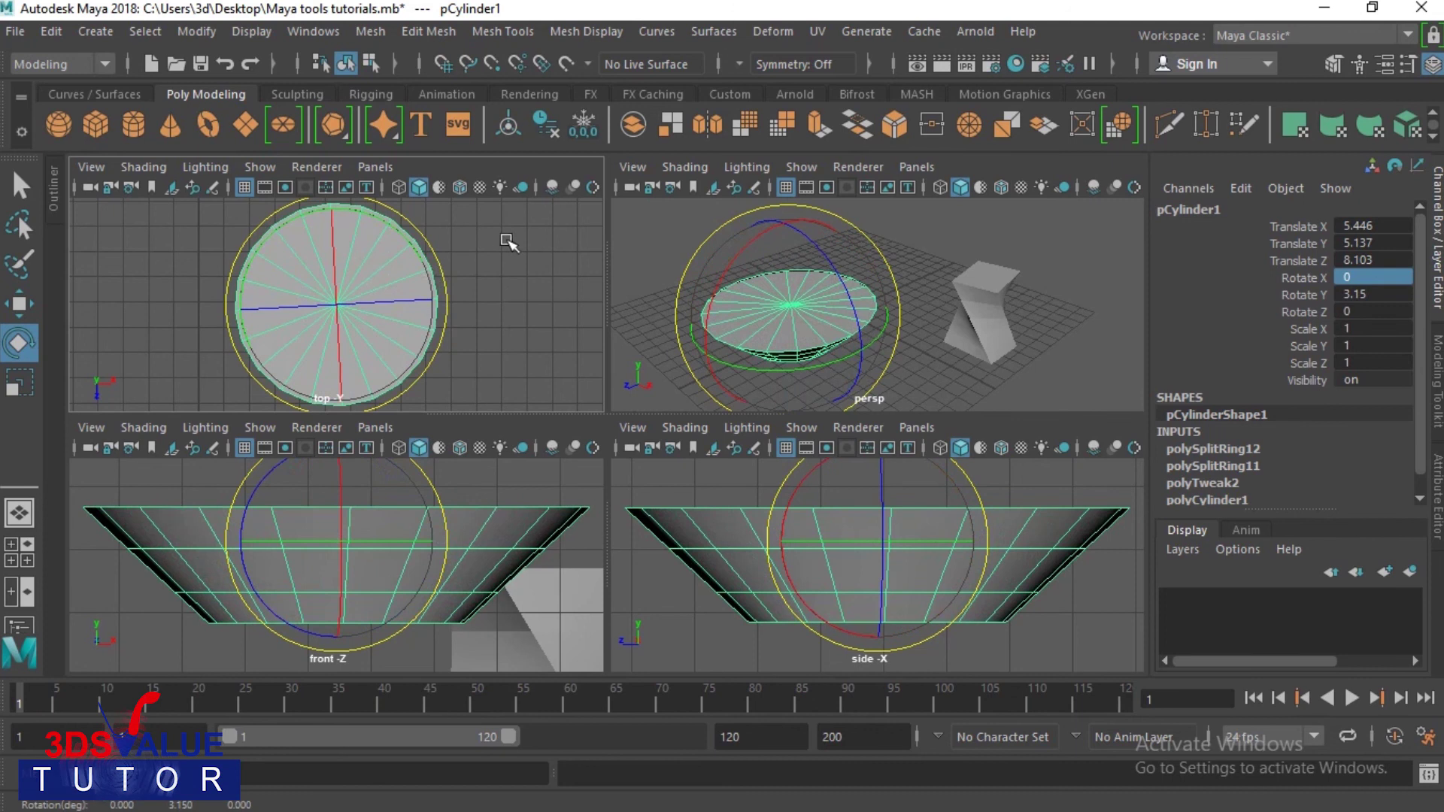
double_click(1377, 295)
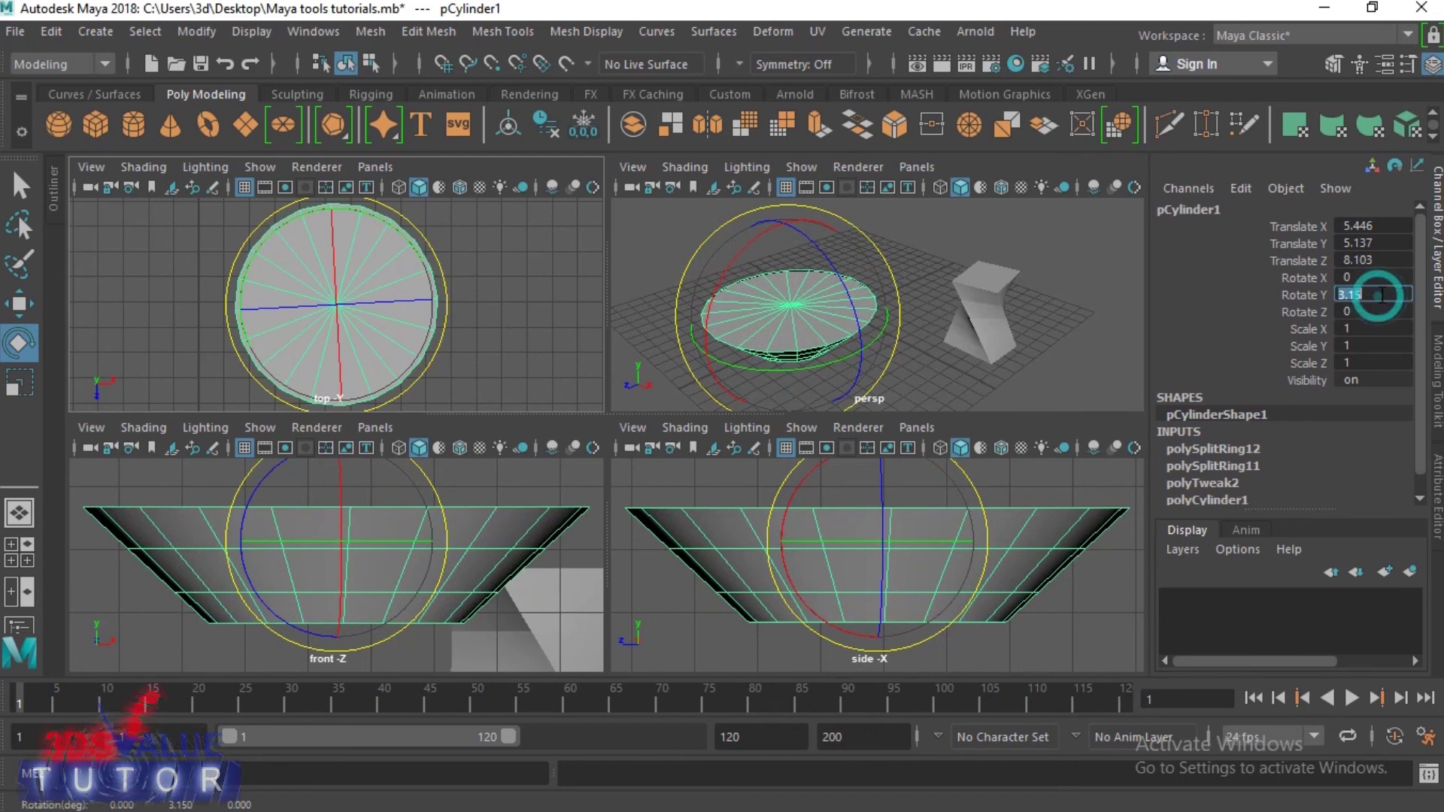
key(Return)
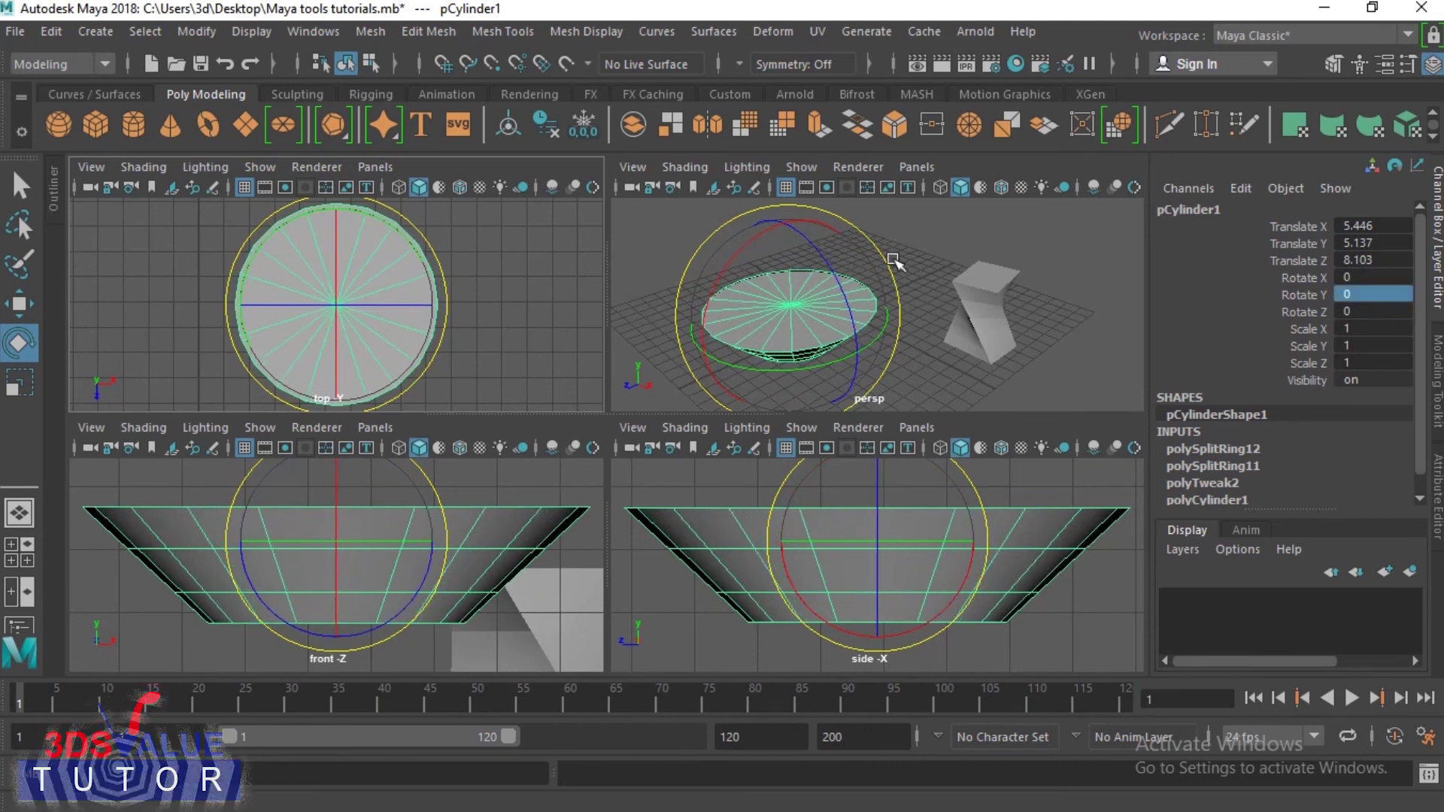
Rotate the cylinder freely to about X -8.422, Y -7.346, Z -8.422 degrees, and reset all three rotation channels to 0.
drag(889, 260, 917, 281)
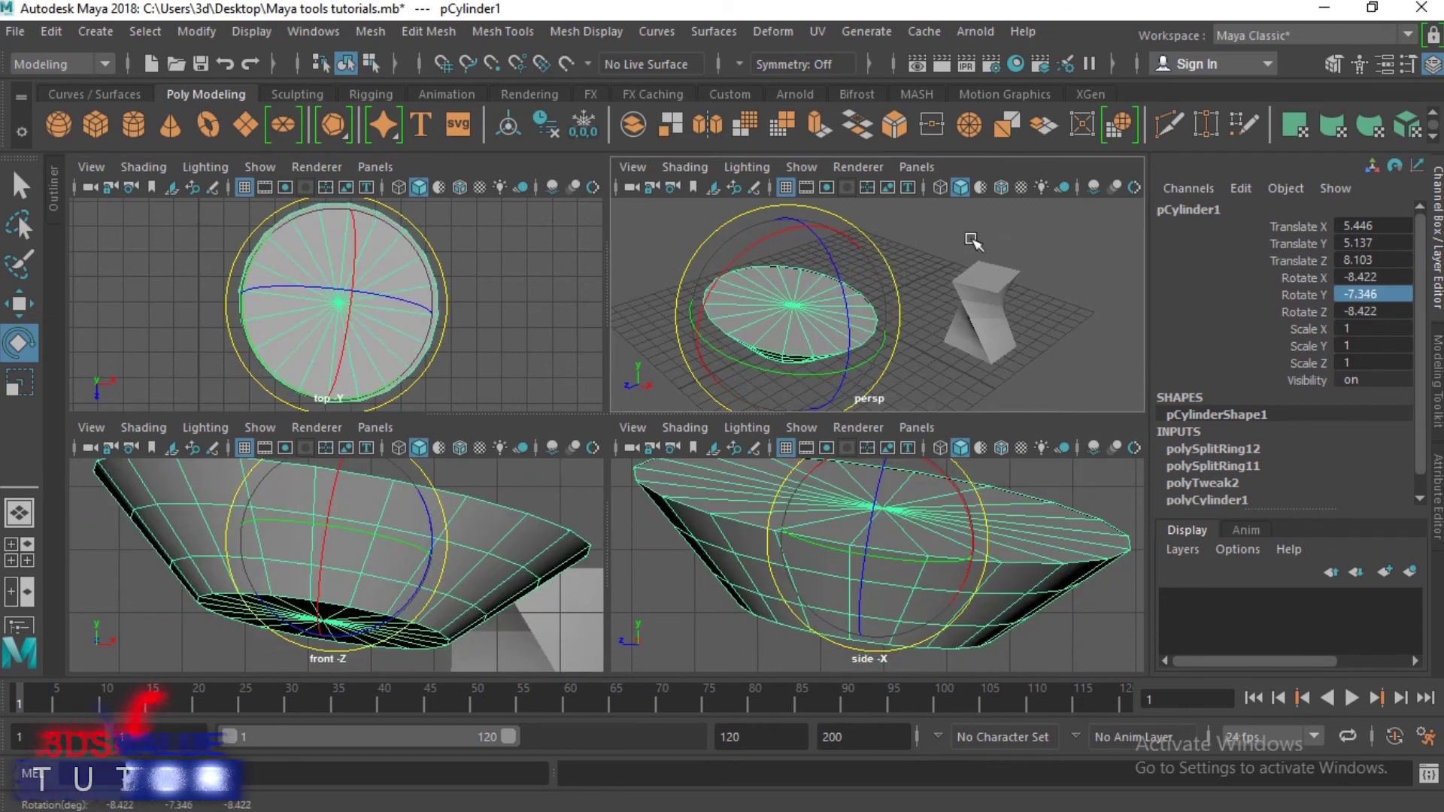
drag(1401, 277, 1402, 312)
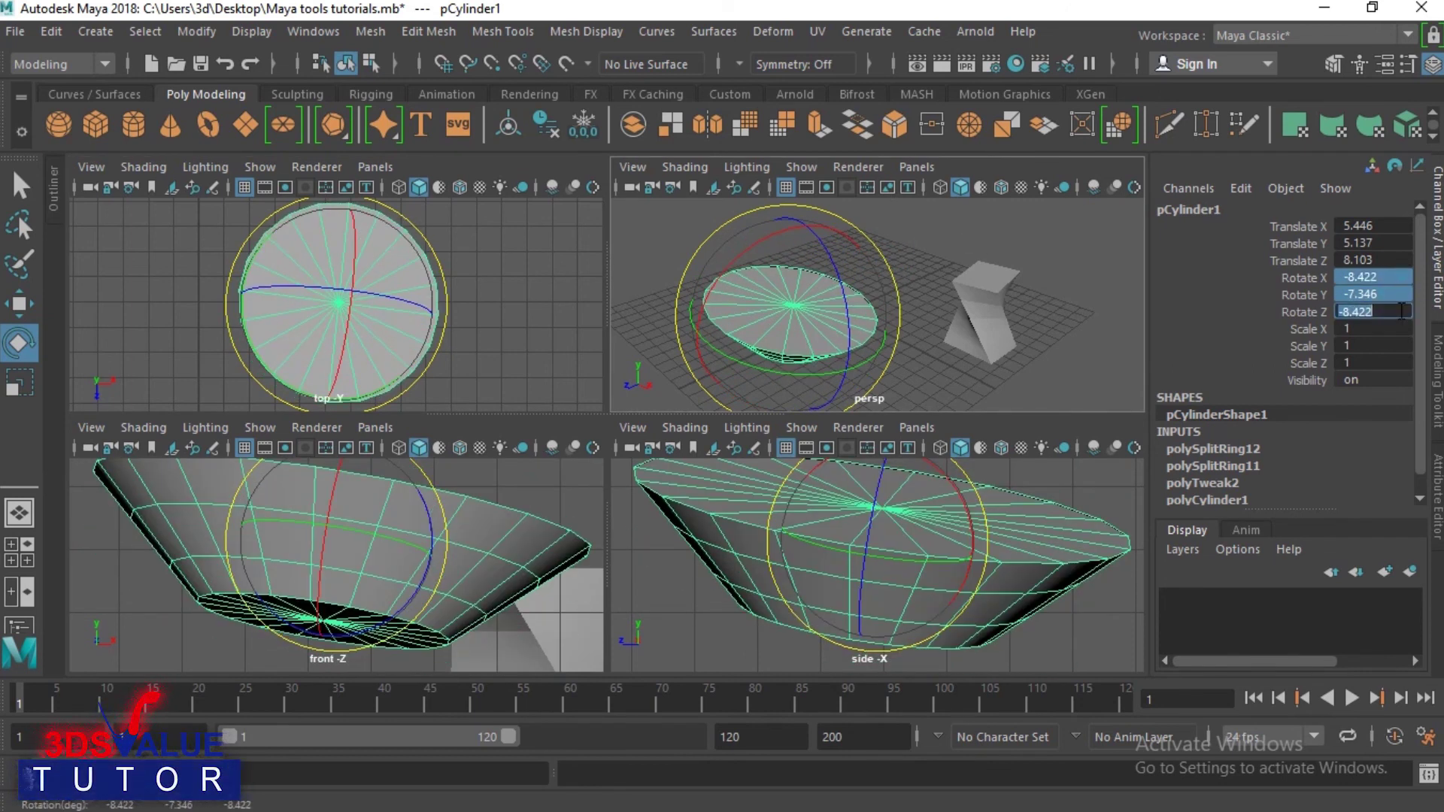
text(0)
key(Return)
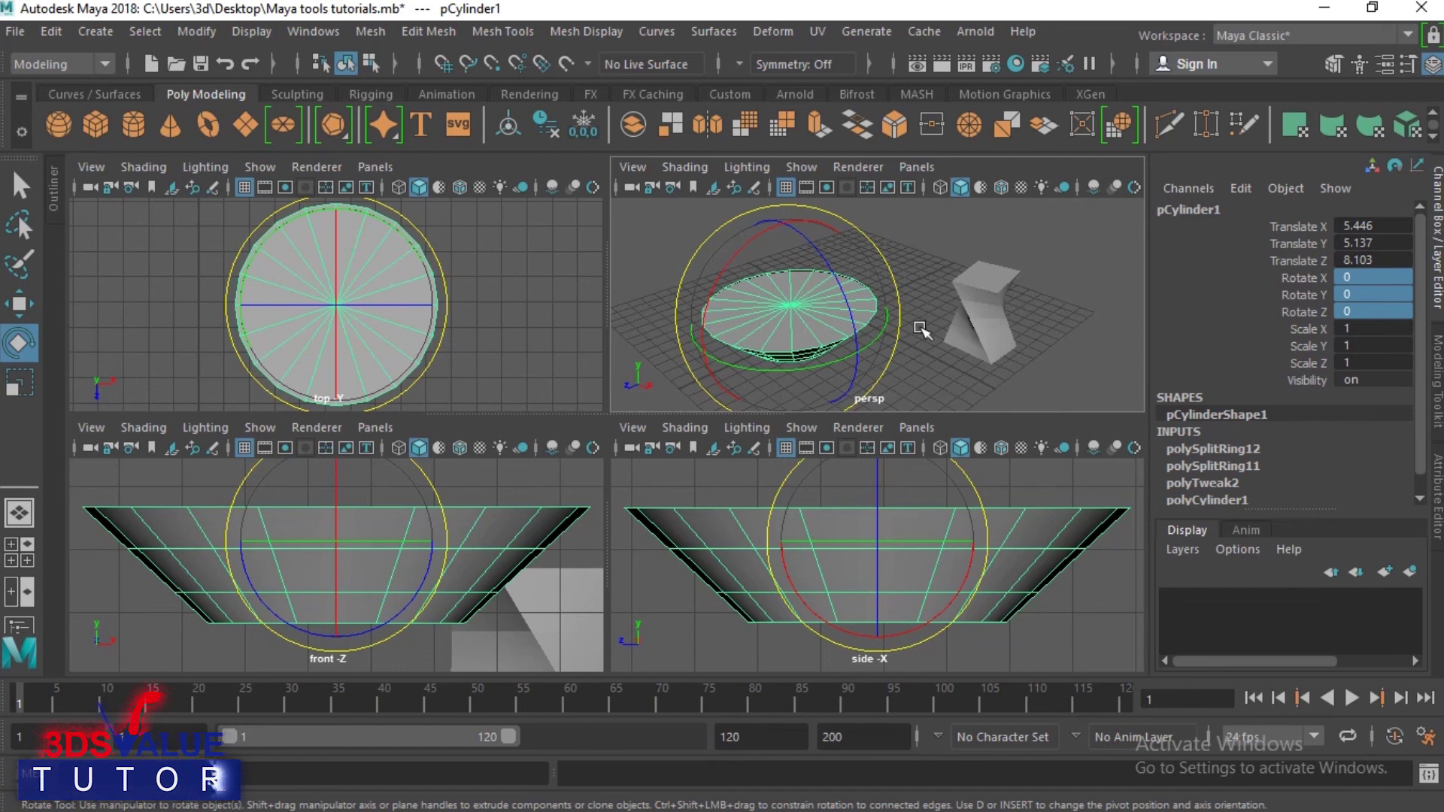
Frame the cylinder in the perspective view, rotate it about its Y axis, and undo the rotation.
key(space)
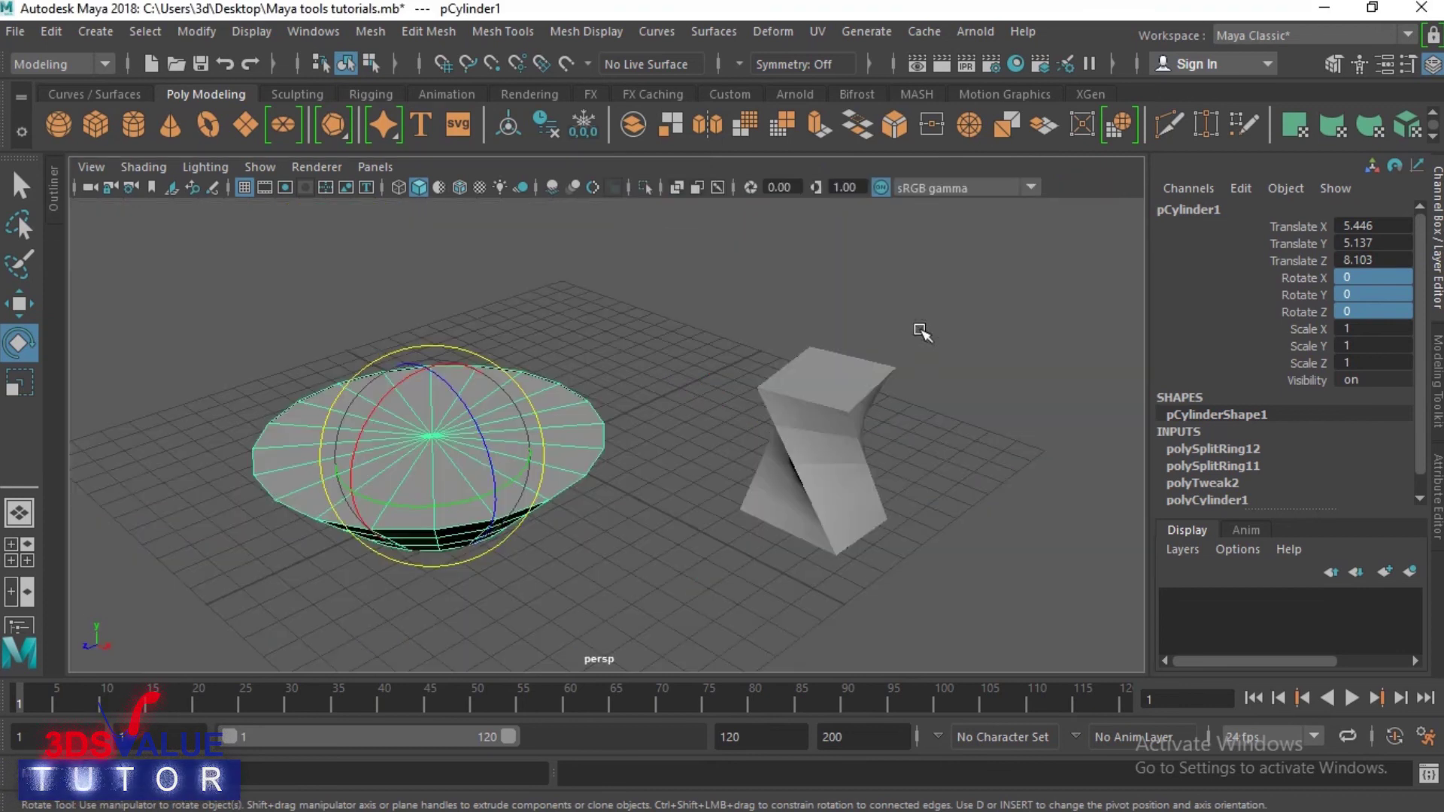
scroll(496, 503, up, 5)
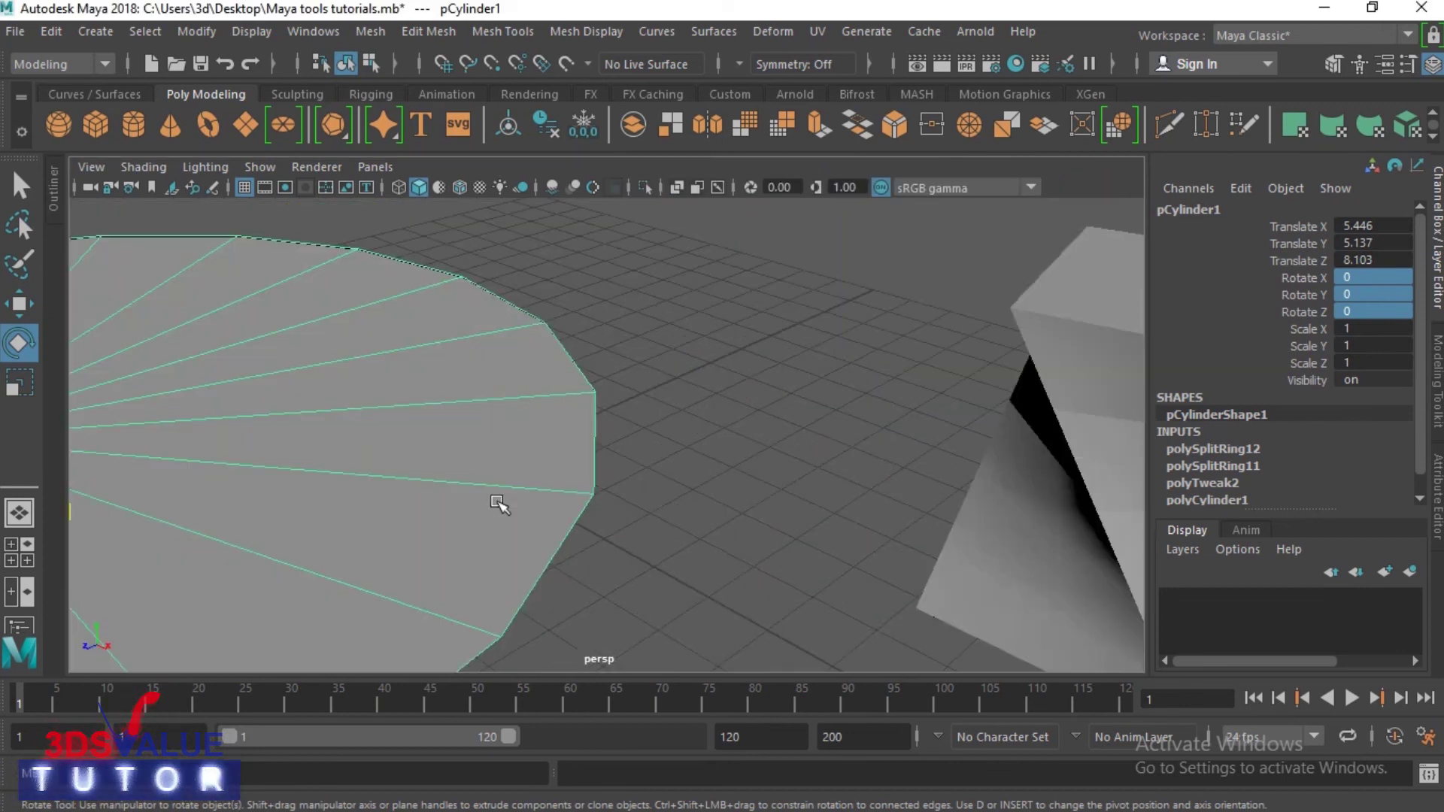
scroll(496, 502, down, 5)
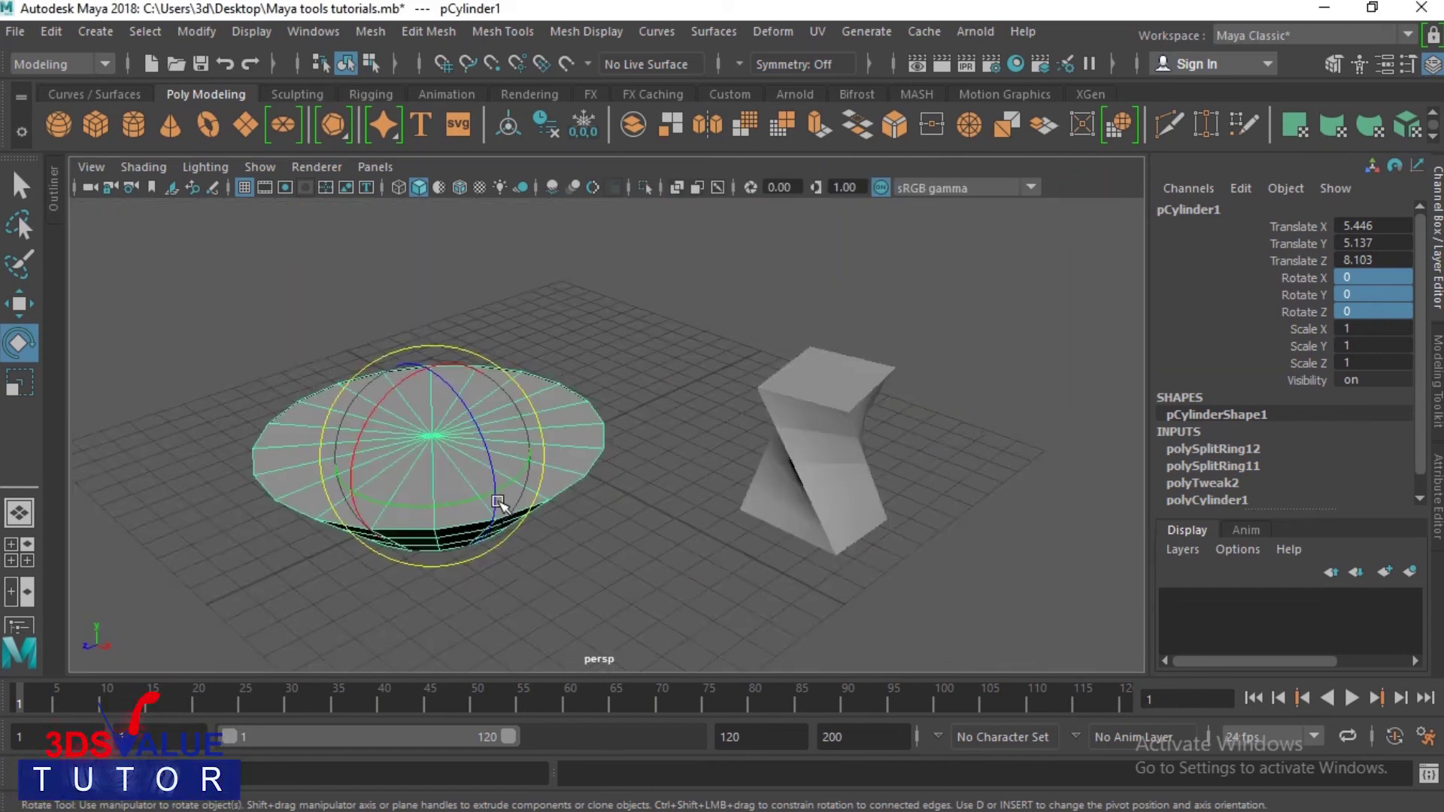
alt+middle_drag(496, 502, 706, 502)
scroll(707, 502, up, 3)
scroll(707, 501, down, 4)
key(f)
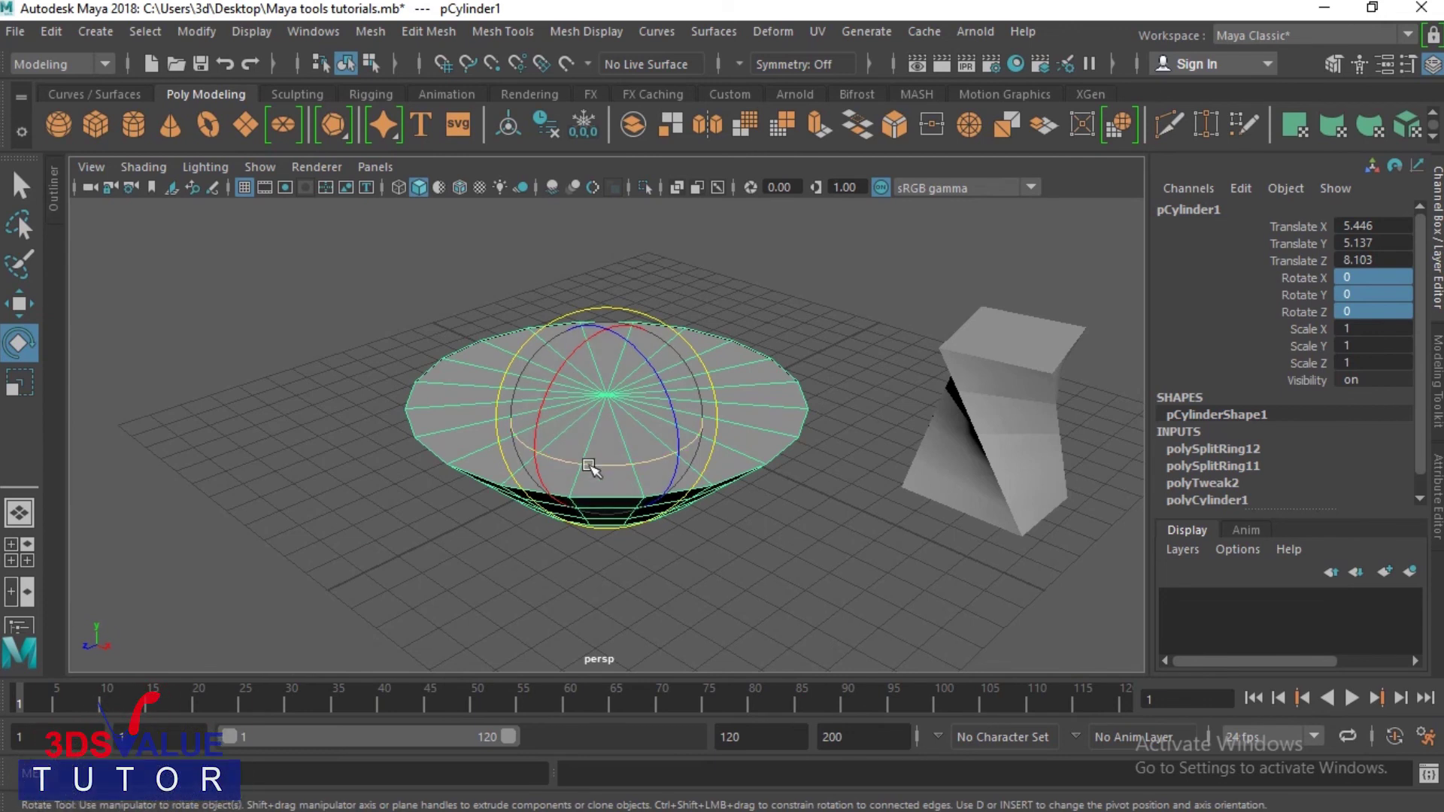
drag(589, 466, 586, 348)
key(ctrl+z)
key(ctrl+z)
Rotate the cylinder slightly about its Z axis in the perspective view, and reset Rotate Z to 0.
mouse_move(659, 392)
mouse_down()
mouse_move(659, 366)
mouse_move(679, 409)
mouse_move(667, 393)
mouse_up()
double_click(1377, 313)
text(0)
key(Return)
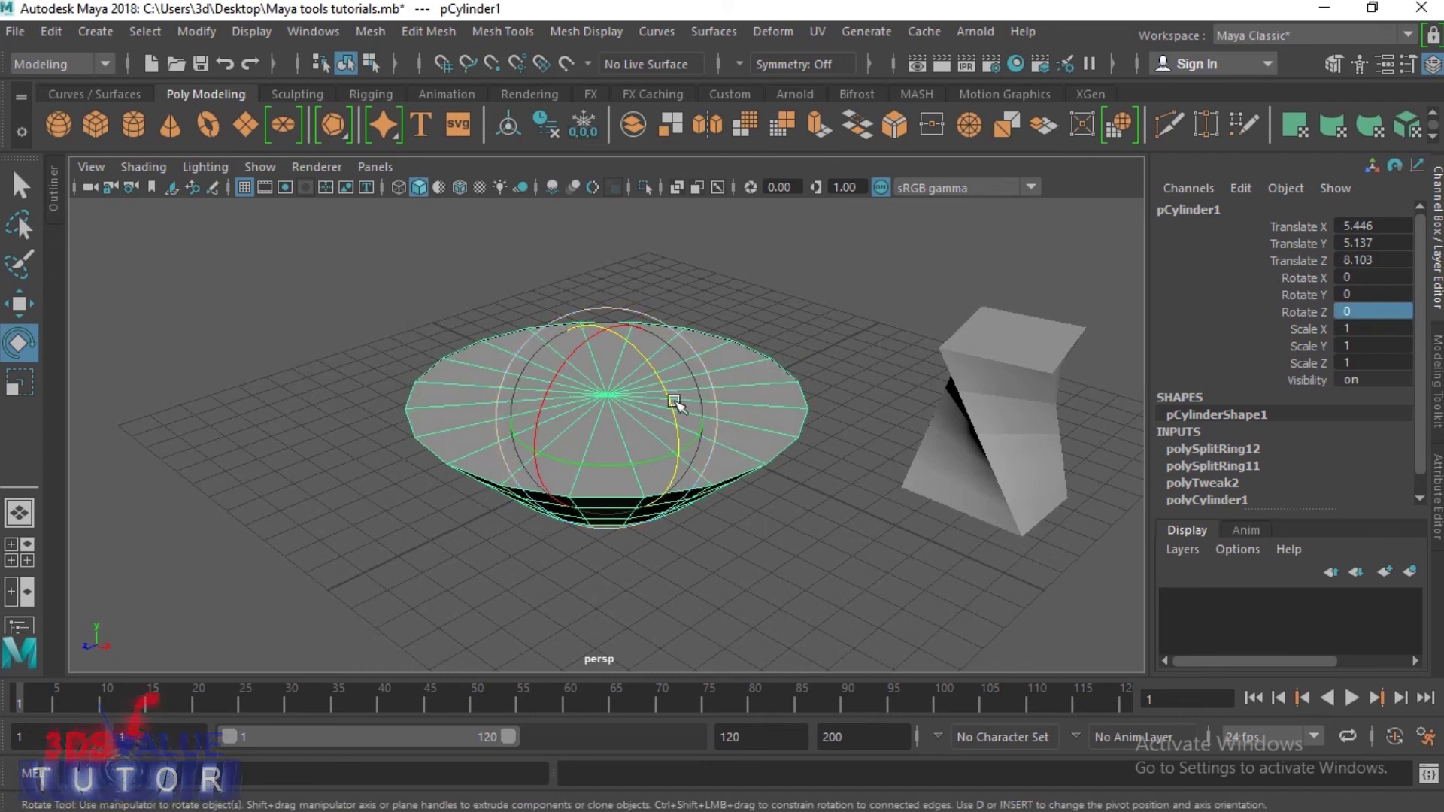
Rotate the cylinder about its Y axis to about 31.109 degrees, and reset Rotate Y to 0.
drag(613, 466, 662, 457)
double_click(1376, 294)
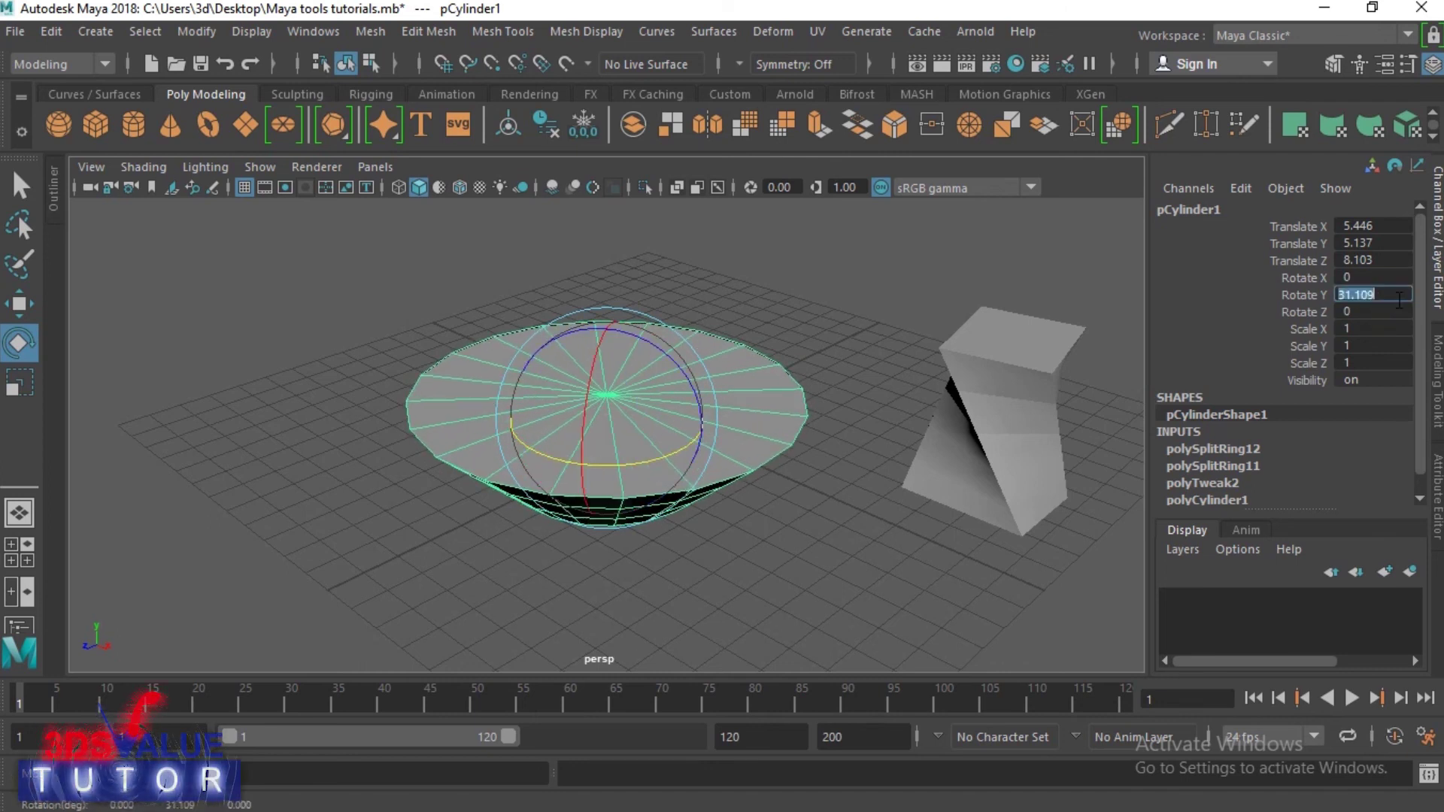
text(0)
key(Return)
Try rotating the cylinder about X by about -15.4 degrees in the side view and about Z by about 0.75 degrees in the front view.
key(space)
key(space)
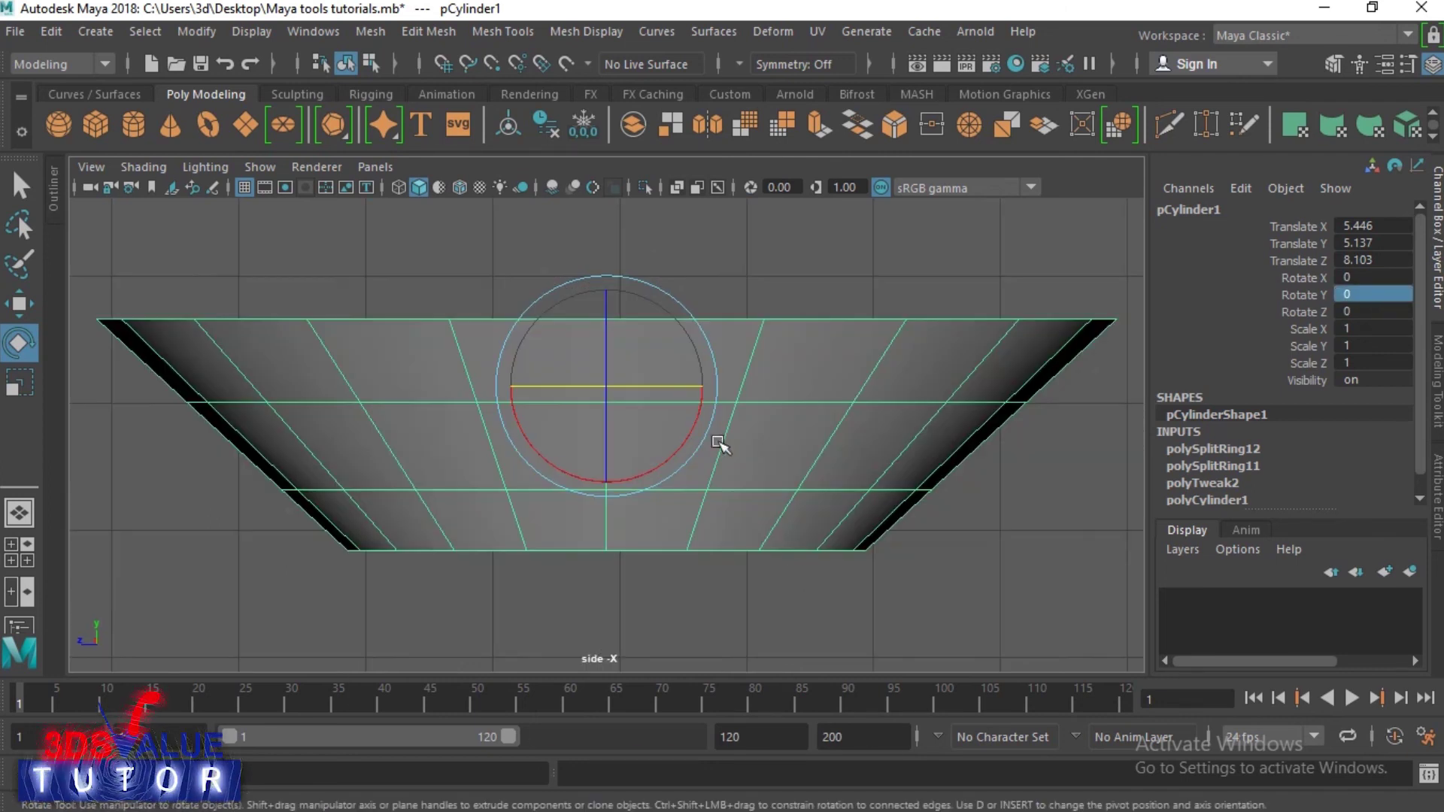
drag(696, 410, 722, 475)
key(ctrl+z)
key(space)
key(space)
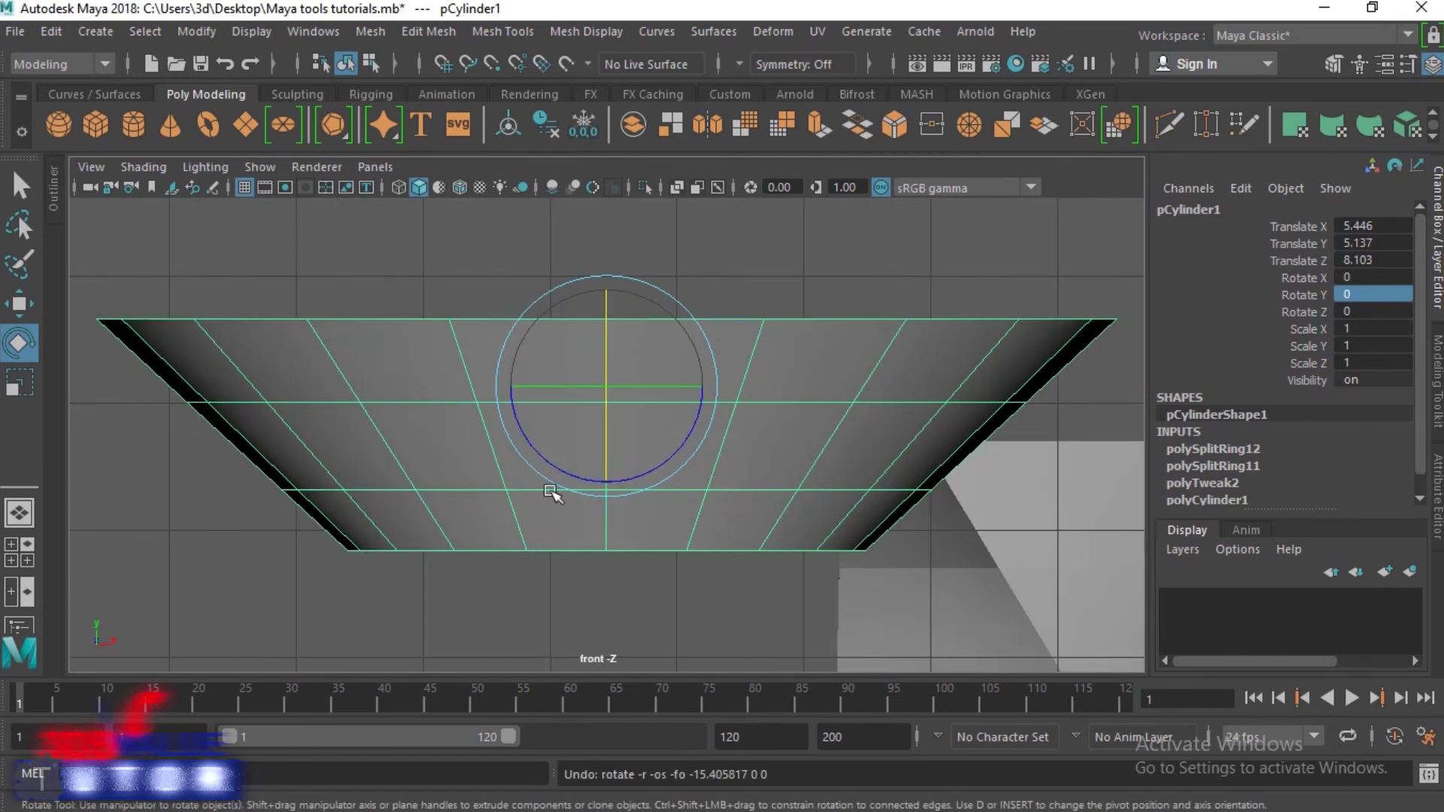
mouse_move(518, 424)
mouse_down()
mouse_move(612, 509)
mouse_move(547, 423)
mouse_up()
Rotate the cylinder about Y by about 301.377 degrees in the top view, and undo the rotation.
key(space)
key(space)
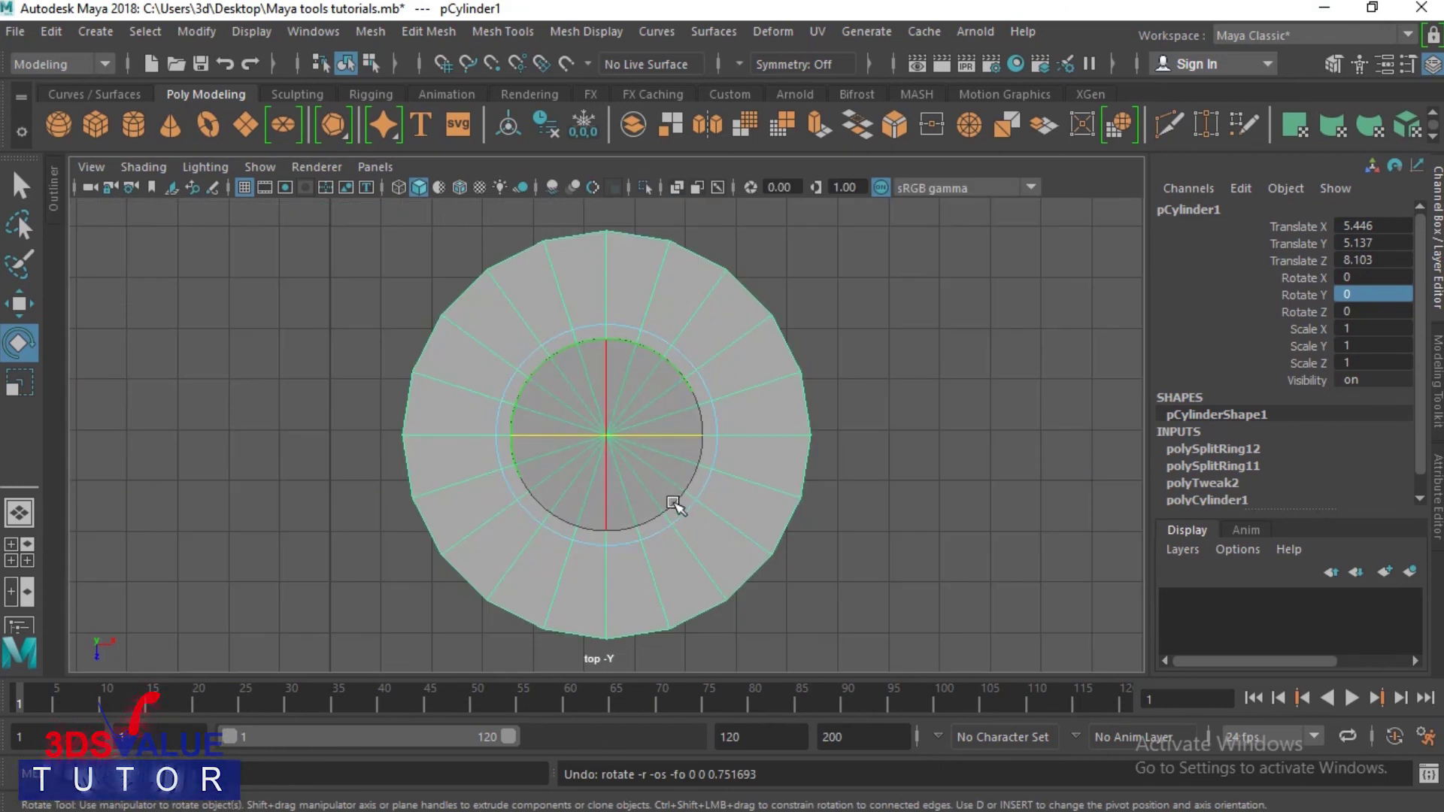
drag(644, 348, 805, 406)
key(ctrl+z)
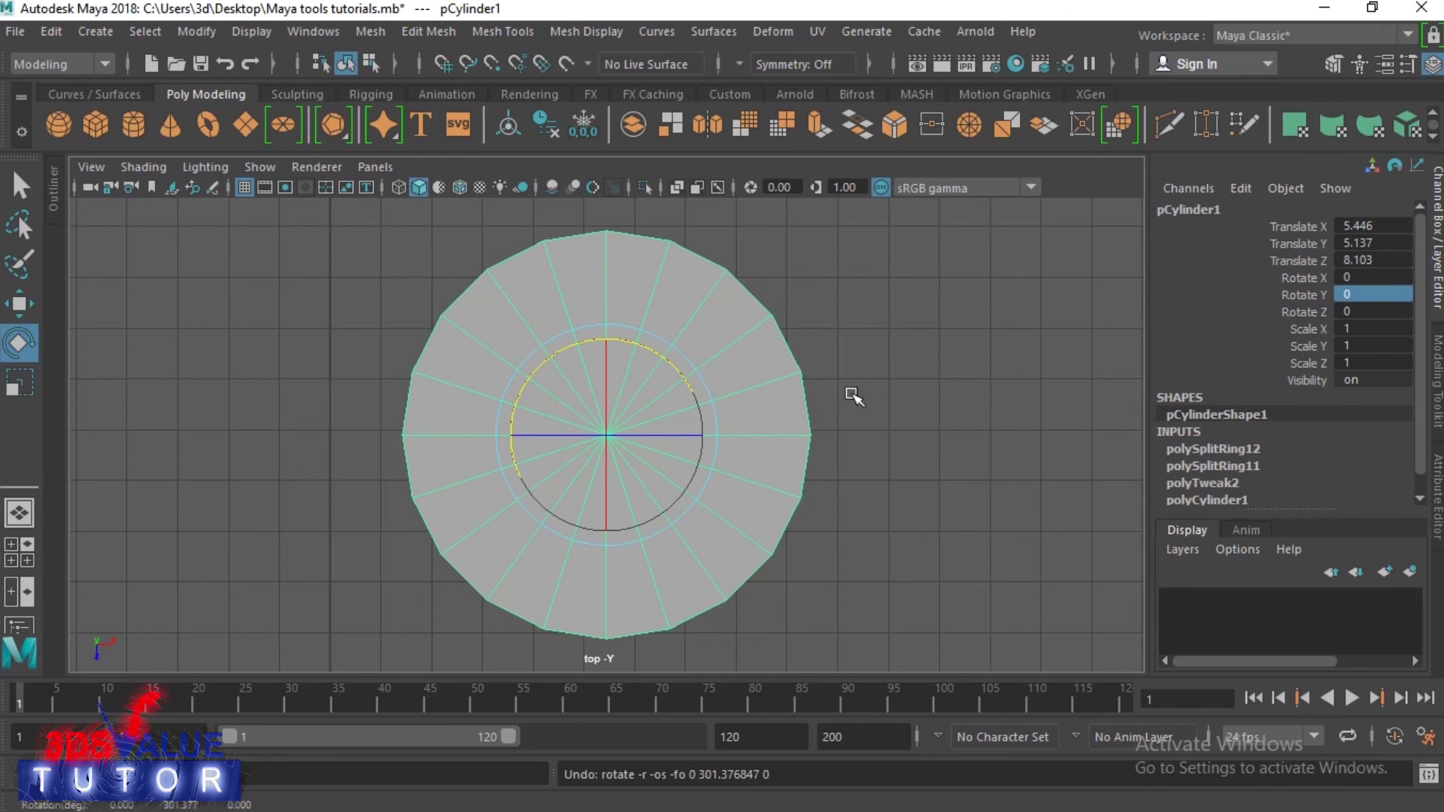
Freely rotate the cylinder in the perspective view to about X 9.064, Y 143.568, Z 372.084 degrees, and reset all rotation channels to 0.
key(space)
key(space)
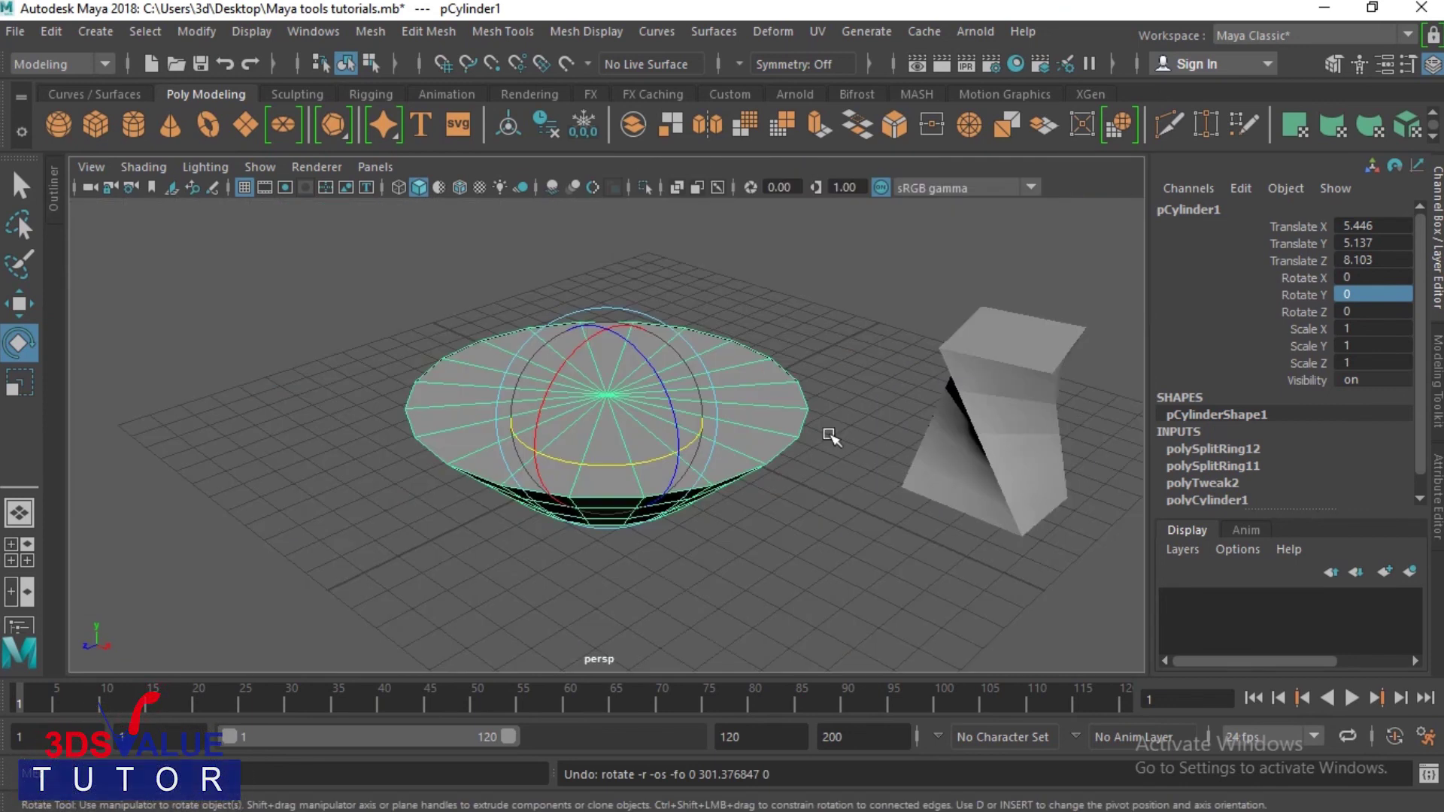
drag(612, 409, 574, 403)
drag(1394, 278, 1398, 306)
text(0)
key(Return)
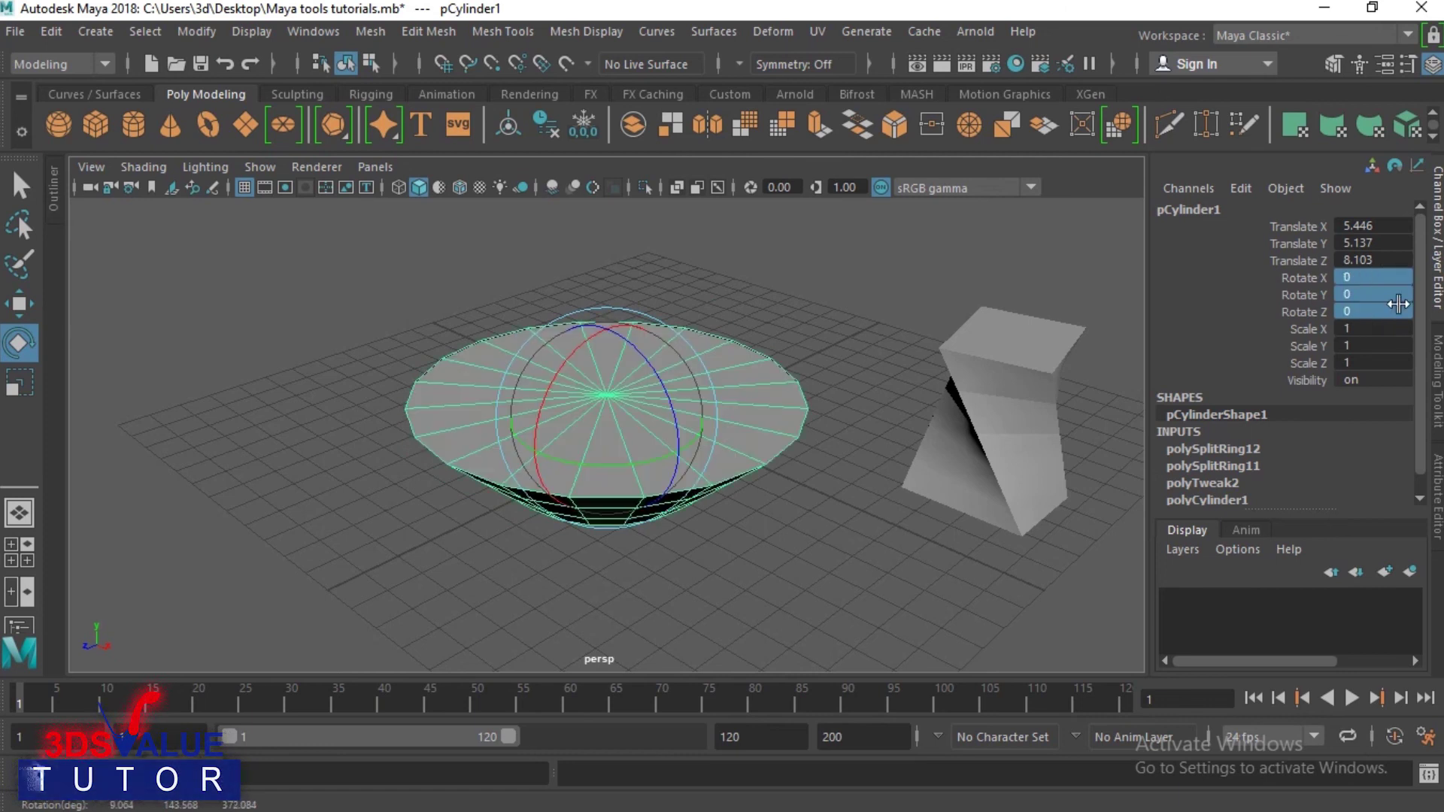
Deselect the cylinder and switch to the Select Tool.
click(741, 616)
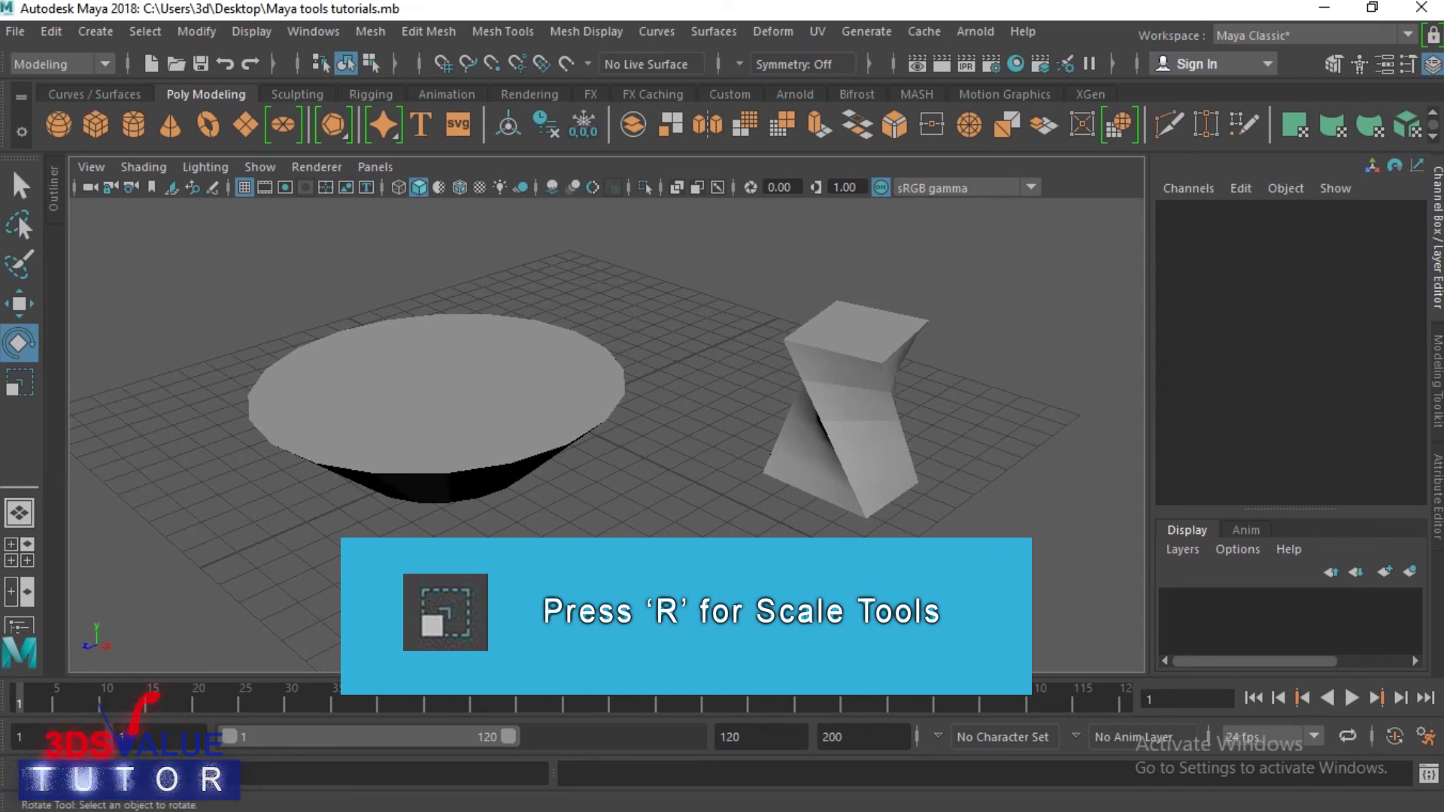
key(q)
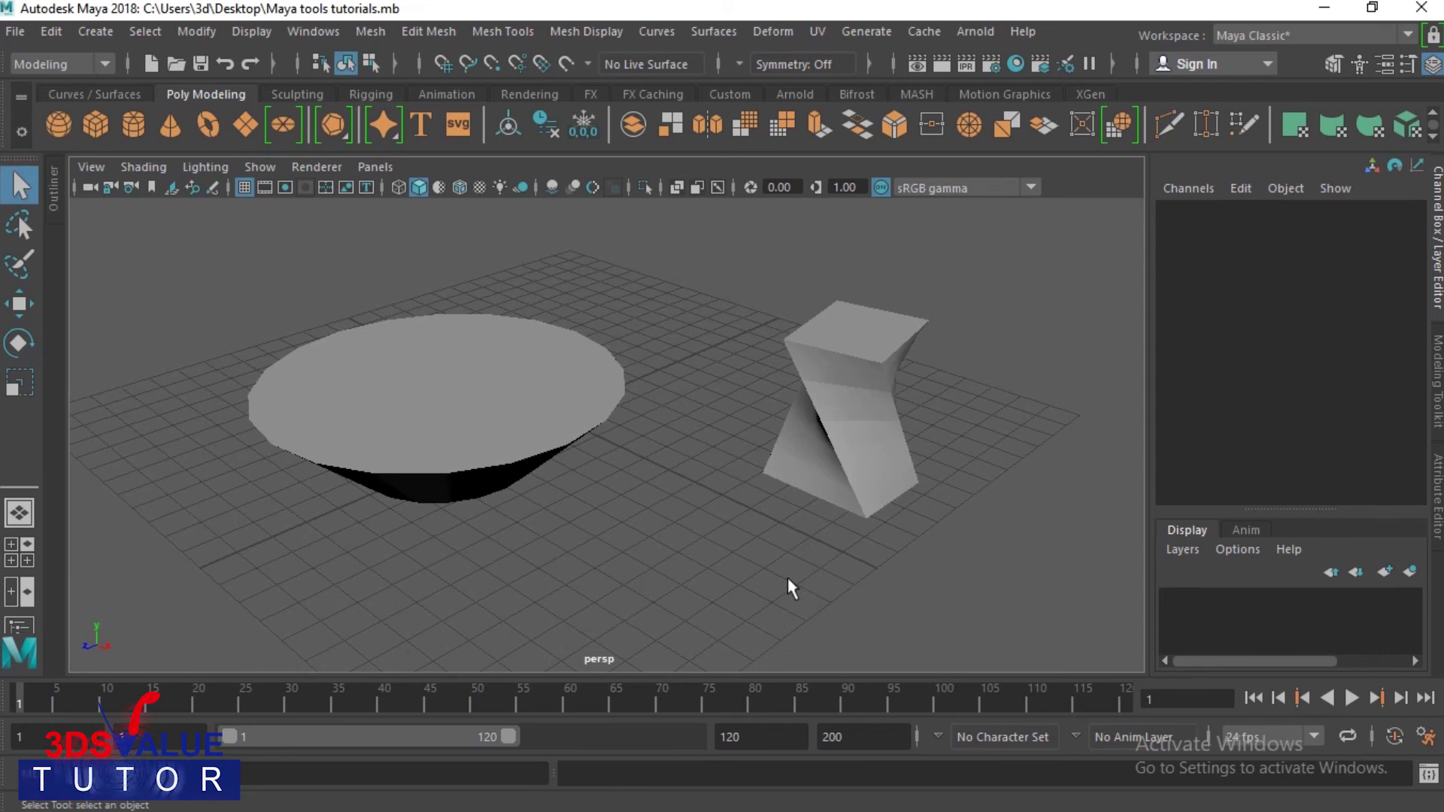
Select the cylinder and scale it uniformly to about 0.828.
click(472, 378)
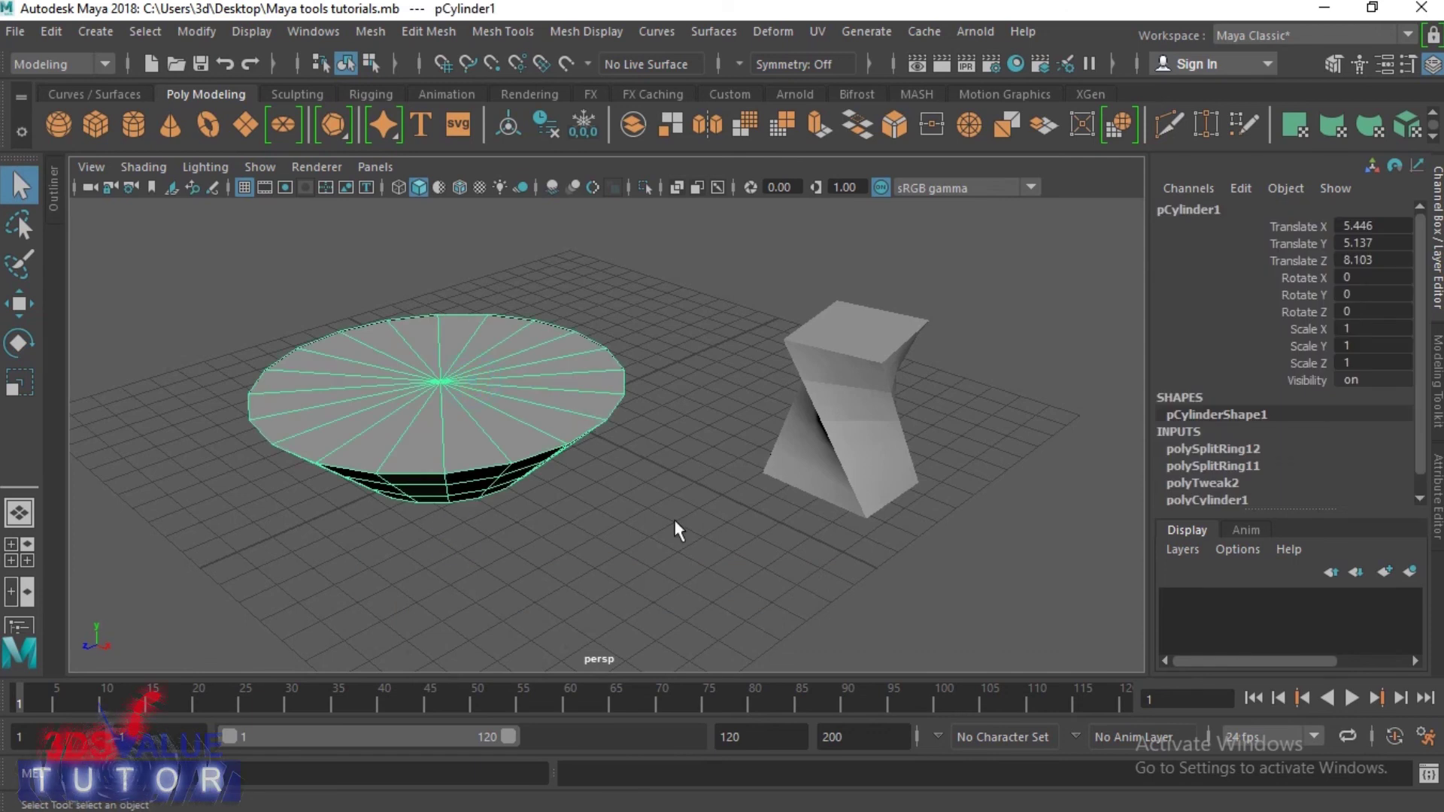
click(20, 385)
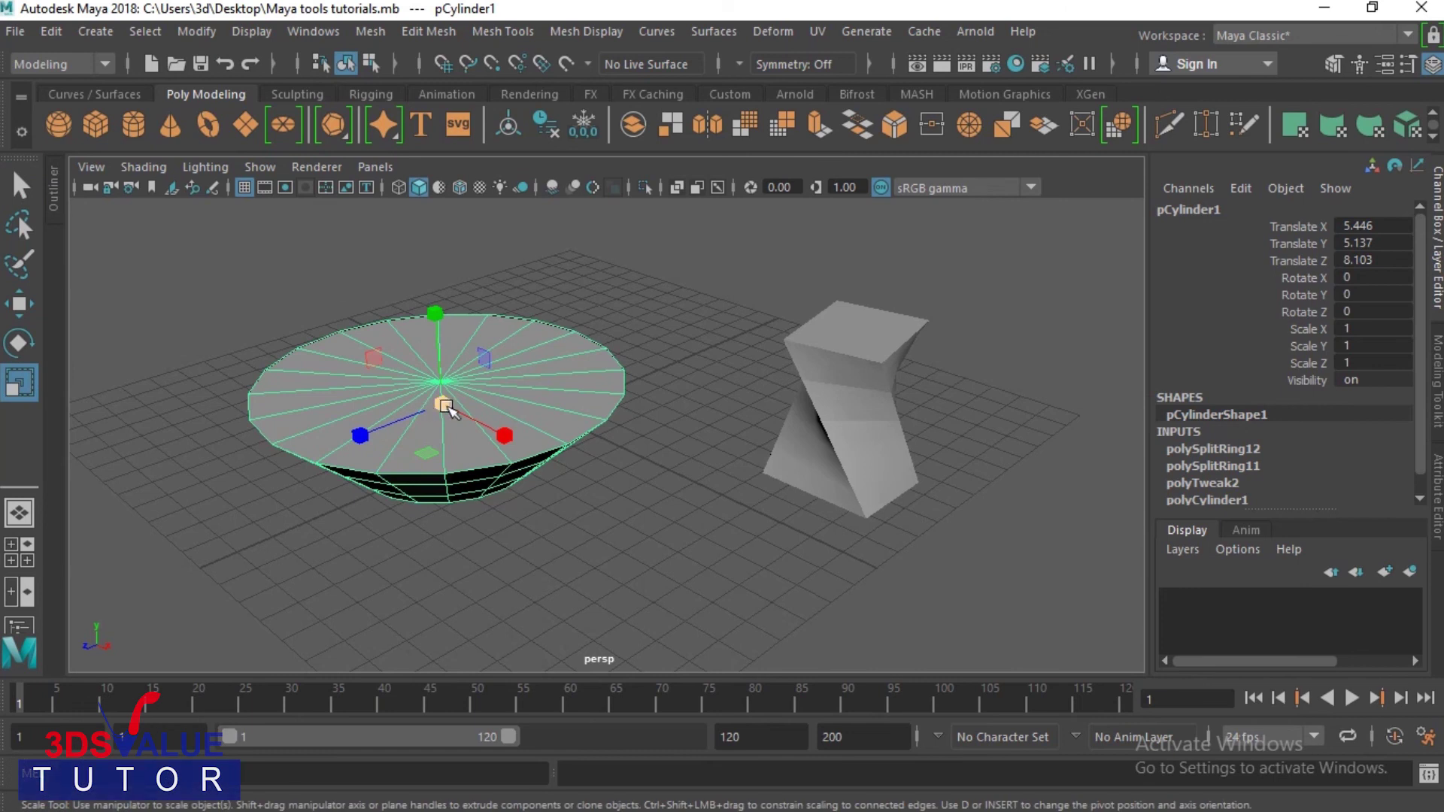
drag(449, 410, 410, 421)
Select the twisted box's upper vertices, enlarge them uniformly into a wide slab, and scale them by about 1.506 in Y.
click(855, 400)
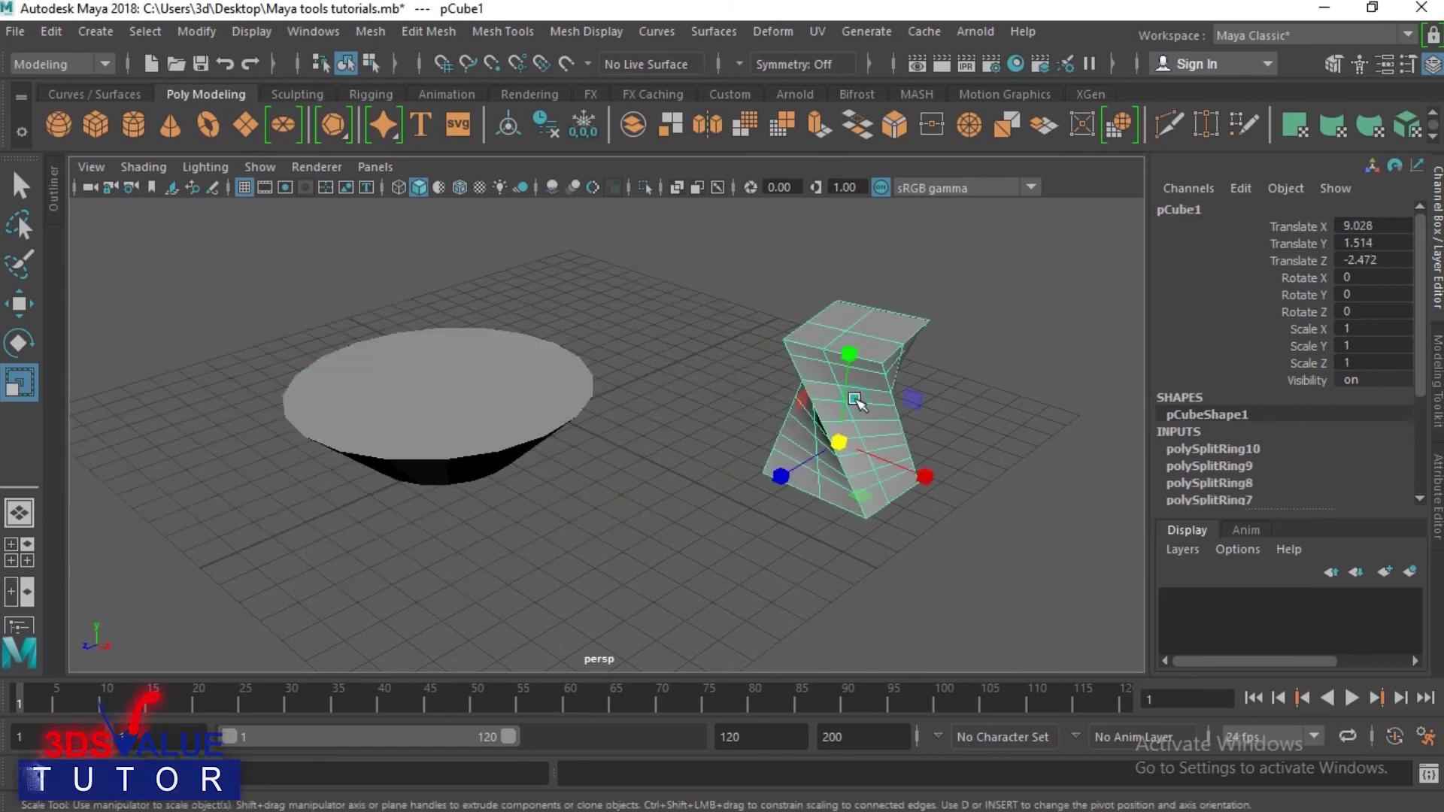
key(F8)
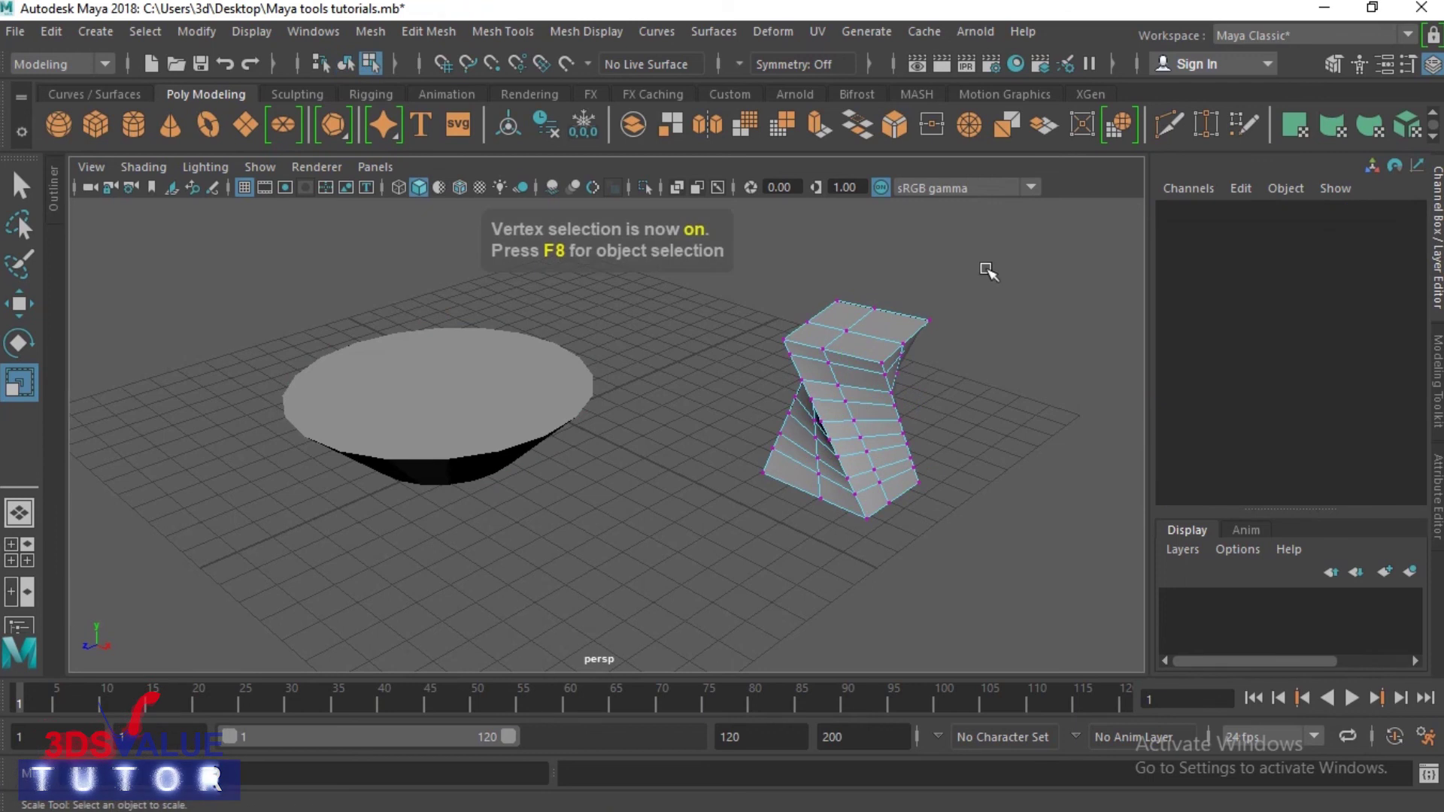
drag(986, 268, 758, 378)
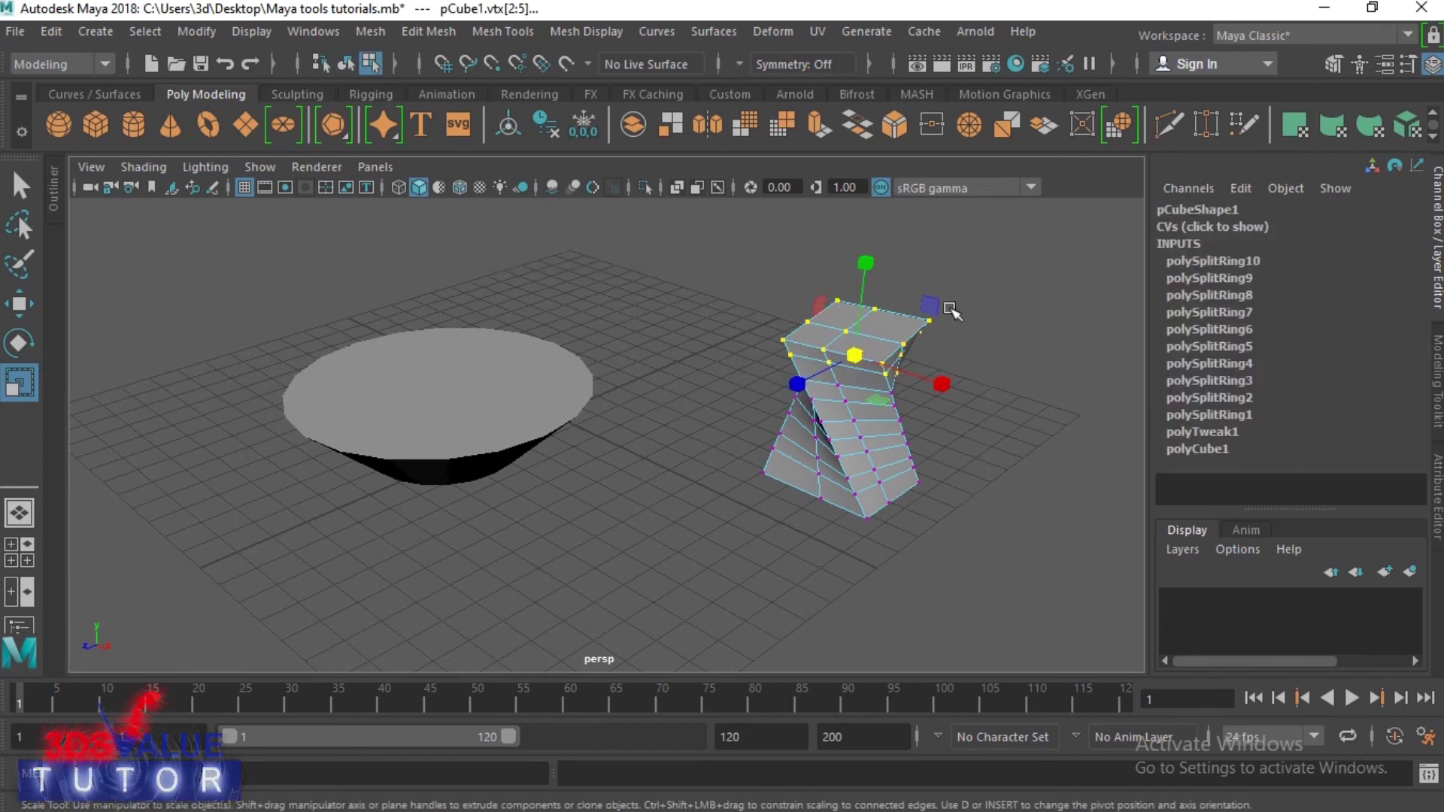
mouse_move(855, 358)
mouse_down()
mouse_move(876, 355)
mouse_move(822, 360)
mouse_move(834, 355)
mouse_up()
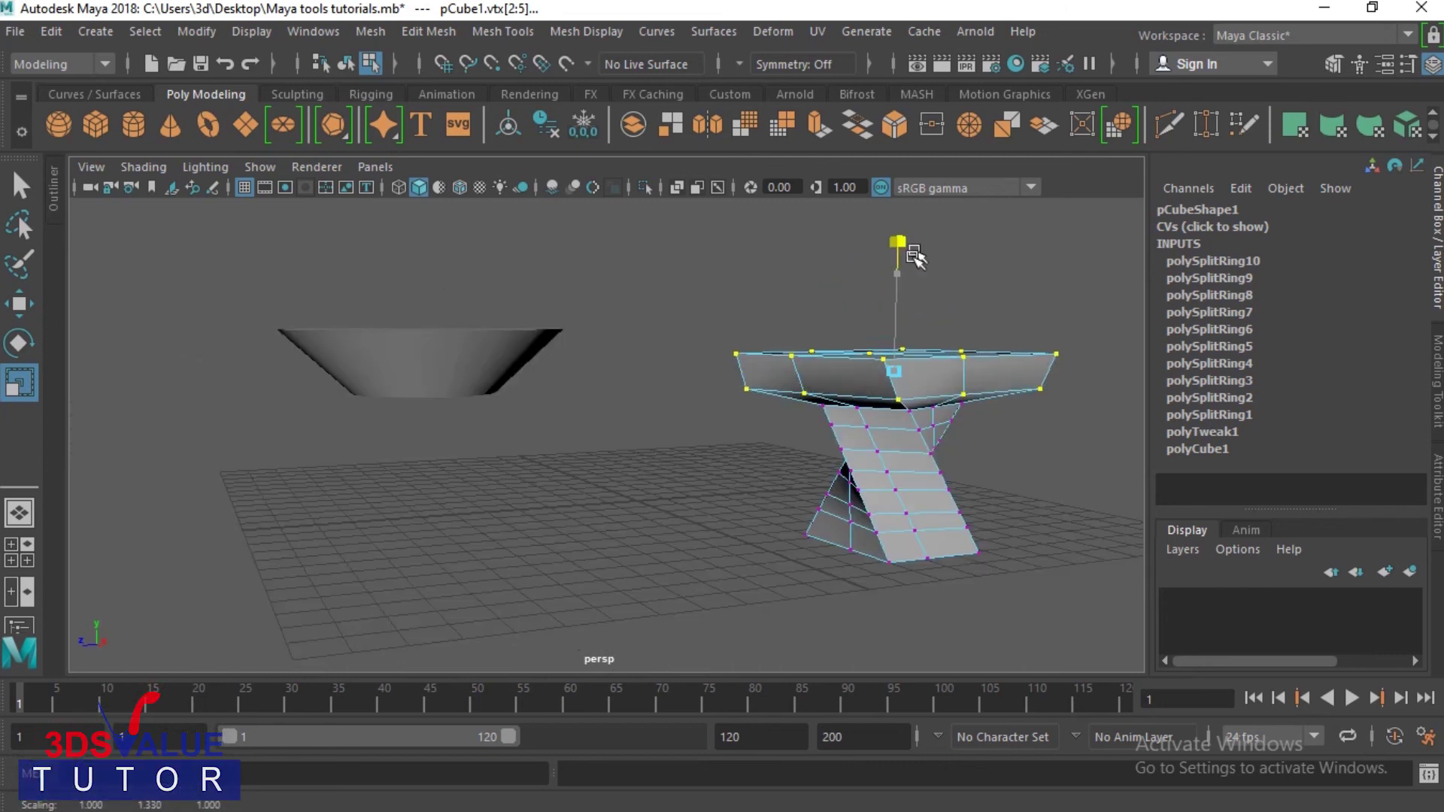
mouse_move(912, 247)
mouse_down()
mouse_move(907, 293)
mouse_move(917, 228)
mouse_up()
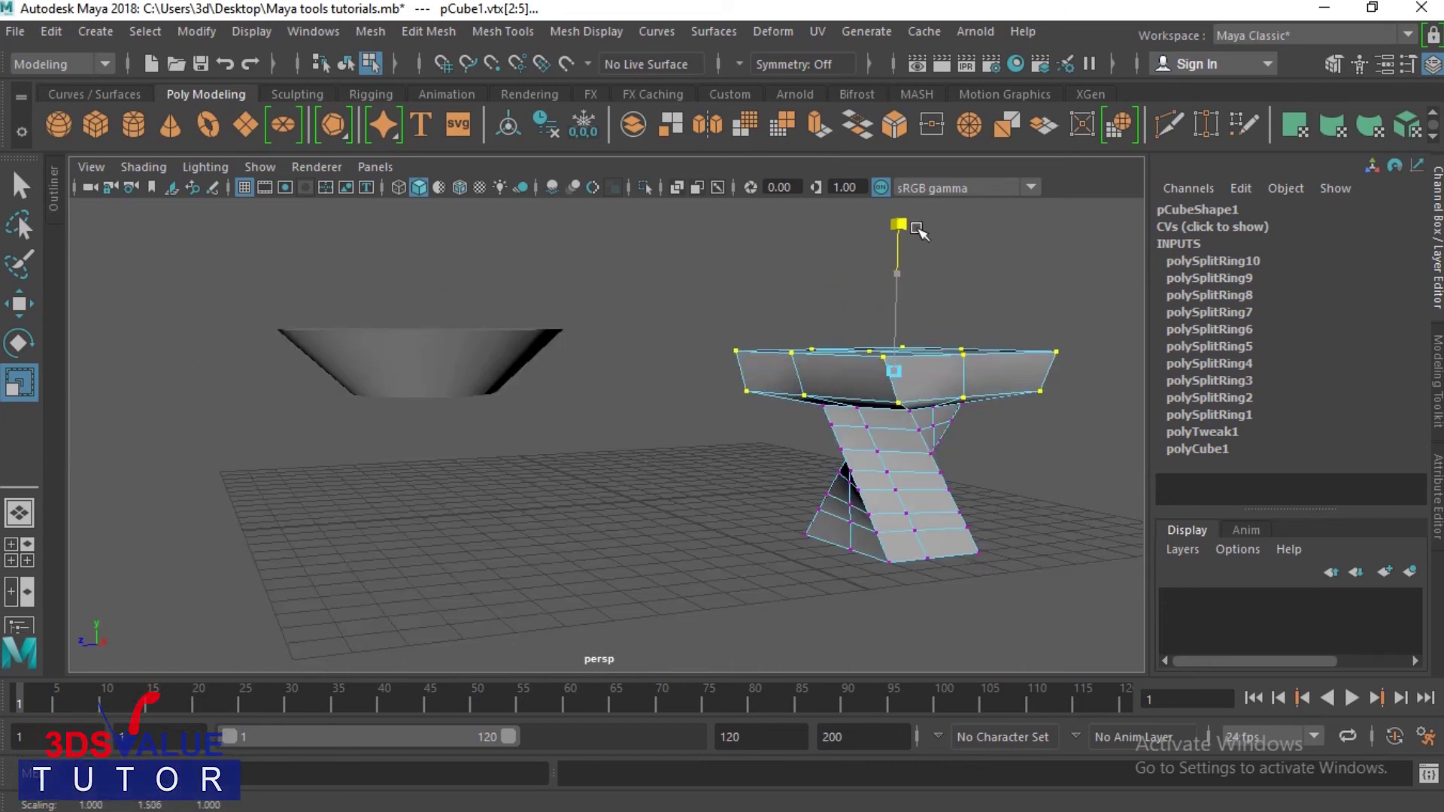
alt+drag(760, 433, 788, 470)
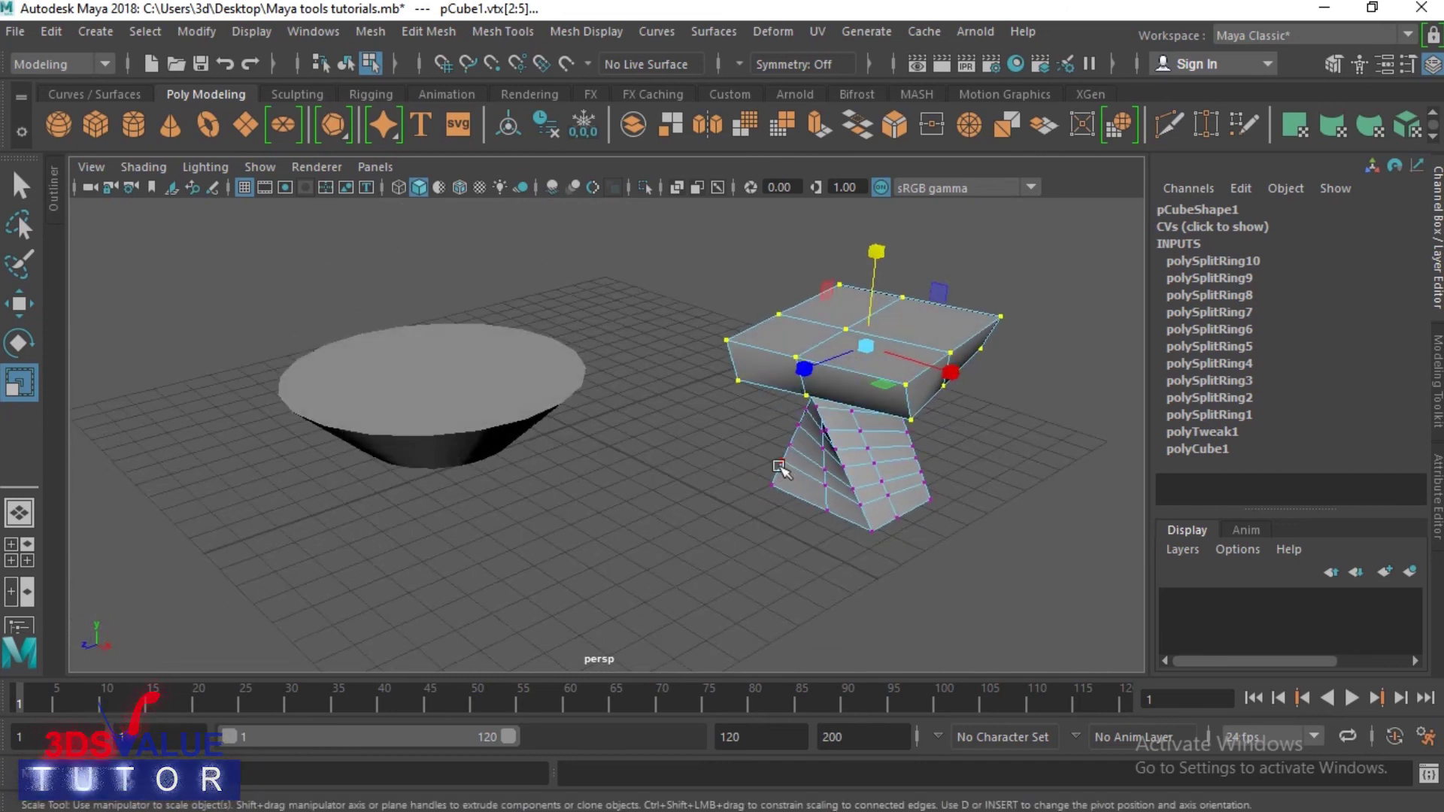
Deselect the vertices, return to object selection mode, and activate the Select Tool.
click(720, 471)
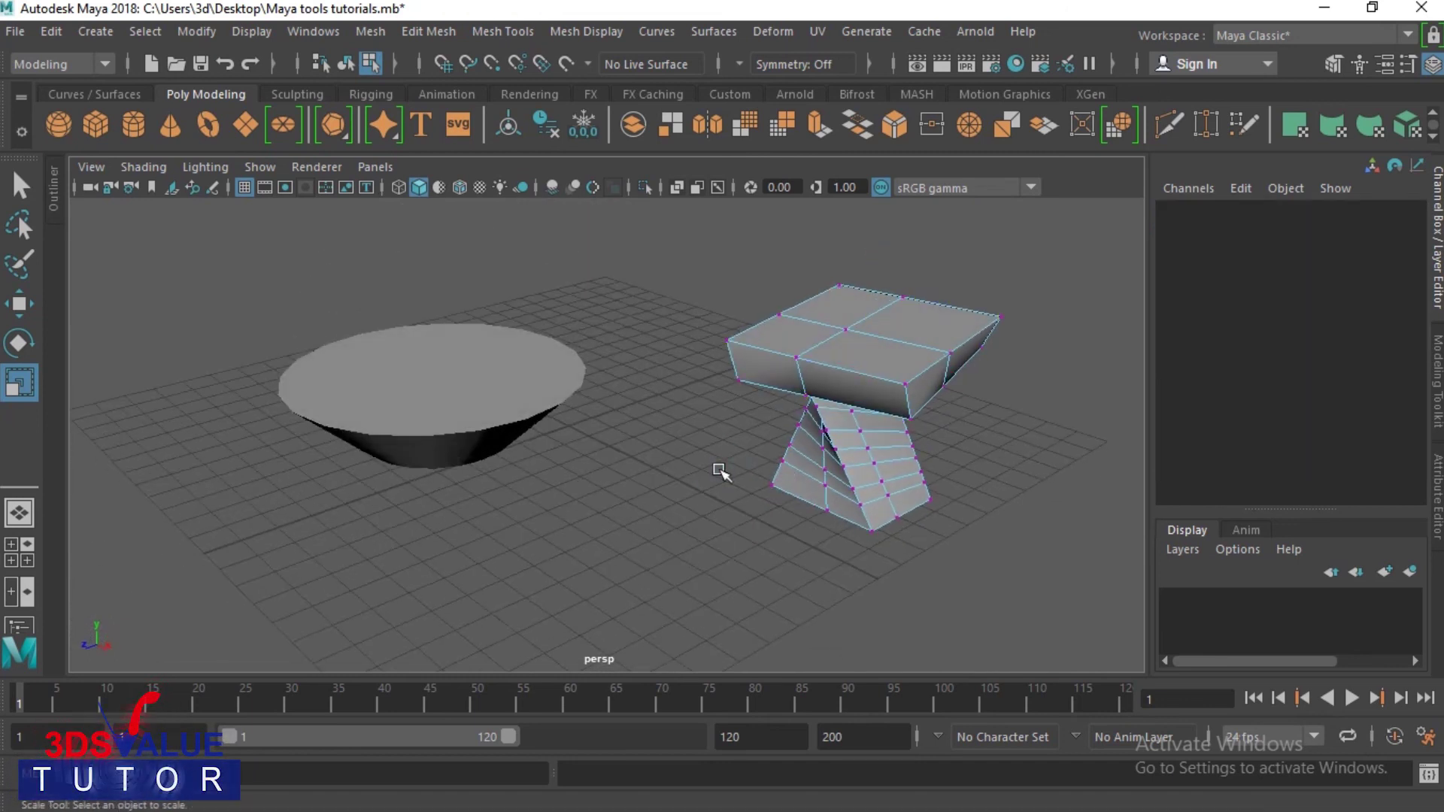
key(F8)
click(709, 512)
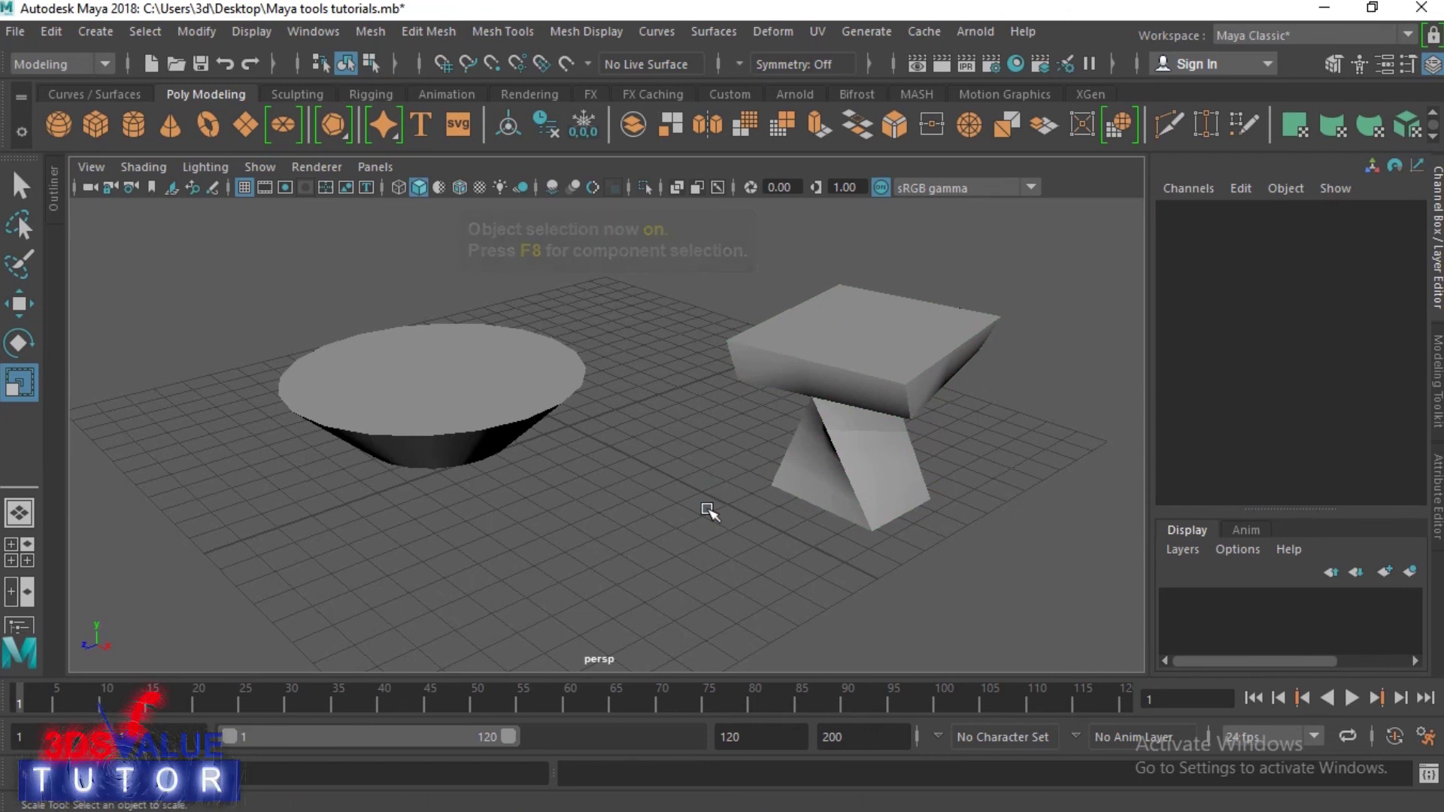
key(w)
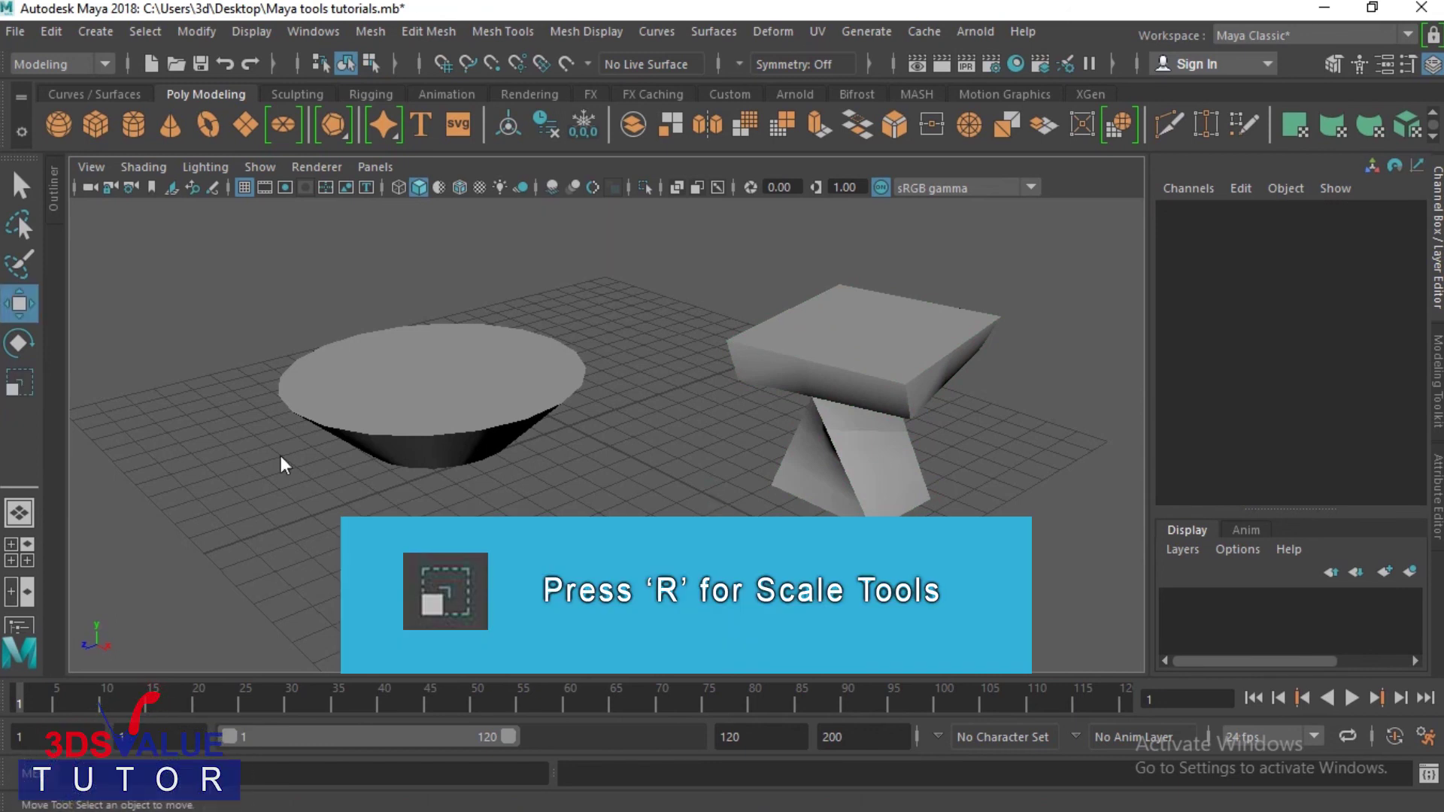
click(19, 185)
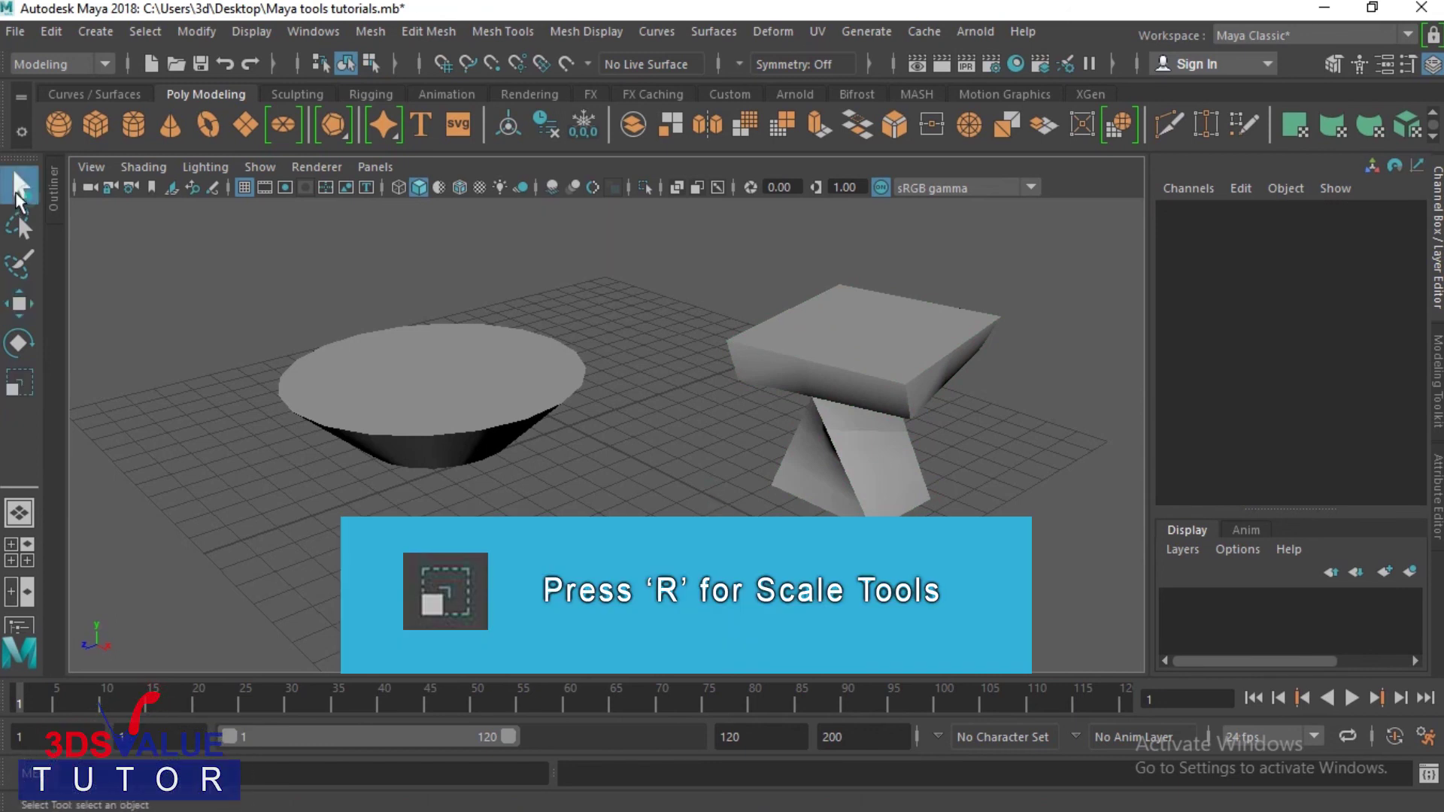
Select the cylinder and scale it along each axis to about X 1.311, Y 1.845 and Z 1.301.
click(436, 415)
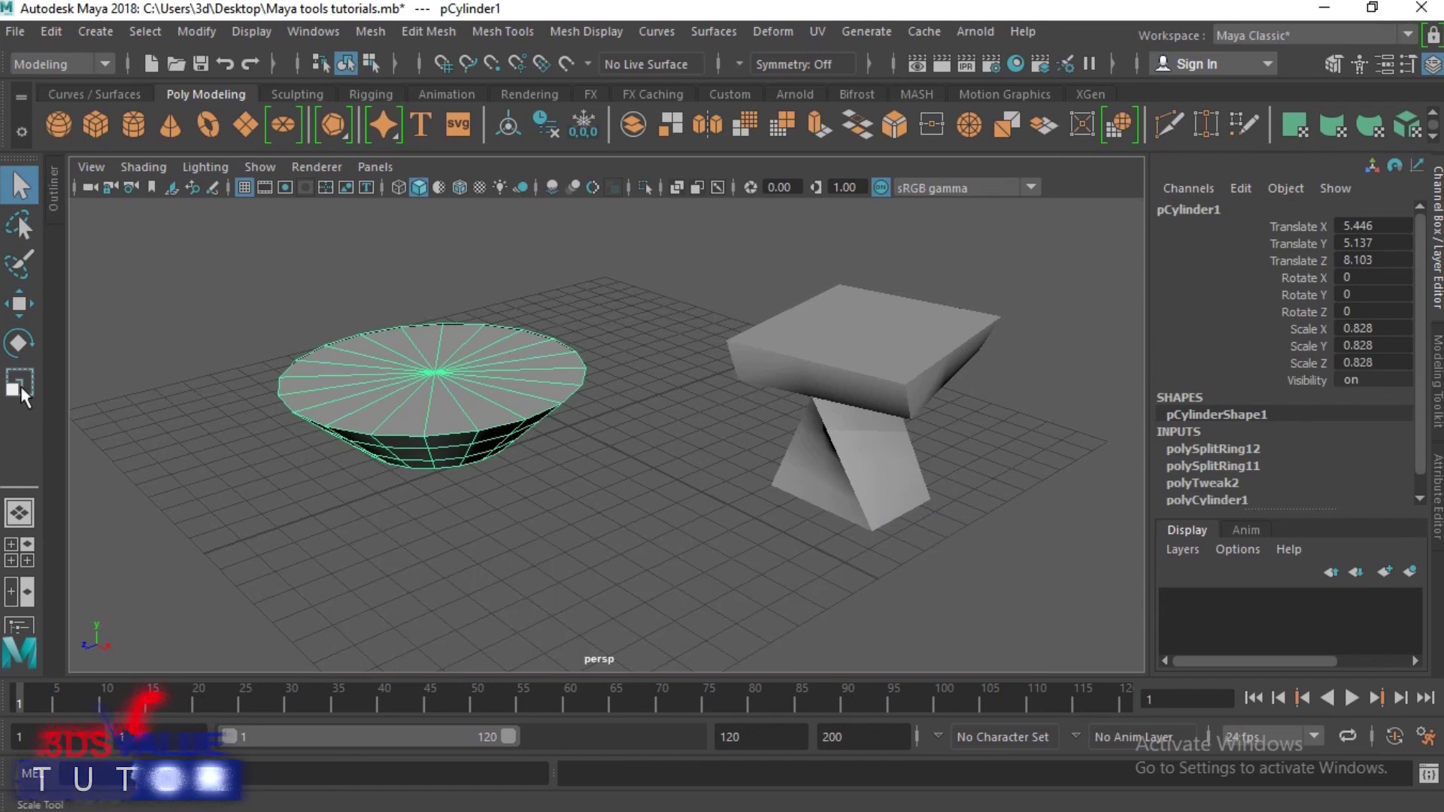
click(21, 386)
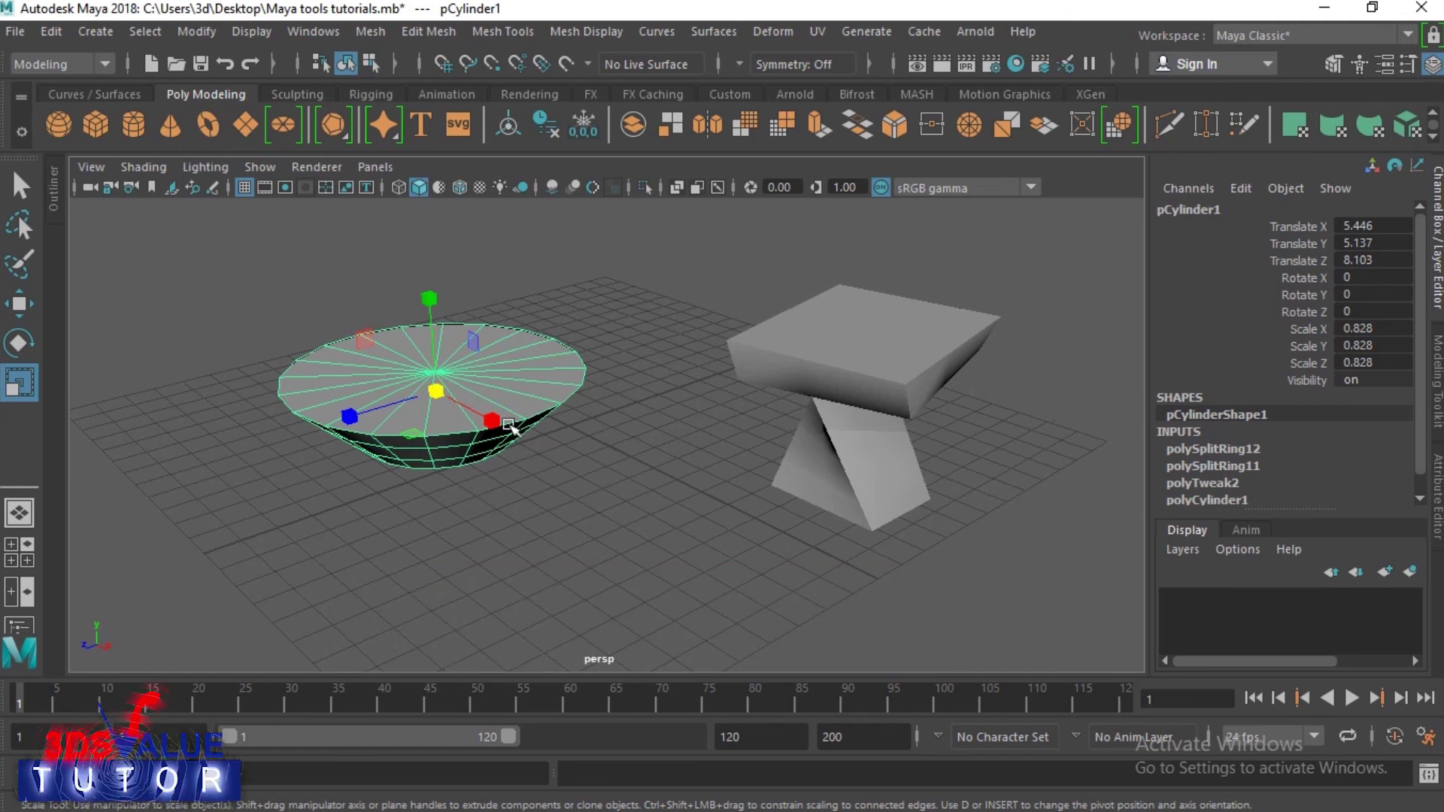
drag(489, 421, 532, 472)
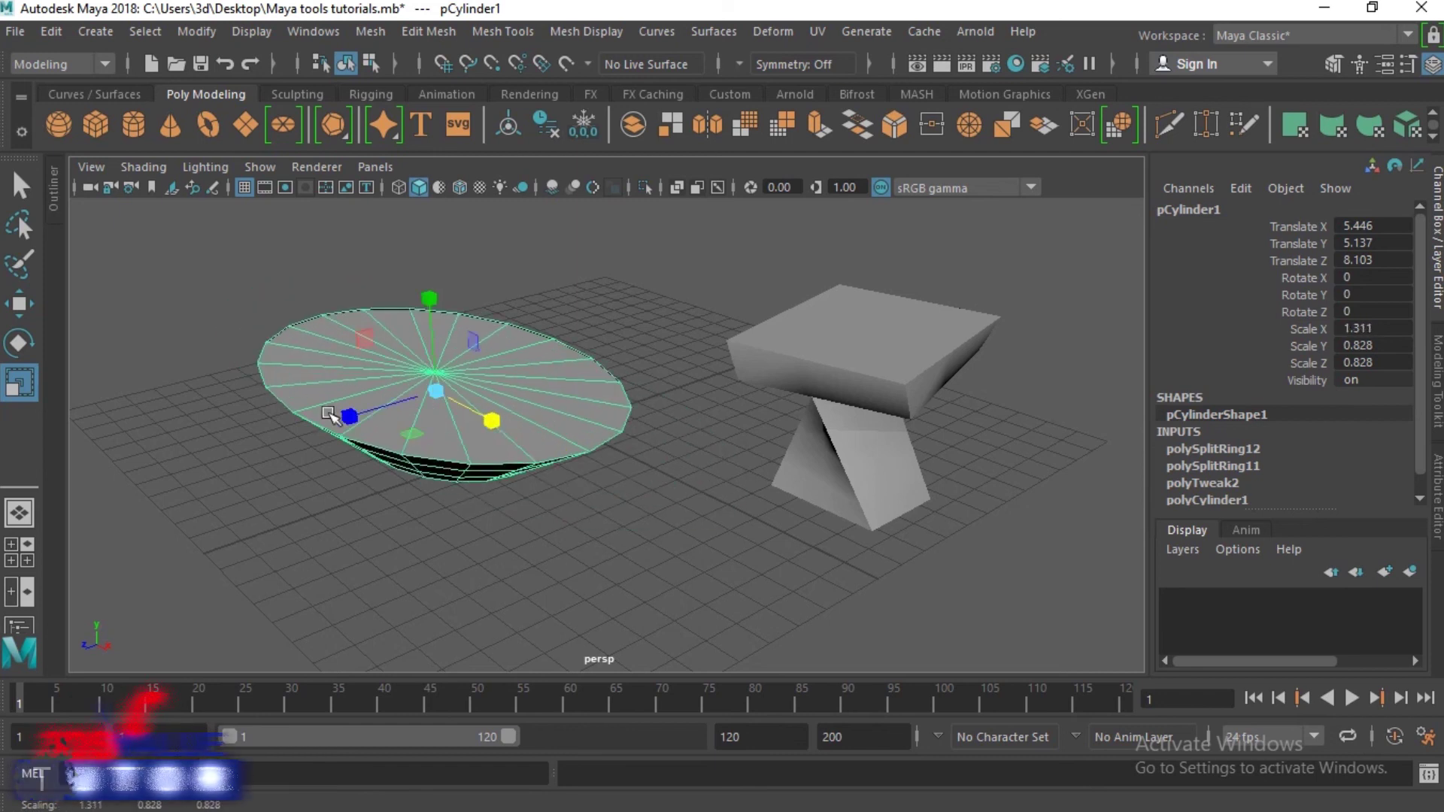
mouse_move(342, 415)
mouse_down()
mouse_move(239, 455)
mouse_move(351, 422)
mouse_up()
drag(431, 304, 426, 193)
Scale the cylinder uniformly to about X 1.48, Y 2.082, Z 1.469, and stretch it to about 2.025 in X and 1.636 in Z.
scroll(543, 522, down, 5)
alt+drag(540, 526, 537, 459)
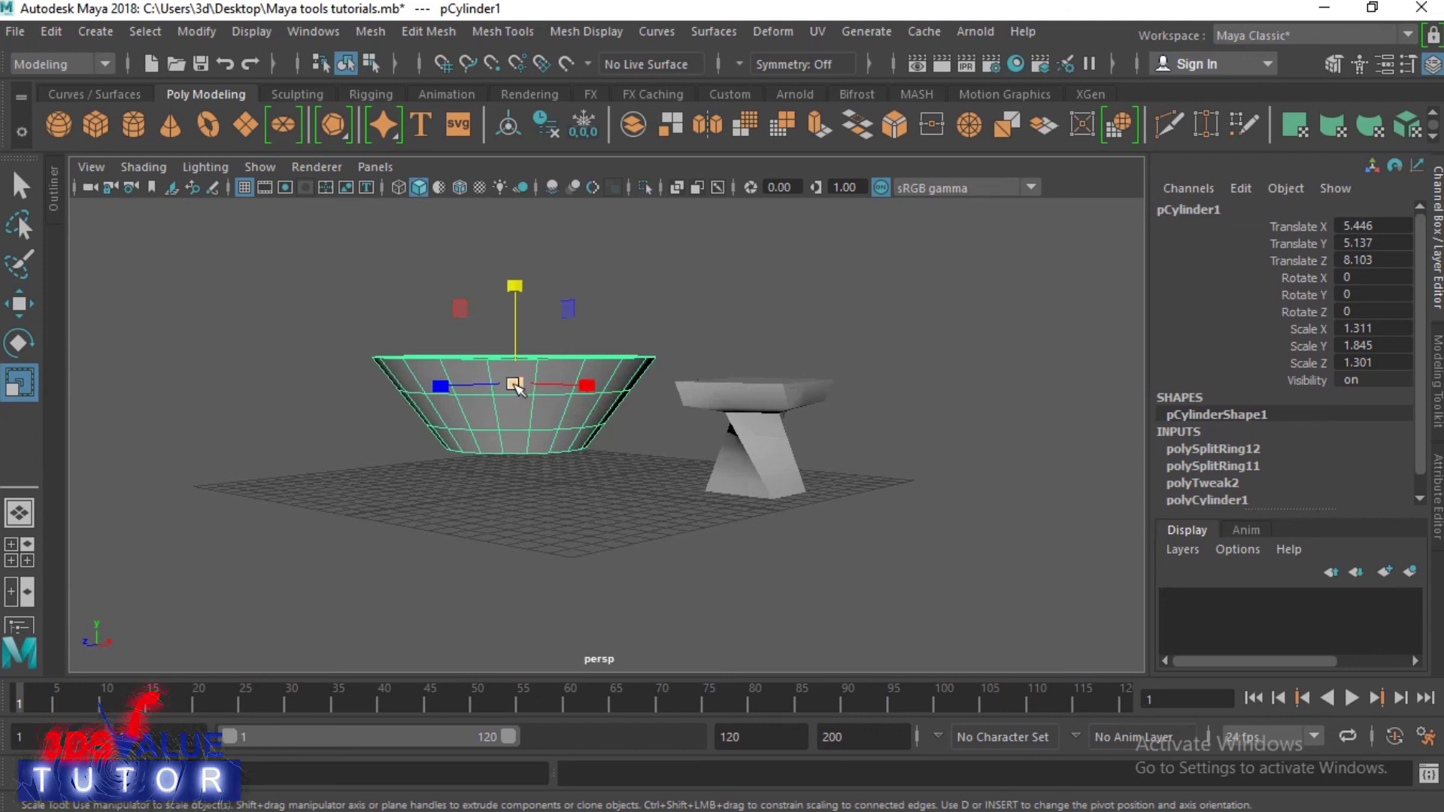
drag(516, 385, 540, 402)
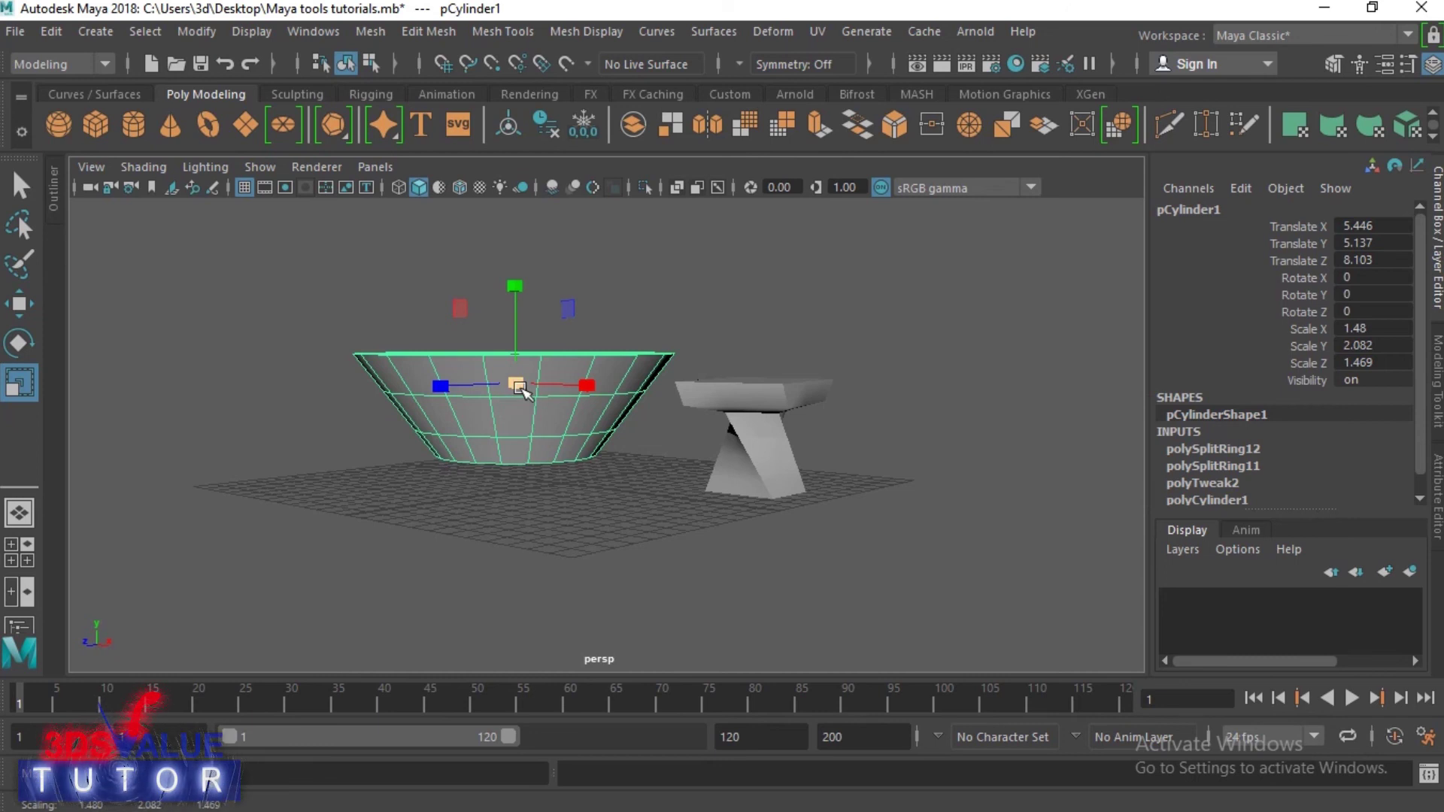
mouse_move(585, 385)
mouse_down()
mouse_move(855, 404)
mouse_move(594, 389)
mouse_up()
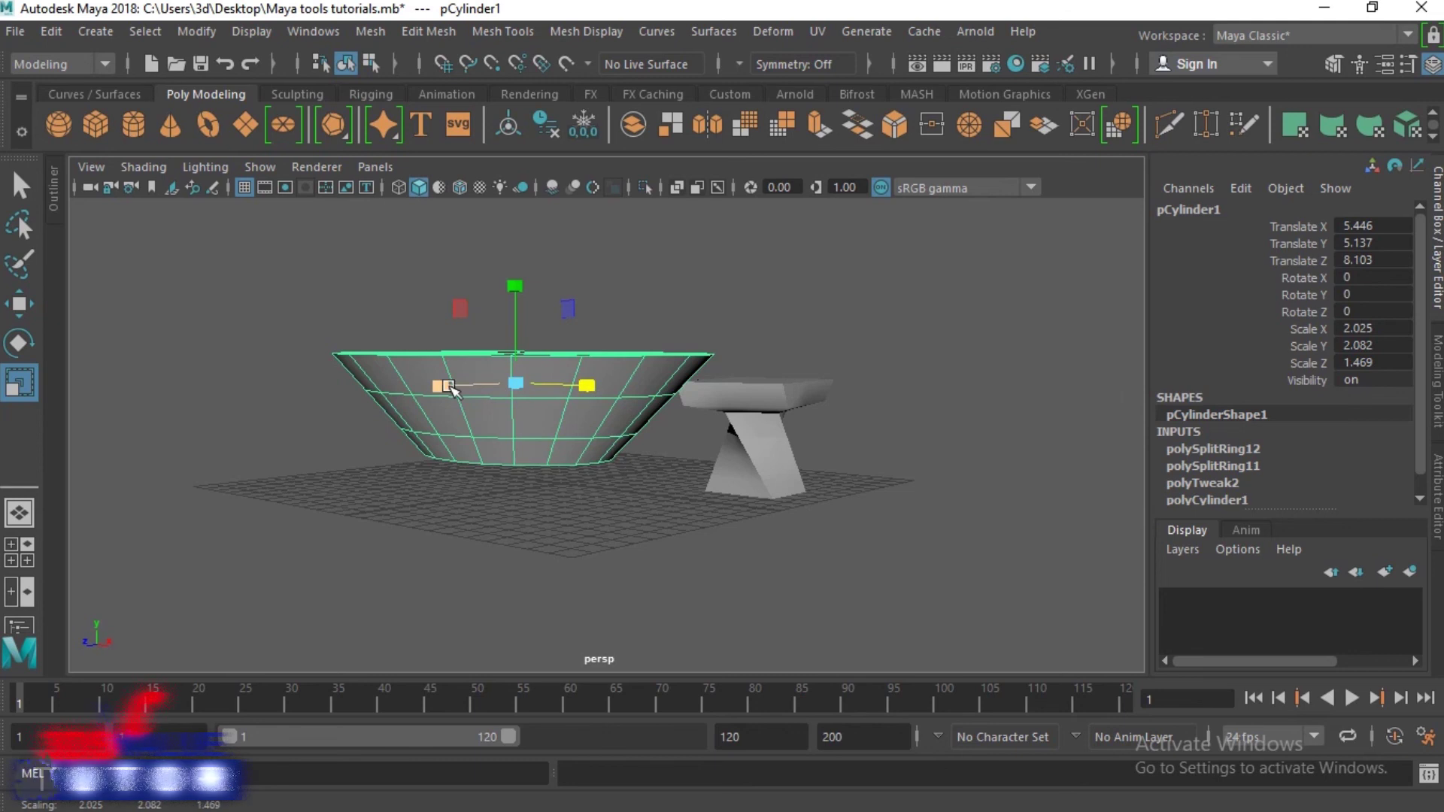
mouse_move(451, 389)
mouse_down()
mouse_move(548, 377)
mouse_move(425, 391)
mouse_move(440, 389)
mouse_up()
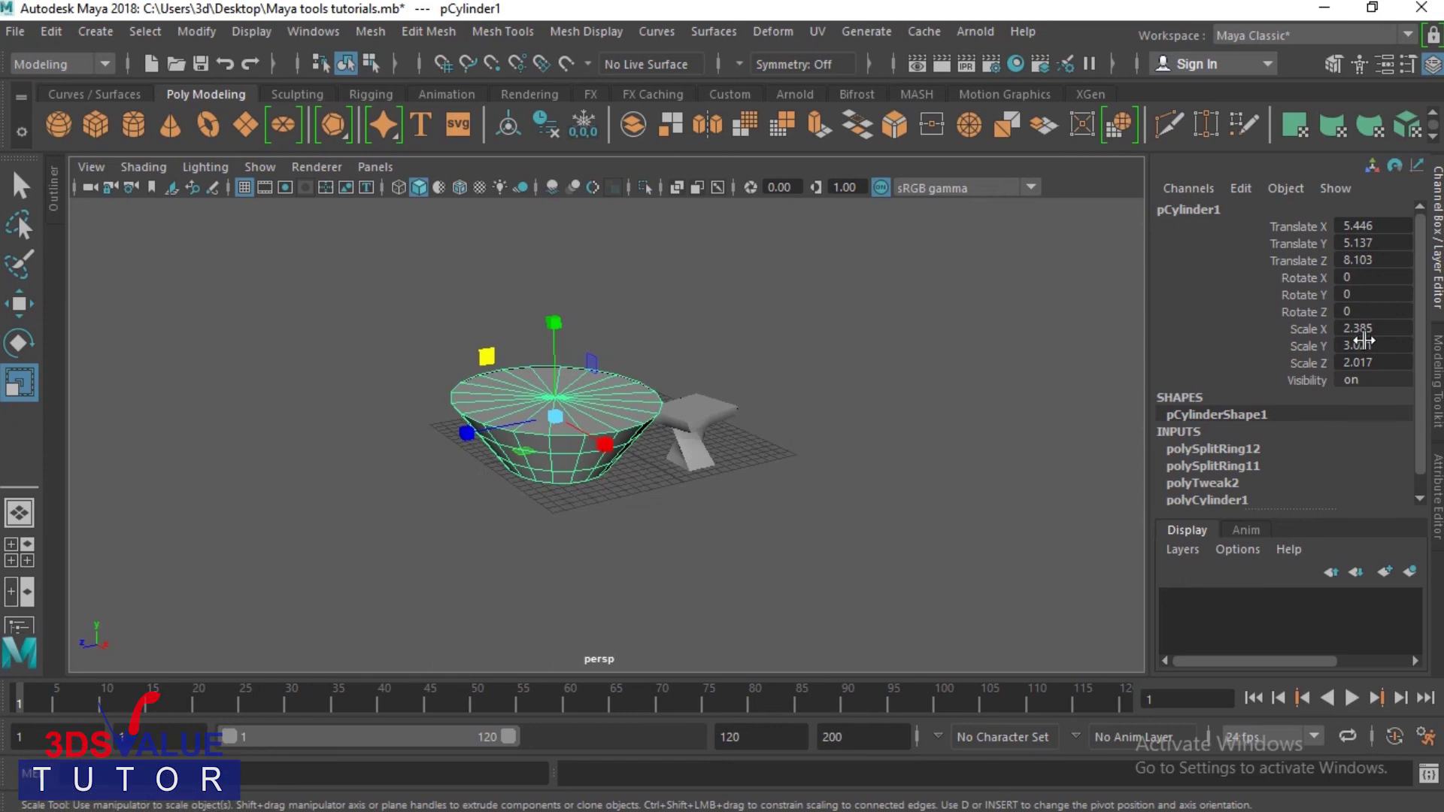
Try negative scaling on the cylinder, to about -2.058 in X and about -1.549 in Z.
drag(604, 444, 477, 325)
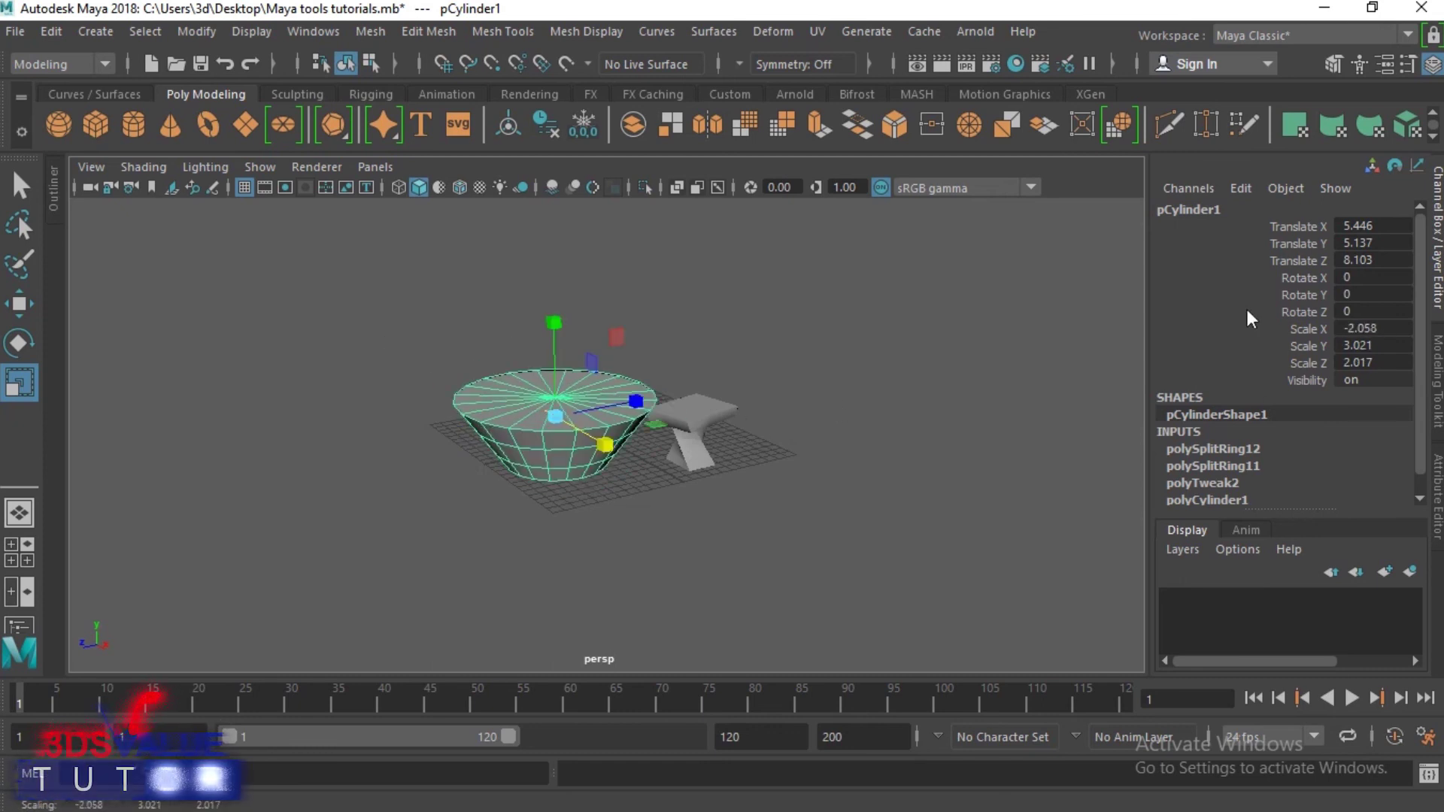
drag(635, 400, 458, 437)
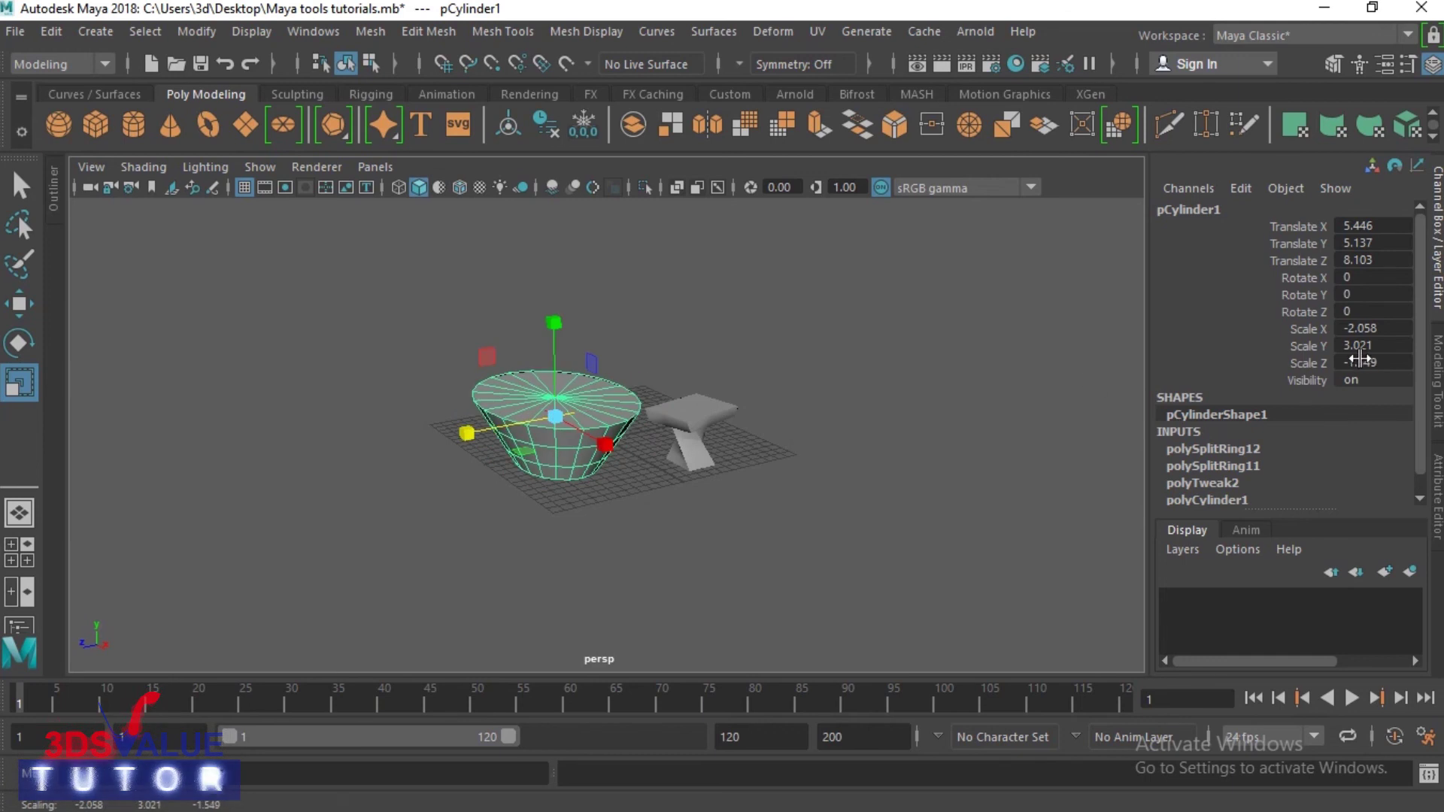
drag(1395, 322, 1391, 363)
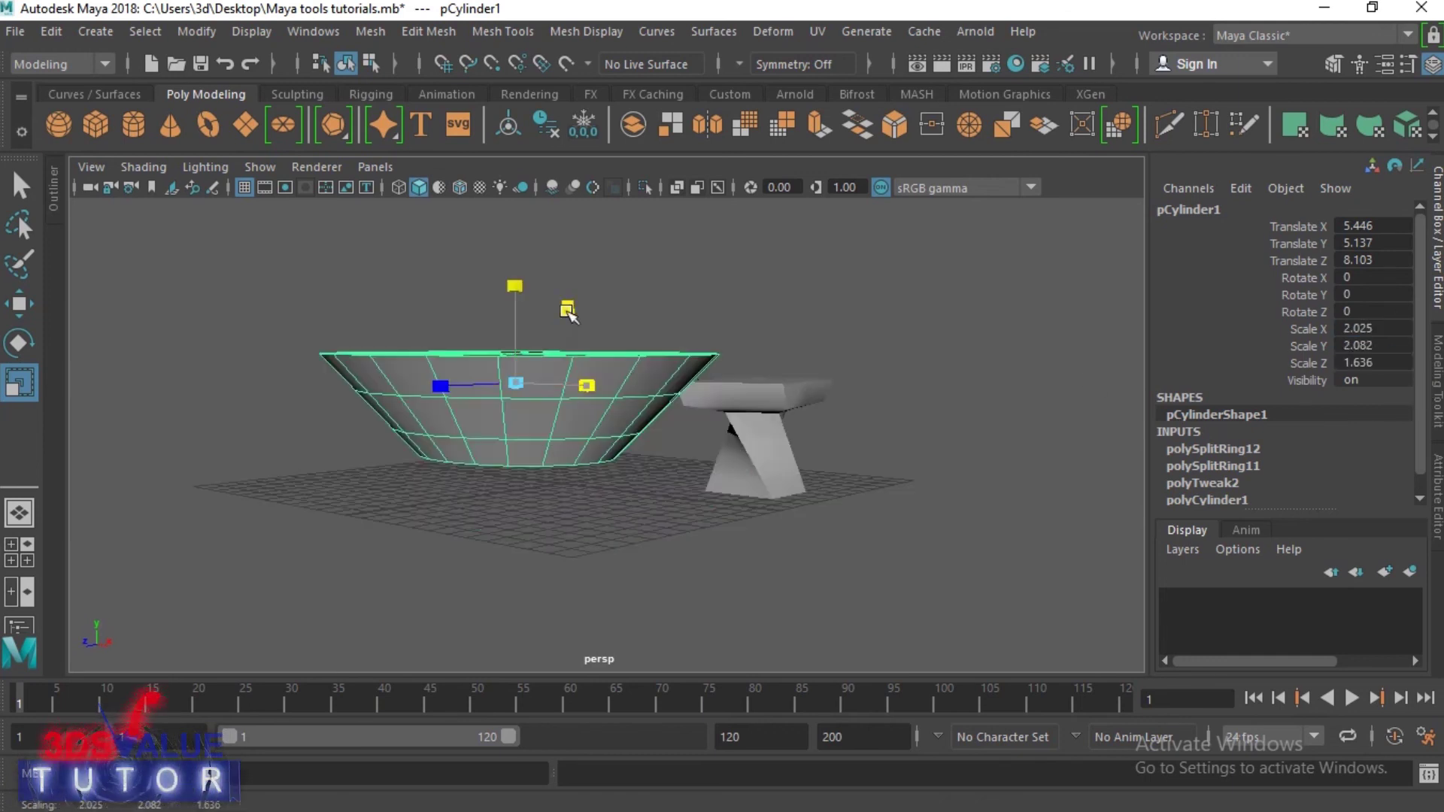
Scale the cylinder in the XY plane to about X 2.385, Y 2.451, and in the YZ plane to about Y 3.021, Z 2.017.
mouse_move(569, 312)
mouse_down()
mouse_move(694, 268)
mouse_move(536, 331)
mouse_move(577, 296)
mouse_up()
alt+drag(594, 399, 559, 539)
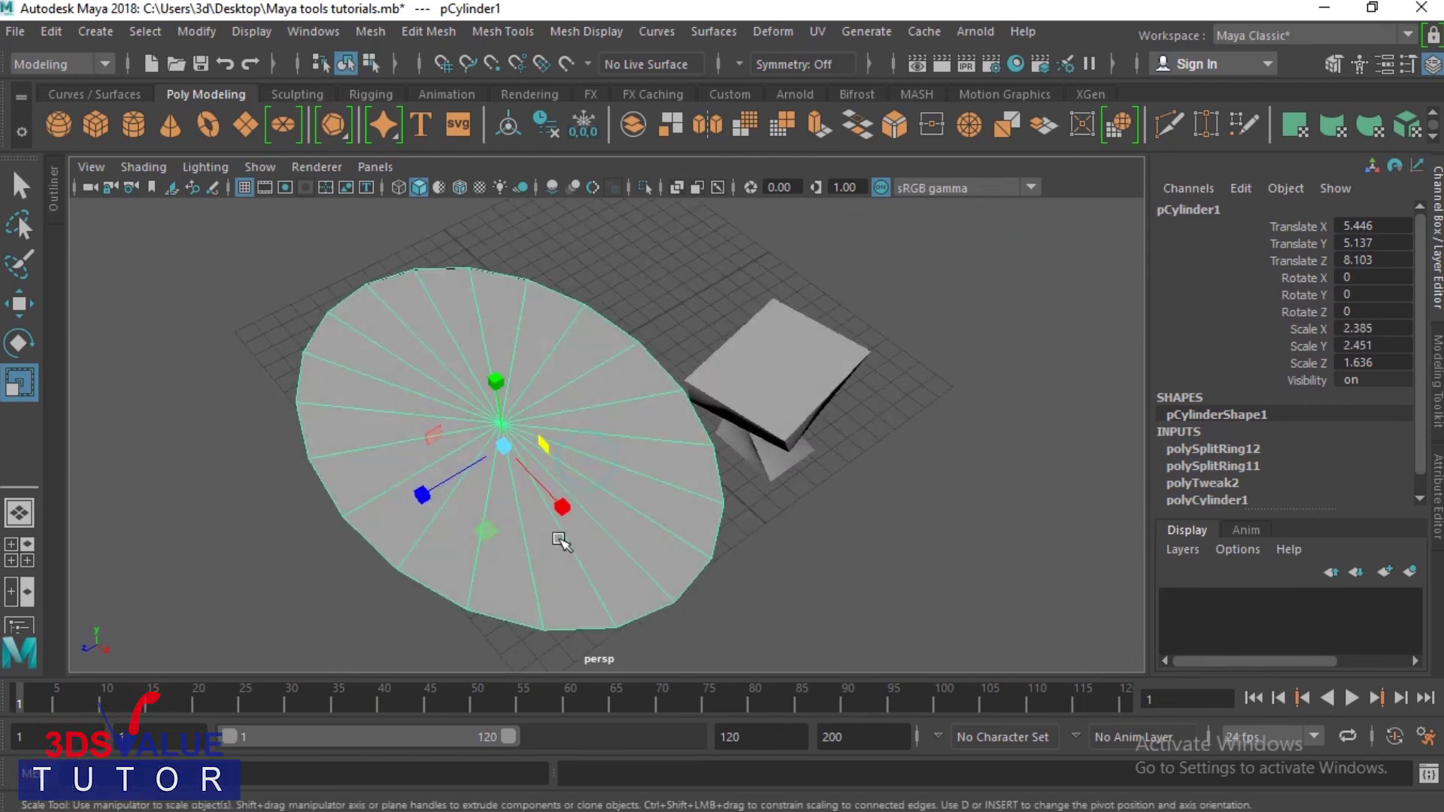
drag(419, 434, 610, 369)
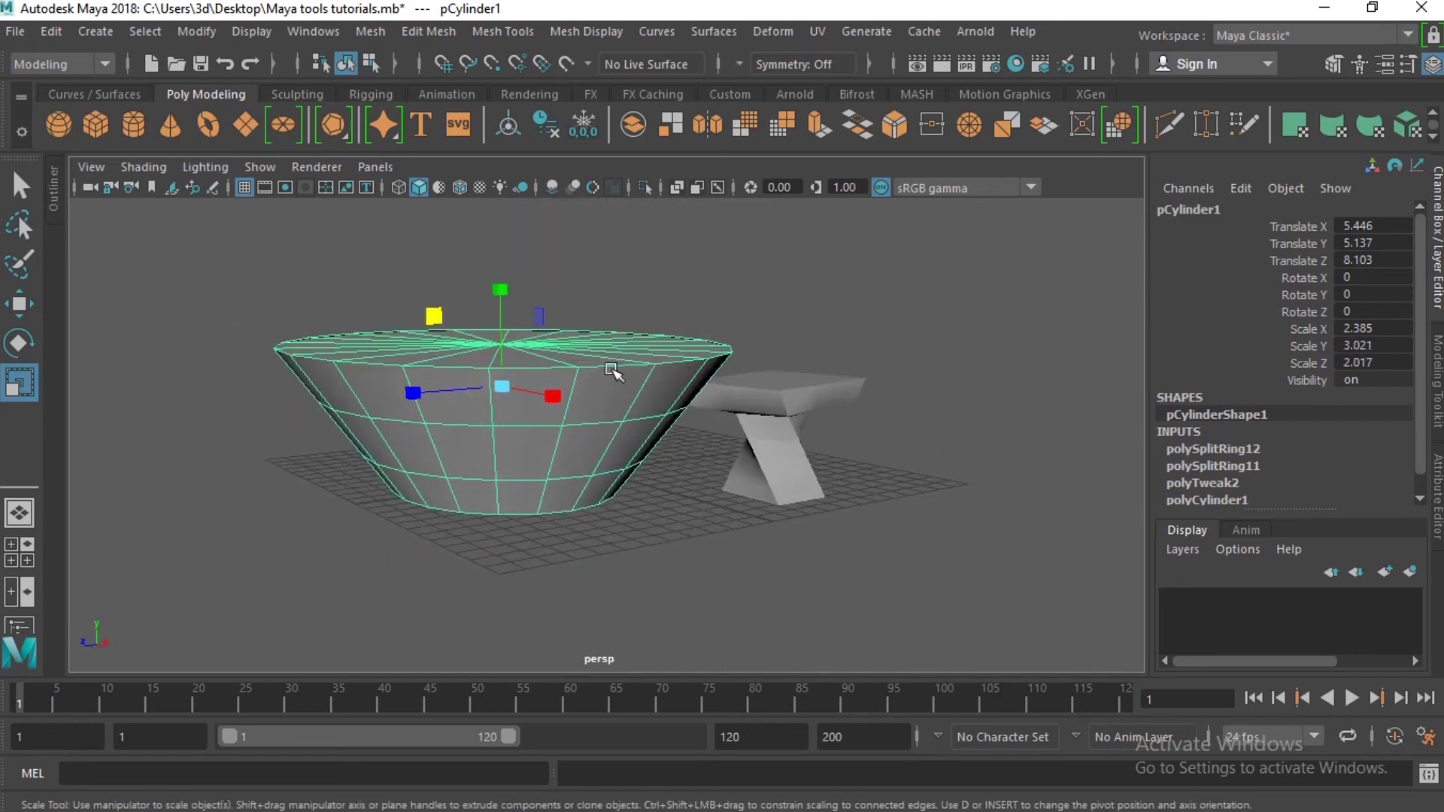